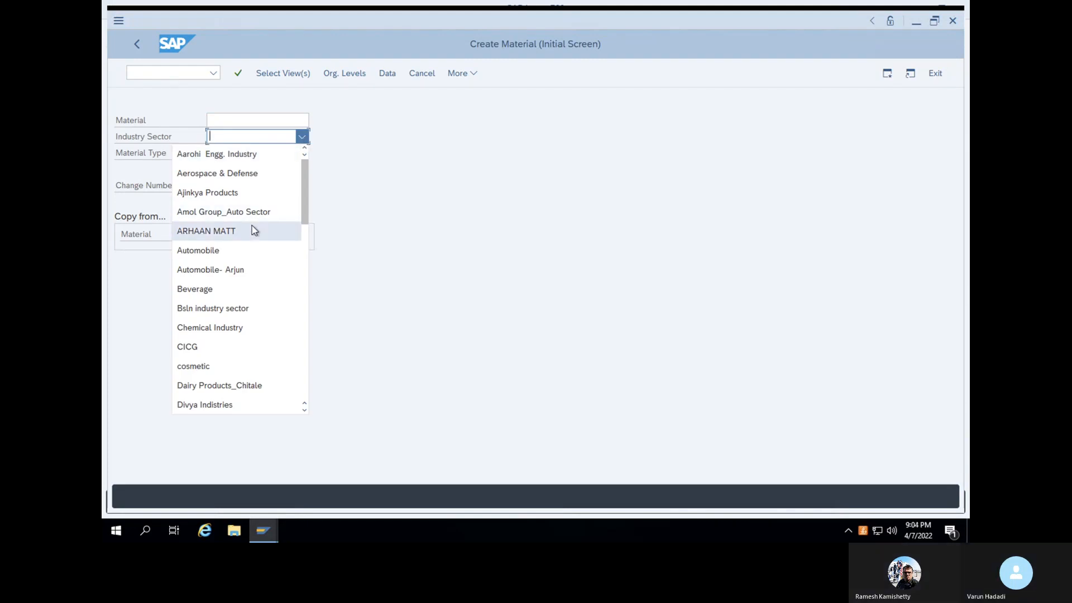
# Choose Mechanical Engineering as industry sector and Raw material - Mechanical as material type
pyautogui.scroll(-3, 304, 214)
pyautogui.scroll(-1, 303, 216)
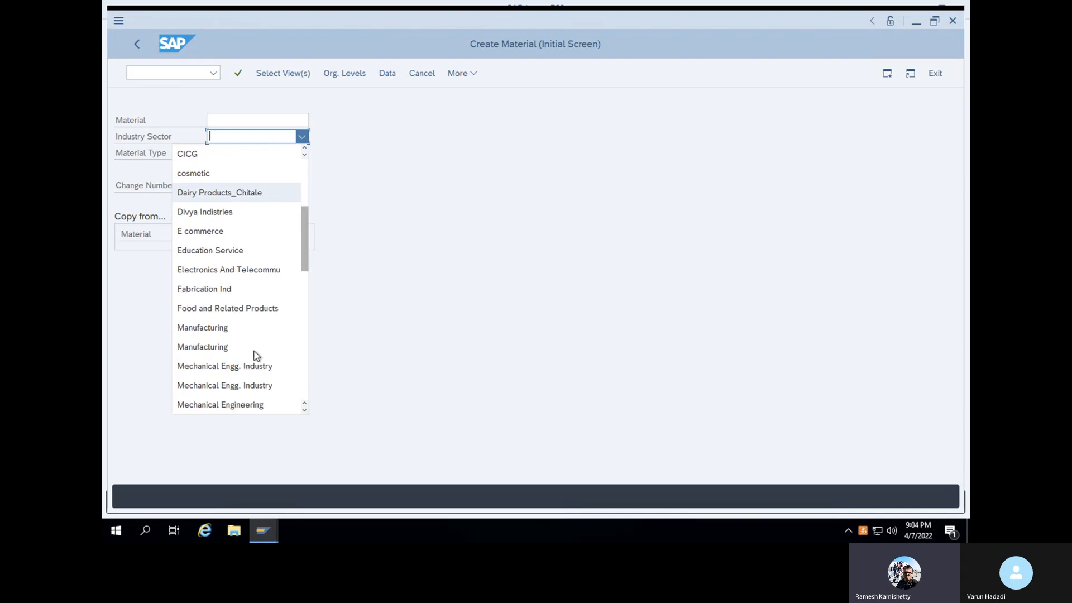
pyautogui.click(233, 405)
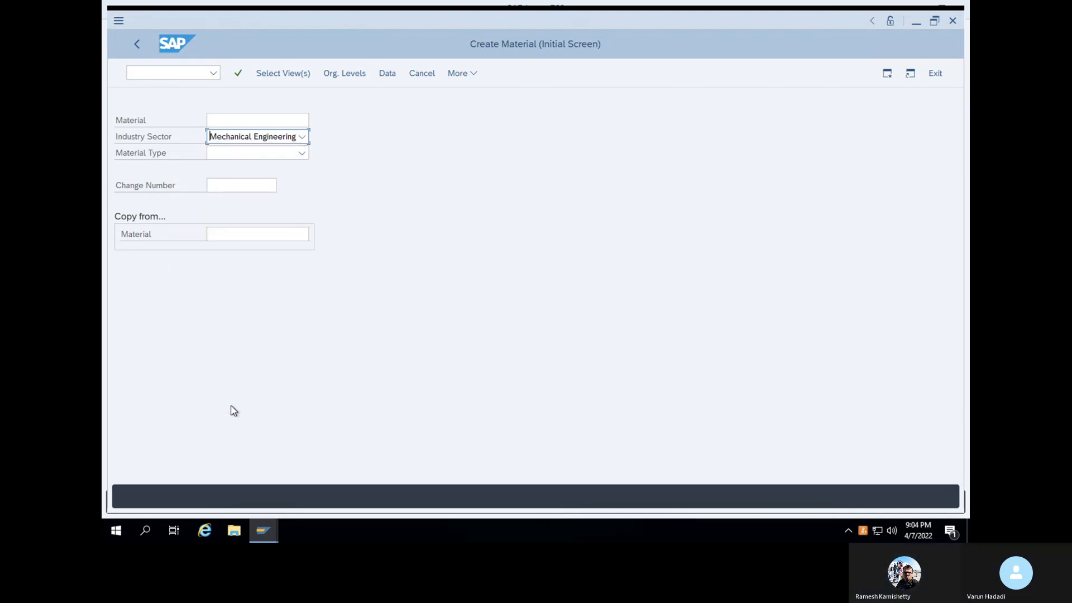
pyautogui.click(301, 152)
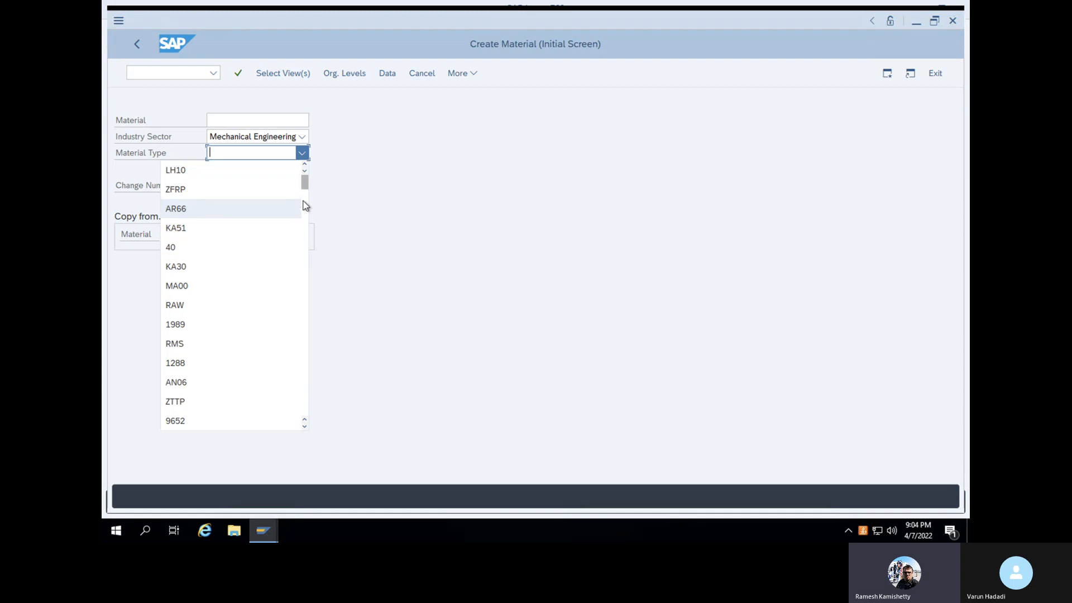
pyautogui.scroll(-10, 305, 215)
pyautogui.moveTo(305, 205); pyautogui.dragTo(302, 297)
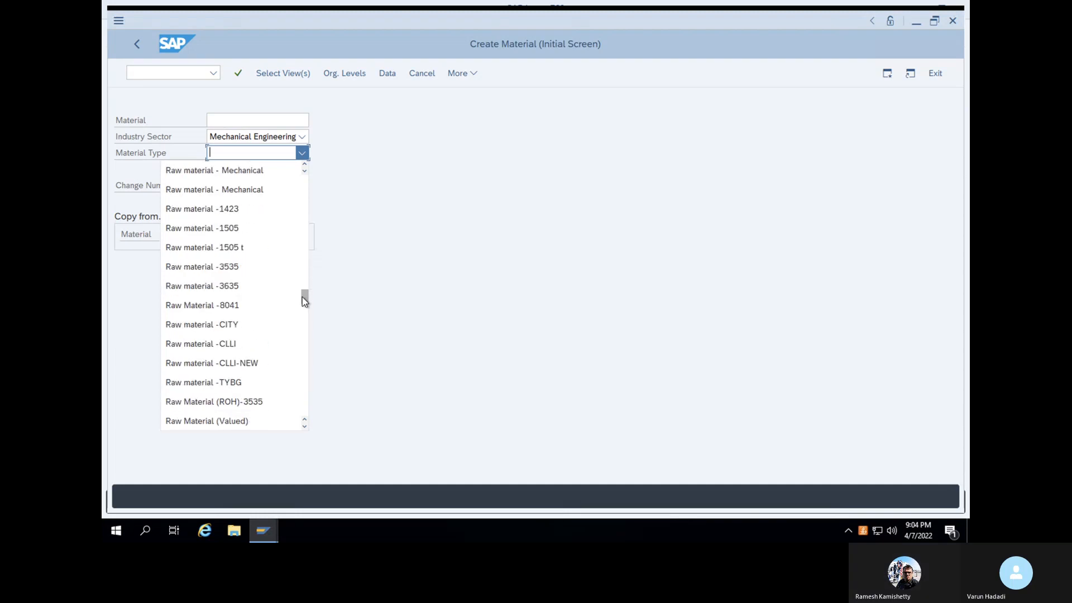
pyautogui.click(249, 179)
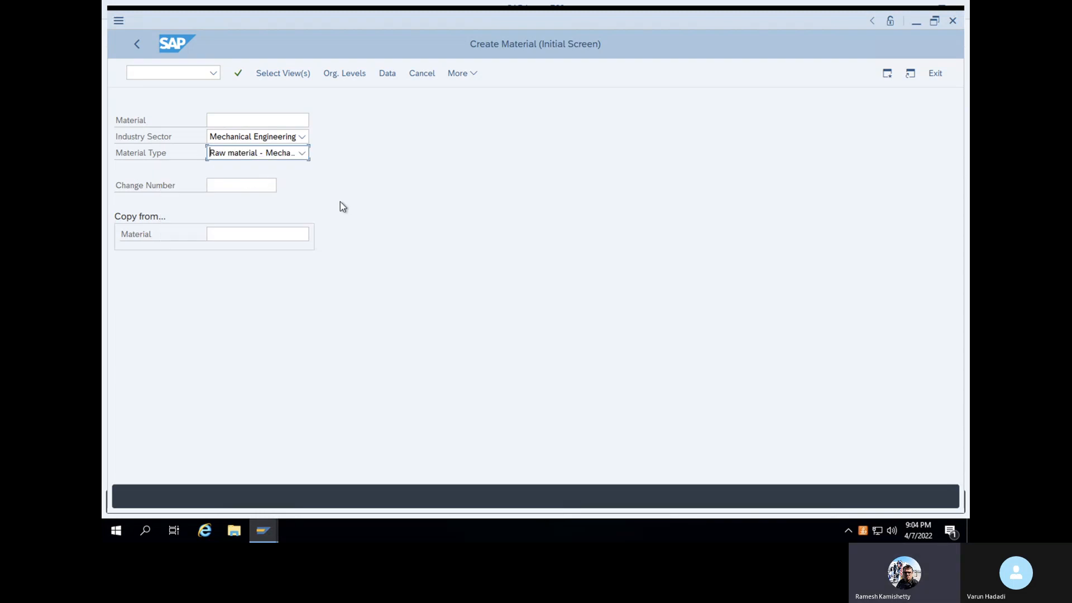
# Select the Basic Data 1, Purchasing, General Plant Data / Storage 1 and Accounting 1 views
pyautogui.press('Return')
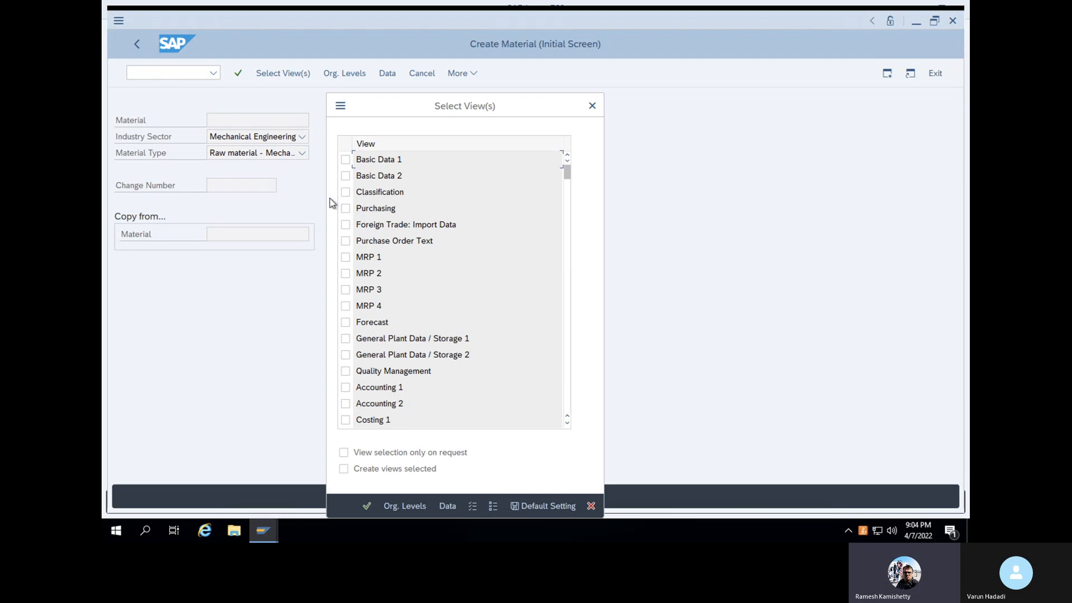
pyautogui.click(346, 160)
pyautogui.click(345, 209)
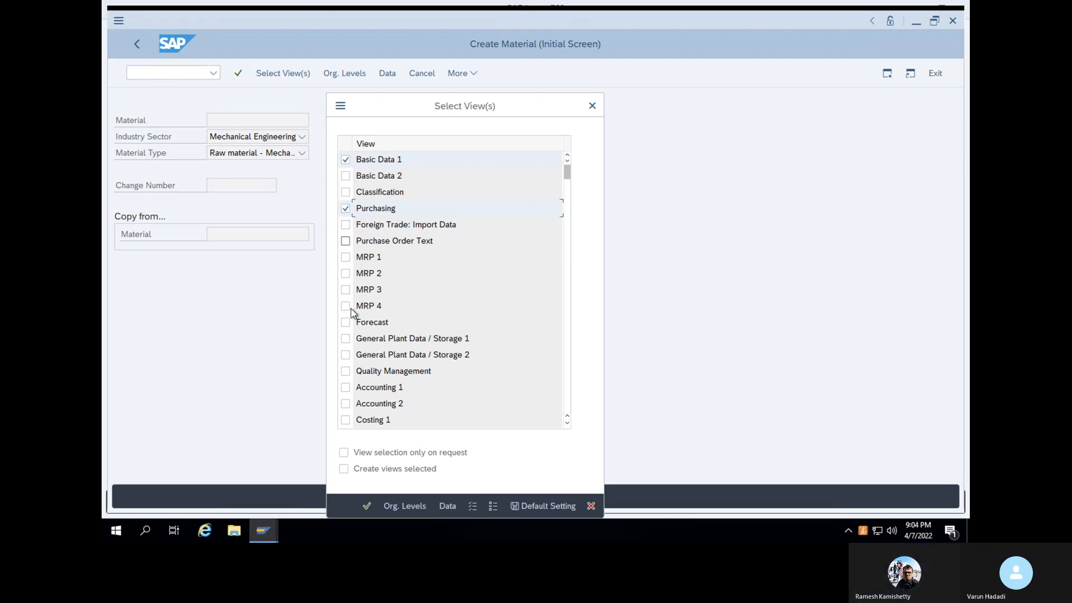
pyautogui.click(347, 340)
pyautogui.click(345, 387)
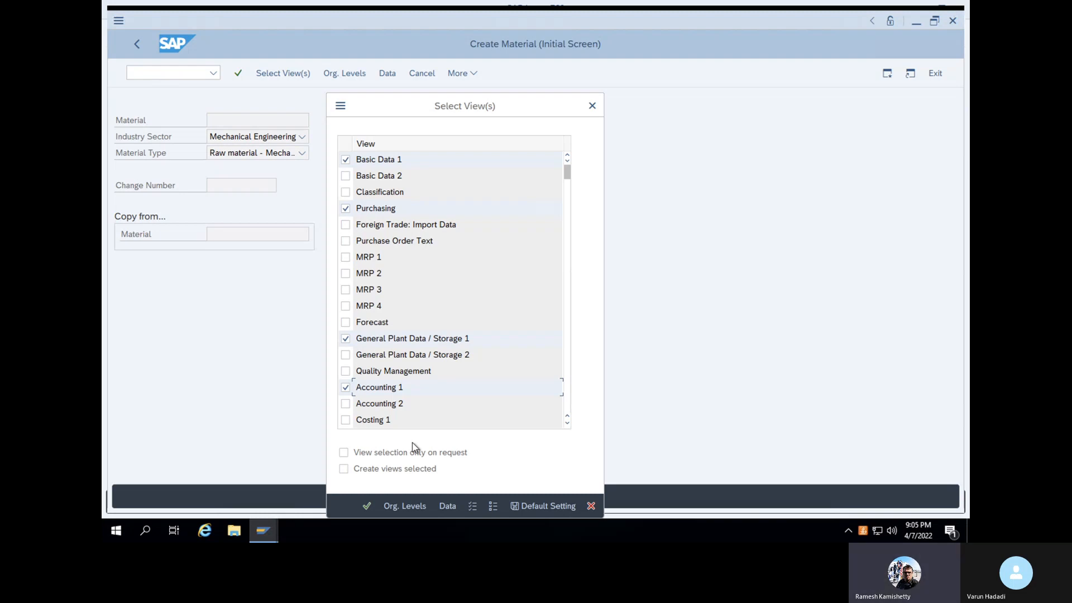
pyautogui.press('Return')
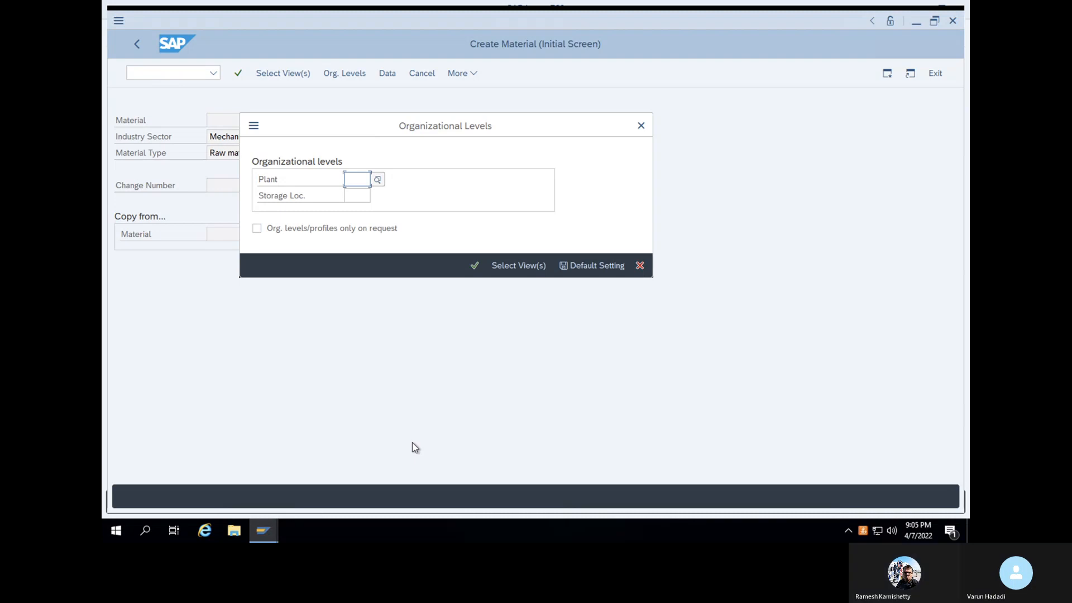
pyautogui.write('1000')
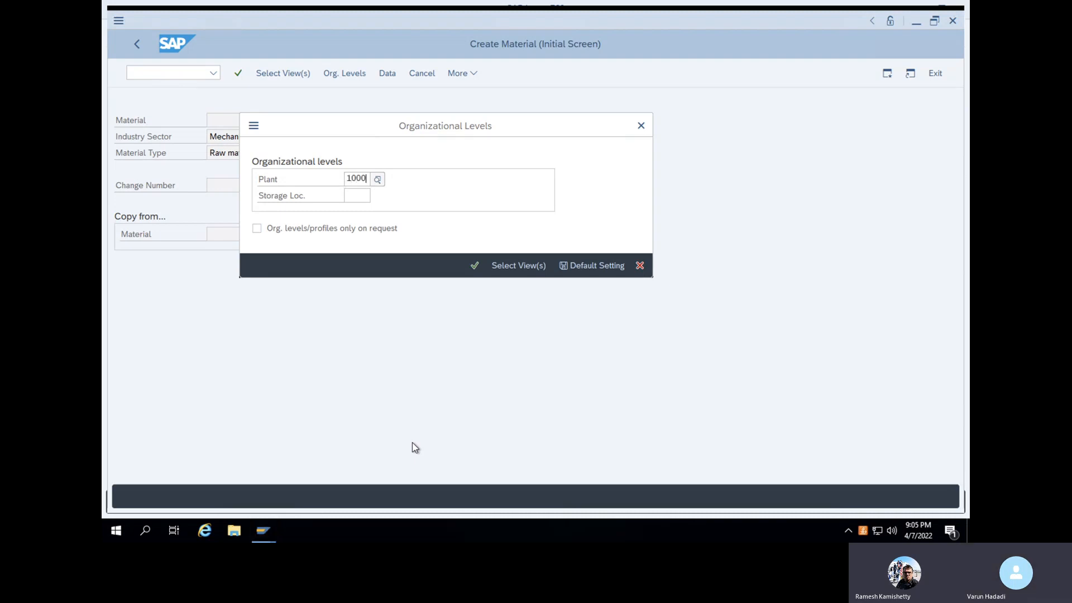
pyautogui.press('Return')
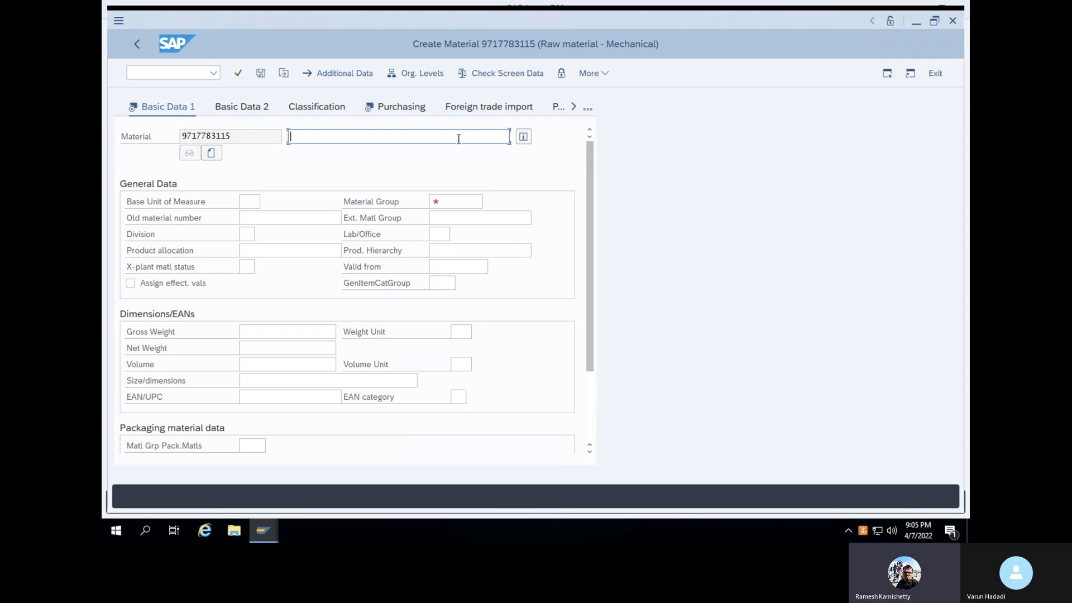
# Enter Iron as the material description
pyautogui.write('Iron')
pyautogui.press('BackSpace')
pyautogui.write('n')
# Set the base unit of measure to kg and validate the Basic Data 1 entries
pyautogui.click(256, 202)
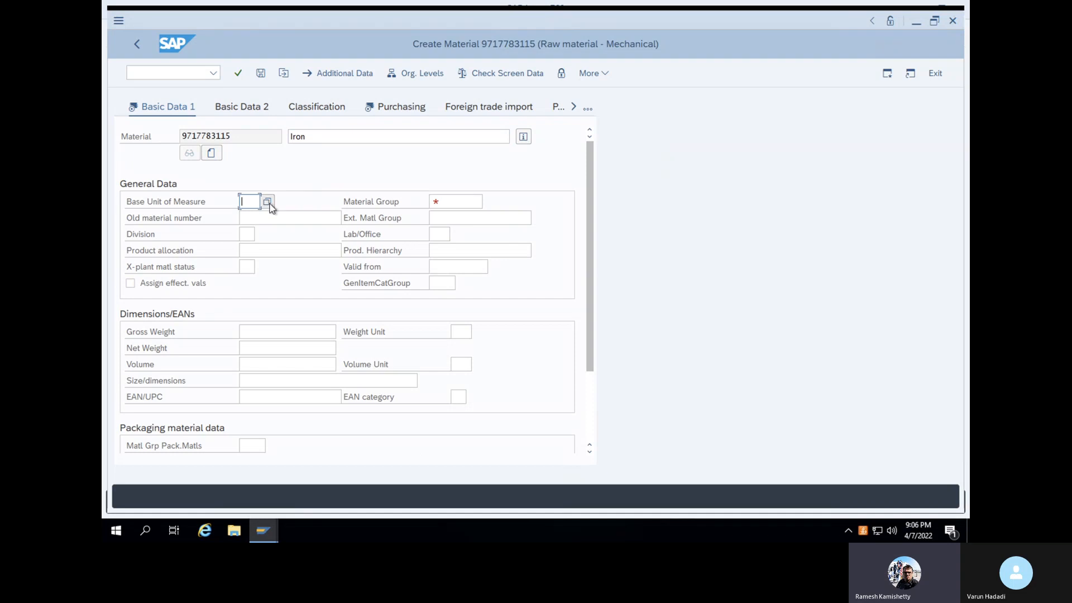
pyautogui.click(269, 203)
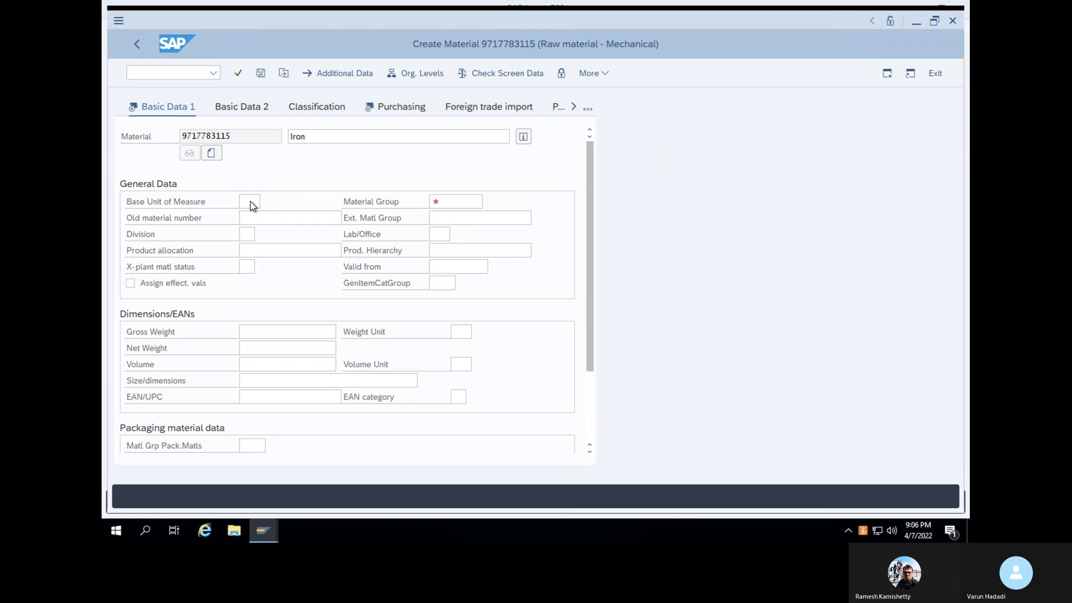
pyautogui.click(250, 202)
pyautogui.press('F4')
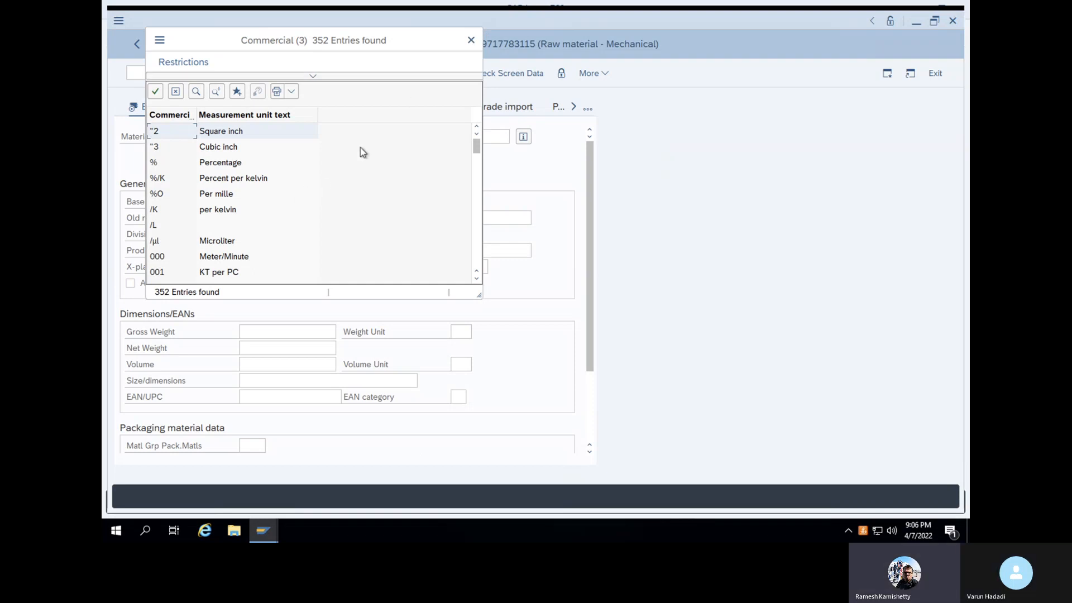
pyautogui.click(471, 40)
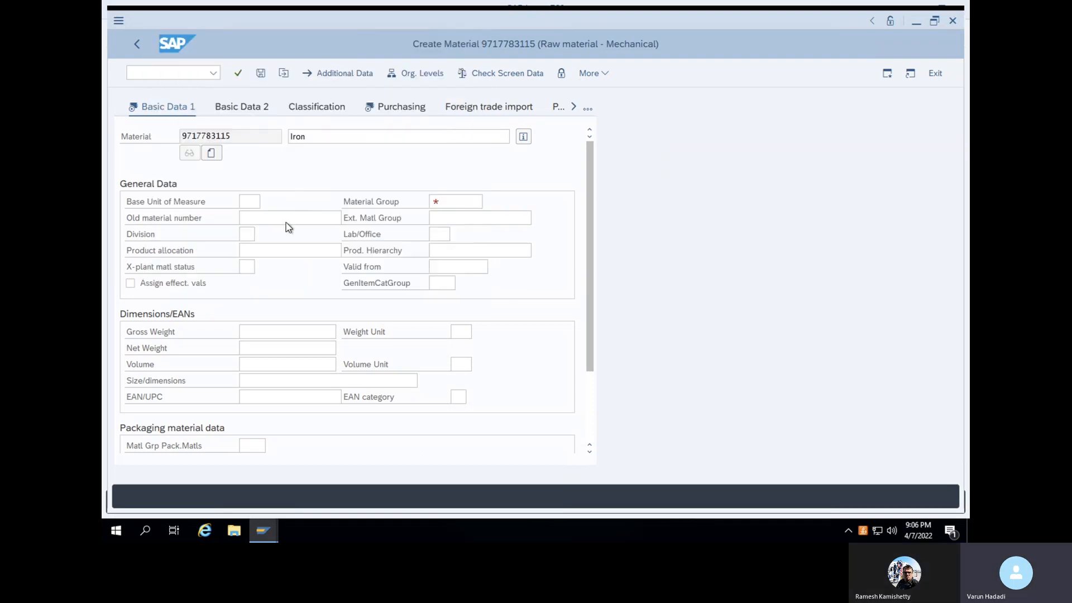
pyautogui.write('kg')
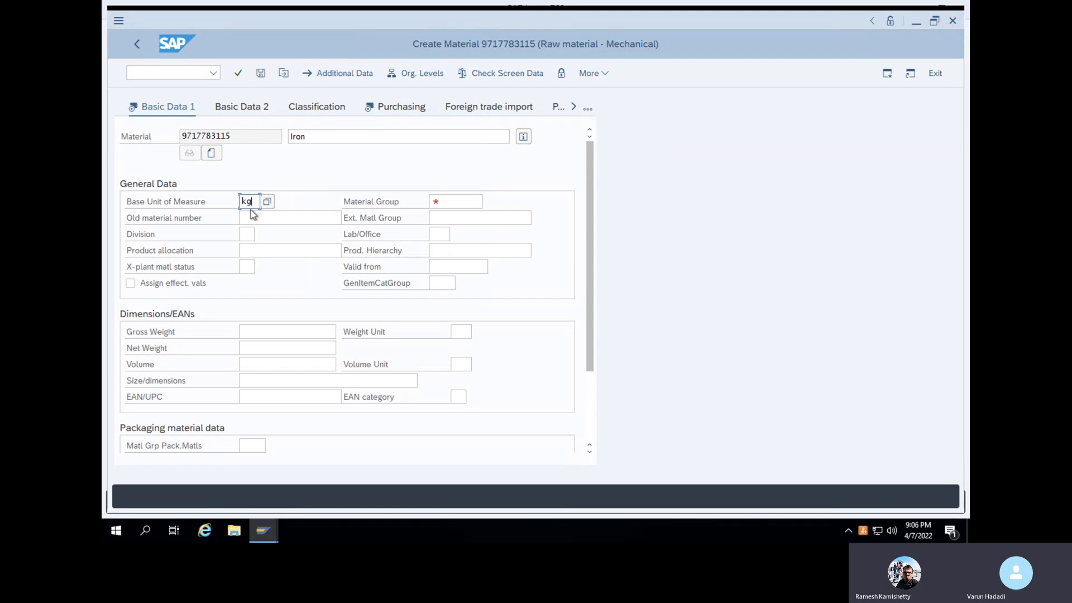
pyautogui.press('Return')
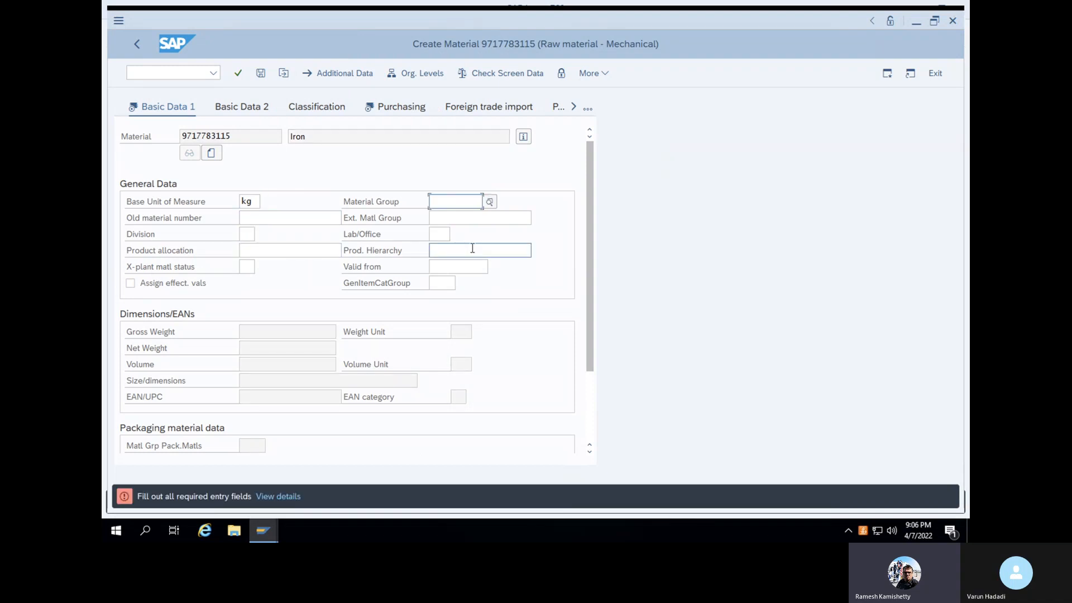
# Search the material group value list, pick 2345 (CHIPSET) and confirm Basic Data 1
pyautogui.click(490, 202)
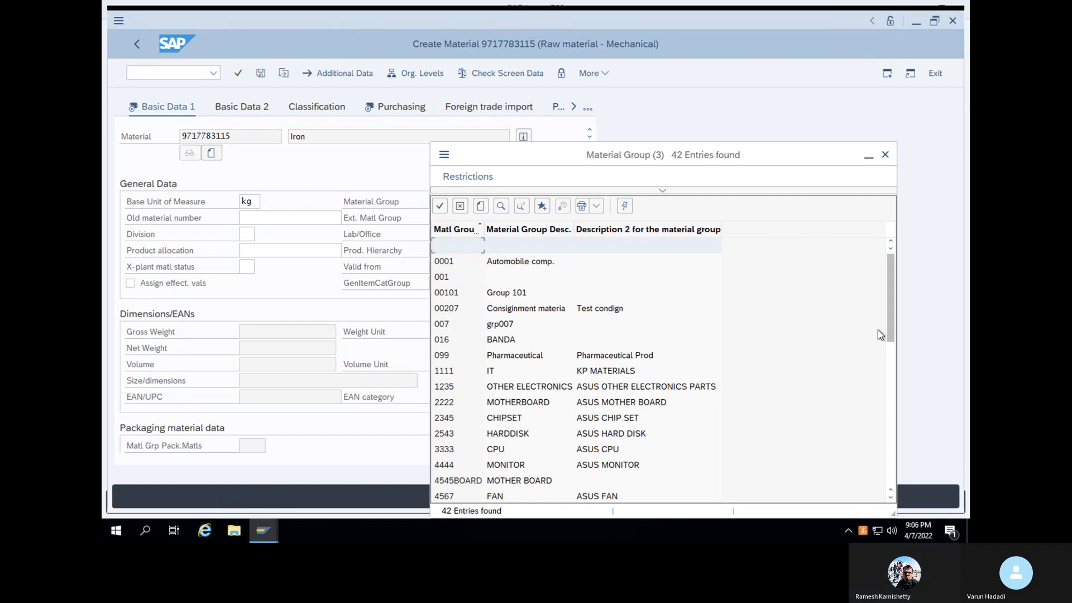
pyautogui.moveTo(890, 316); pyautogui.dragTo(888, 437)
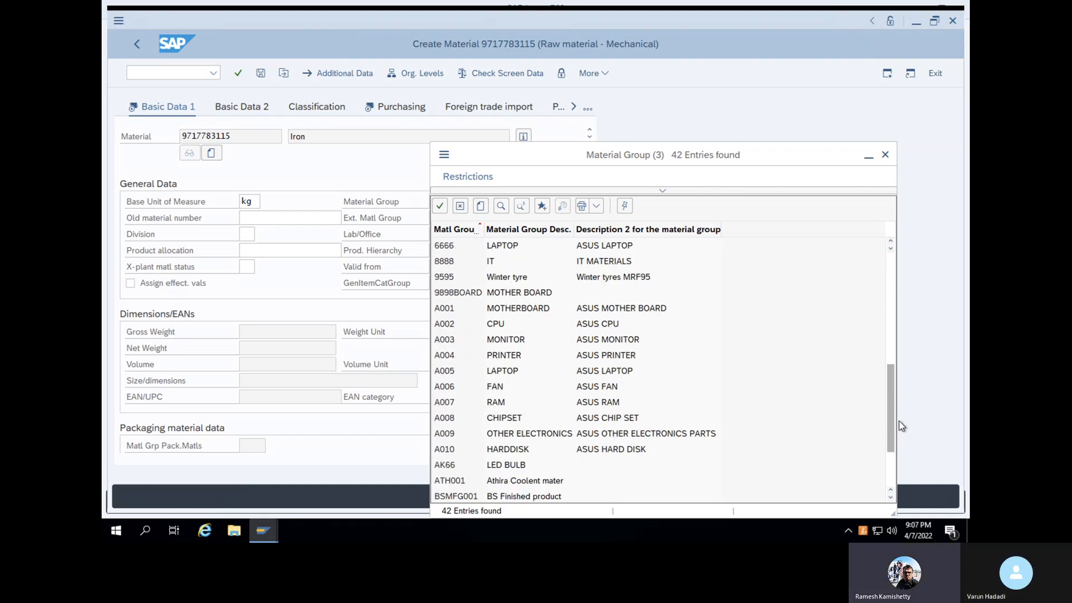
pyautogui.click(891, 484)
pyautogui.click(891, 481)
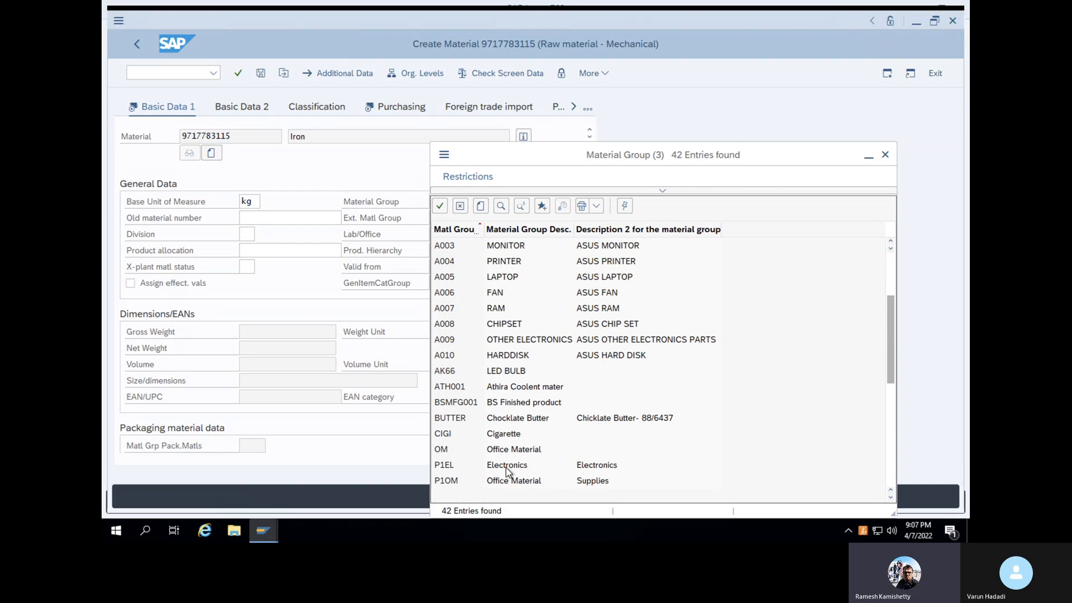
pyautogui.scroll(5, 506, 467)
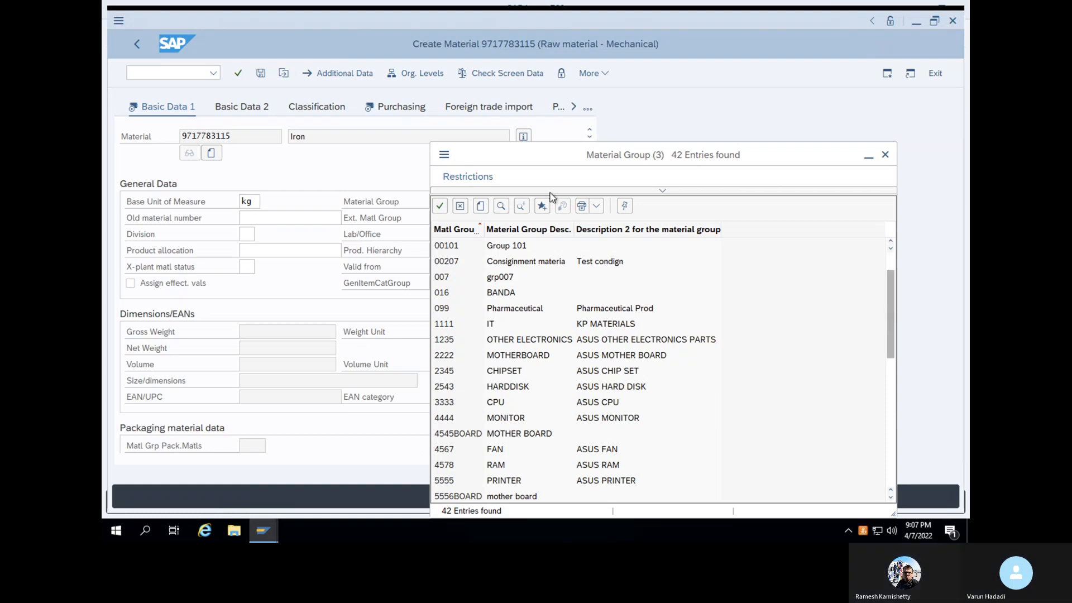
pyautogui.click(500, 207)
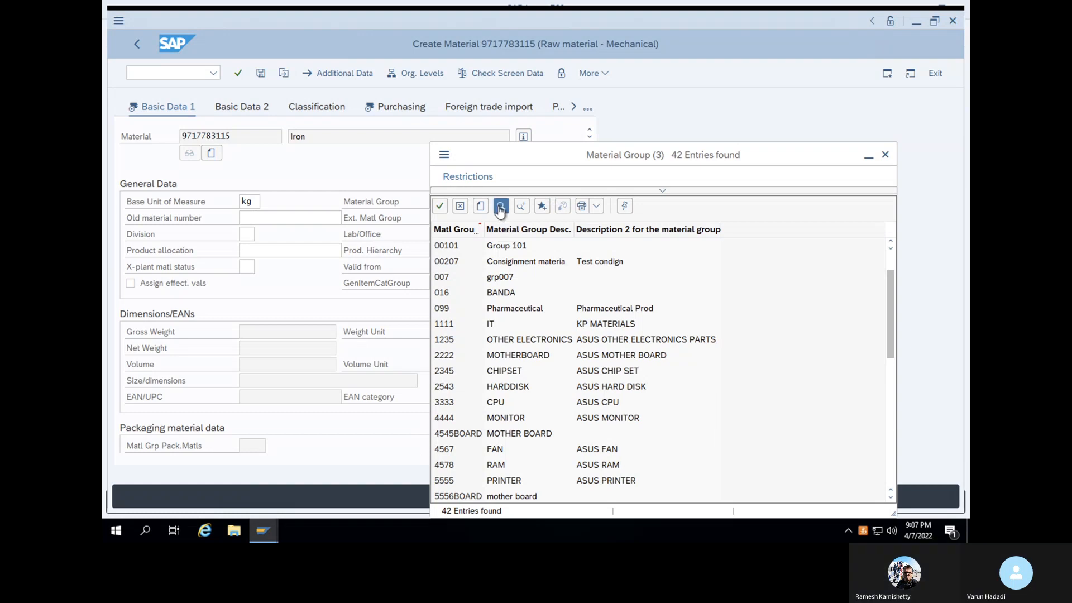
pyautogui.write('st')
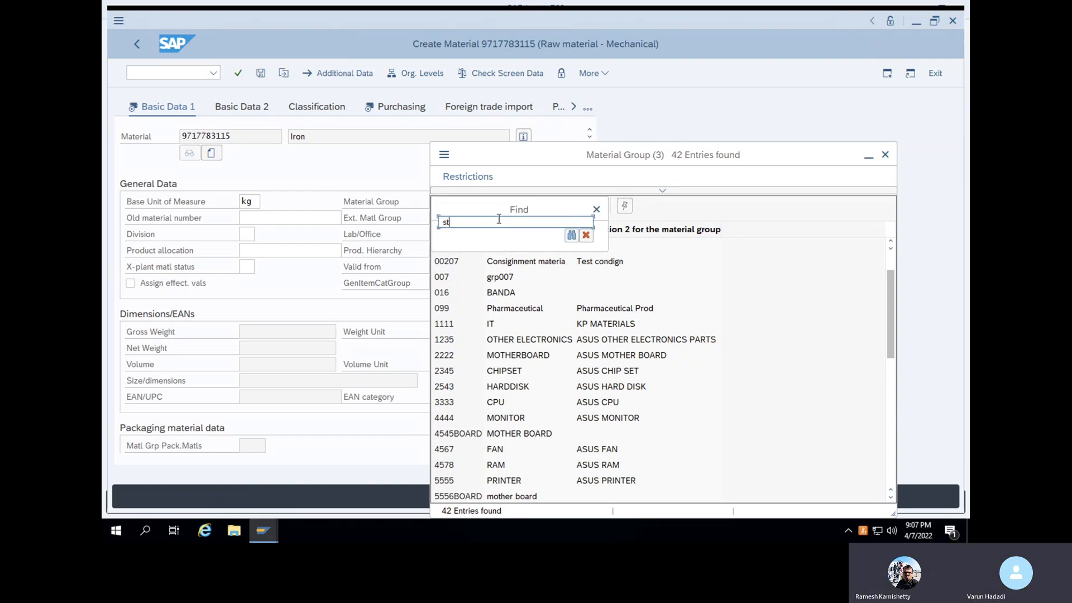
pyautogui.write('eel')
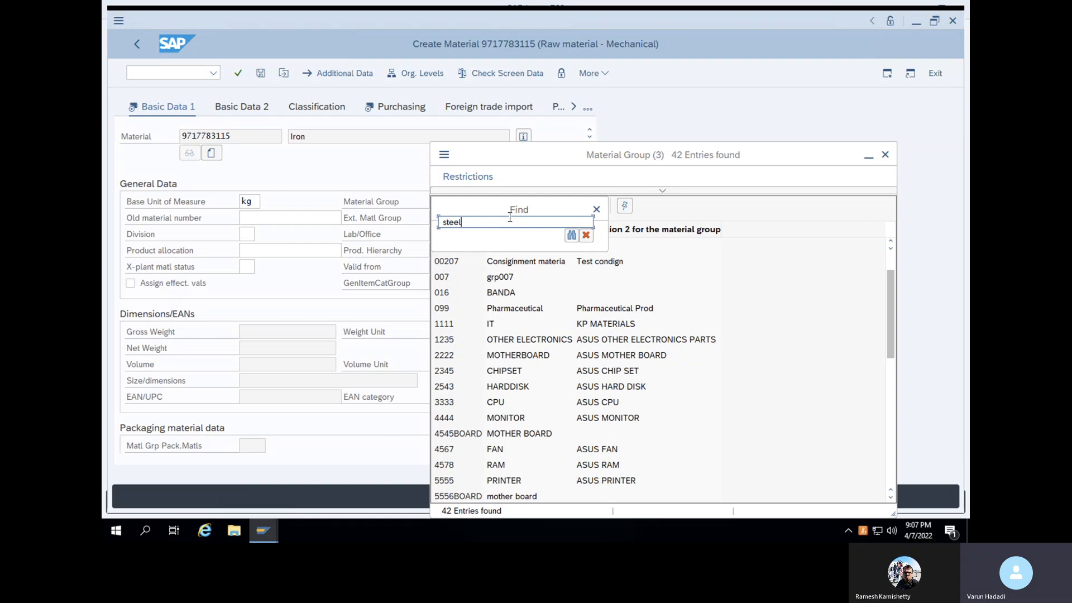
pyautogui.click(572, 235)
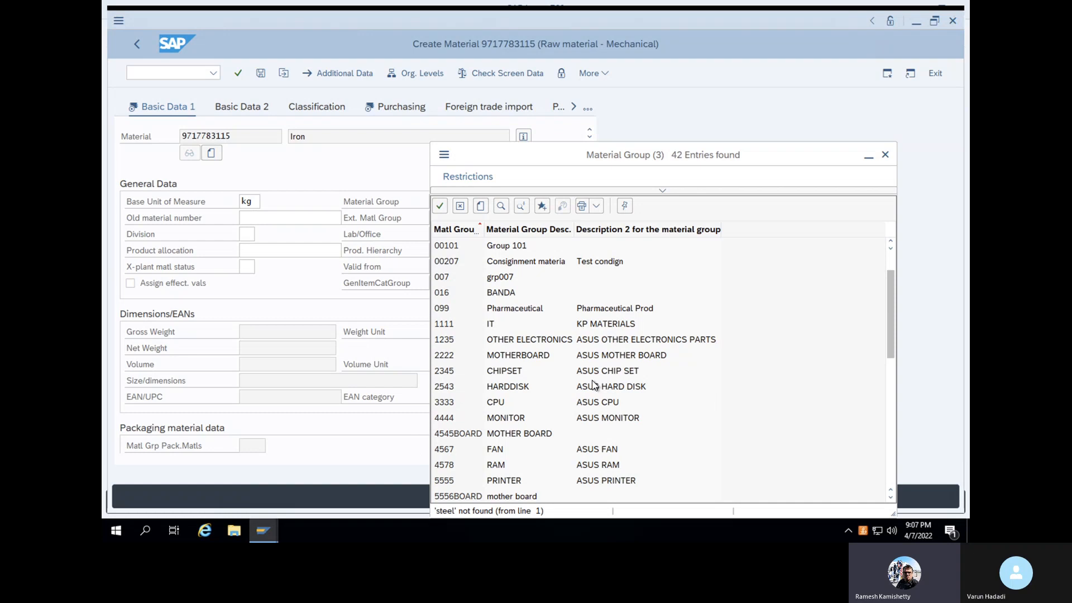
pyautogui.click(451, 373)
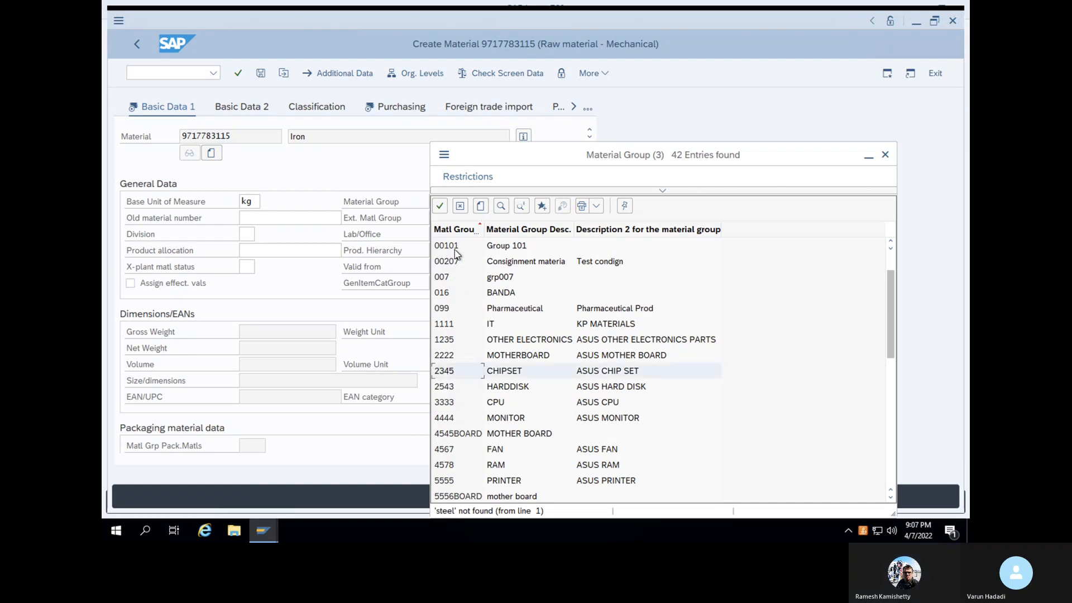
pyautogui.click(440, 206)
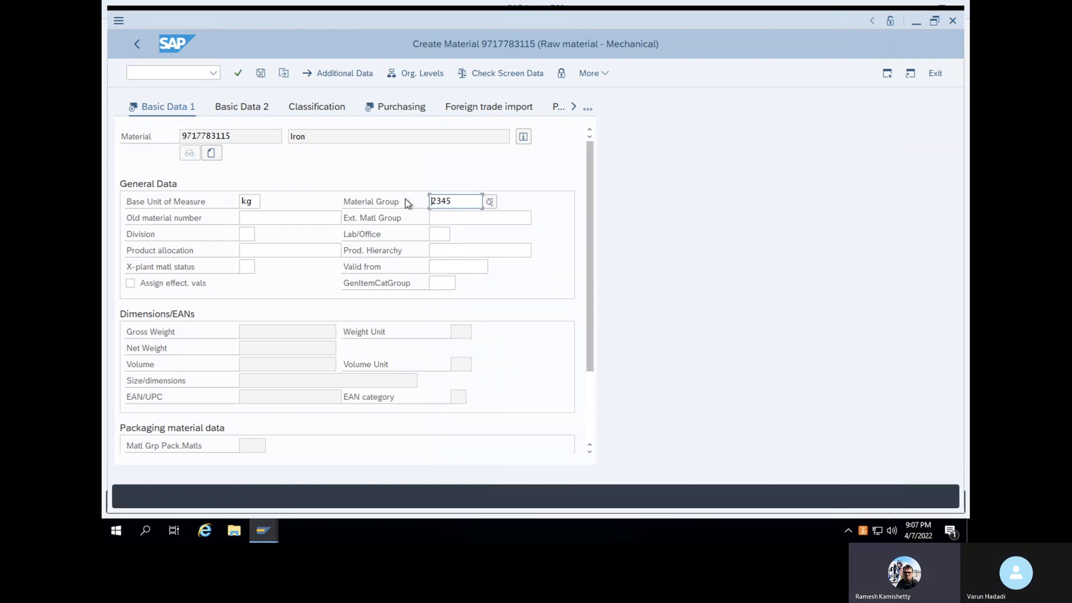
pyautogui.press('Return')
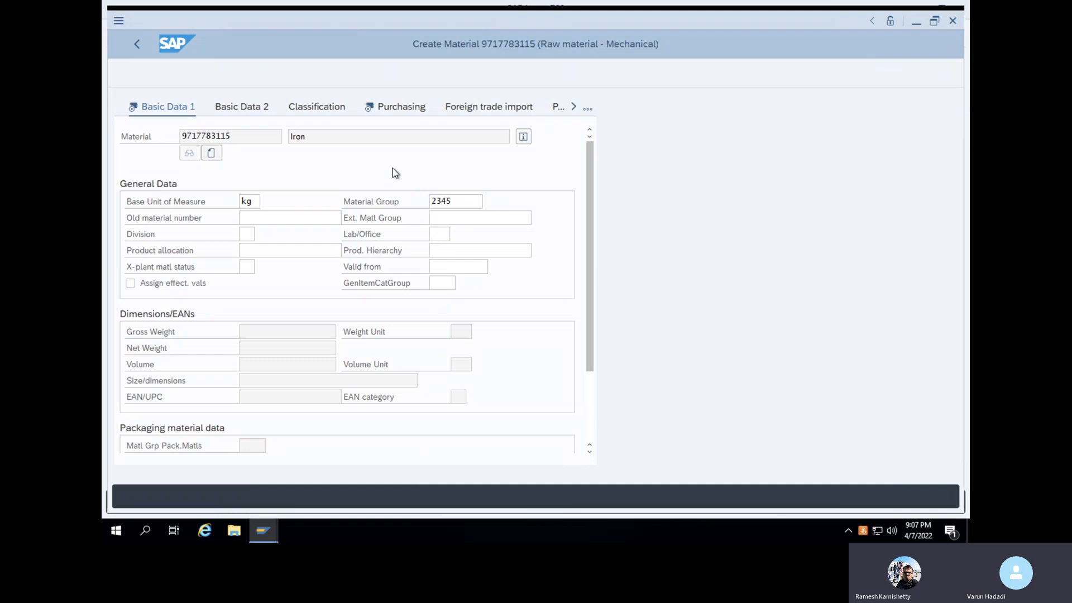
# On the Purchasing view, enter WAL as the purchasing group for plant 1000
pyautogui.press('Return')
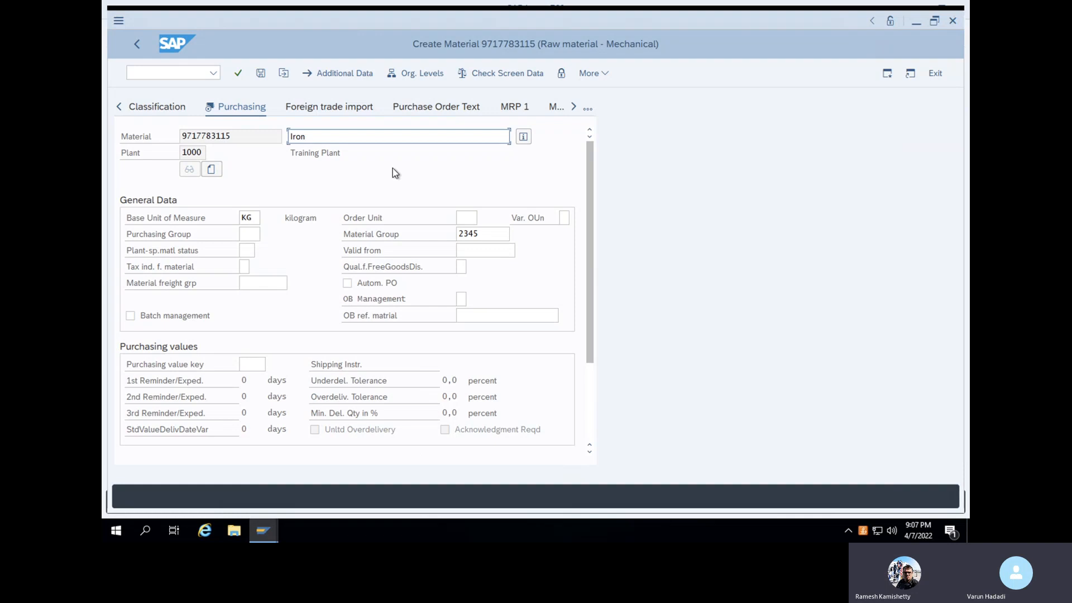
pyautogui.click(246, 234)
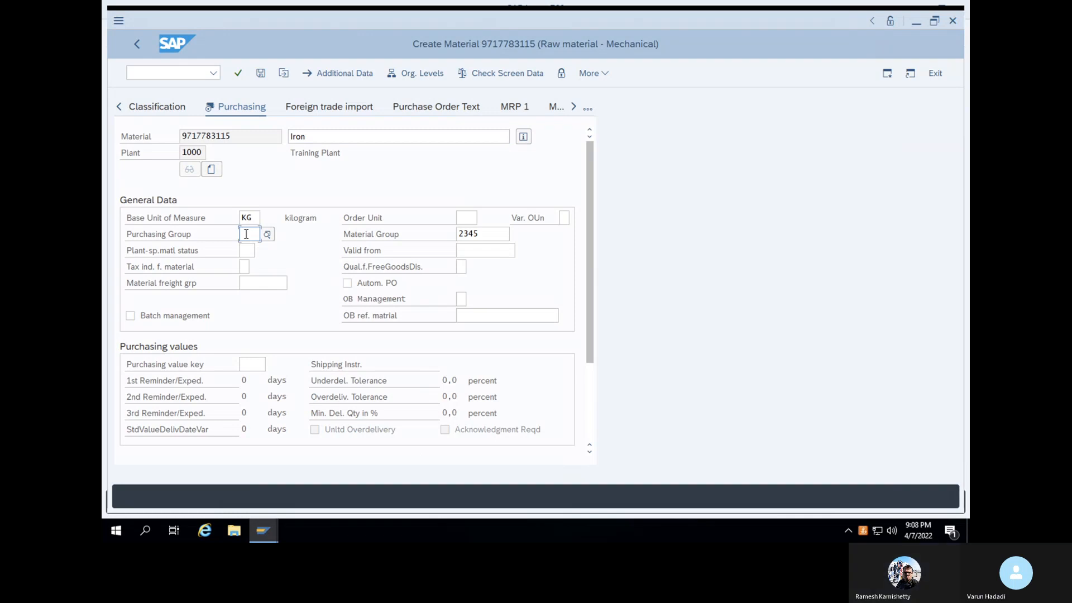
pyautogui.write('WAL')
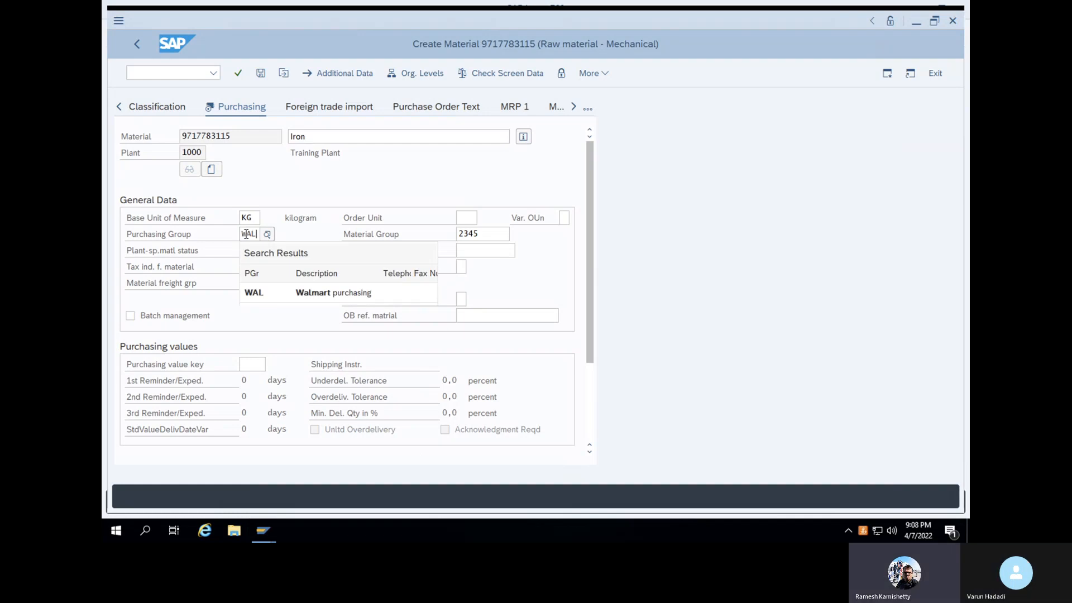
pyautogui.press('Return')
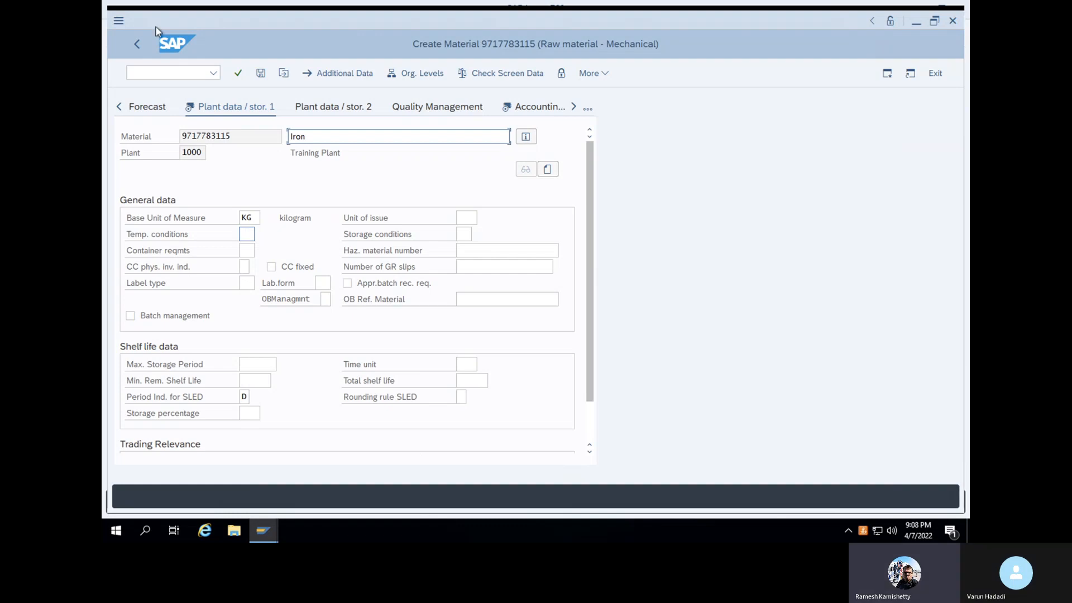
# Scroll through the view tabs and return to Purchasing from the full view list
pyautogui.click(120, 107)
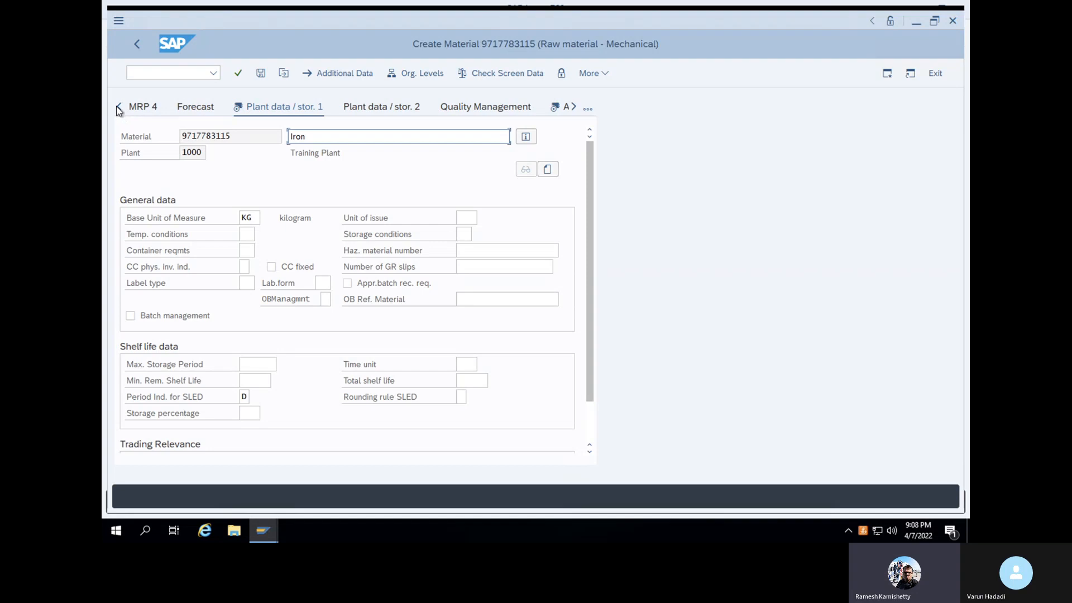
pyautogui.click(119, 107)
pyautogui.click(120, 107)
pyautogui.click(119, 109)
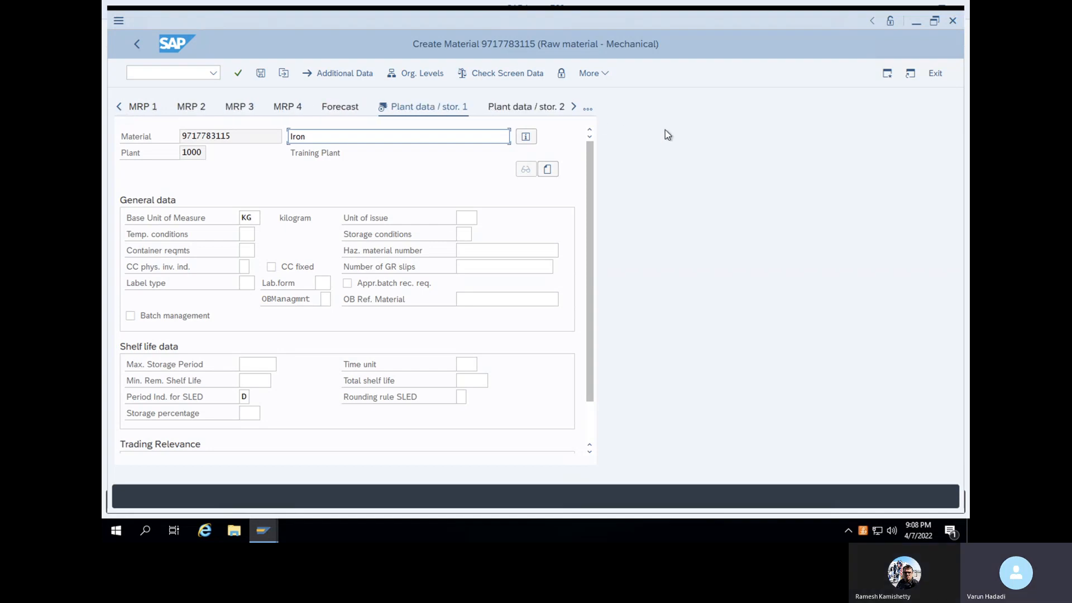
pyautogui.click(575, 107)
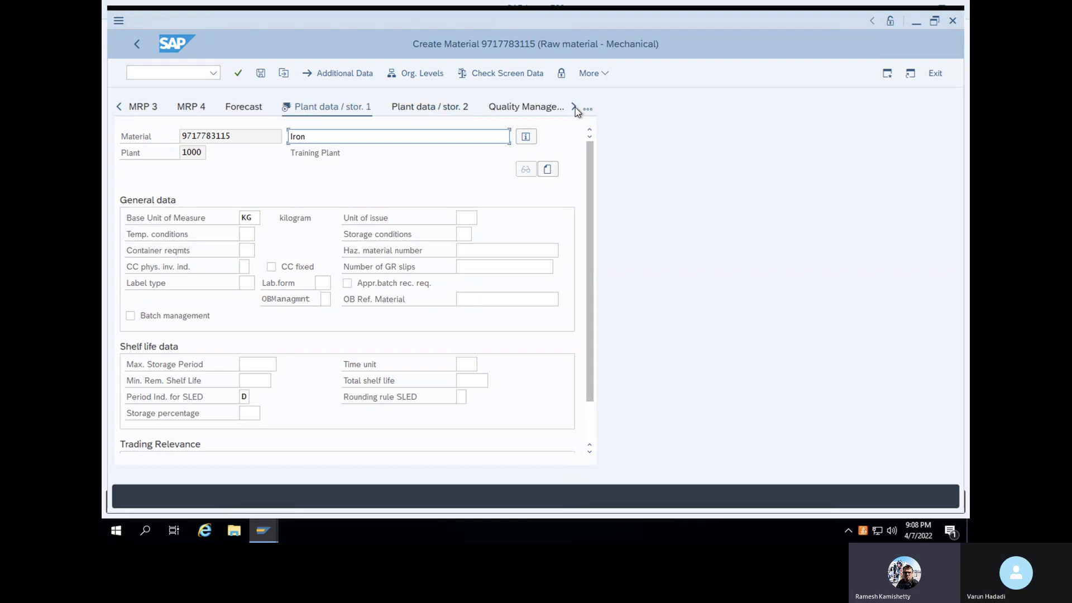
pyautogui.click(575, 108)
pyautogui.click(575, 107)
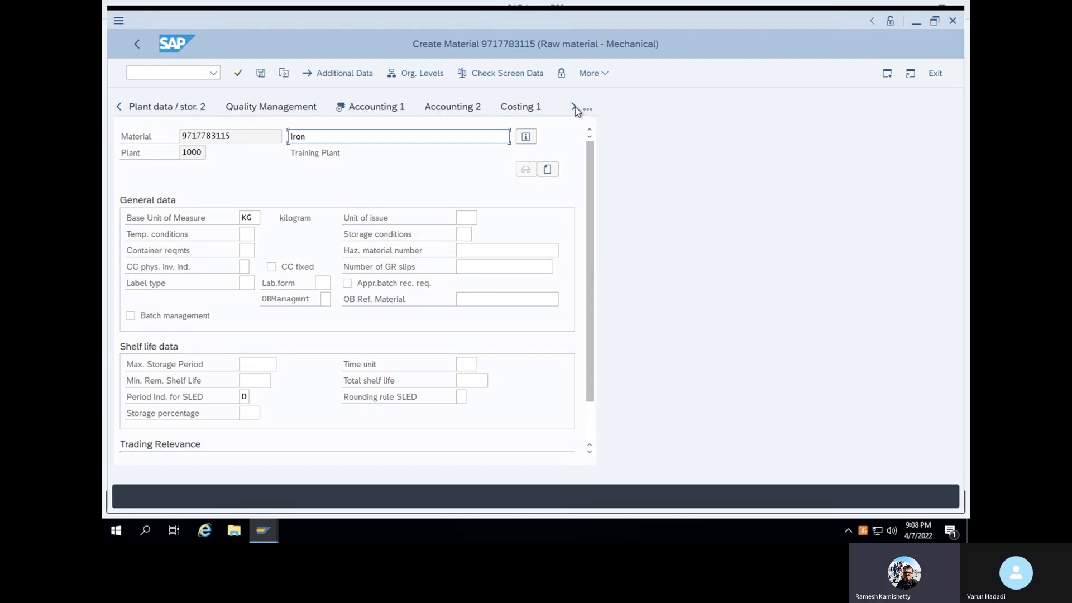
pyautogui.click(575, 107)
pyautogui.click(591, 109)
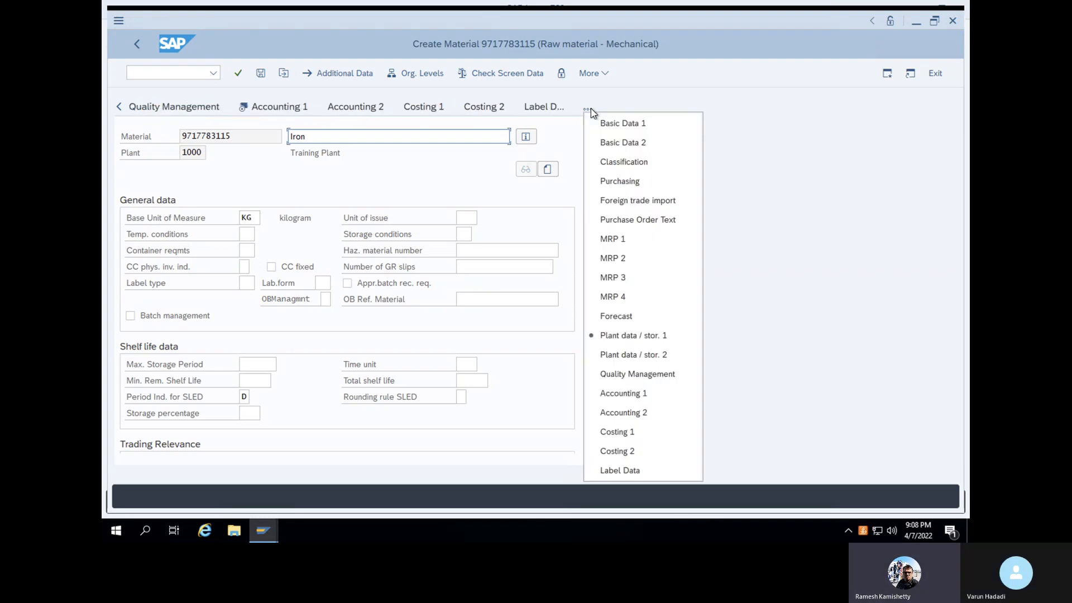
pyautogui.click(618, 182)
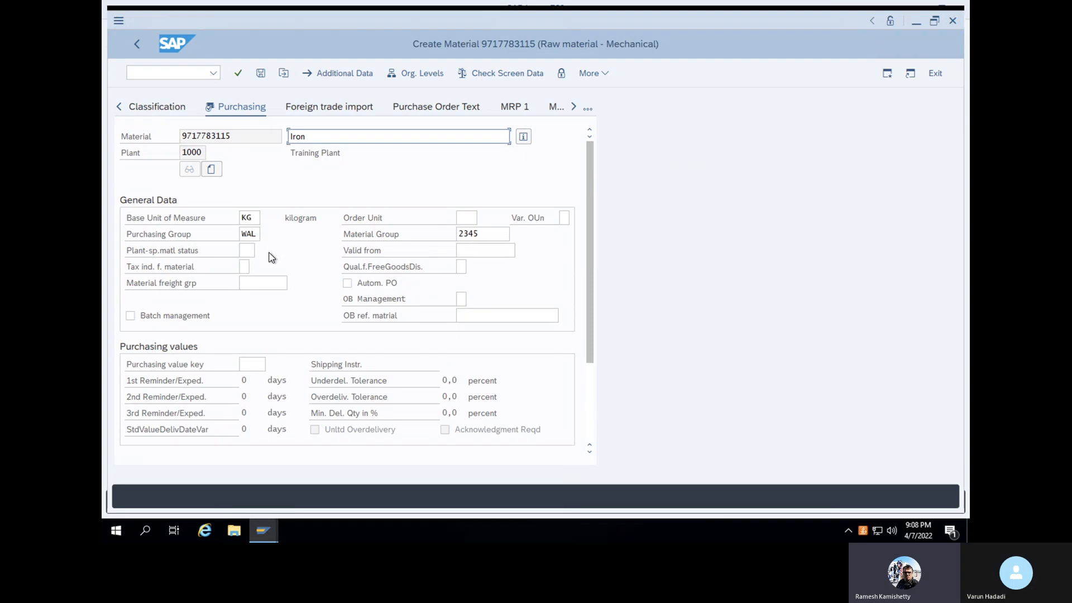
pyautogui.click(256, 217)
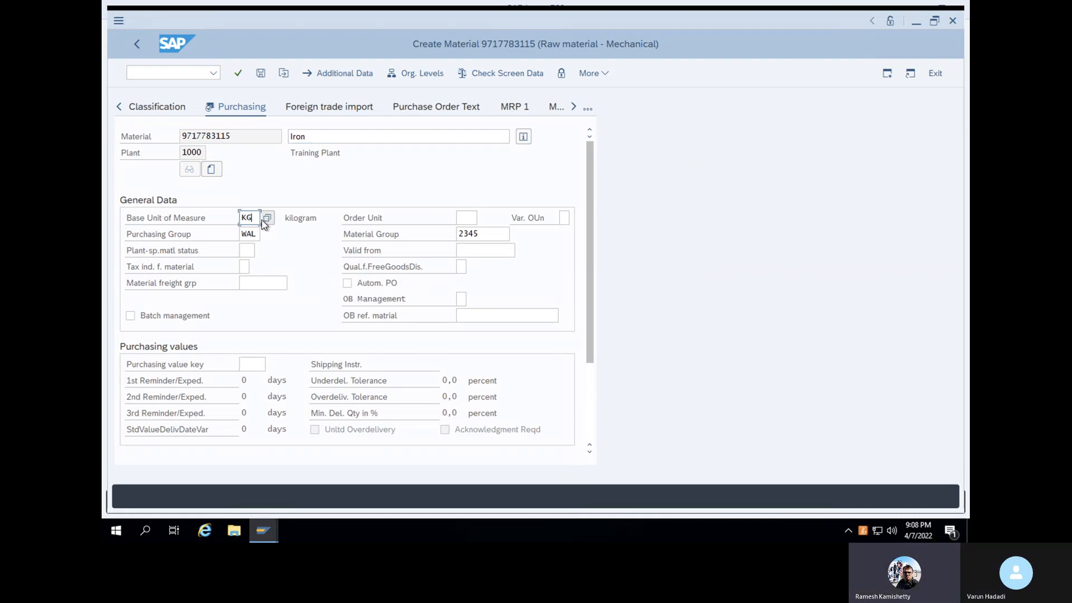
pyautogui.click(135, 222)
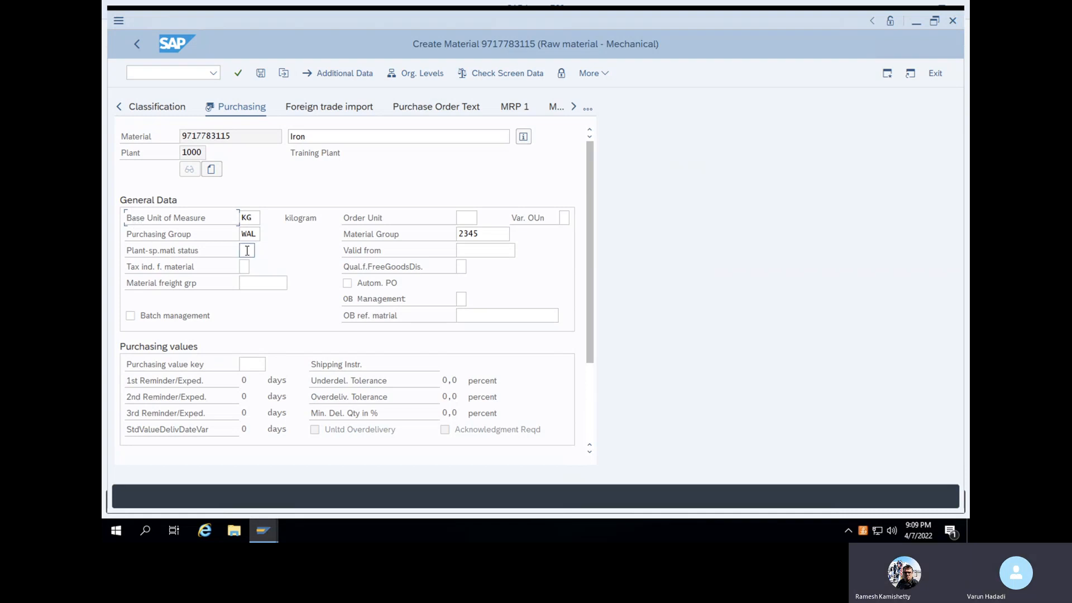
pyautogui.click(250, 367)
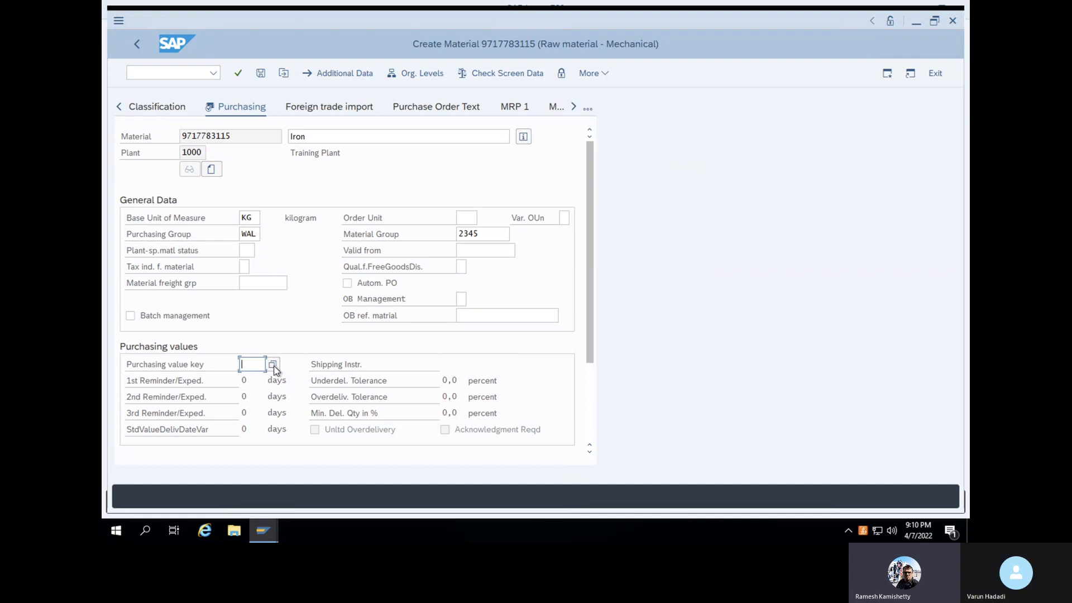
# Set Purchasing value key 1, loading reminder days 10, 20 and 30, then continue
pyautogui.click(273, 364)
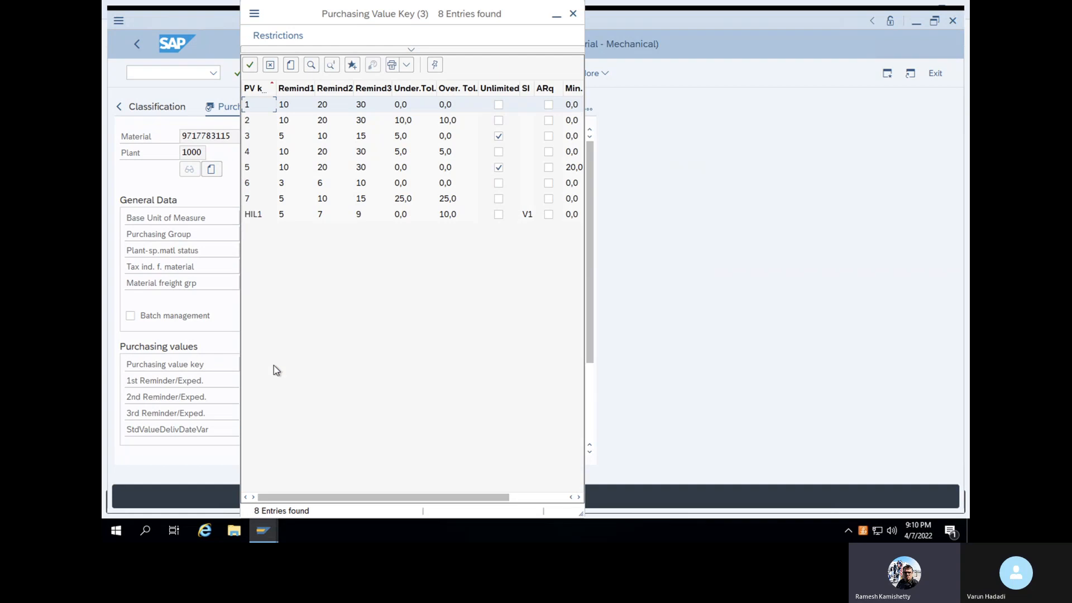
pyautogui.click(250, 69)
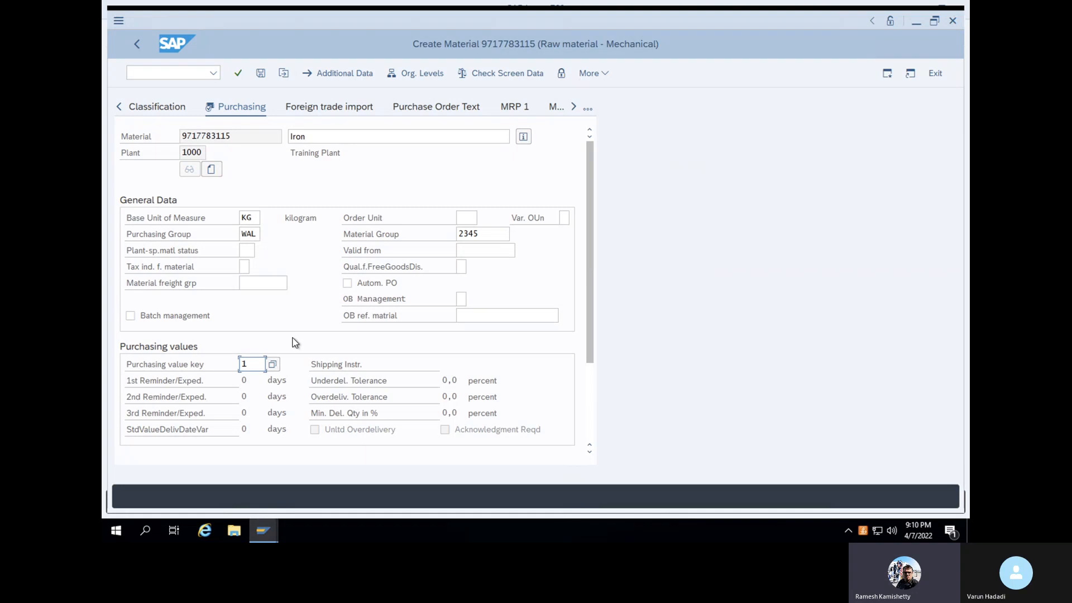
pyautogui.press('Return')
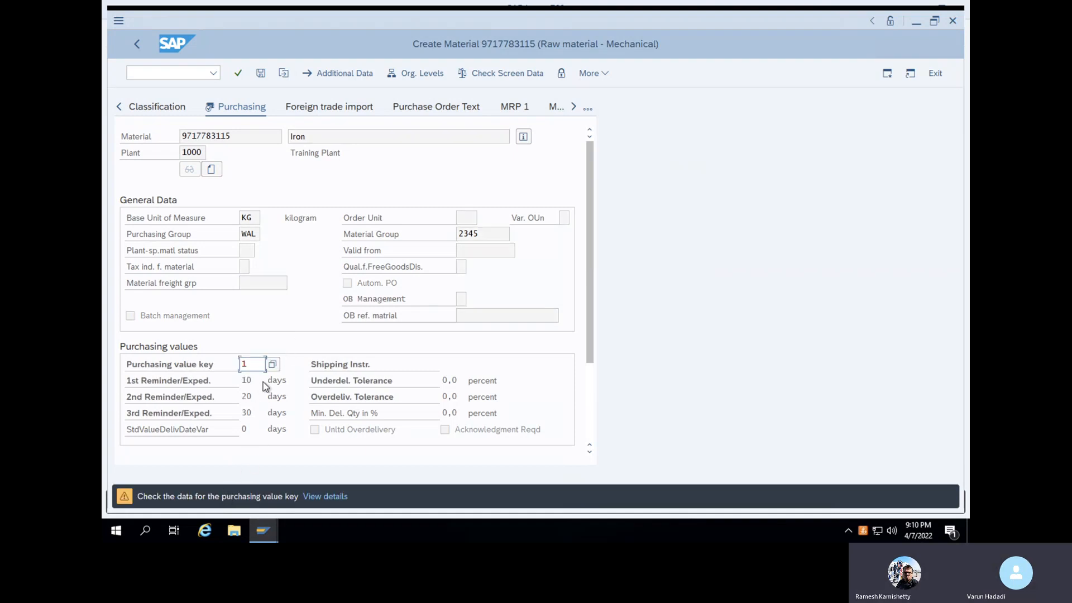
pyautogui.click(272, 364)
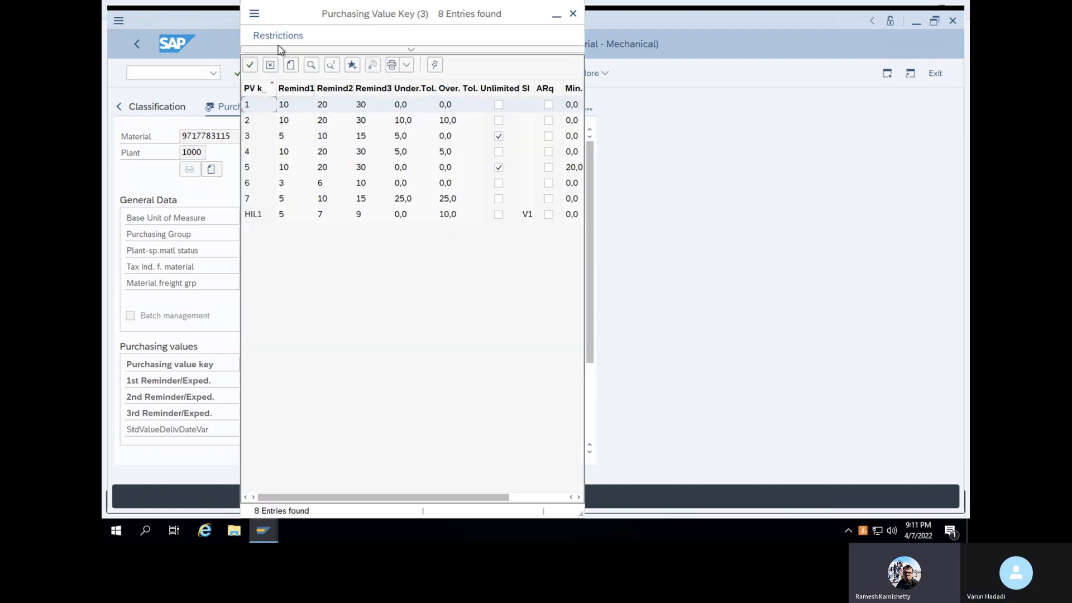
pyautogui.click(573, 14)
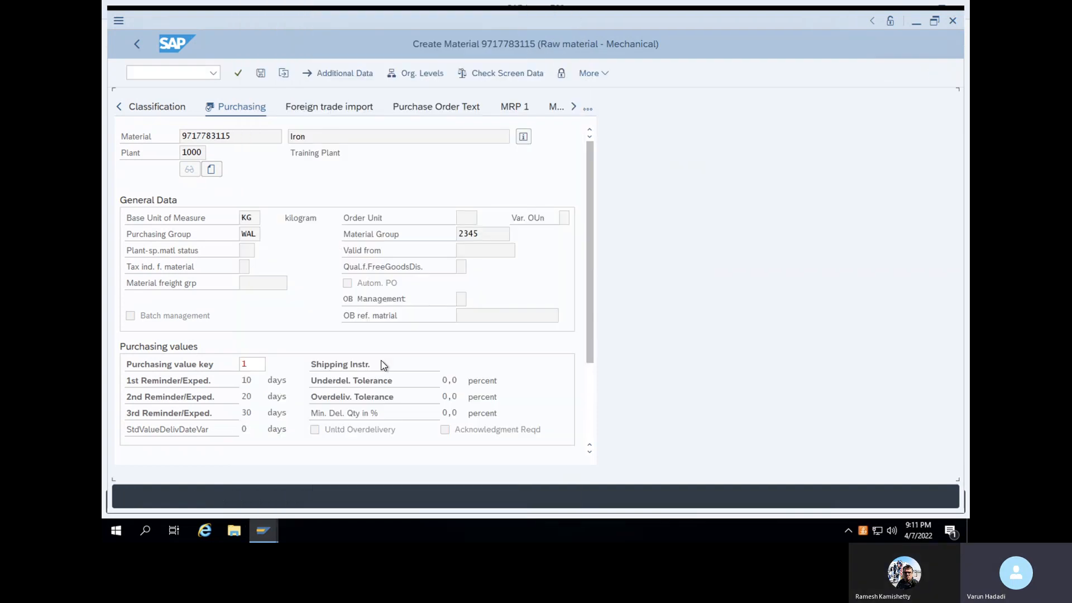
pyautogui.press('Return')
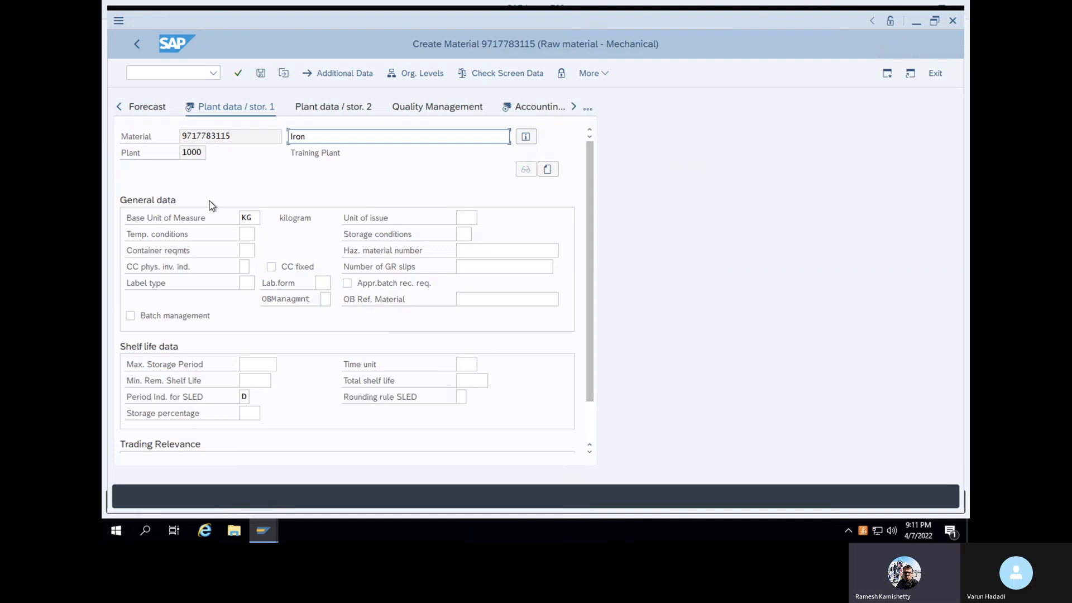
# Tick Batch management on Plant data / stor. 1 and advance to Accounting 1
pyautogui.click(130, 316)
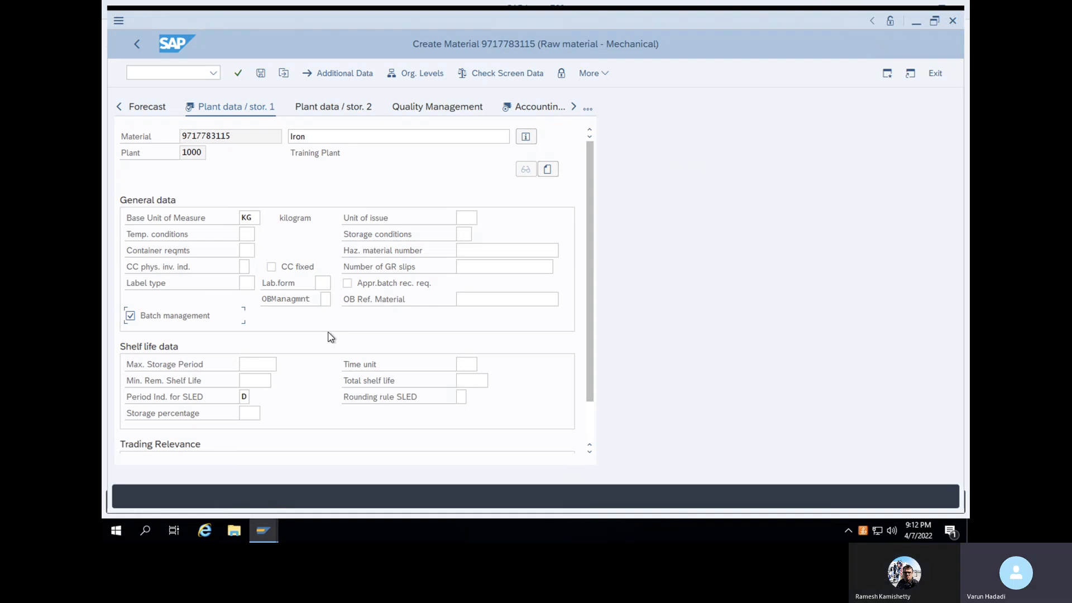
pyautogui.press('Return')
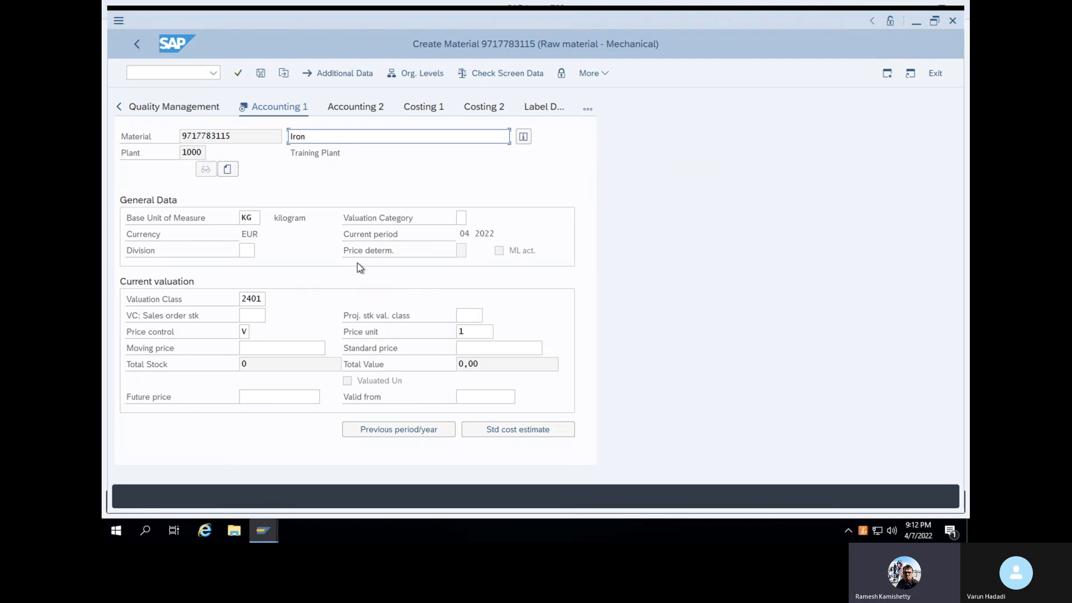
# Keep valuation class 2401 from its value list and bring up the Price control options
pyautogui.click(263, 299)
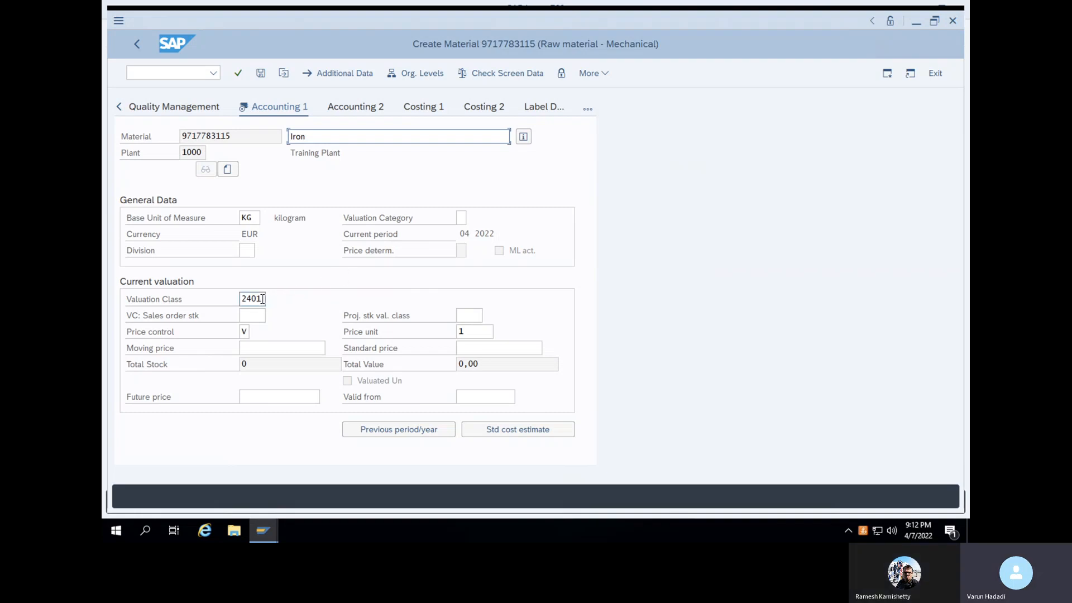
pyautogui.click(263, 299)
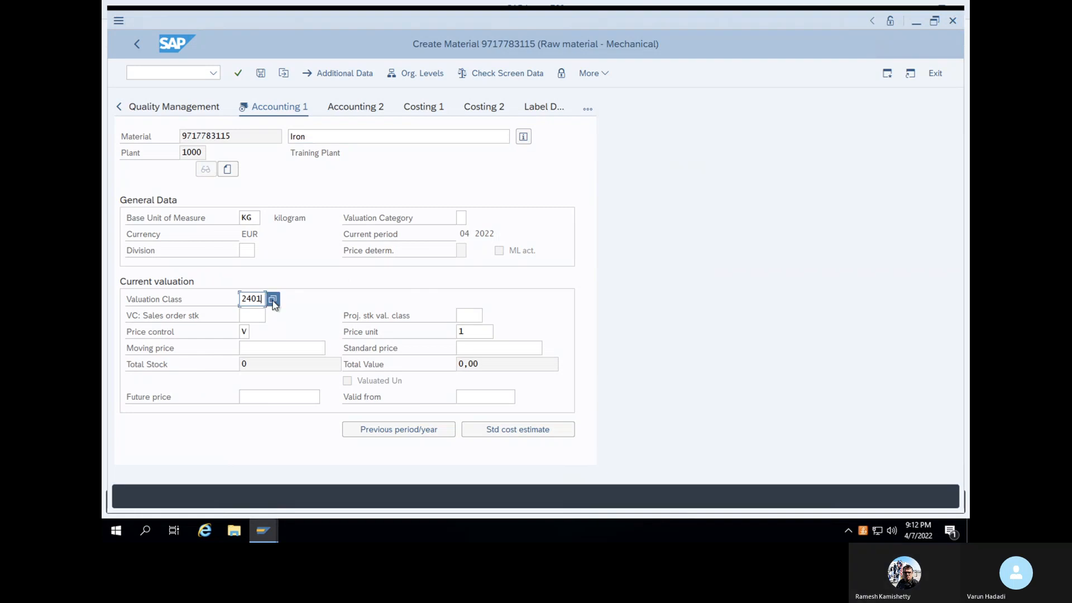
pyautogui.click(272, 300)
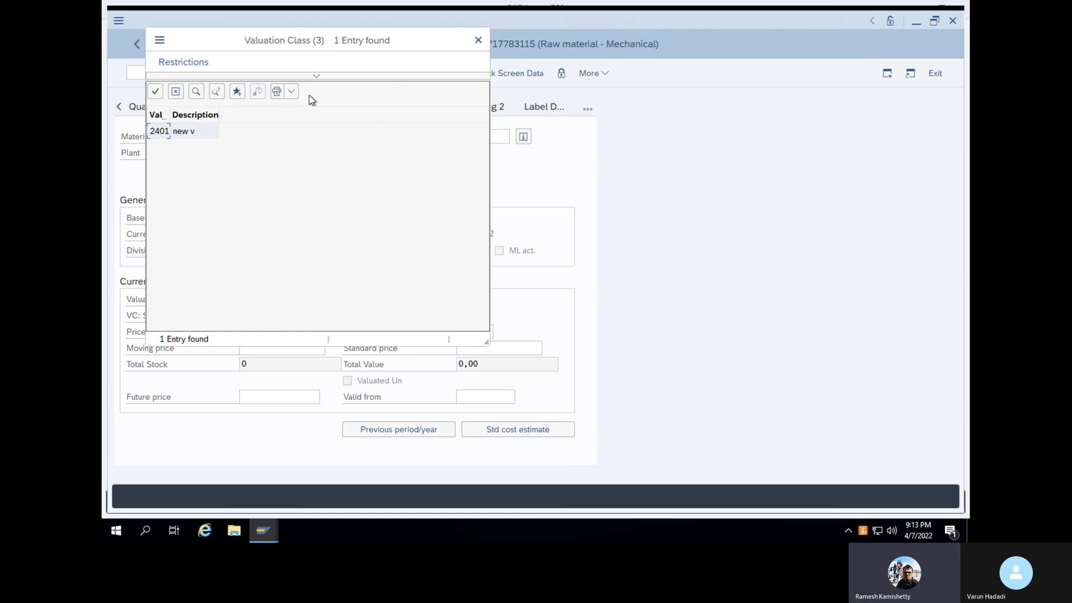
pyautogui.click(155, 91)
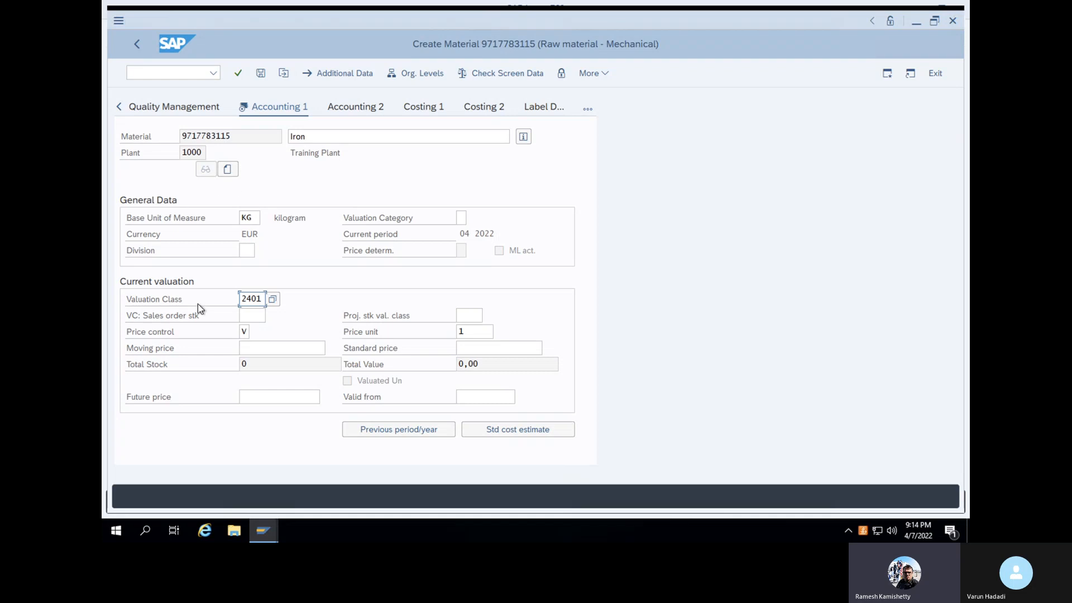
pyautogui.click(248, 334)
pyautogui.click(256, 332)
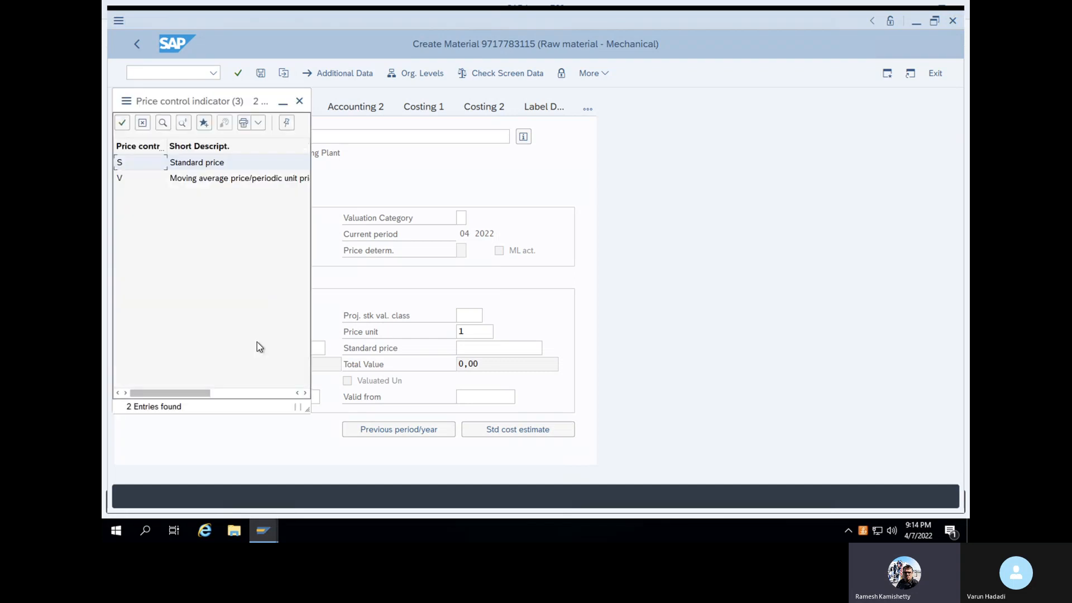
pyautogui.click(299, 101)
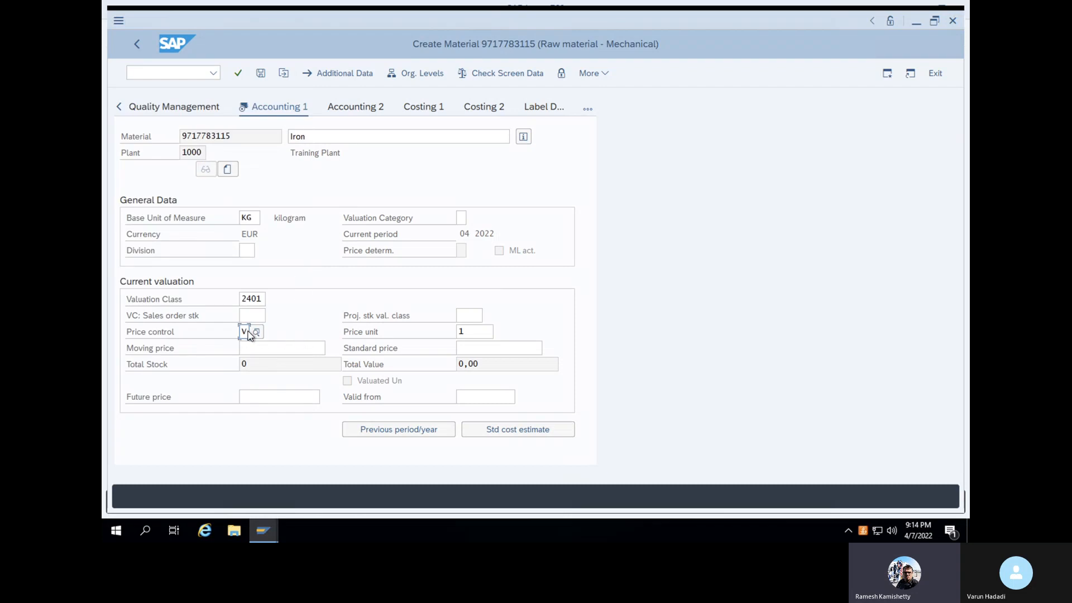
pyautogui.press('BackSpace')
pyautogui.write('V')
# Enter a moving price of 200 on Accounting 1 and confirm to reach the save prompt
pyautogui.click(278, 350)
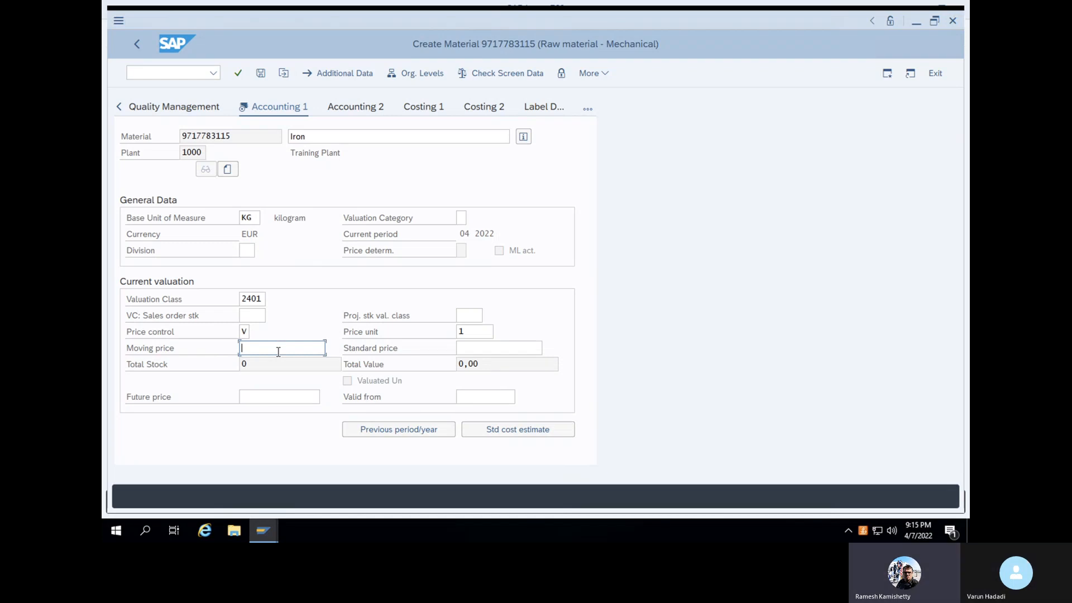
pyautogui.write('200')
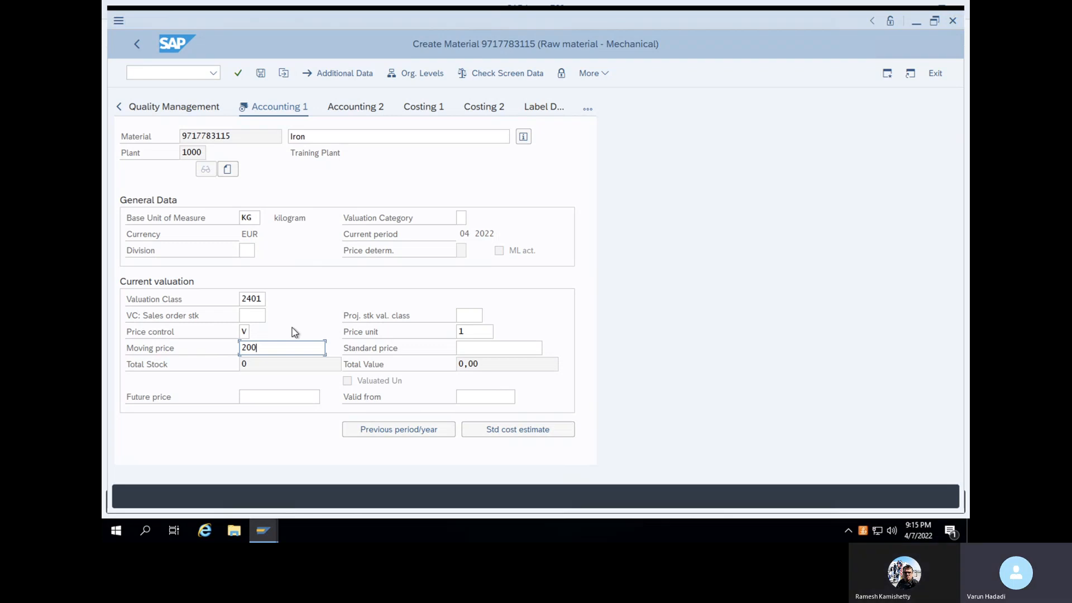
pyautogui.press('Return')
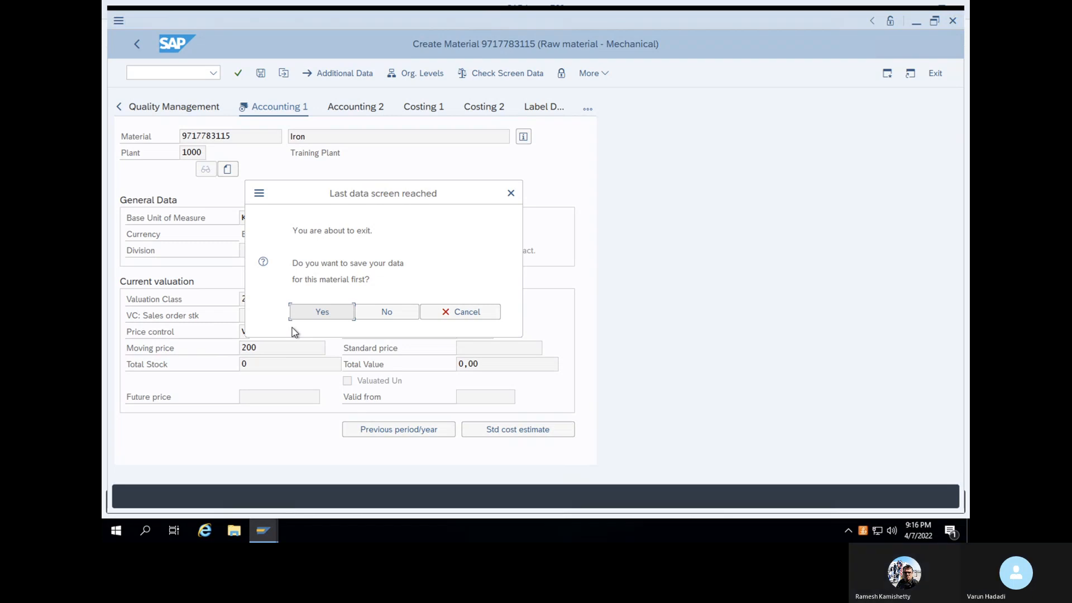
pyautogui.click(337, 312)
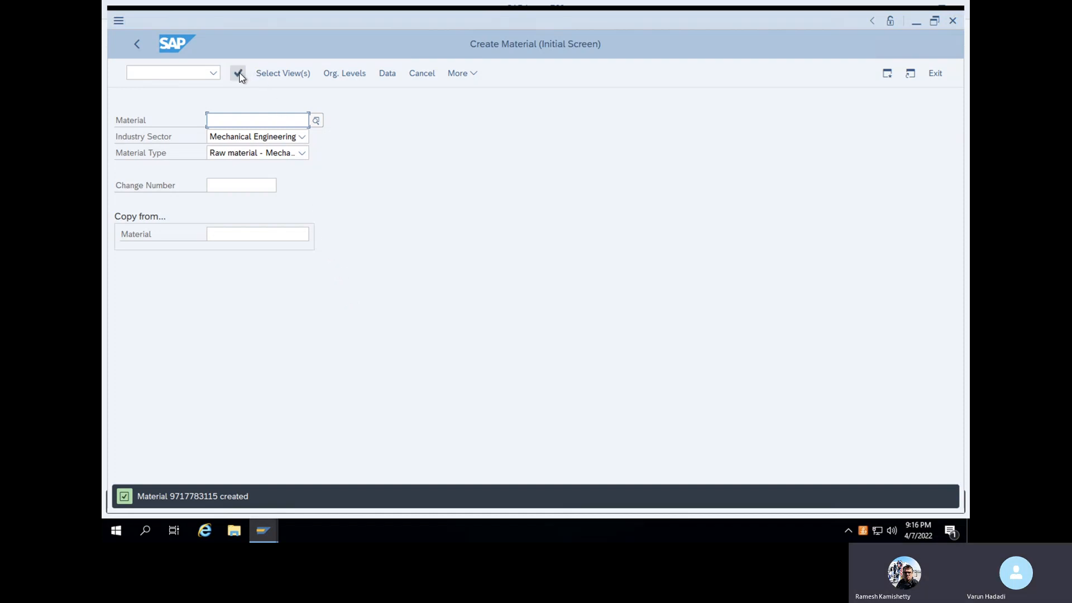
pyautogui.doubleClick(220, 497)
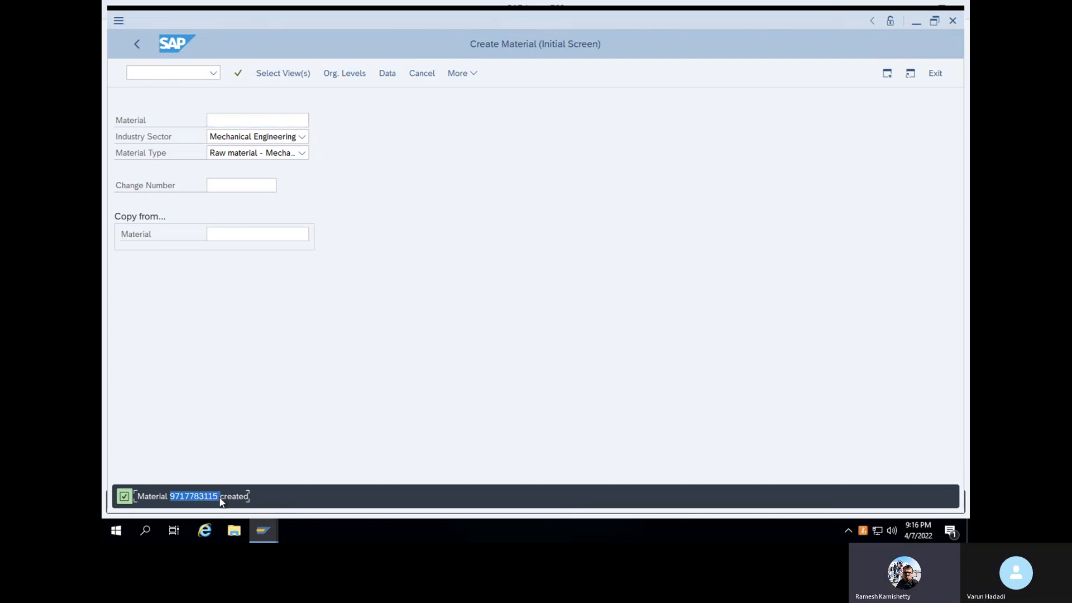
pyautogui.click(121, 496)
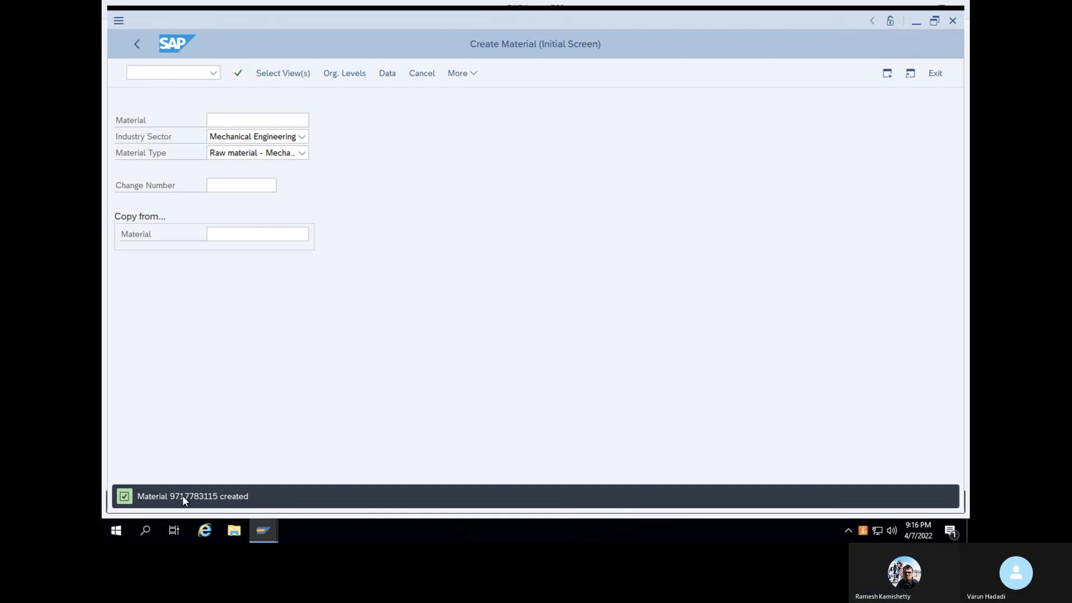
pyautogui.click(215, 497)
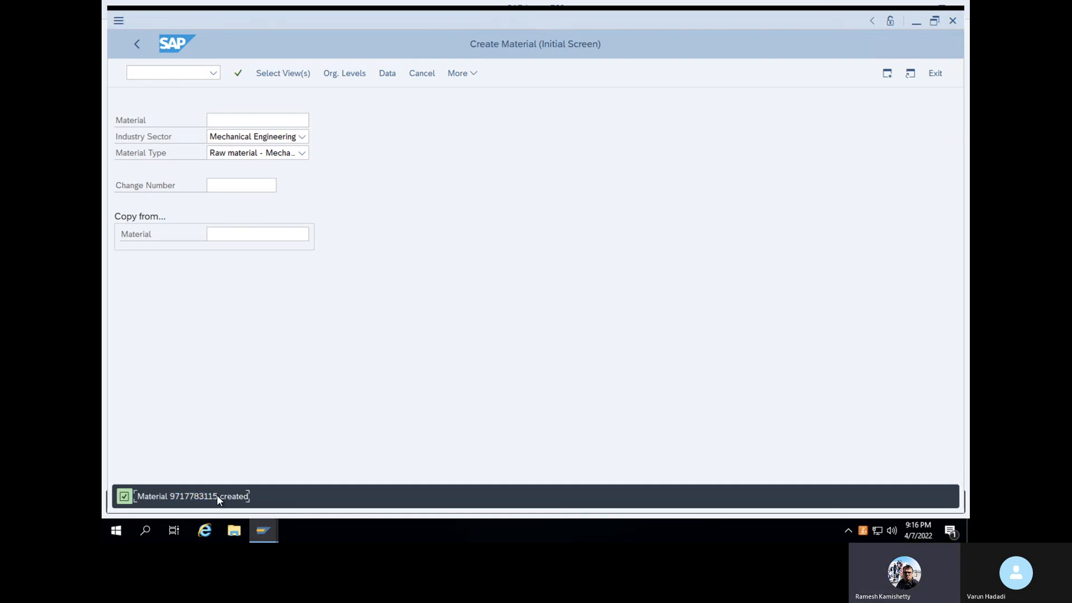
pyautogui.moveTo(218, 495); pyautogui.dragTo(169, 494)
pyautogui.click(167, 75)
# Leave material creation with /N and run transaction MM60 for the Materials List
pyautogui.write('MM')
pyautogui.press('BackSpace')
pyautogui.press('BackSpace')
pyautogui.write('/N')
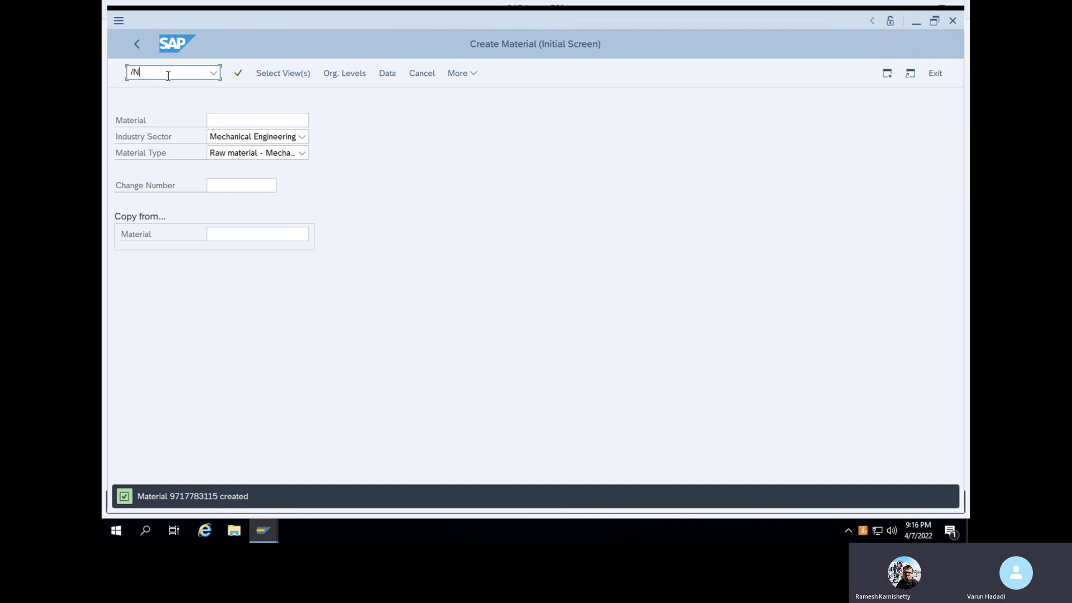
pyautogui.press('Return')
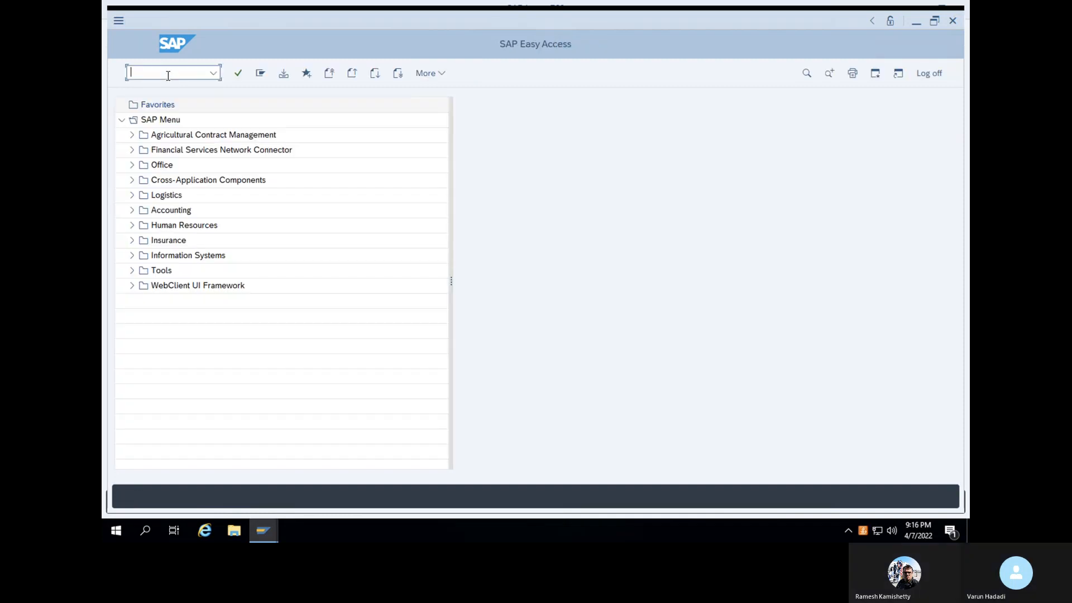
pyautogui.write('MM60')
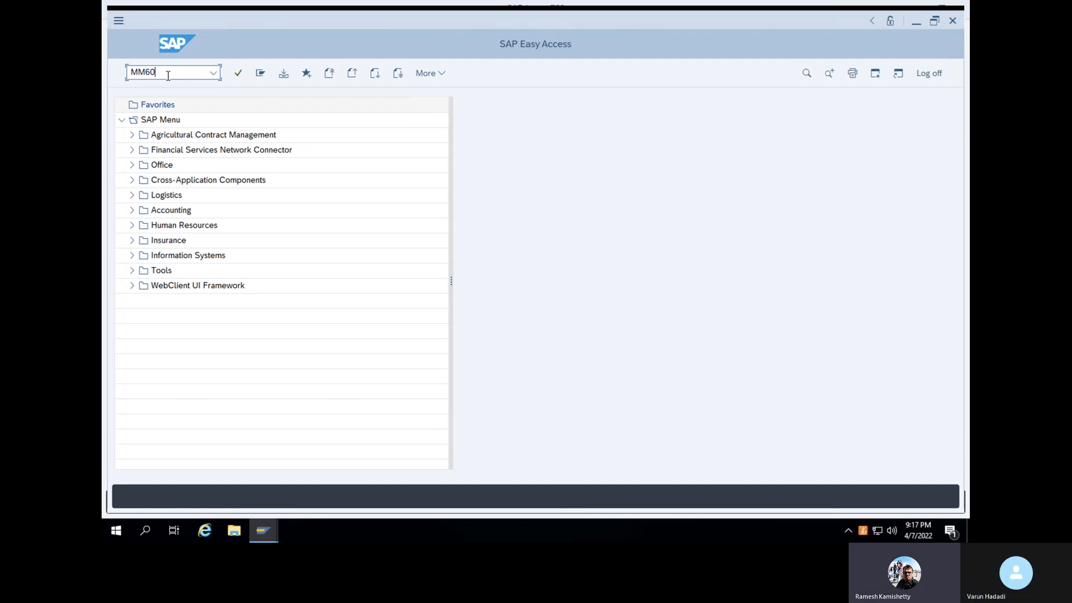
pyautogui.press('Return')
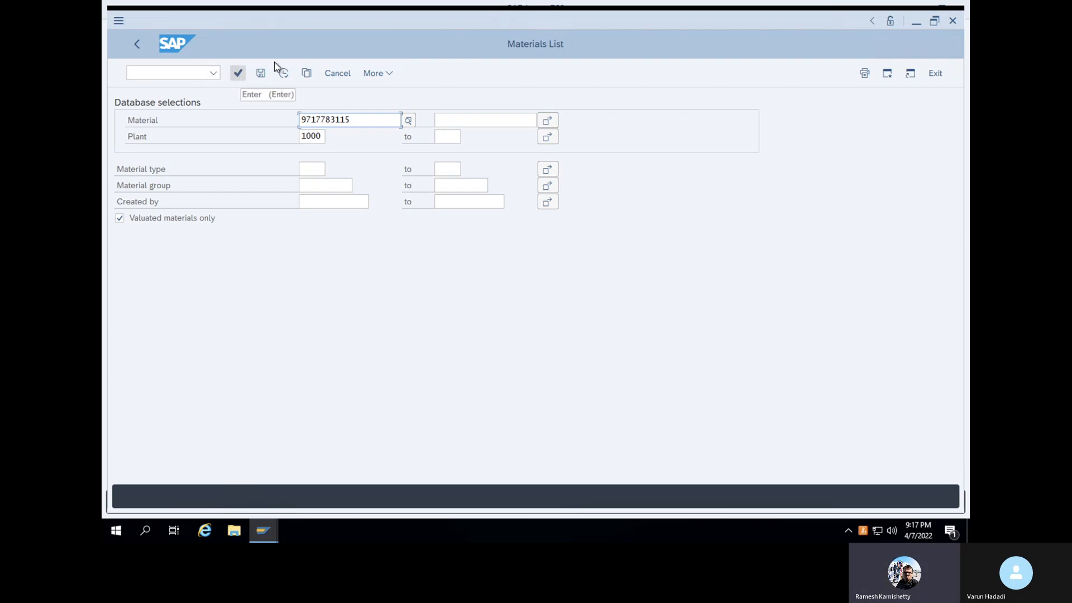
pyautogui.click(289, 76)
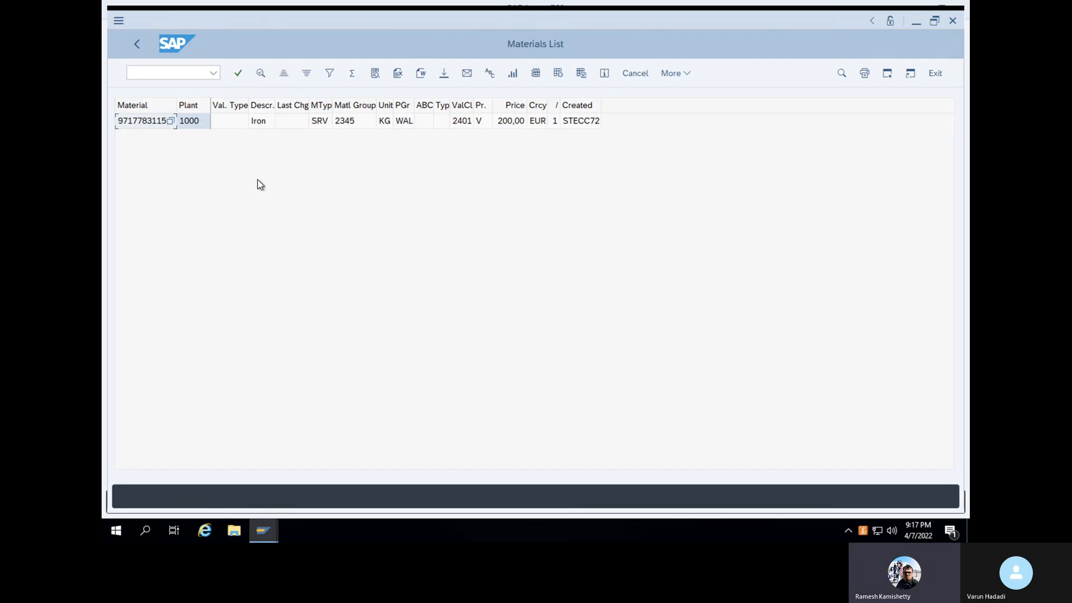
pyautogui.click(567, 122)
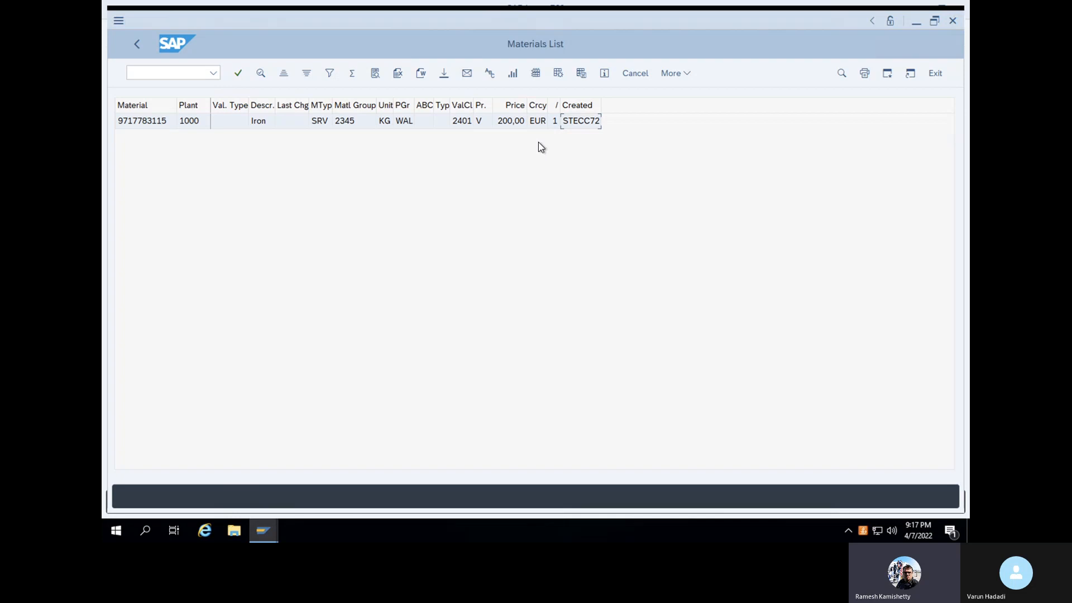
pyautogui.click(138, 45)
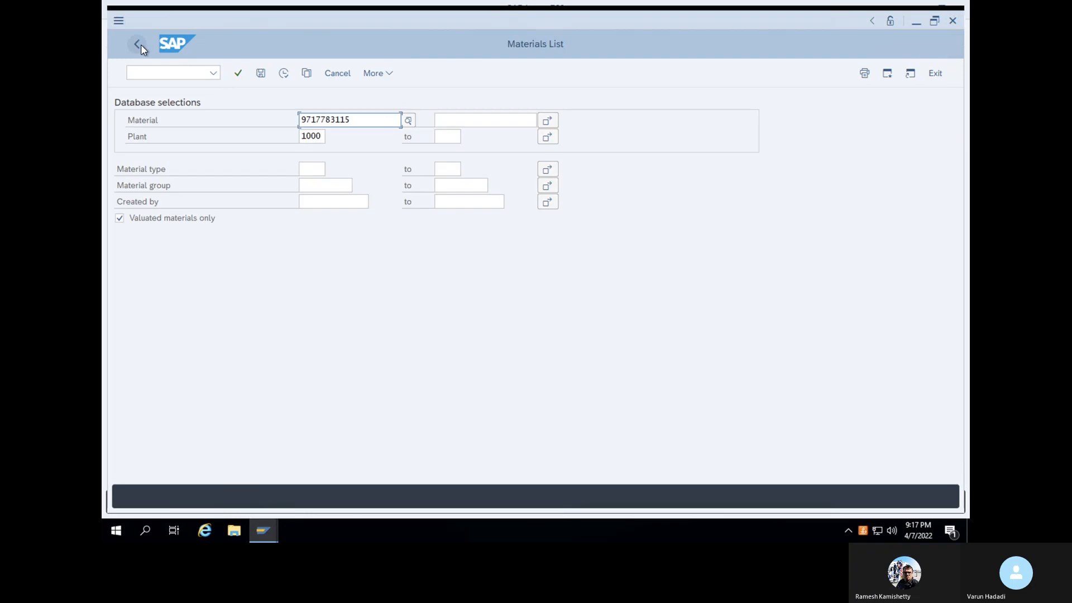
pyautogui.moveTo(357, 120); pyautogui.dragTo(278, 117)
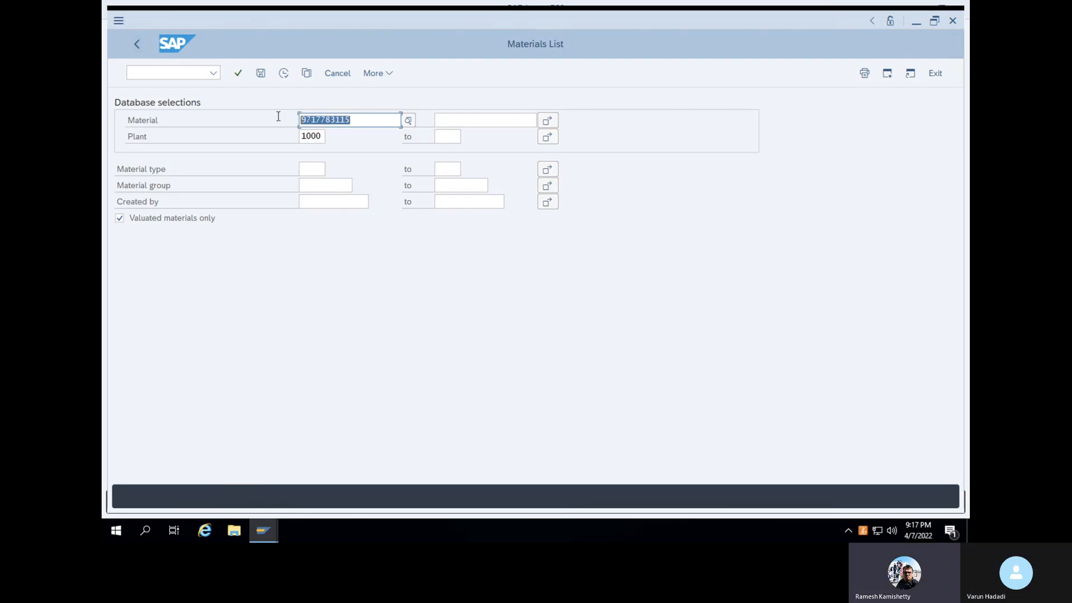
# Remove the material restriction, list all plant 1000 materials, and try the Excel view
pyautogui.press('Delete')
pyautogui.click(284, 73)
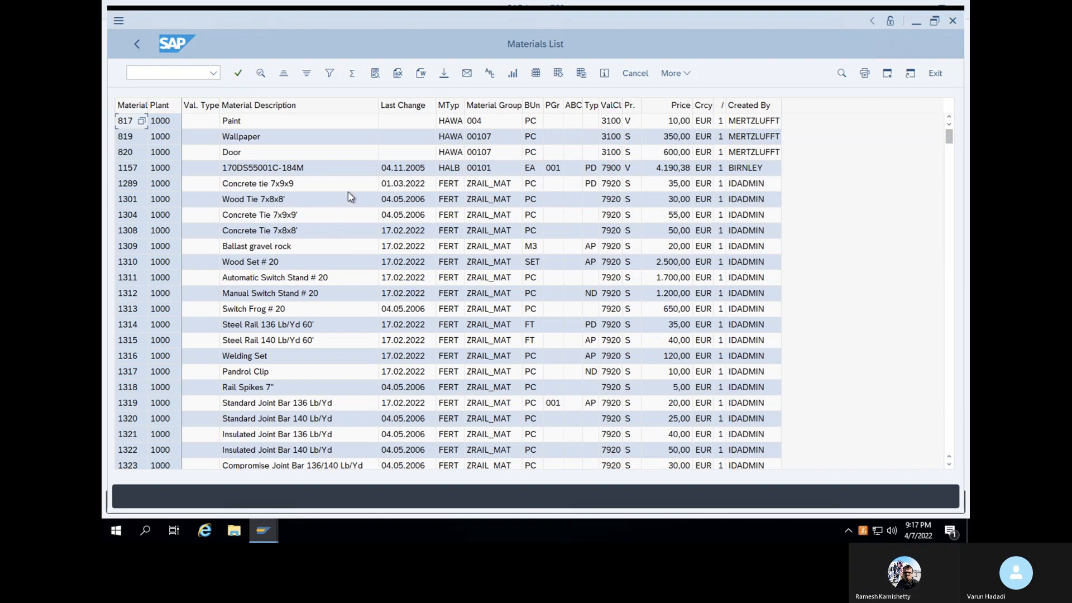
pyautogui.click(397, 74)
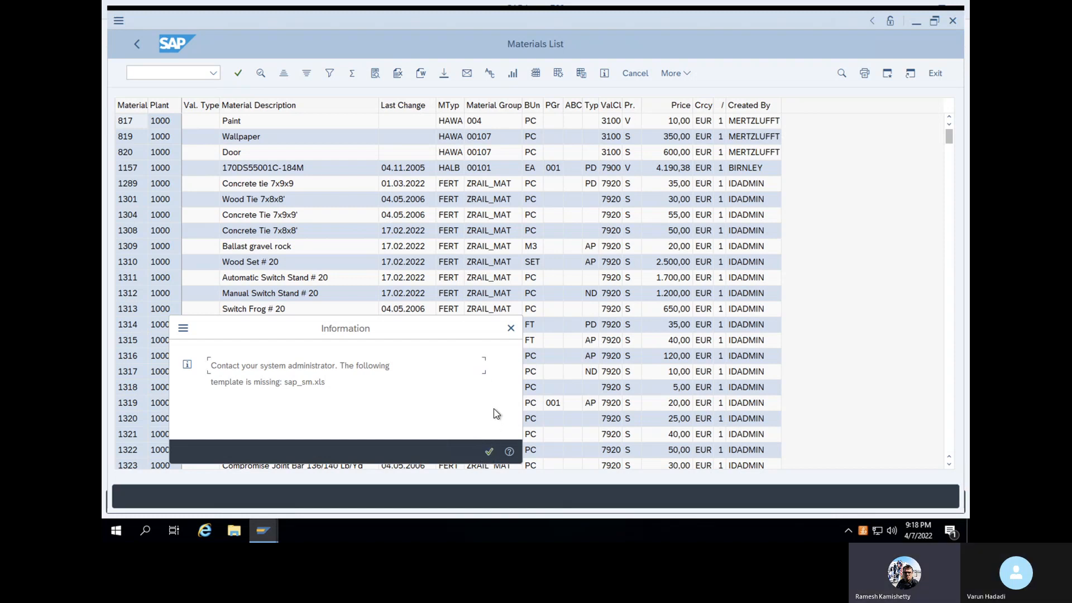
# Dismiss the missing-template message and choose List > Export > Spreadsheet in XLSX format
pyautogui.click(490, 451)
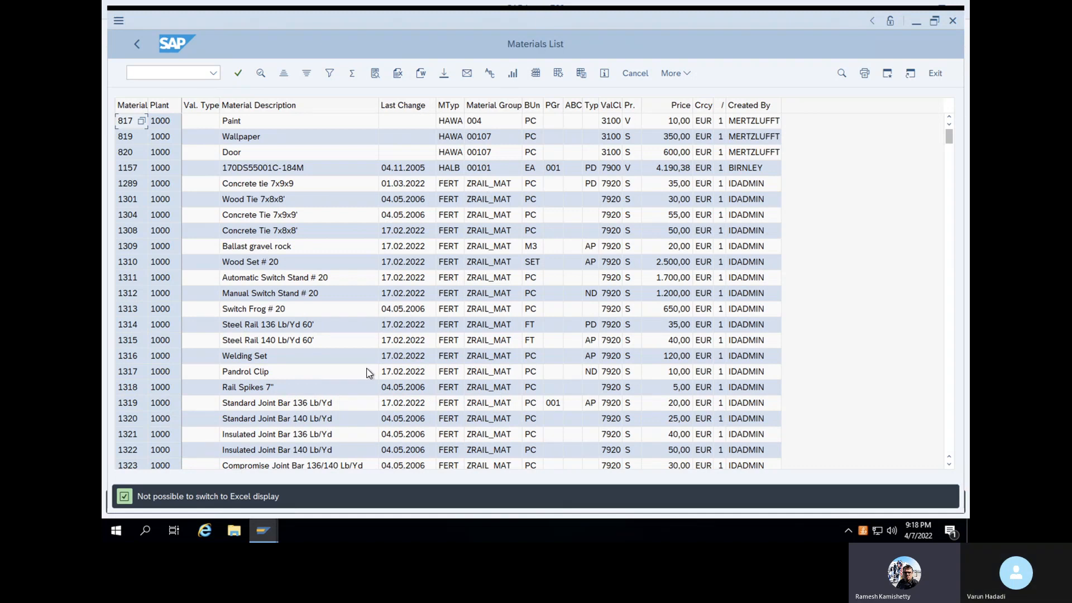
pyautogui.click(679, 76)
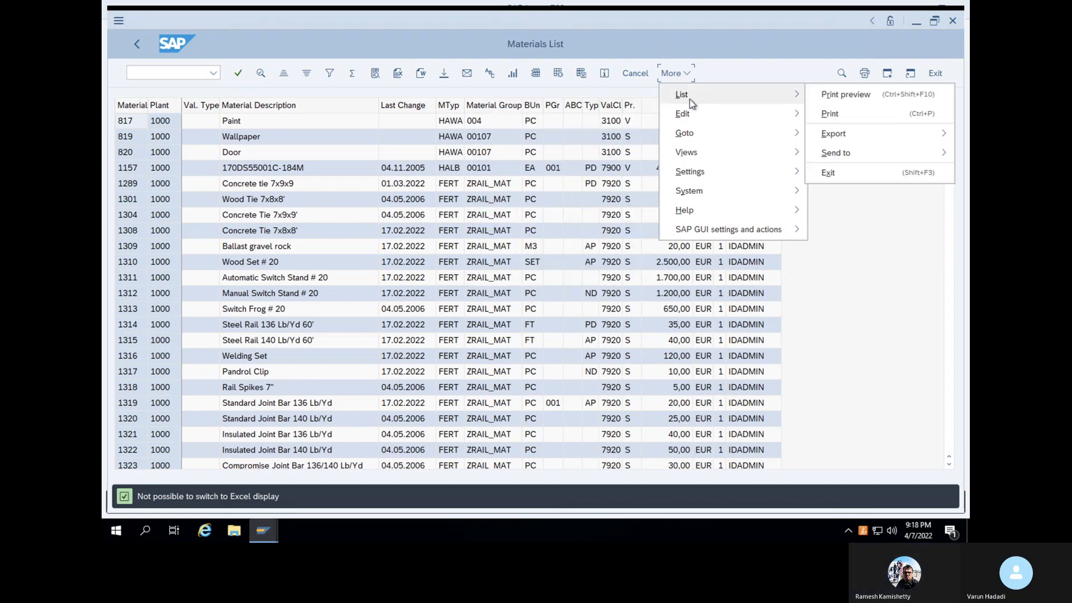
pyautogui.moveTo(831, 132)
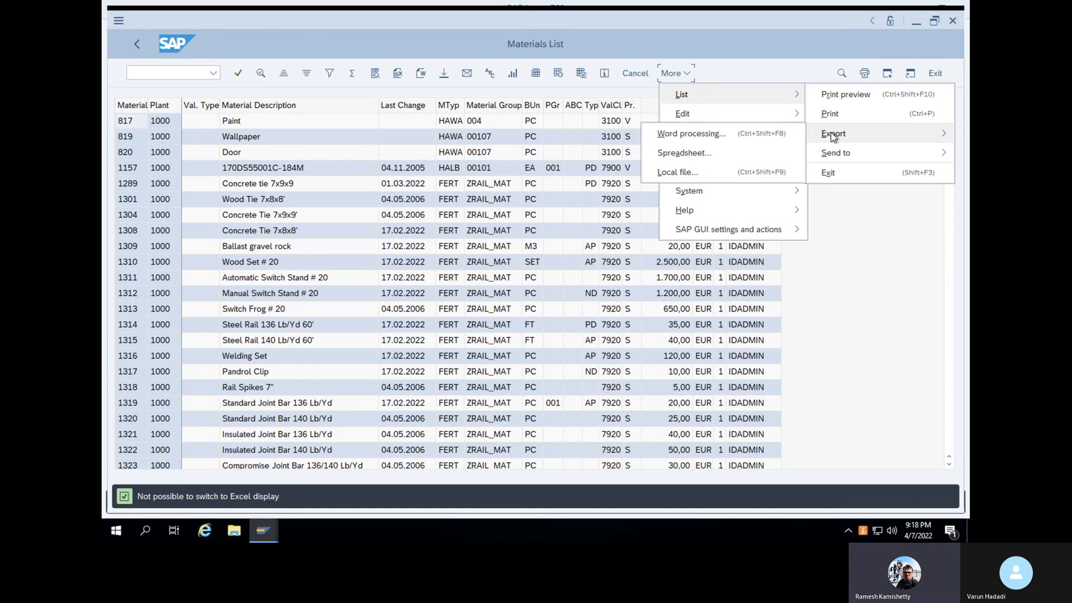
pyautogui.click(685, 153)
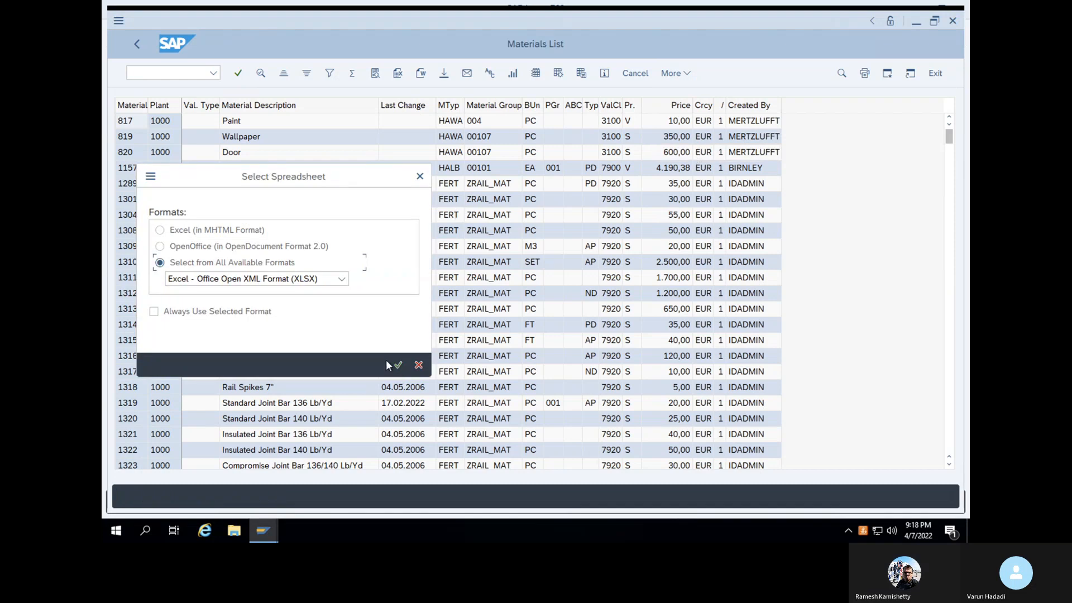
# Confirm the XLSX format and save the list as 'export' so it opens in Excel
pyautogui.click(395, 365)
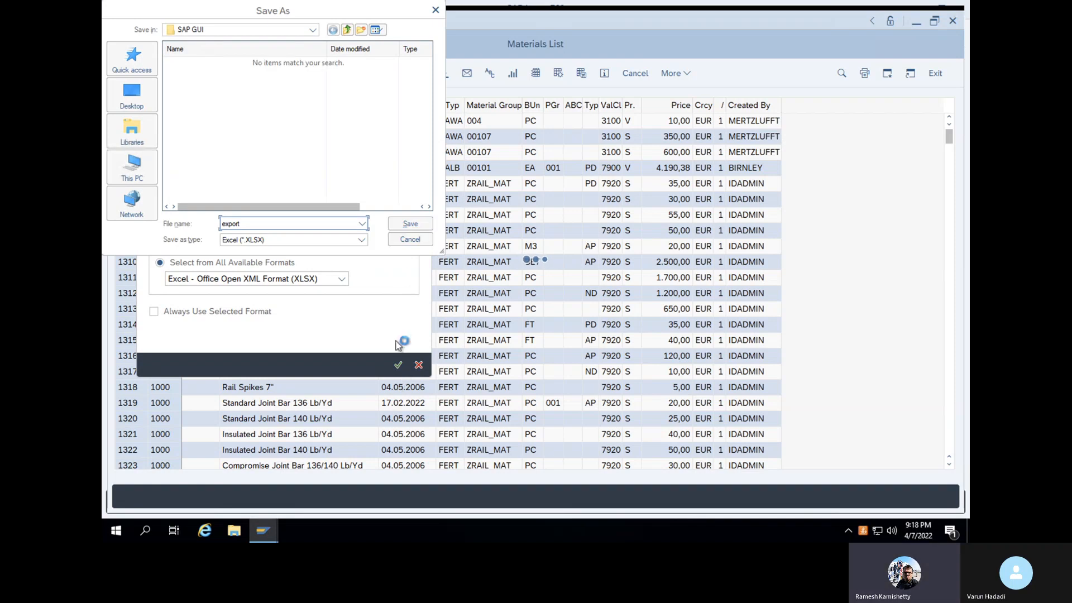
pyautogui.click(410, 223)
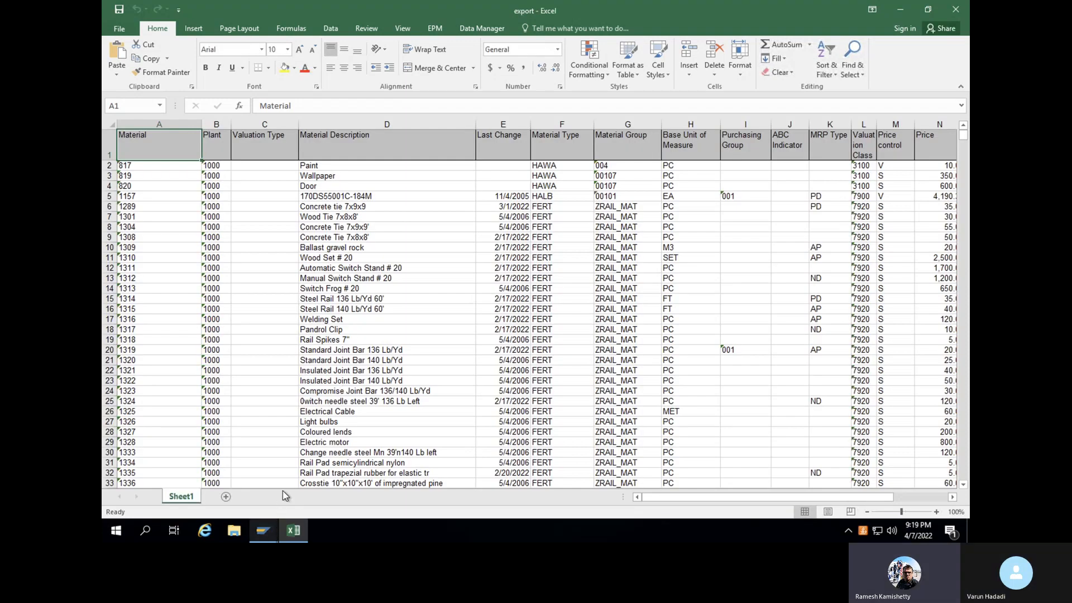
pyautogui.moveTo(261, 533)
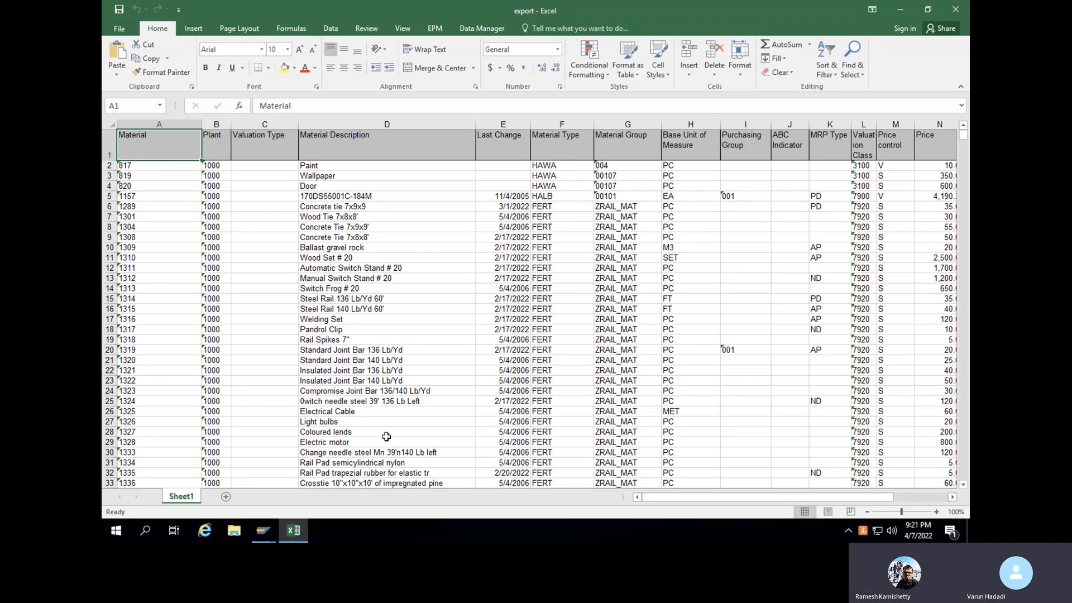
pyautogui.moveTo(265, 530)
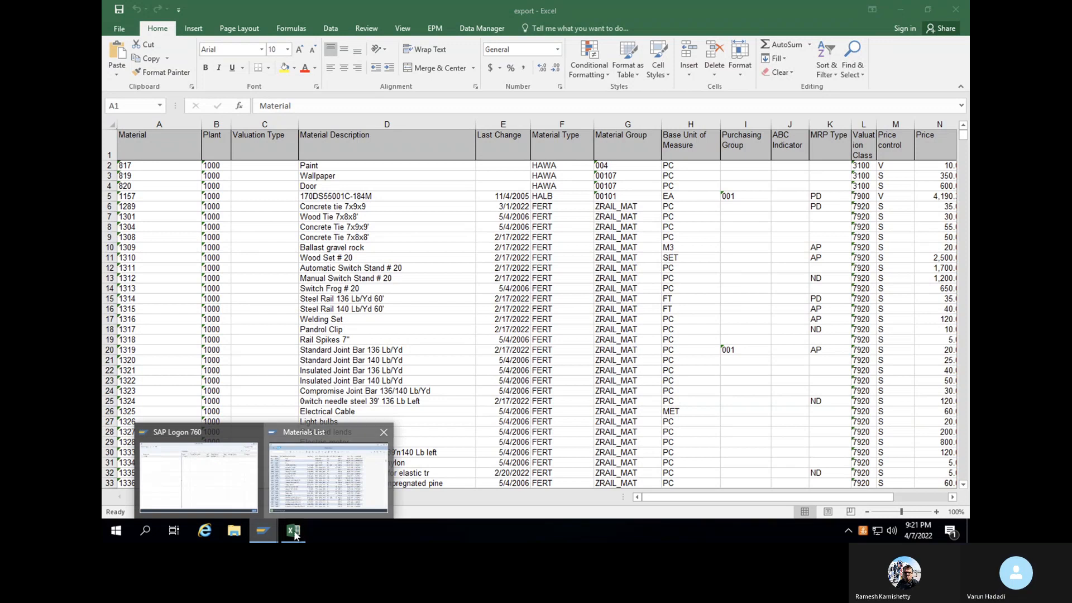
# Return from the materials list to the SAP Easy Access menu with /n
pyautogui.click(299, 459)
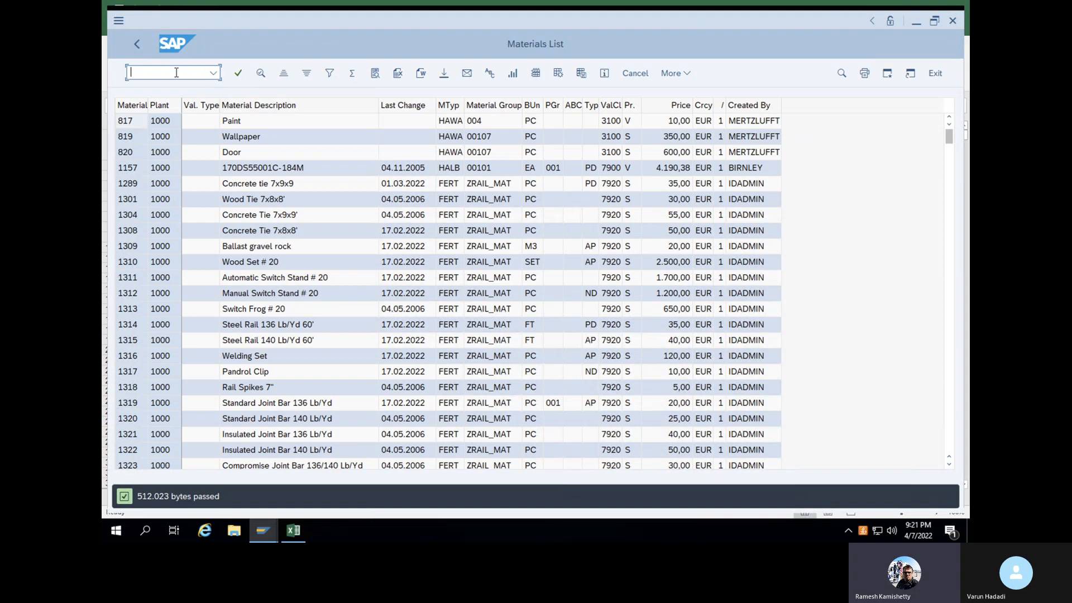
pyautogui.write('/n')
pyautogui.press('Return')
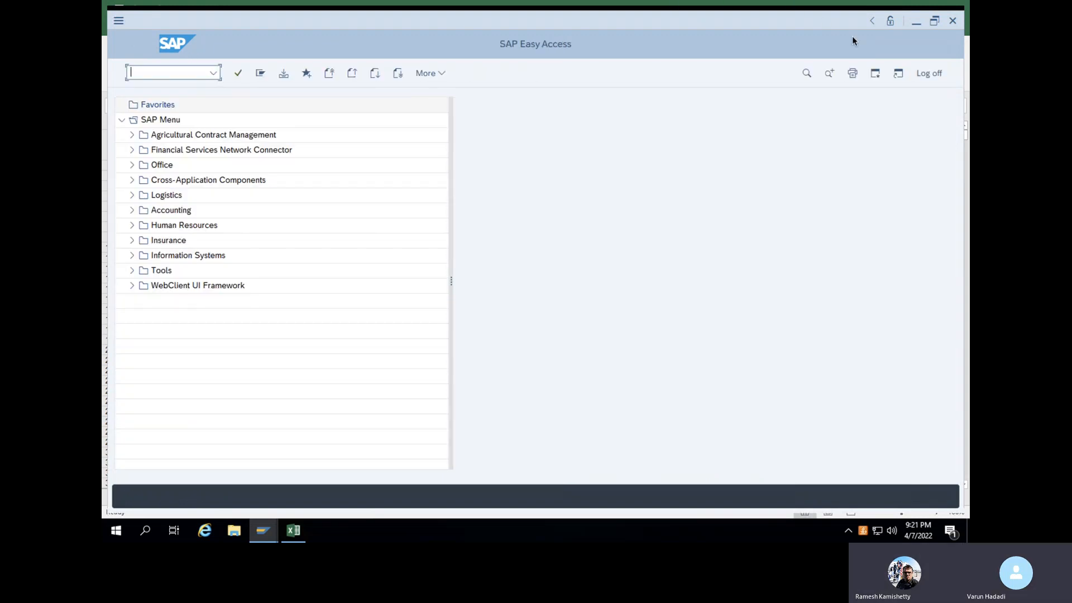
# Close the exported Excel workbook and return to the empty SAP command field
pyautogui.click(134, 21)
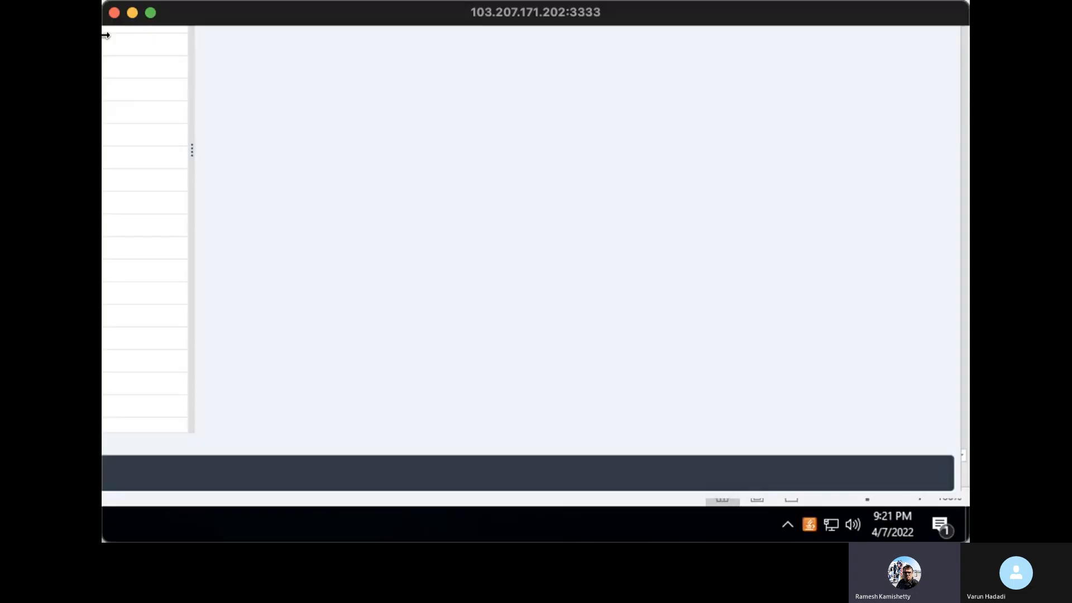
pyautogui.click(151, 13)
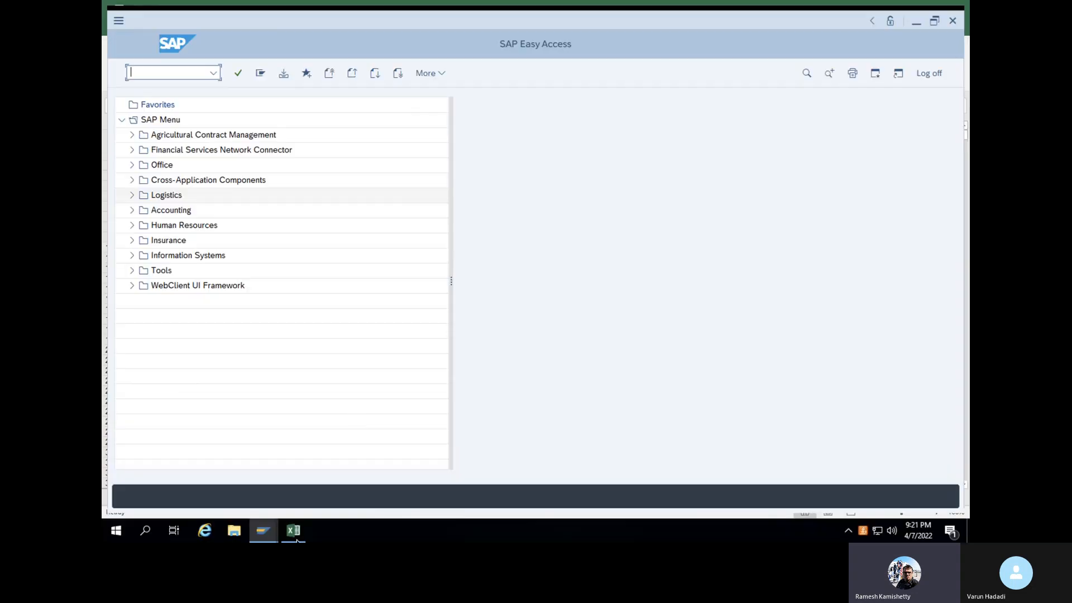
pyautogui.moveTo(297, 540)
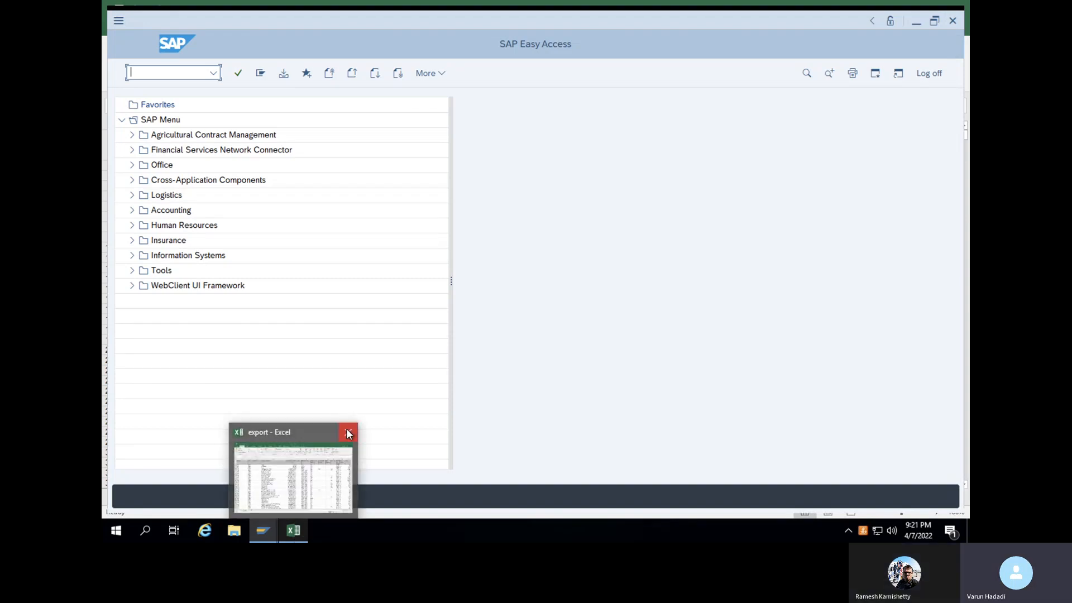
pyautogui.click(347, 432)
pyautogui.click(157, 72)
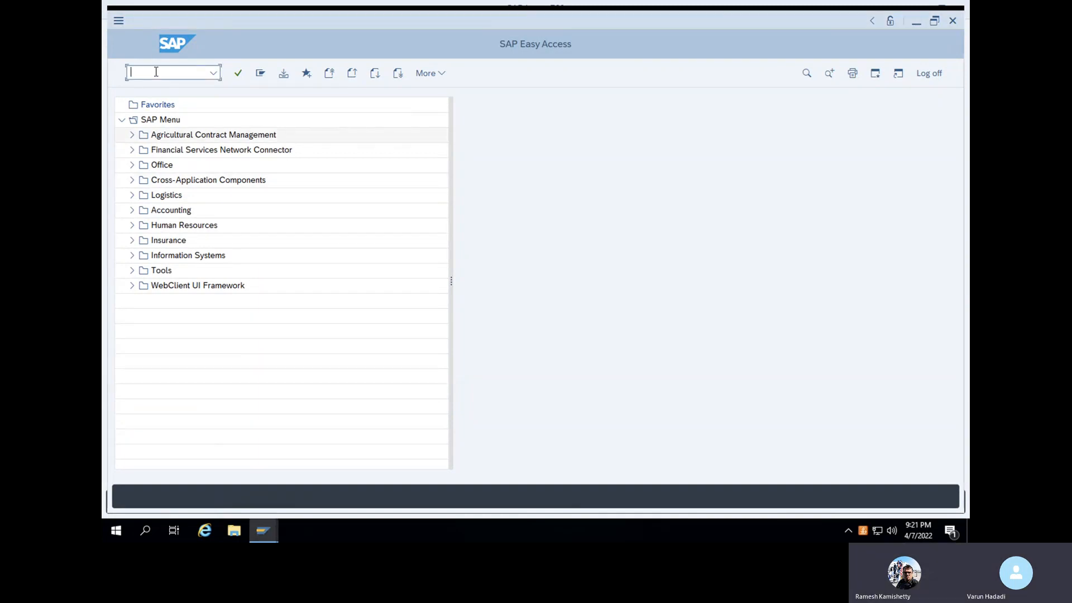
pyautogui.write('YMS2')
pyautogui.press('Return')
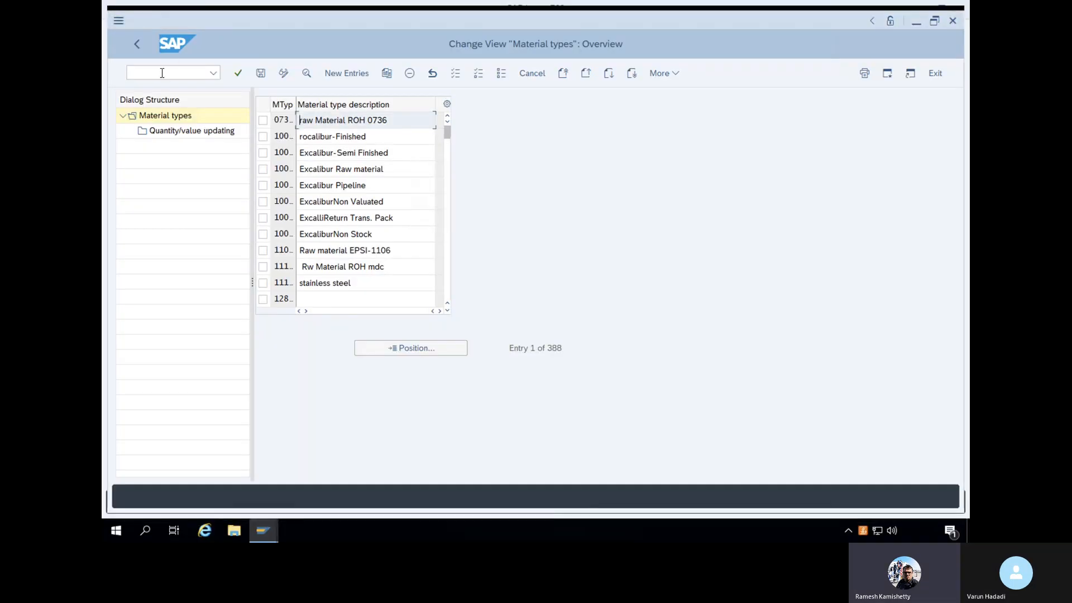
pyautogui.click(166, 73)
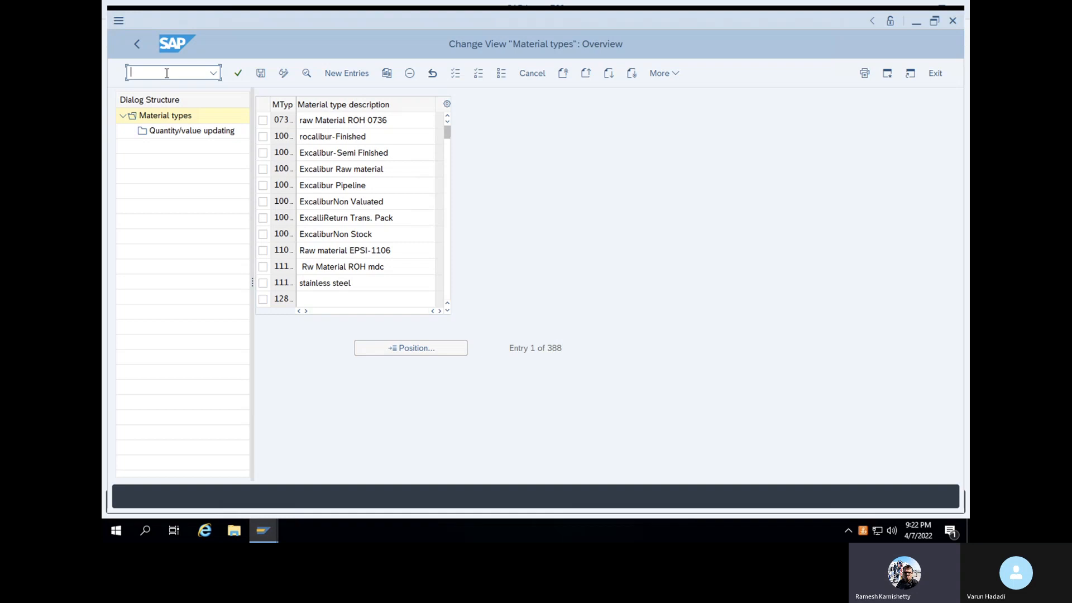
pyautogui.write('/n')
pyautogui.press('Return')
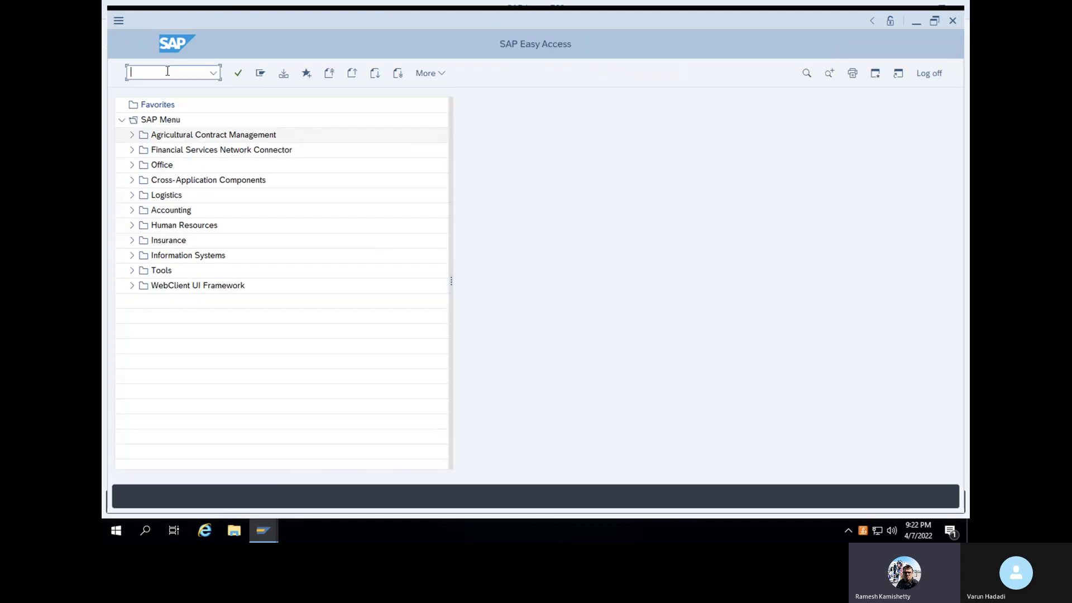
# Run OMS2 and scroll through the 388 entries of the Material types overview
pyautogui.write('OMS2')
pyautogui.press('Return')
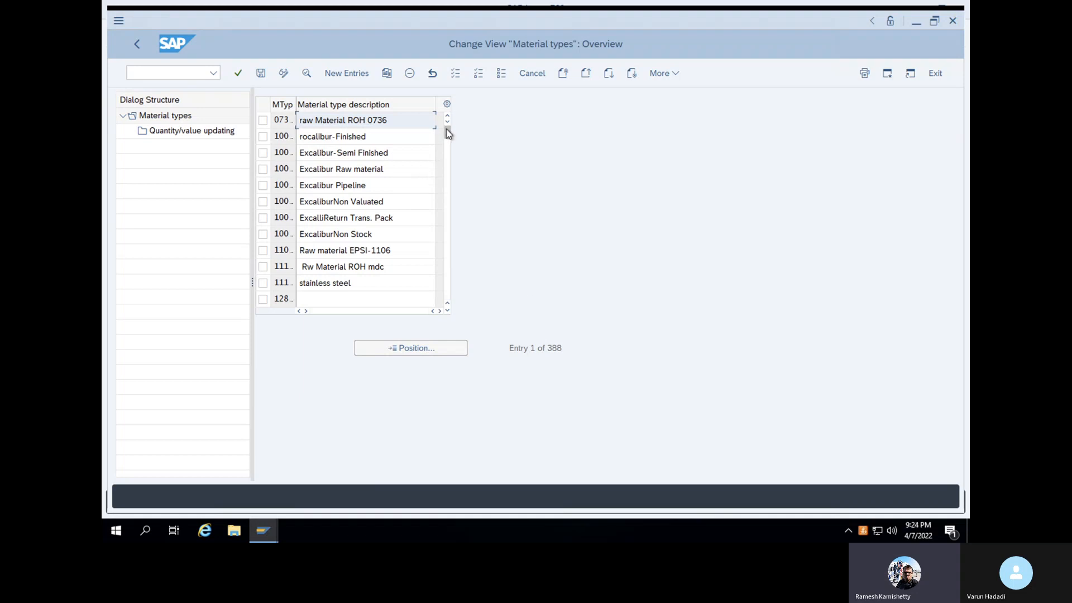
pyautogui.moveTo(446, 130); pyautogui.dragTo(447, 143)
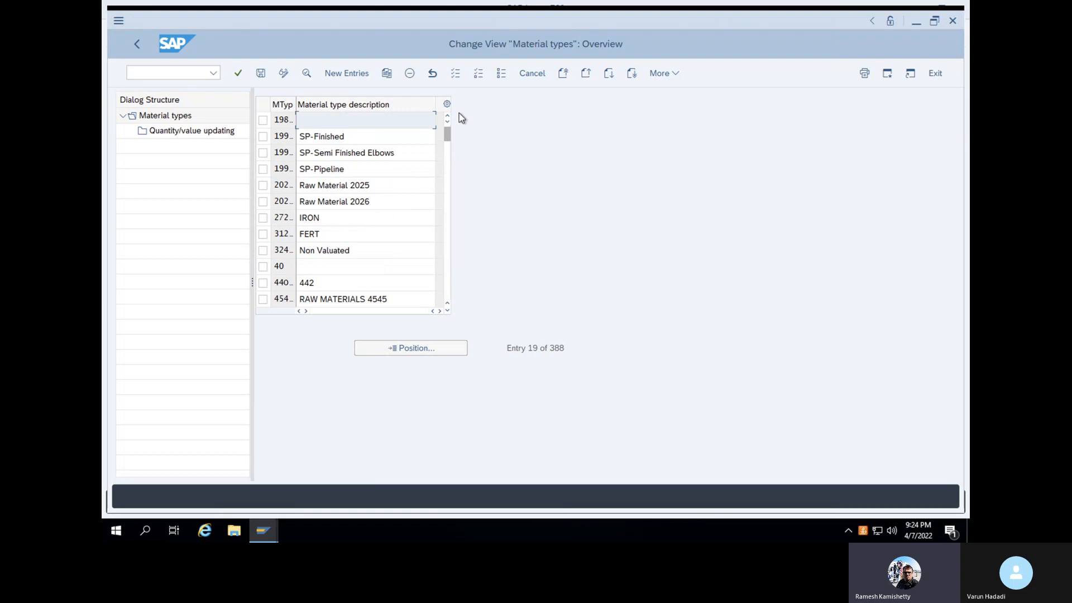
pyautogui.moveTo(459, 113); pyautogui.dragTo(459, 113)
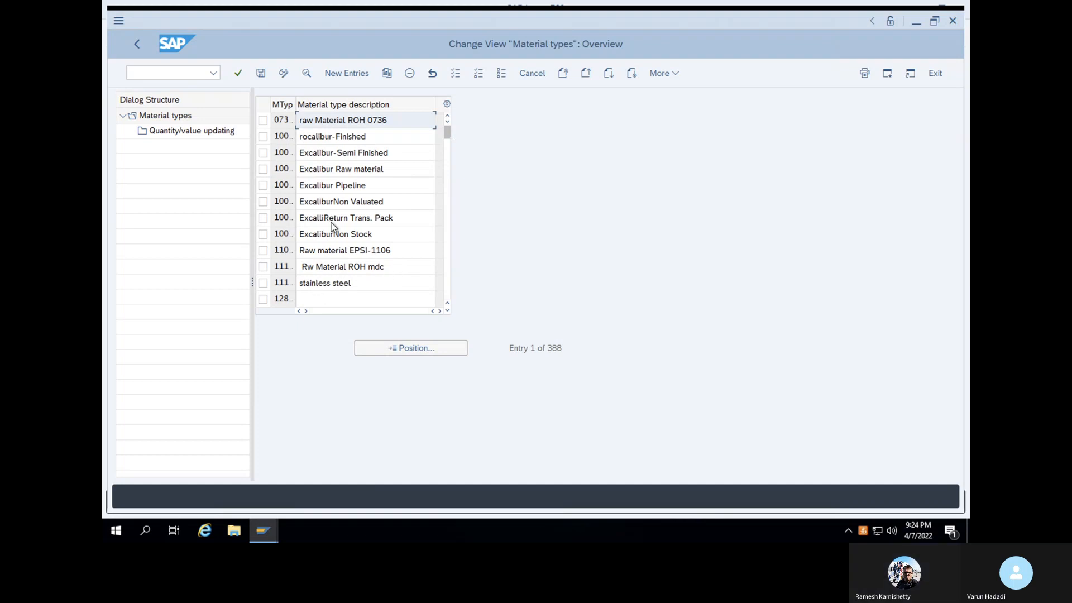
# Position the Material types list on ROH and select the ROH RAW MATERIALS row
pyautogui.click(416, 347)
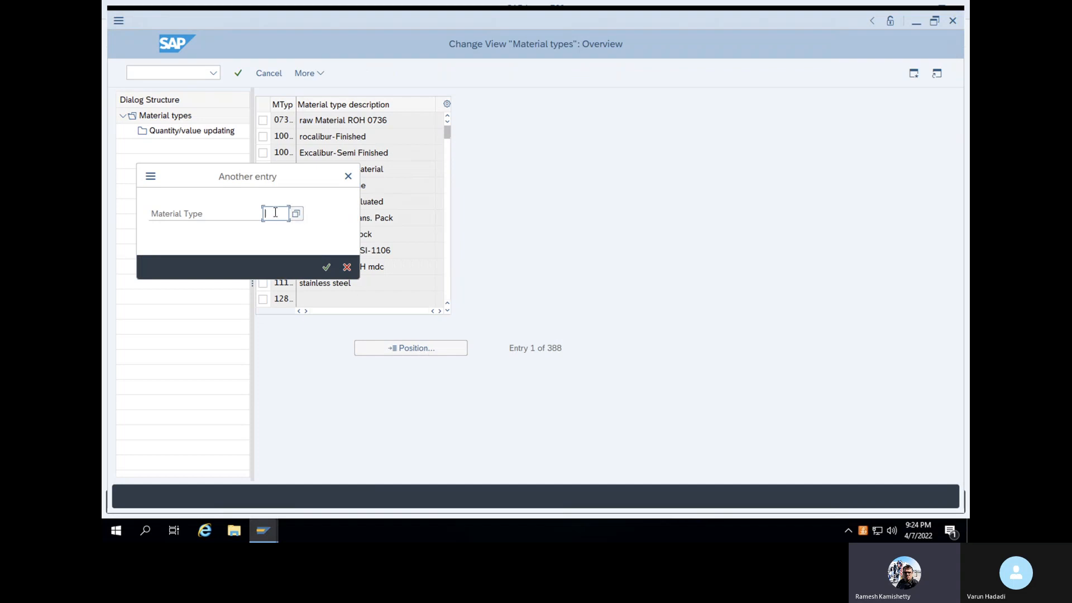
pyautogui.write('ROH')
pyautogui.press('Return')
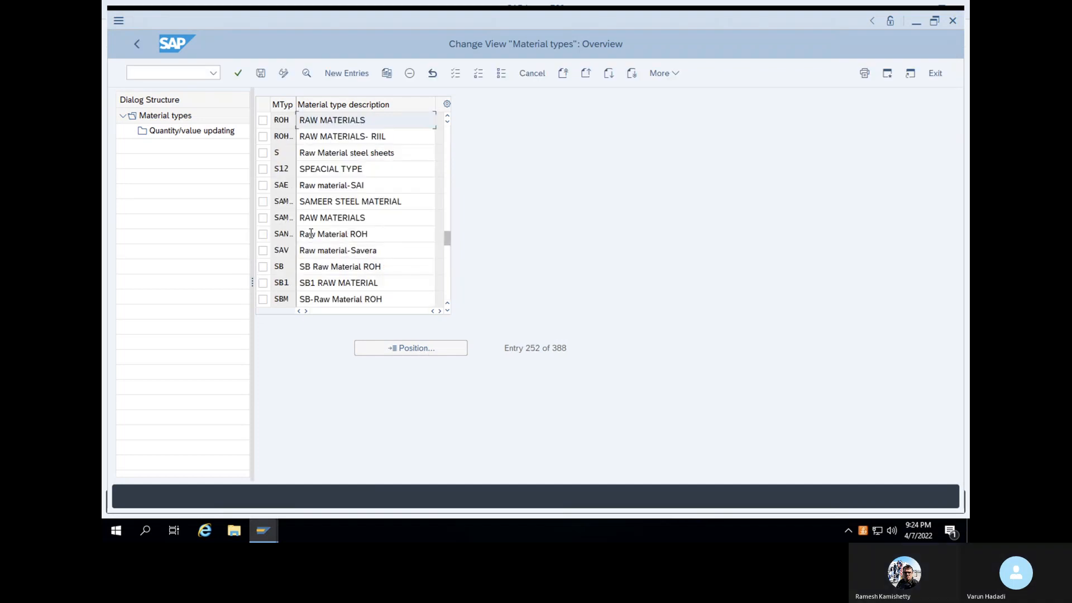
pyautogui.click(263, 121)
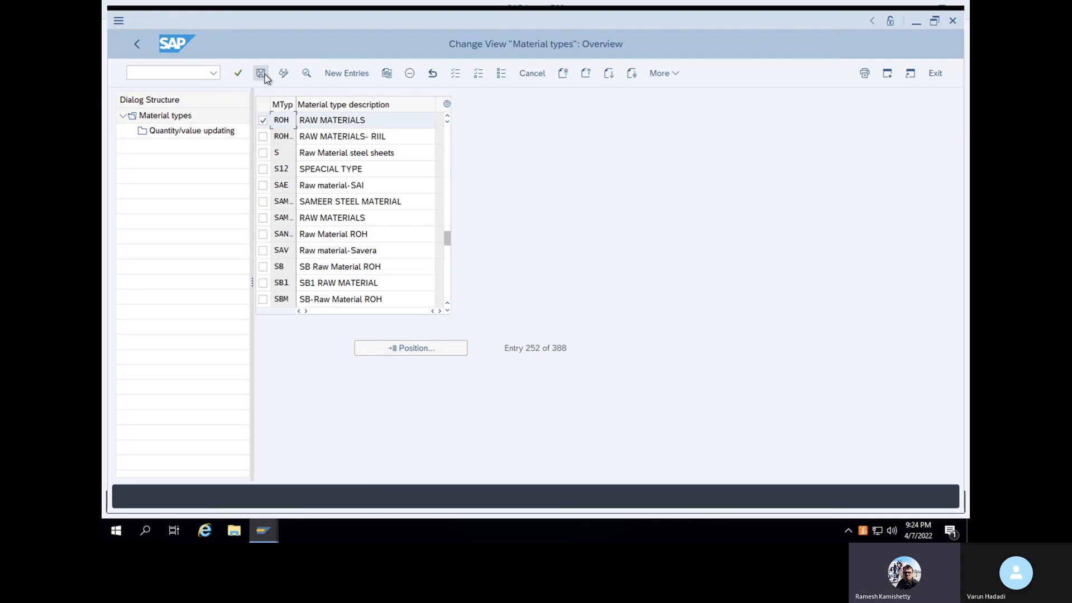
# Copy the ROH material type and change the new type's code to ZROH
pyautogui.click(386, 74)
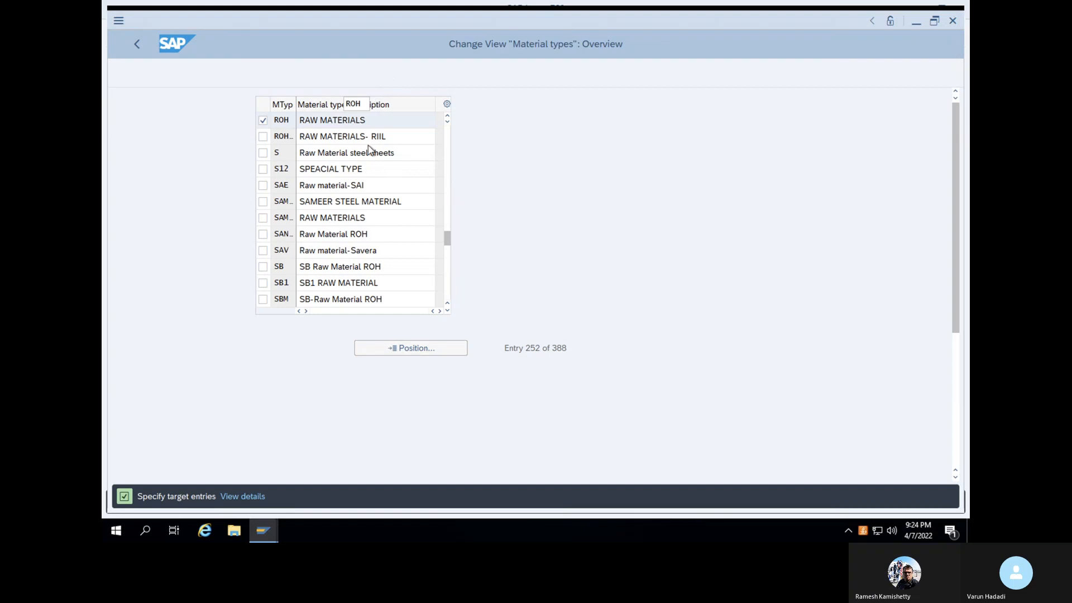
pyautogui.doubleClick(358, 120)
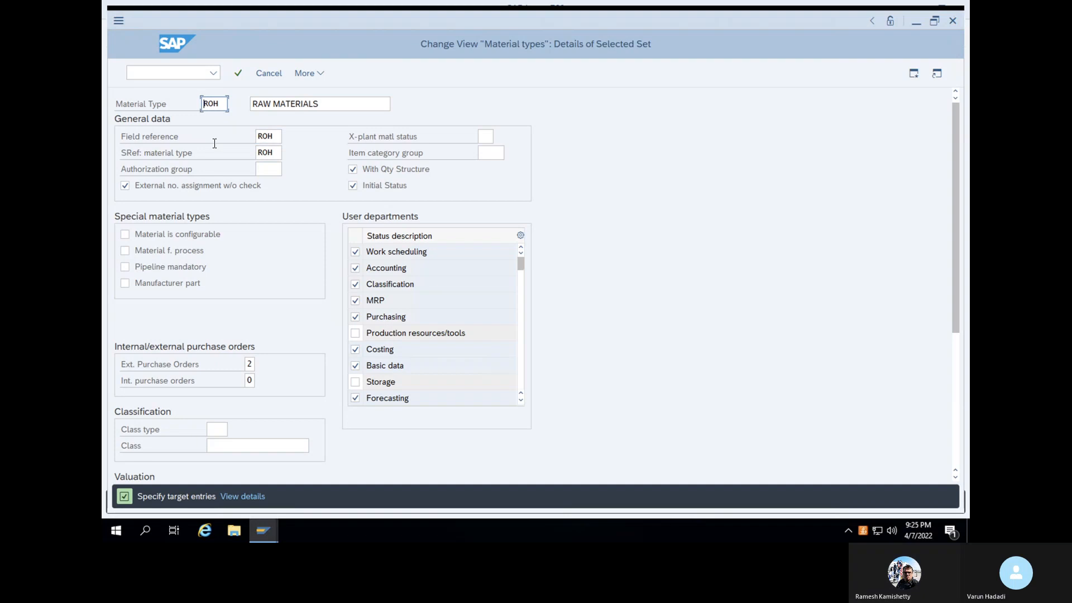
pyautogui.write('G')
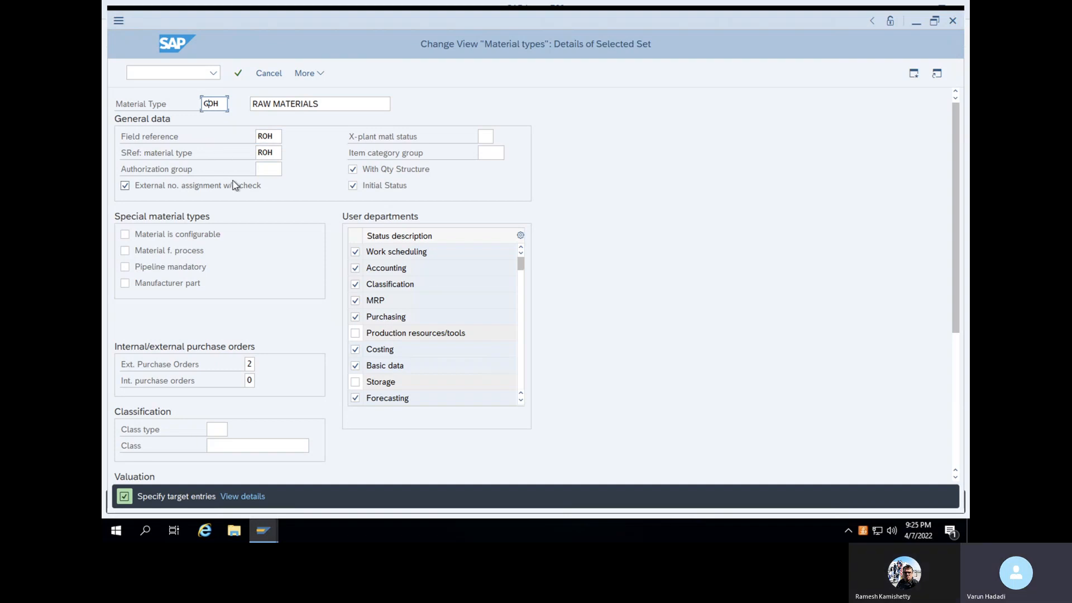
pyautogui.write('R')
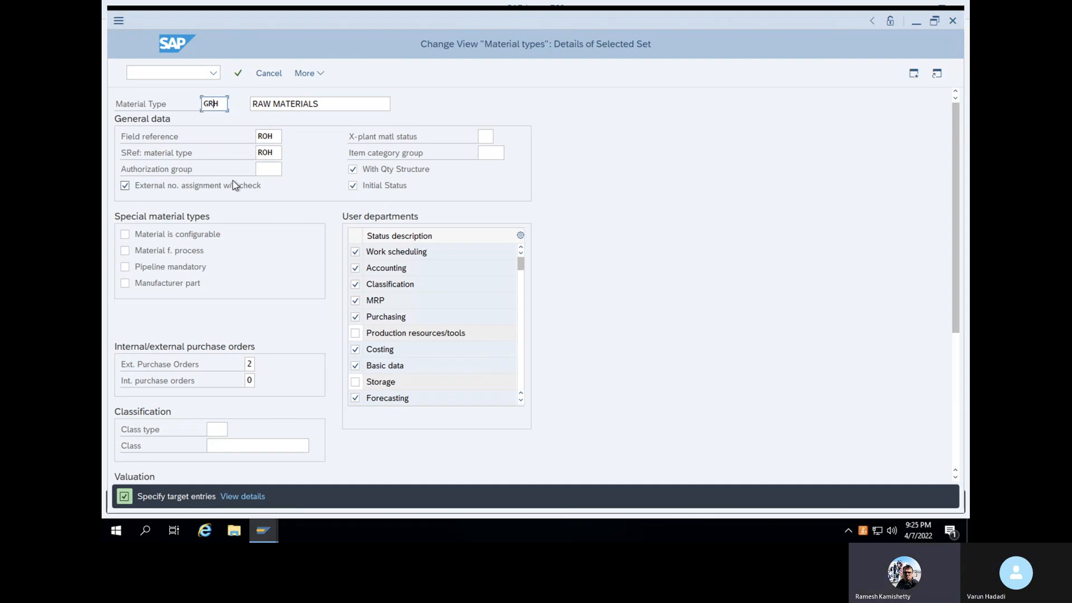
pyautogui.press('Delete')
pyautogui.press('BackSpace')
pyautogui.press('BackSpace')
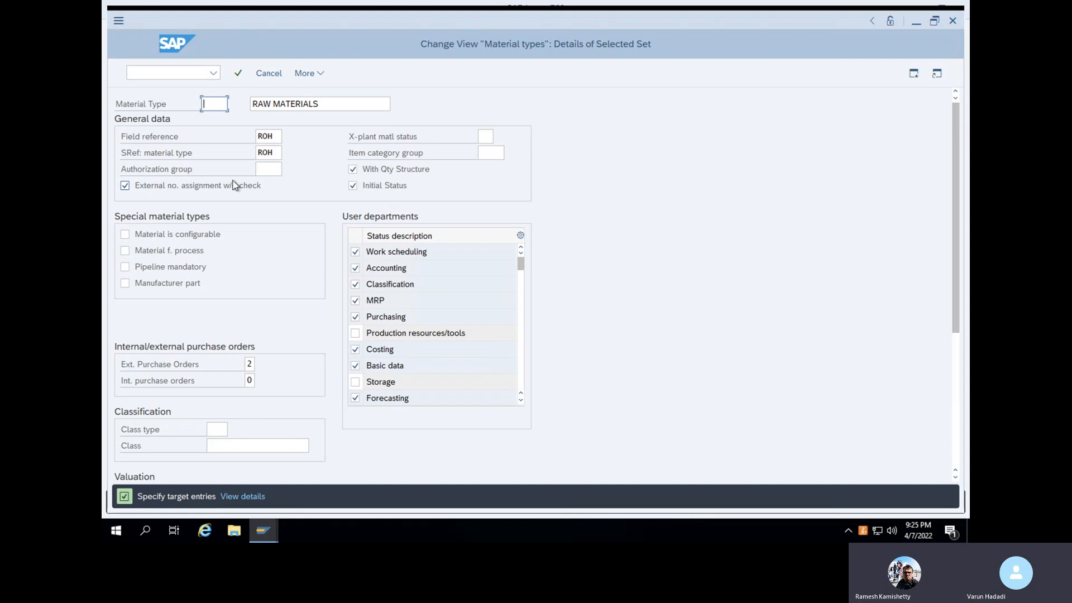
pyautogui.write('ZROH')
# Replace the ZROH description RAW MATERIALS with 'Varun material' and confirm the entry
pyautogui.click(320, 103)
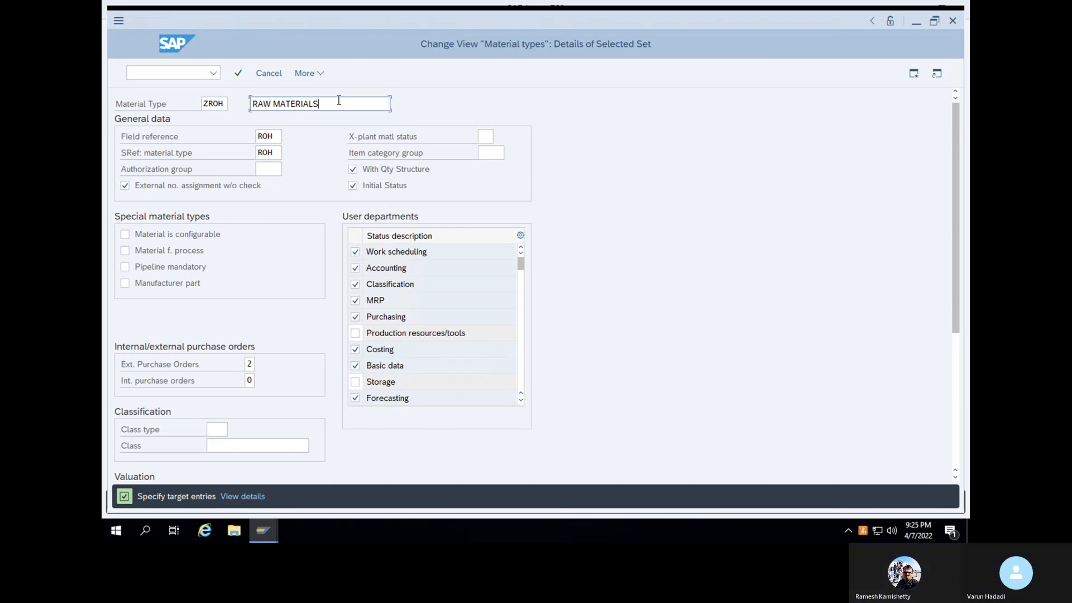
pyautogui.hotkey('ctrl', 'shift', 'Left')
pyautogui.hotkey('ctrl', 'shift', 'Left')
pyautogui.press('BackSpace')
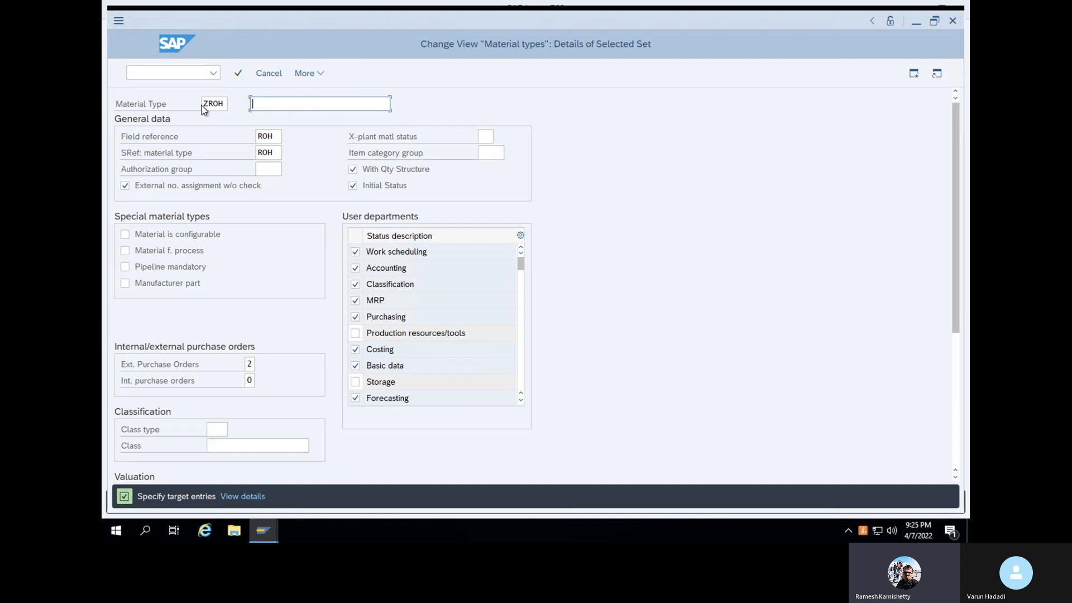
pyautogui.write('Var')
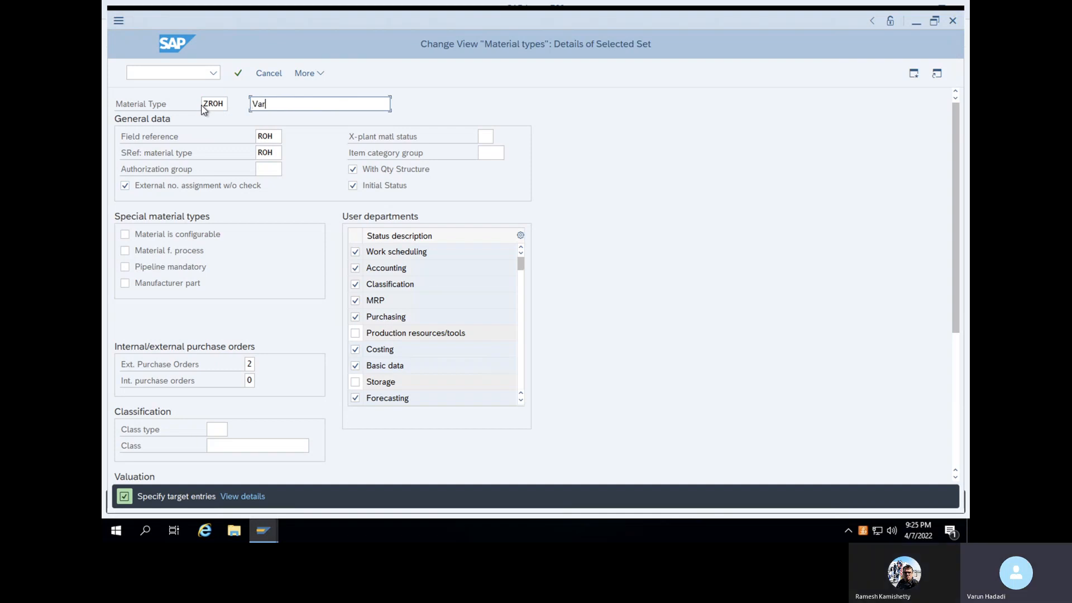
pyautogui.write('un material')
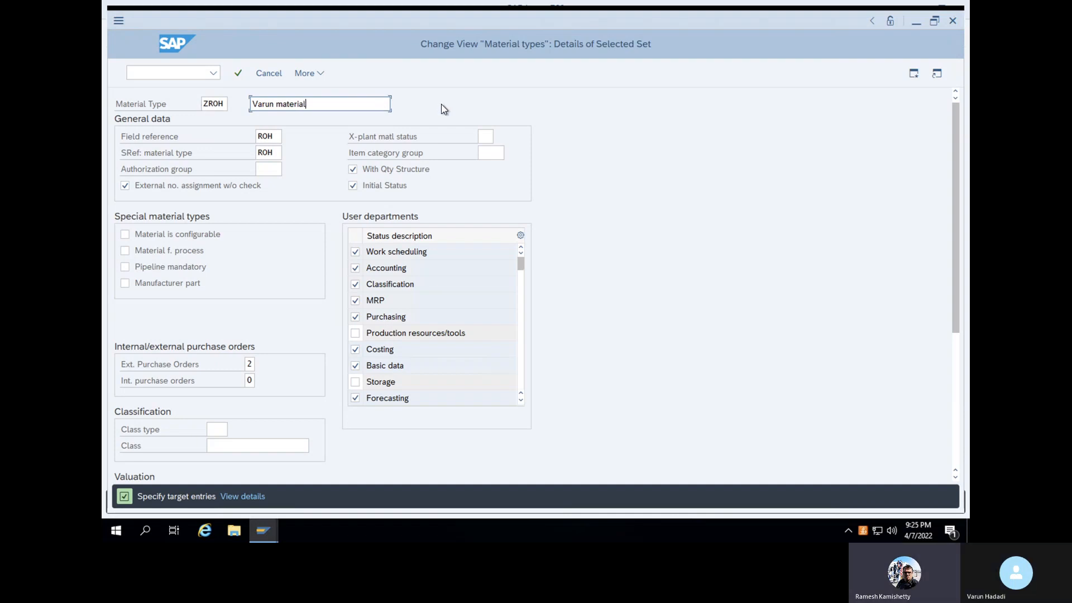
pyautogui.press('Return')
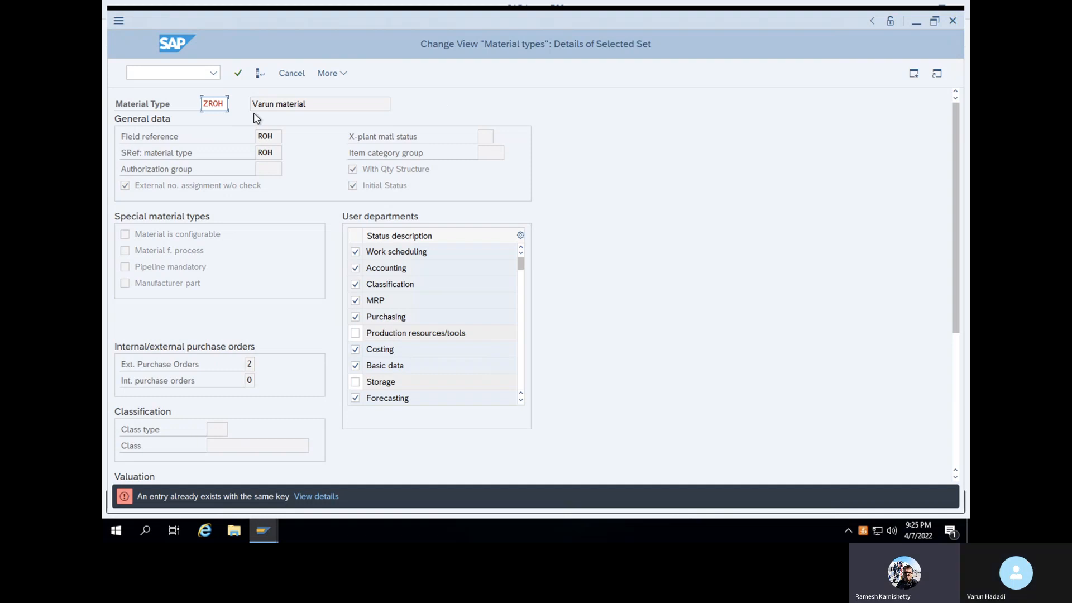
# Change the Varun material type's key from ZROH to NROH and confirm it
pyautogui.press('Delete')
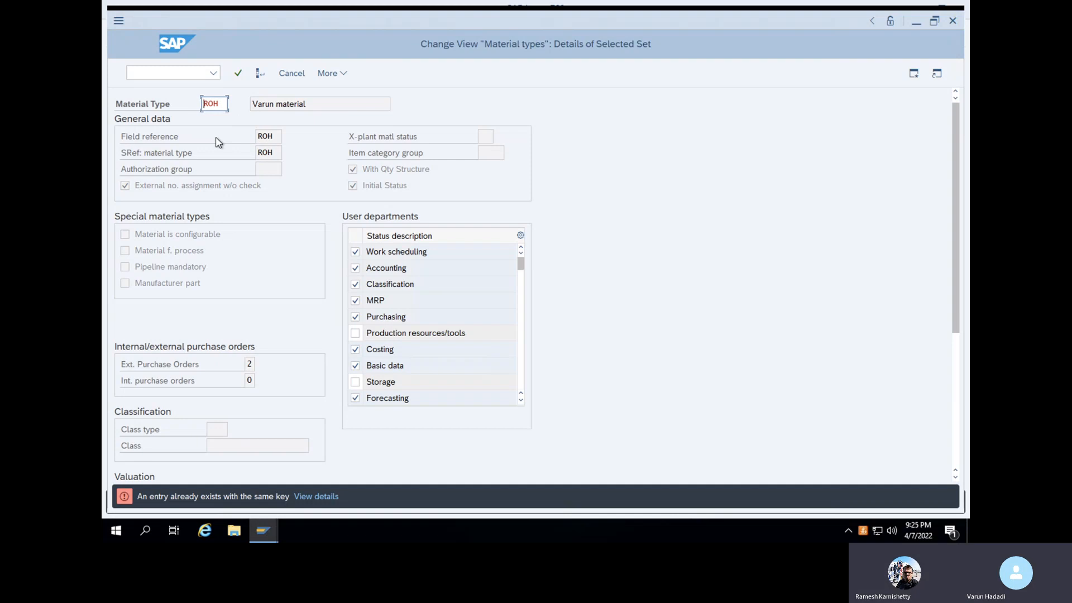
pyautogui.write('KROH')
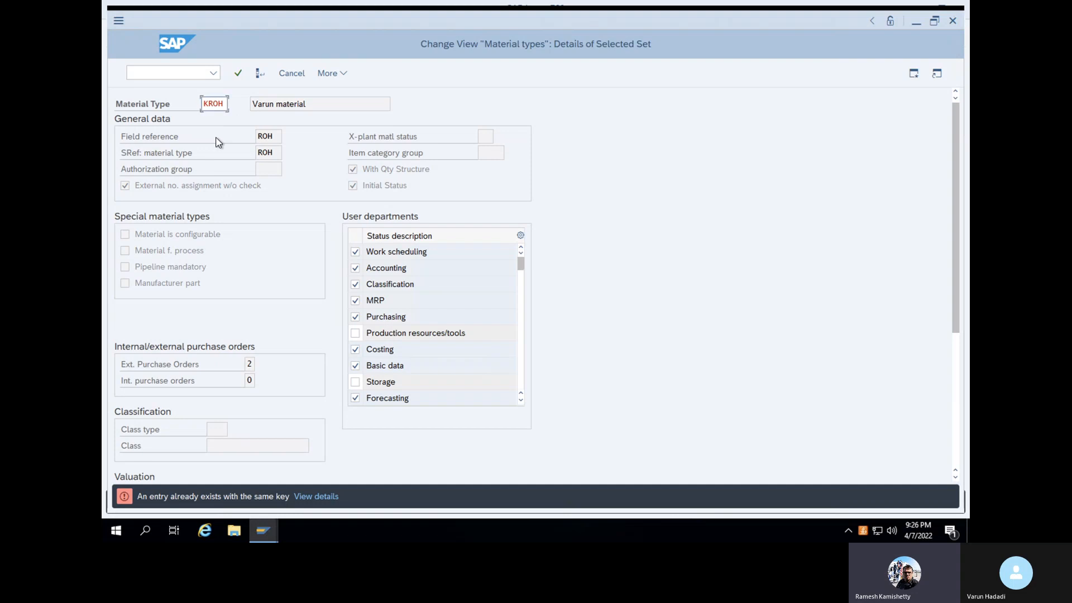
pyautogui.click(208, 105)
pyautogui.write('NRP')
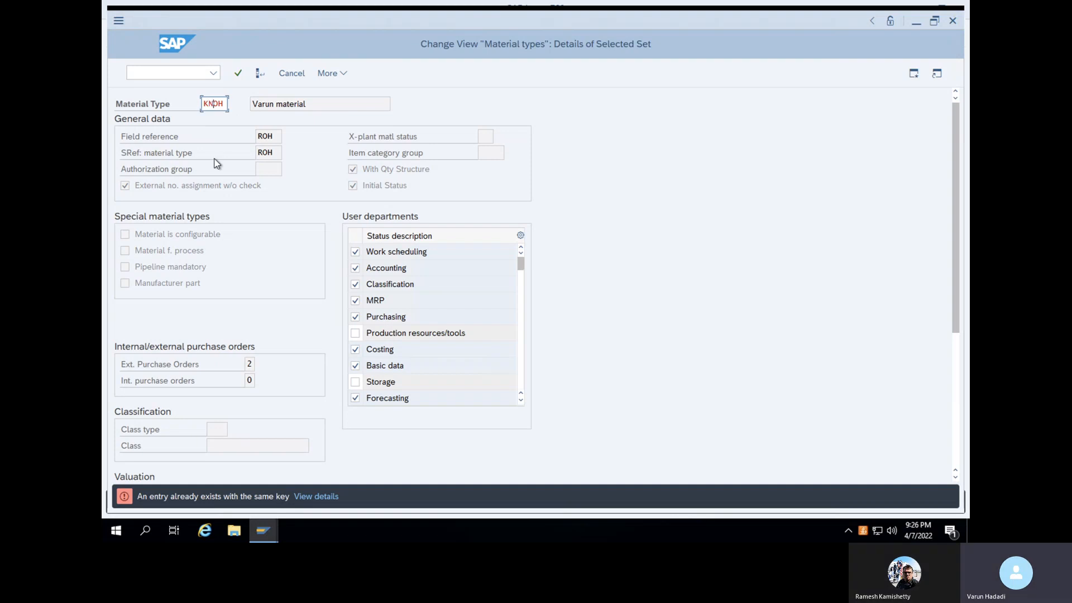
pyautogui.press('BackSpace')
pyautogui.write('O')
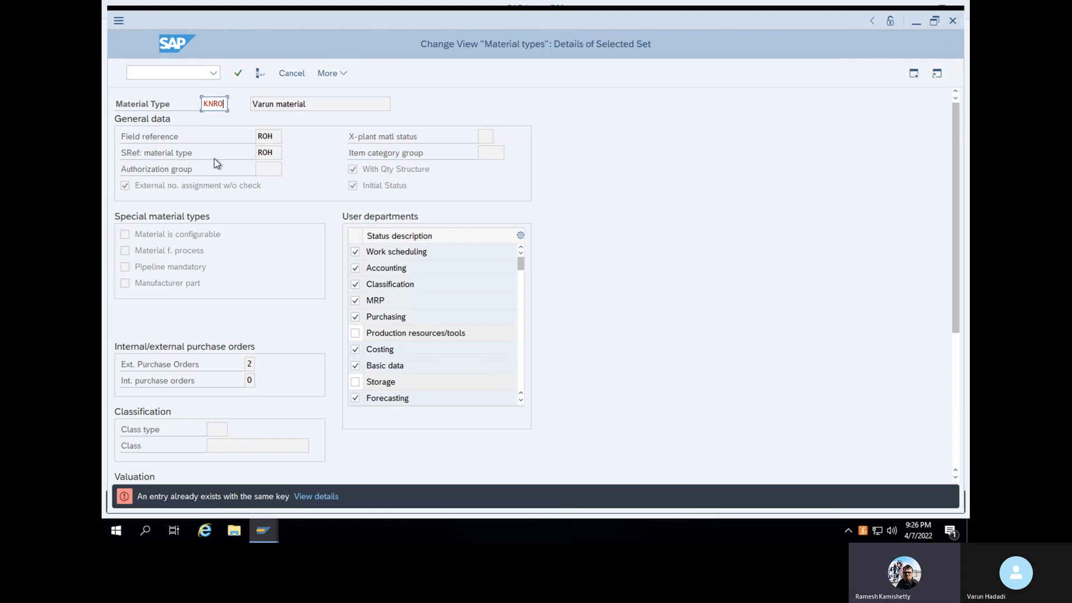
pyautogui.press('BackSpace')
pyautogui.press('BackSpace')
pyautogui.press('BackSpace')
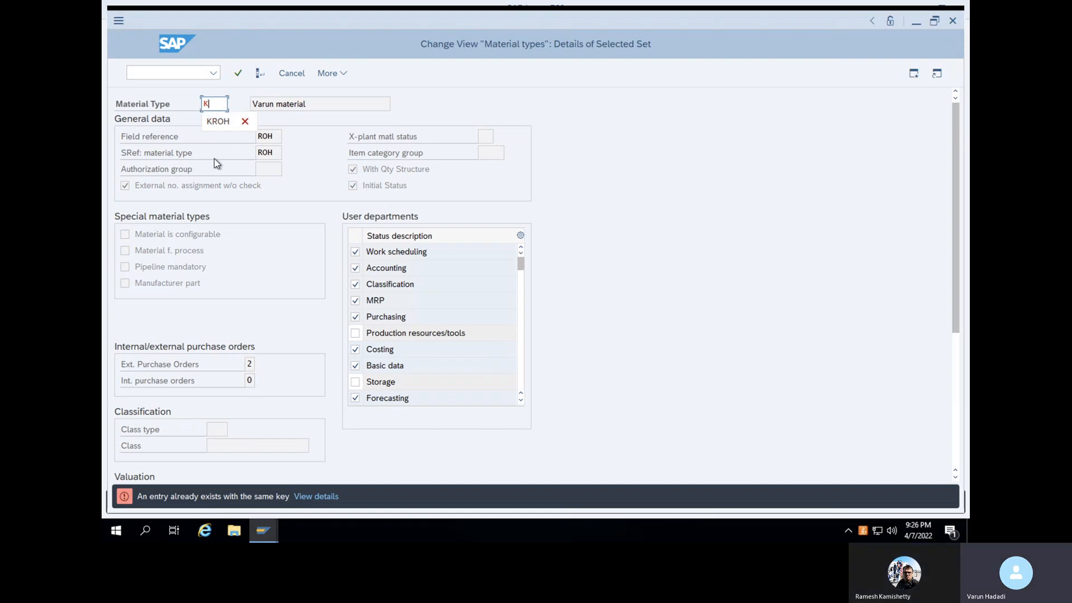
pyautogui.press('BackSpace')
pyautogui.write('NROH')
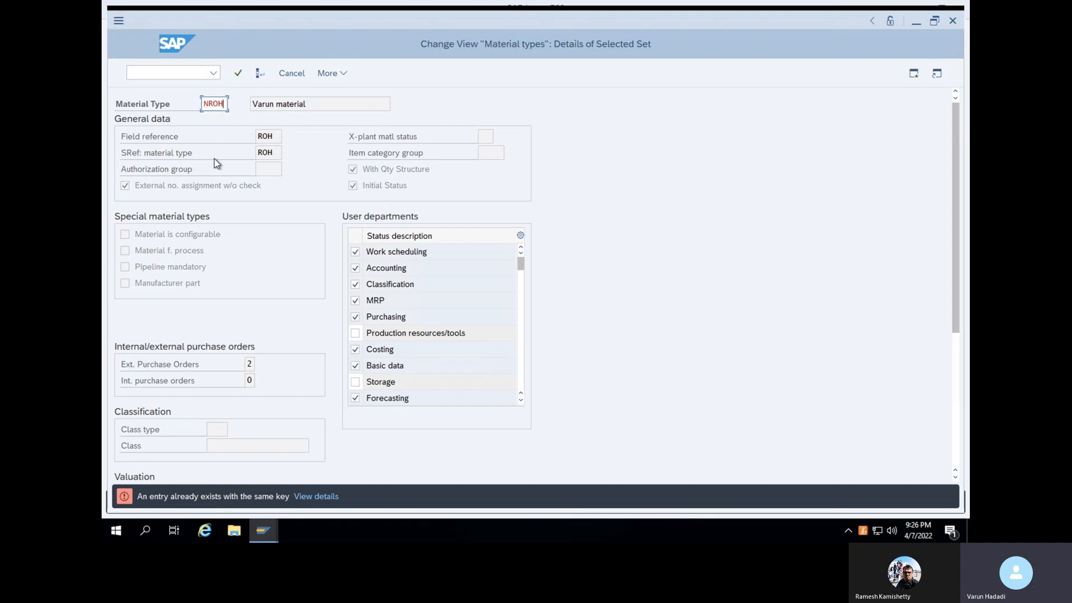
pyautogui.press('Return')
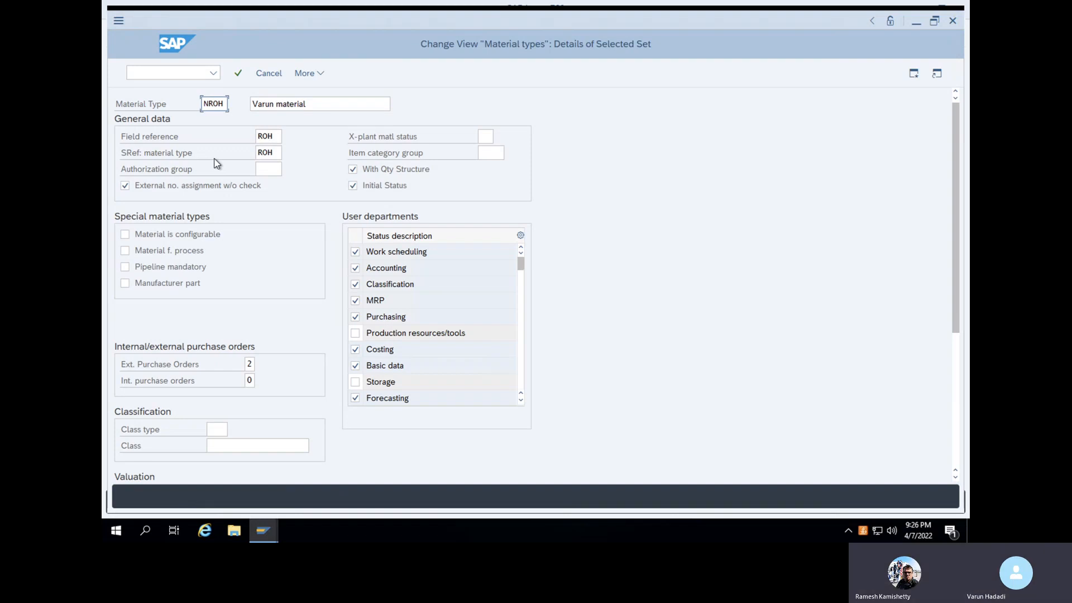
# Confirm the details and quantity/value updating, then acknowledge the 1054 copied dependent entries
pyautogui.press('Return')
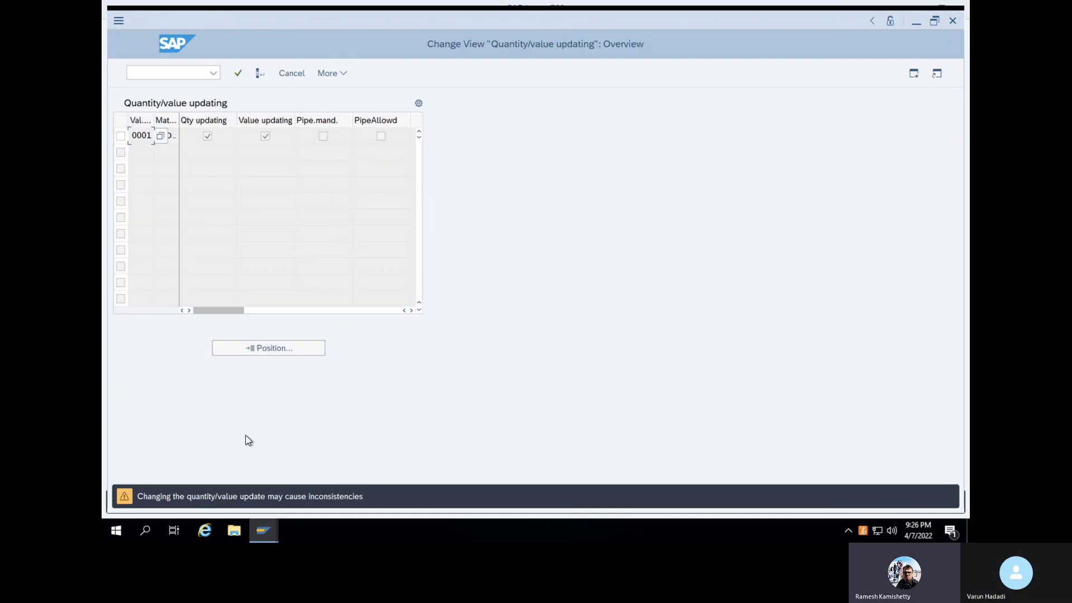
pyautogui.press('Return')
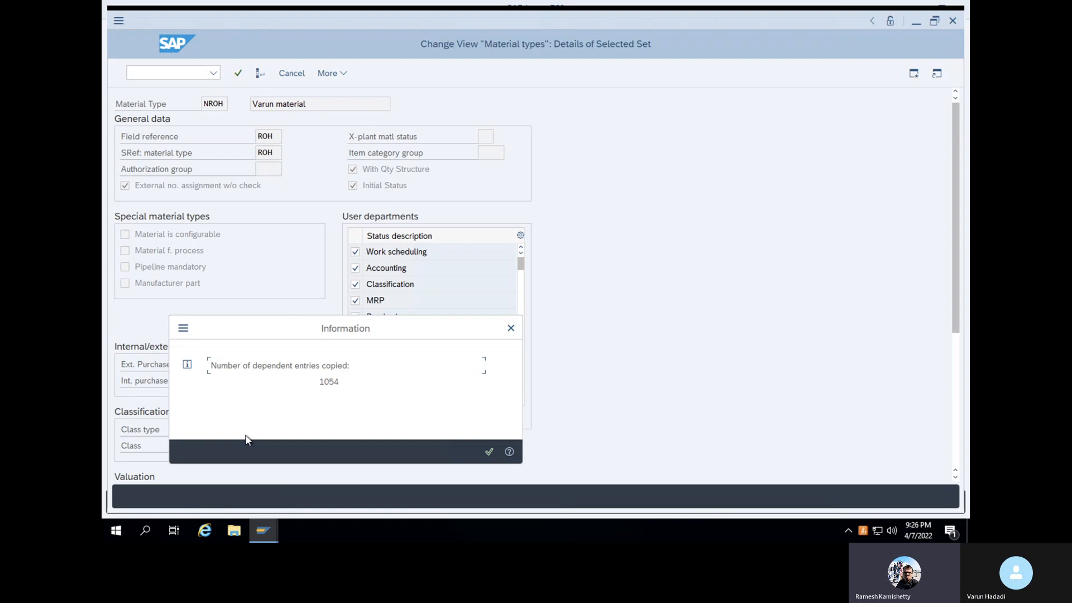
pyautogui.click(488, 451)
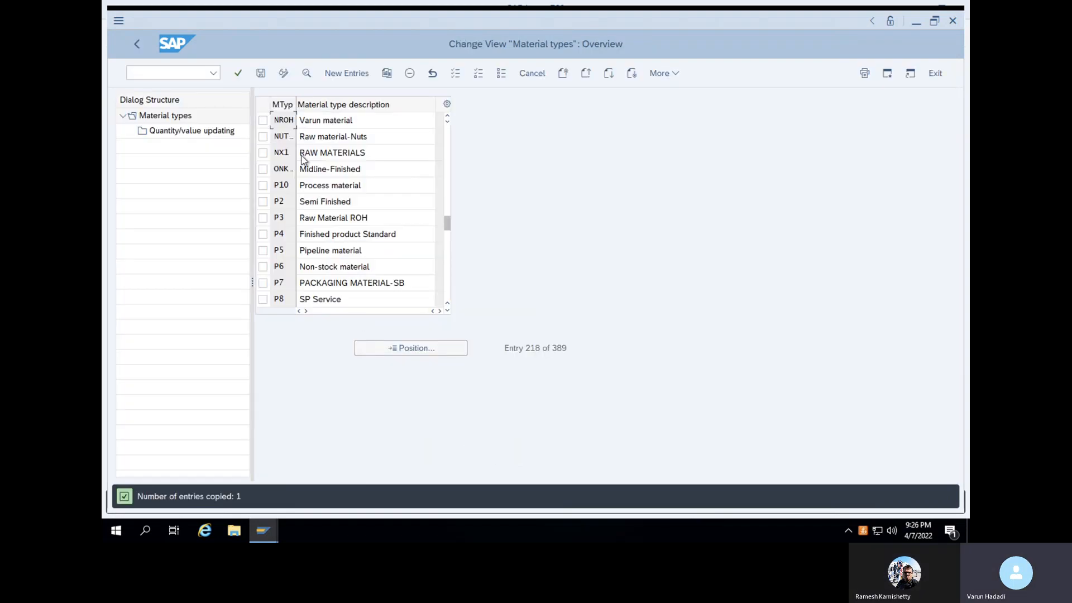
# Save NROH under a customizing request and return to the Material types overview
pyautogui.click(261, 74)
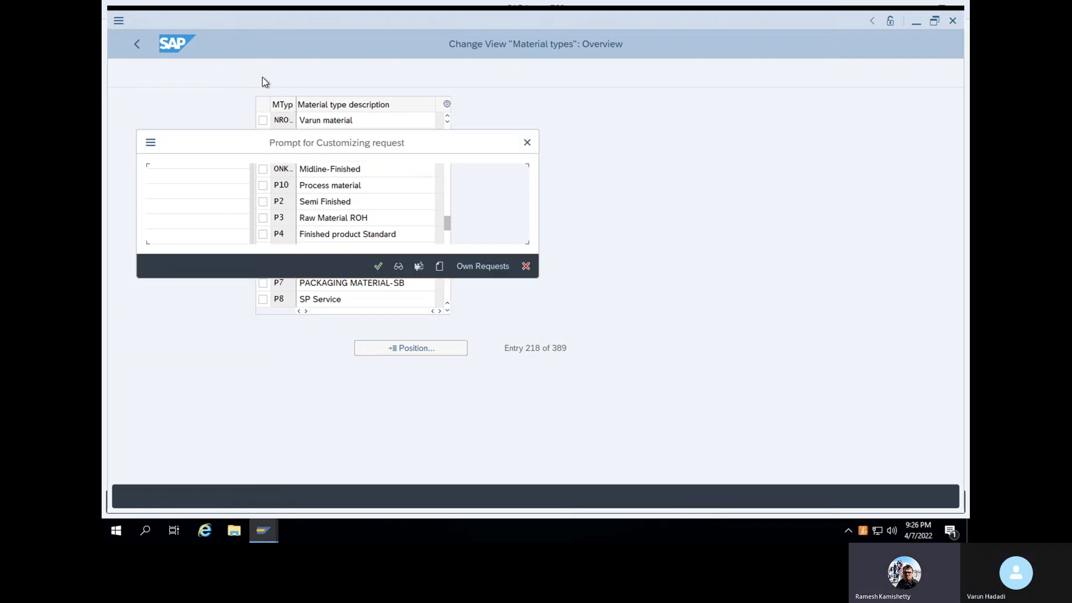
pyautogui.click(377, 270)
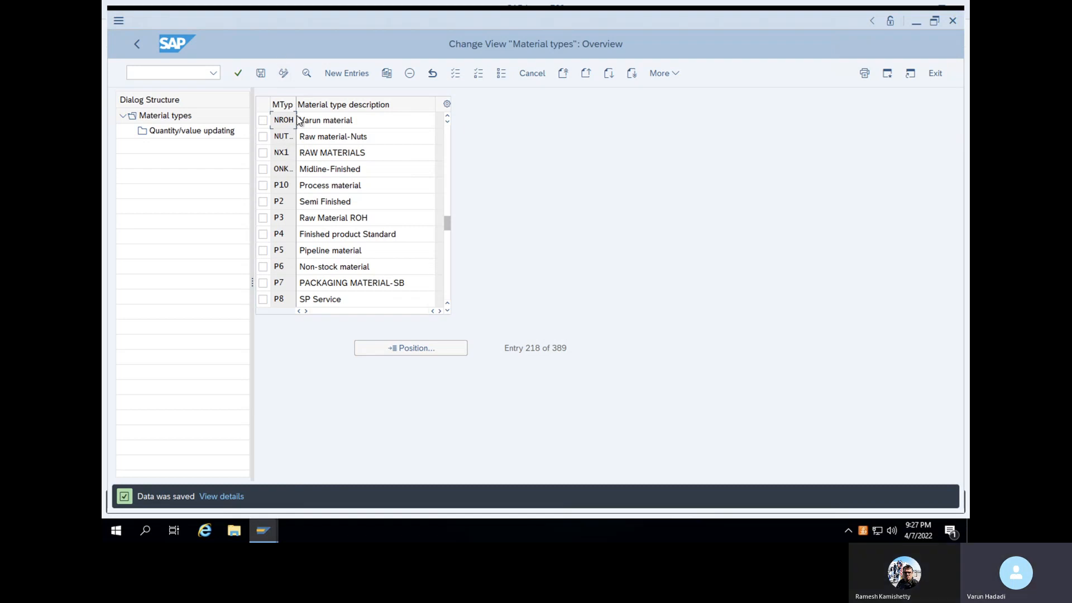
pyautogui.click(130, 122)
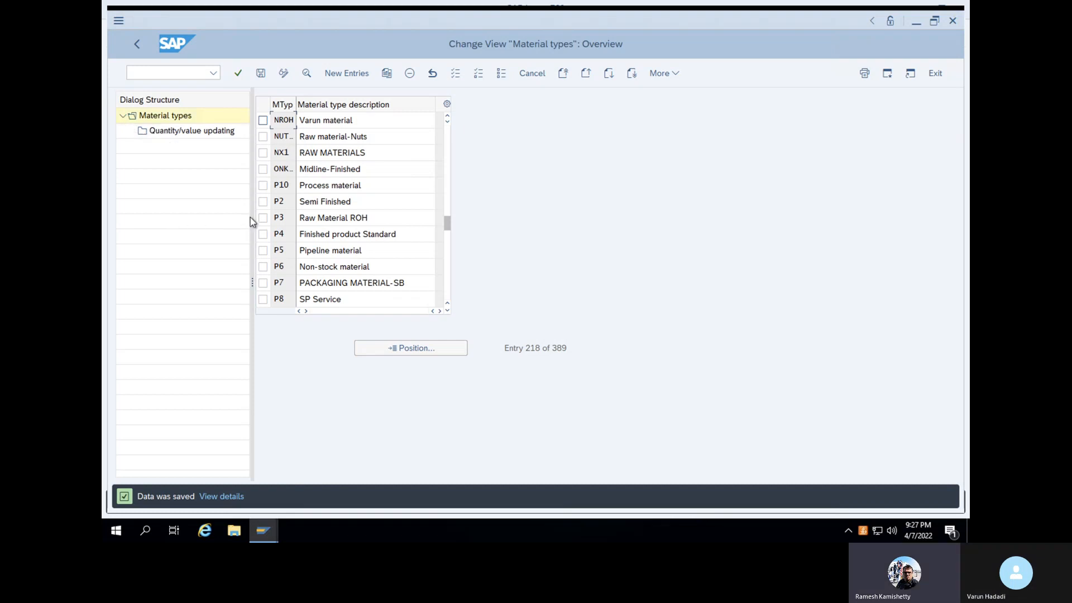
pyautogui.click(174, 74)
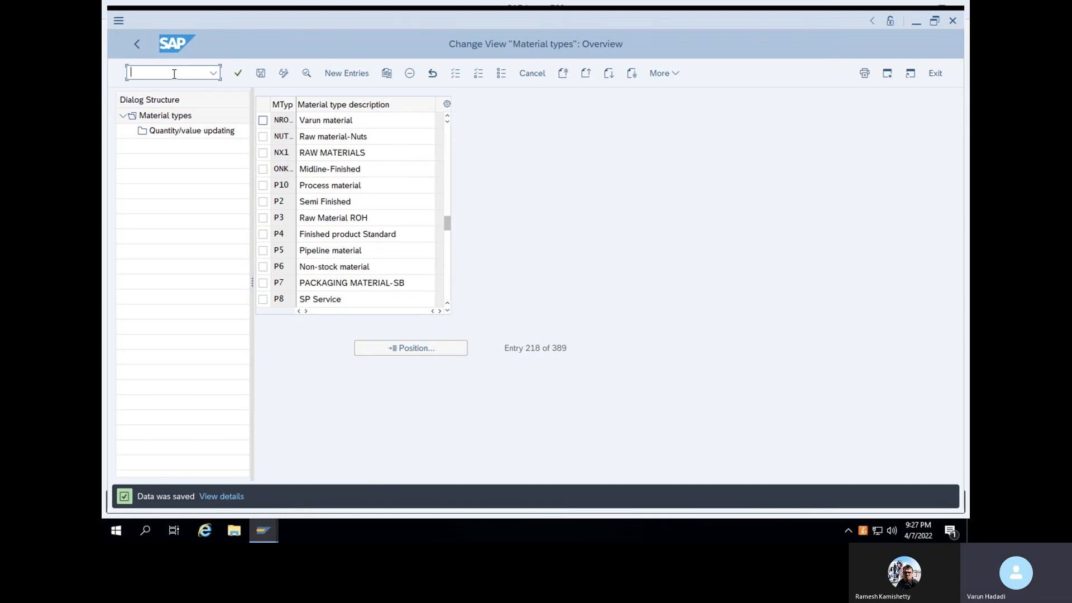
# Launch transaction MM01 to reach the Create Material initial screen
pyautogui.write('mm01')
pyautogui.press('Return')
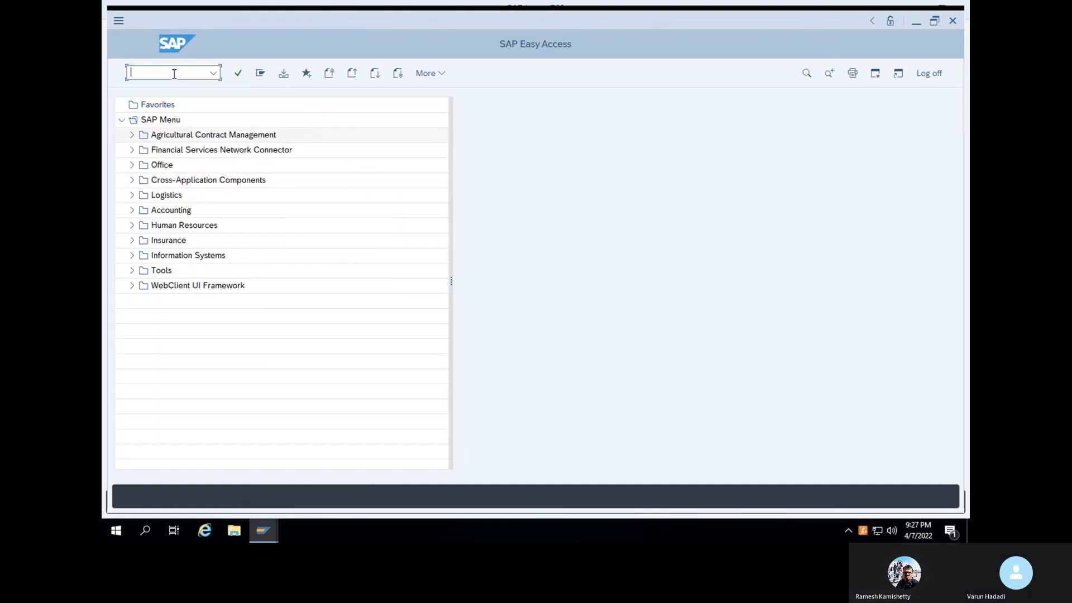
pyautogui.write('MM01')
pyautogui.press('Return')
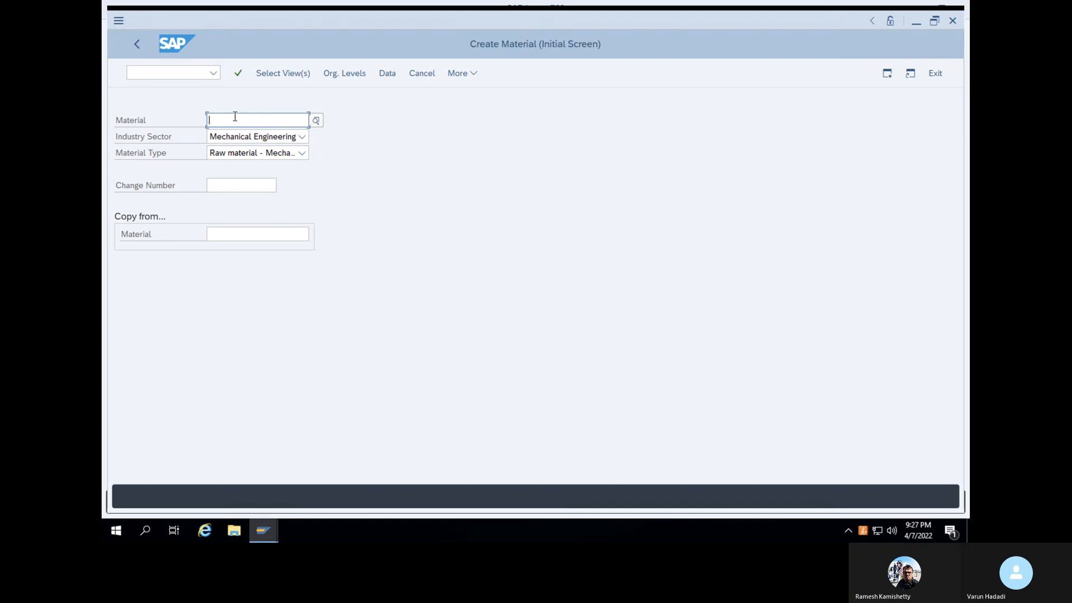
# Browse the view selection and material type list, then open SAP GUI Options from the More menu
pyautogui.click(238, 75)
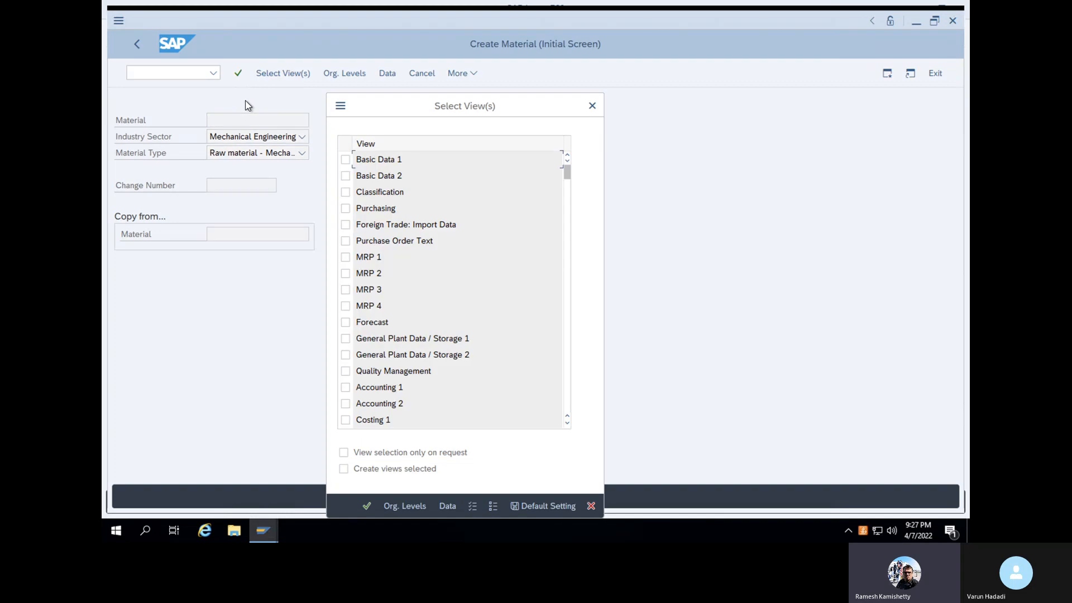
pyautogui.click(591, 106)
pyautogui.click(298, 155)
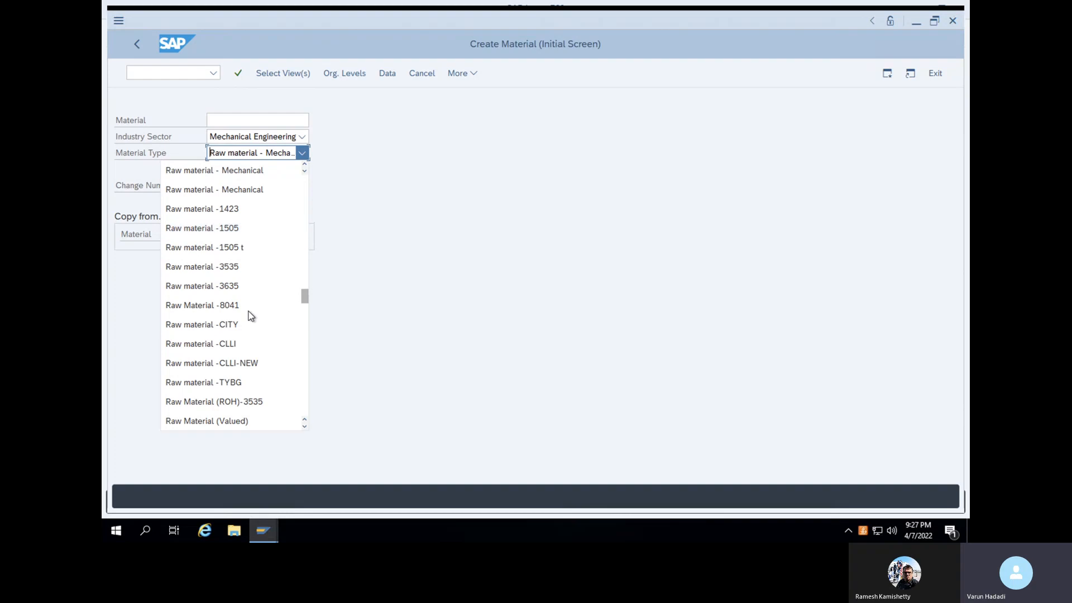
pyautogui.click(404, 316)
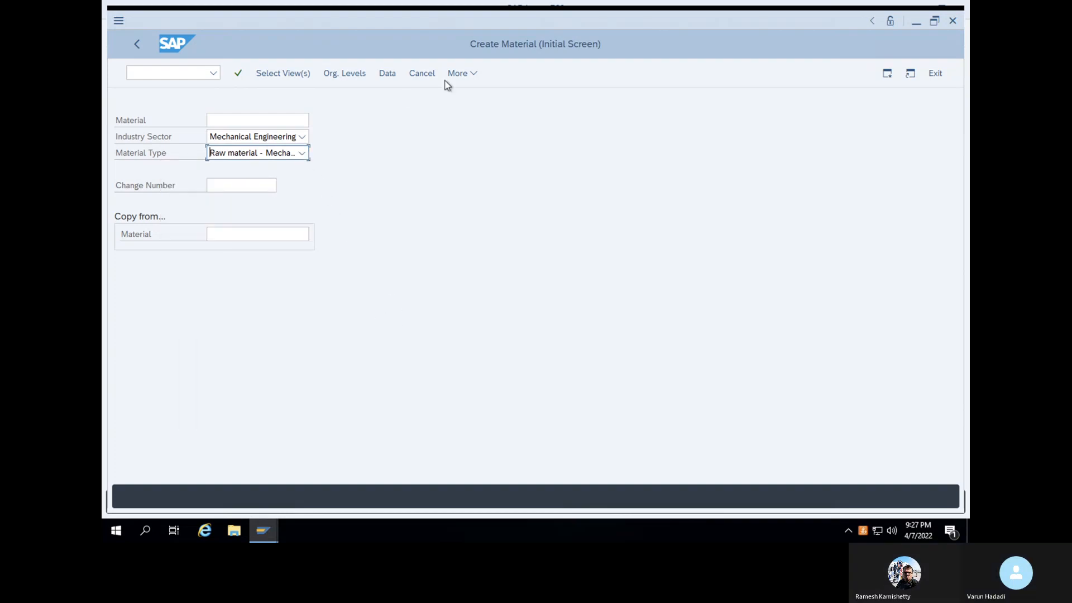
pyautogui.click(473, 75)
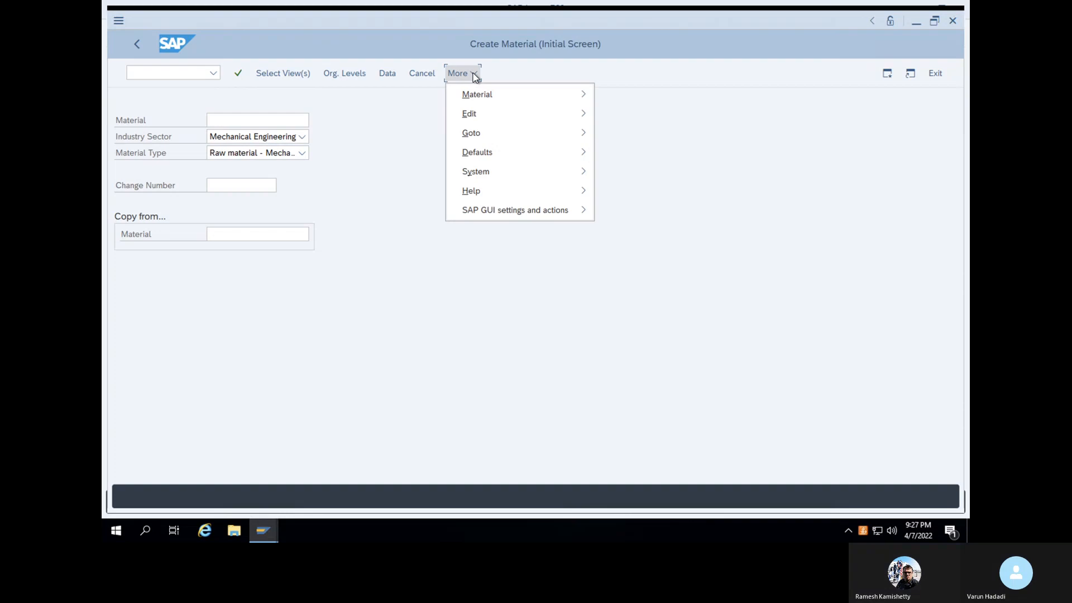
pyautogui.moveTo(477, 97)
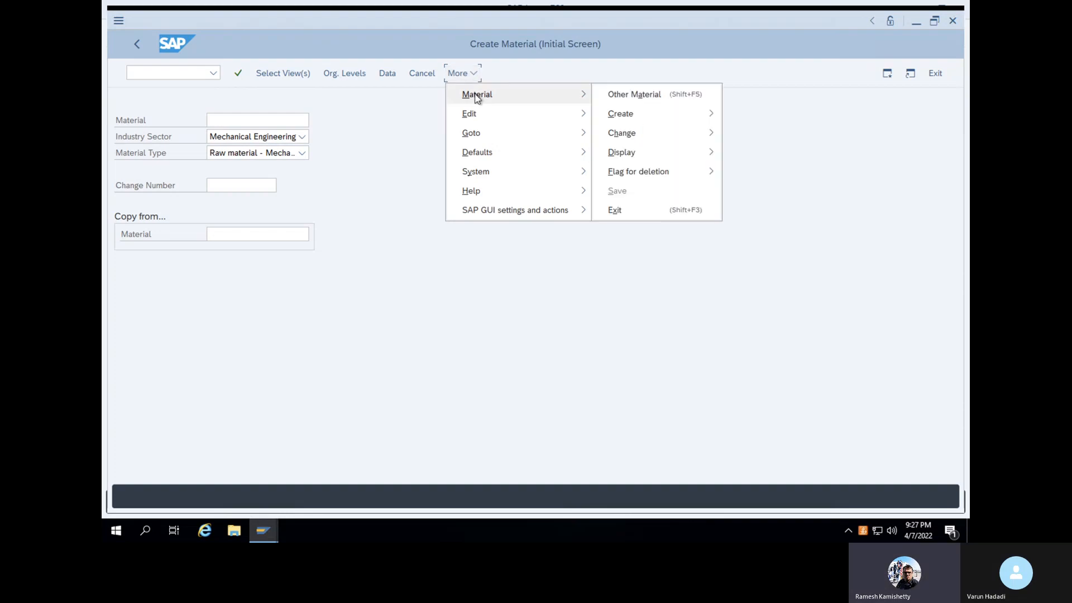
pyautogui.moveTo(481, 141)
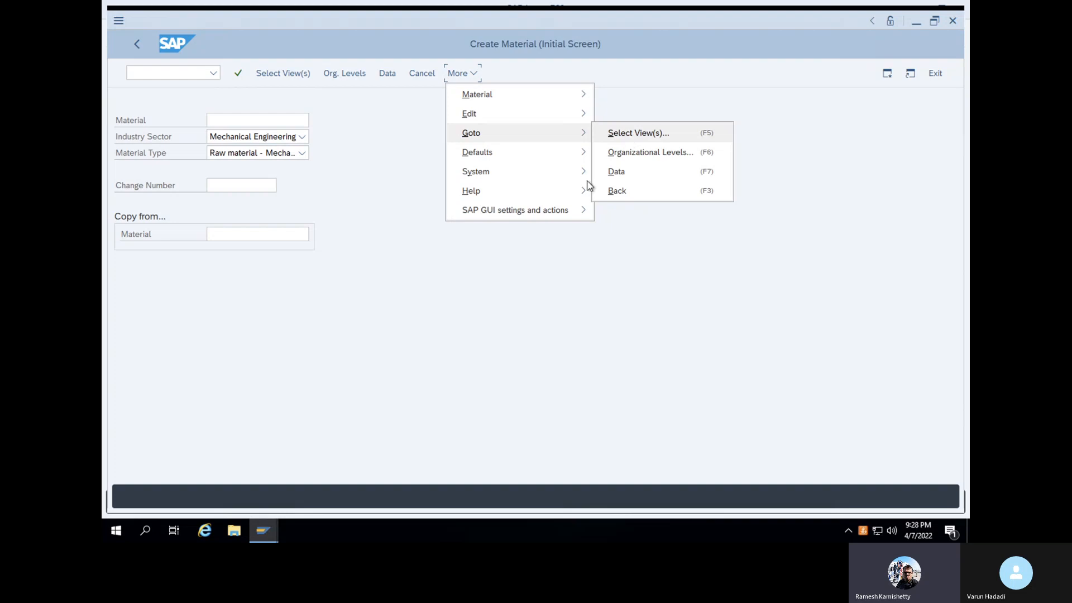
pyautogui.moveTo(555, 211)
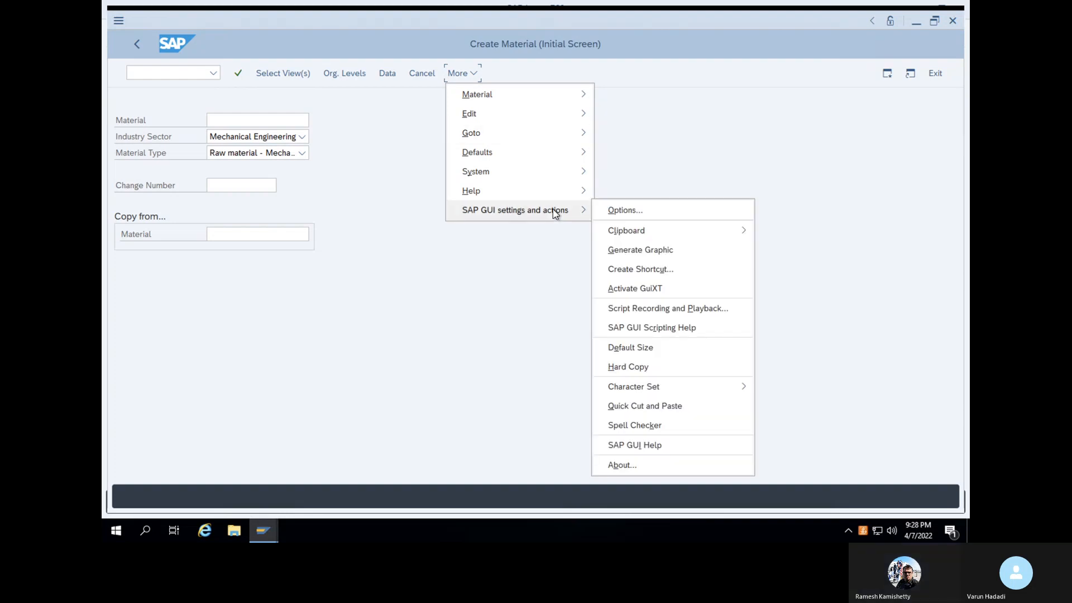
pyautogui.click(622, 209)
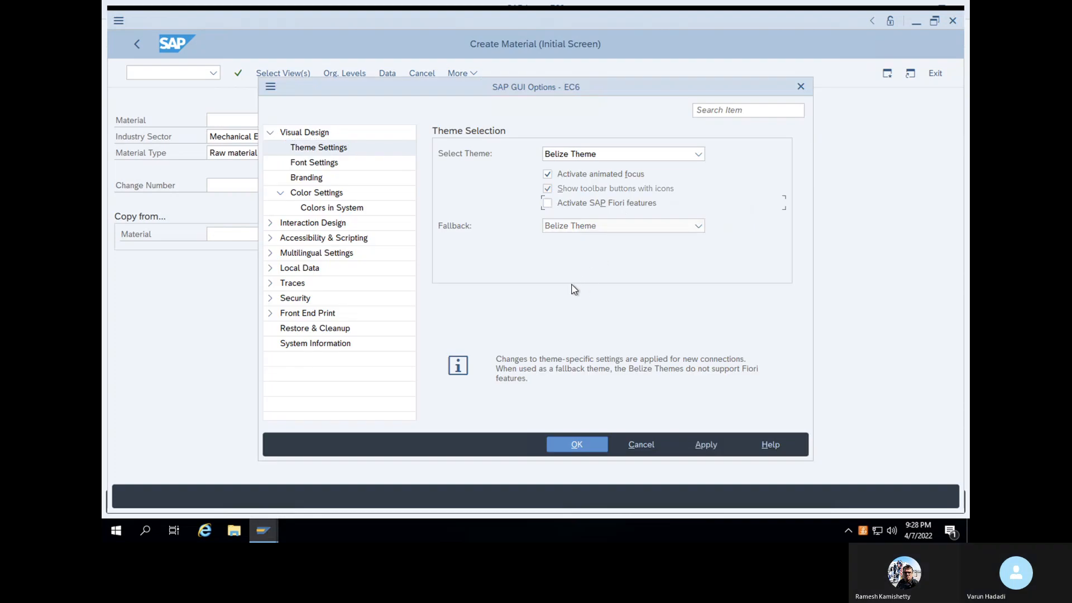
pyautogui.click(273, 272)
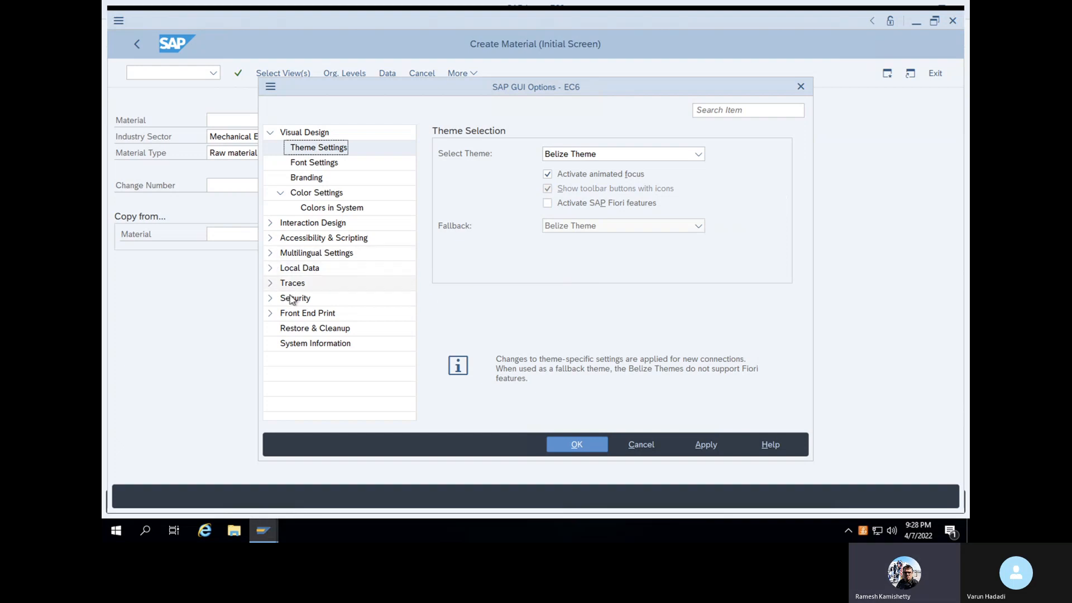
pyautogui.click(271, 268)
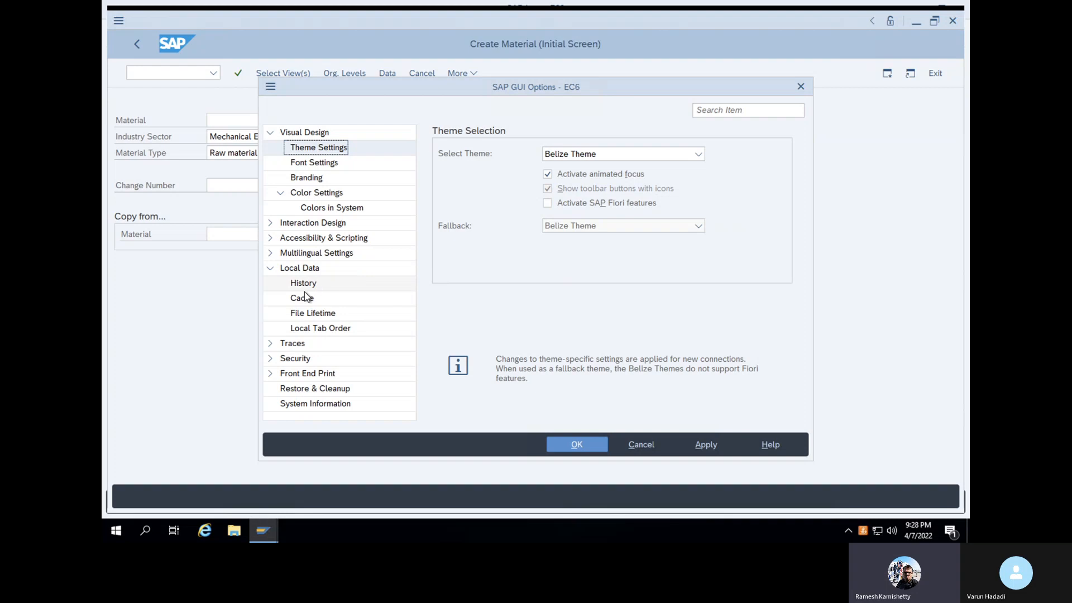
pyautogui.click(271, 238)
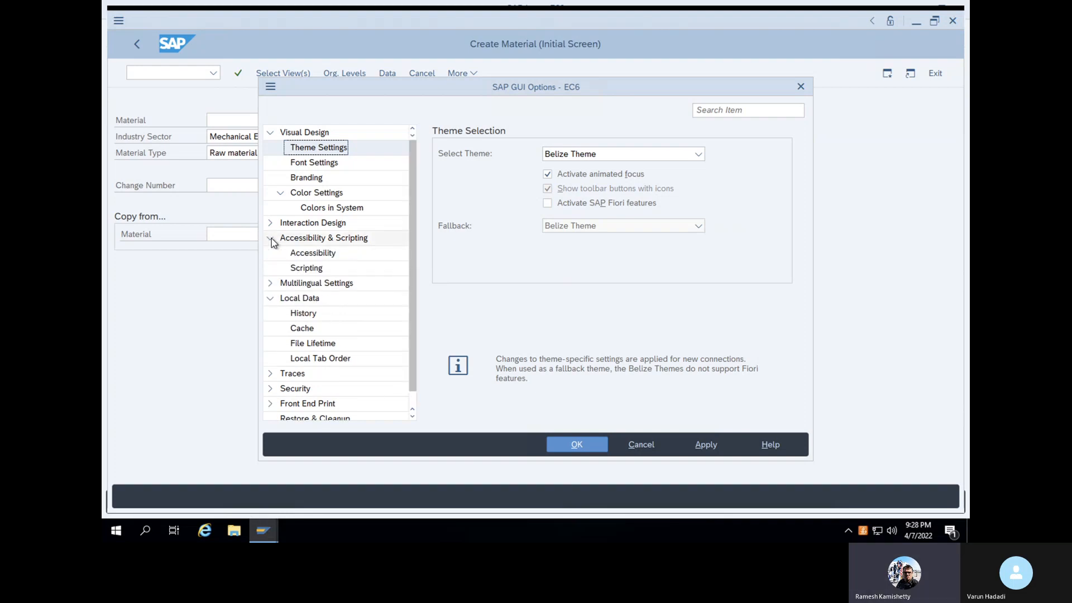
pyautogui.click(297, 254)
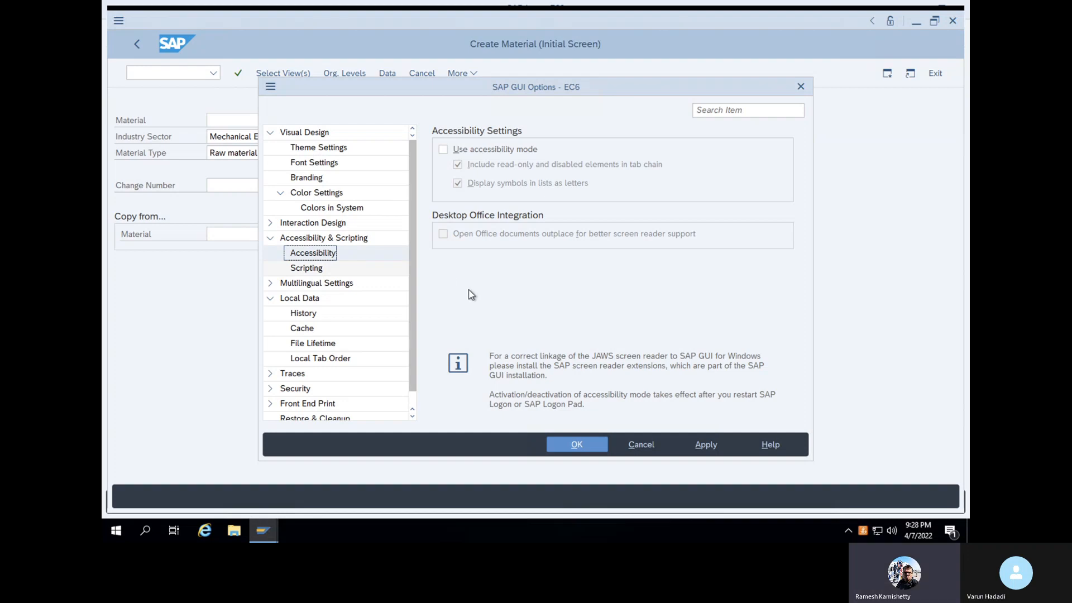
pyautogui.click(634, 444)
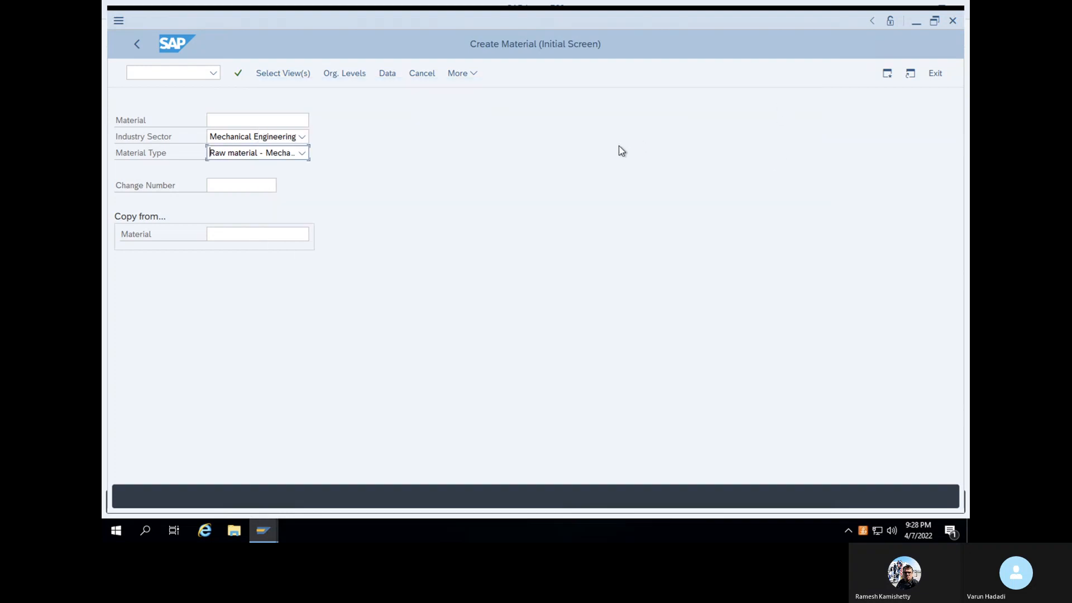
# Pick 'Varun material' as the Material Type and proceed to view selection
pyautogui.click(302, 154)
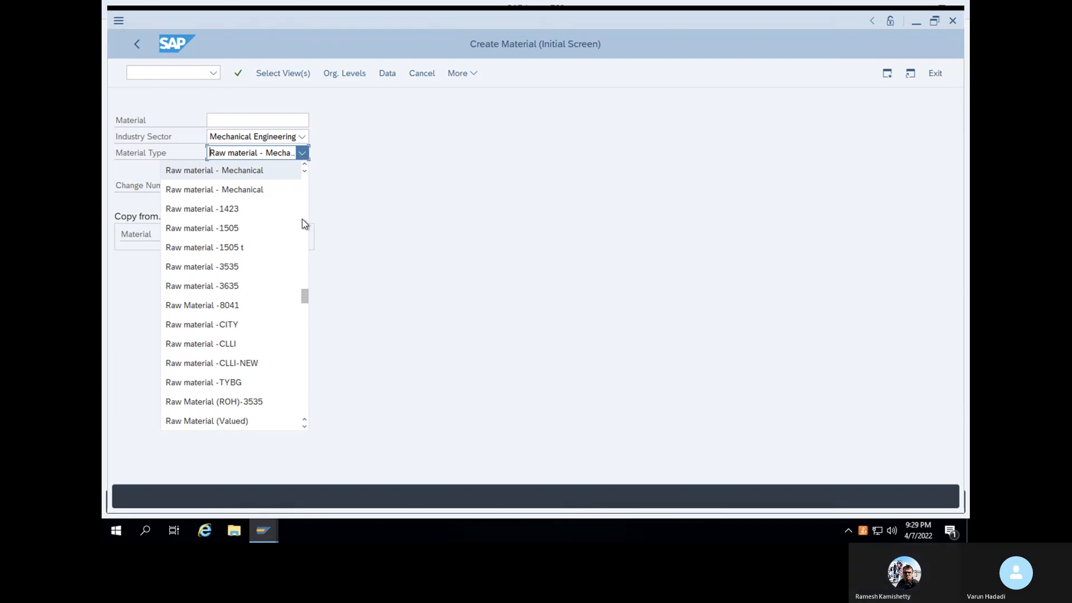
pyautogui.scroll(-12, 270, 350)
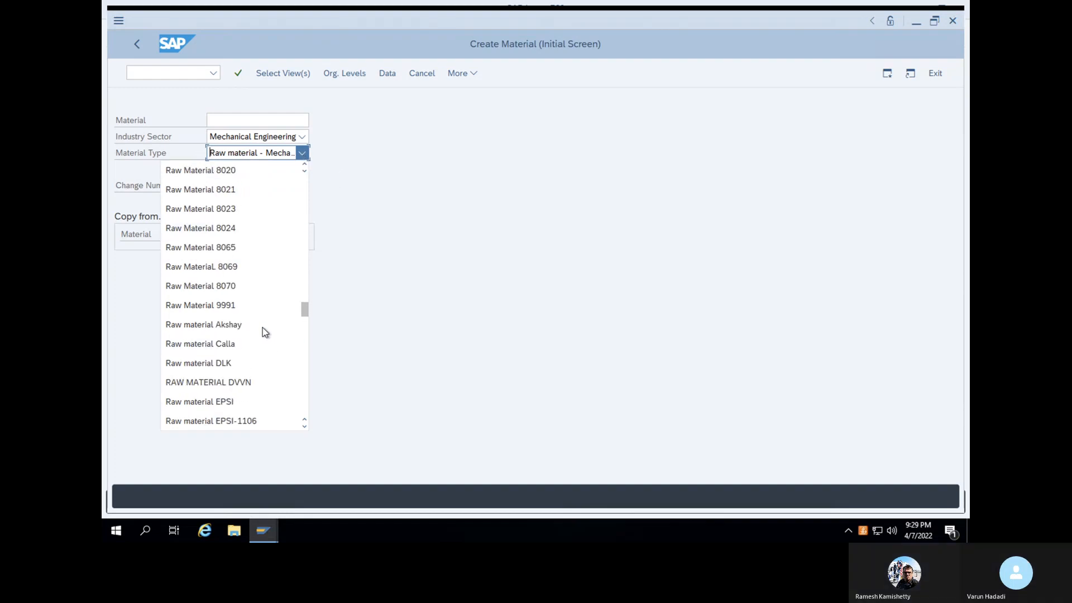
pyautogui.scroll(-12, 265, 328)
pyautogui.scroll(-10, 265, 327)
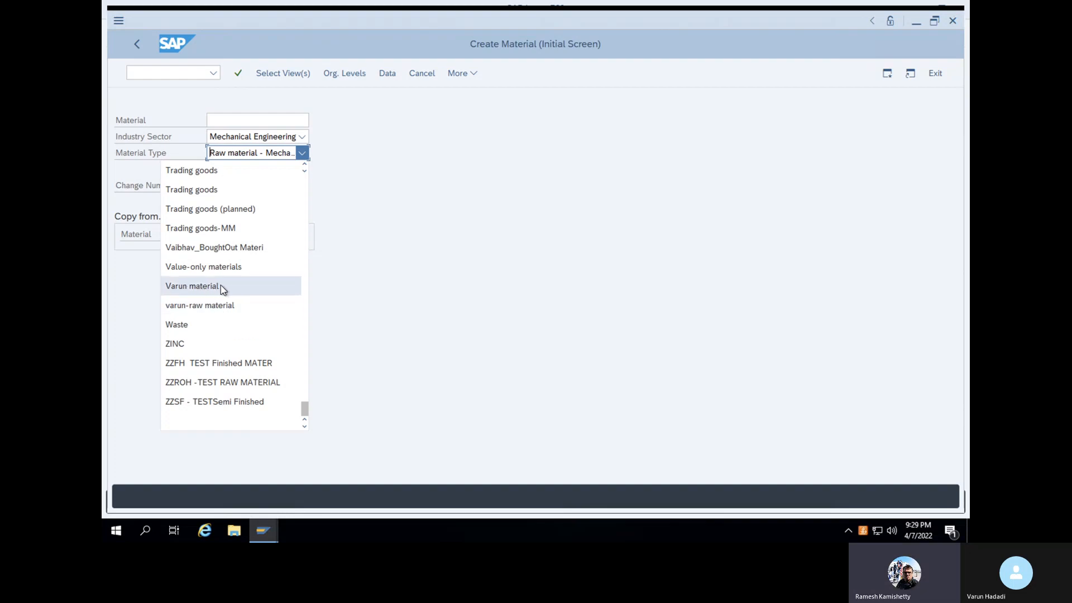
pyautogui.click(220, 288)
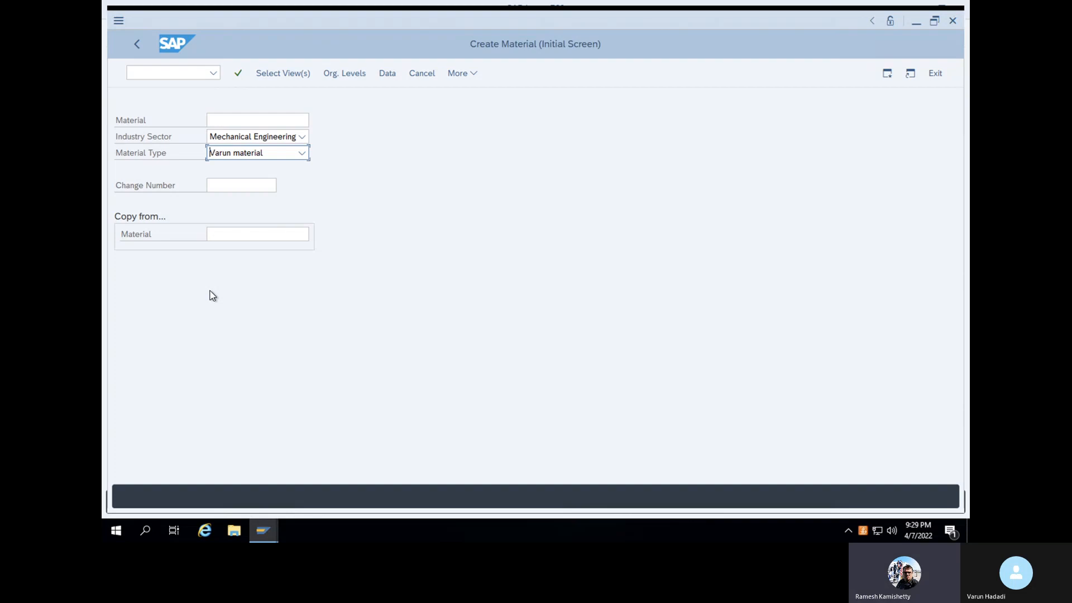
pyautogui.click(238, 79)
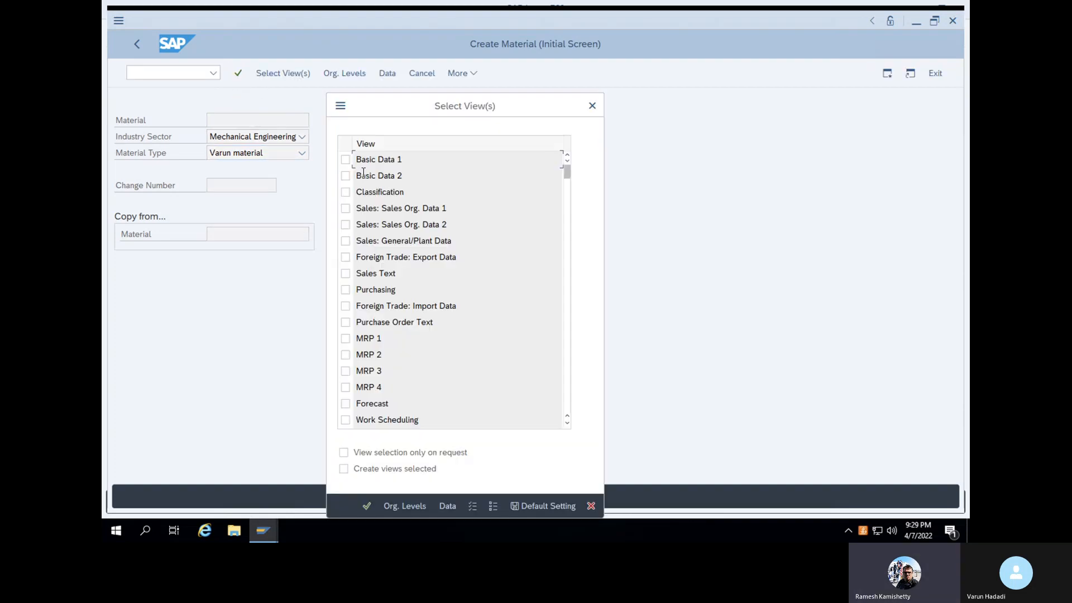
# Tick the Basic Data 1, Purchasing and Accounting 1 views and confirm the selection
pyautogui.click(346, 163)
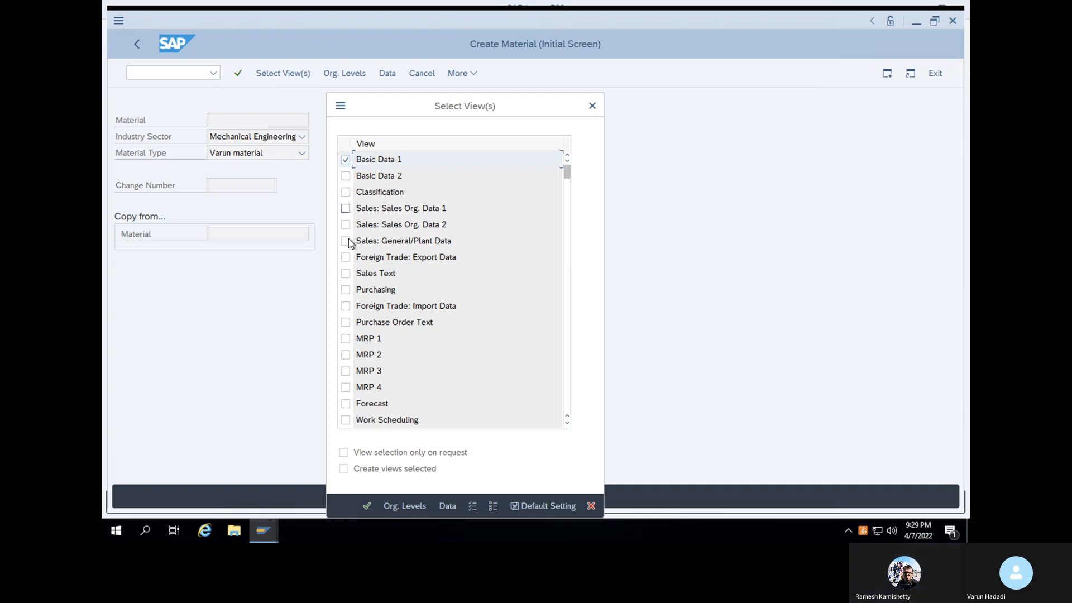
pyautogui.click(346, 290)
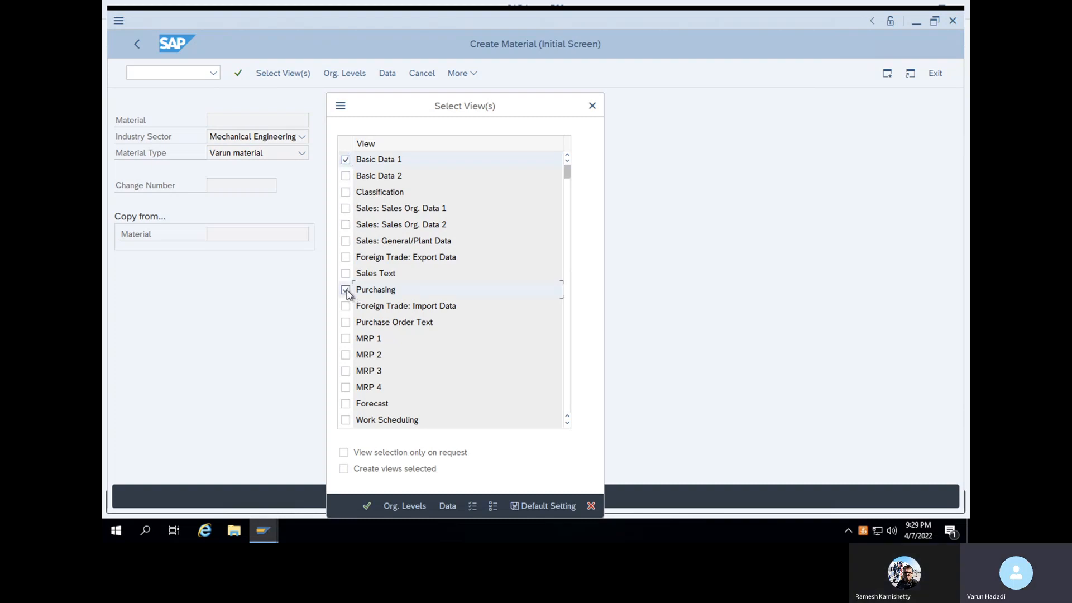
pyautogui.click(347, 339)
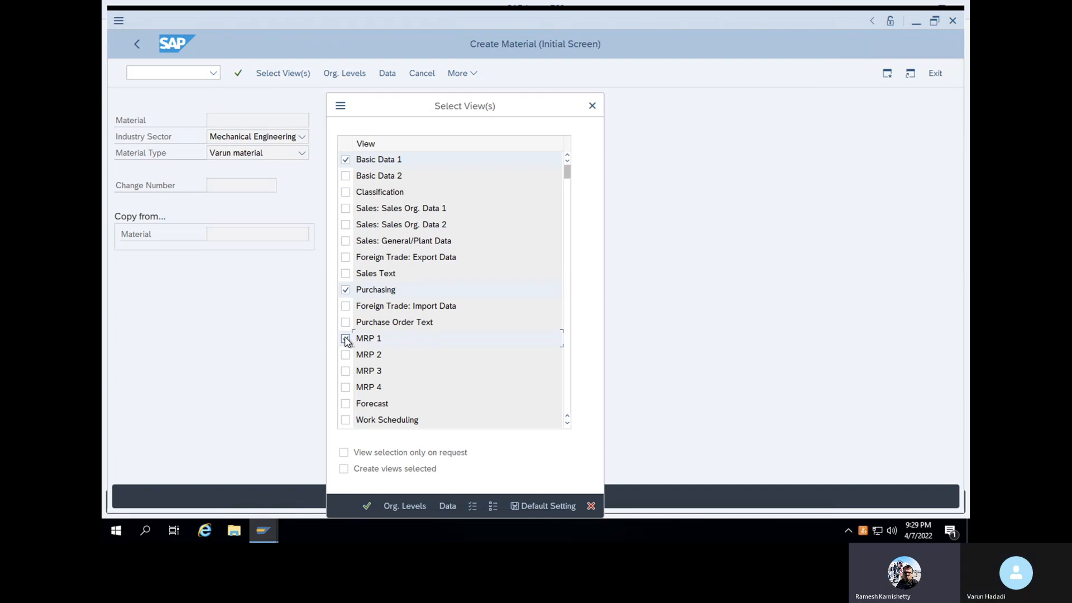
pyautogui.click(346, 338)
pyautogui.scroll(-3, 383, 351)
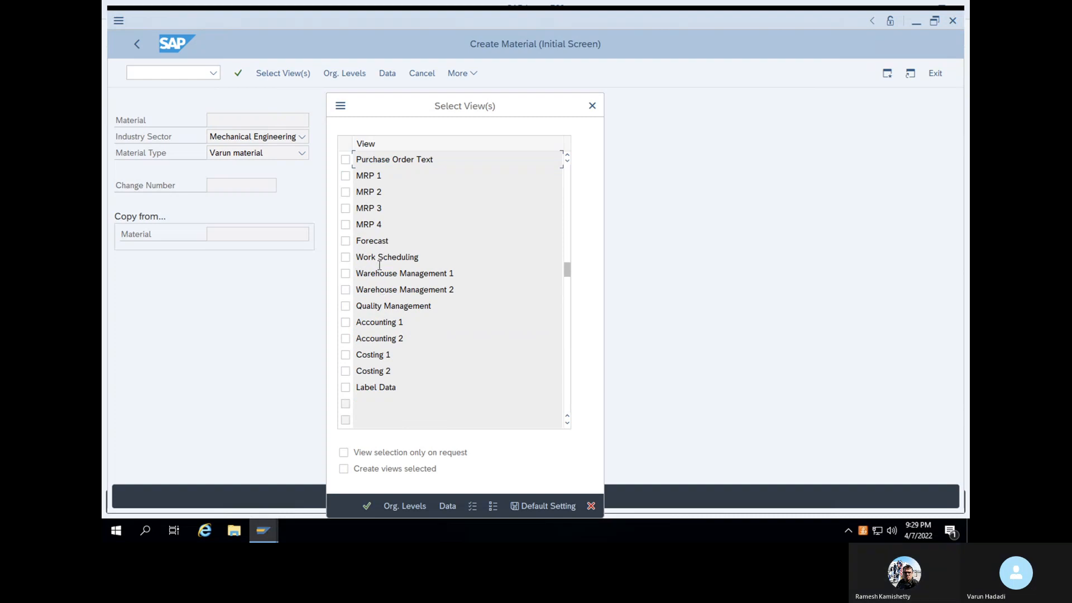
pyautogui.click(345, 322)
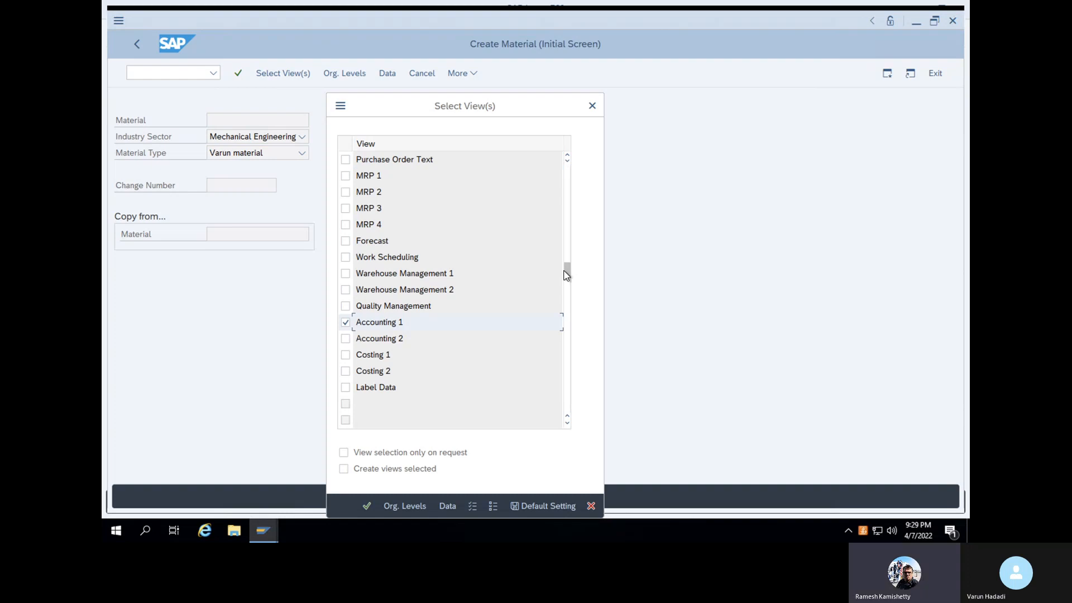
pyautogui.scroll(1, 566, 258)
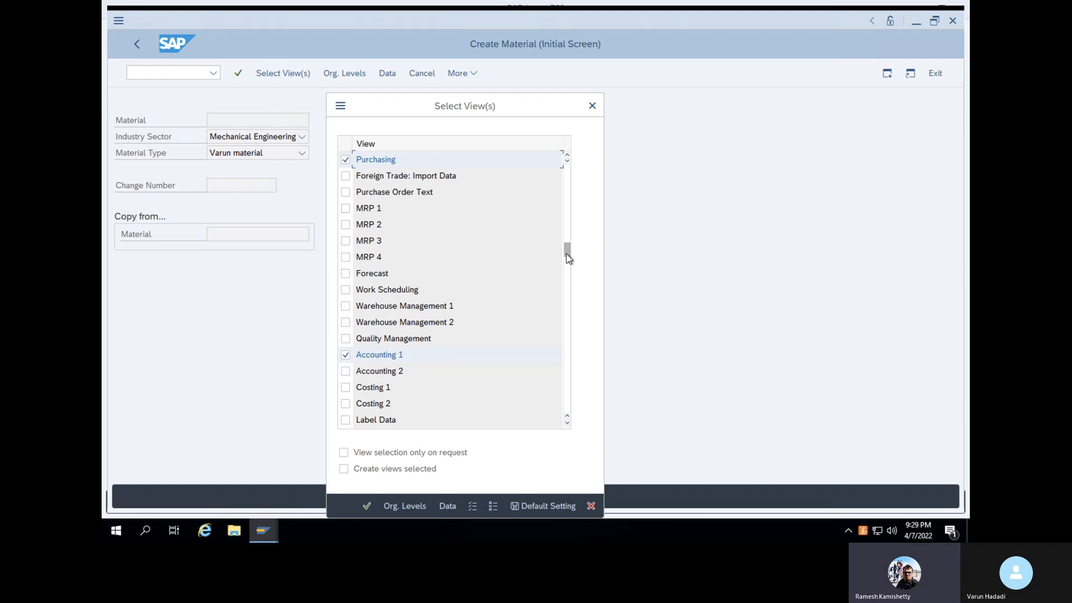
pyautogui.scroll(2, 566, 219)
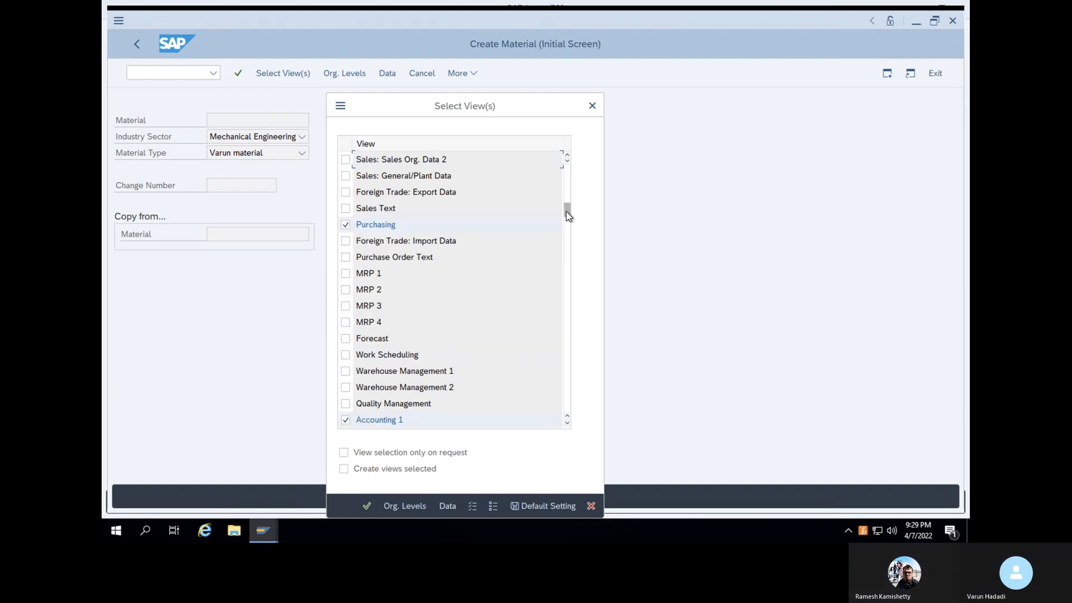
pyautogui.moveTo(567, 209); pyautogui.dragTo(567, 159)
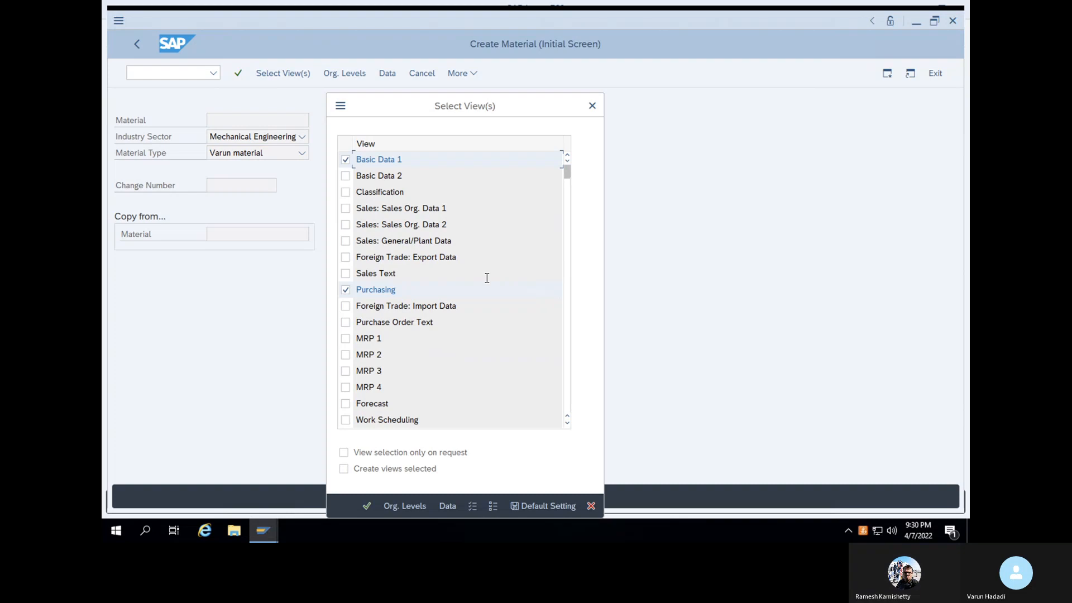
pyautogui.press('Return')
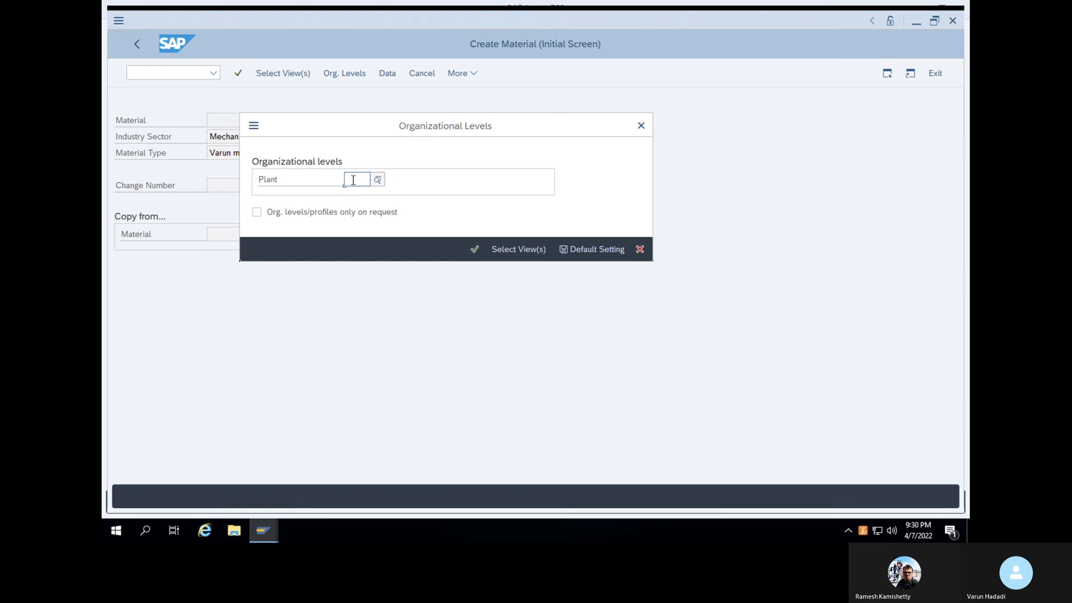
# Enter plant 1000 in Organizational Levels and confirm
pyautogui.write('1000')
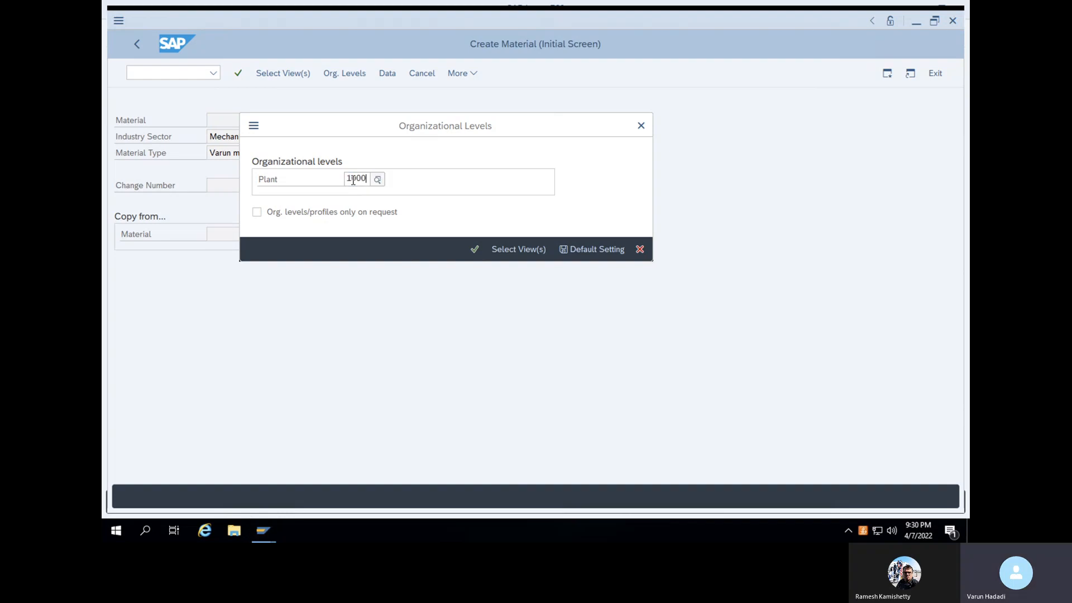
pyautogui.press('Return')
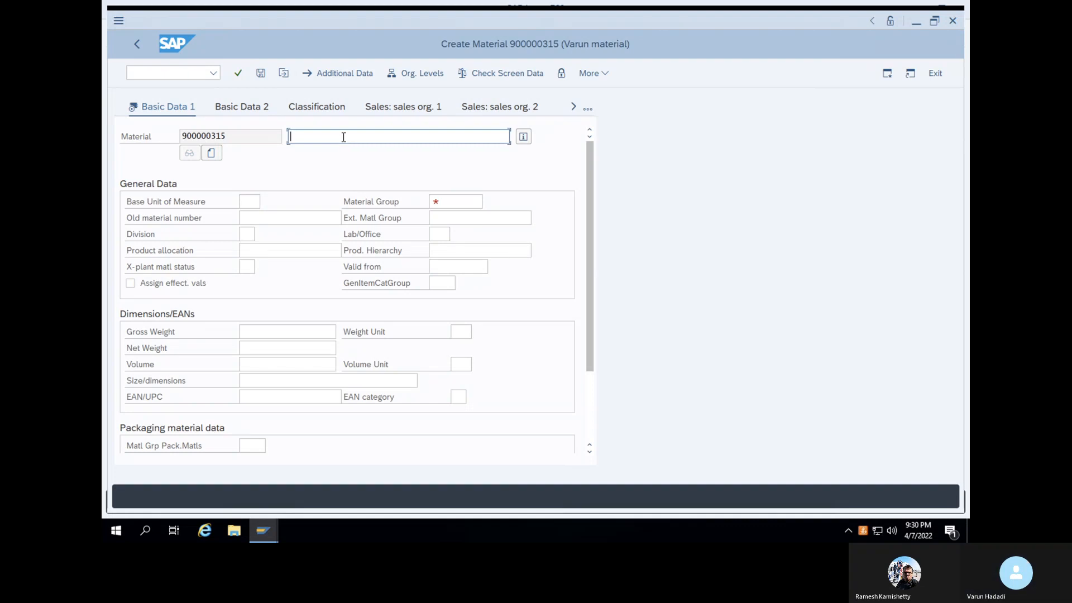
# Enter description 'Raw material steel', base unit kg and material group 1235 on Basic Data 1
pyautogui.write('Raw m')
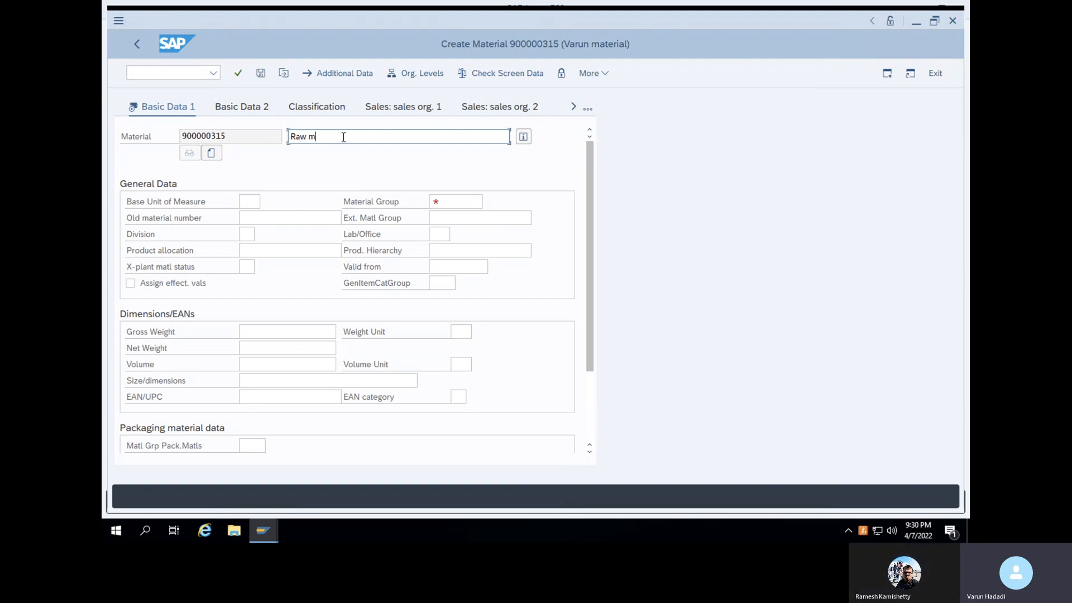
pyautogui.write('aterial steel')
pyautogui.click(246, 202)
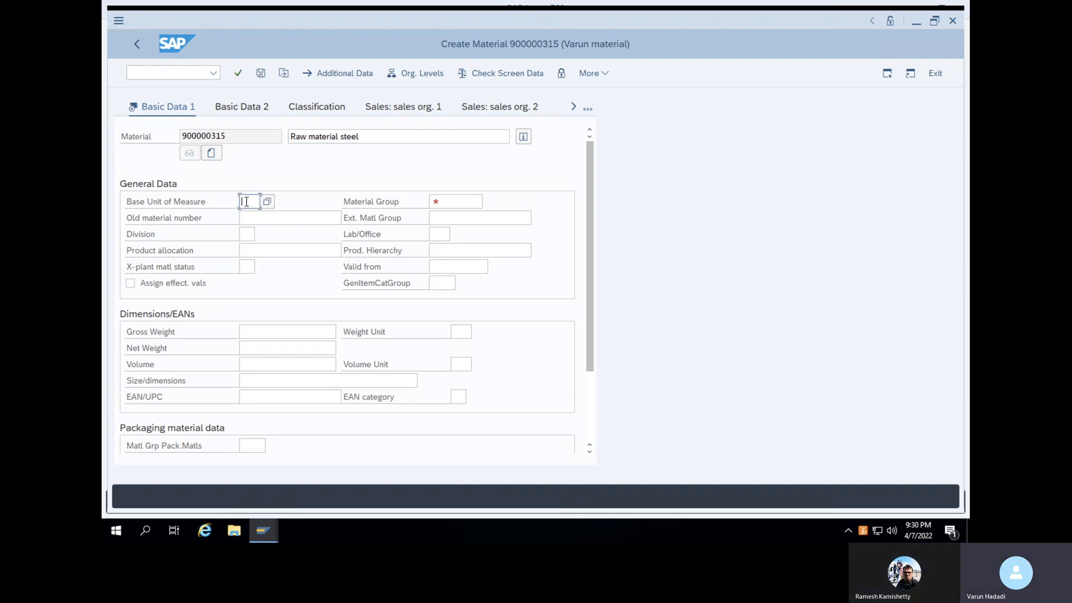
pyautogui.write('kg')
pyautogui.click(451, 202)
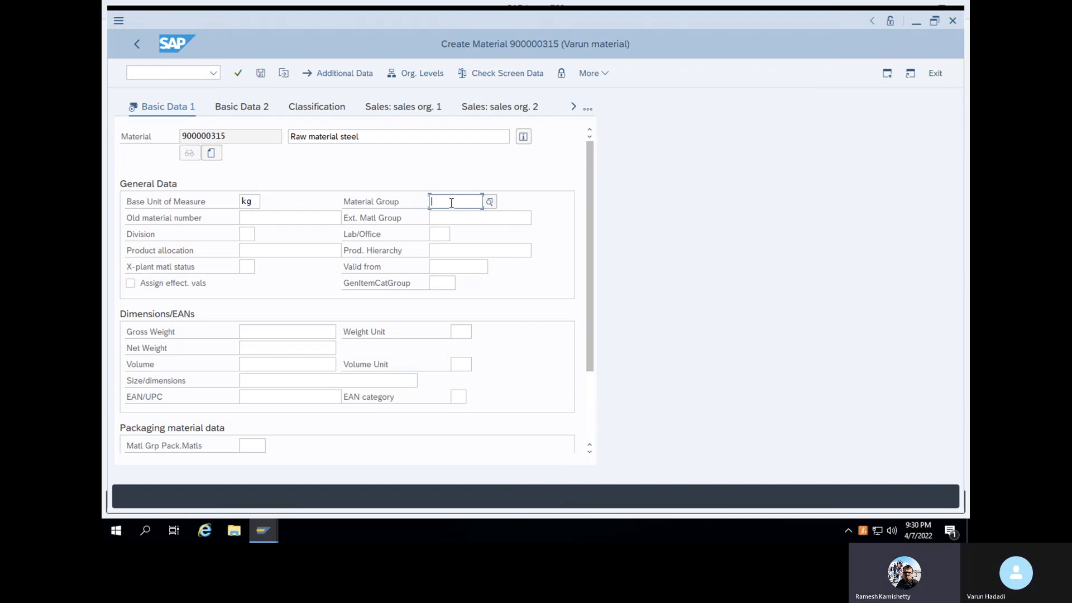
pyautogui.click(490, 201)
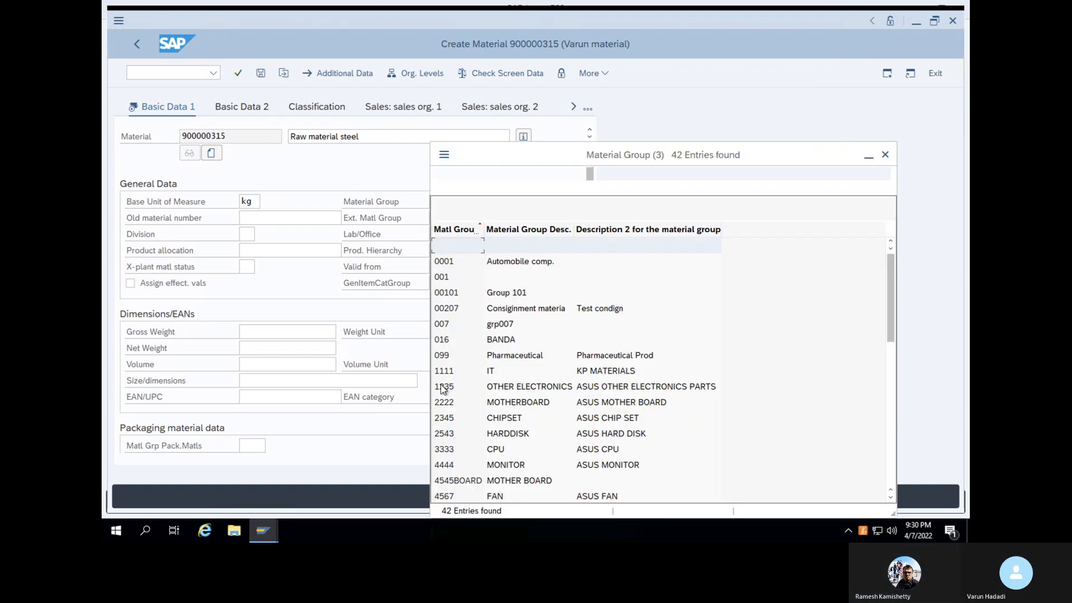
pyautogui.click(441, 390)
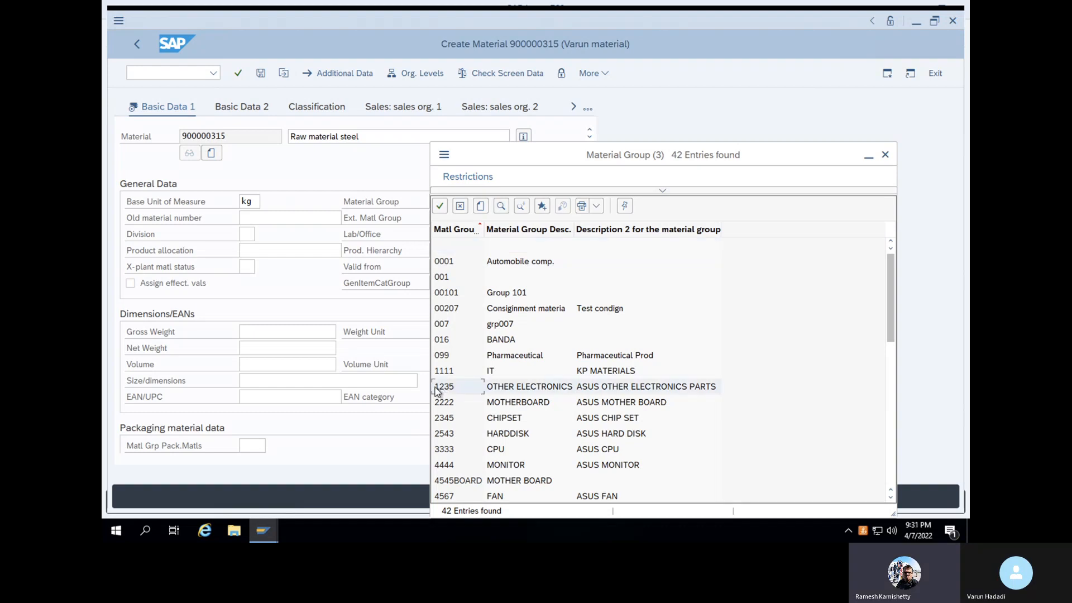
pyautogui.click(440, 208)
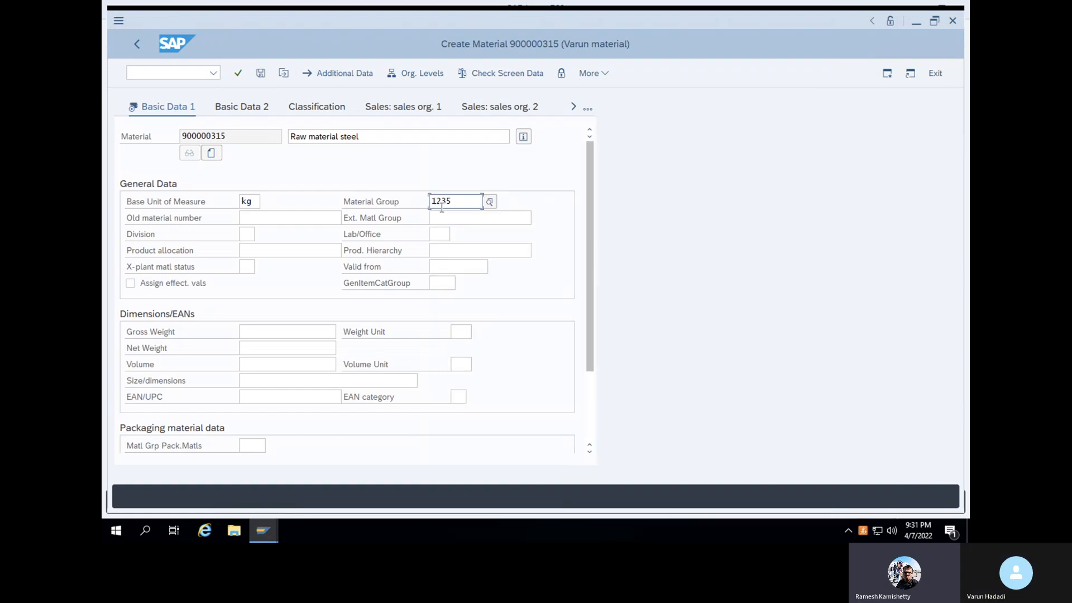
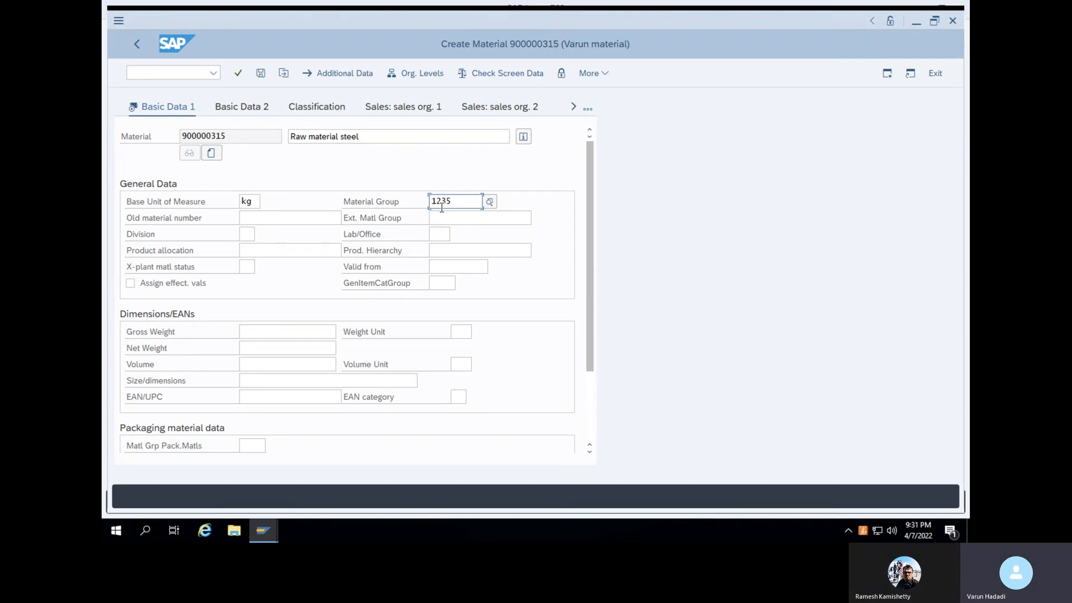
# Accept the Basic Data 1 entries for material 900000315 and continue to its plant 1000 purchasing data
pyautogui.press('Return')
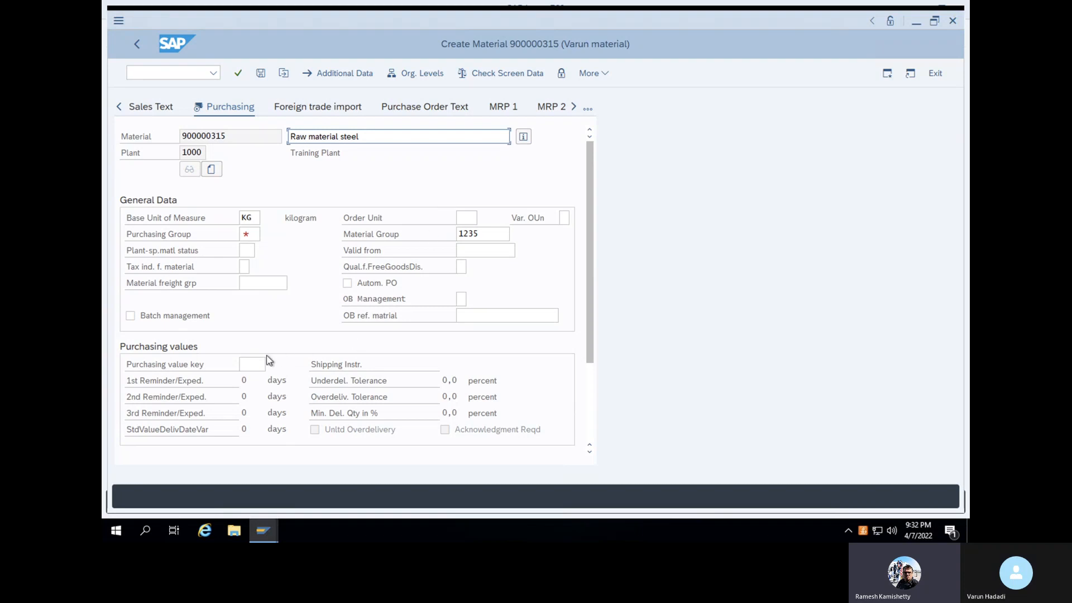
# Set purchasing group WAL and purchasing value key 2, then continue to Accounting 1
pyautogui.click(254, 364)
pyautogui.click(254, 235)
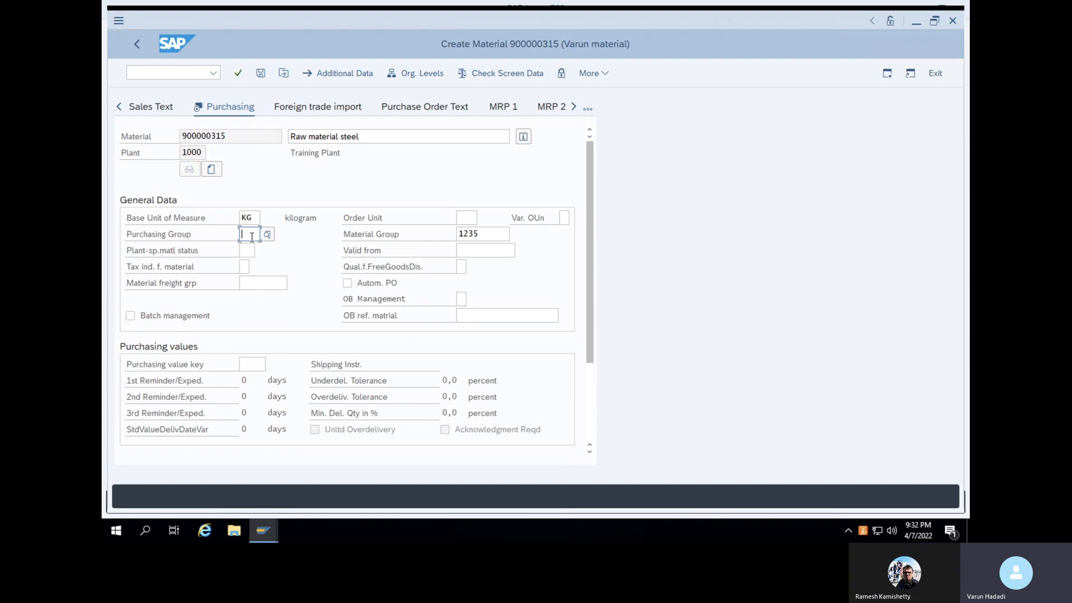
pyautogui.write('W')
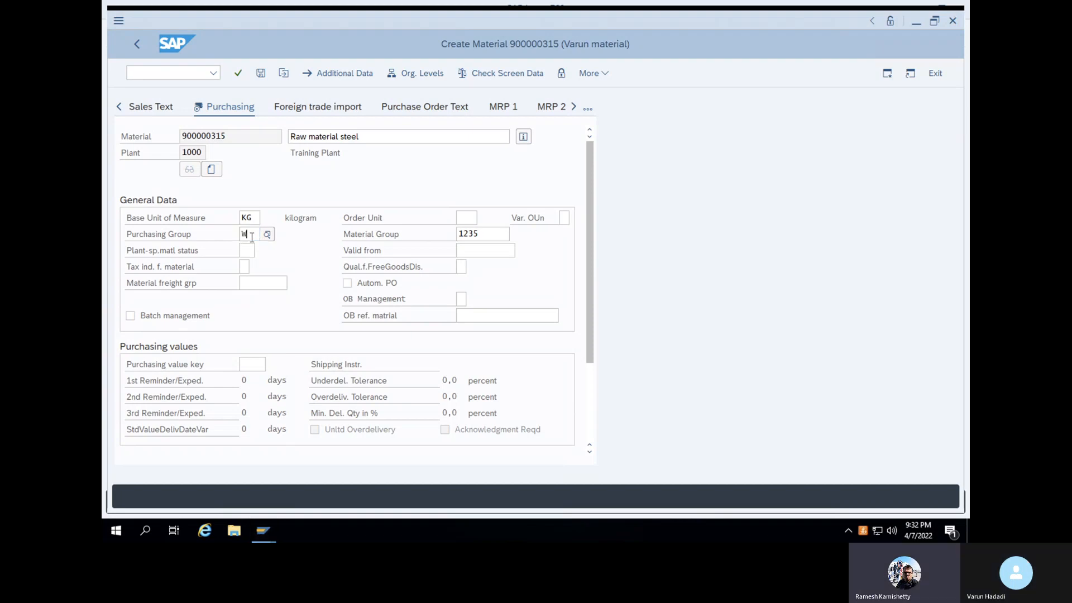
pyautogui.write('AL')
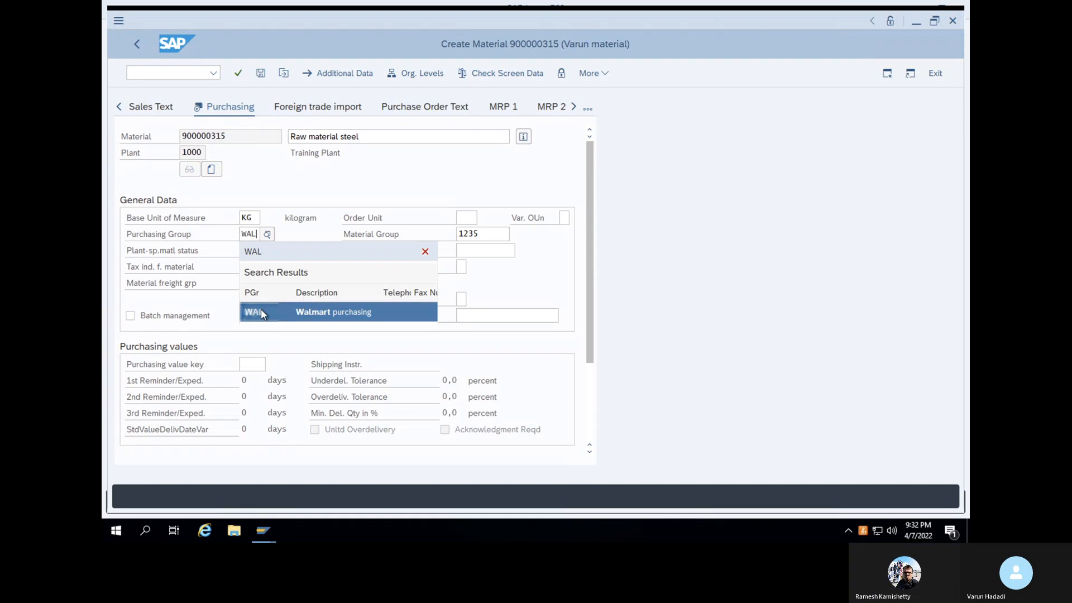
pyautogui.click(260, 309)
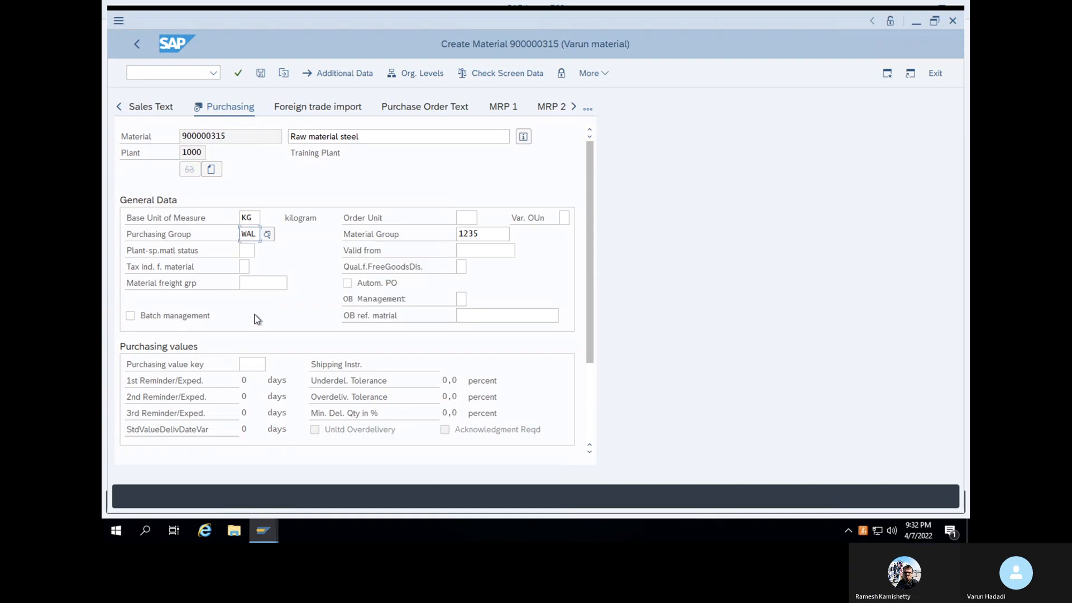
pyautogui.click(250, 363)
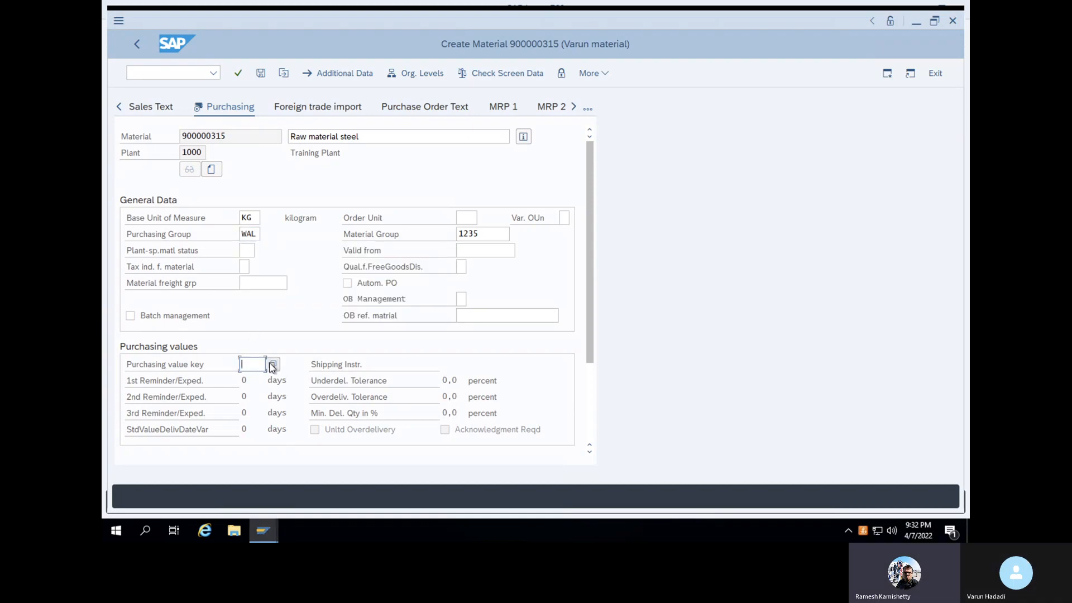
pyautogui.click(271, 366)
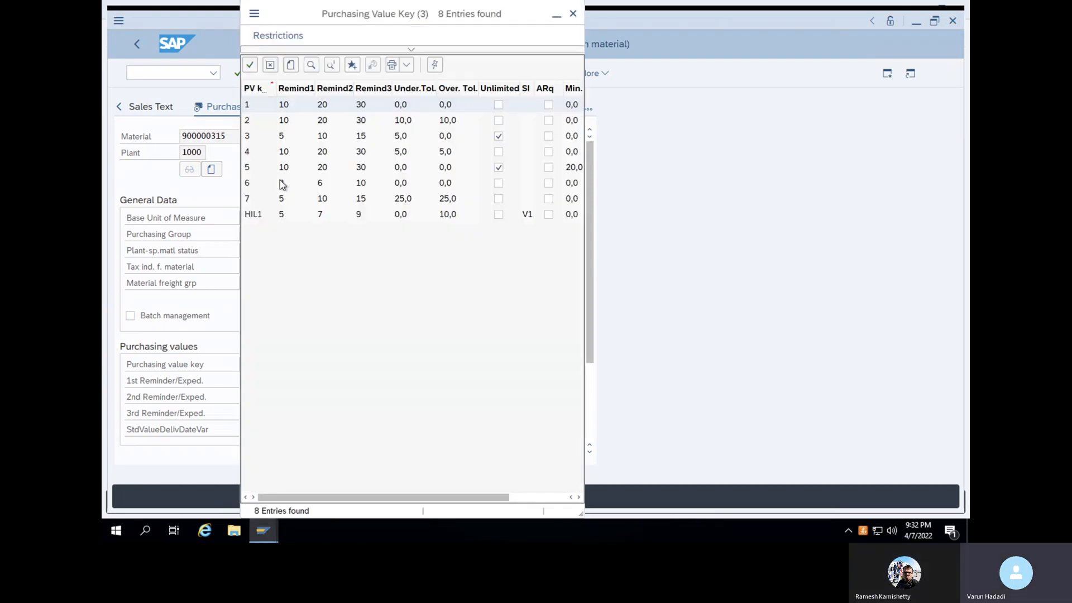
pyautogui.click(247, 123)
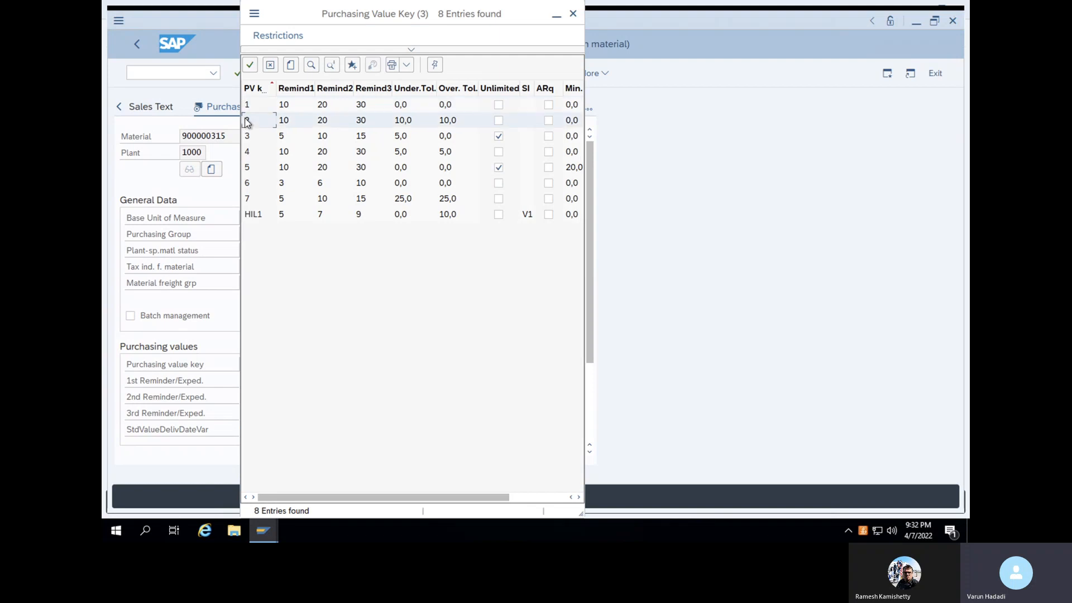
pyautogui.click(249, 67)
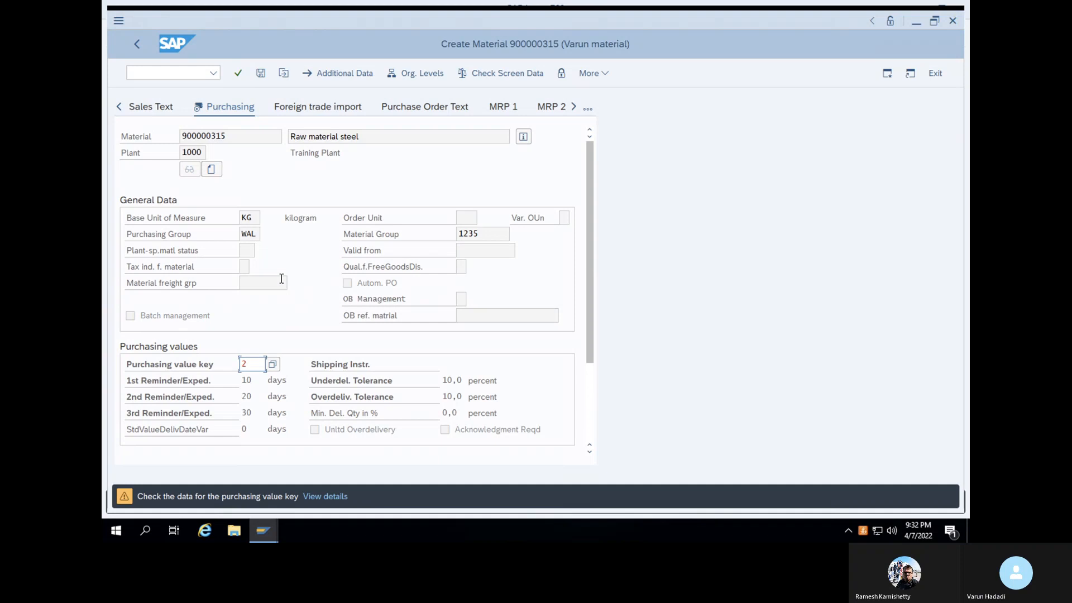
pyautogui.press('Return')
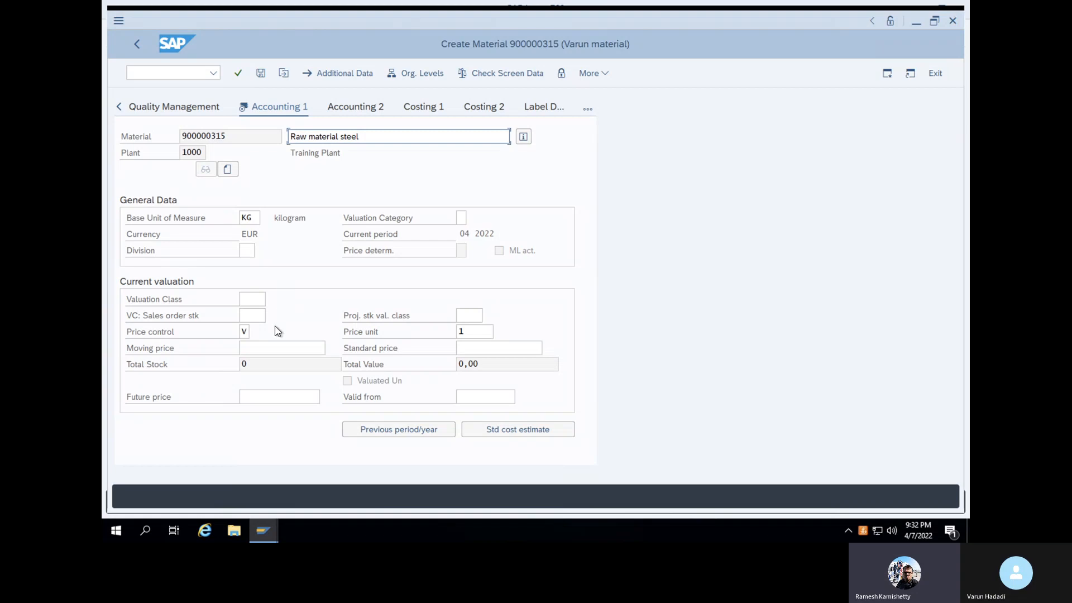
# Give the material valuation class 3000 and moving price 500, then save it as 900000315
pyautogui.click(260, 299)
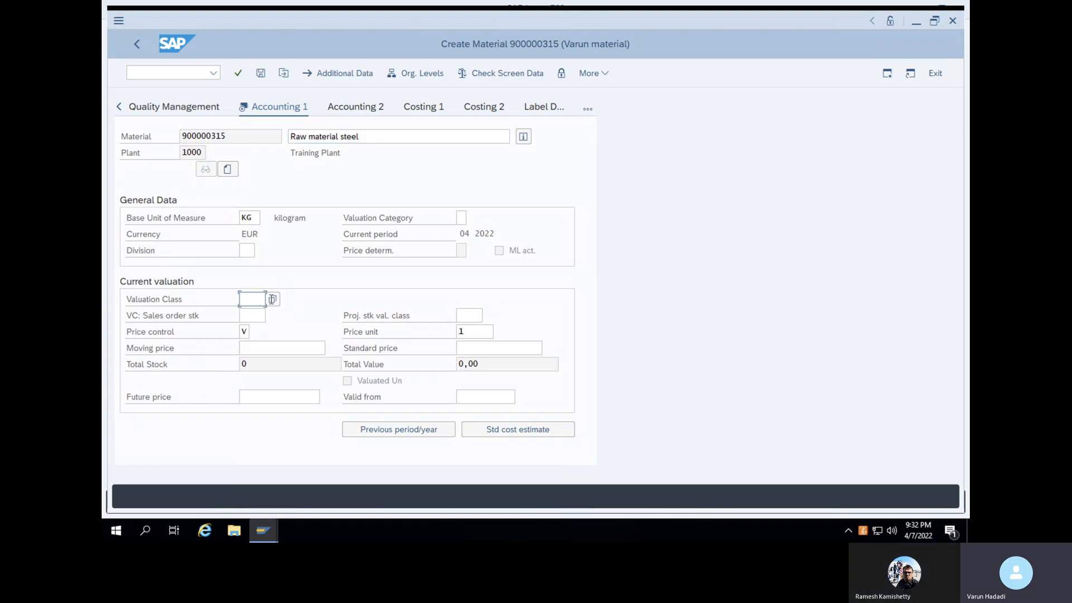
pyautogui.press('F4')
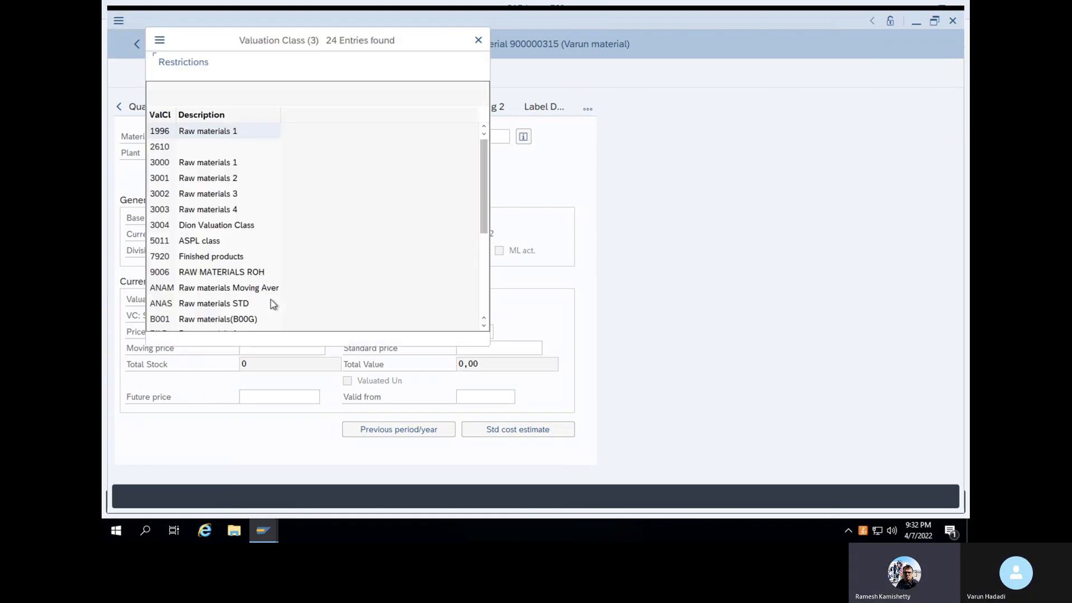
pyautogui.click(156, 165)
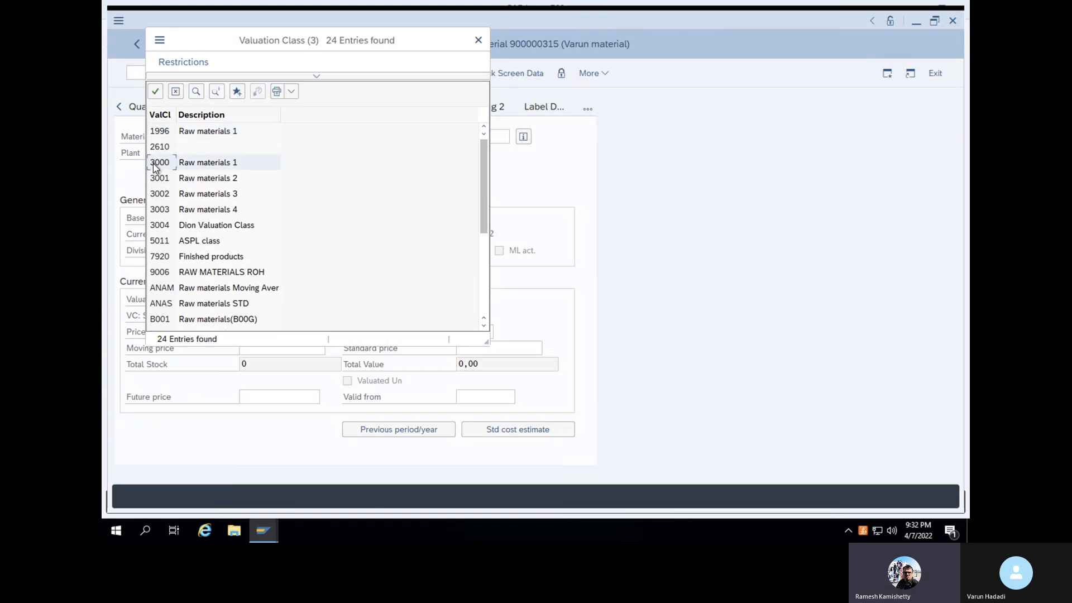
pyautogui.click(156, 94)
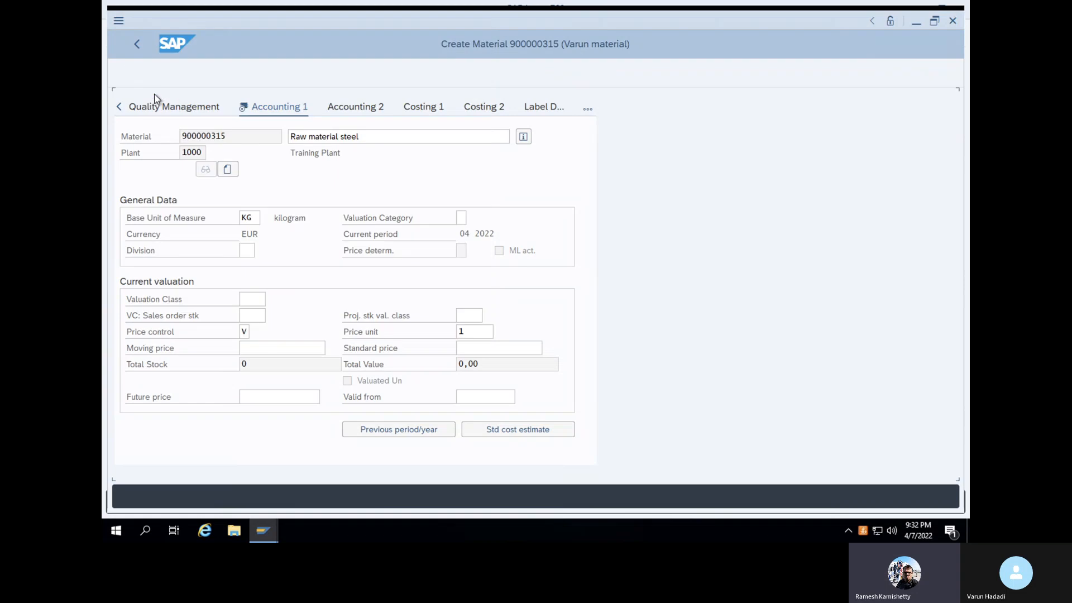
pyautogui.click(264, 345)
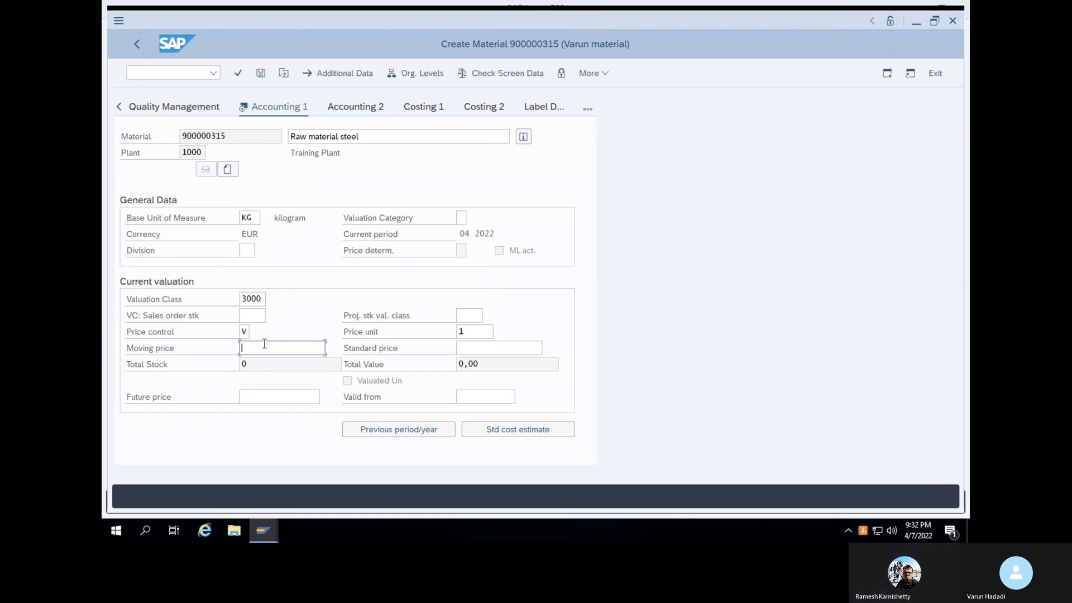
pyautogui.write('500')
pyautogui.press('Return')
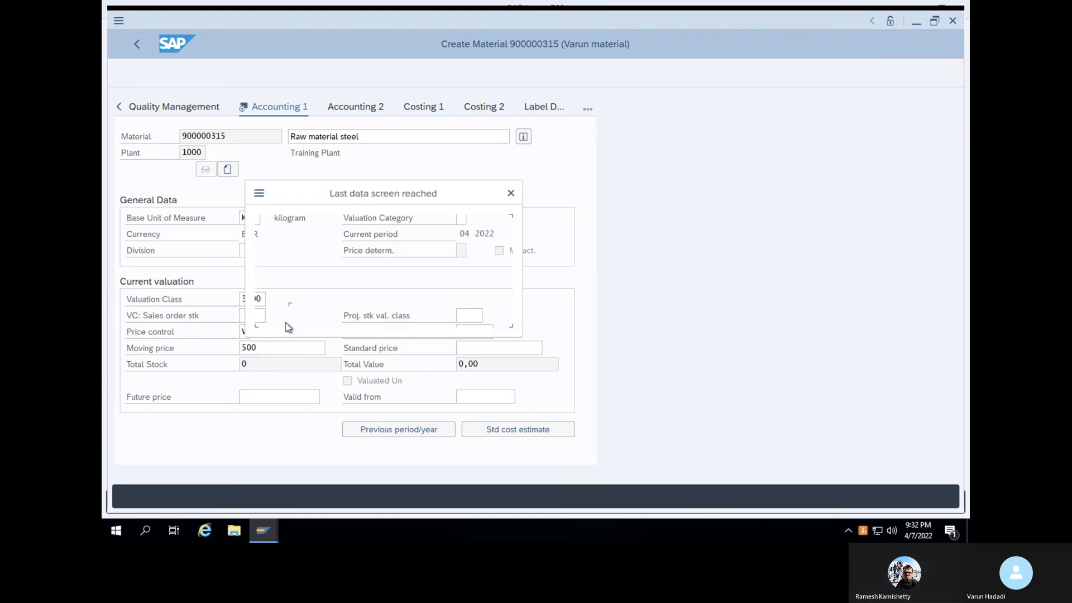
pyautogui.click(310, 314)
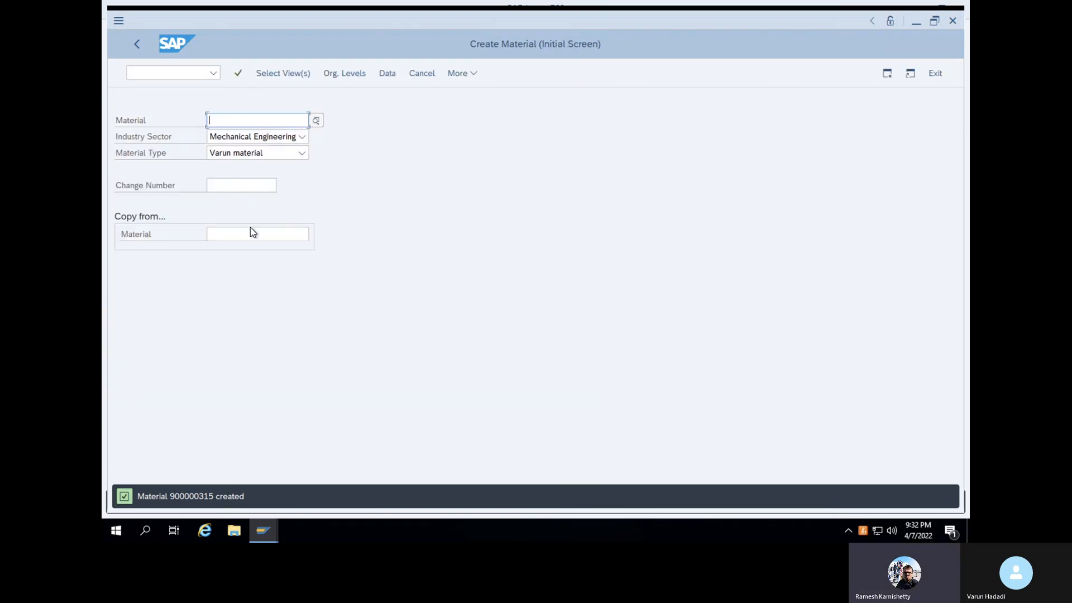
# Switch to the MM60 materials list report via /n
pyautogui.click(162, 73)
pyautogui.write('/n')
pyautogui.press('Return')
pyautogui.write('MM60')
pyautogui.press('Return')
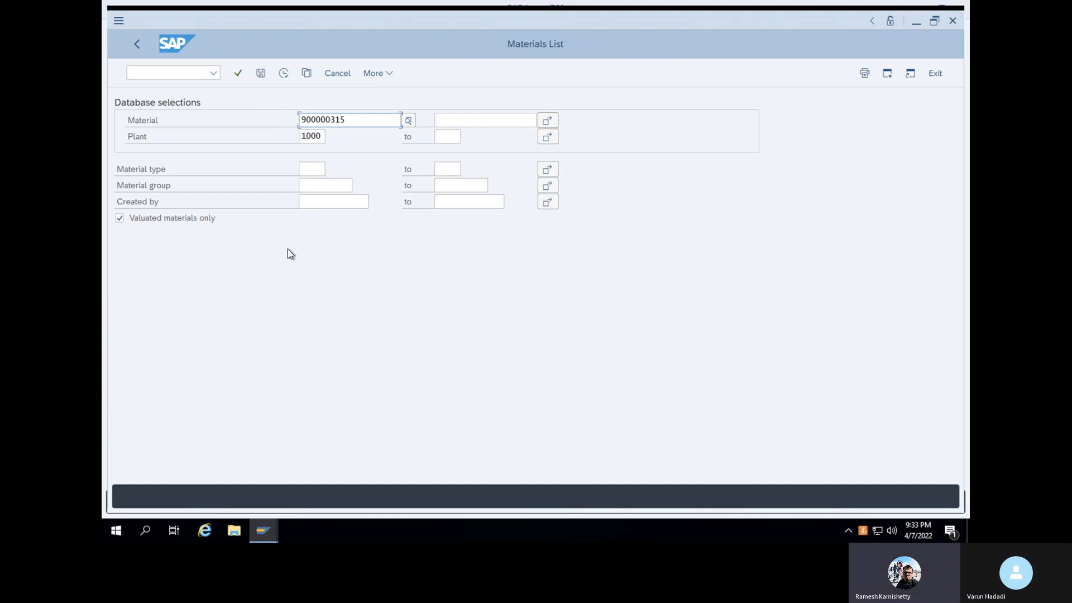
# Run the materials list for material 900000315 in plant 1000, showing class 3000 and price 500
pyautogui.click(261, 76)
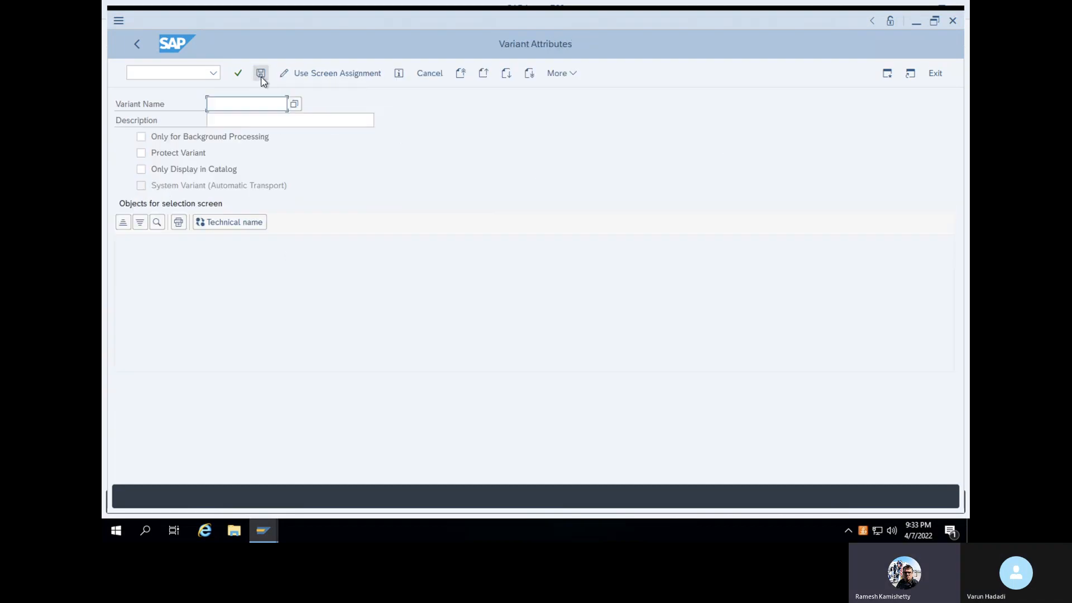
pyautogui.click(135, 49)
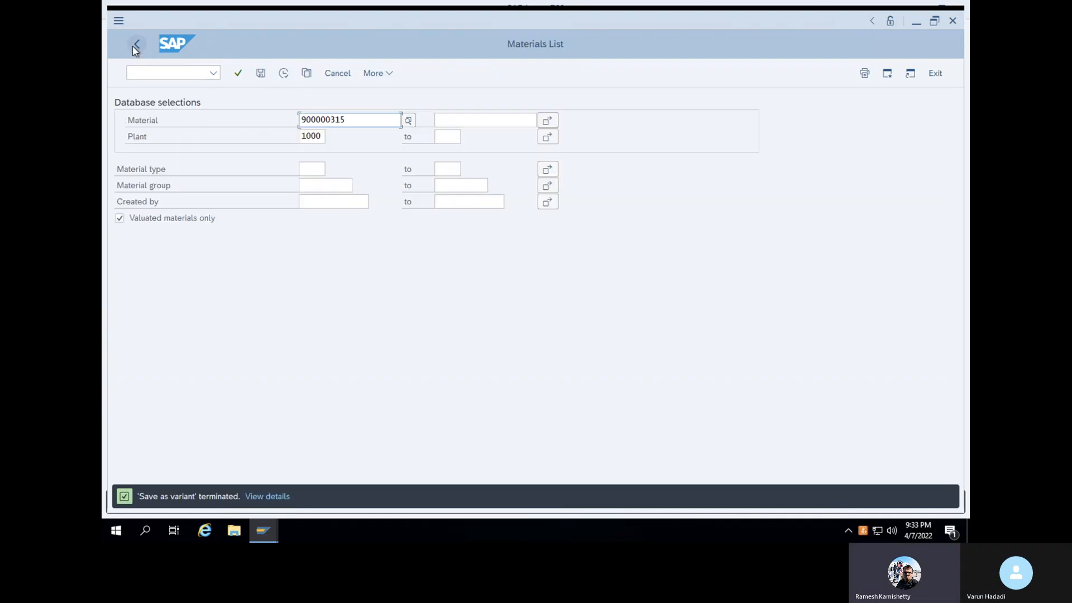
pyautogui.click(284, 74)
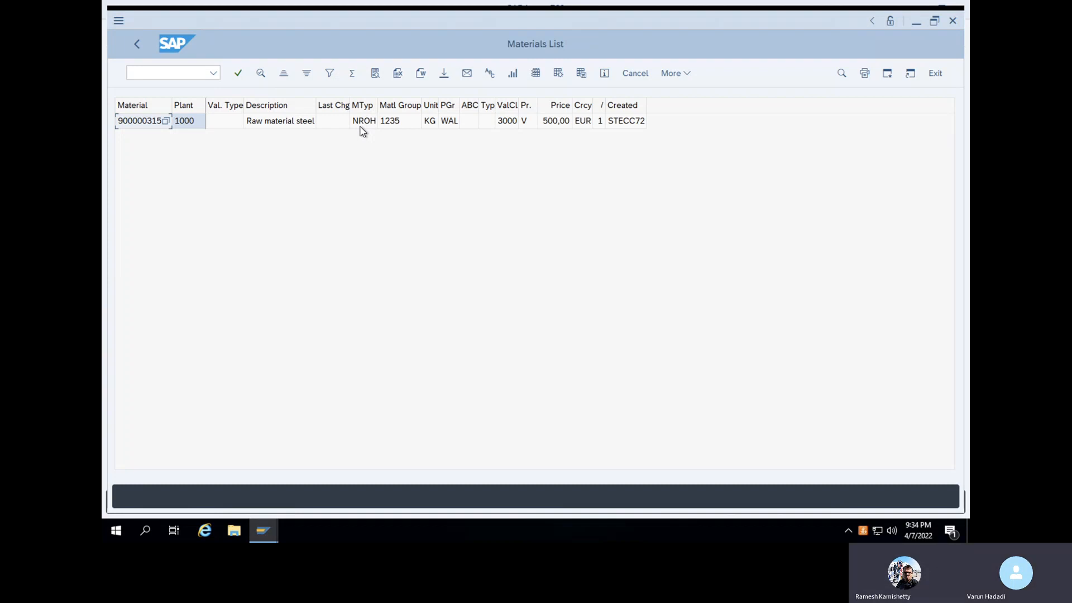
pyautogui.click(193, 71)
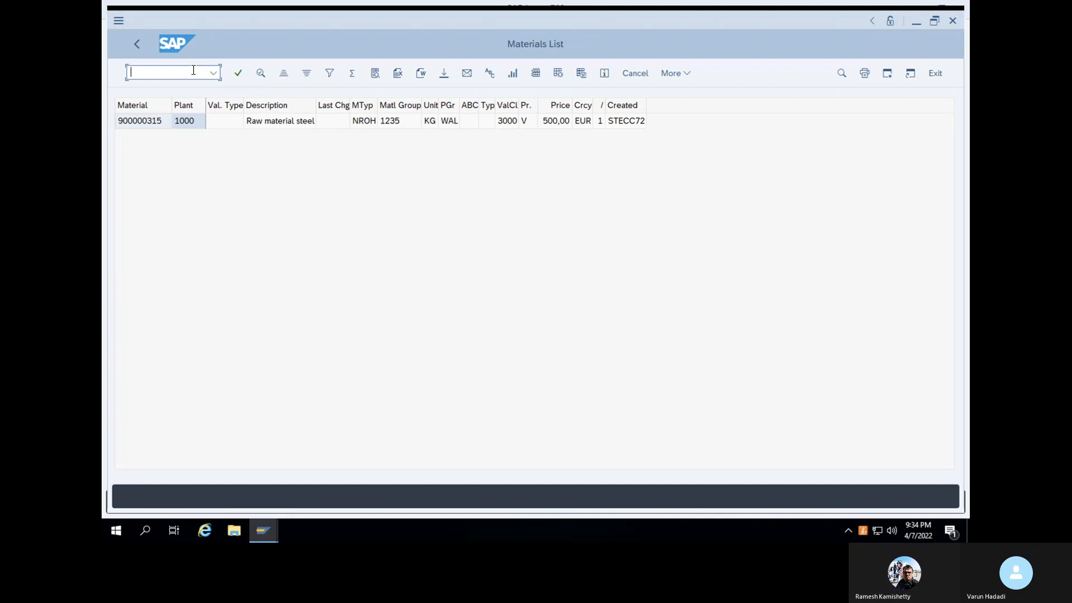
# Switch to transaction OMSF and start New Entries in the Material Groups table
pyautogui.write('/n')
pyautogui.press('Return')
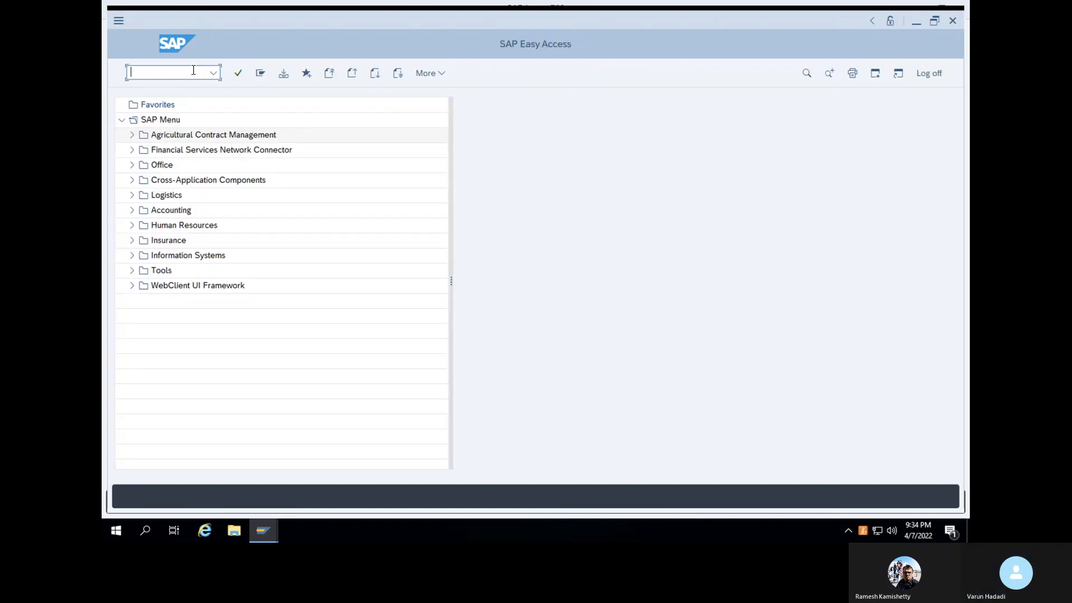
pyautogui.write('OMSF')
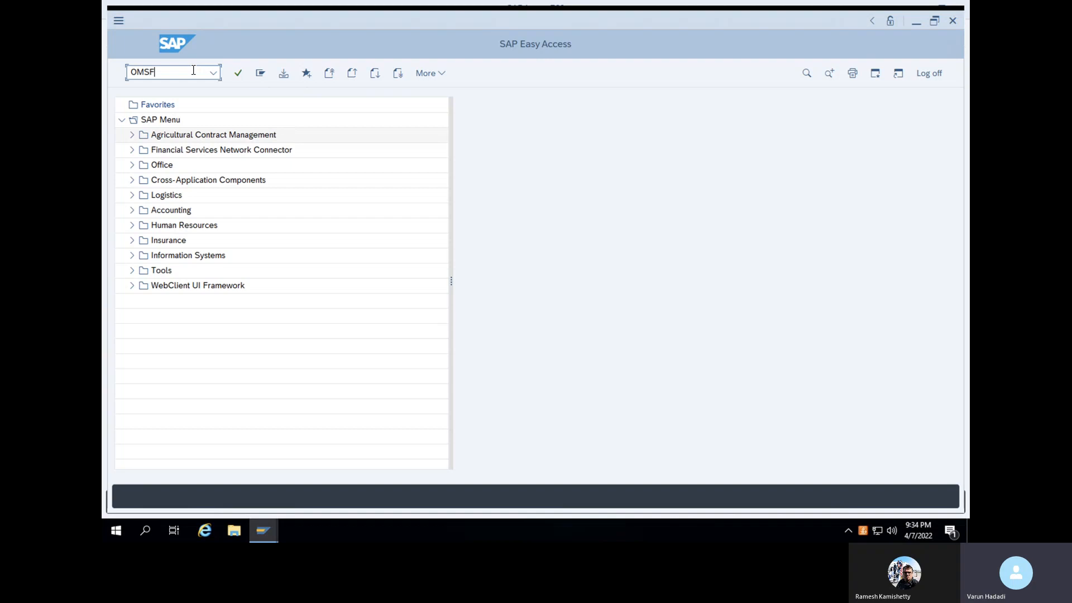
pyautogui.press('Return')
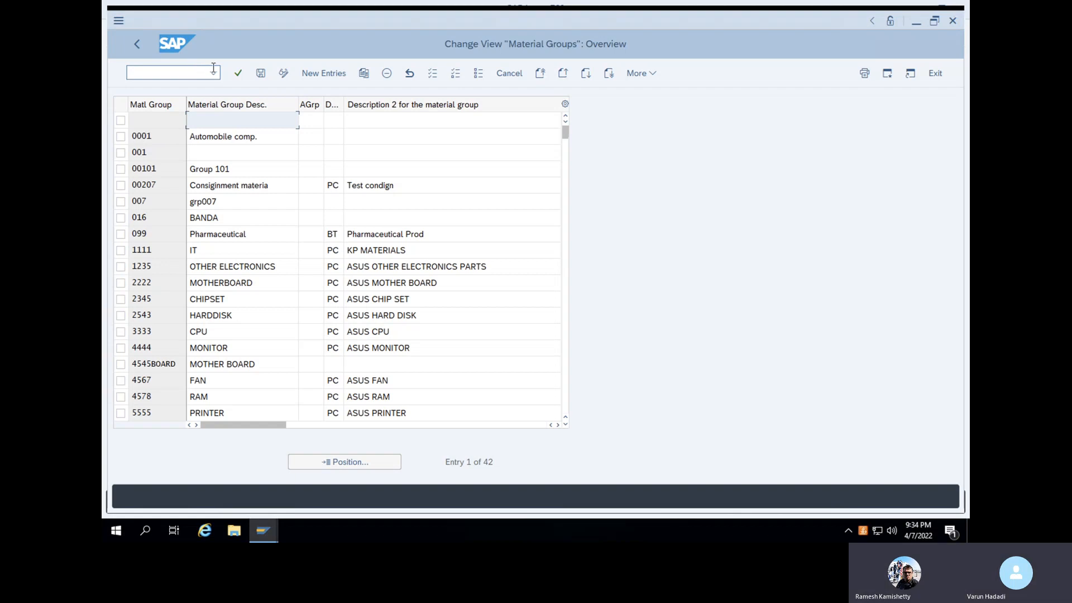
pyautogui.click(324, 73)
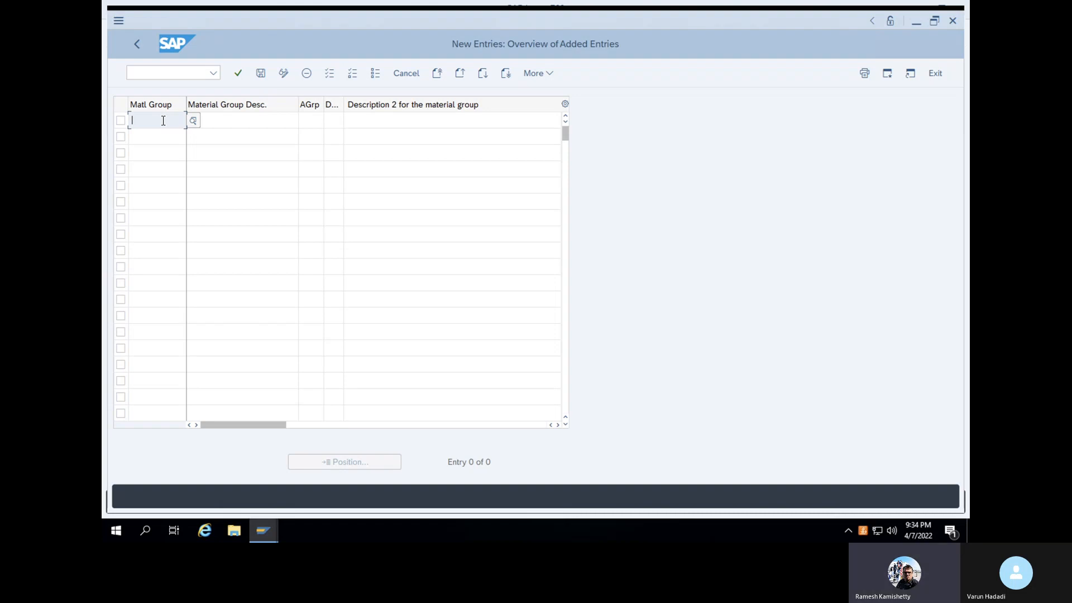
# Enter a corrected material group code and its description, then save the new entry
pyautogui.write('VAR')
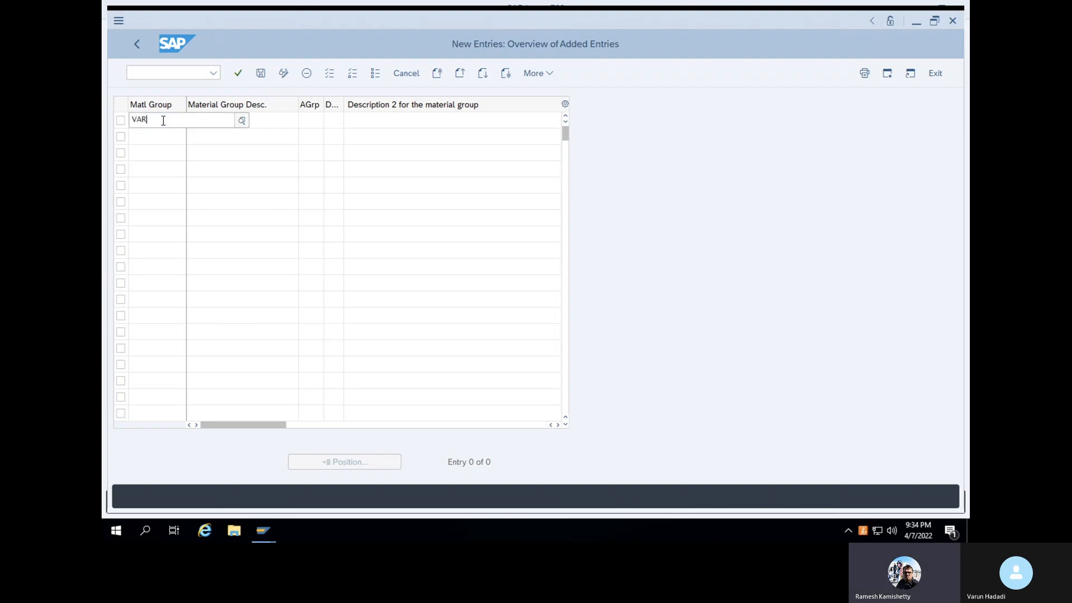
pyautogui.write('UN')
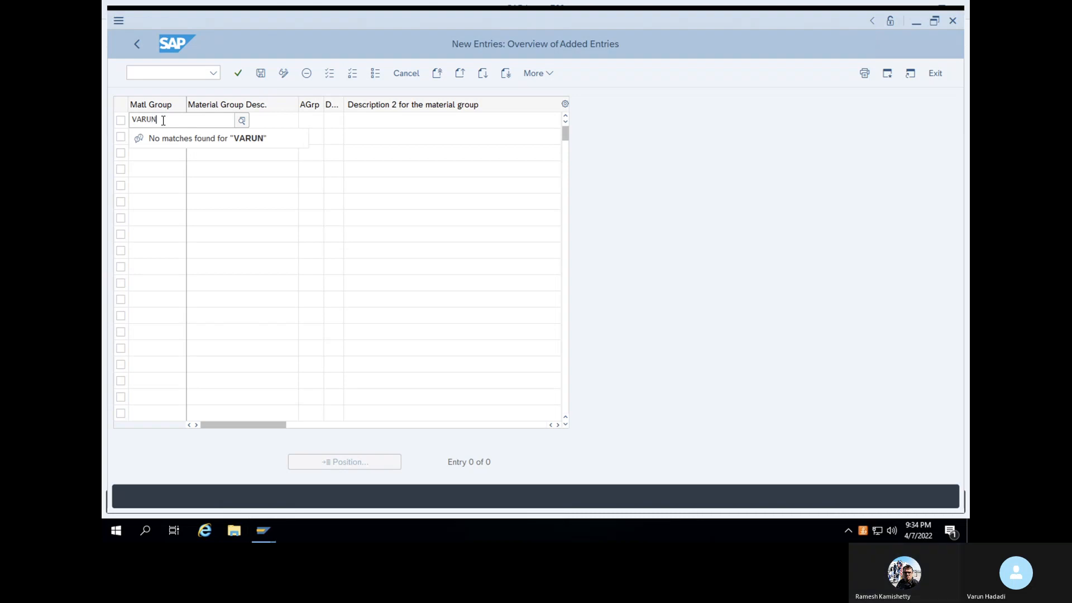
pyautogui.write('GRO')
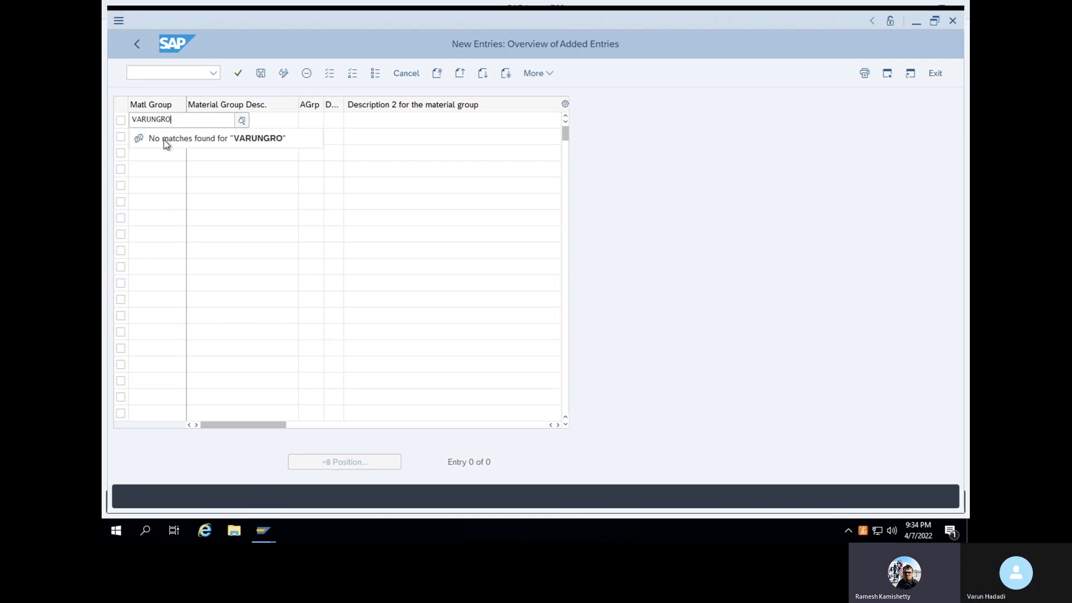
pyautogui.press('BackSpace')
pyautogui.press('BackSpace')
pyautogui.press('BackSpace')
pyautogui.press('BackSpace')
pyautogui.press('BackSpace')
pyautogui.press('BackSpace')
pyautogui.press('BackSpace')
pyautogui.press('BackSpace')
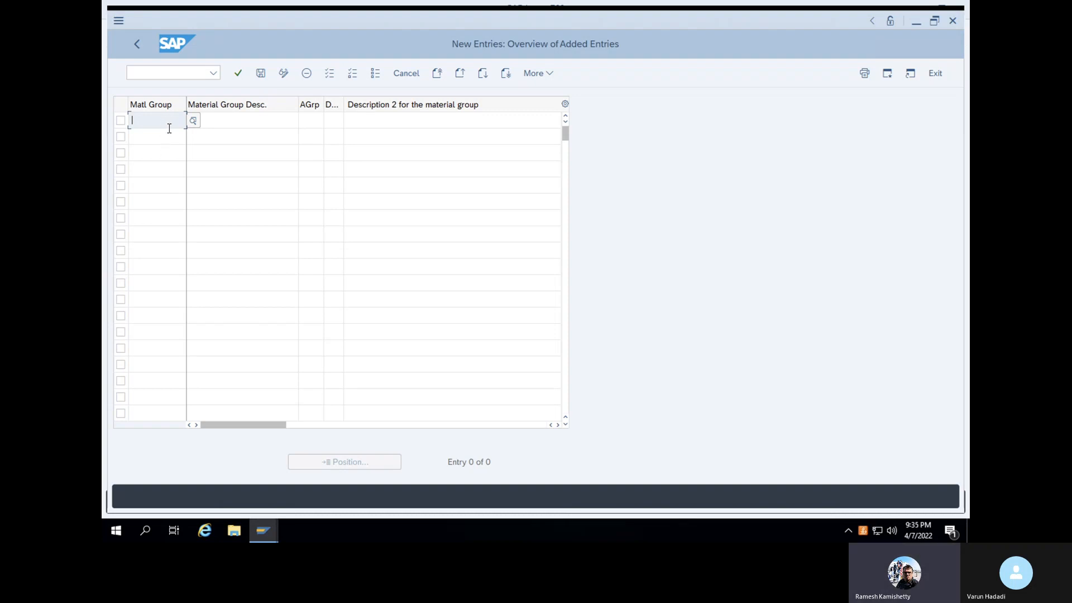
pyautogui.write('VAR')
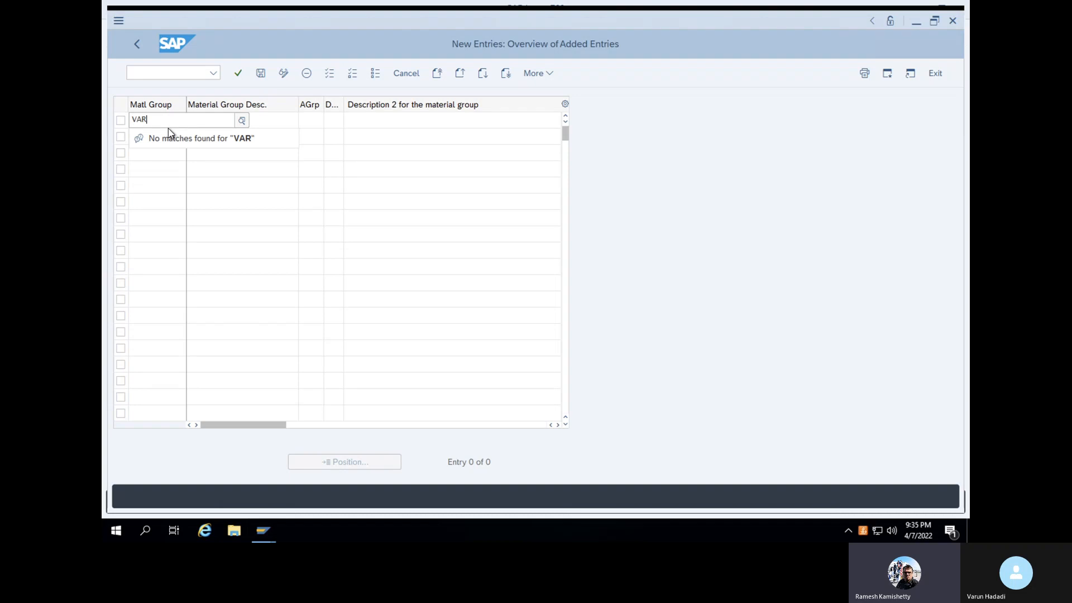
pyautogui.write('UN')
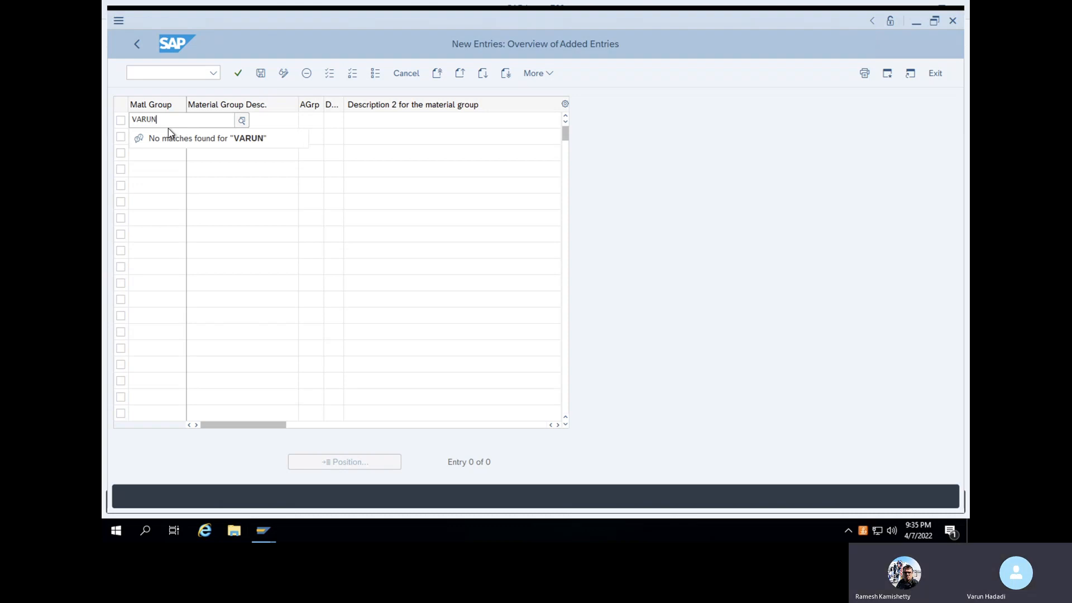
pyautogui.click(280, 119)
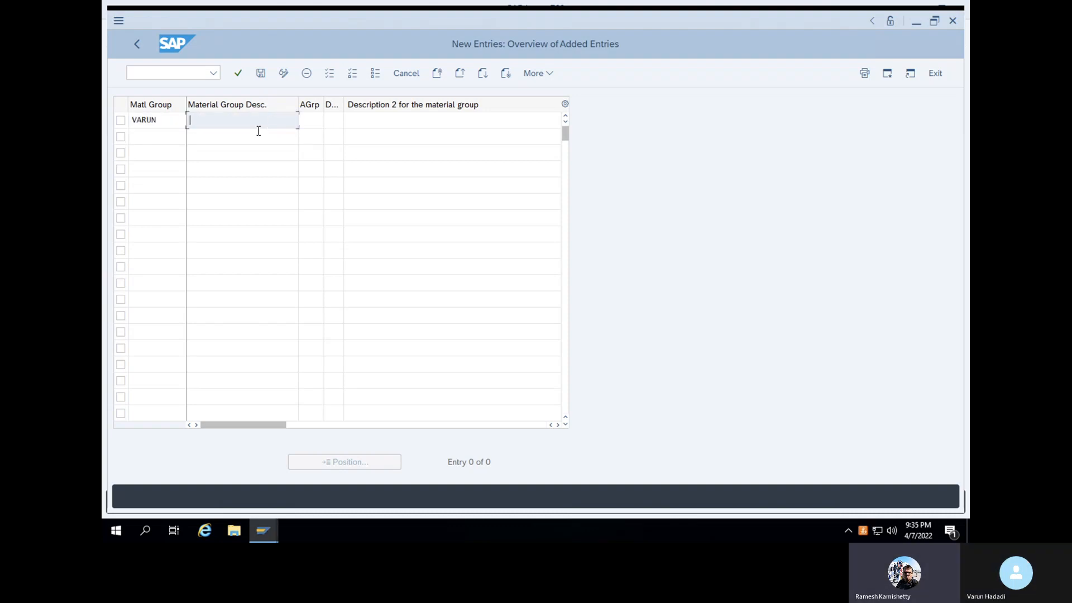
pyautogui.write('V')
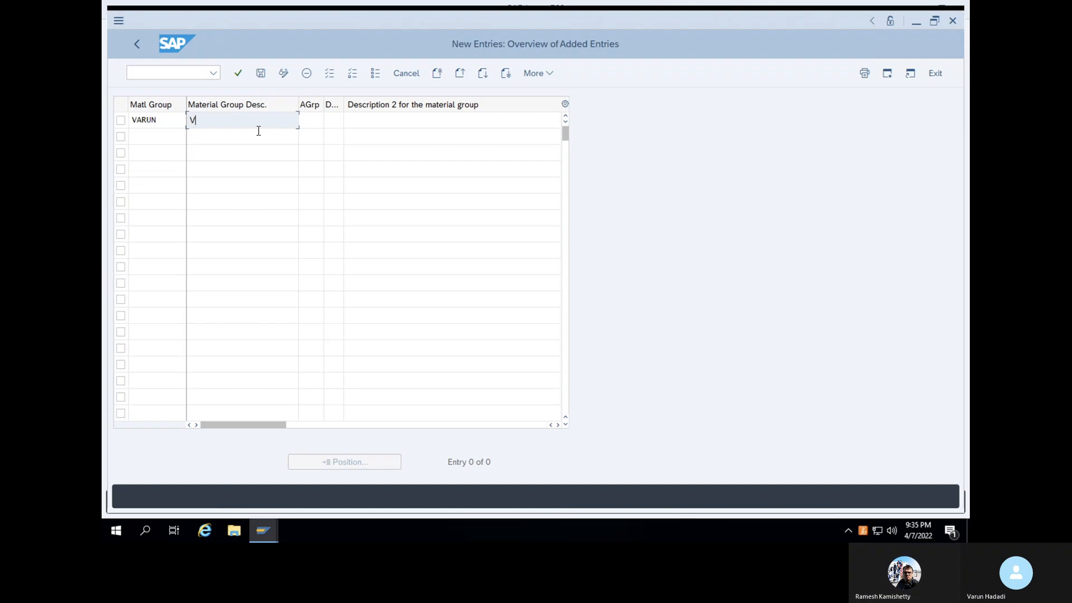
pyautogui.write('arun M')
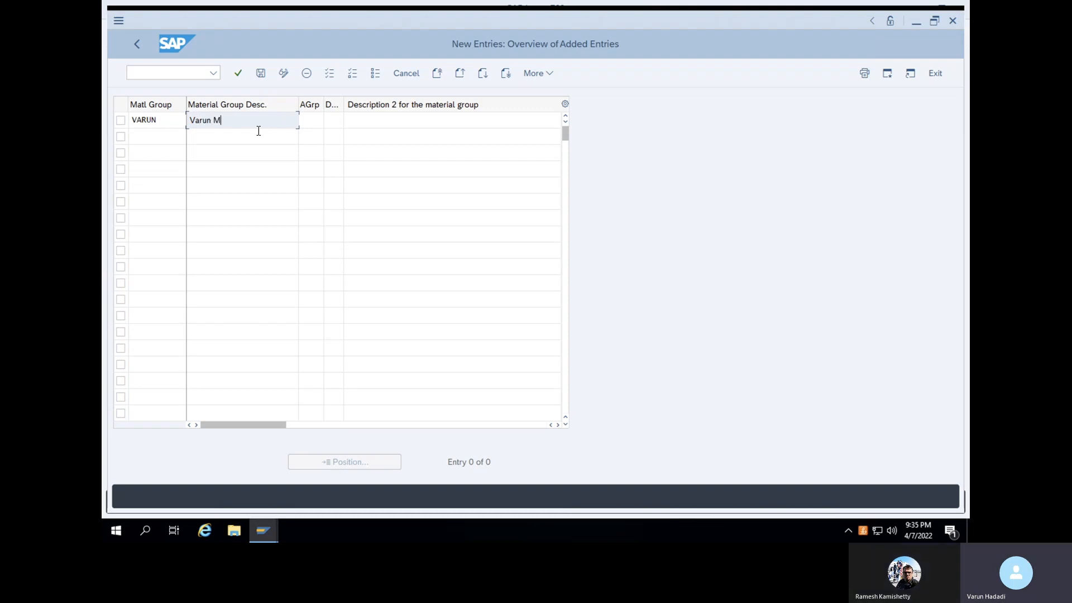
pyautogui.write('aterial ')
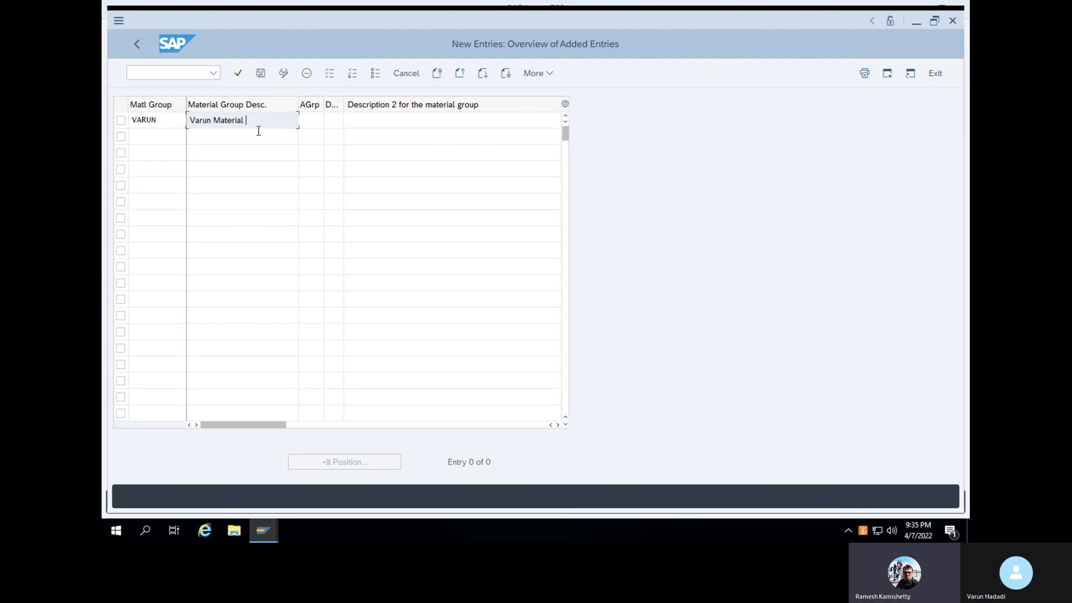
pyautogui.write('group')
pyautogui.click(302, 122)
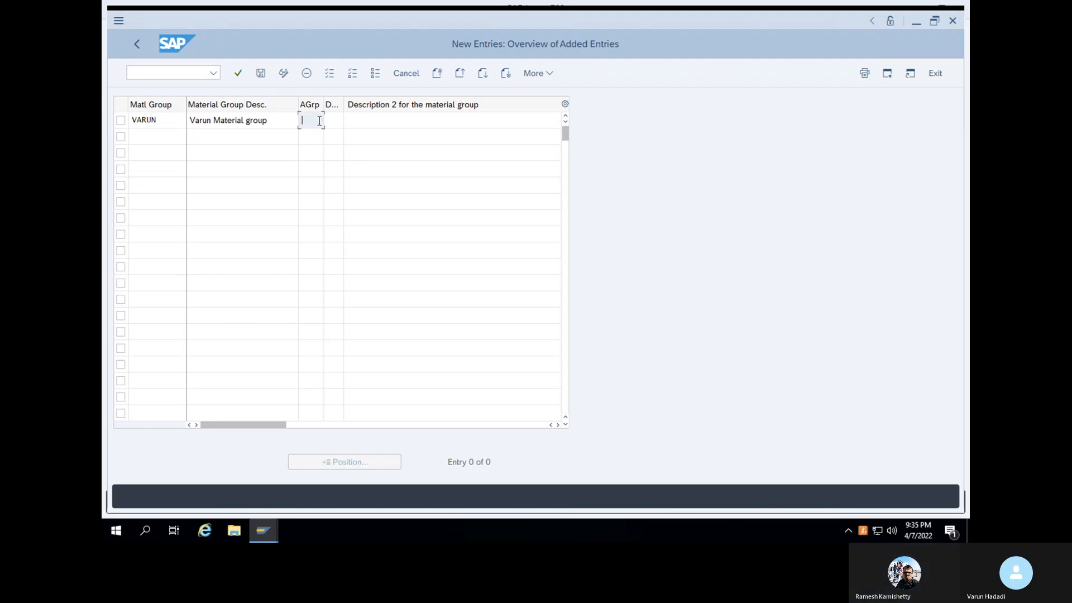
pyautogui.click(261, 73)
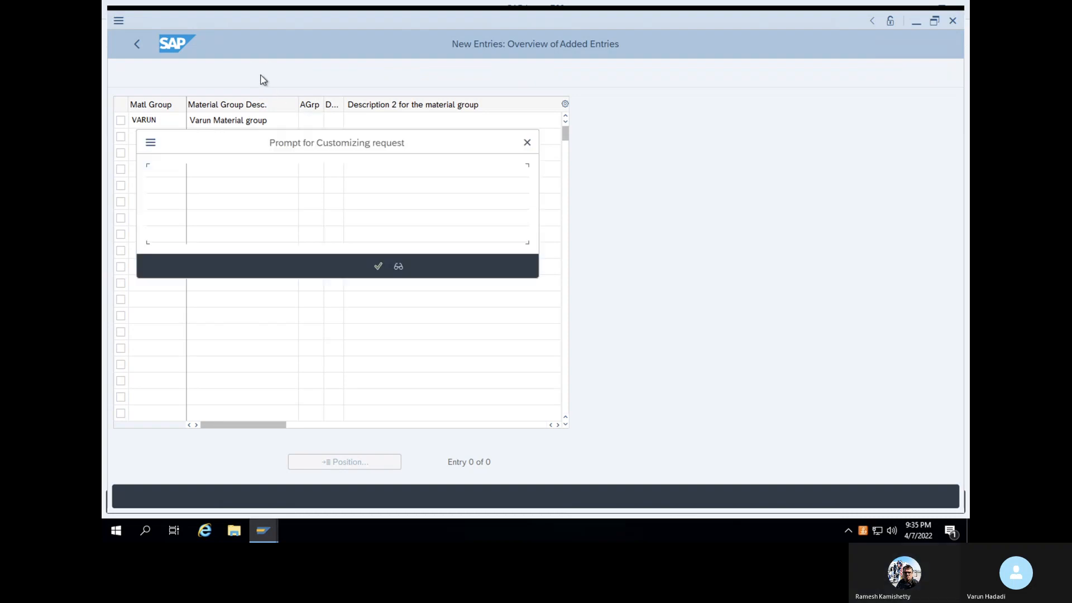
# Accept the Customizing request prompt so the material group shows 'Data was saved'
pyautogui.click(378, 267)
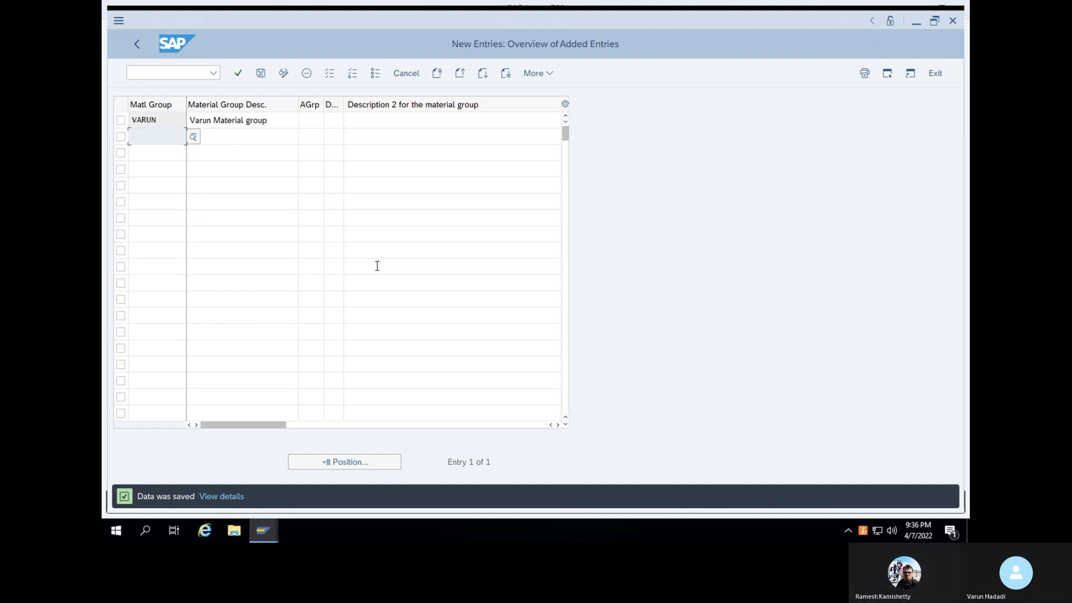
pyautogui.click(178, 76)
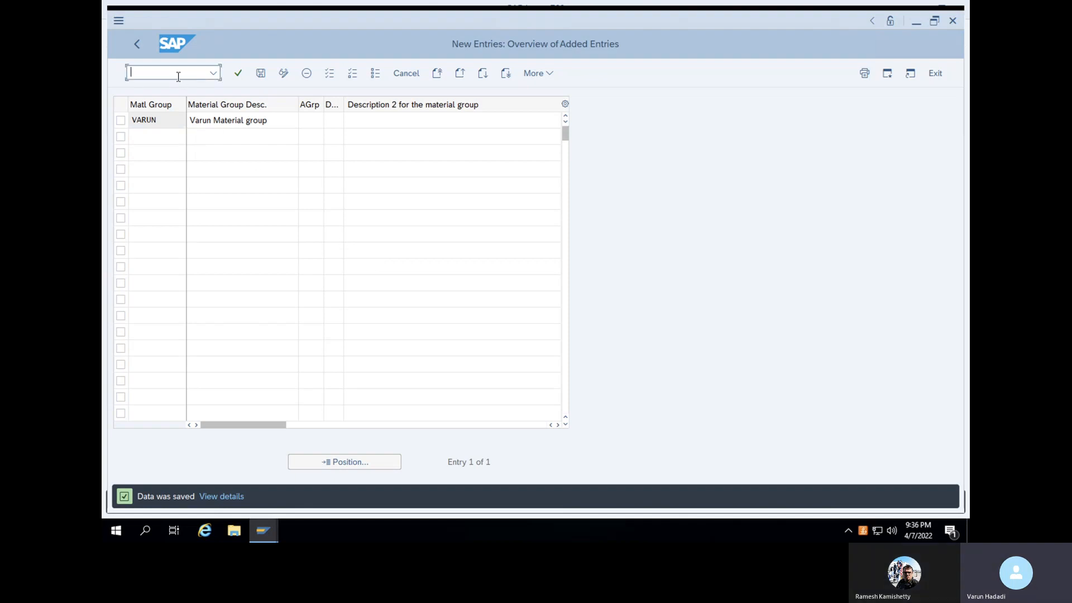
# Switch to MM01 and proceed to view selection for a Mechanical Engineering material
pyautogui.write('/n')
pyautogui.press('Return')
pyautogui.write('mm01')
pyautogui.press('Return')
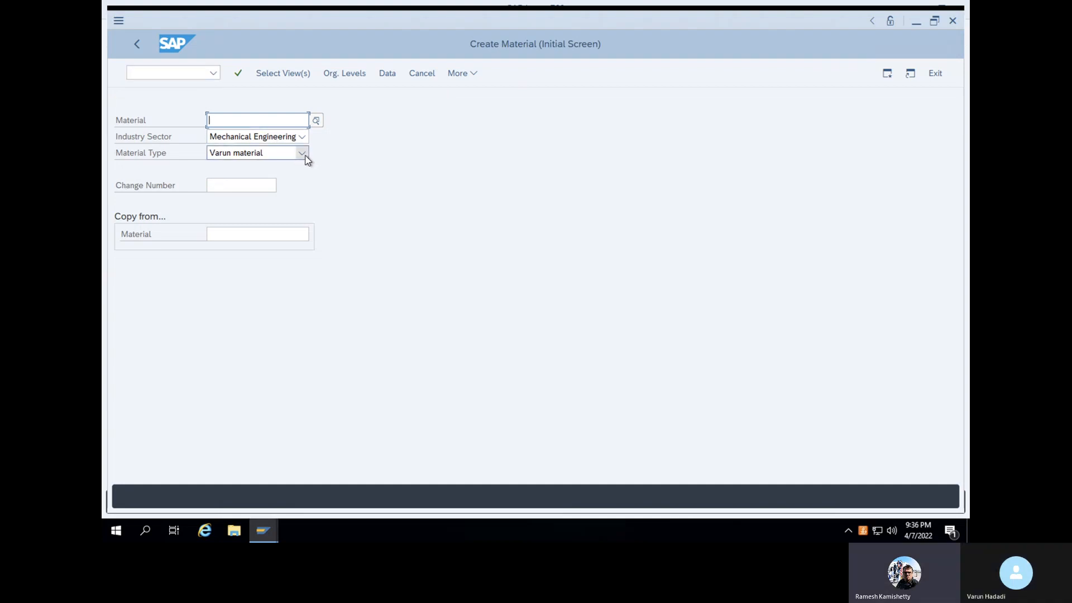
pyautogui.click(238, 73)
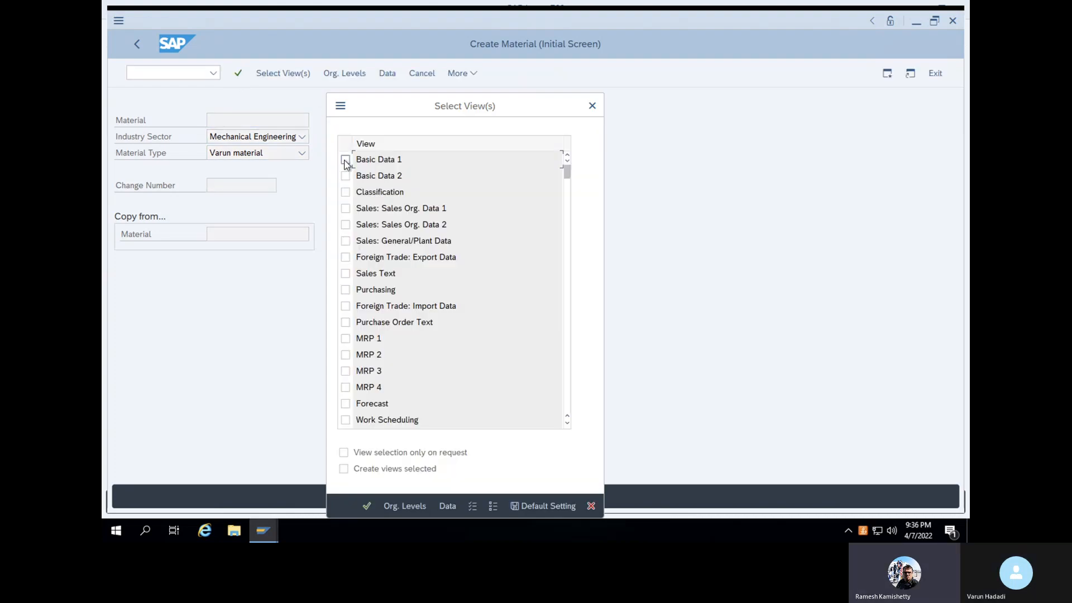
# Add the Purchasing and Accounting 1 views and confirm the organizational levels
pyautogui.click(345, 289)
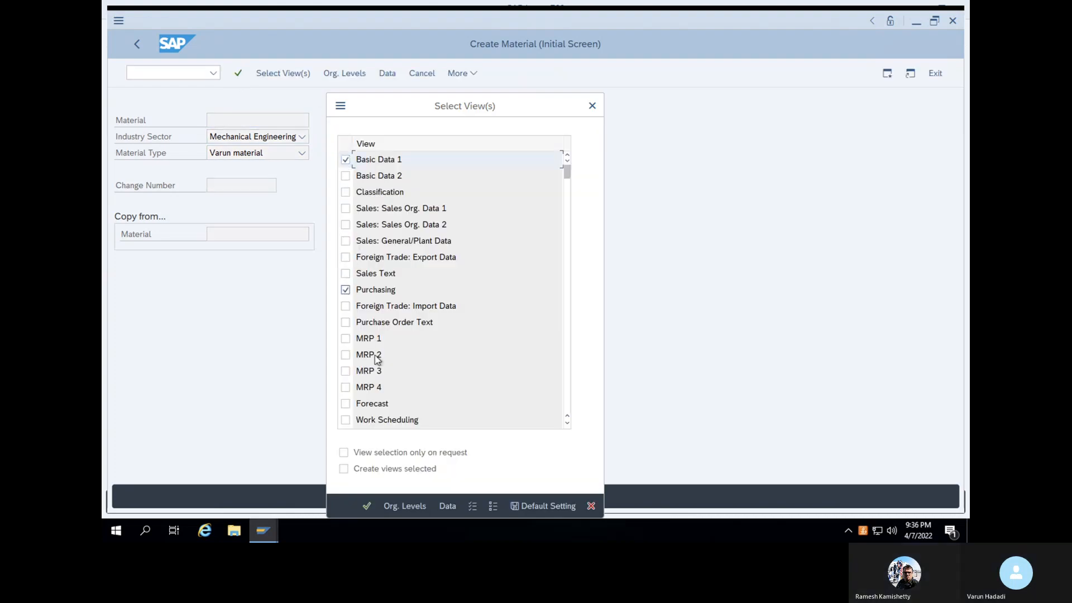
pyautogui.scroll(-7, 375, 355)
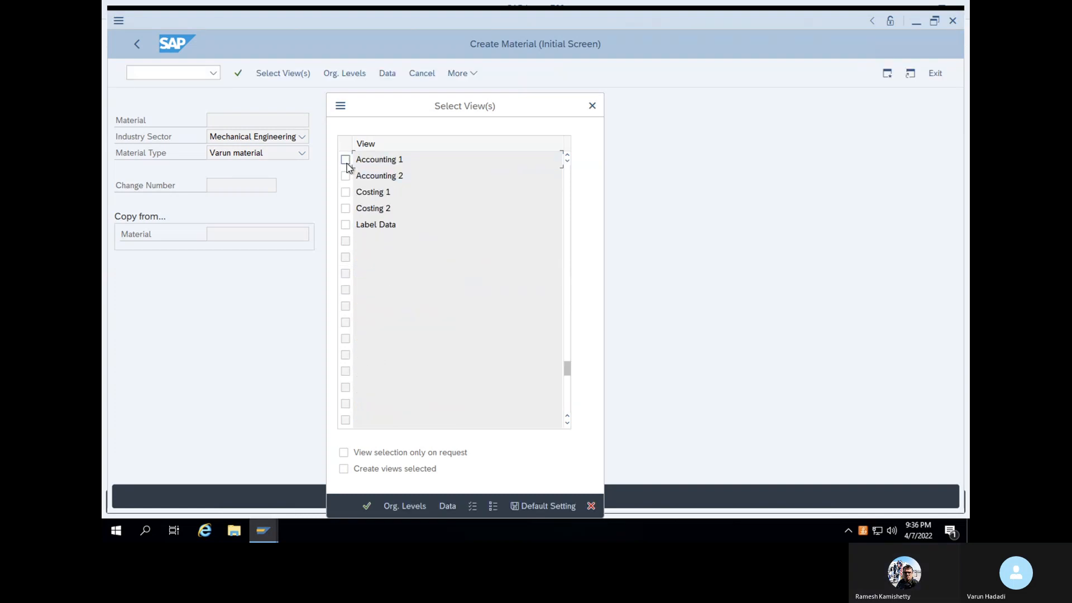
pyautogui.click(347, 162)
pyautogui.press('Return')
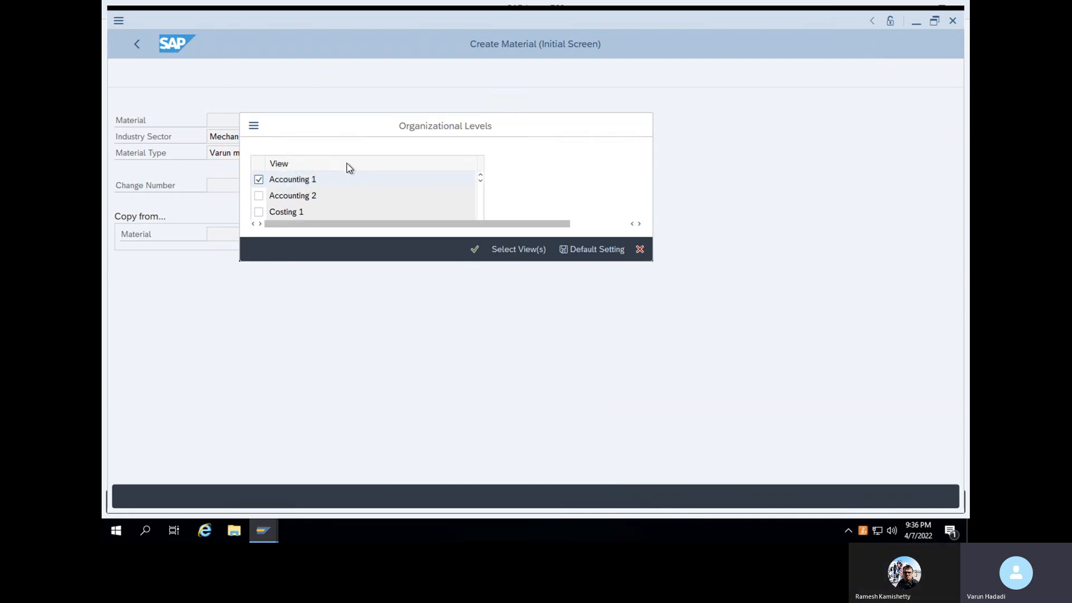
pyautogui.click(479, 249)
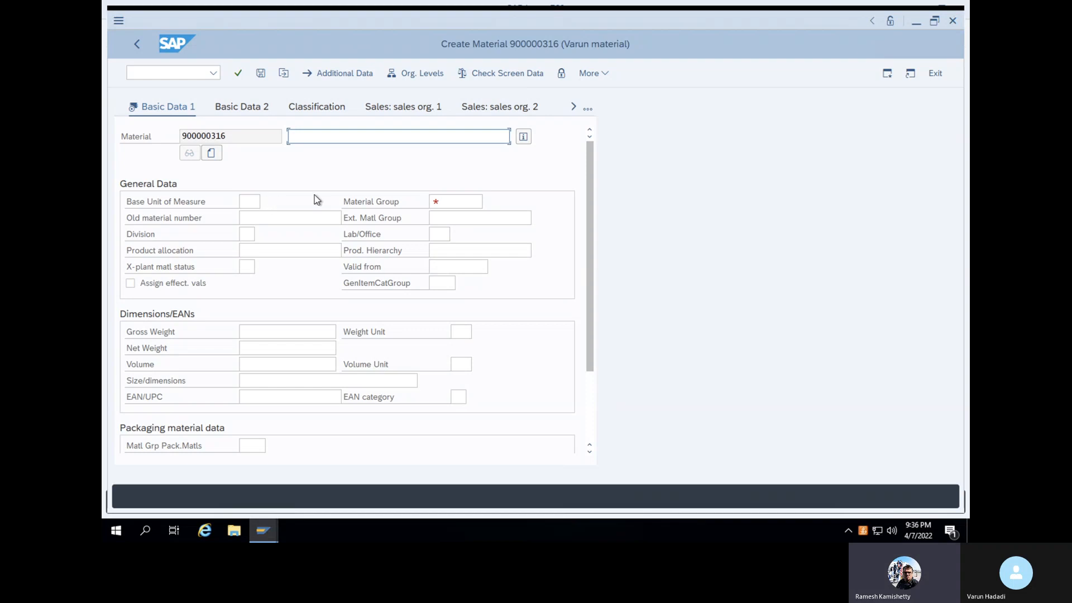
# Enter base unit kg, description 'Aluminium' and the newly created material group, then confirm
pyautogui.click(244, 202)
pyautogui.write('kg')
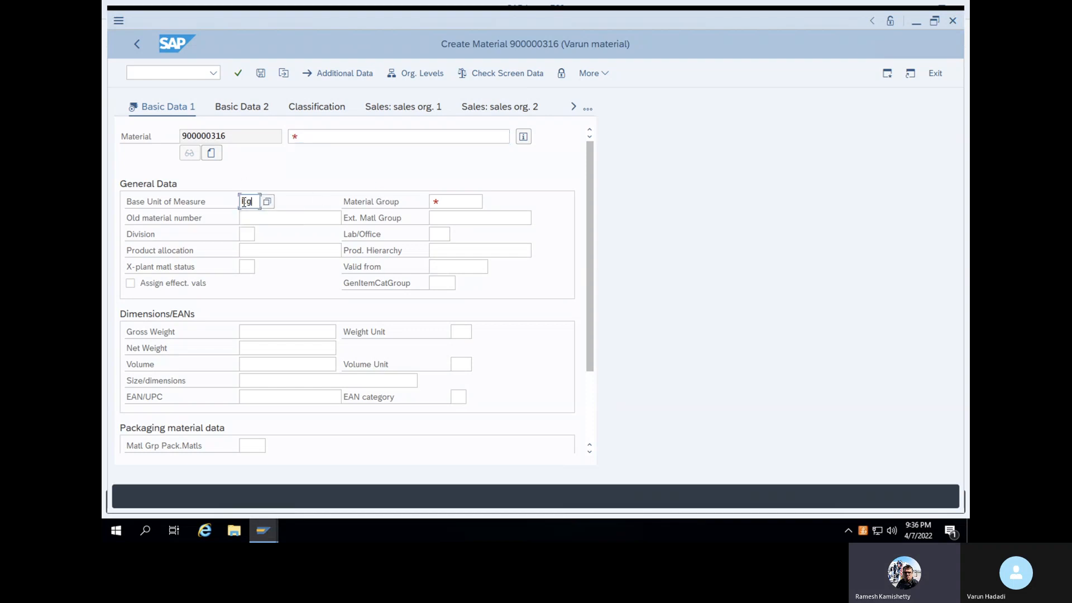
pyautogui.click(336, 135)
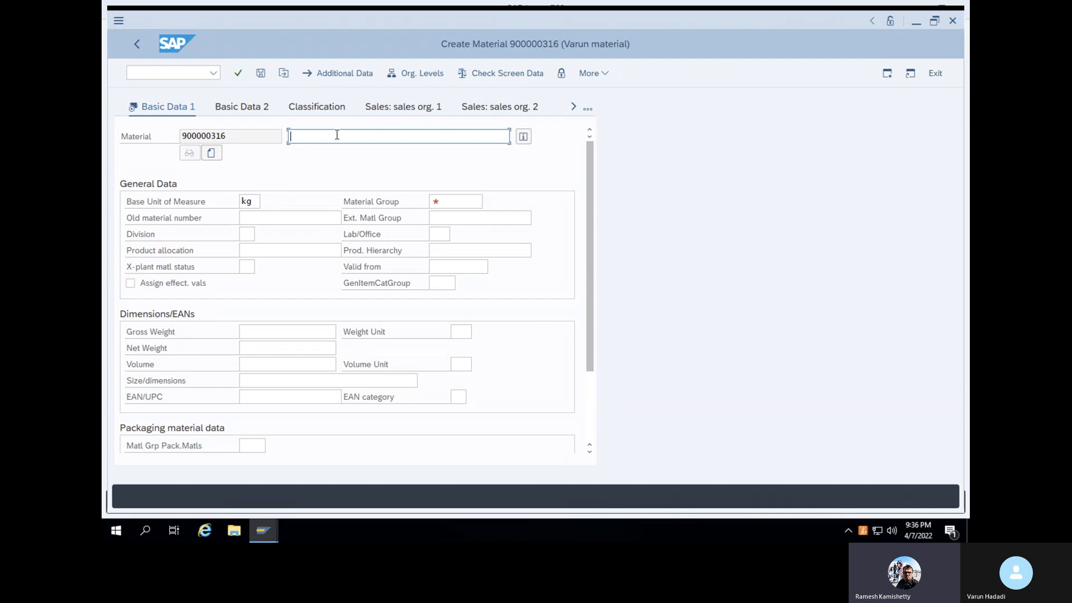
pyautogui.write('Aluminium')
pyautogui.click(453, 201)
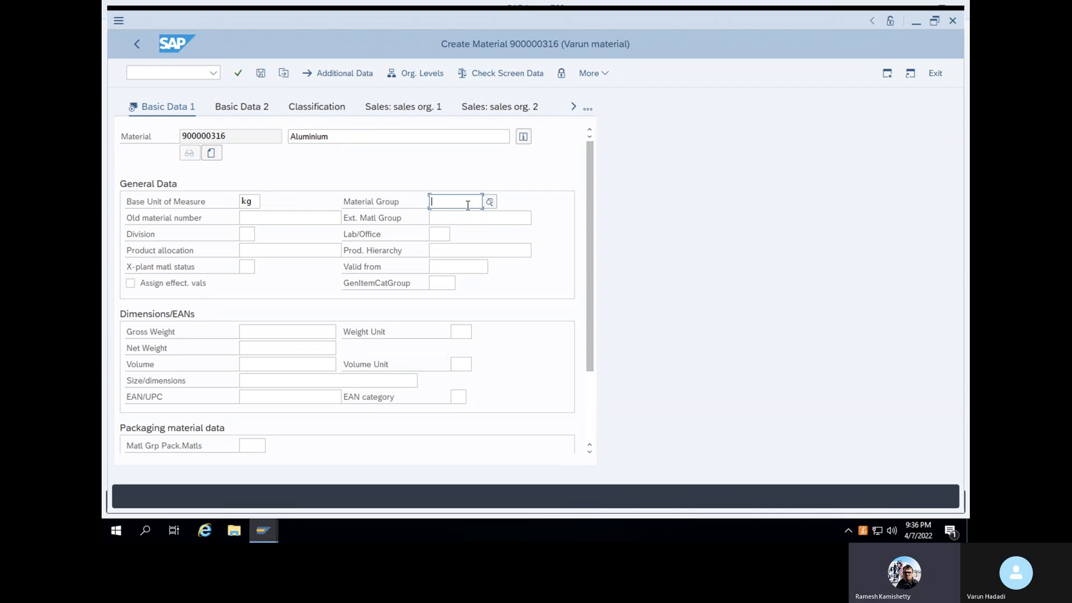
pyautogui.write('VAR')
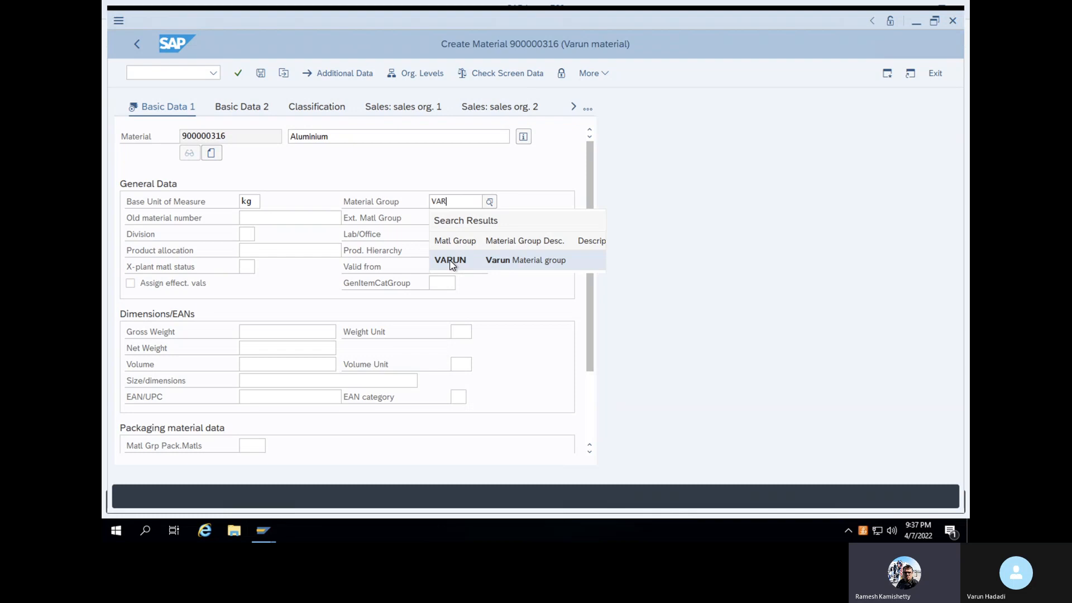
pyautogui.click(451, 261)
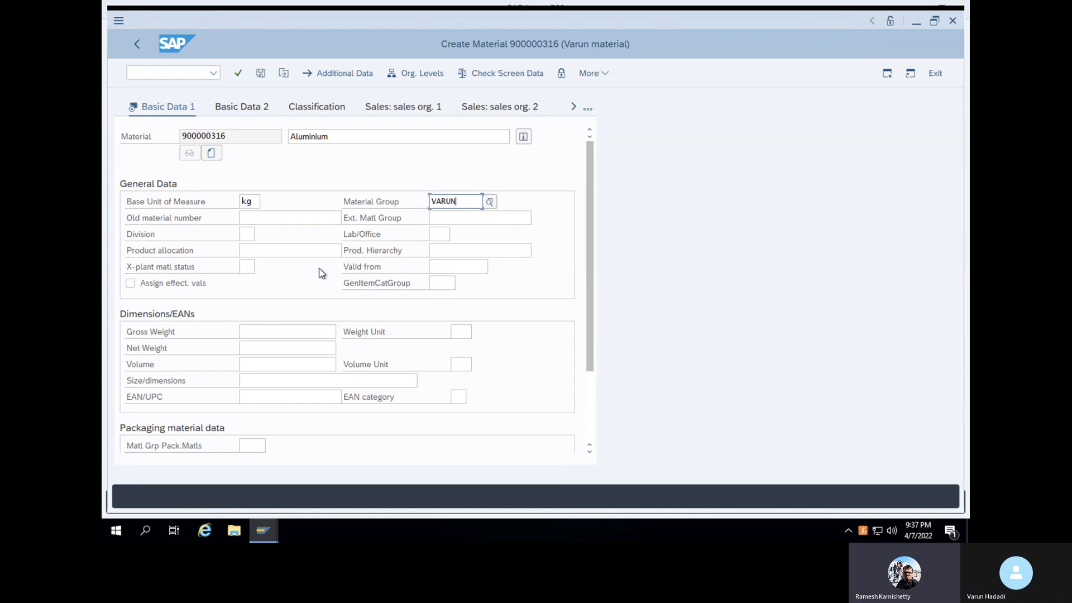
pyautogui.press('Return')
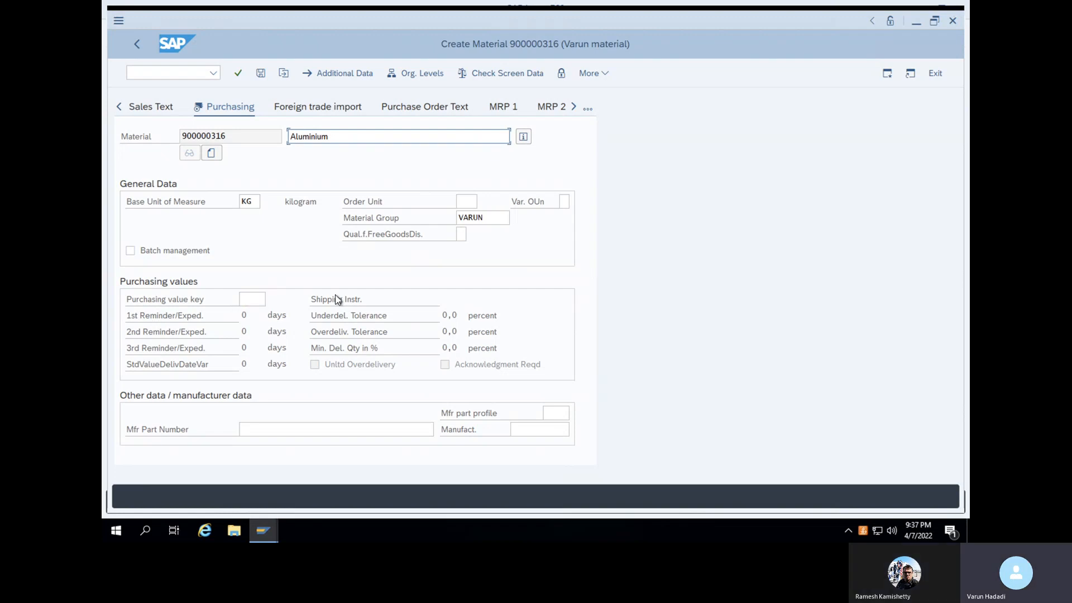
# Pass the last data screen and confirm saving to create material 900000316
pyautogui.press('Return')
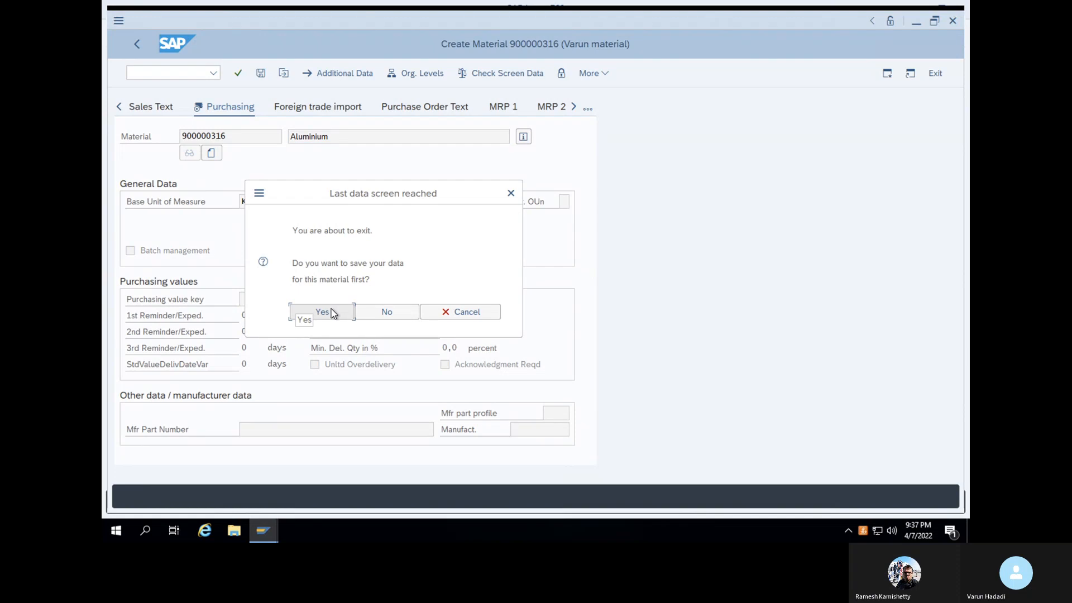
pyautogui.click(331, 312)
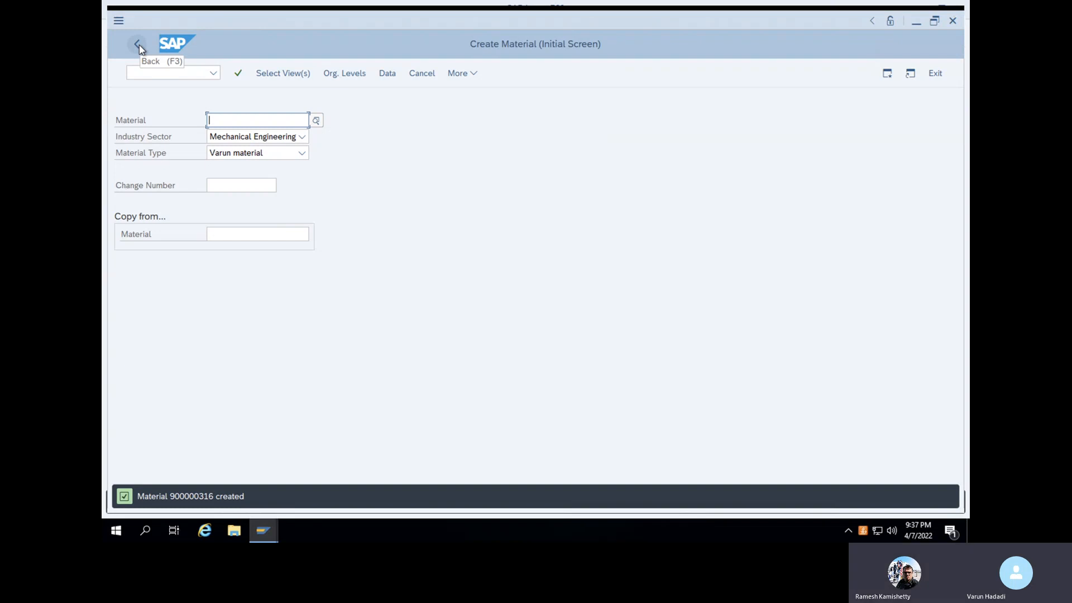
pyautogui.click(144, 74)
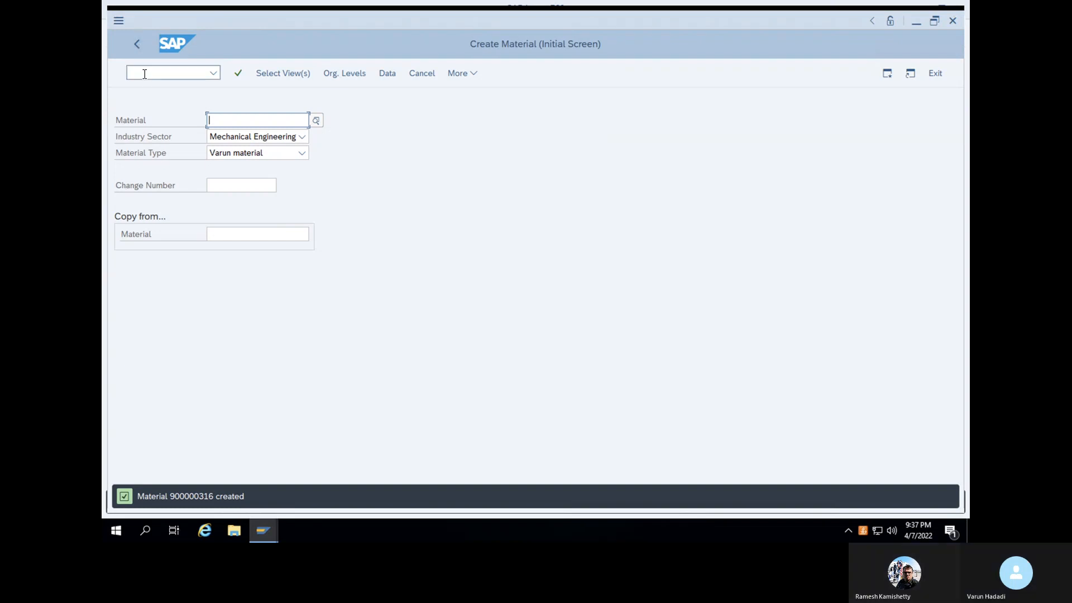
# Open the MM60 materials list report, returning to the main menu with /n first
pyautogui.write('MM60')
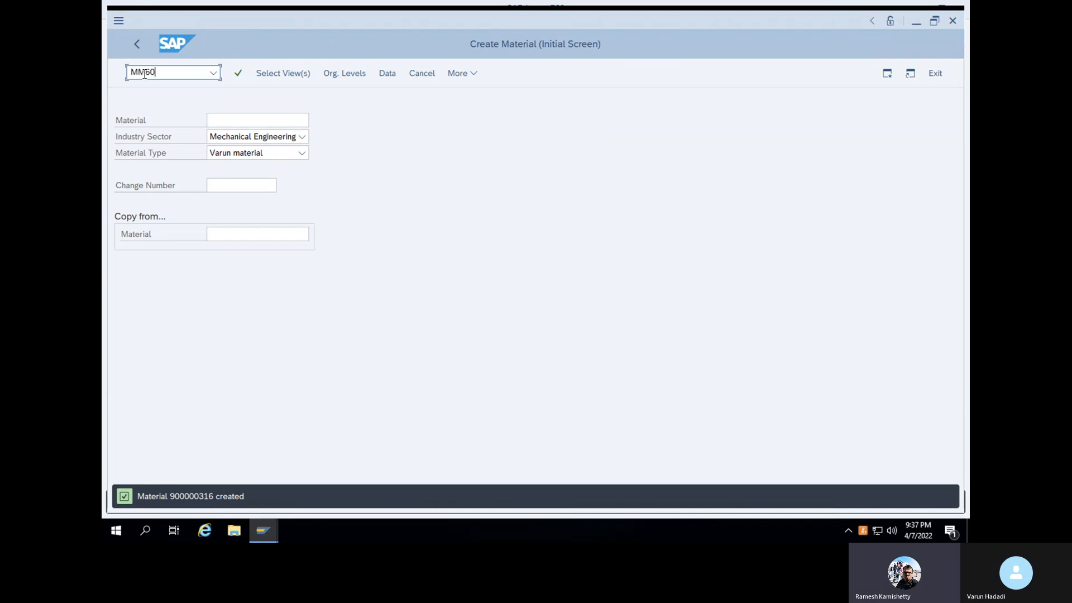
pyautogui.press('Return')
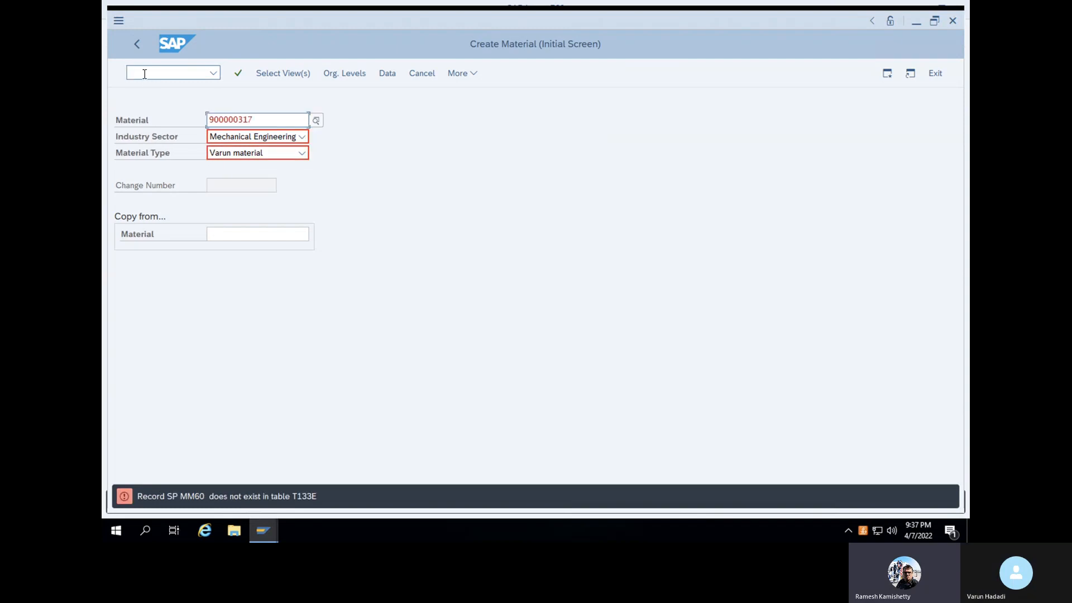
pyautogui.write('/n')
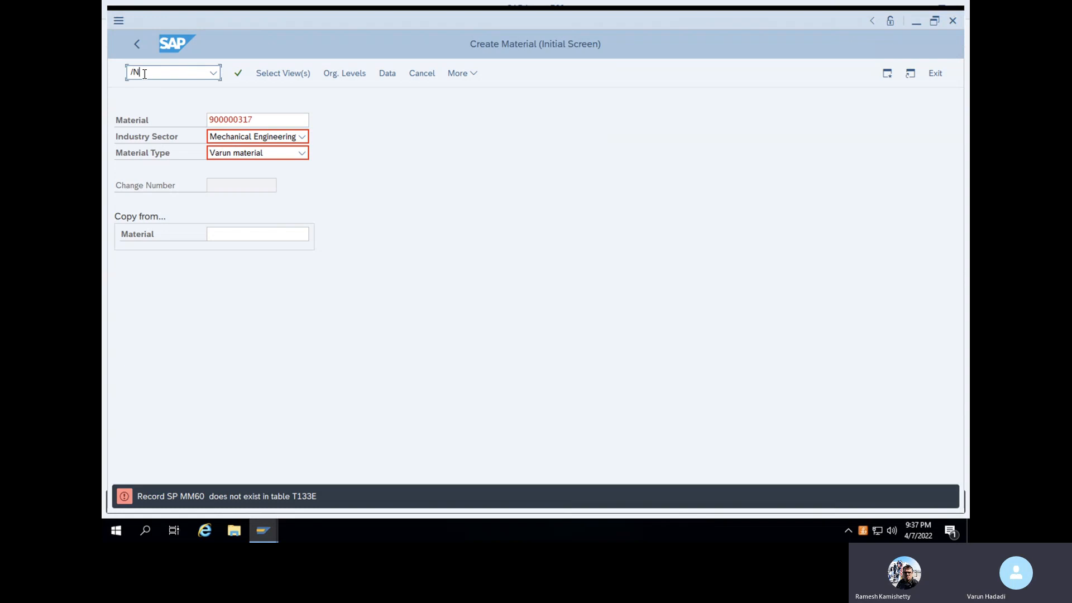
pyautogui.press('Return')
pyautogui.write('MM60')
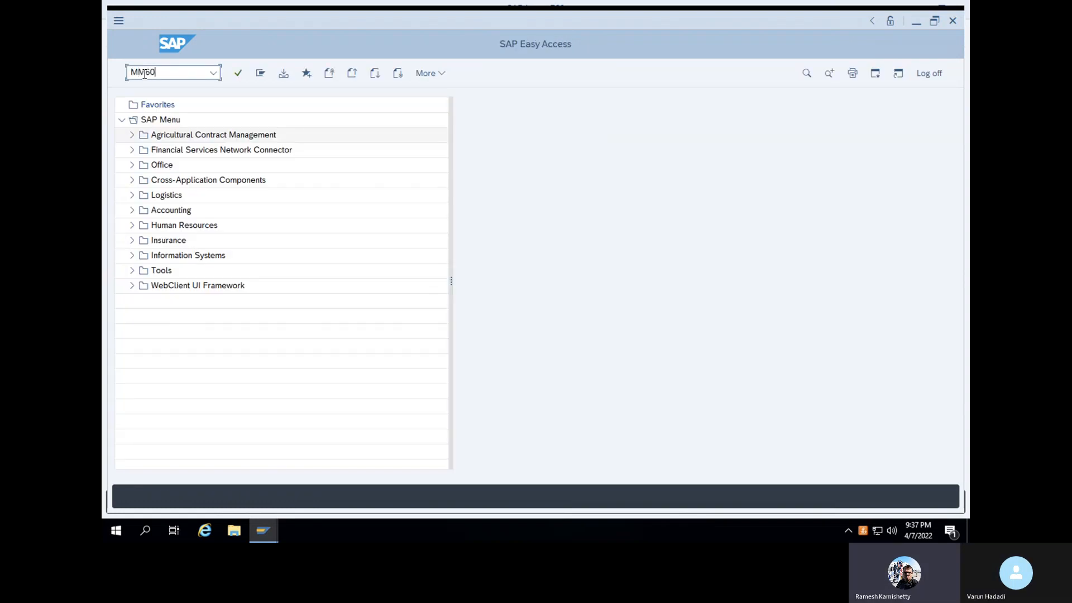
pyautogui.press('Return')
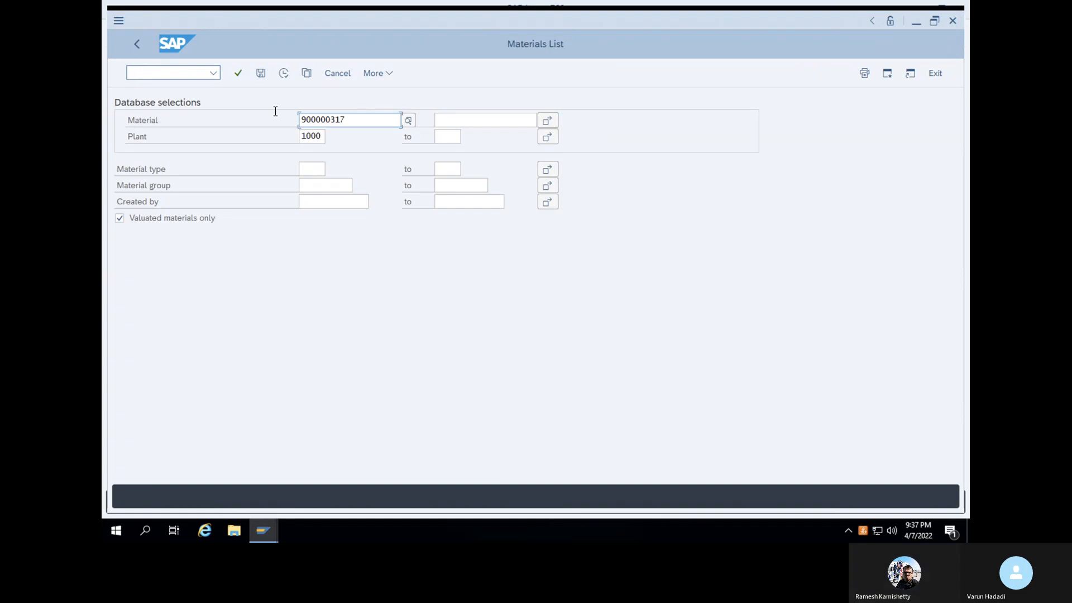
# Clear the Material filter, enter your user ID in Created by, and execute the list
pyautogui.click(355, 116)
pyautogui.doubleClick(355, 117)
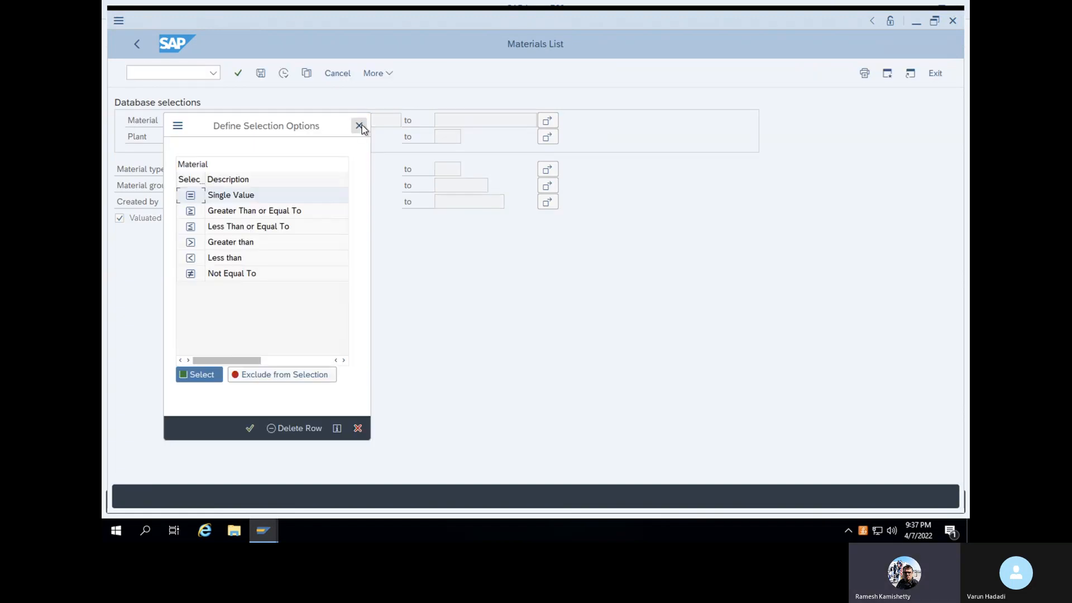
pyautogui.press('Escape')
pyautogui.moveTo(354, 120); pyautogui.dragTo(279, 119)
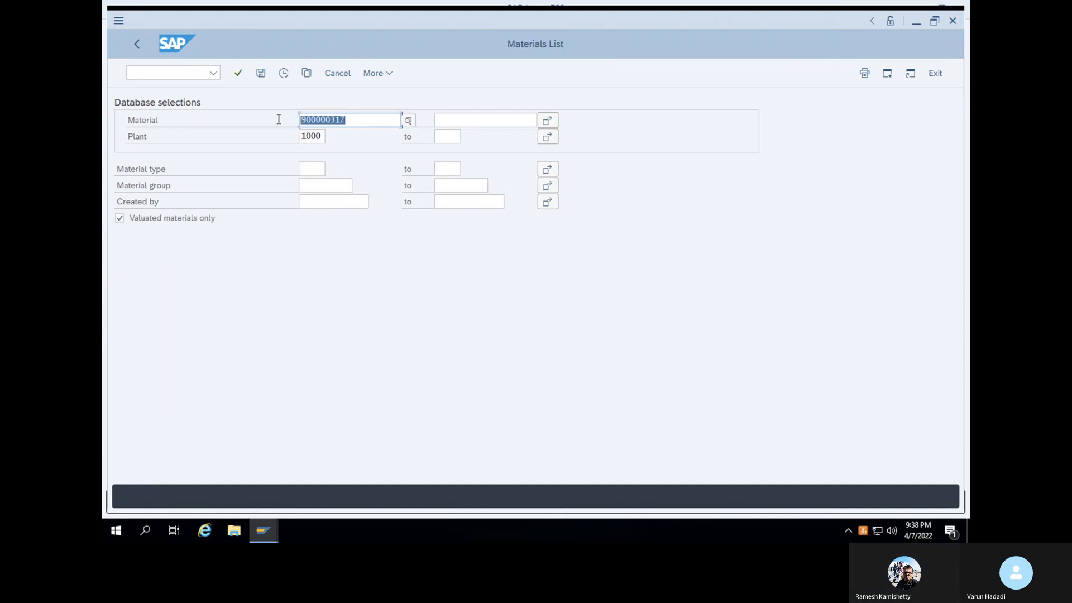
pyautogui.press('BackSpace')
pyautogui.click(314, 204)
pyautogui.write('STECC')
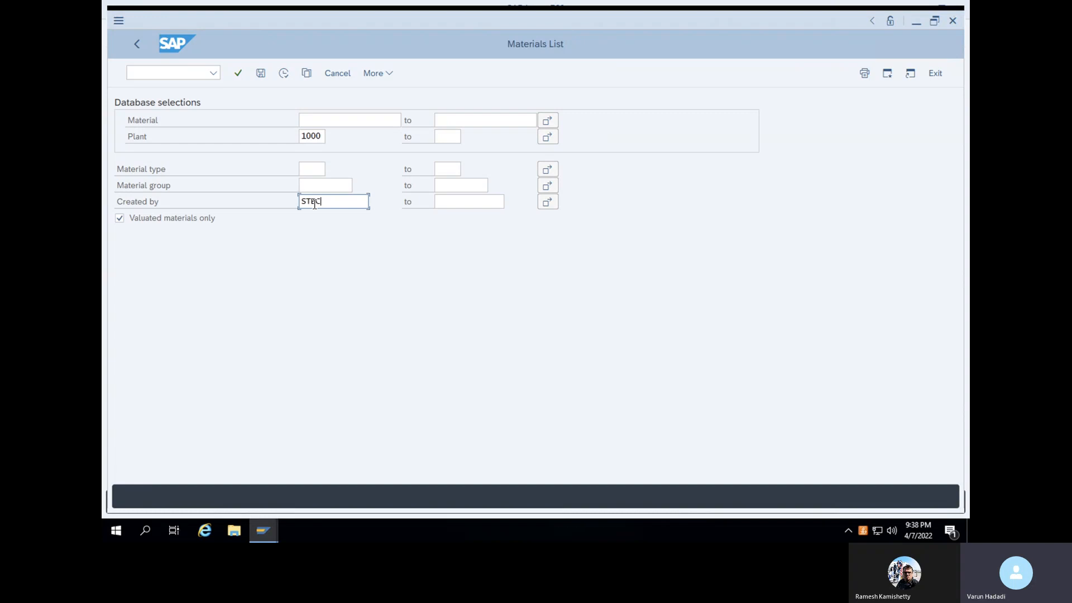
pyautogui.write('72')
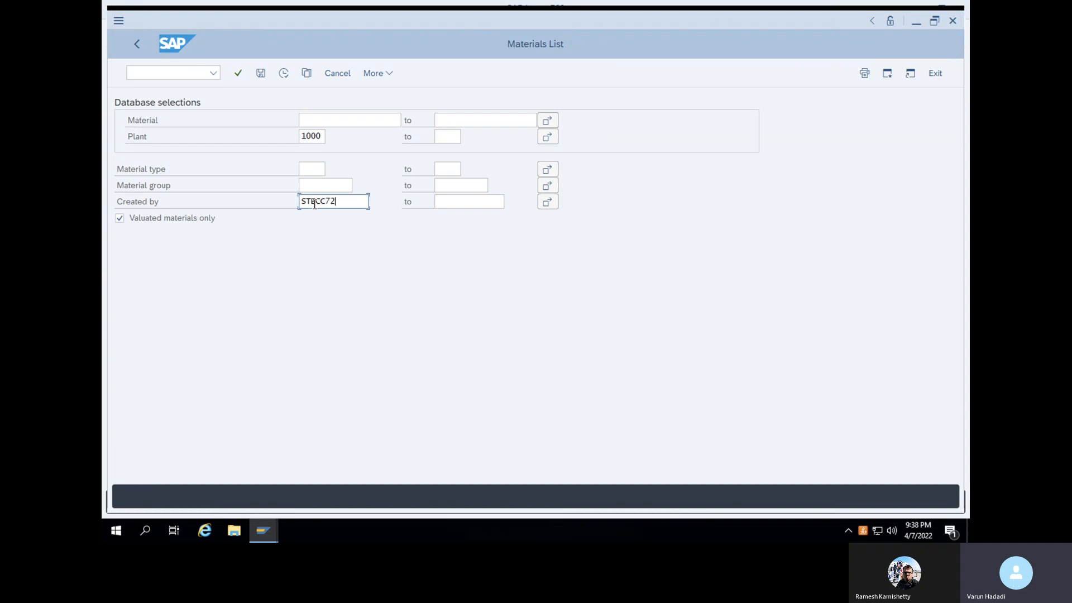
pyautogui.click(237, 73)
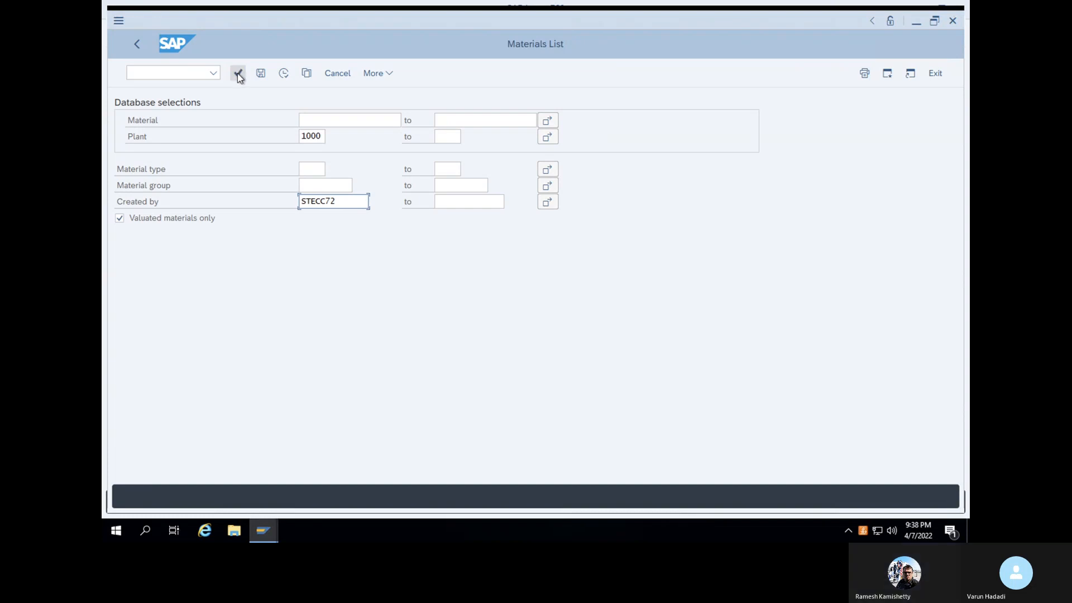
pyautogui.click(283, 73)
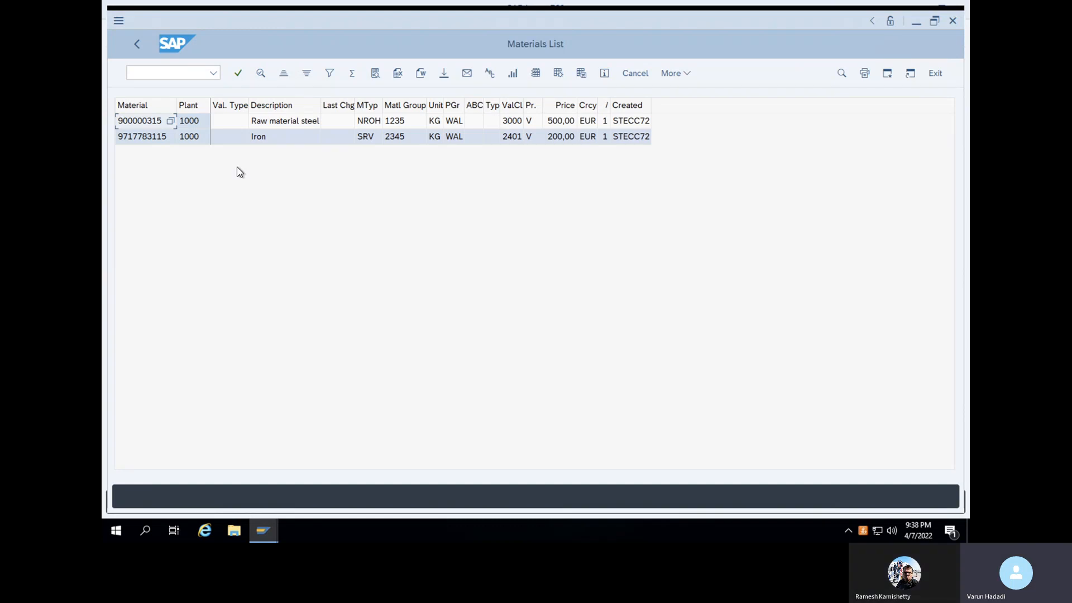
pyautogui.click(170, 72)
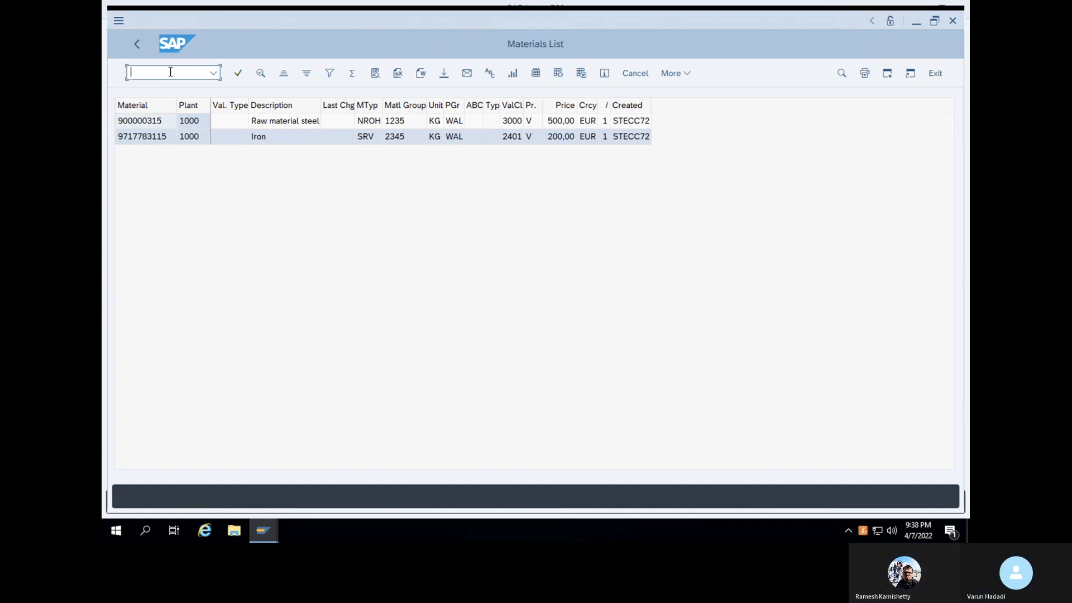
# Start transaction MM01 to create a new material
pyautogui.write('/N')
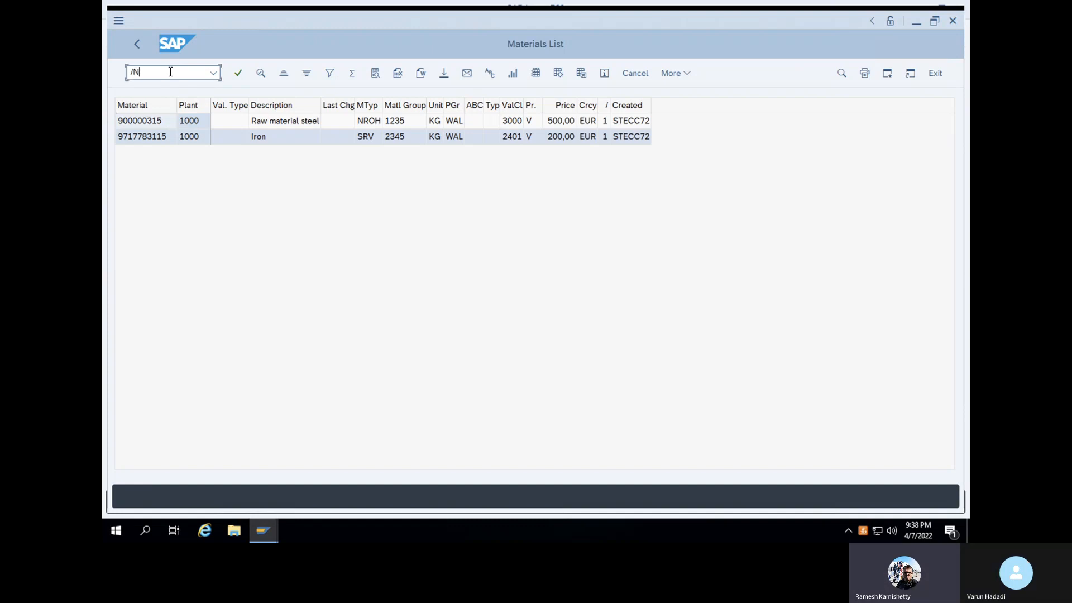
pyautogui.press('Return')
pyautogui.write('MM01')
pyautogui.press('Return')
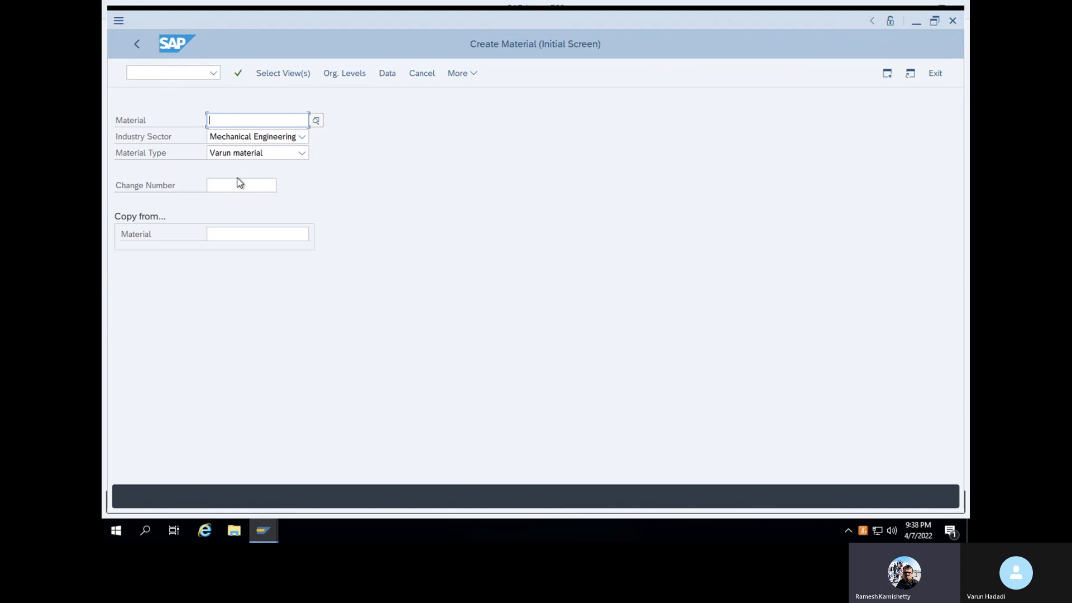
pyautogui.click(238, 75)
# Select the Basic Data 1, Purchasing and Accounting 1 views for plant 1000
pyautogui.click(344, 160)
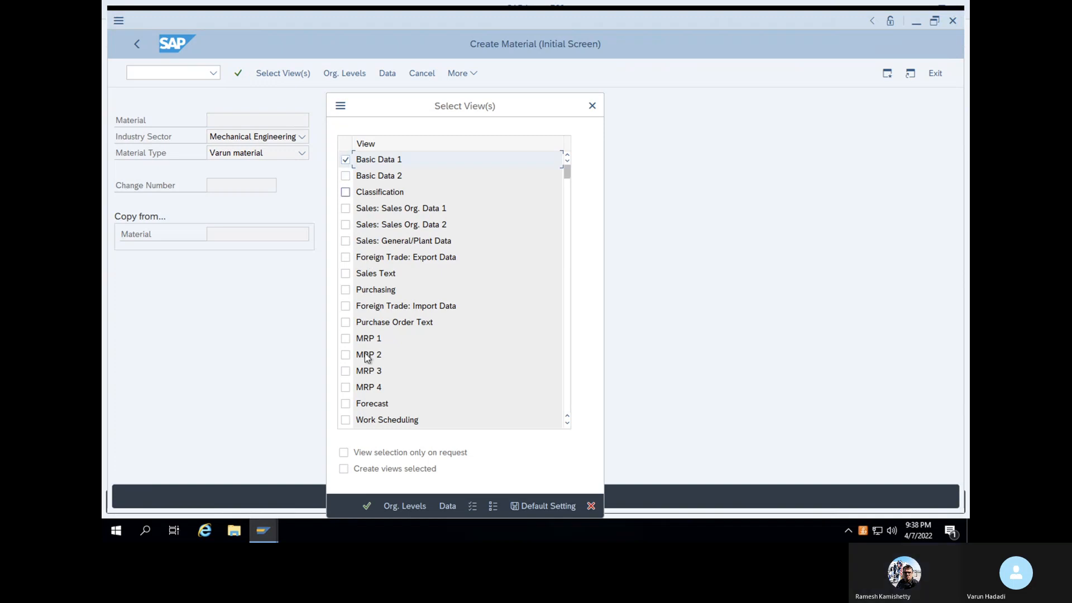
pyautogui.click(449, 288)
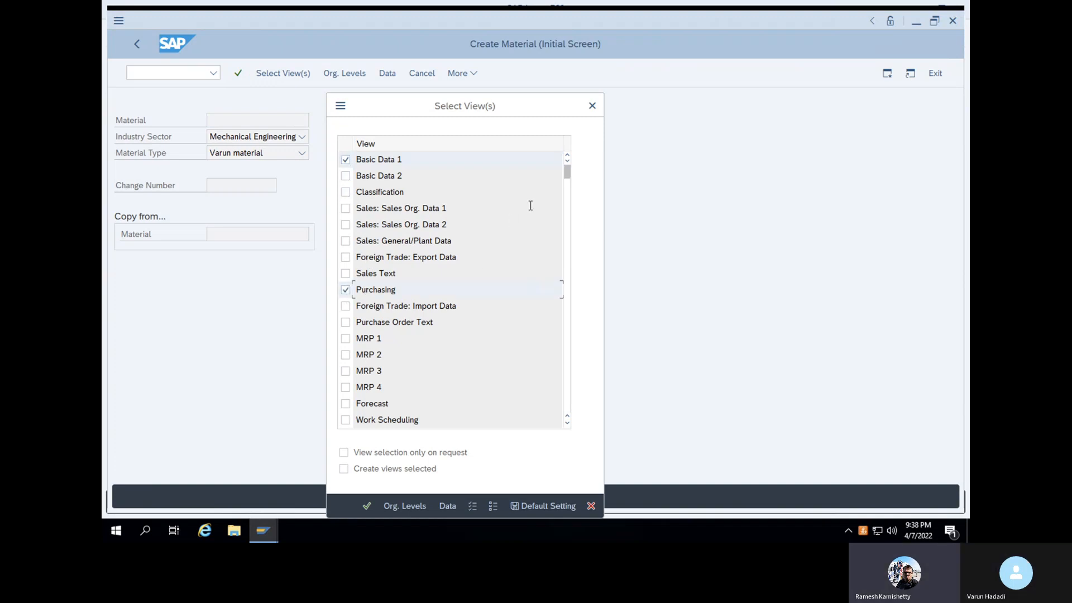
pyautogui.scroll(-5, 430, 363)
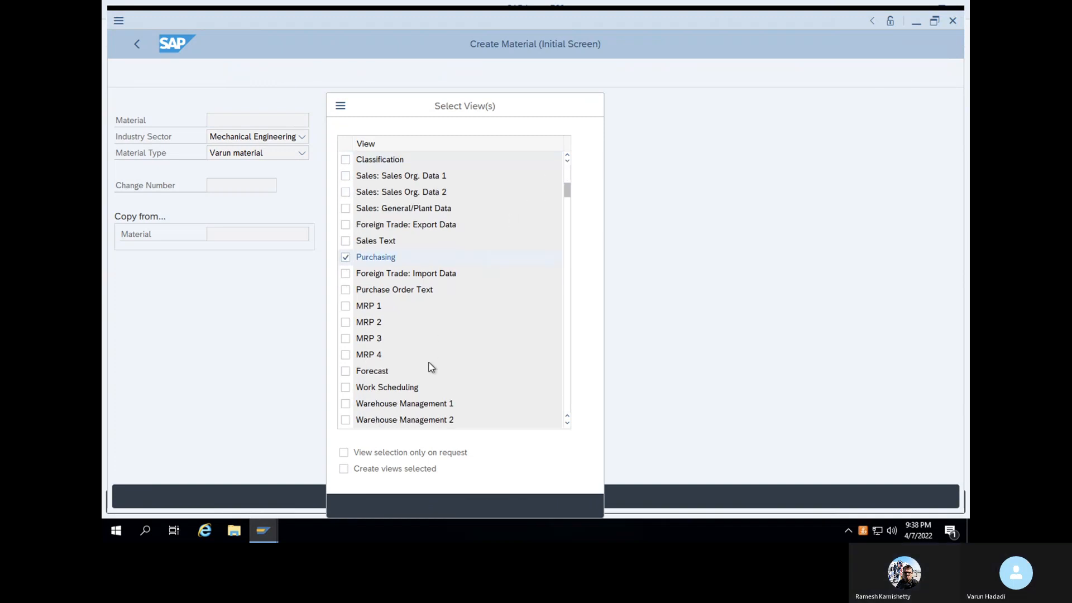
pyautogui.scroll(-3, 431, 366)
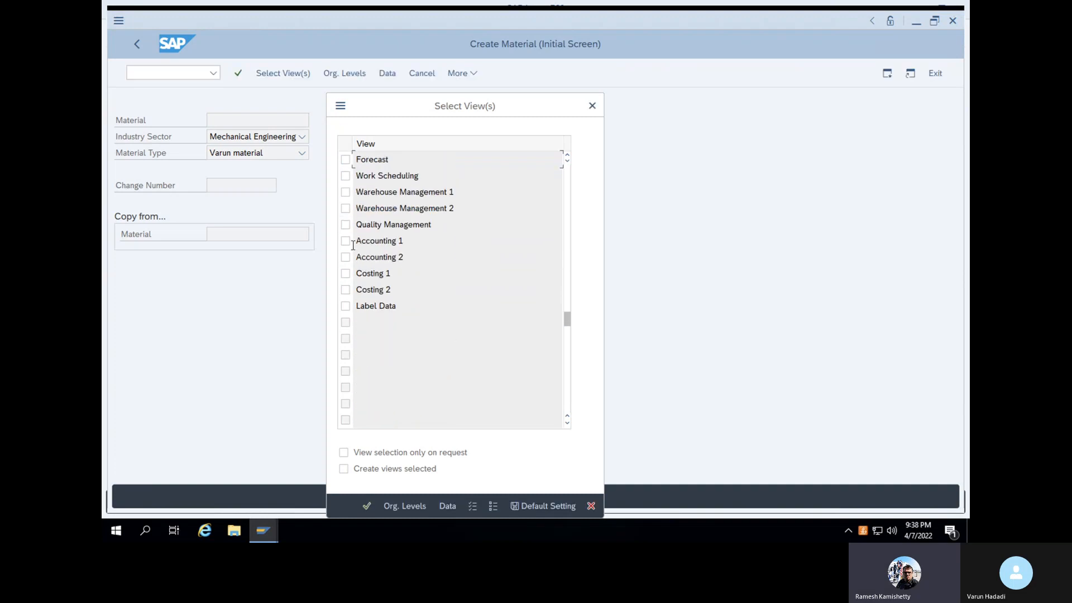
pyautogui.click(346, 243)
pyautogui.press('Return')
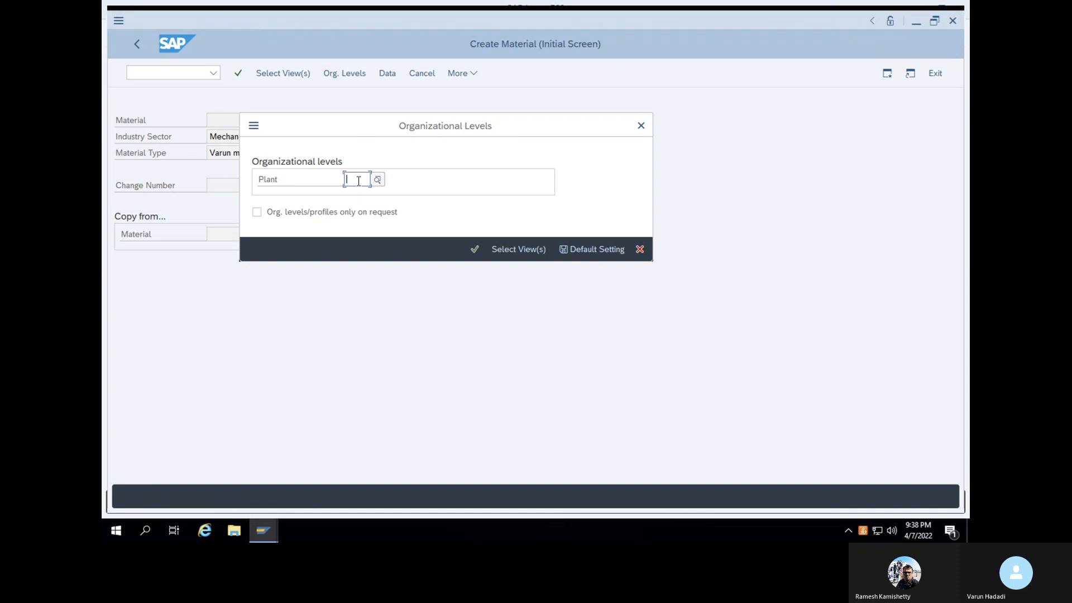
pyautogui.write('1')
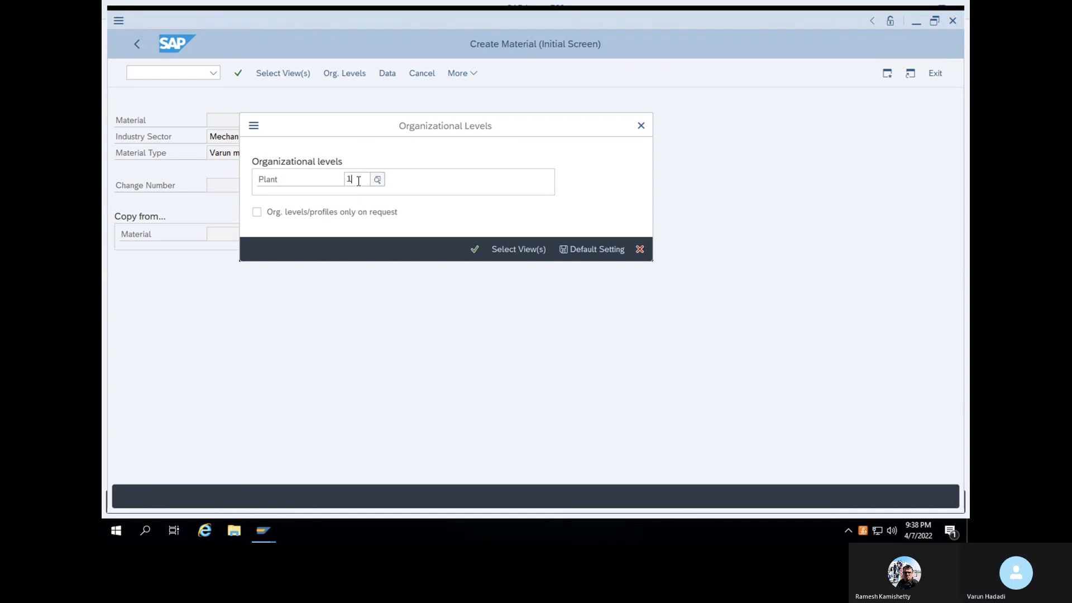
pyautogui.write('000')
pyautogui.press('Return')
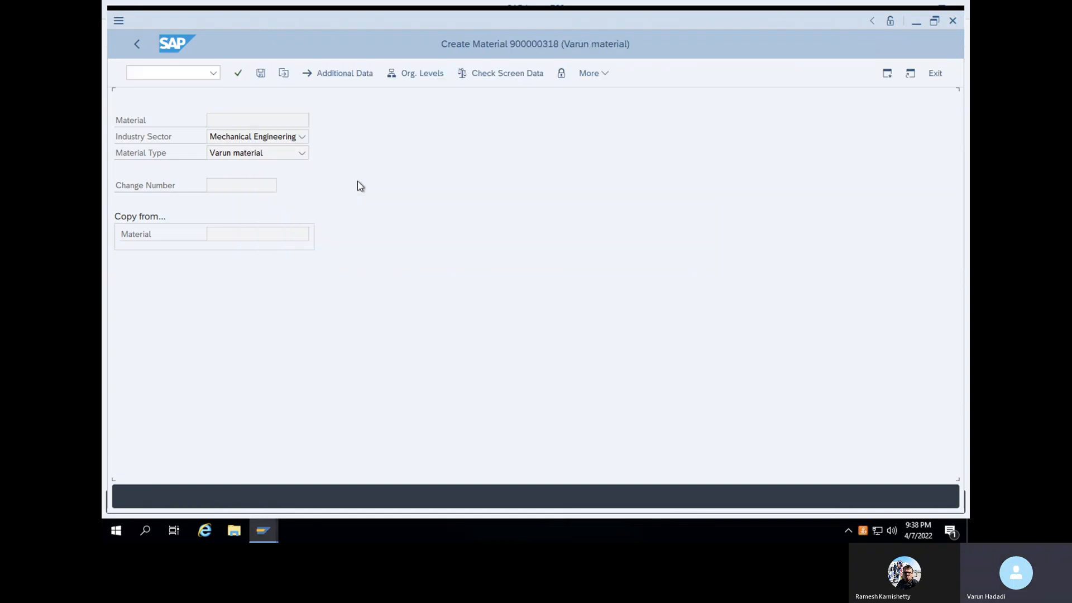
# Enter description Aluminium, base unit KG and the suggested material group in Basic Data 1
pyautogui.click(345, 138)
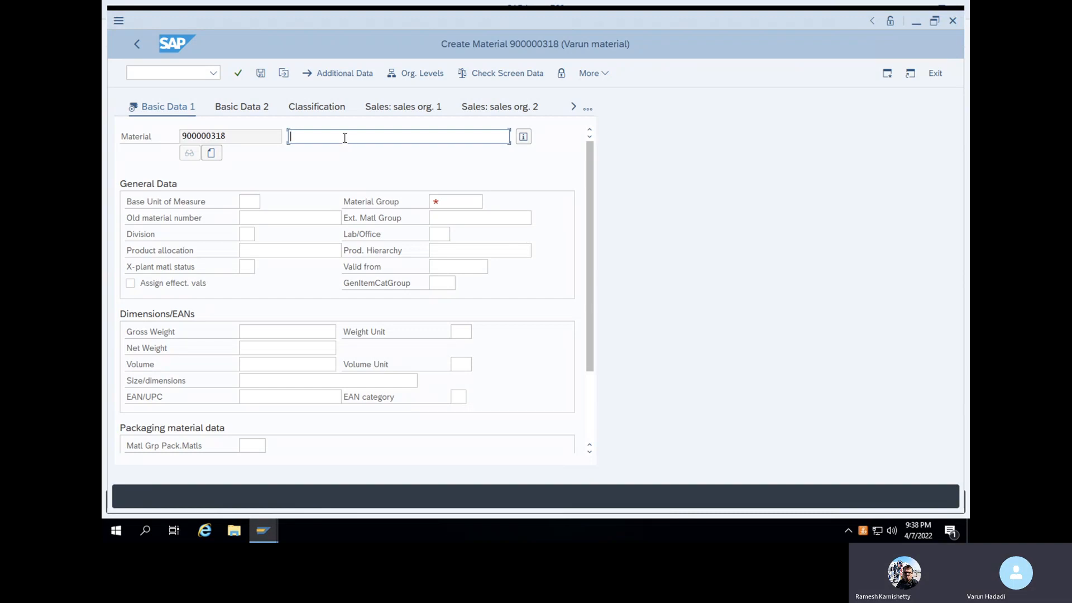
pyautogui.write('Alu')
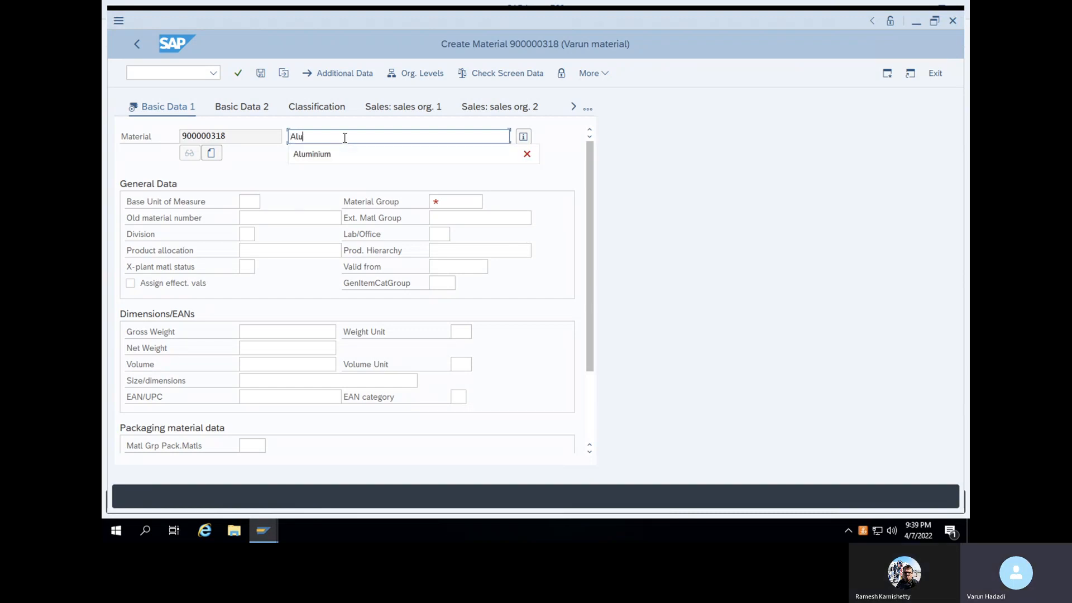
pyautogui.write('minium')
pyautogui.click(242, 201)
pyautogui.write('kg')
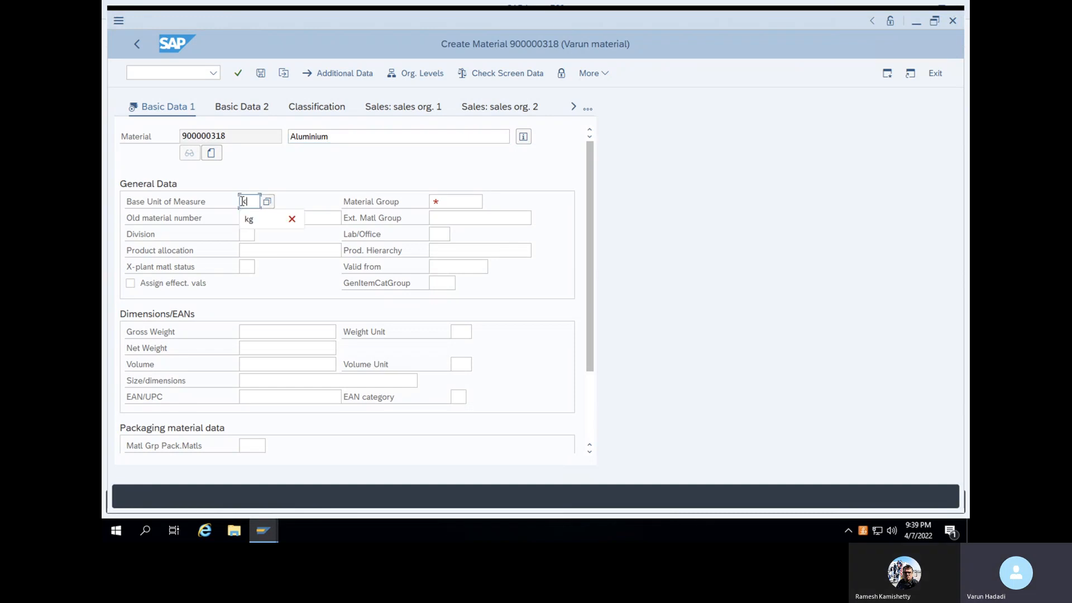
pyautogui.click(453, 199)
pyautogui.write('varu')
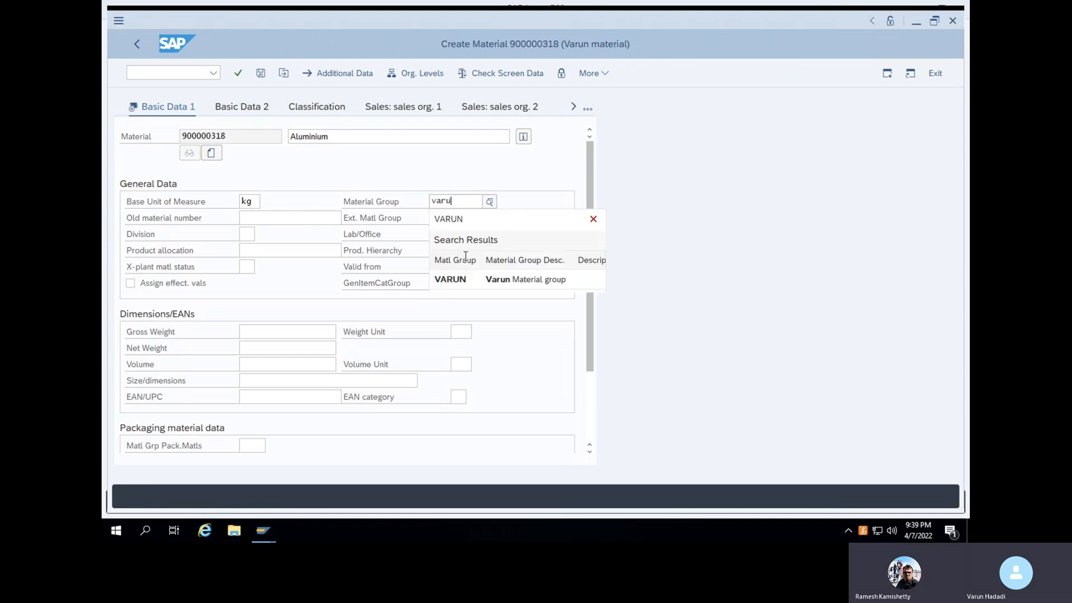
pyautogui.click(460, 282)
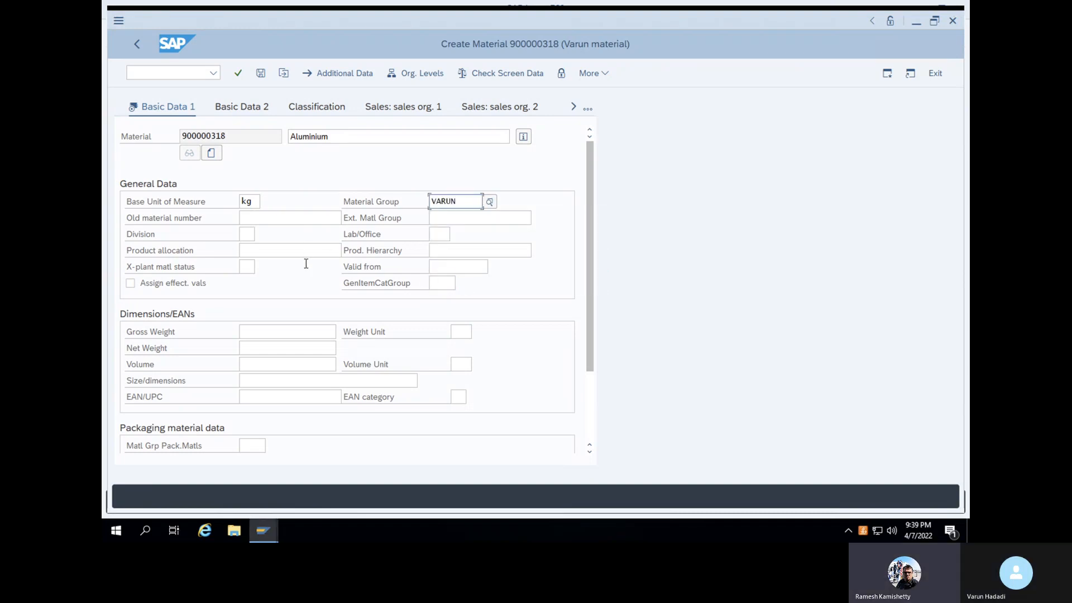
pyautogui.press('Return')
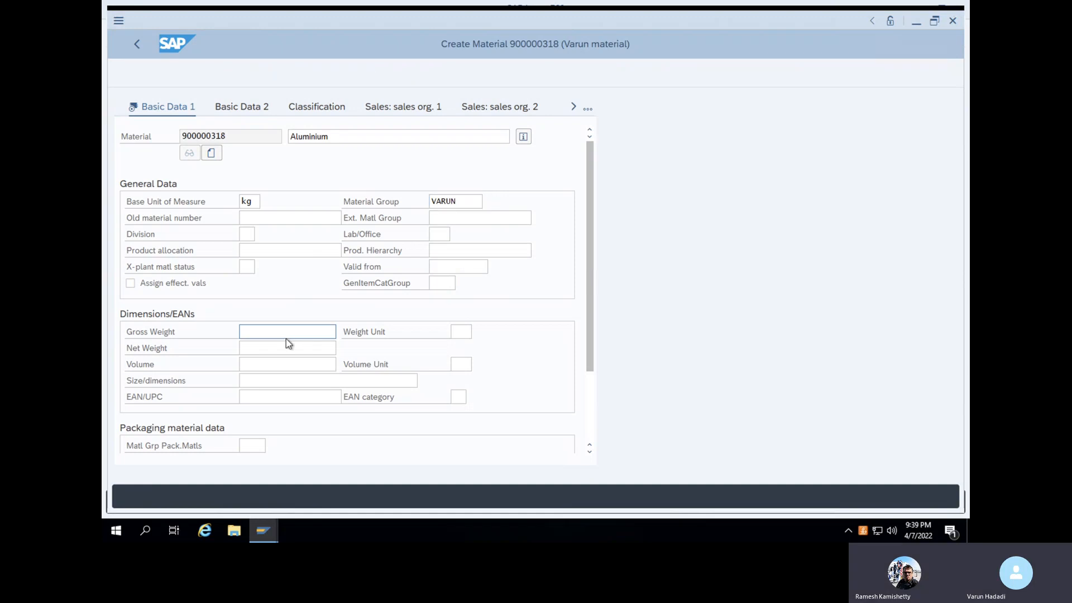
# Set purchasing group WAL (Walmart) on the Purchasing view
pyautogui.press('Return')
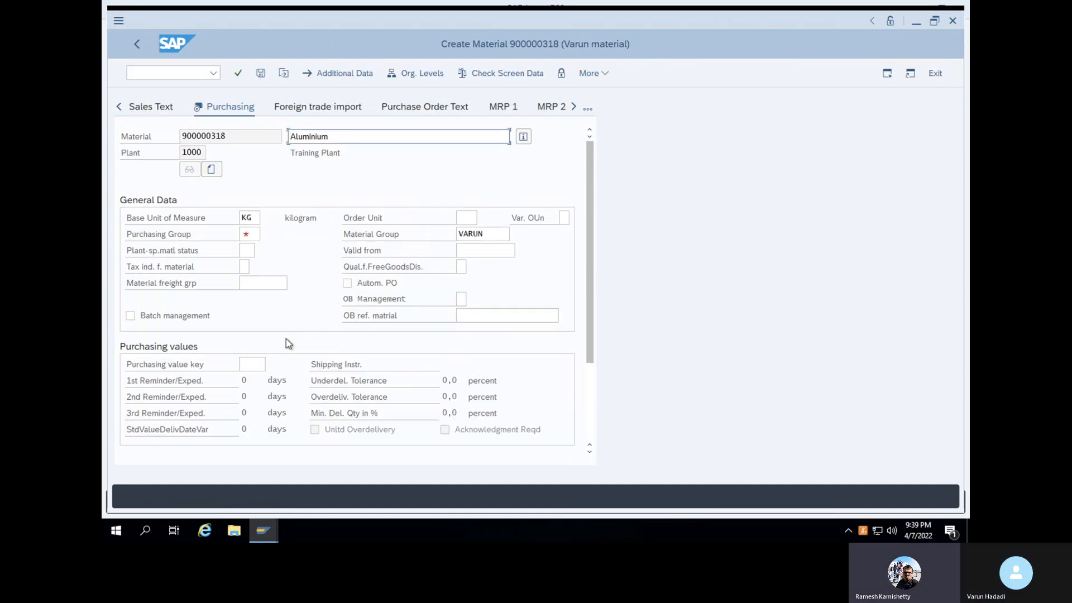
pyautogui.click(253, 235)
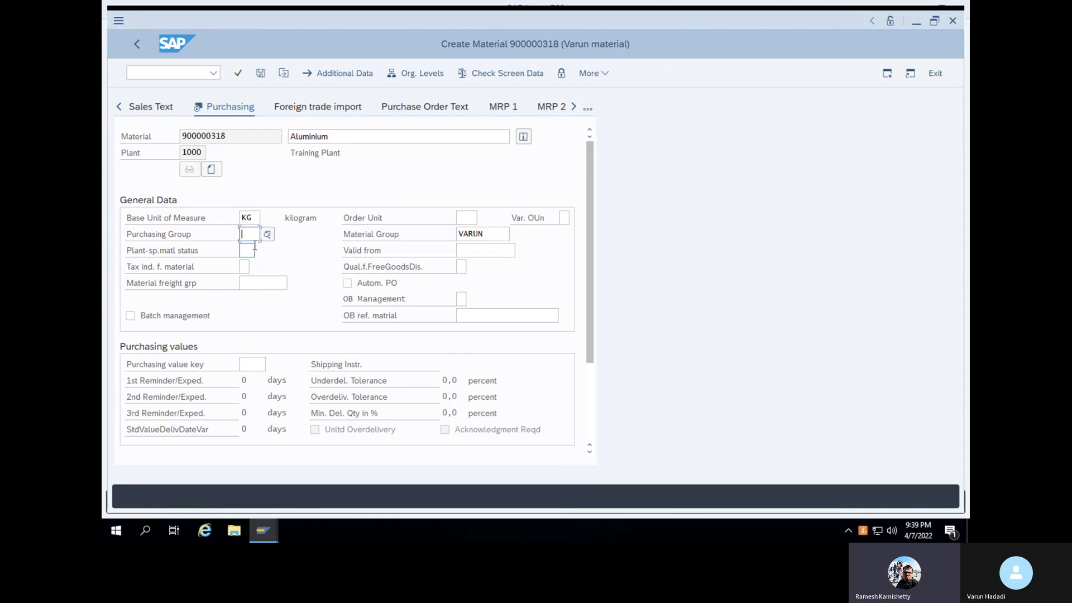
pyautogui.write('varu')
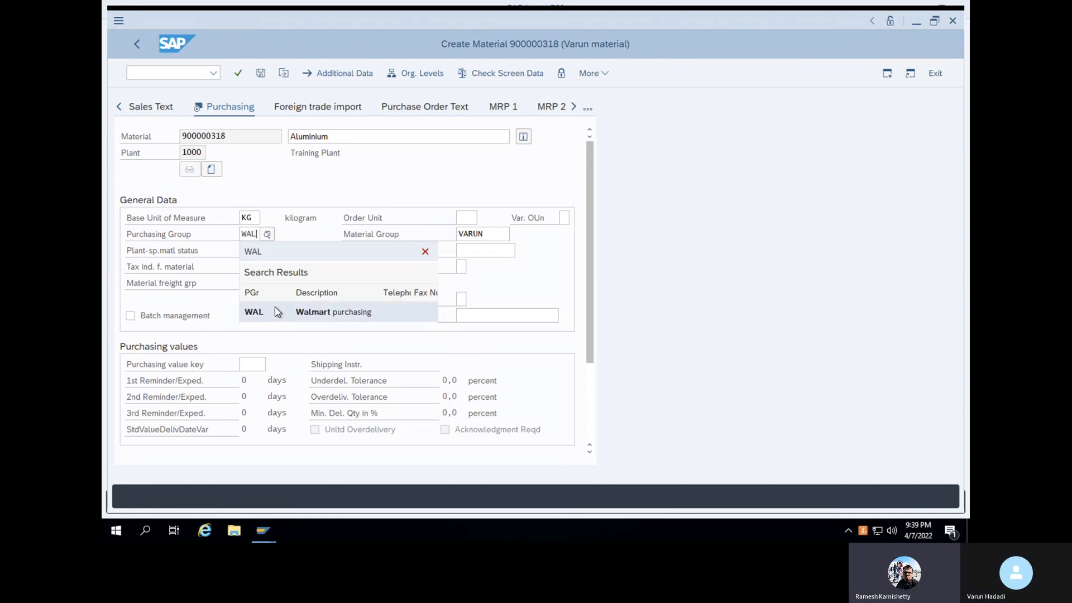
pyautogui.click(275, 306)
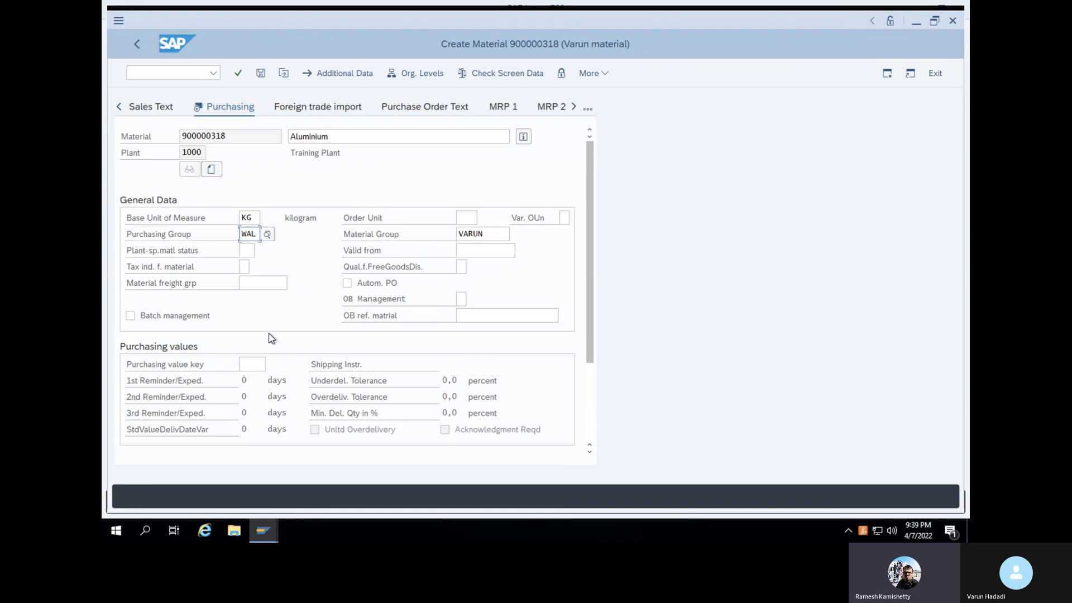
pyautogui.press('Return')
# Enter moving price 100 and valuation class 3000 (Raw materials 1), then save the material
pyautogui.click(262, 348)
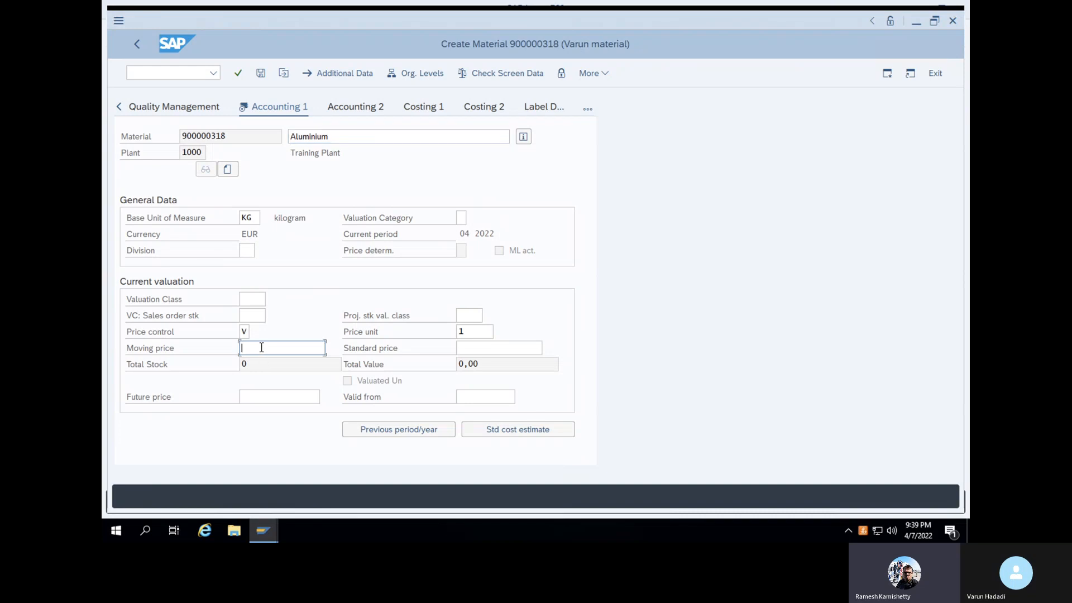
pyautogui.write('100')
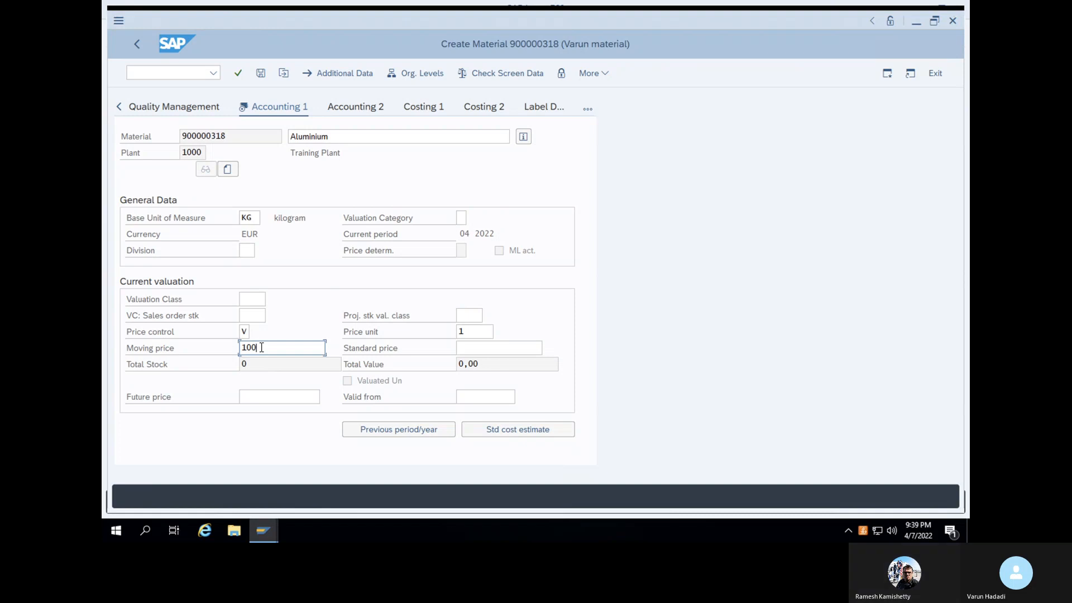
pyautogui.click(258, 303)
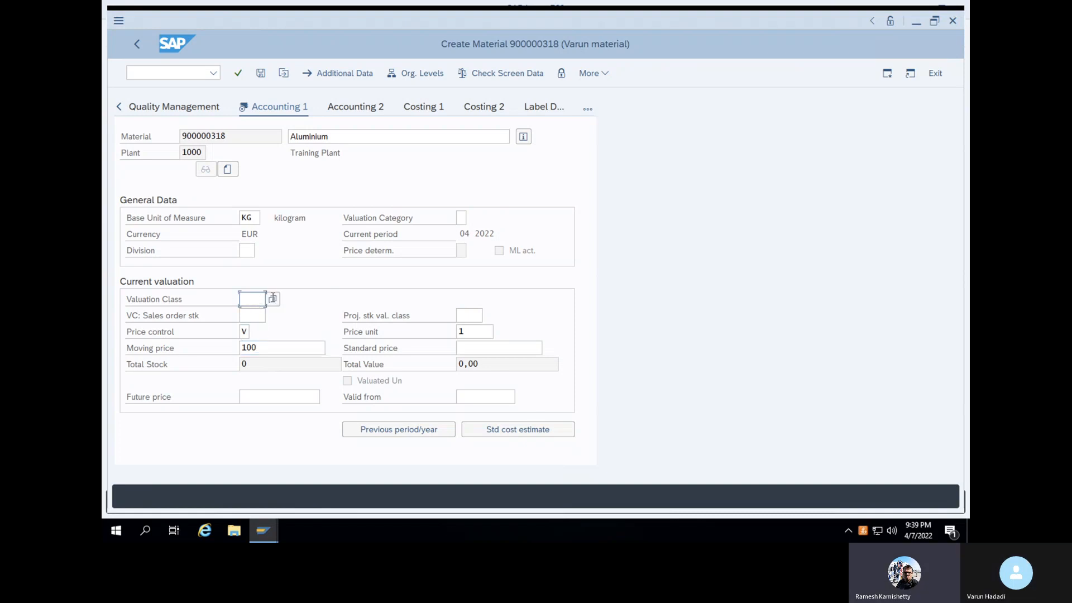
pyautogui.click(272, 300)
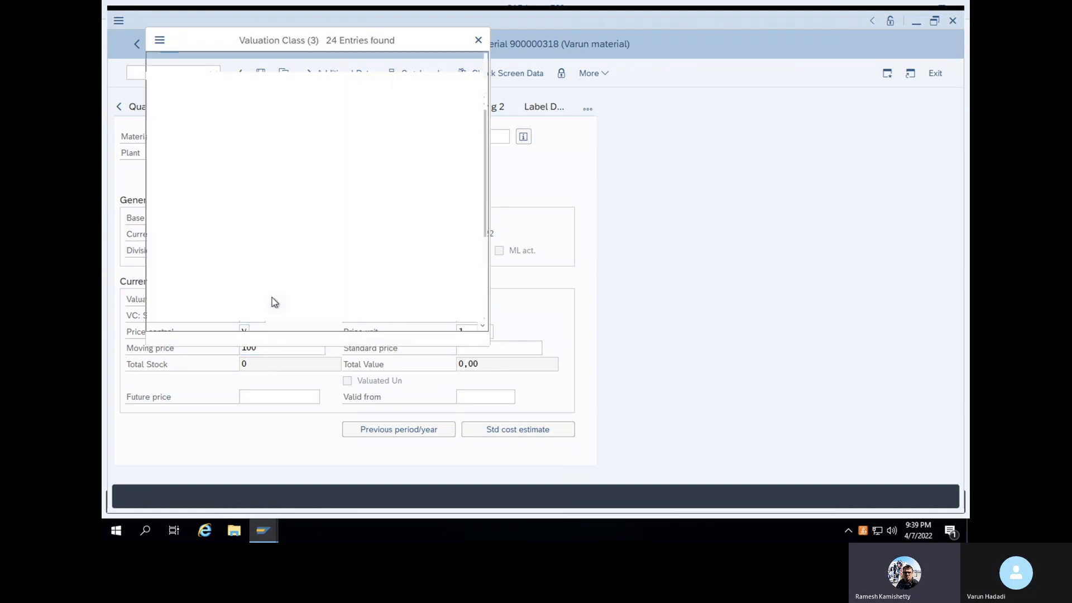
pyautogui.click(162, 162)
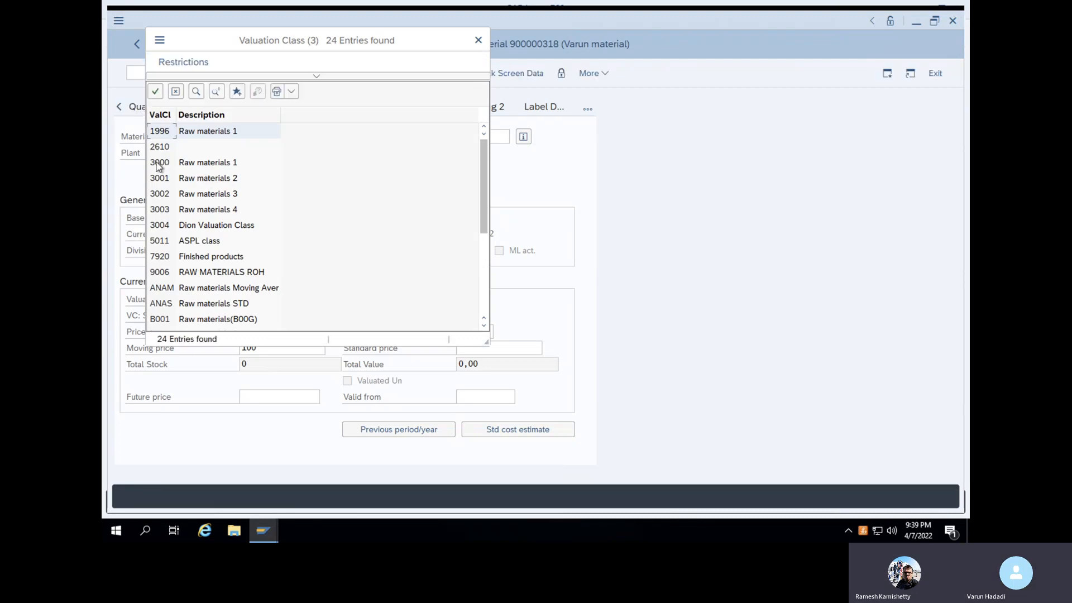
pyautogui.click(155, 92)
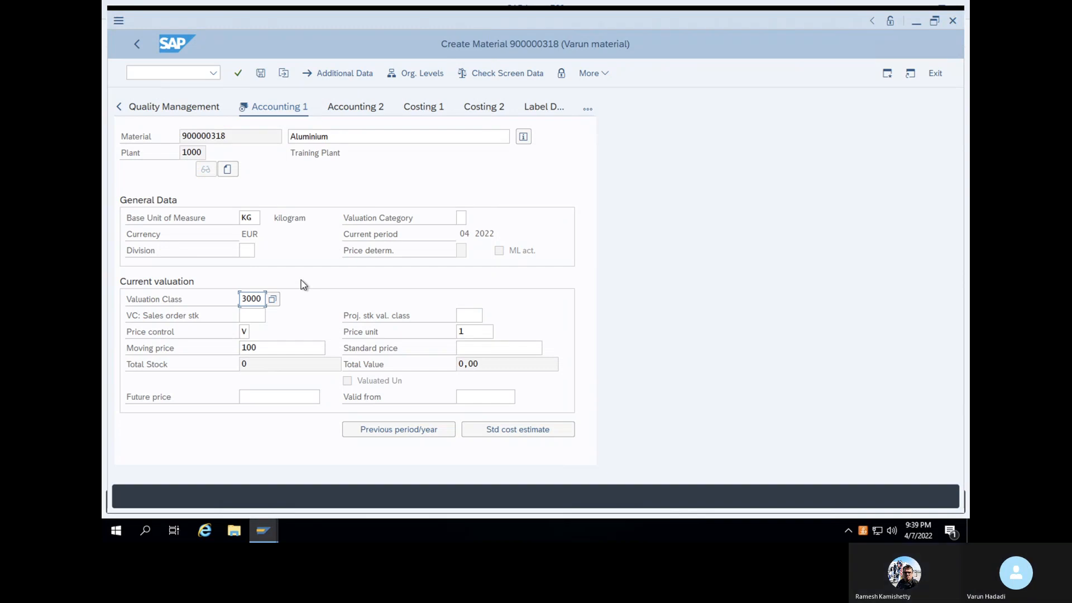
pyautogui.press('Return')
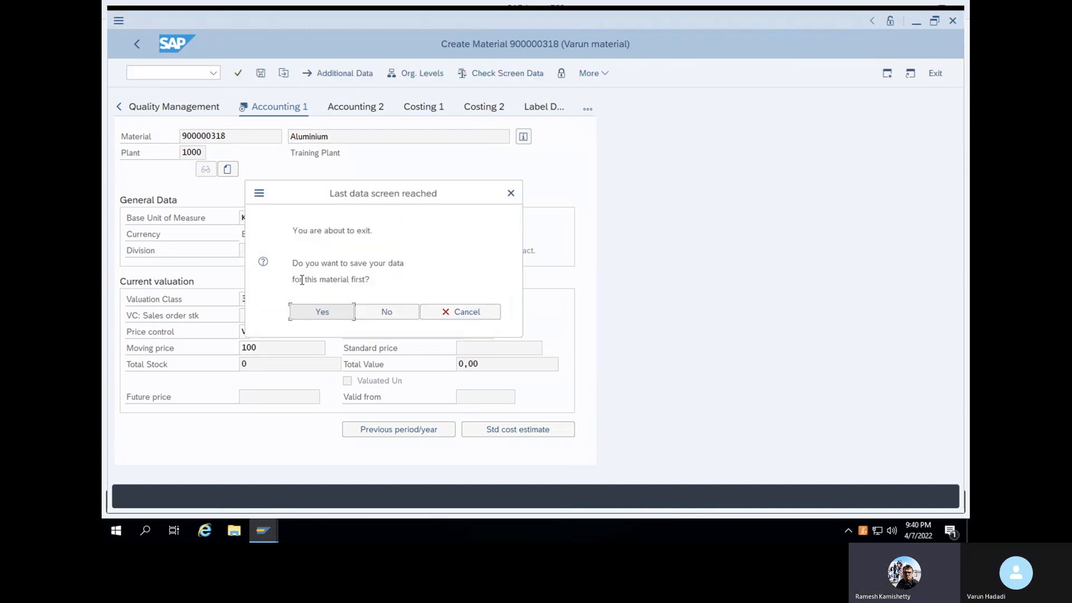
pyautogui.click(310, 311)
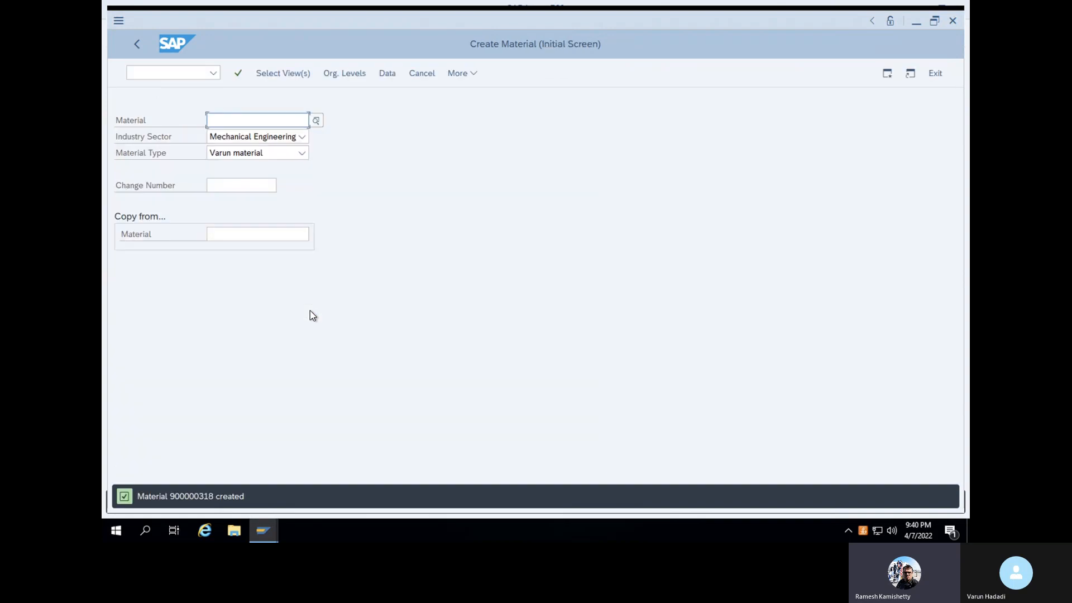
# Return to the main menu with /N and open the MM60 materials list
pyautogui.click(176, 78)
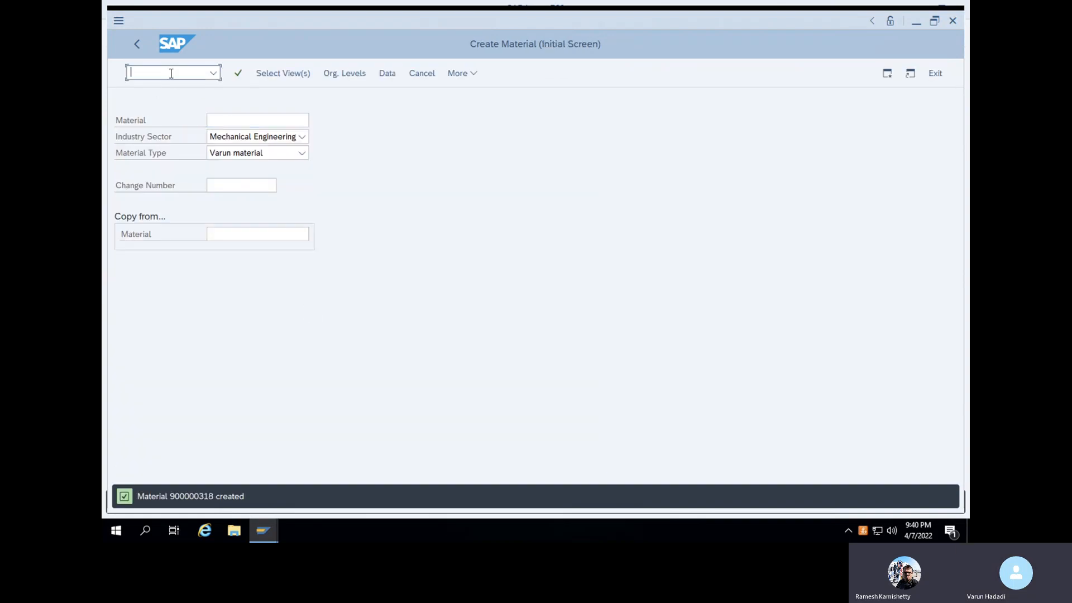
pyautogui.write('/N')
pyautogui.press('Return')
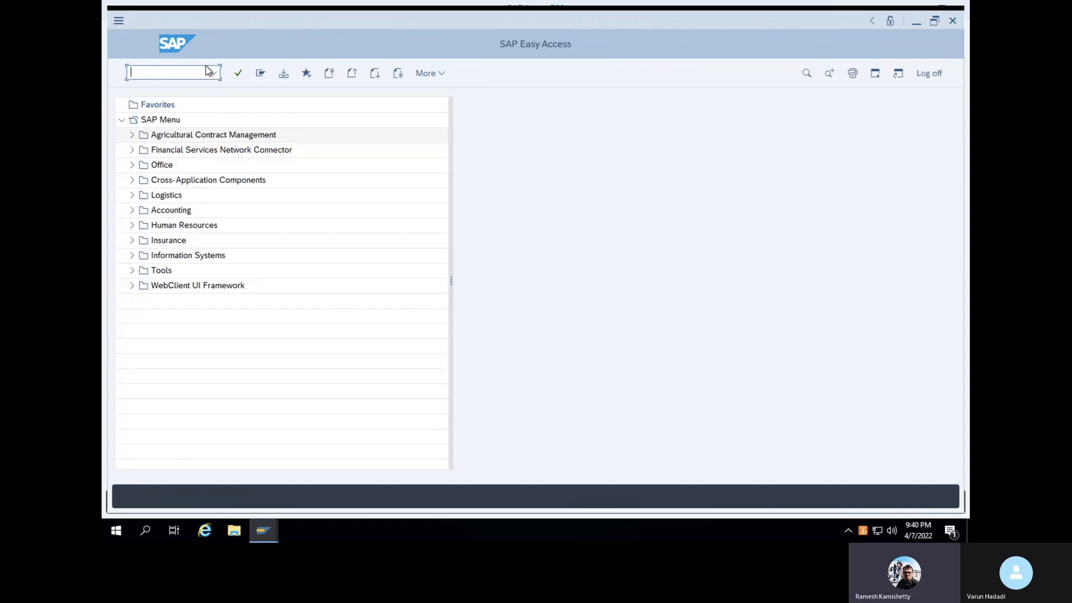
pyautogui.write('MM60')
pyautogui.press('Return')
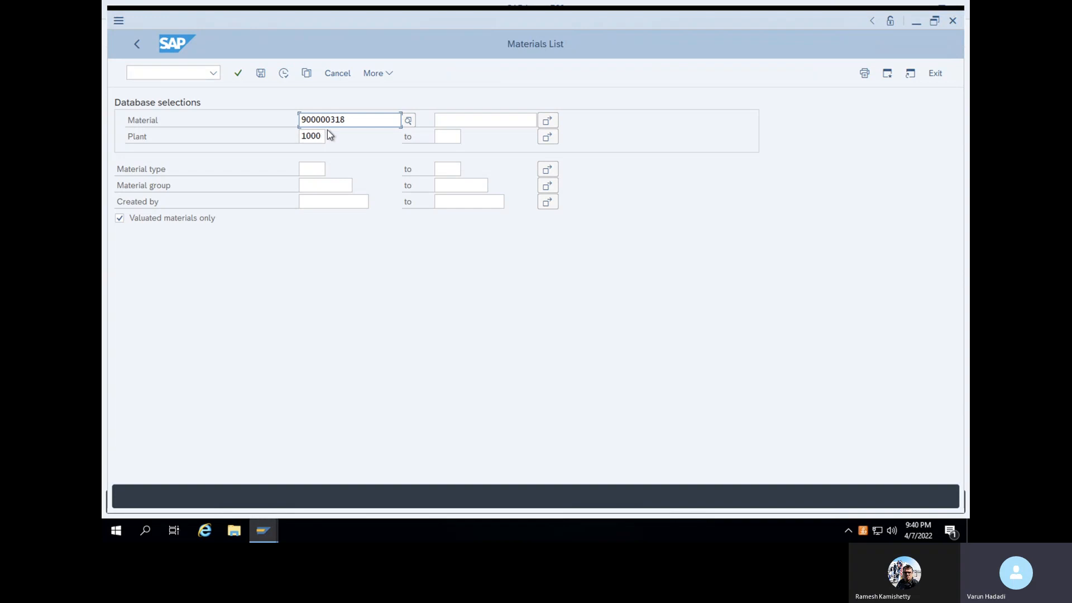
# Clear the prefilled material 900000318, enter your user ID in Created by, and execute
pyautogui.moveTo(346, 119); pyautogui.dragTo(296, 125)
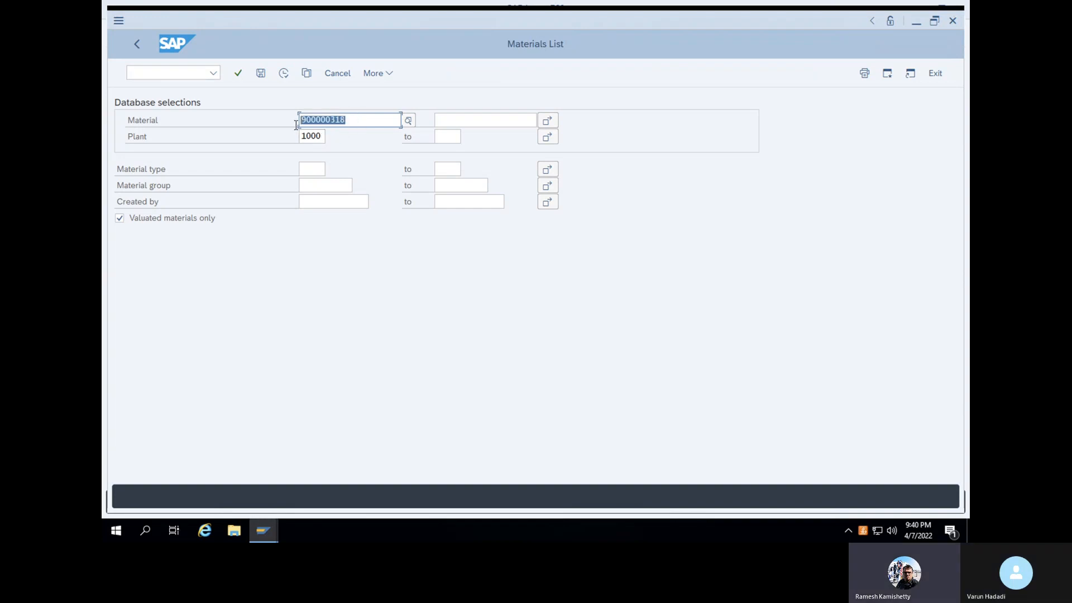
pyautogui.press('Delete')
pyautogui.click(330, 201)
pyautogui.write('STECC72')
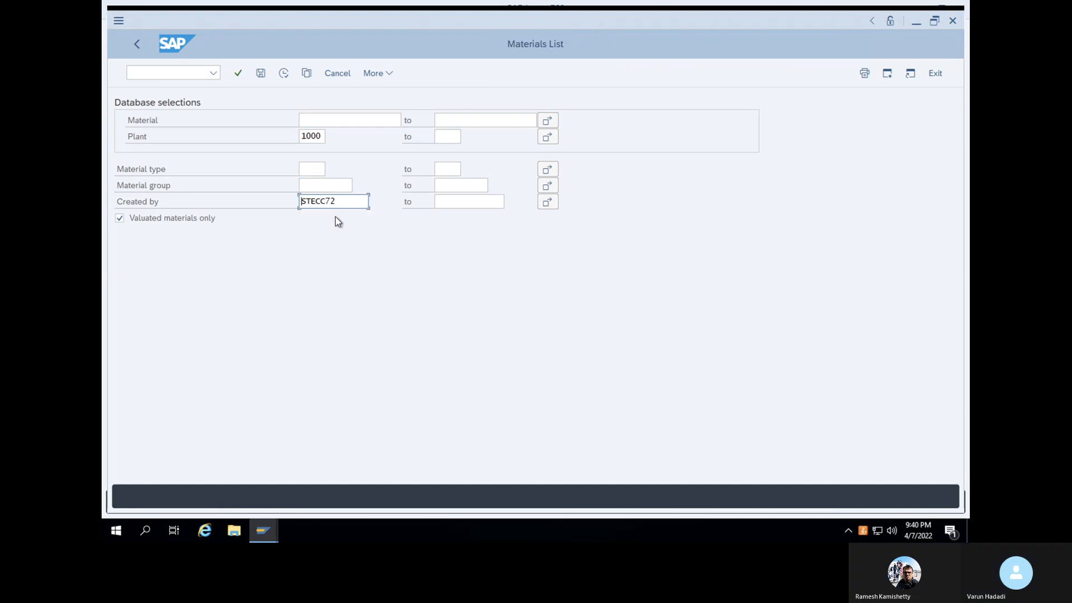
pyautogui.click(285, 74)
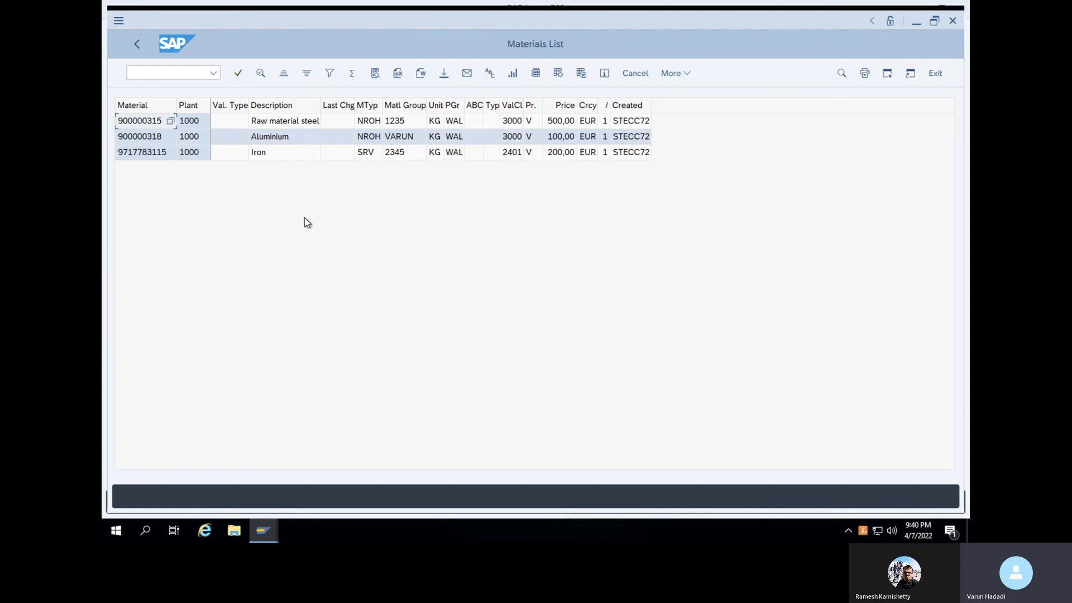
pyautogui.click(190, 73)
# Open the material types configuration with transaction OMS2
pyautogui.write('/N')
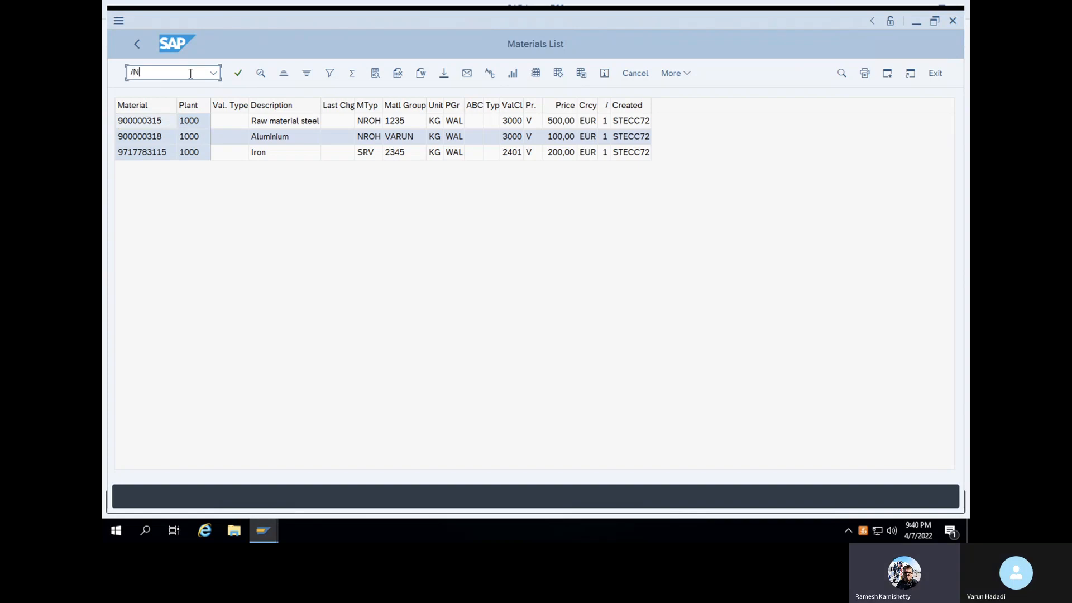
pyautogui.press('Return')
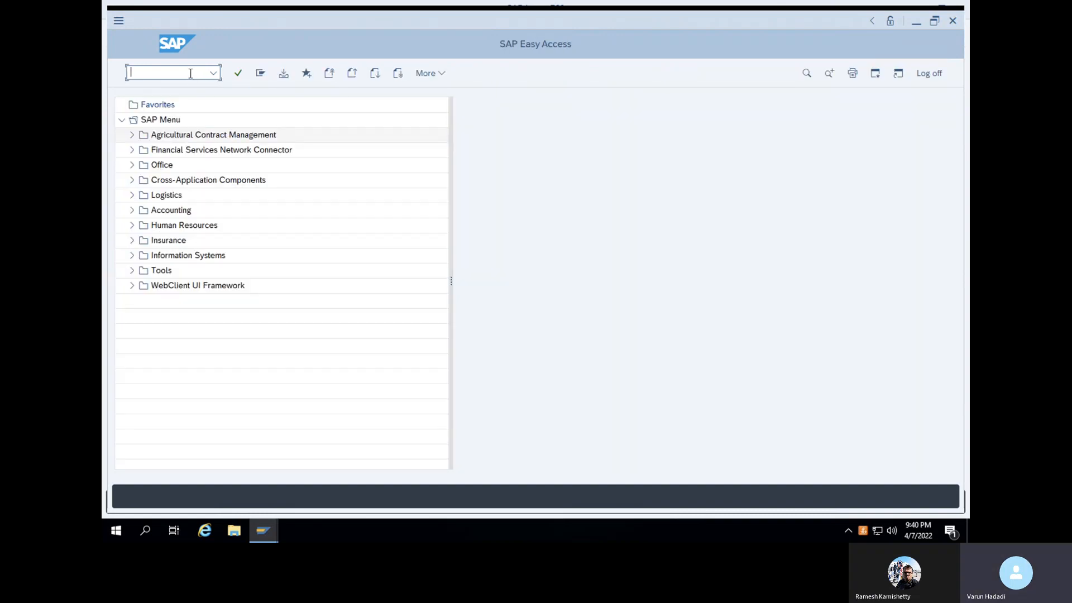
pyautogui.write('OMS2')
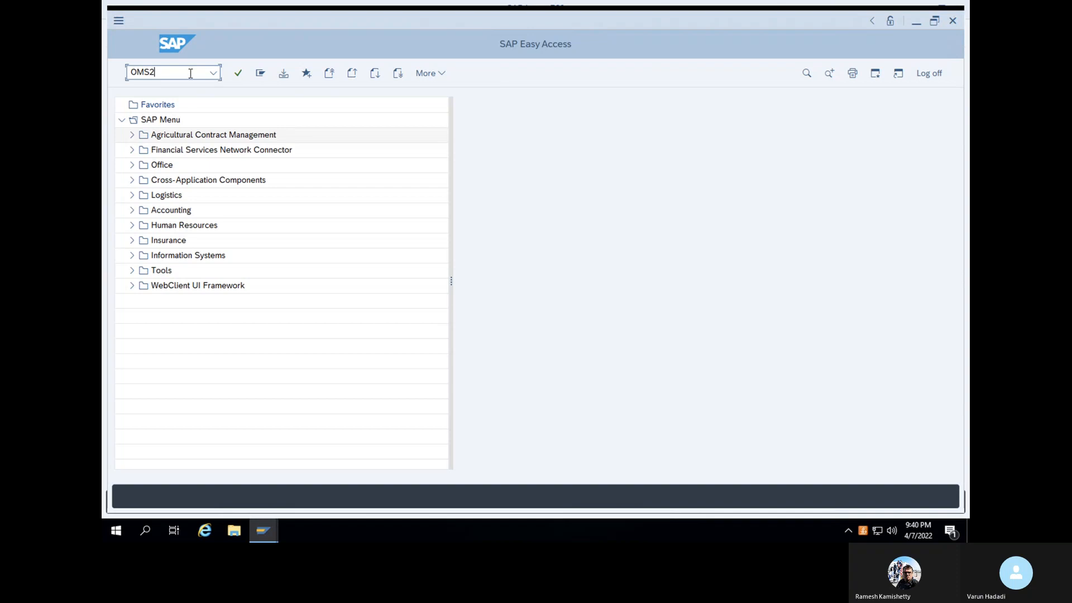
pyautogui.press('Return')
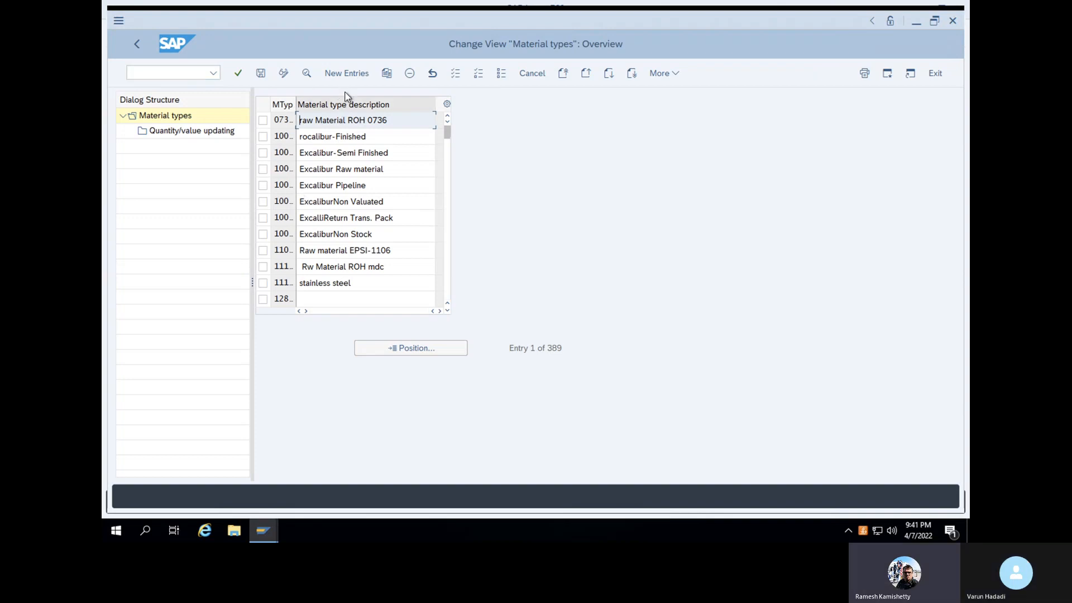
# Position the list on FERT and mark the FERT material type row
pyautogui.click(390, 349)
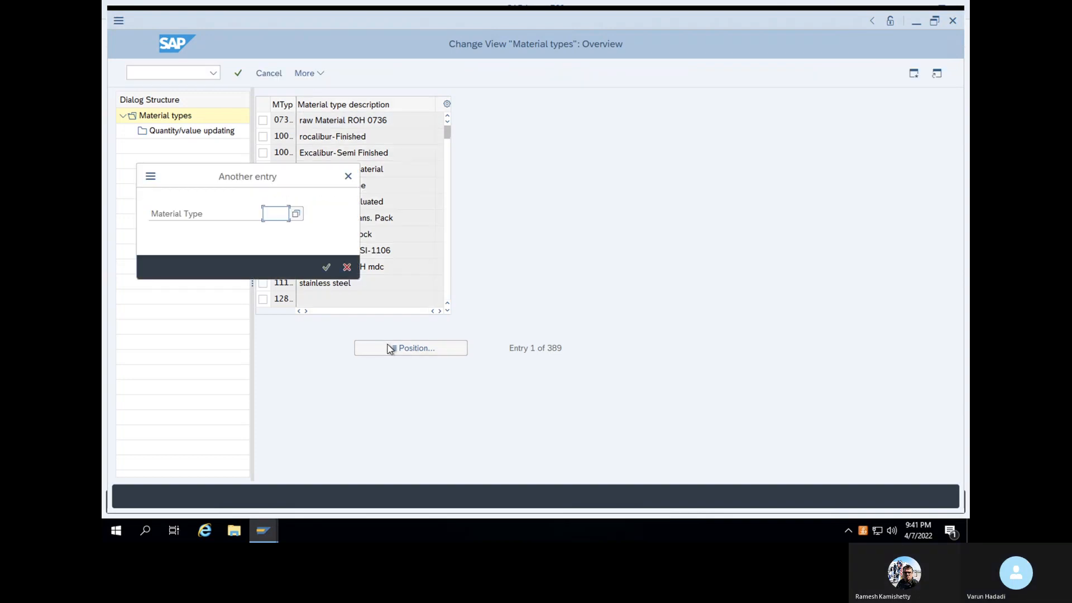
pyautogui.write('FERT')
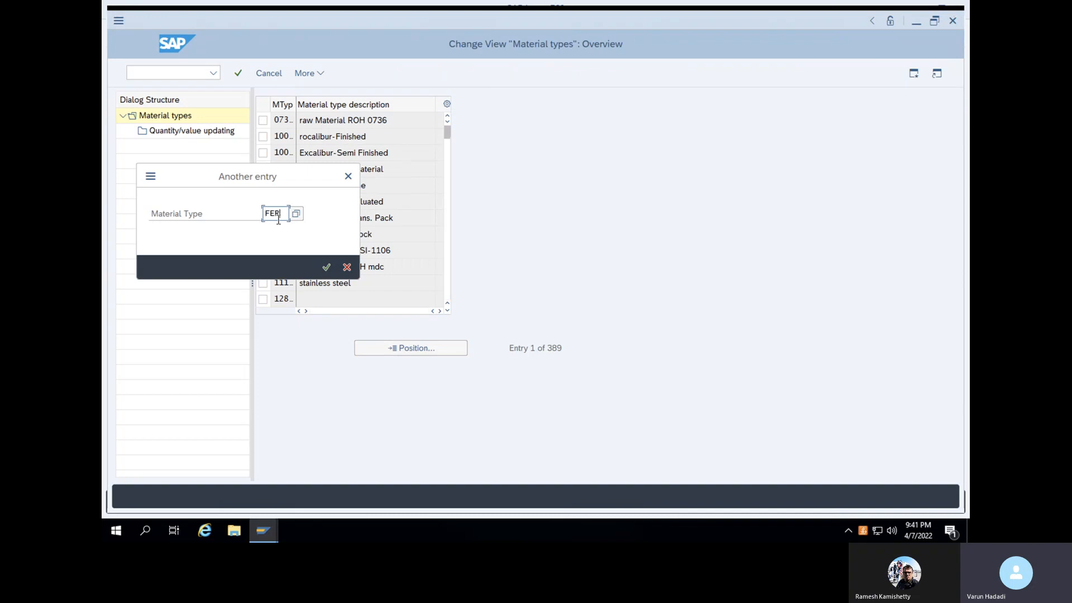
pyautogui.click(328, 267)
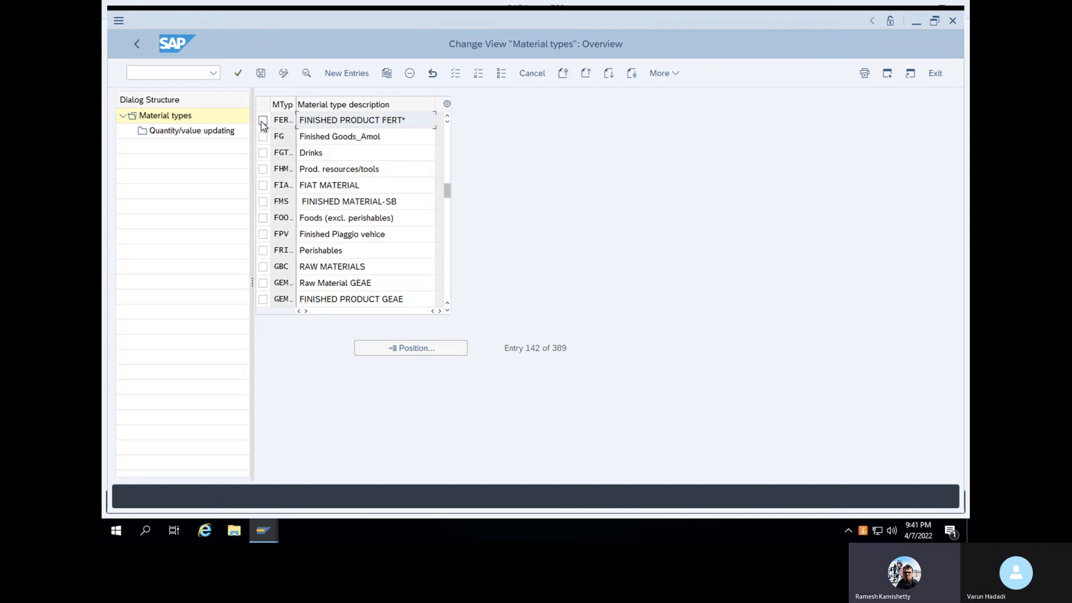
pyautogui.click(262, 121)
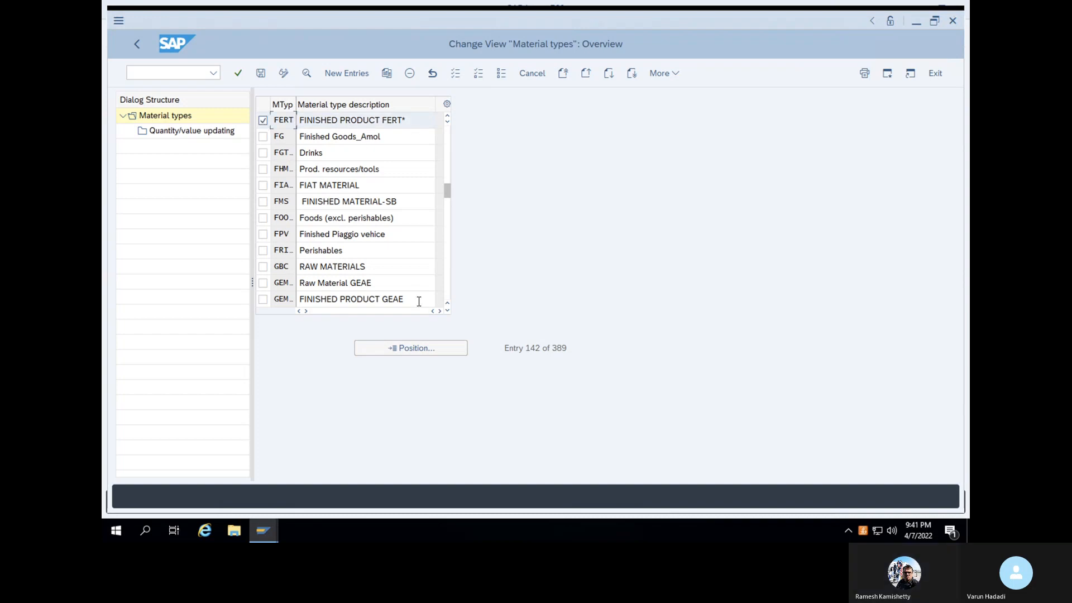
pyautogui.click(240, 72)
# Copy FERT as material type KFER with a custom finished-product description and accept it
pyautogui.click(387, 74)
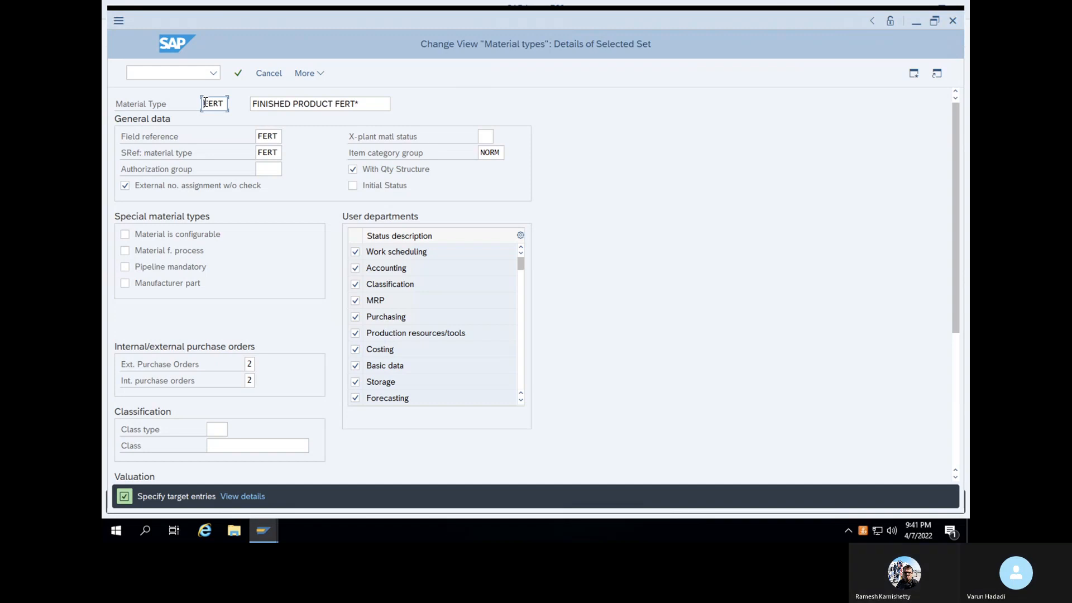
pyautogui.write('Z')
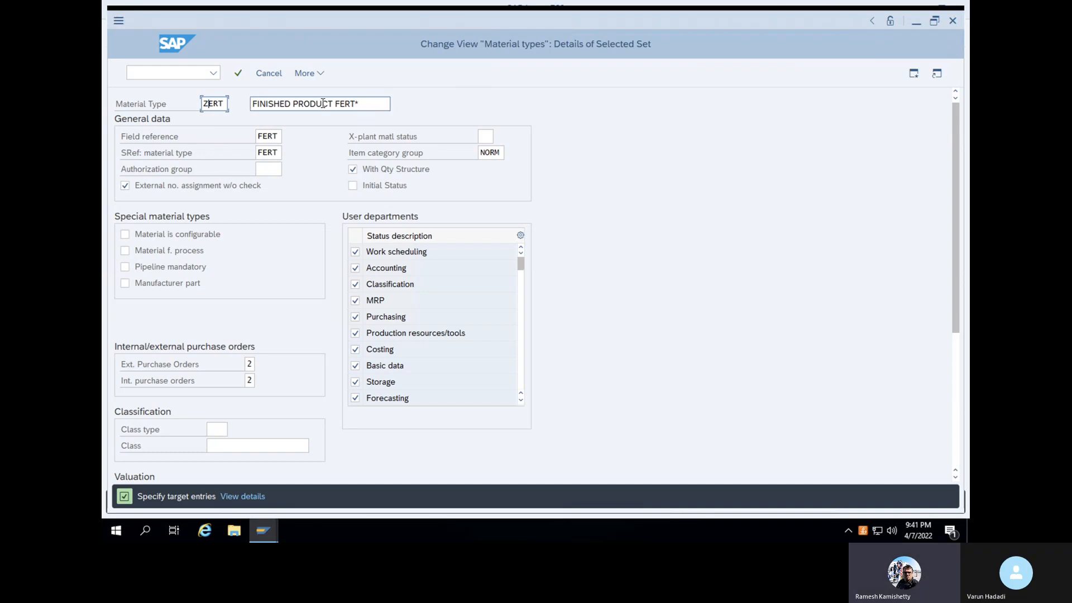
pyautogui.click(253, 104)
pyautogui.write('Varun')
pyautogui.write(' finished')
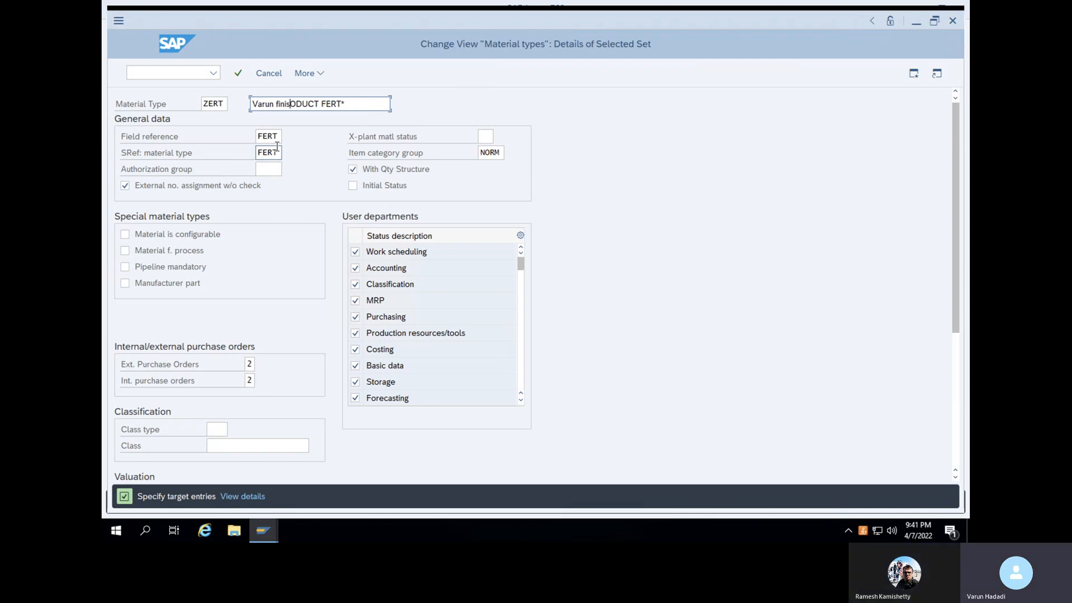
pyautogui.write(' produc')
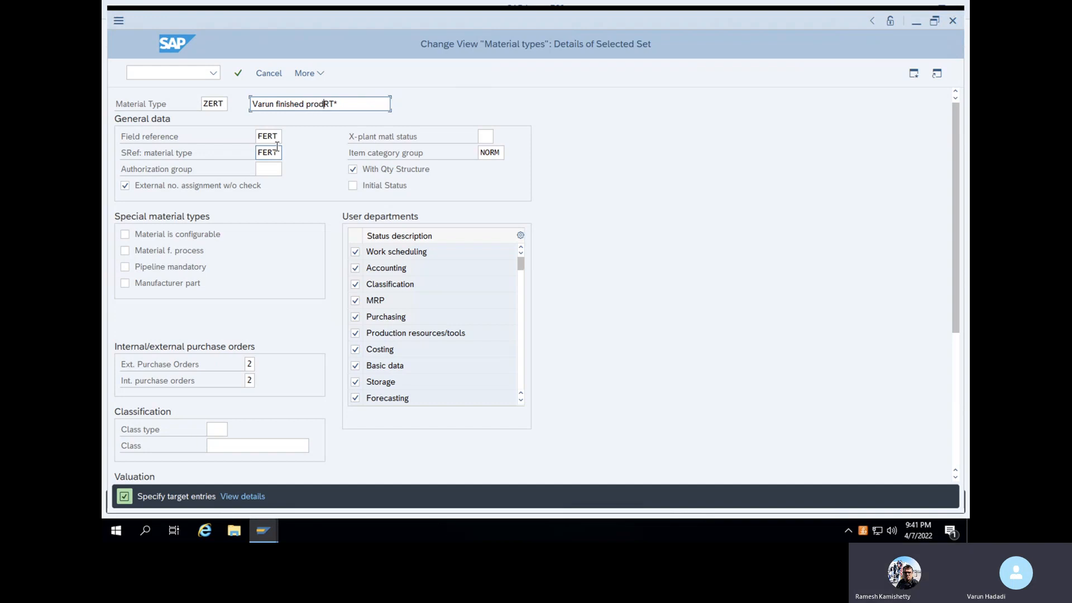
pyautogui.write('t')
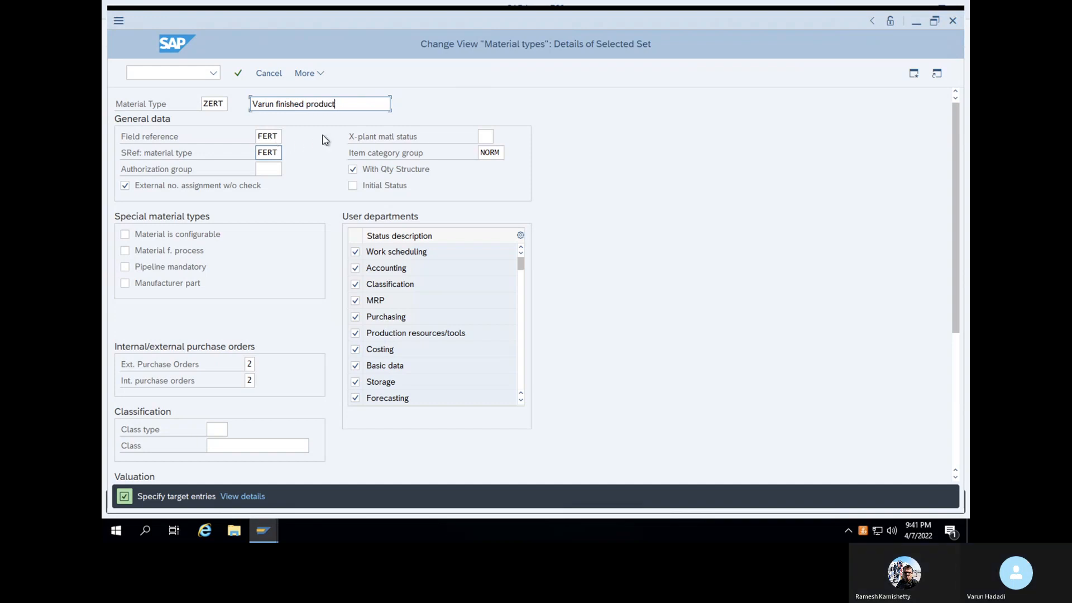
pyautogui.click(238, 75)
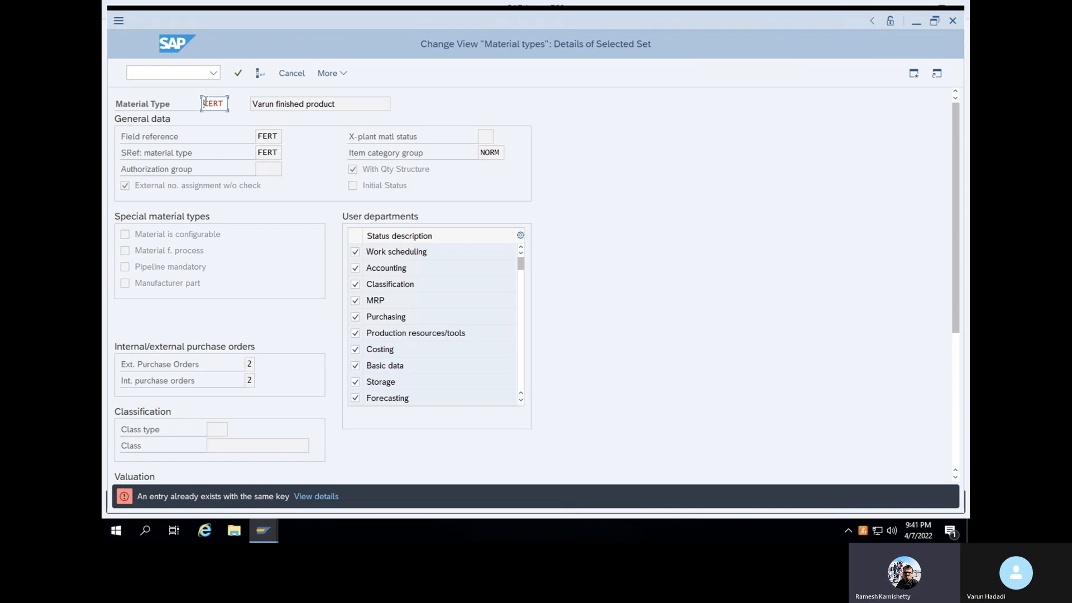
pyautogui.write('FER')
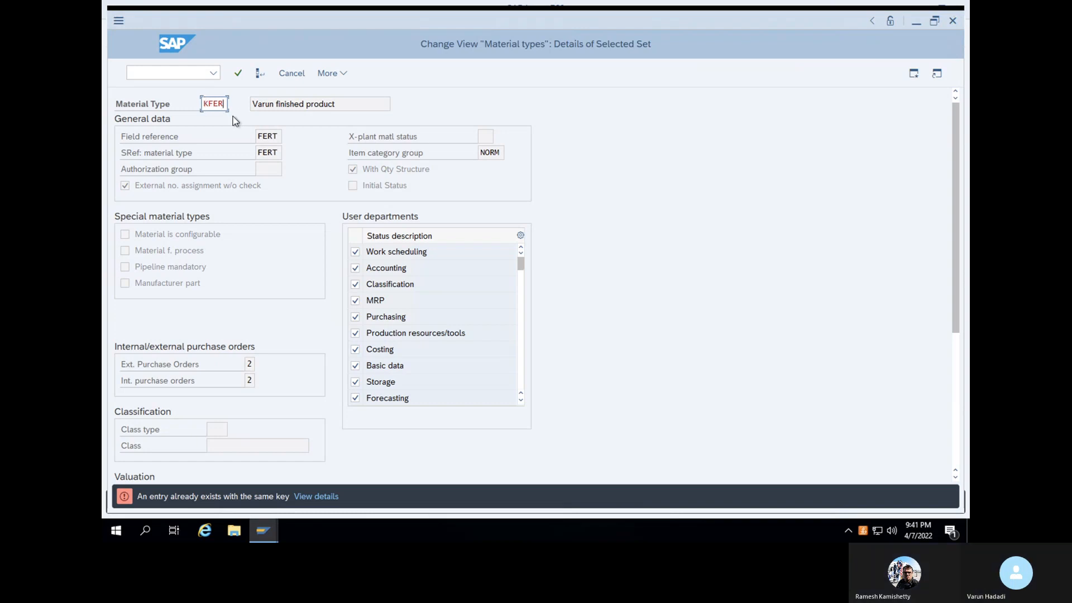
pyautogui.click(239, 74)
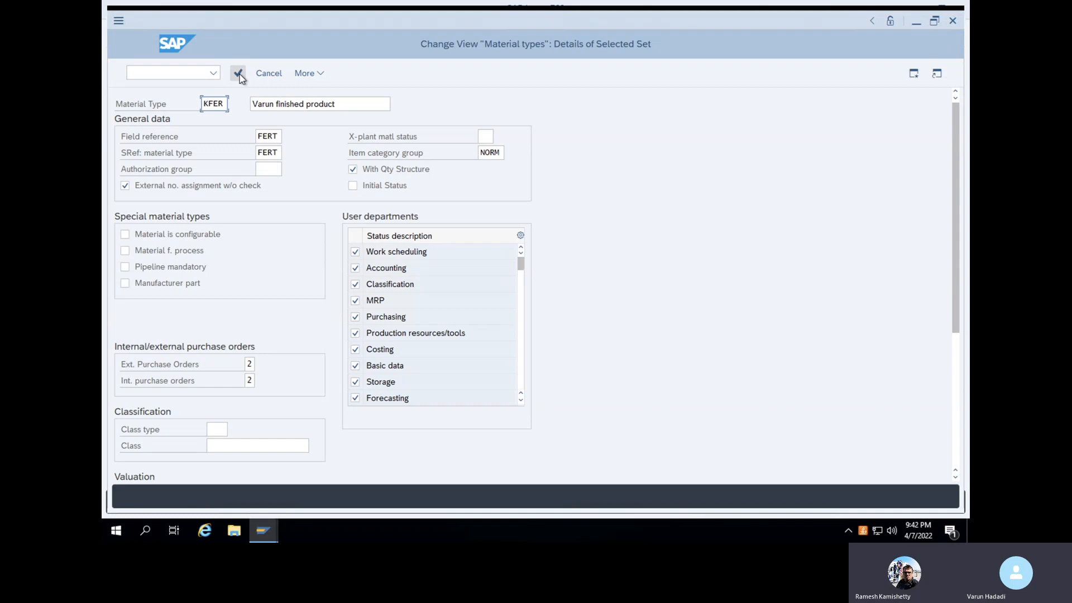
pyautogui.click(237, 73)
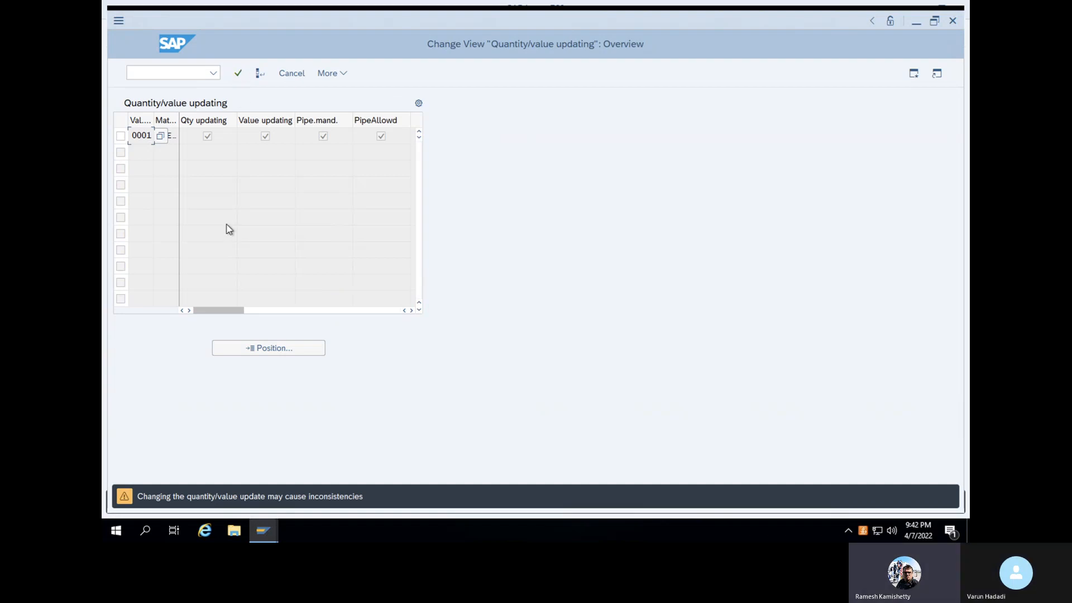
# Confirm the KFER quantity/value updating entries, then check the Edit menu for Delete
pyautogui.click(238, 73)
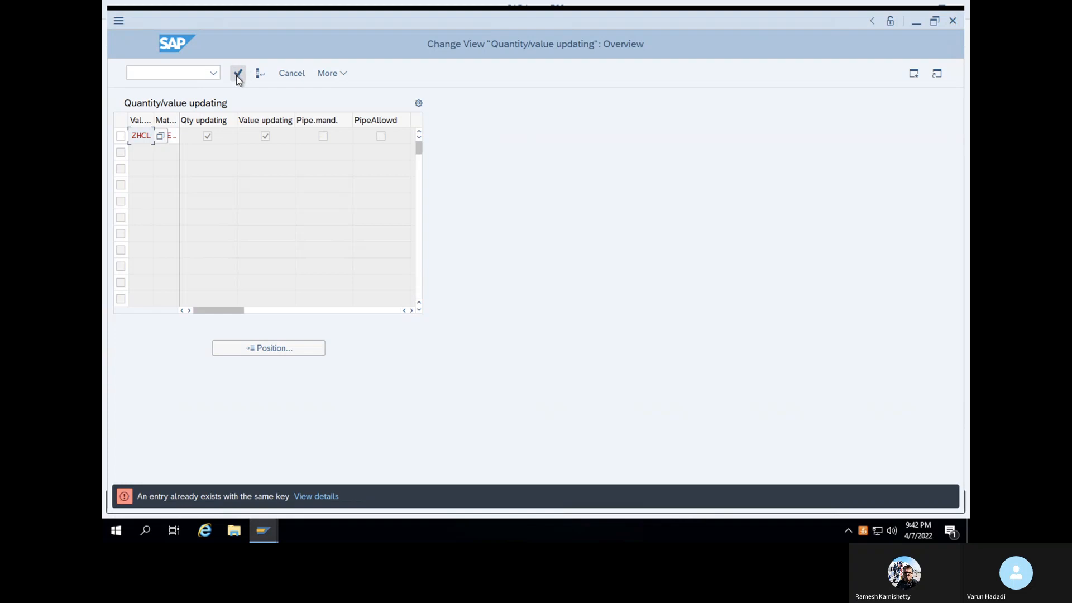
pyautogui.click(237, 74)
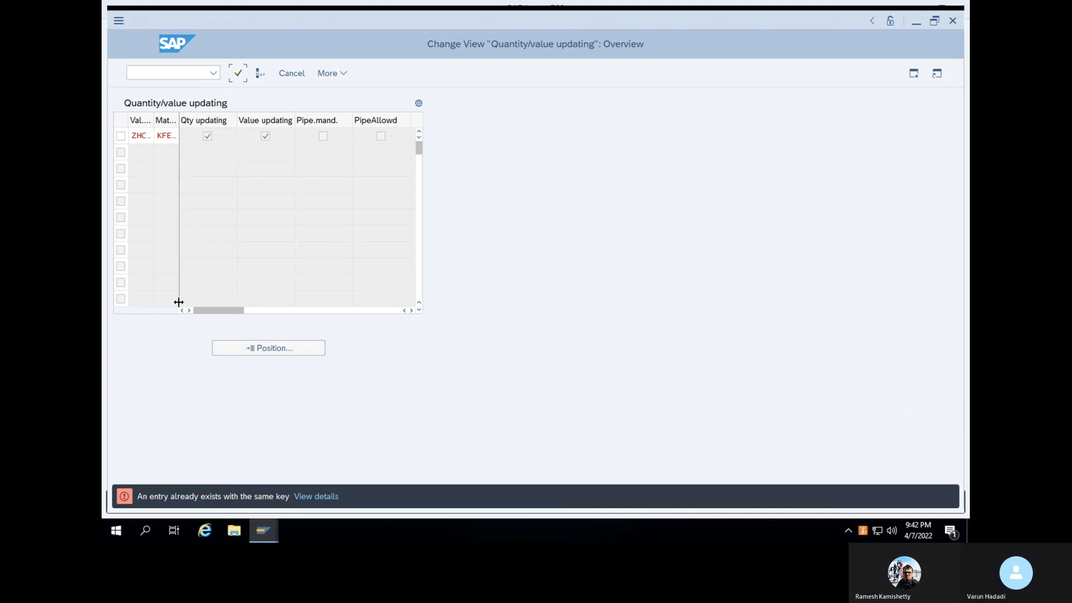
pyautogui.click(178, 302)
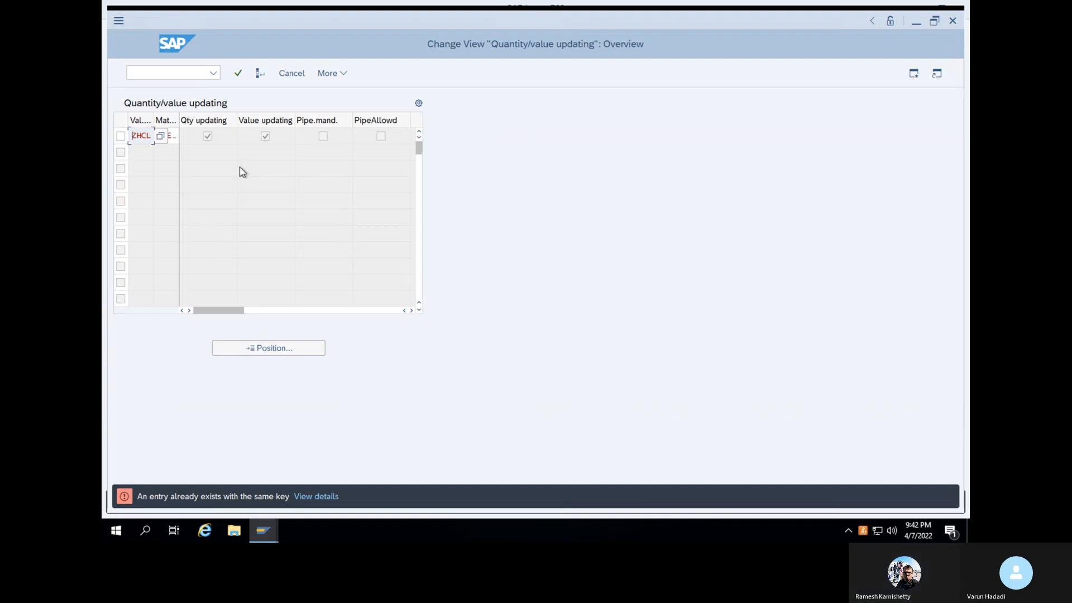
pyautogui.click(333, 73)
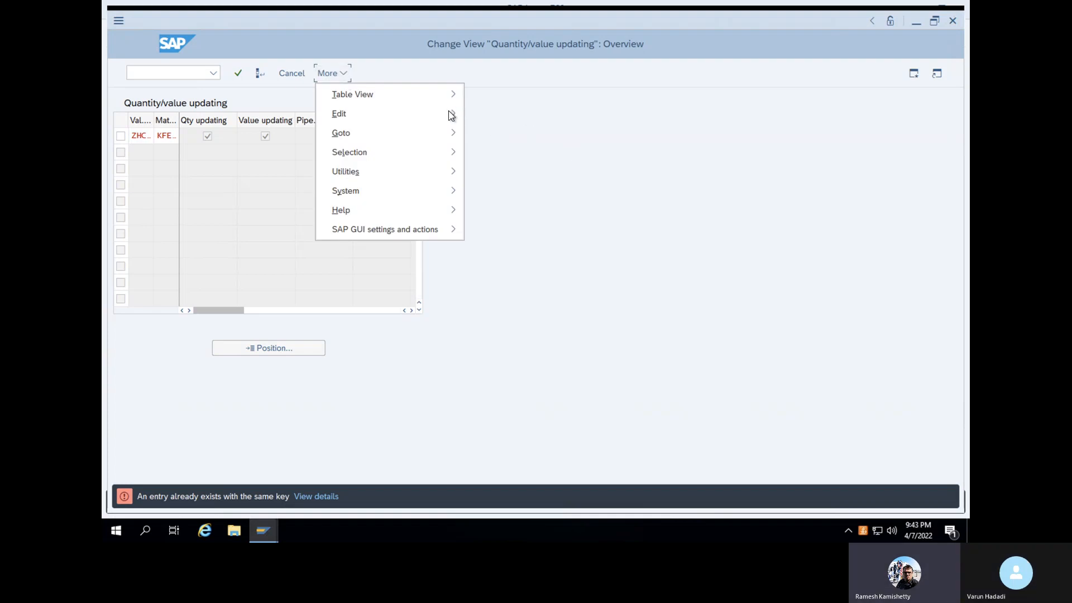
pyautogui.moveTo(451, 115)
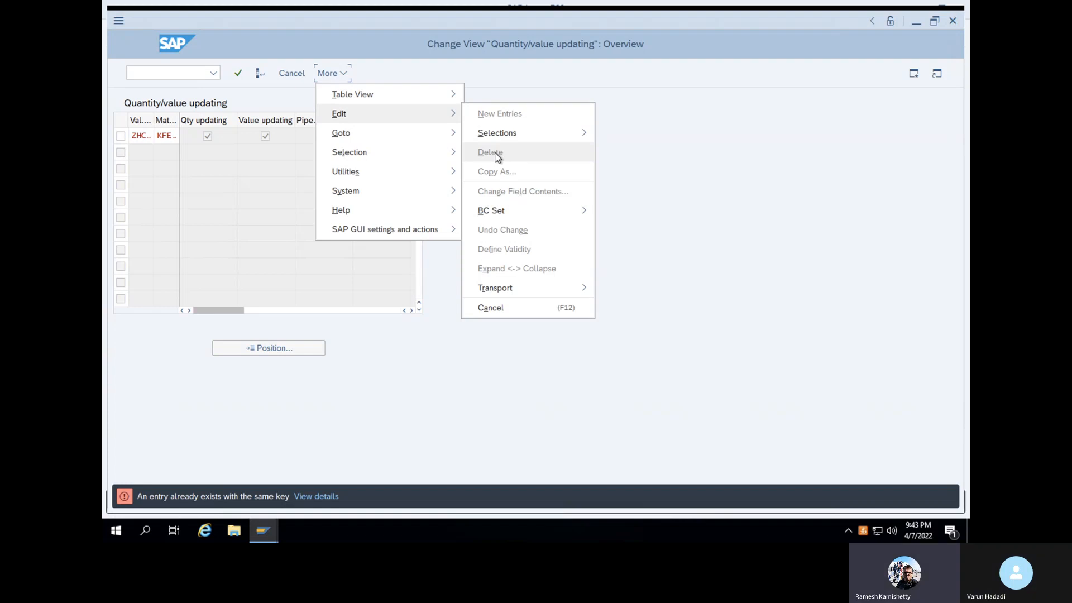
pyautogui.click(662, 202)
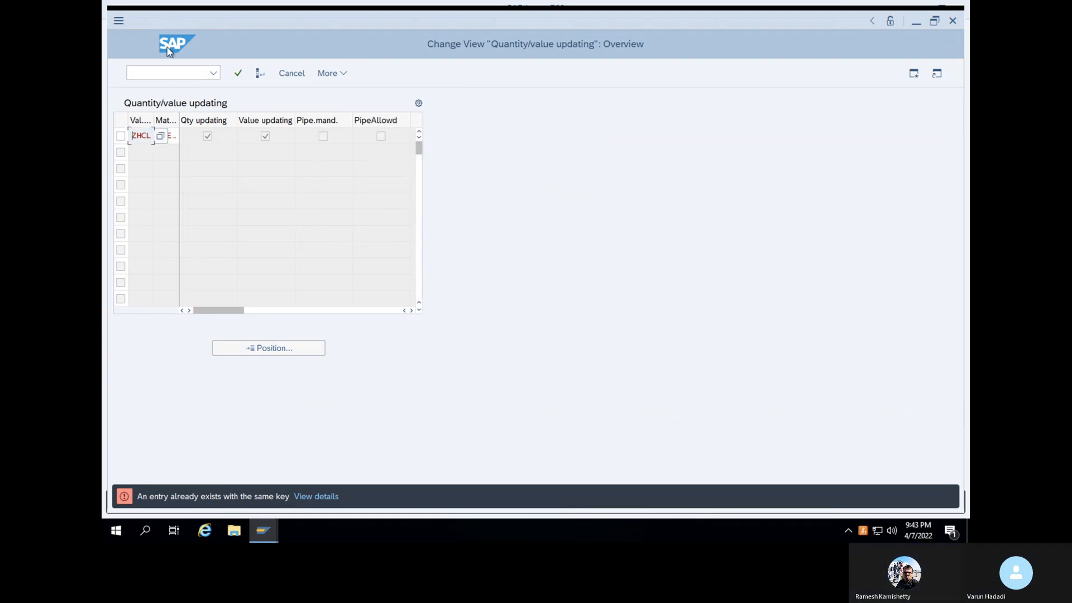
# Reopen the material types configuration from the main menu and bring up the Position prompt
pyautogui.click(167, 77)
pyautogui.write('/n')
pyautogui.press('Return')
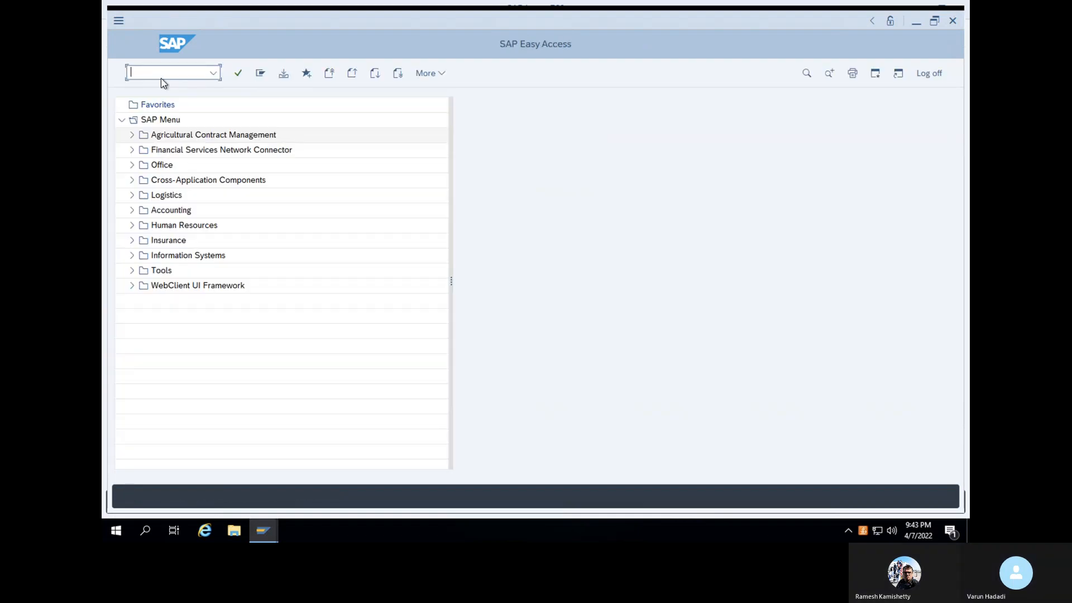
pyautogui.write('OMS')
pyautogui.press('Return')
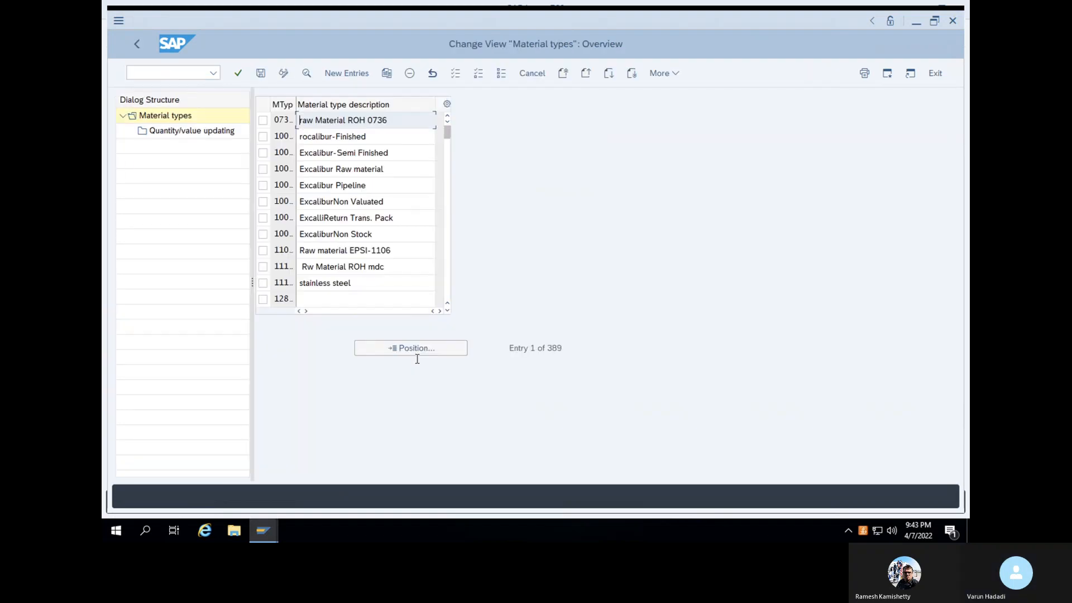
pyautogui.click(409, 348)
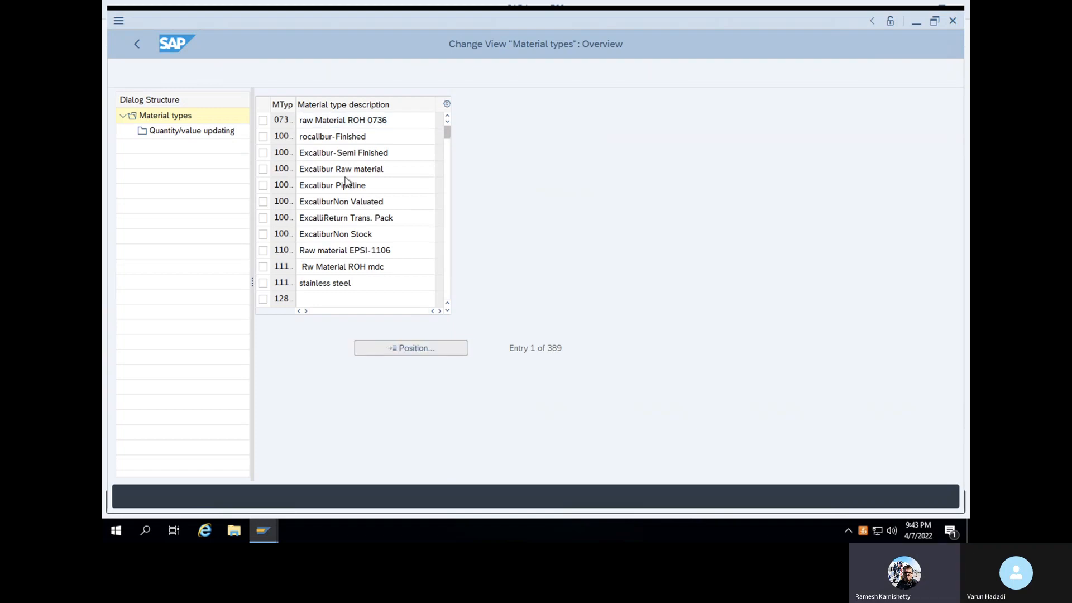
# Jump to FERT, copy it as KFER, and replace the description with a custom finished-product name
pyautogui.write('FERT')
pyautogui.press('Return')
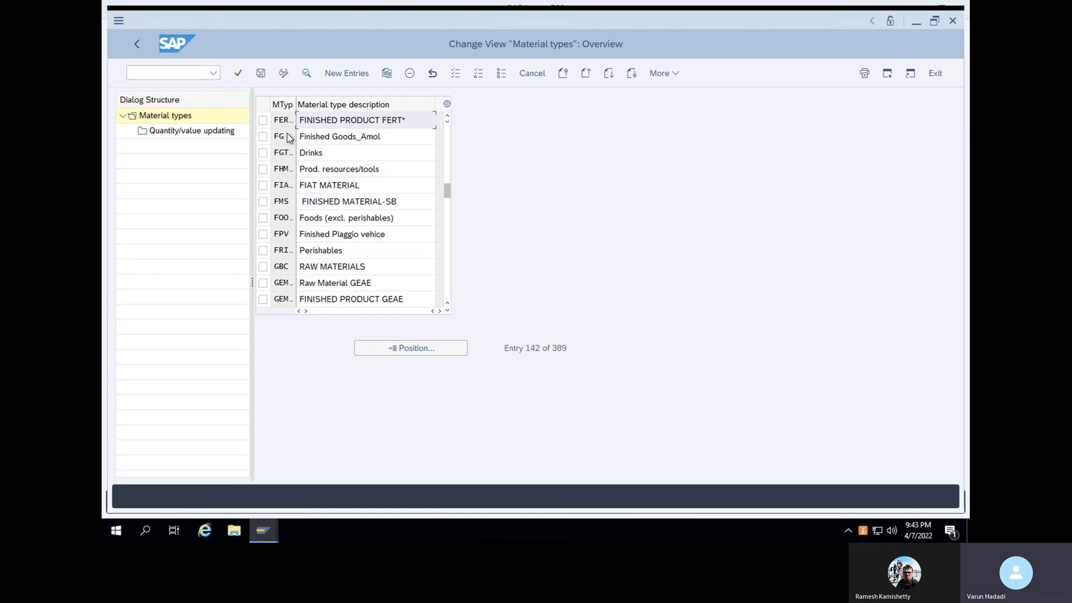
pyautogui.click(263, 120)
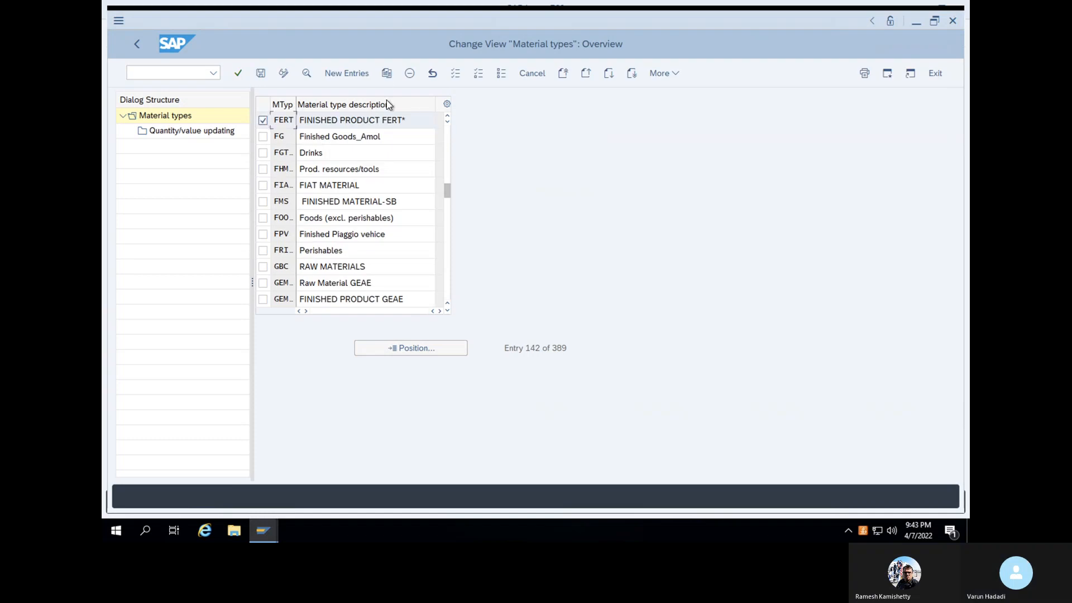
pyautogui.click(387, 73)
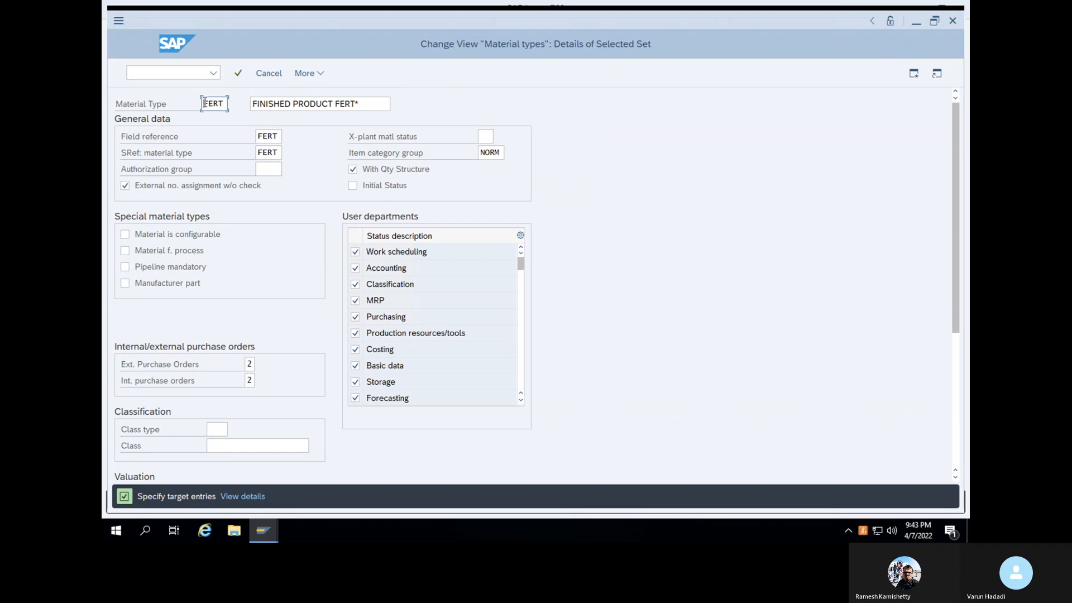
pyautogui.write('ZF')
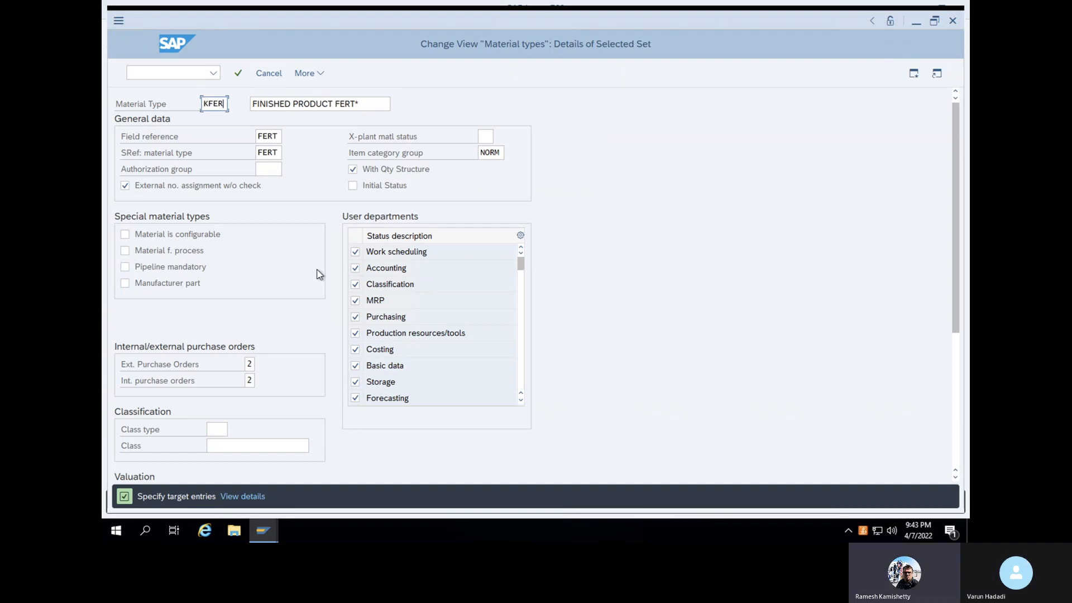
pyautogui.moveTo(373, 106); pyautogui.dragTo(204, 95)
pyautogui.write('Va')
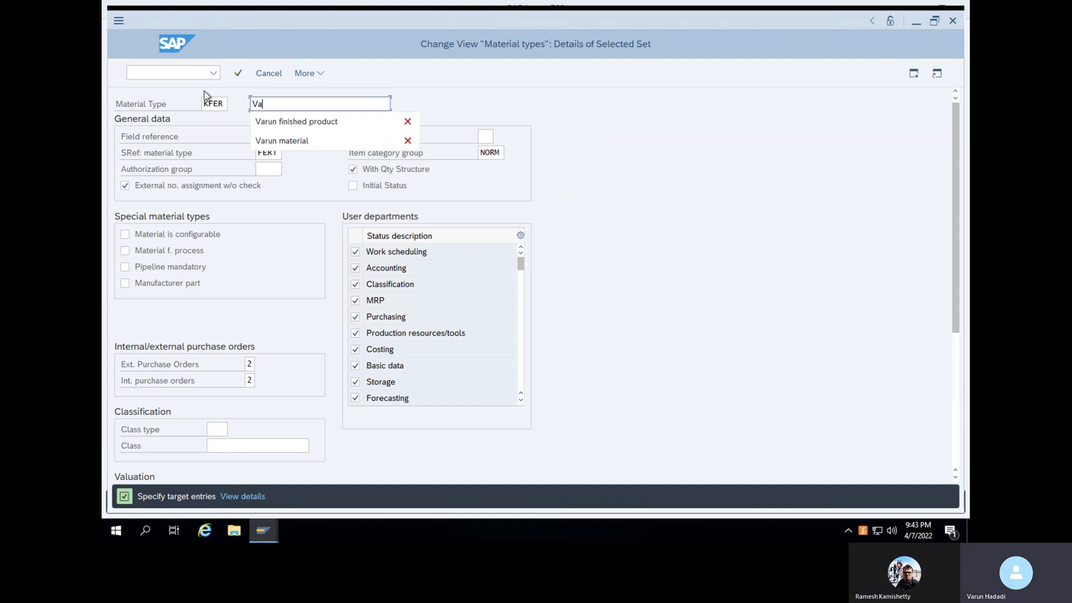
pyautogui.write('run fin')
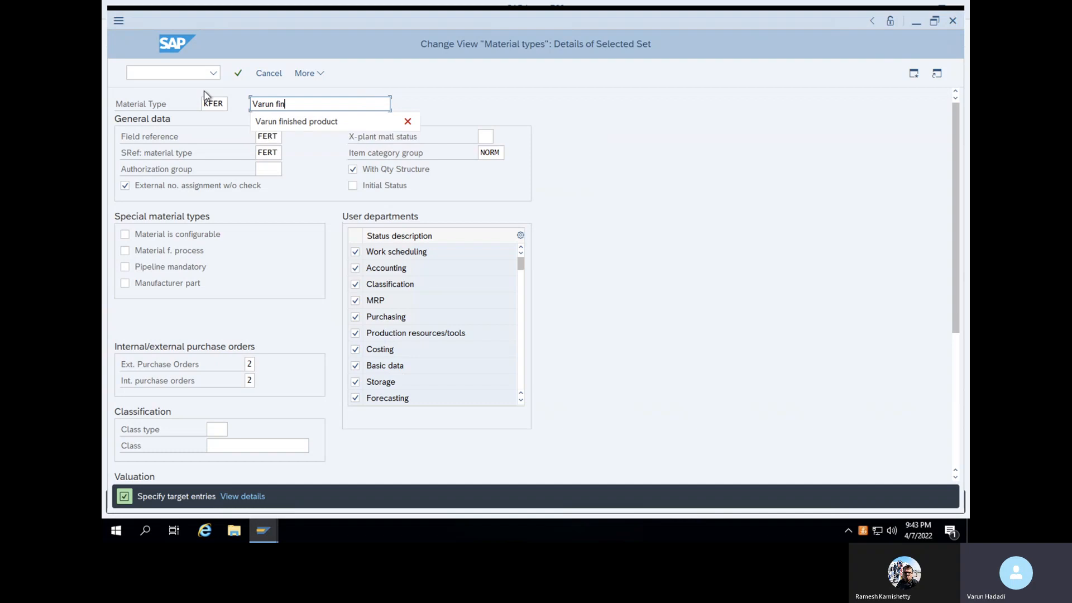
pyautogui.write('ished product')
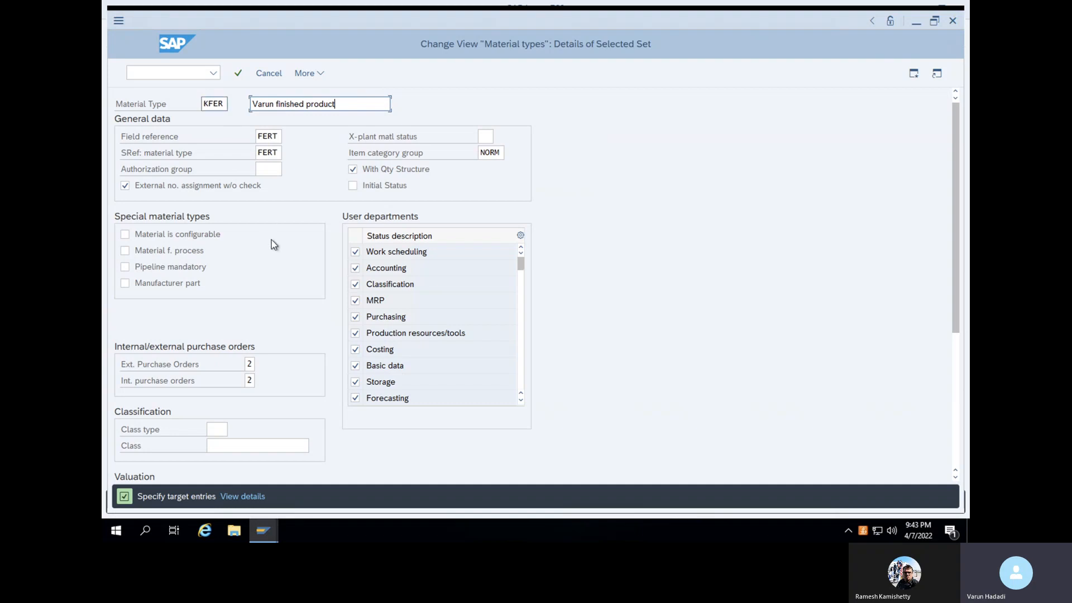
# Confirm the KFER copy screens, clear the duplicate valuation area entry, and acknowledge 1054 dependent entries
pyautogui.press('Return')
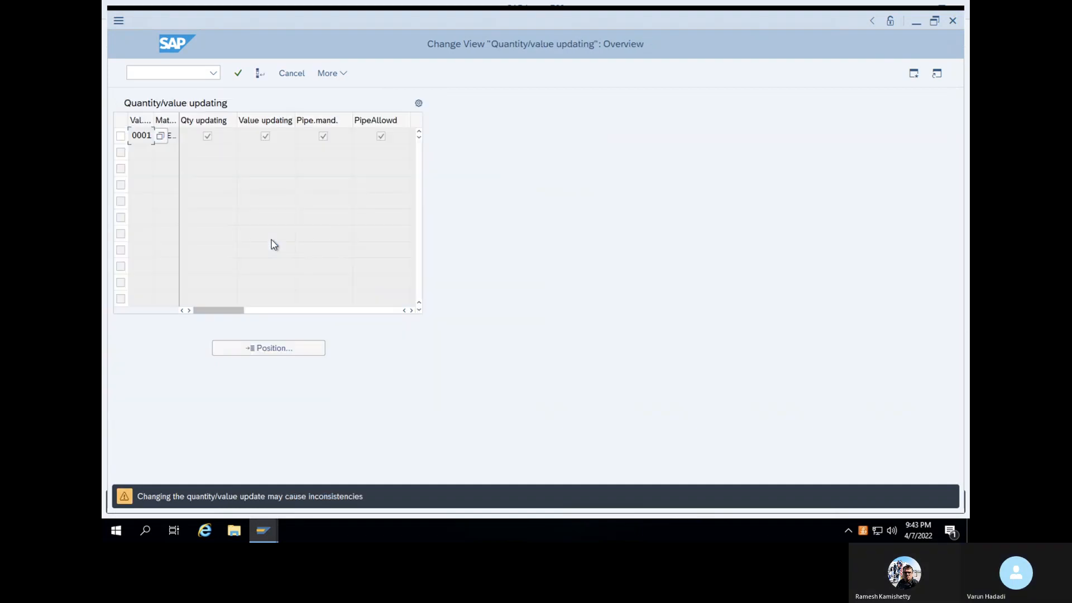
pyautogui.press('Return')
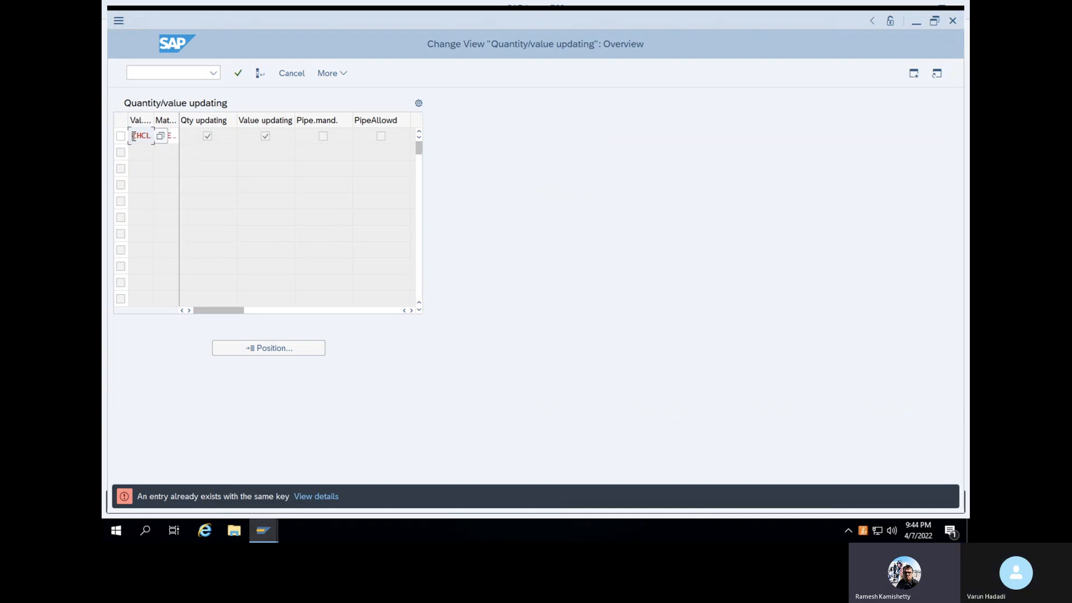
pyautogui.press('BackSpace')
pyautogui.press('BackSpace')
pyautogui.press('BackSpace')
pyautogui.press('BackSpace')
pyautogui.press('Return')
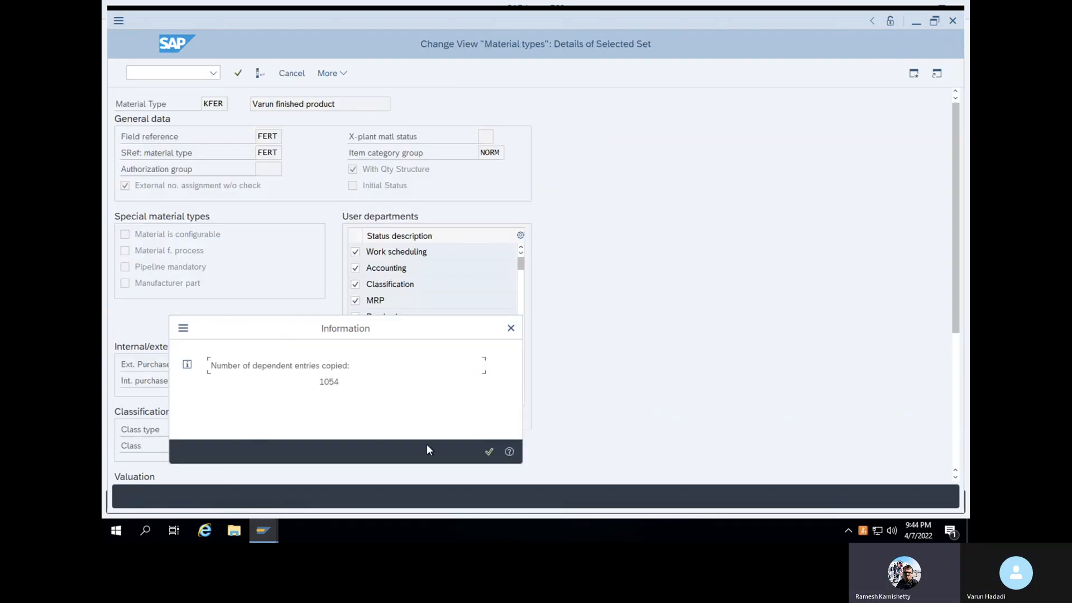
pyautogui.click(488, 452)
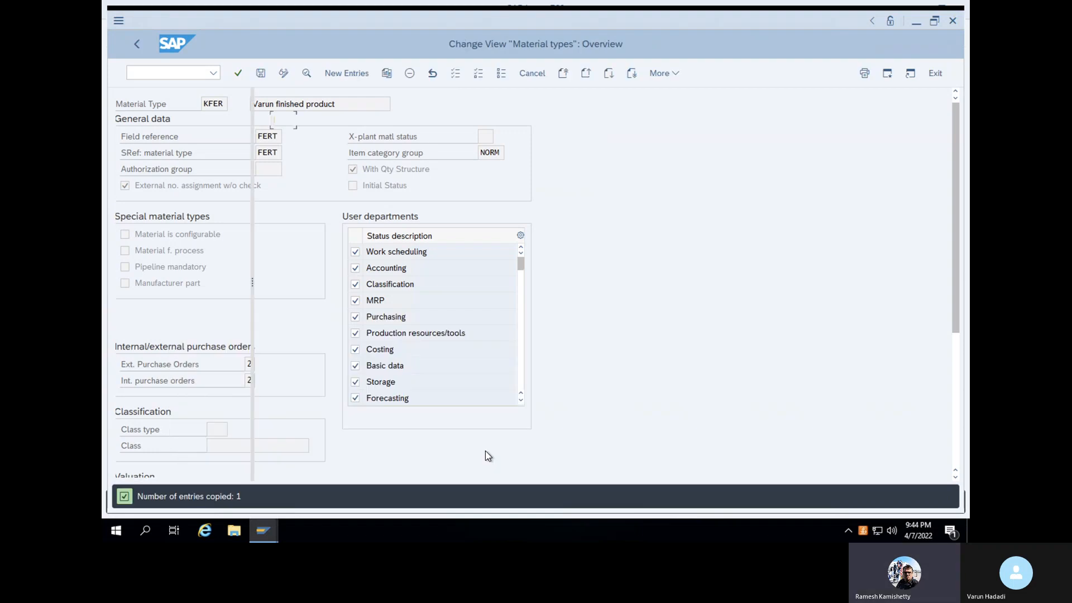
# Save KFER under a Customizing request and return to SAP Easy Access with /n
pyautogui.click(260, 74)
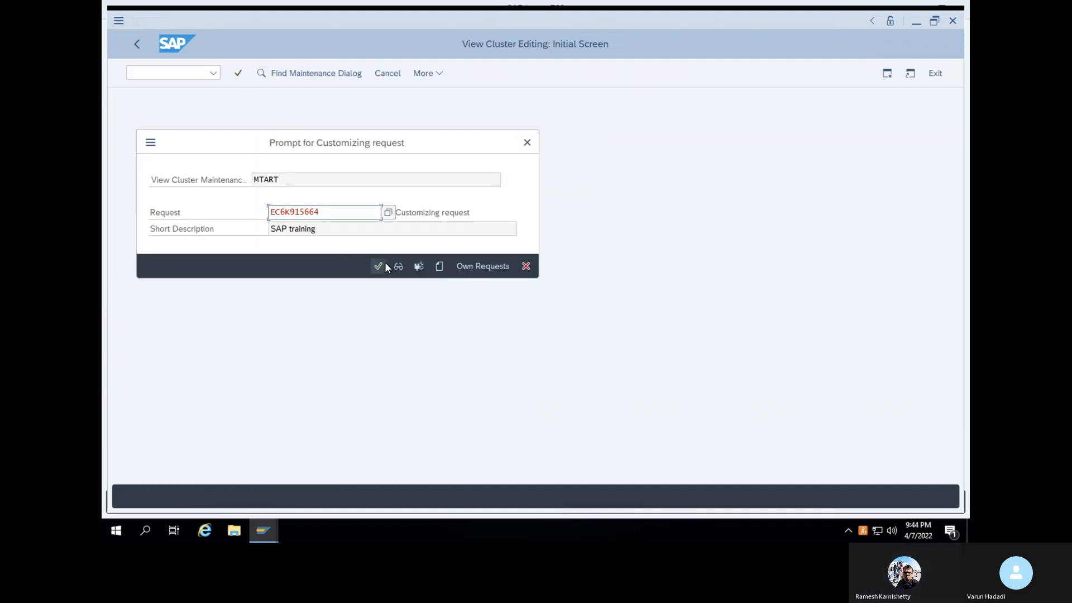
pyautogui.click(382, 264)
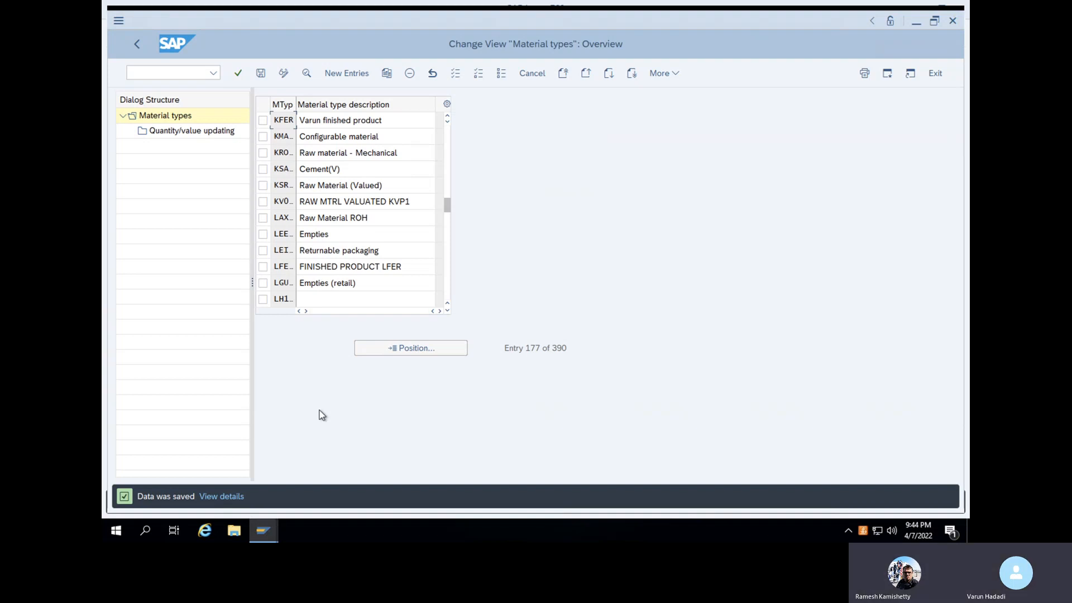
pyautogui.click(165, 73)
pyautogui.write('/n')
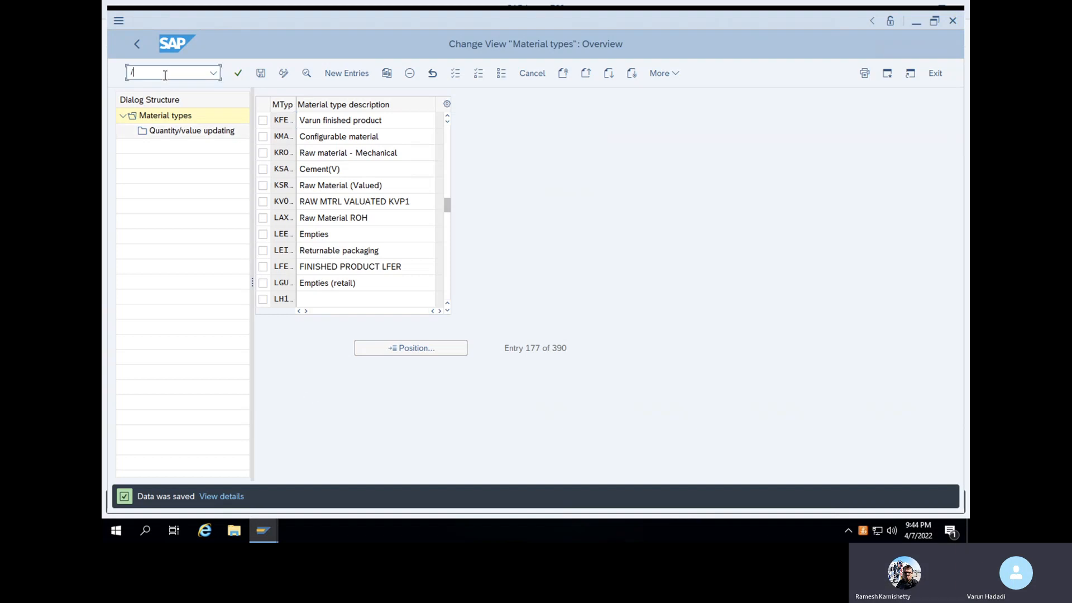
pyautogui.press('Return')
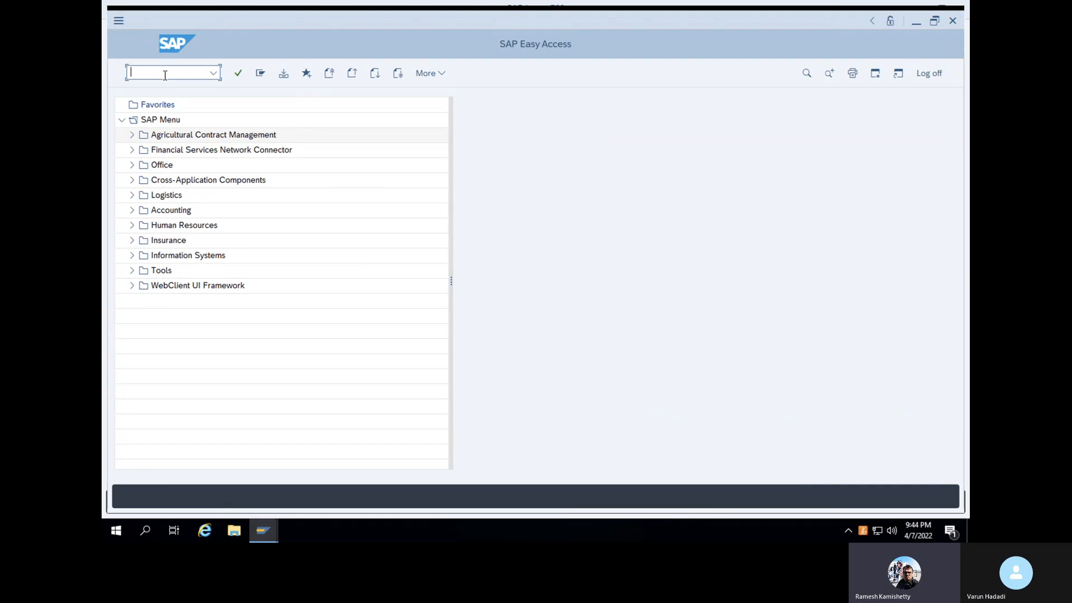
# In OMSF, add a new material group ALUM with description Aluminium
pyautogui.write('oms')
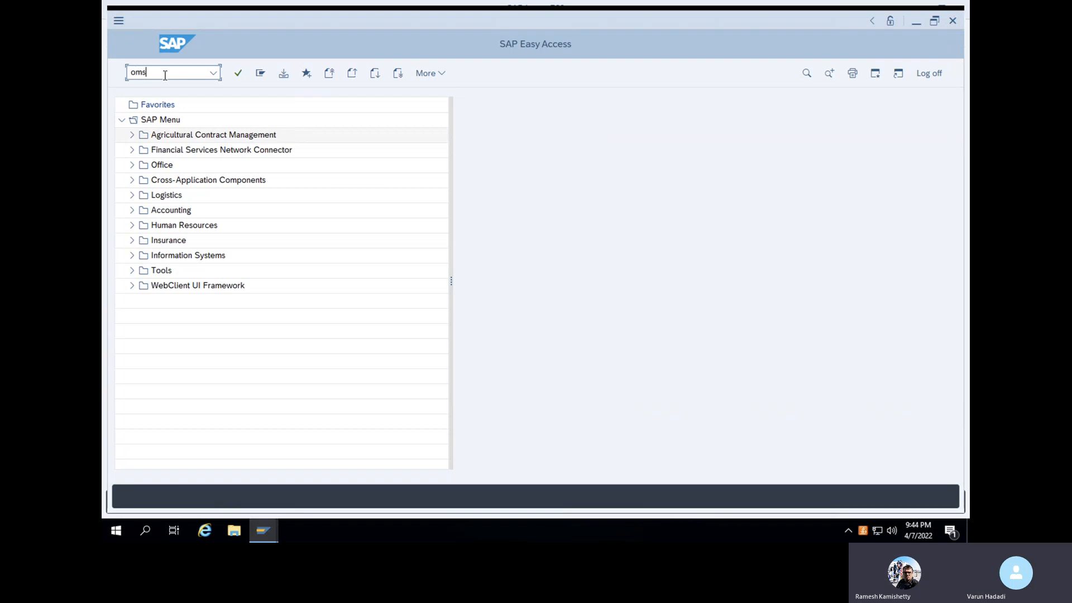
pyautogui.write('f')
pyautogui.press('Return')
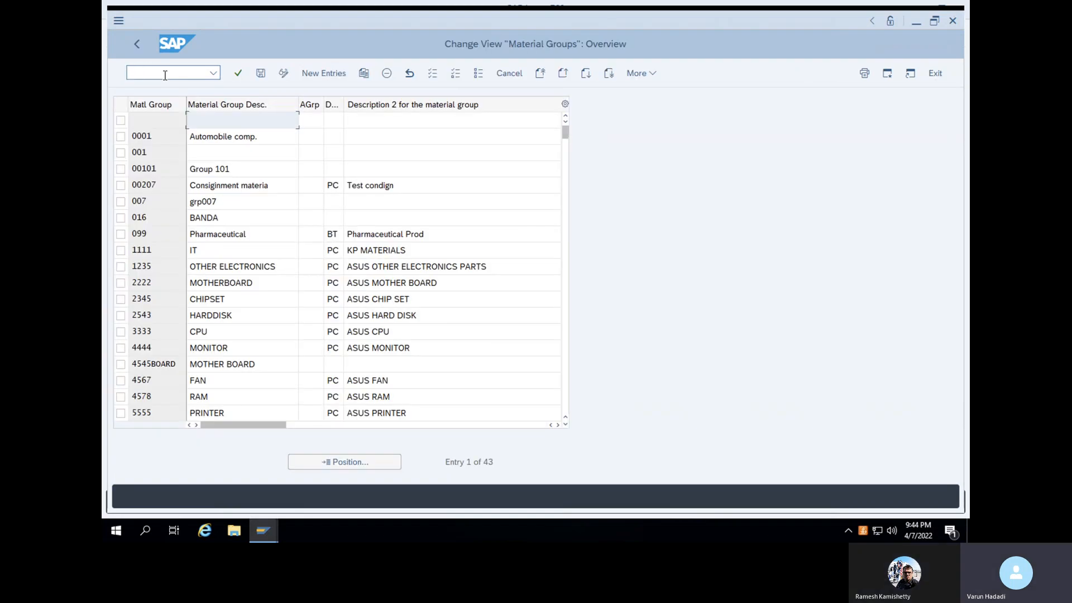
pyautogui.click(312, 78)
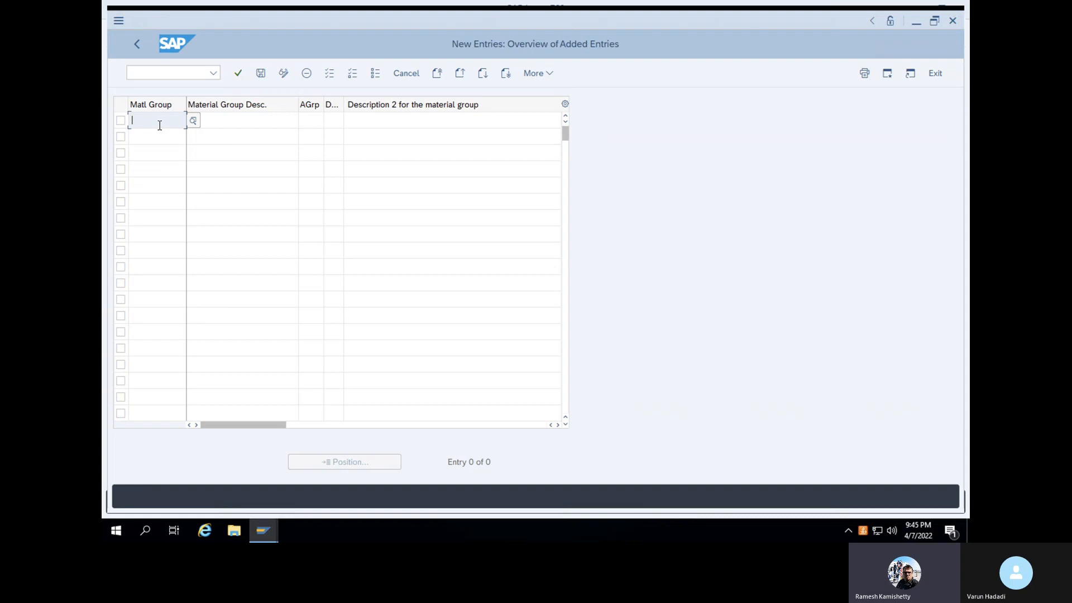
pyautogui.write('ALUM')
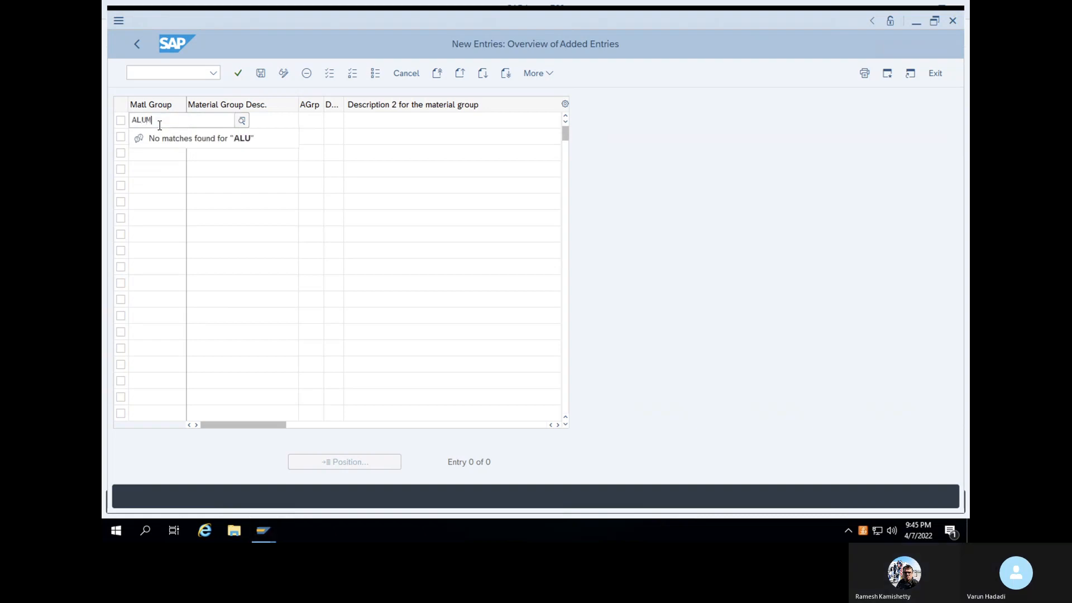
pyautogui.click(289, 122)
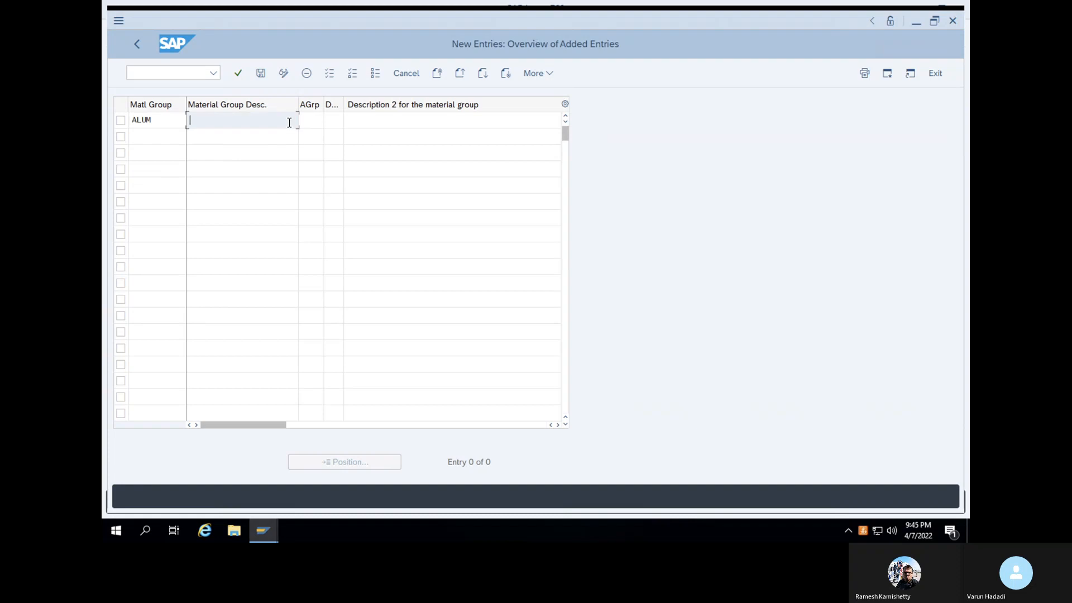
pyautogui.write('Alumini')
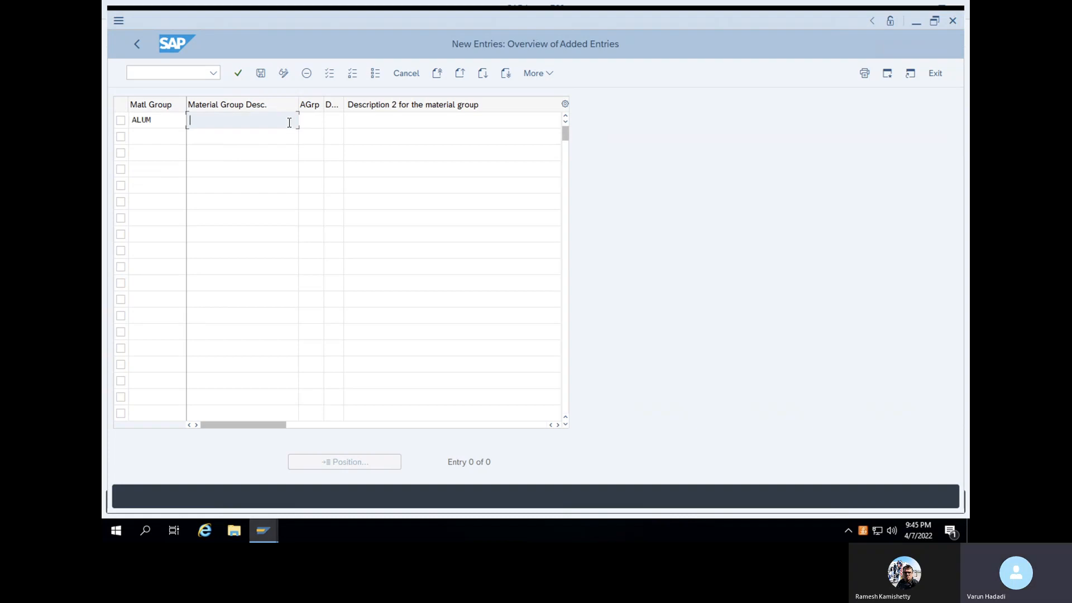
pyautogui.write('um')
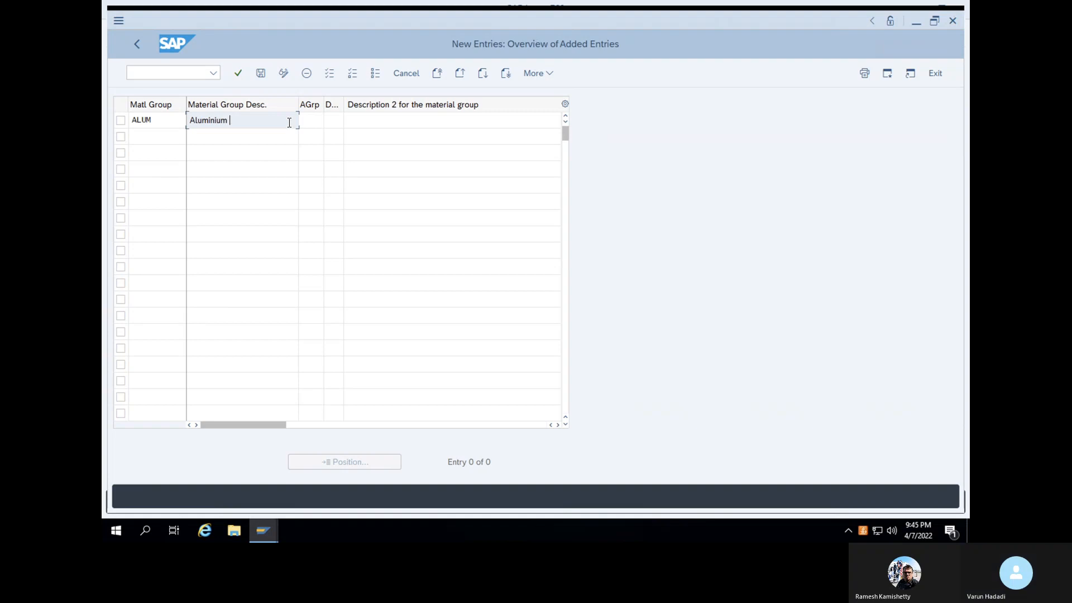
pyautogui.click(240, 73)
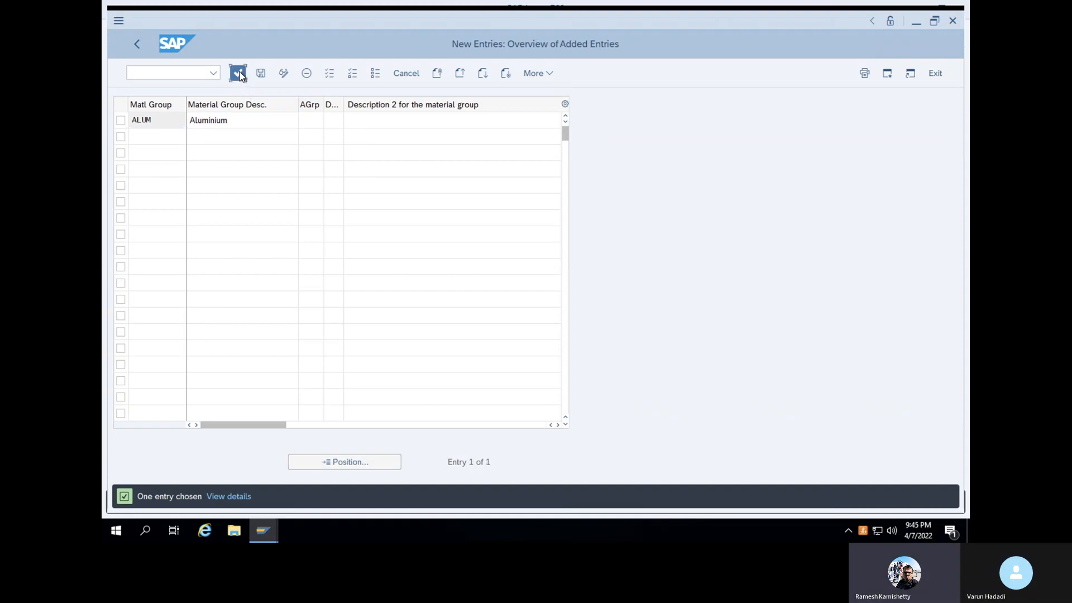
pyautogui.click(239, 74)
# Save the ALUM group under a Customizing request and return to the start menu with /n
pyautogui.click(261, 75)
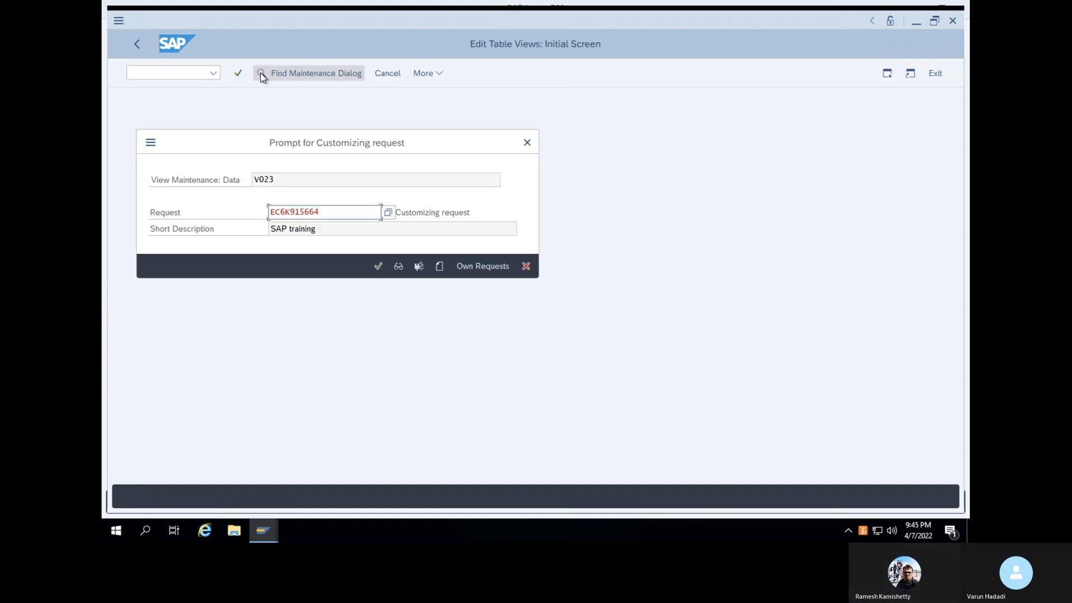
pyautogui.click(378, 266)
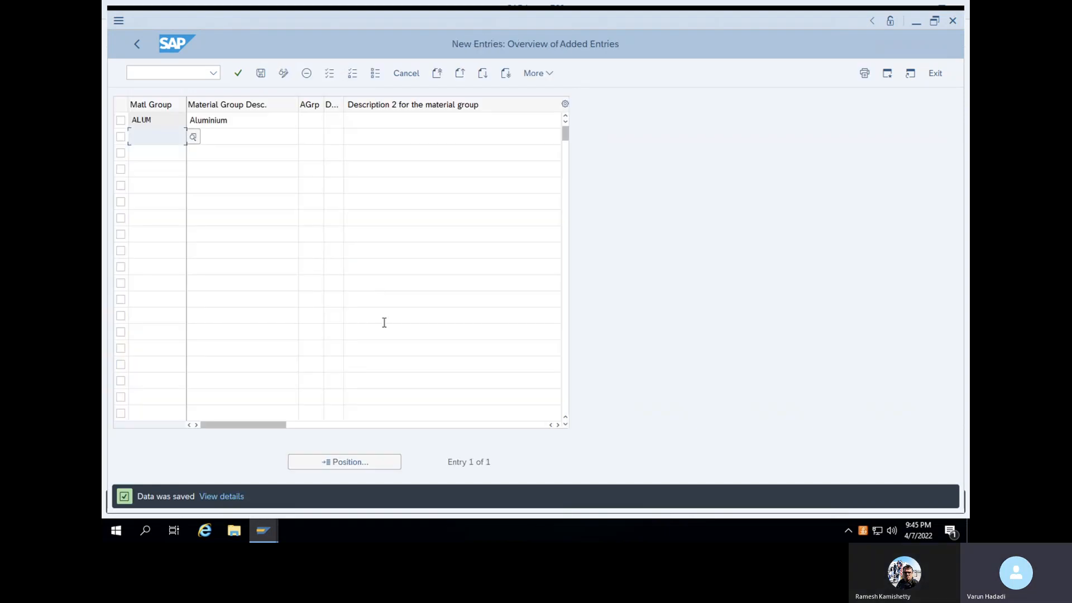
pyautogui.click(191, 76)
pyautogui.write('/n')
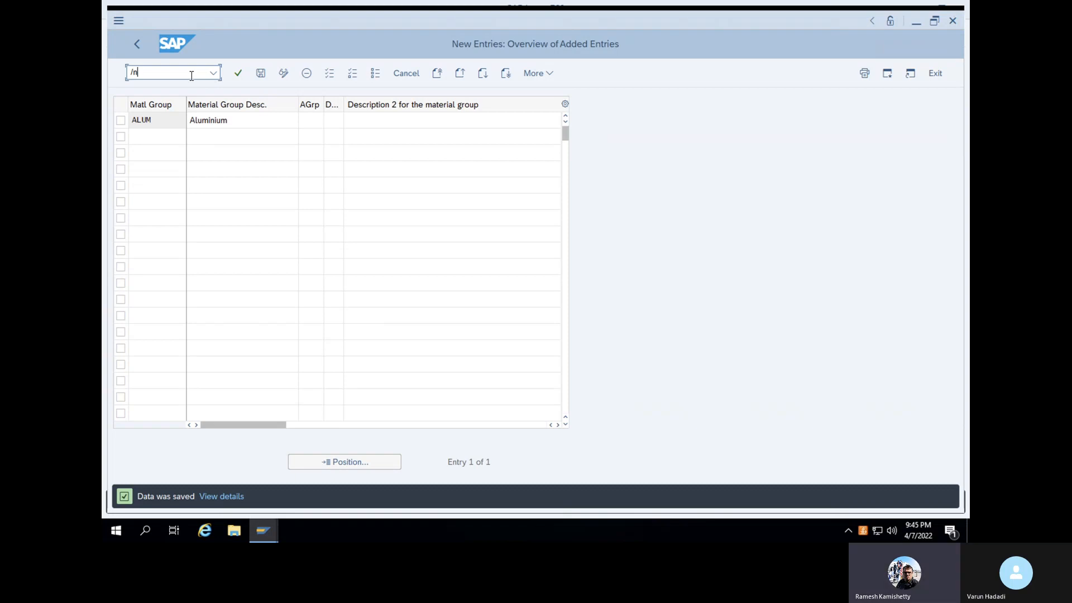
pyautogui.press('Return')
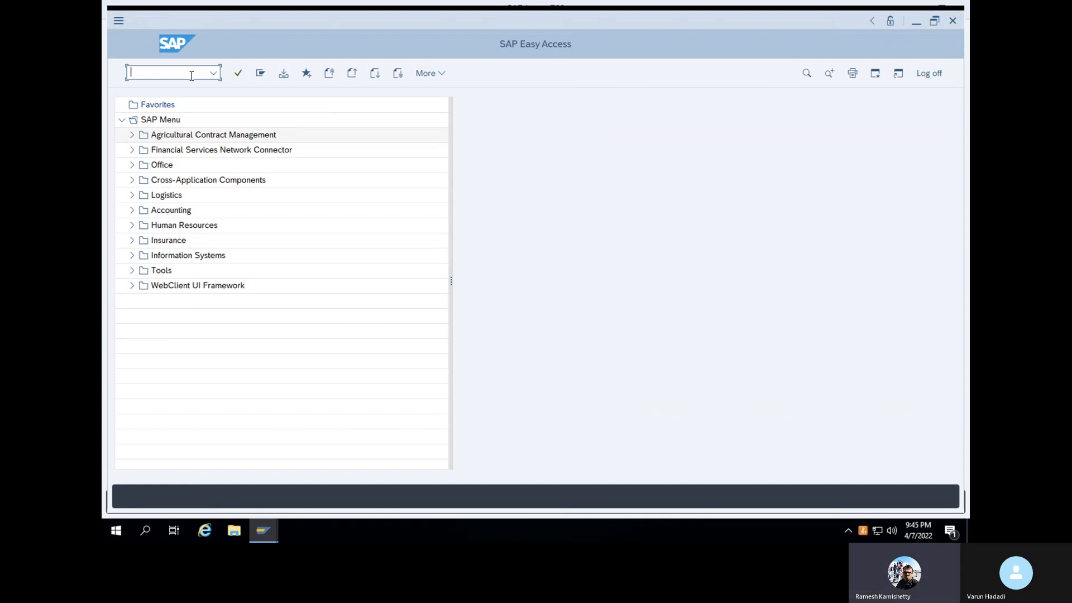
# In MM01, choose 'Varun finished product' as the material type and continue
pyautogui.write('mm01')
pyautogui.press('Return')
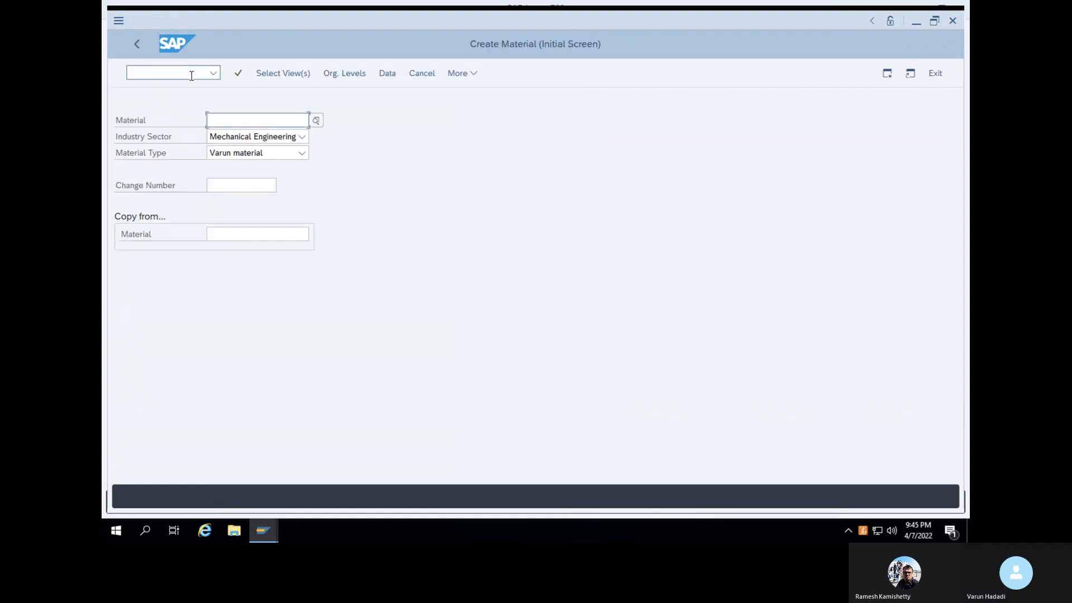
pyautogui.click(302, 153)
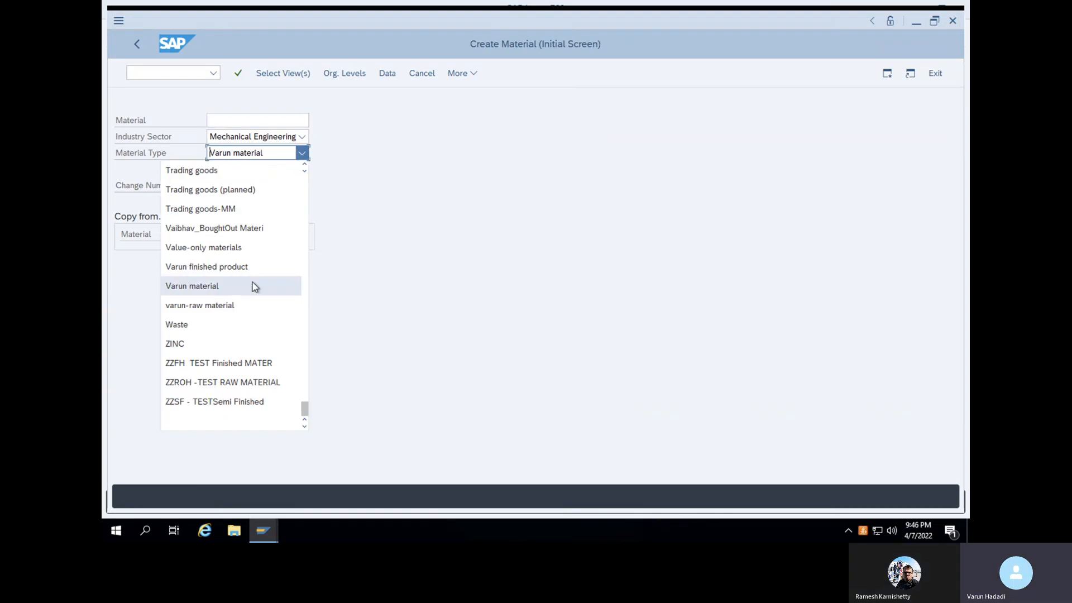
pyautogui.scroll(8, 253, 285)
pyautogui.scroll(4, 253, 285)
pyautogui.scroll(6, 252, 285)
pyautogui.scroll(8, 252, 285)
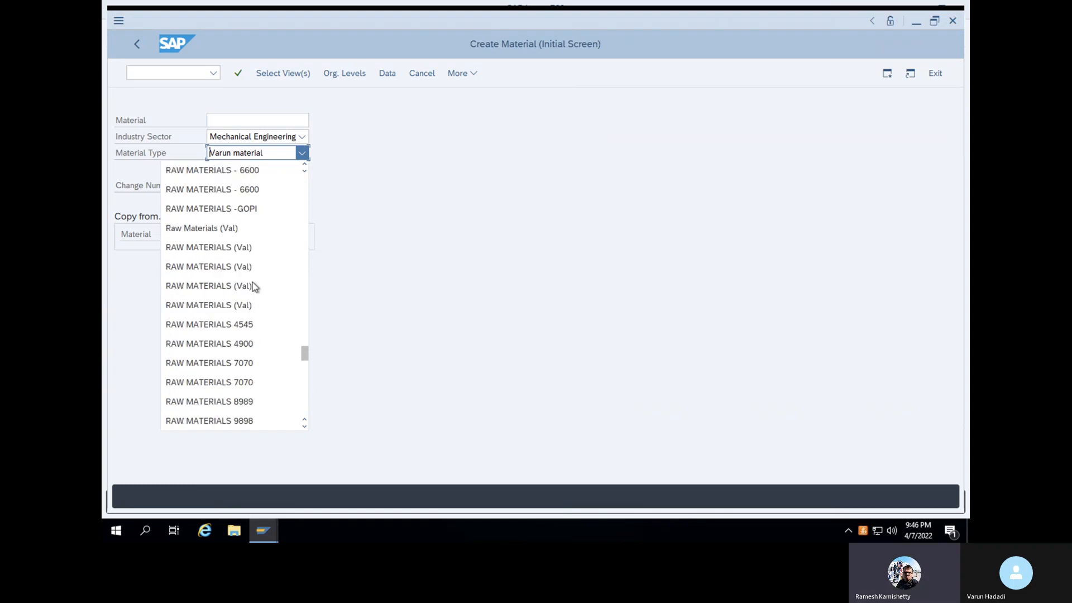
pyautogui.scroll(10, 252, 283)
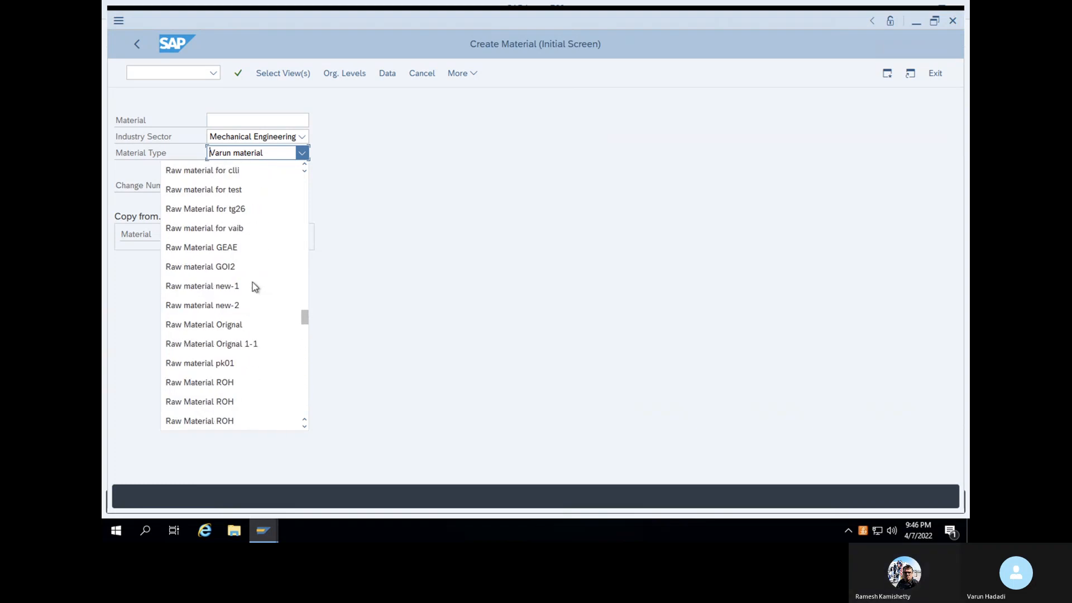
pyautogui.scroll(12, 254, 286)
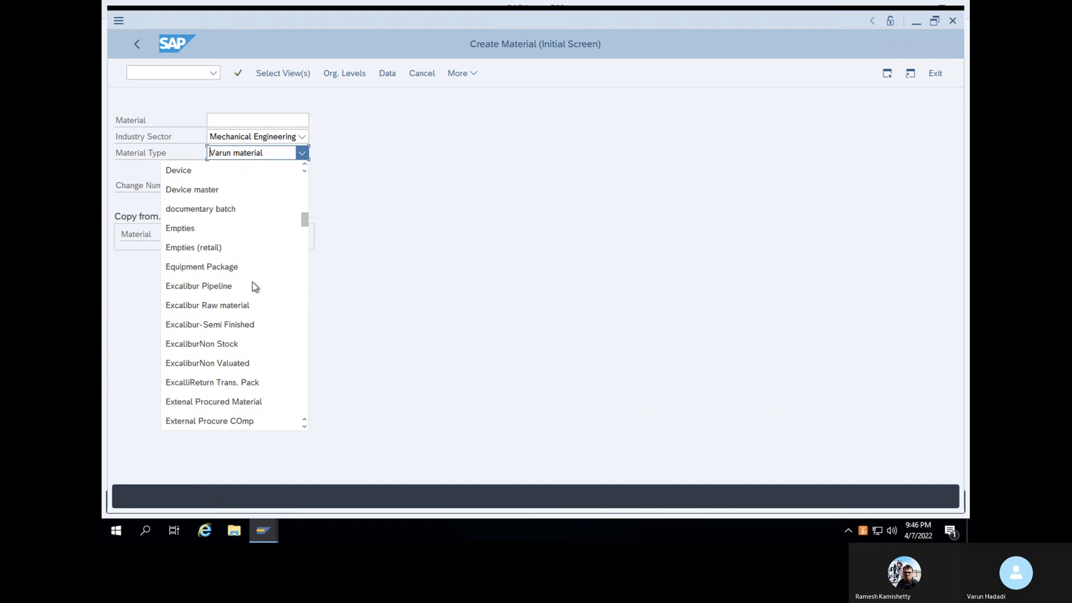
pyautogui.scroll(-12, 255, 286)
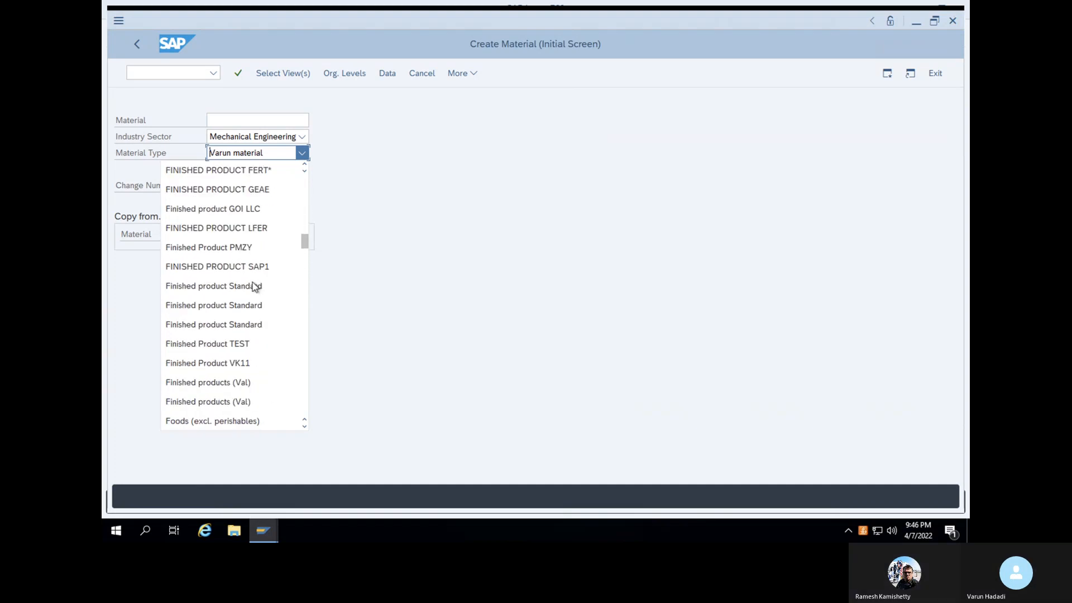
pyautogui.scroll(1, 255, 287)
pyautogui.scroll(-1, 255, 286)
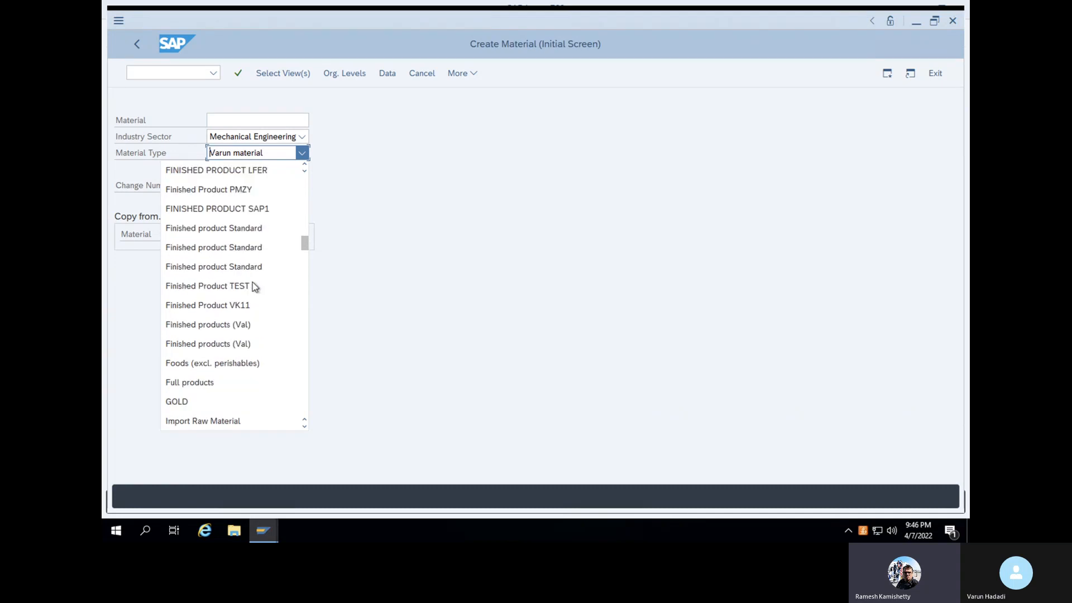
pyautogui.scroll(-1, 255, 286)
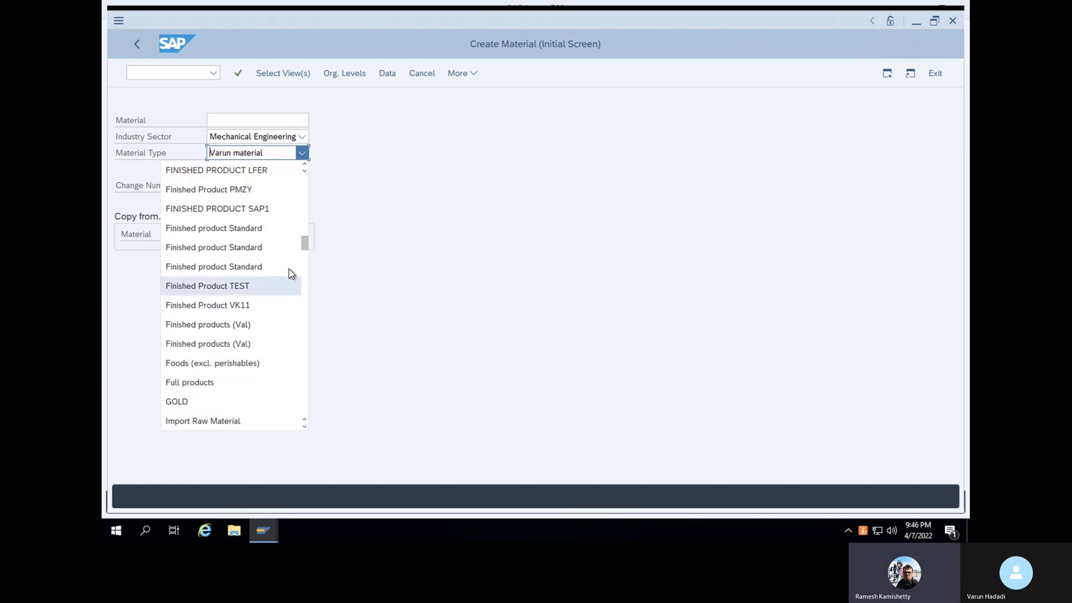
pyautogui.moveTo(302, 246); pyautogui.dragTo(304, 411)
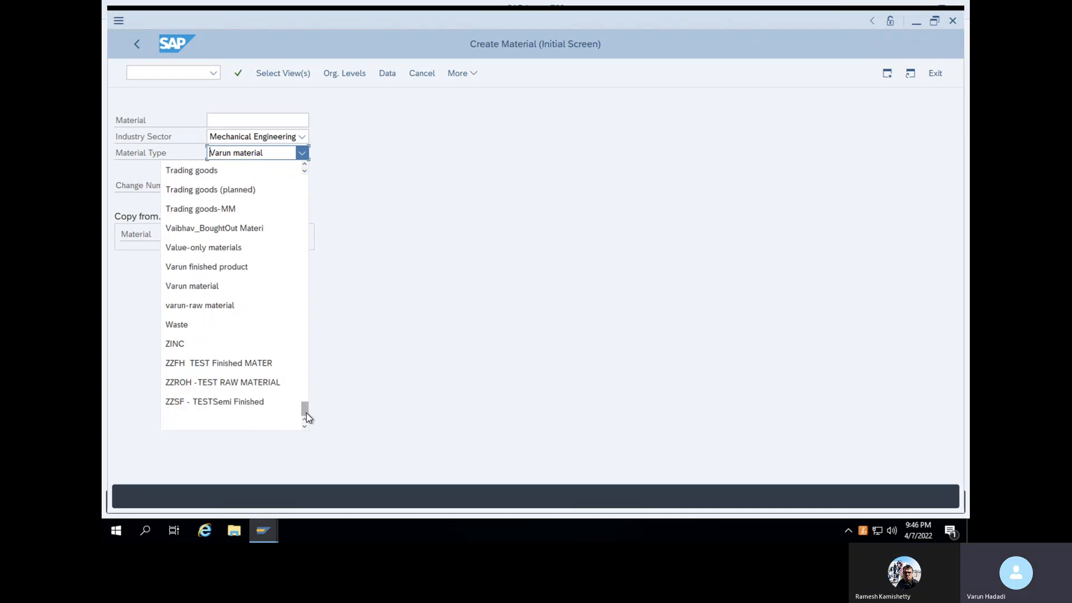
pyautogui.click(243, 268)
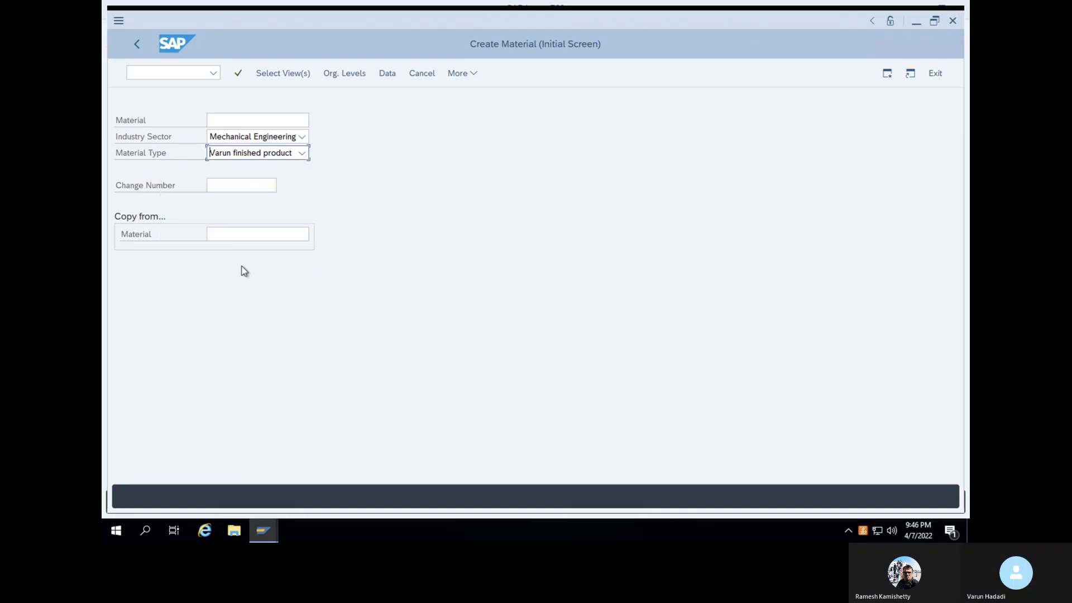
pyautogui.click(240, 75)
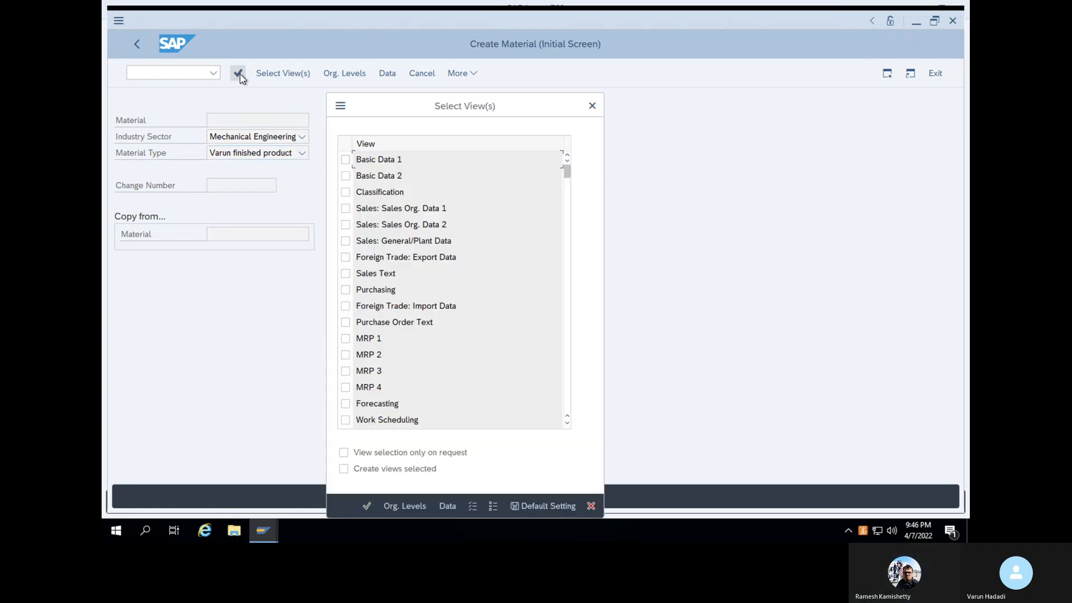
# Select the Basic Data 1, Purchasing and Accounting 1 views and enter plant 1000
pyautogui.click(345, 160)
pyautogui.click(346, 289)
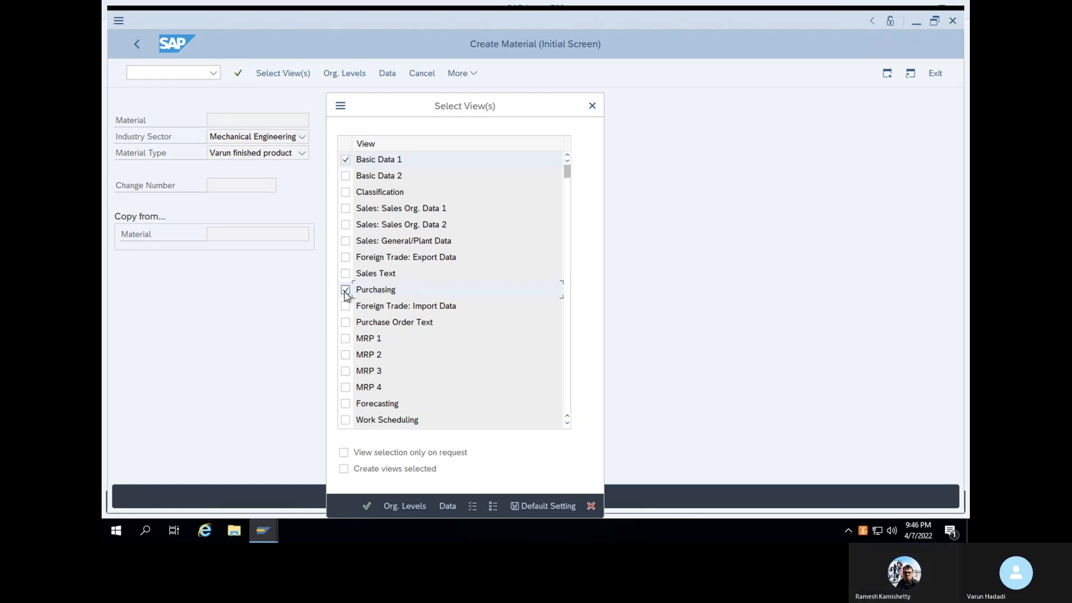
pyautogui.scroll(-6, 346, 296)
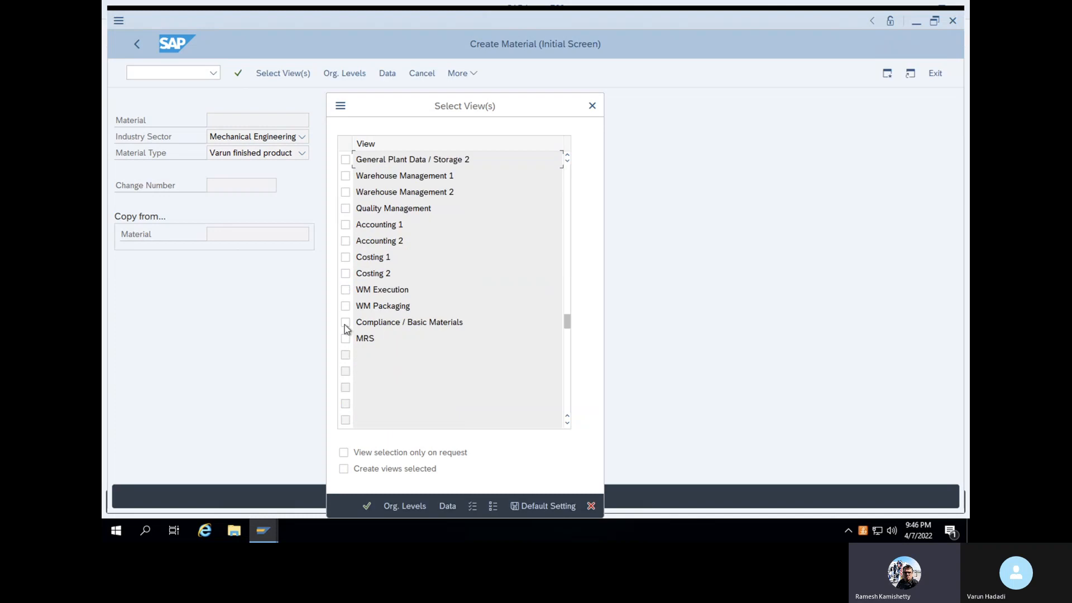
pyautogui.click(345, 225)
pyautogui.press('Return')
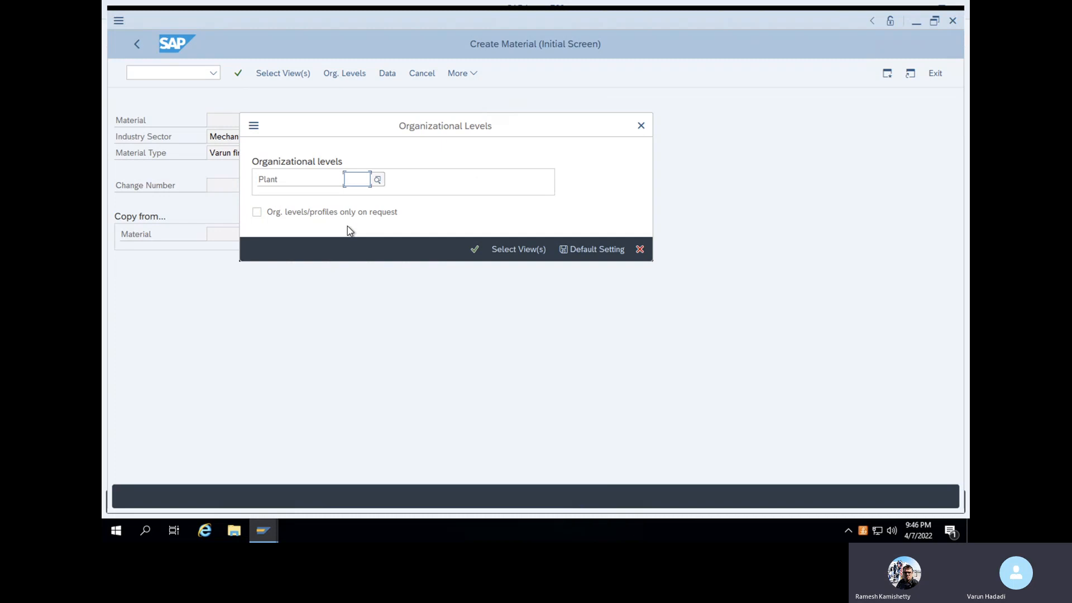
pyautogui.write('1000')
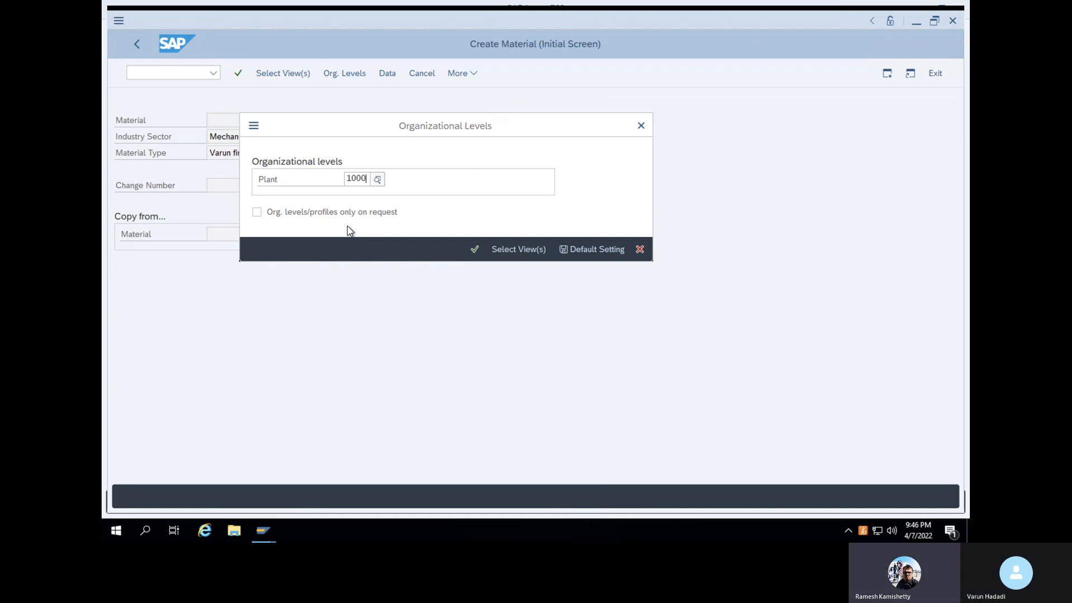
pyautogui.press('Return')
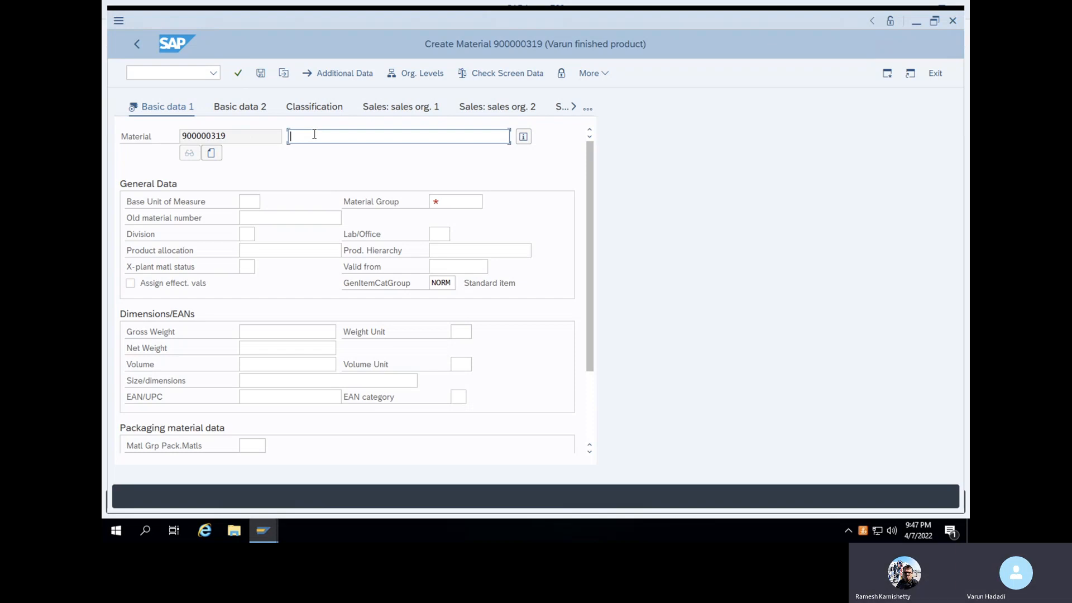
# Enter description 'Alum sheet', base unit kg and material group ALUM (Aluminium)
pyautogui.write('A')
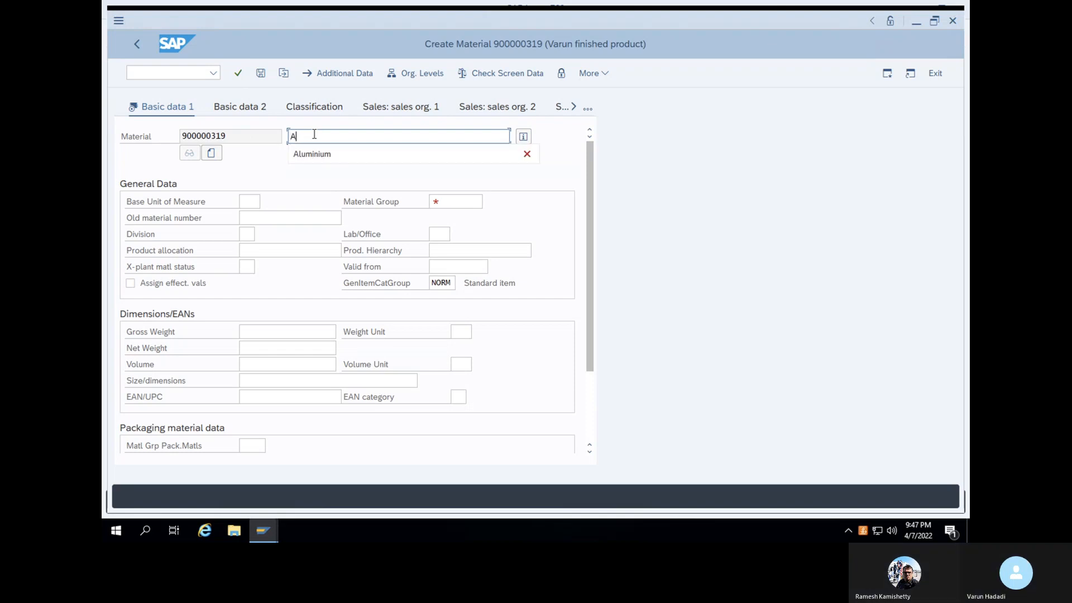
pyautogui.write('lum')
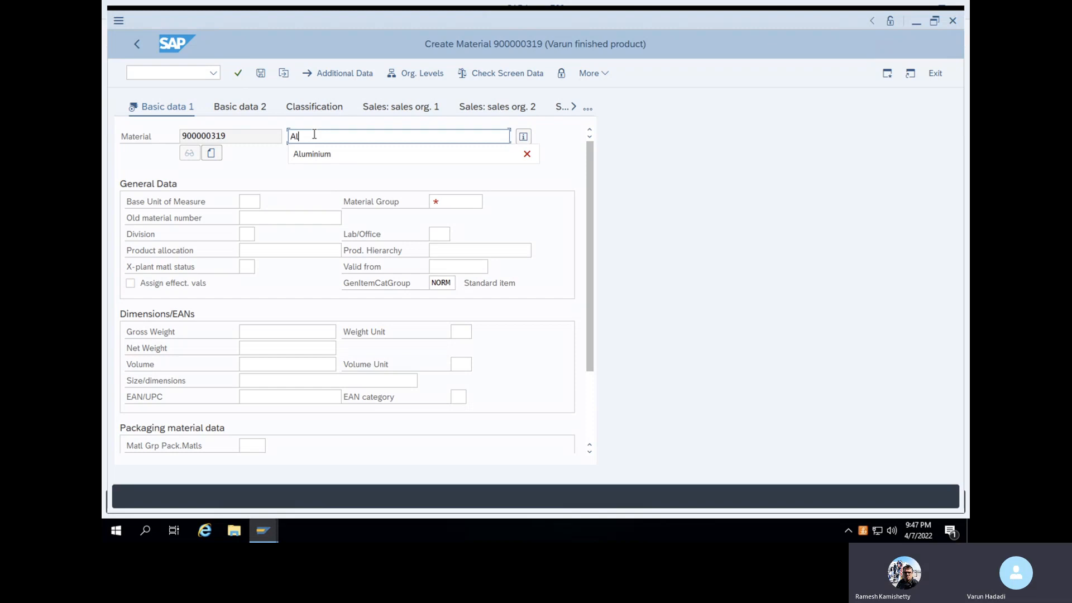
pyautogui.write('sheet')
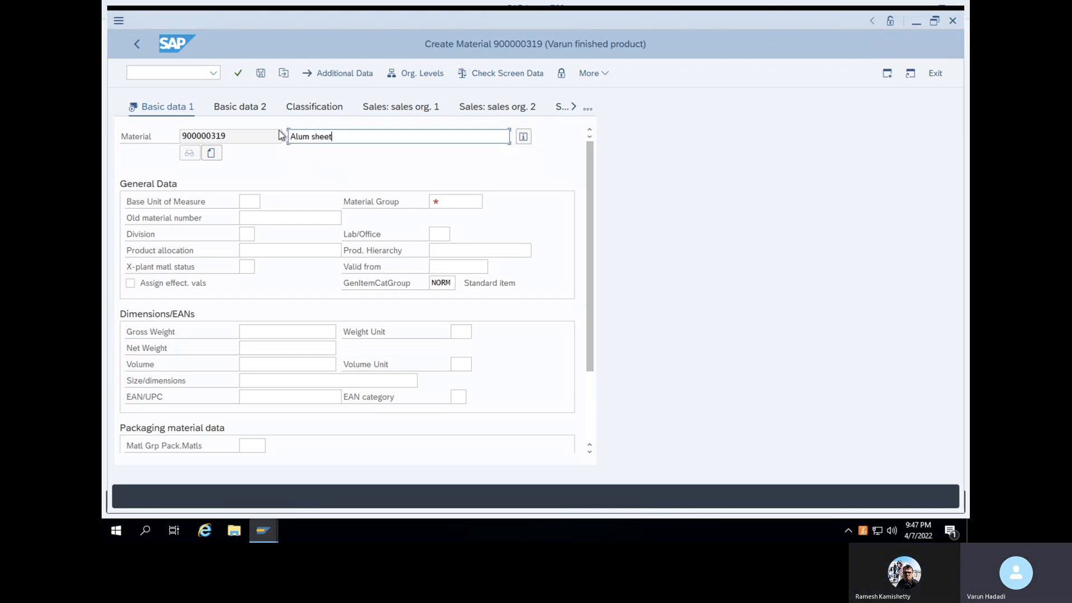
pyautogui.click(252, 202)
pyautogui.write('kg')
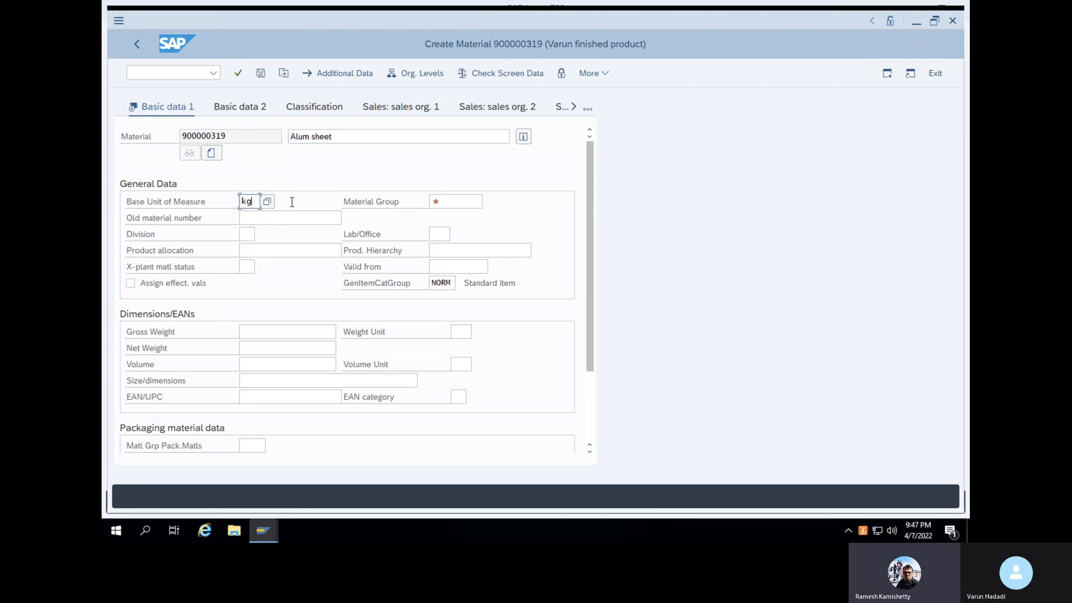
pyautogui.click(454, 204)
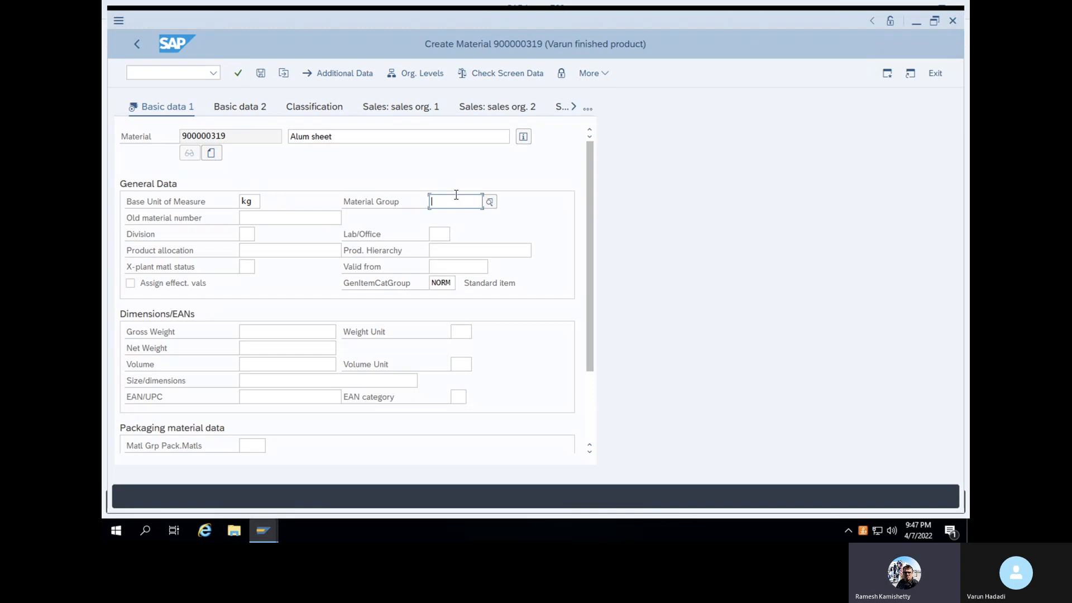
pyautogui.write('ALUM')
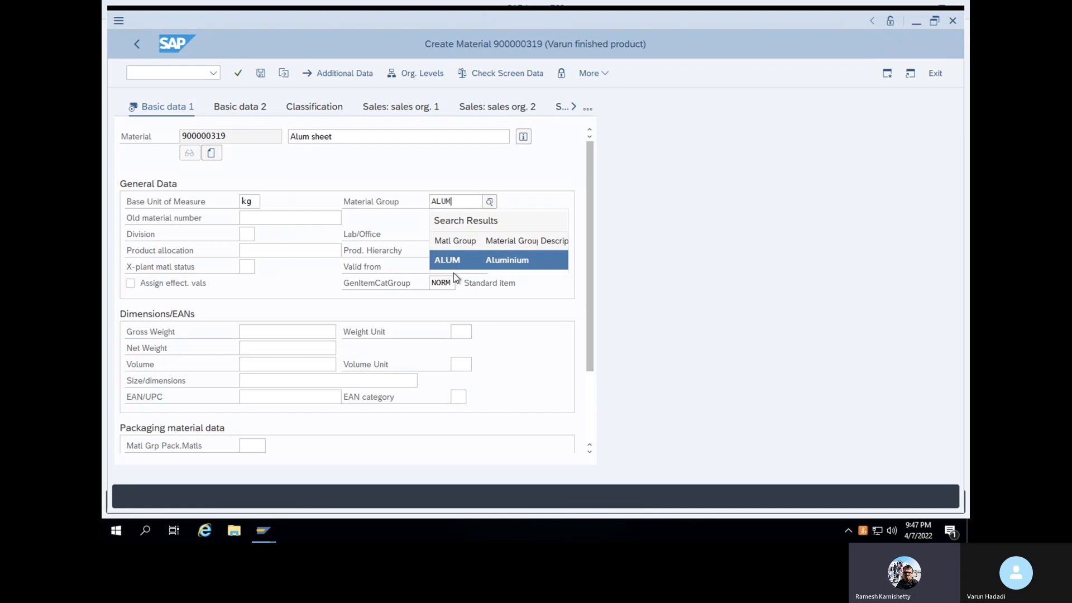
pyautogui.click(455, 253)
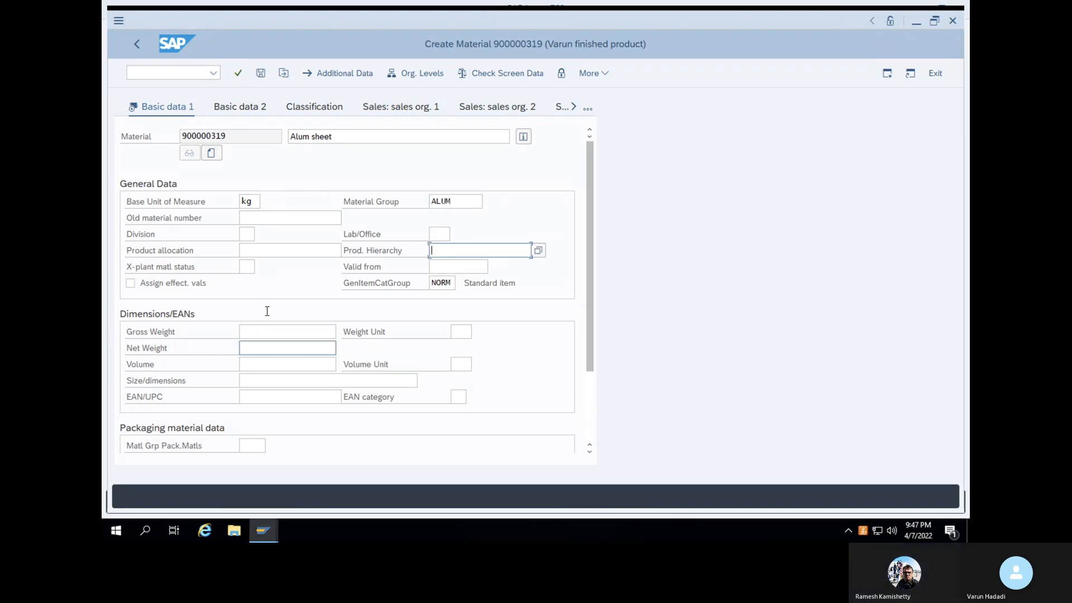
pyautogui.press('Return')
pyautogui.press('Return')
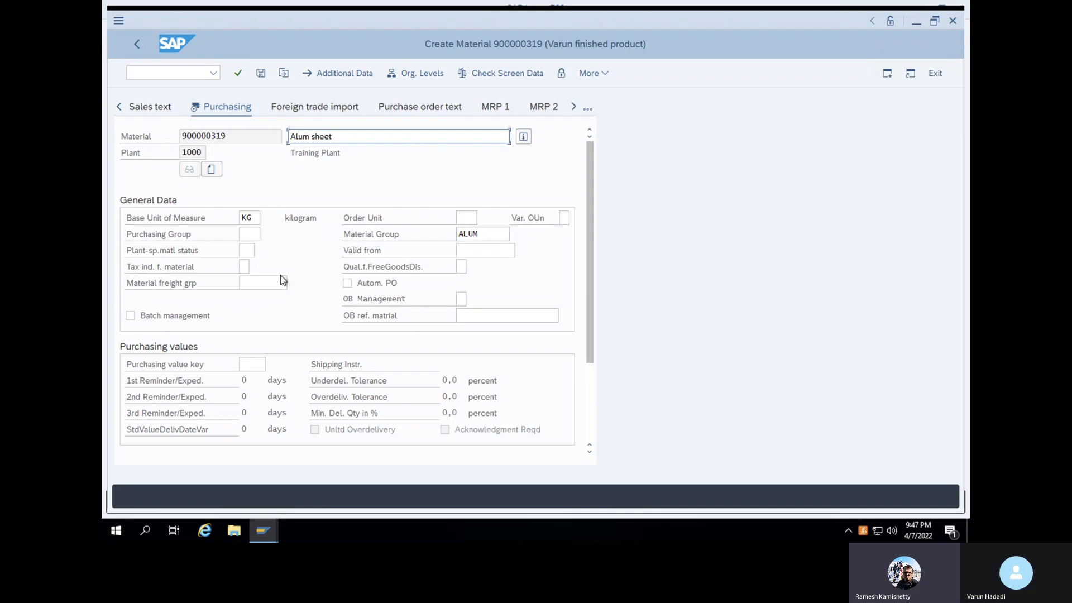
# Set the purchasing group to WAL (Walmart purchasing)
pyautogui.click(255, 233)
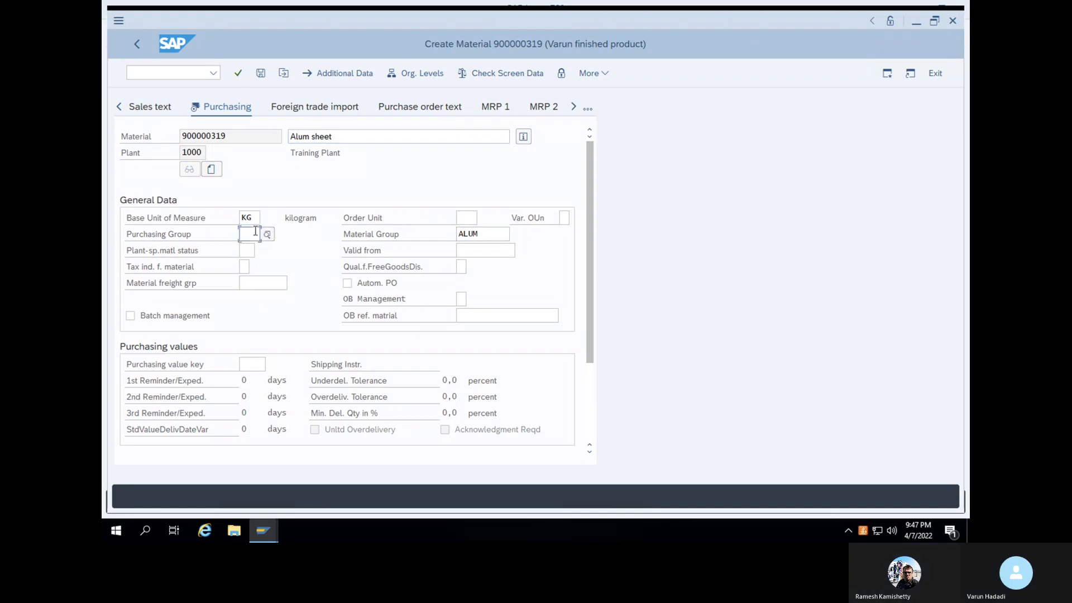
pyautogui.write('WAL')
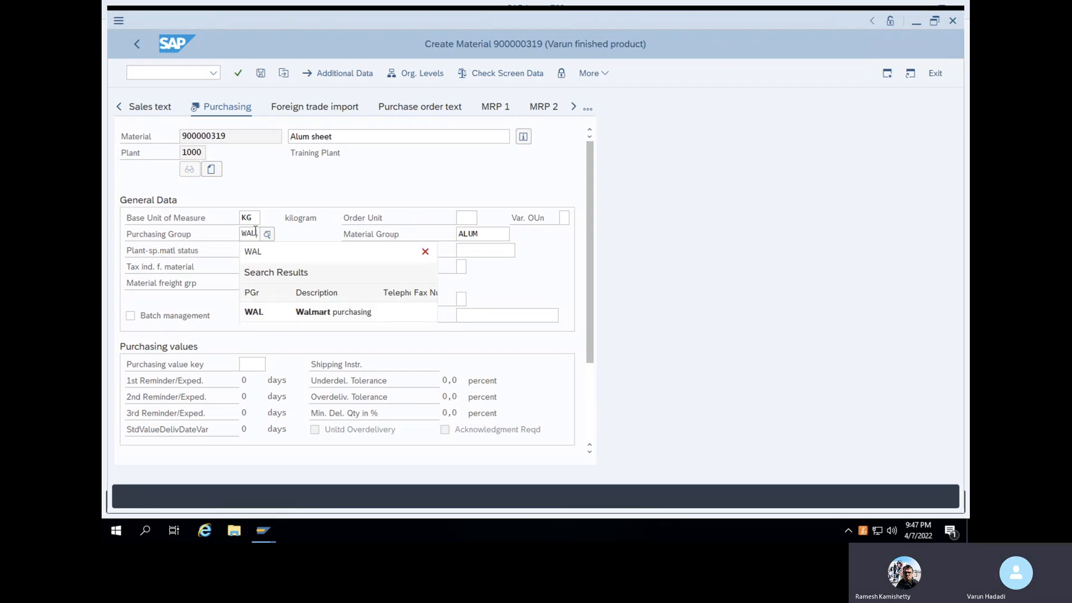
pyautogui.click(265, 313)
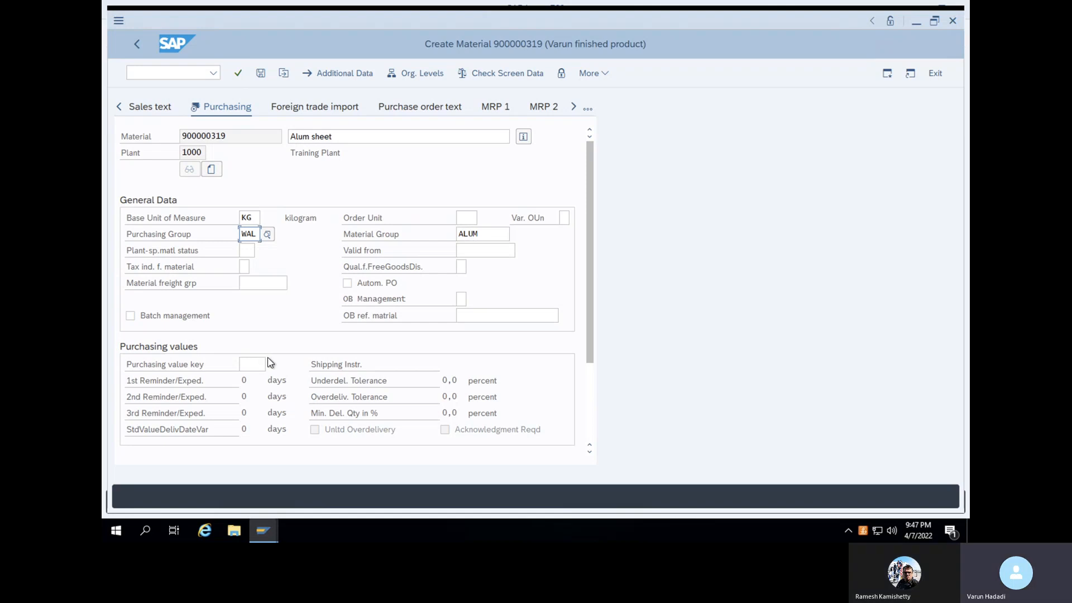
# On Accounting 1, set valuation class 7925 (Finished products MTO)
pyautogui.press('Return')
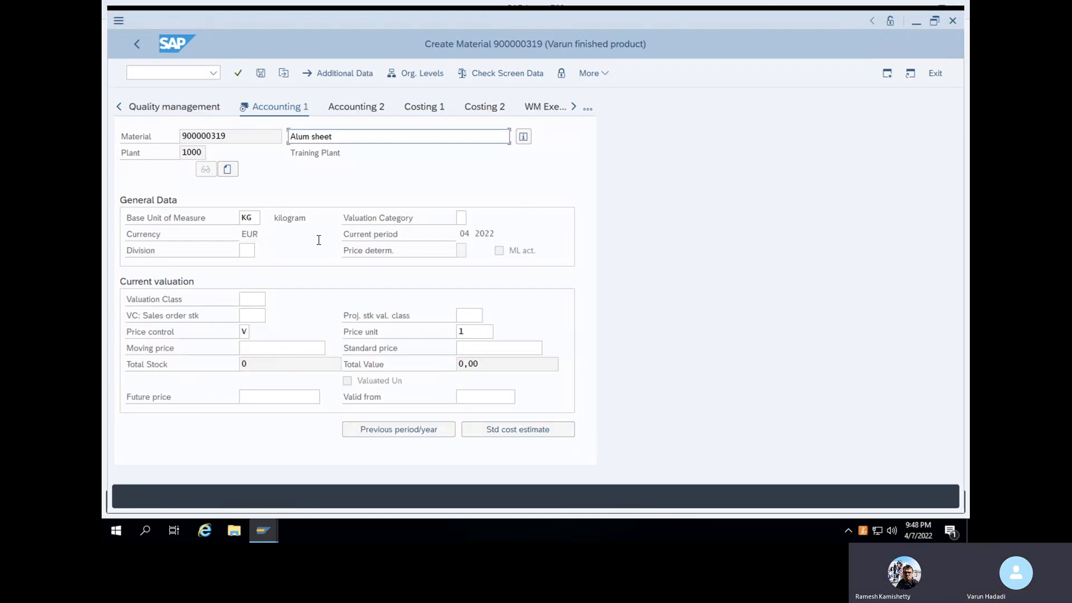
pyautogui.click(249, 353)
pyautogui.click(251, 298)
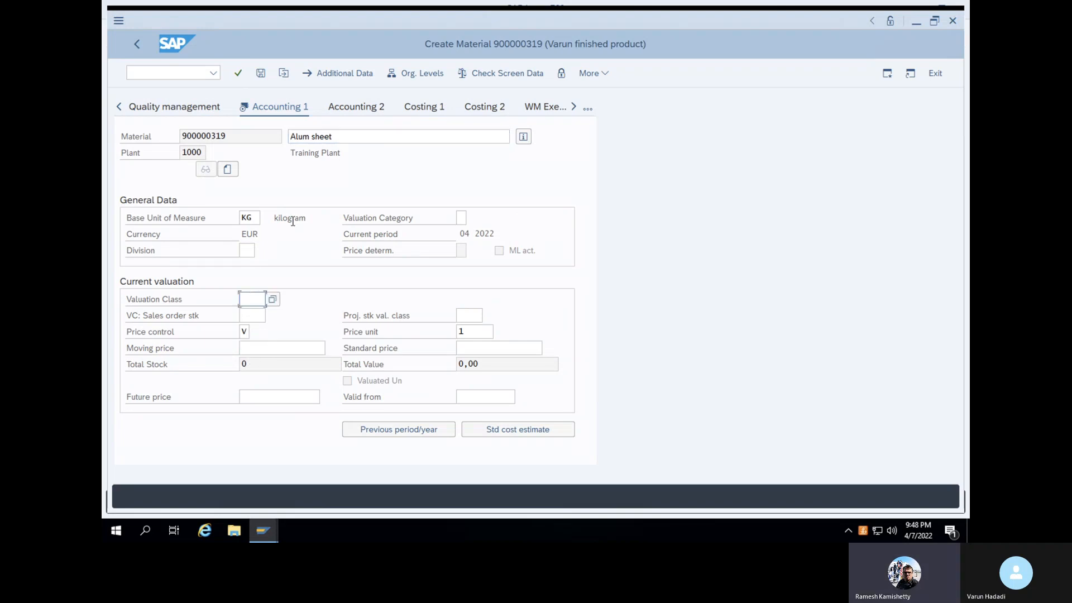
pyautogui.click(273, 300)
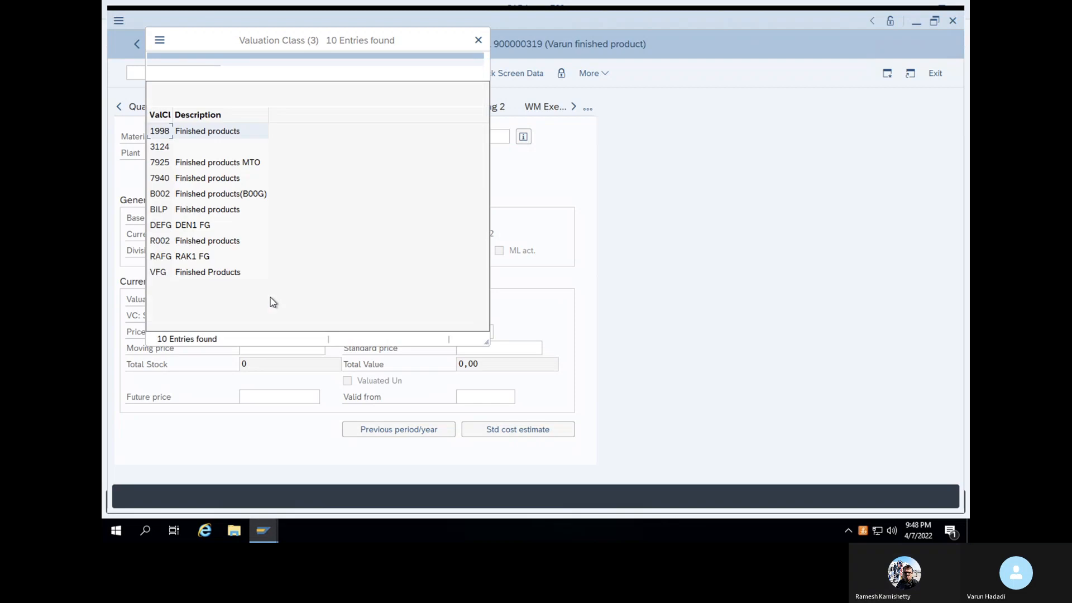
pyautogui.click(159, 167)
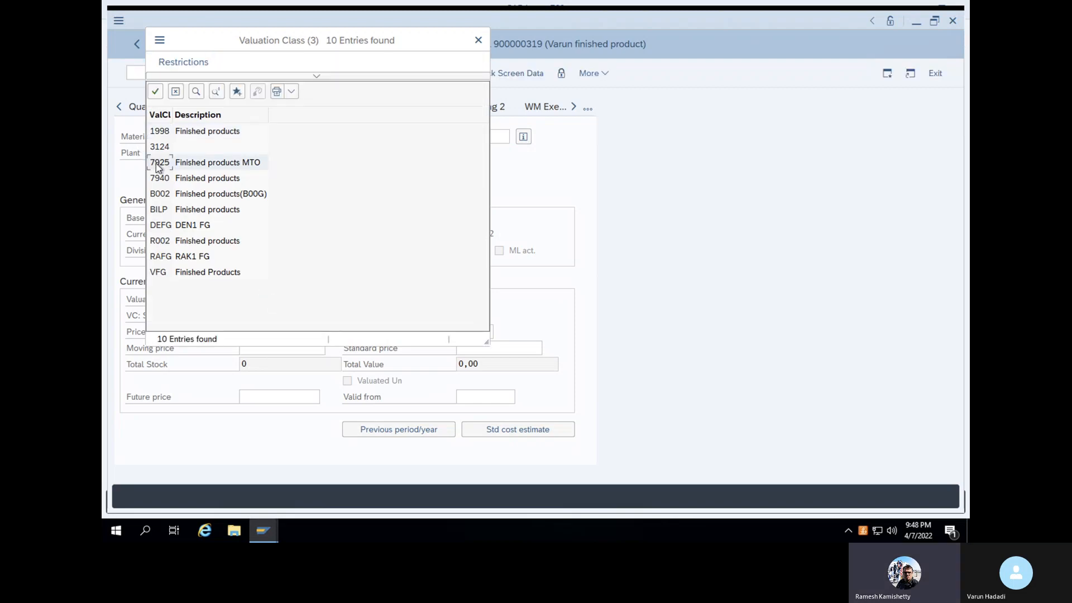
pyautogui.click(157, 92)
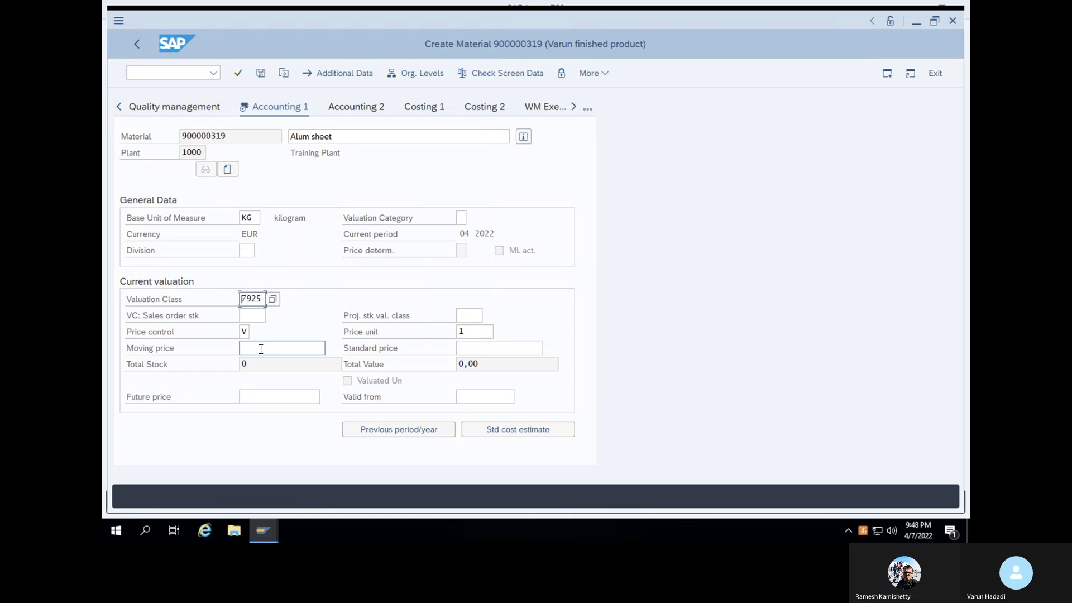
# Switch price control to standard price S and clear the moving price
pyautogui.click(259, 349)
pyautogui.write('150')
pyautogui.click(247, 333)
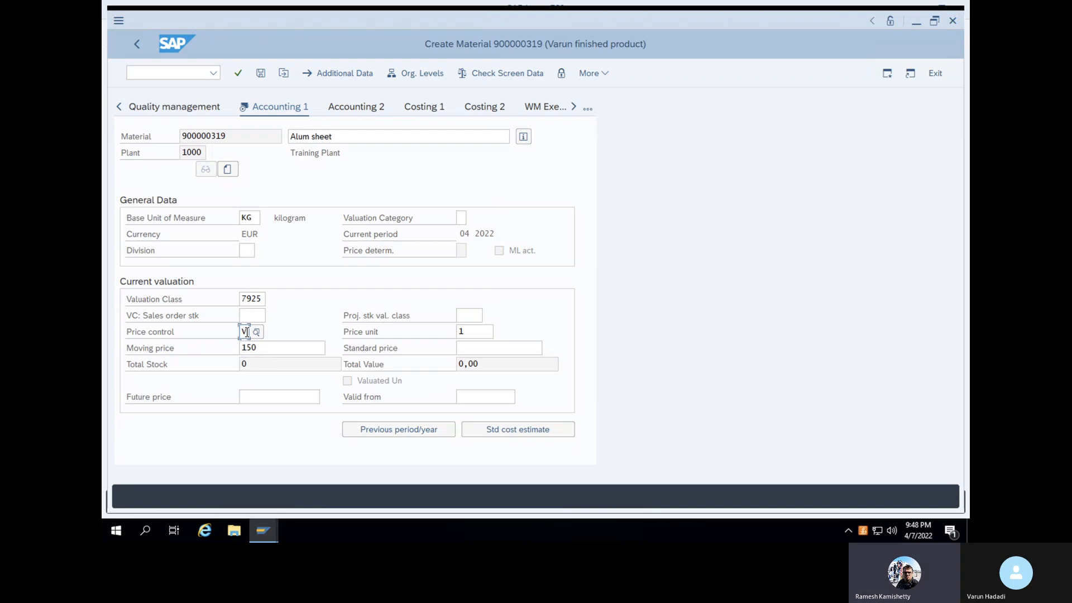
pyautogui.click(257, 332)
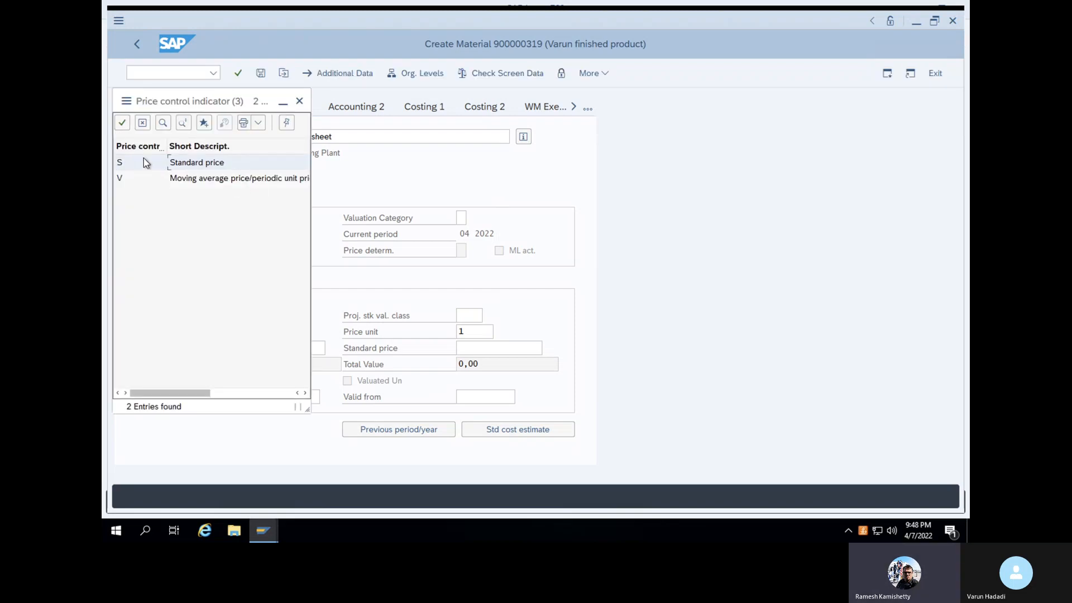
pyautogui.click(122, 123)
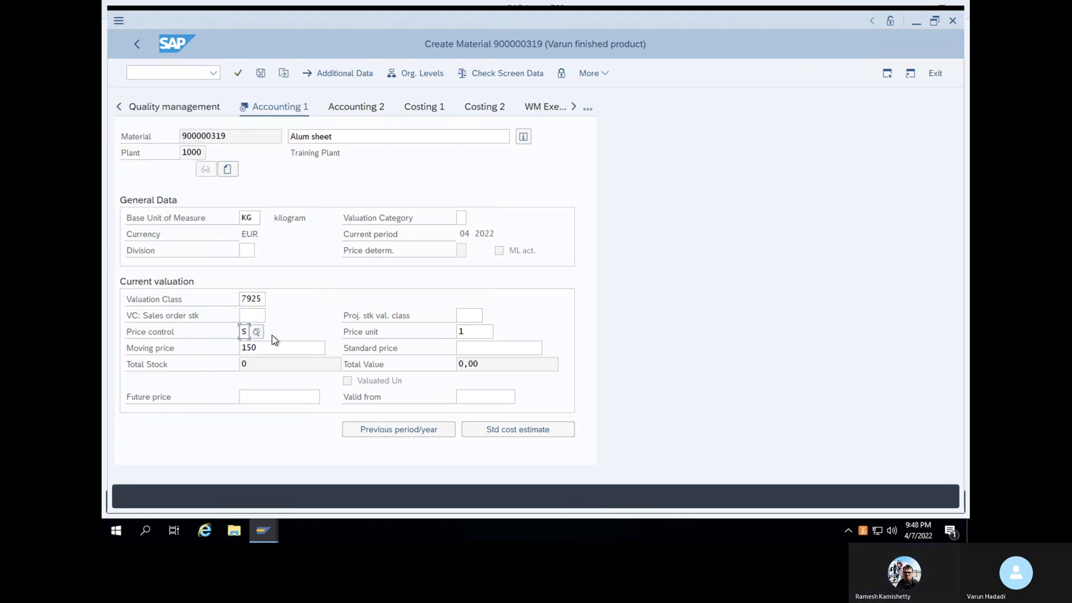
pyautogui.moveTo(268, 347); pyautogui.dragTo(224, 343)
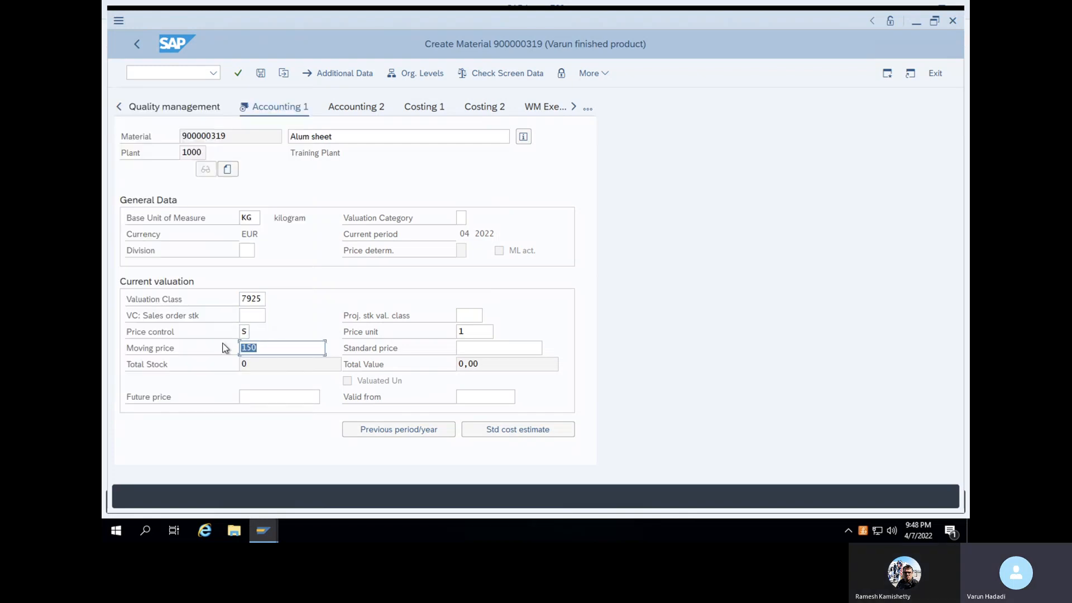
pyautogui.press('Delete')
# Enter standard price 150 and save the material as 900000319
pyautogui.click(497, 350)
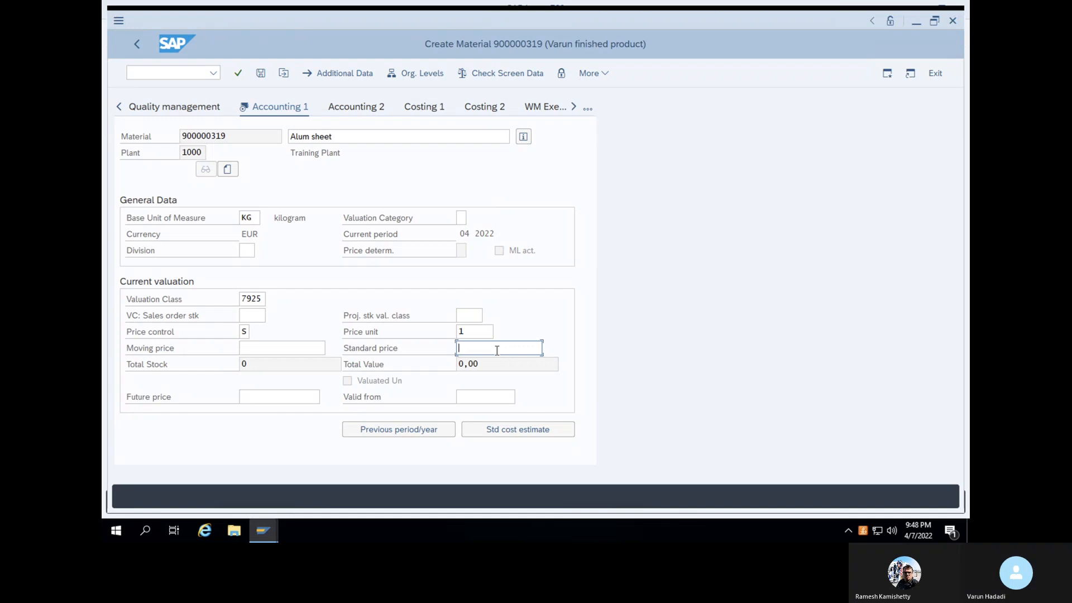
pyautogui.write('150')
pyautogui.press('Return')
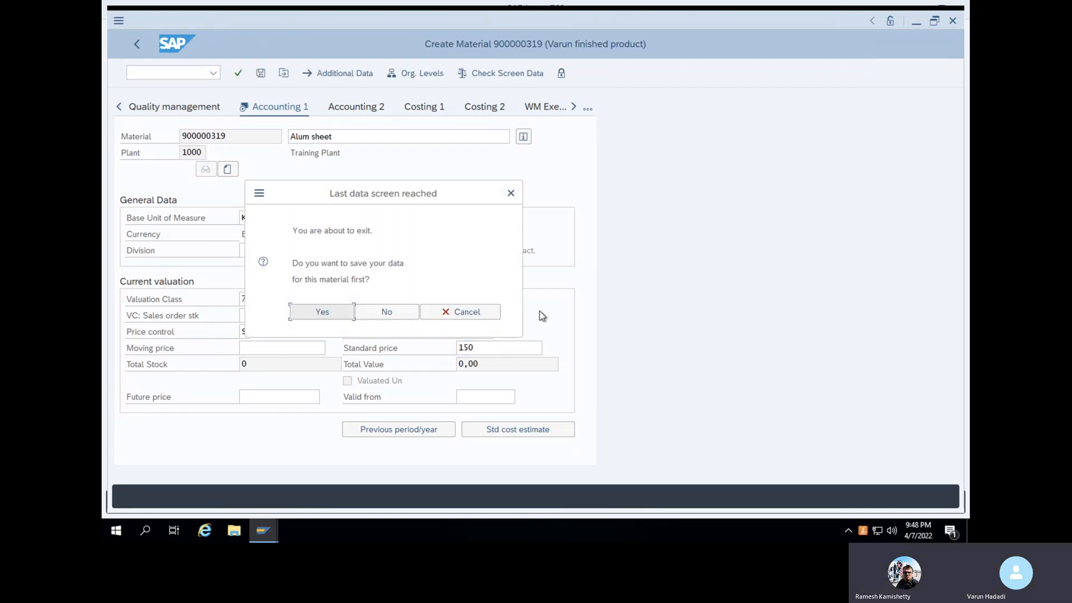
pyautogui.click(336, 307)
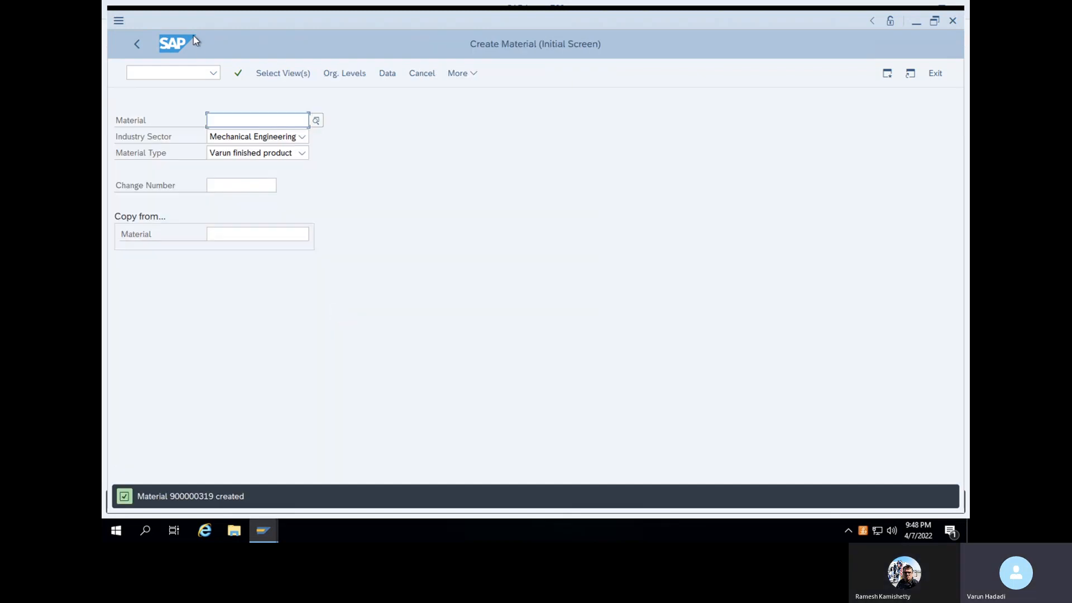
pyautogui.click(183, 73)
# Leave material creation with /n and open the MM60 materials list report
pyautogui.write('/n')
pyautogui.press('Return')
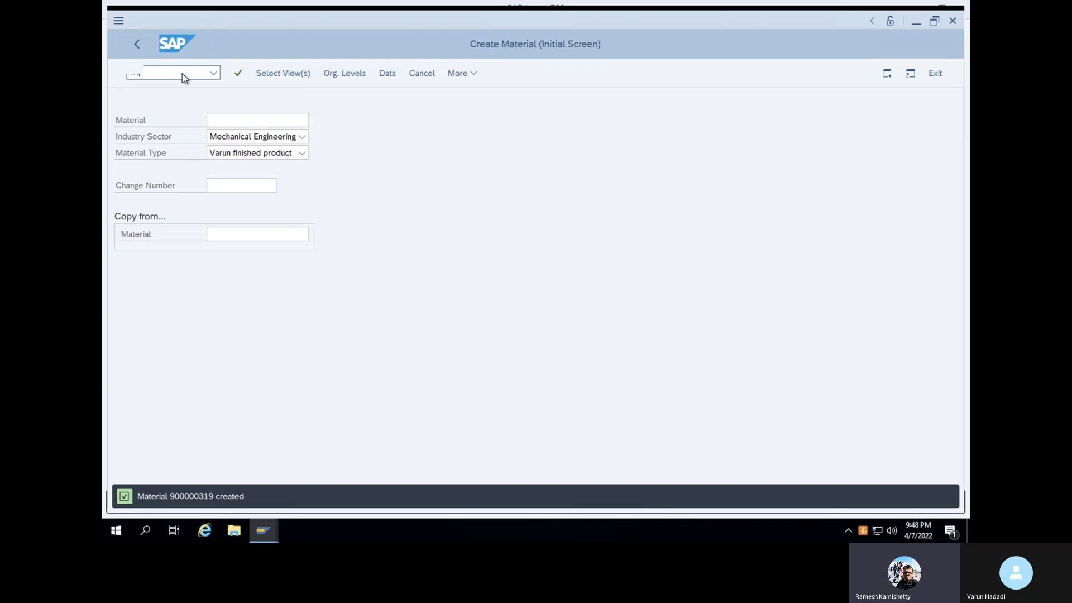
pyautogui.write('mm60')
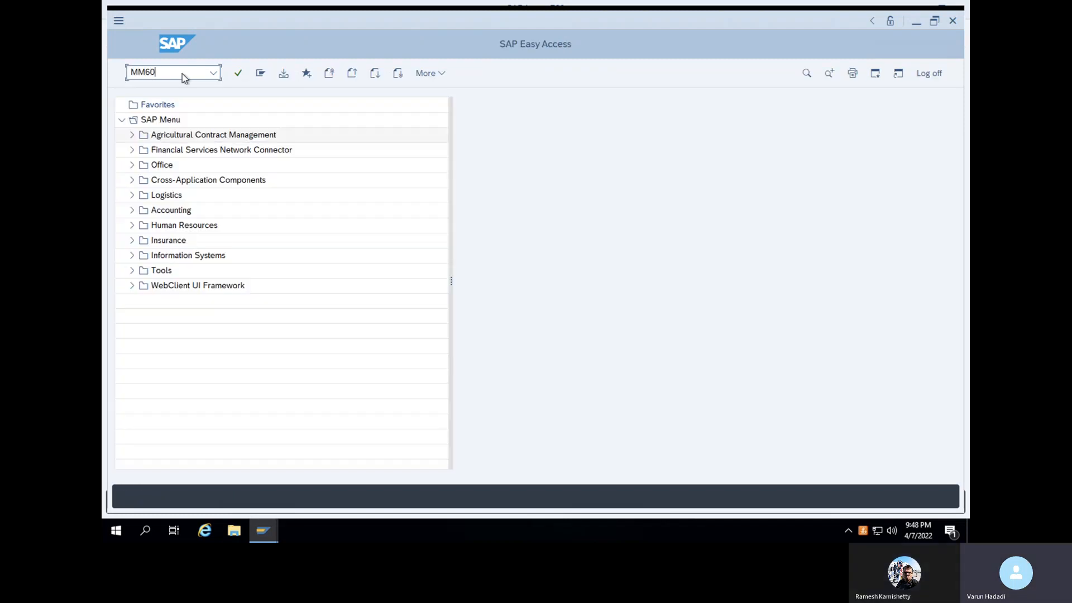
pyautogui.press('Return')
# Clear the Material filter, set Created by to the current user, and run the list
pyautogui.moveTo(362, 120); pyautogui.dragTo(274, 117)
pyautogui.press('Delete')
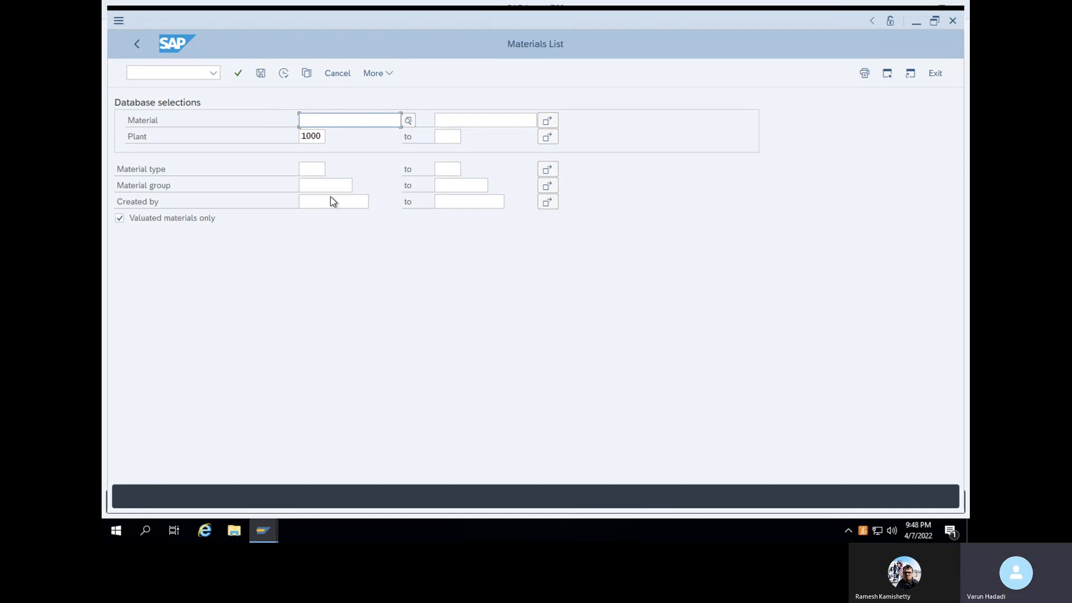
pyautogui.click(333, 203)
pyautogui.write('S')
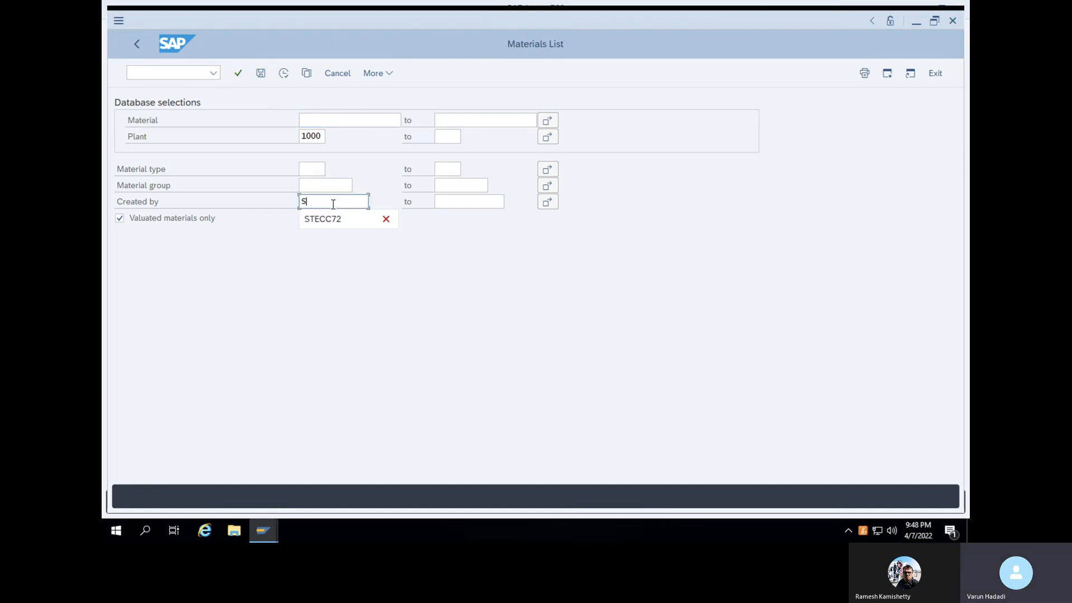
pyautogui.write('TE')
pyautogui.click(329, 219)
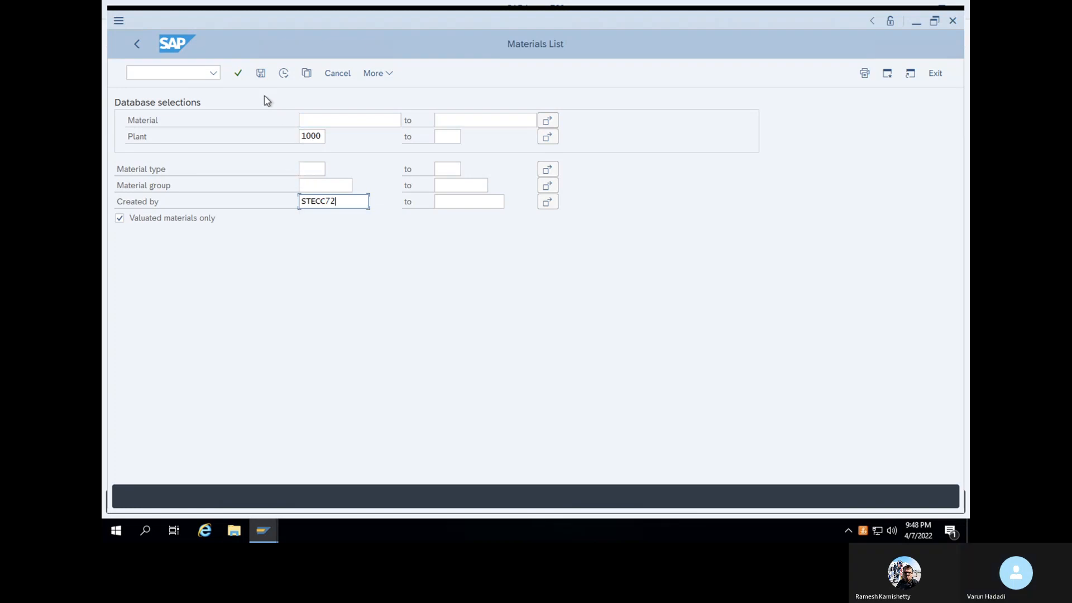
pyautogui.click(285, 76)
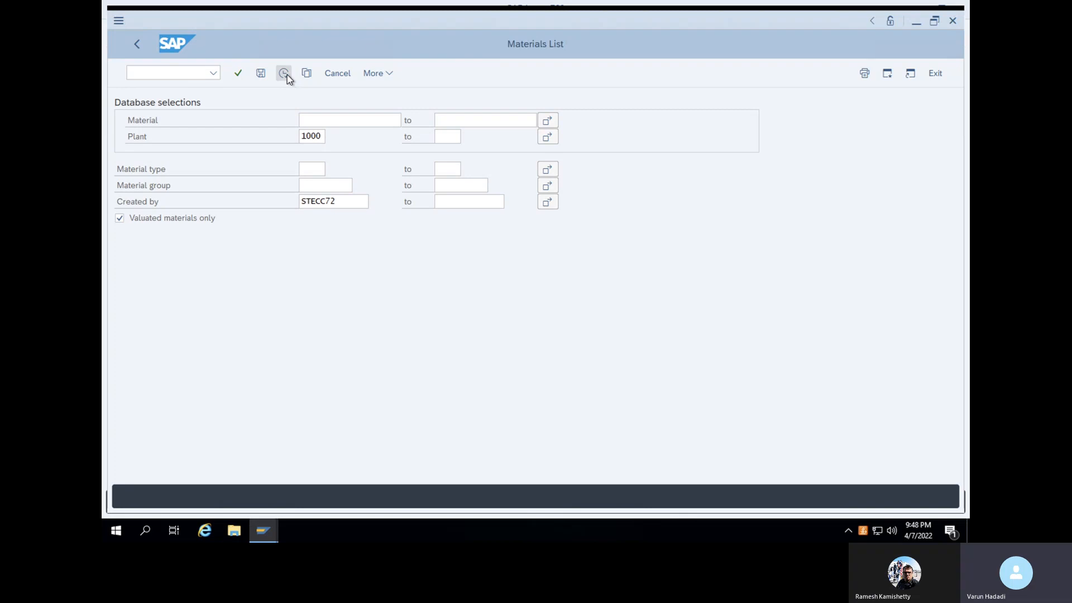
pyautogui.click(286, 75)
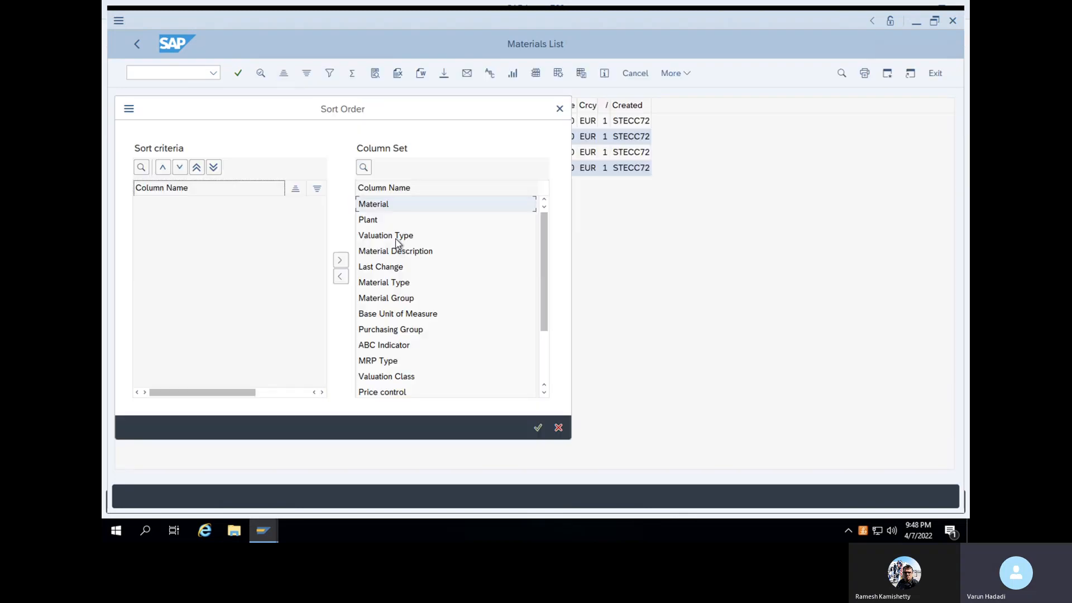
pyautogui.click(560, 108)
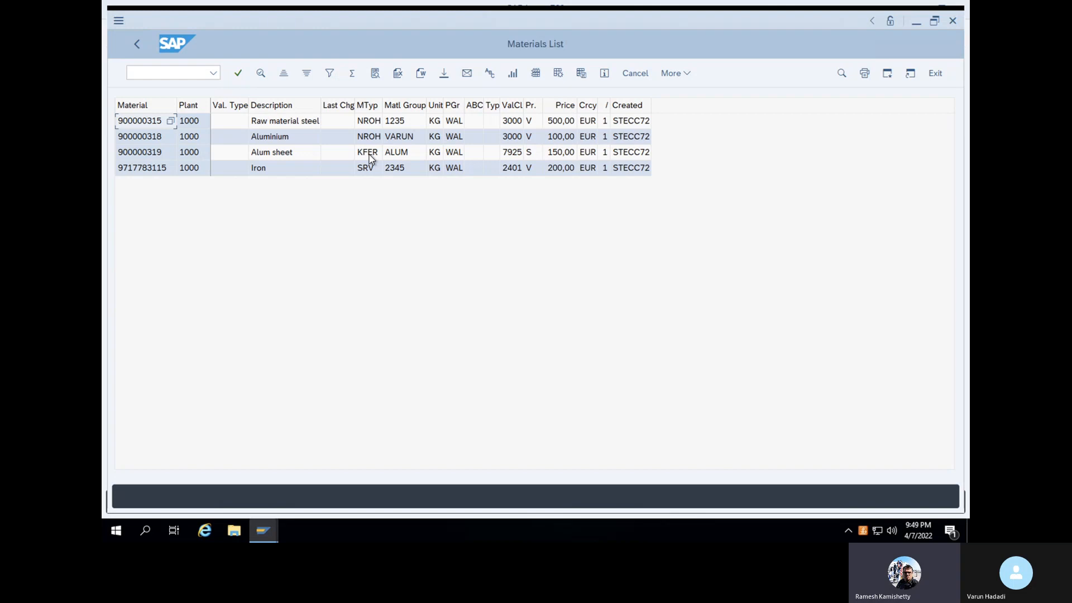
pyautogui.click(164, 71)
# Open MMNR for number range MATERIALNR and enter change mode for its groups
pyautogui.write('/n')
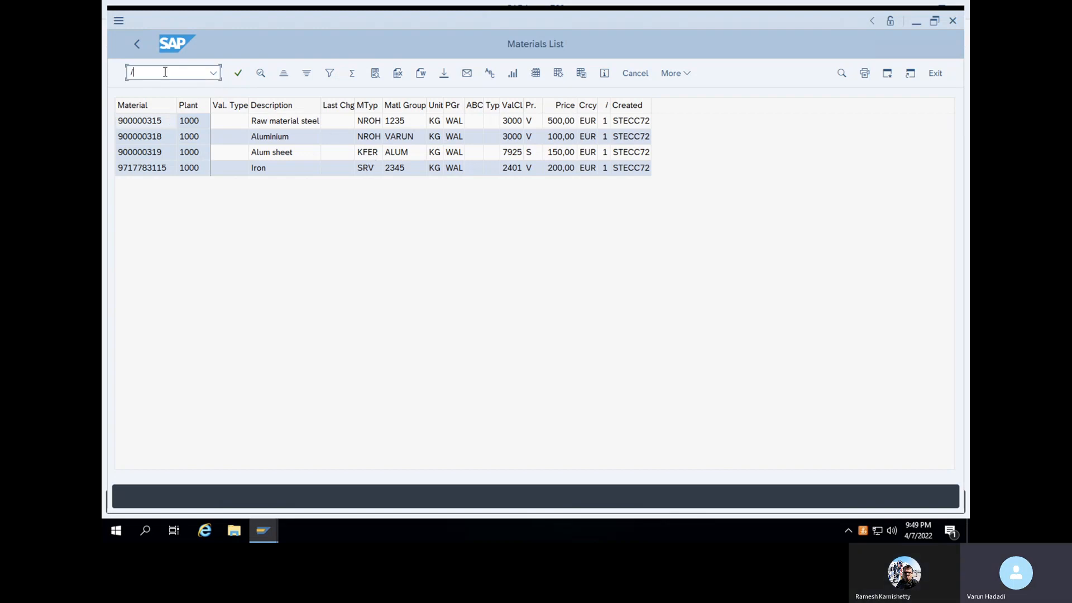
pyautogui.press('Return')
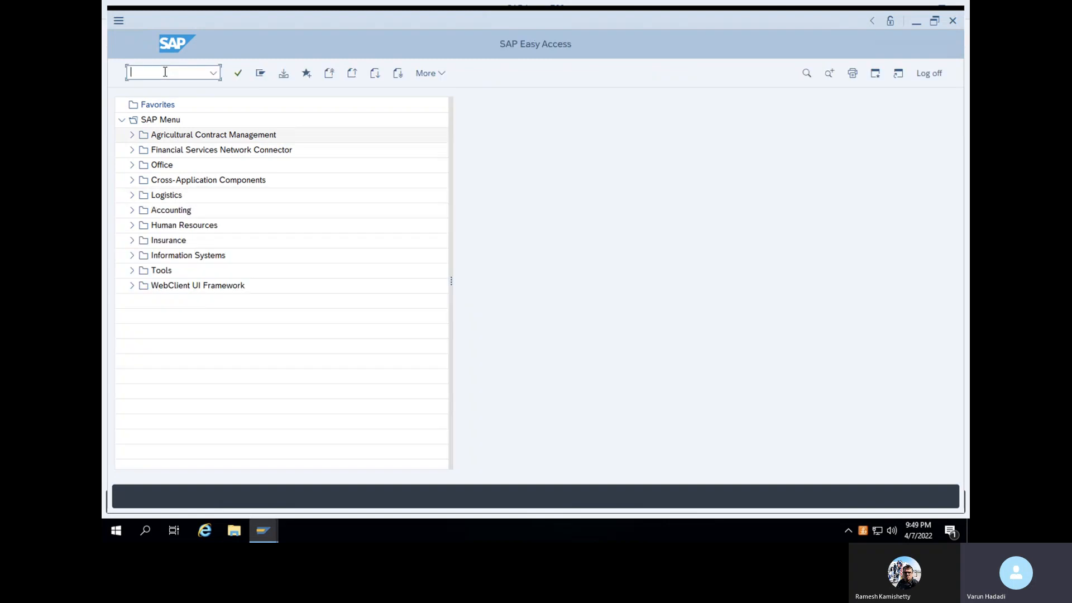
pyautogui.write('MMNR')
pyautogui.press('Return')
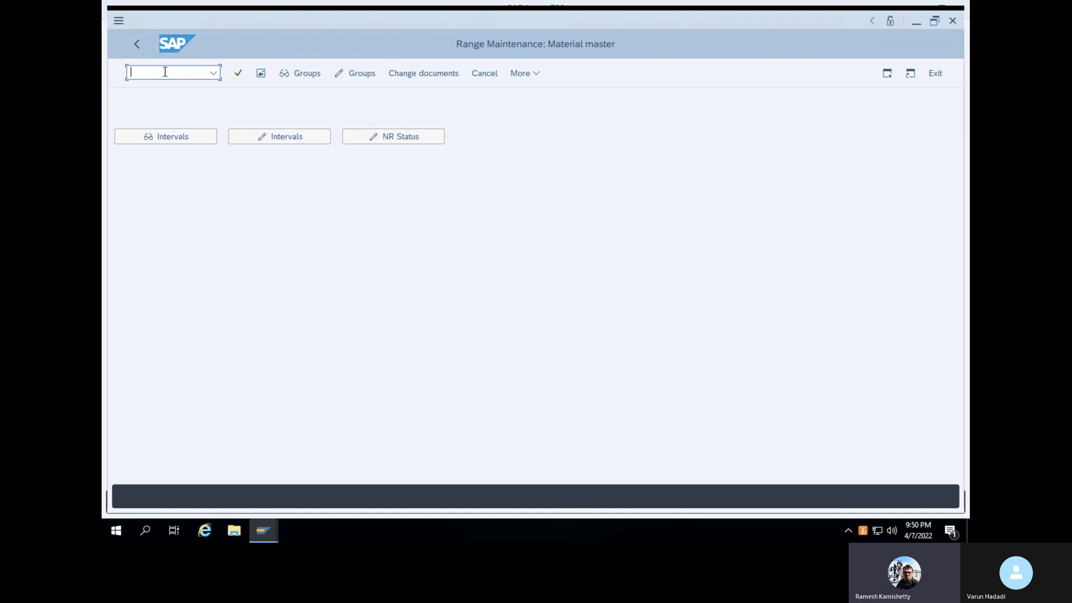
pyautogui.click(300, 73)
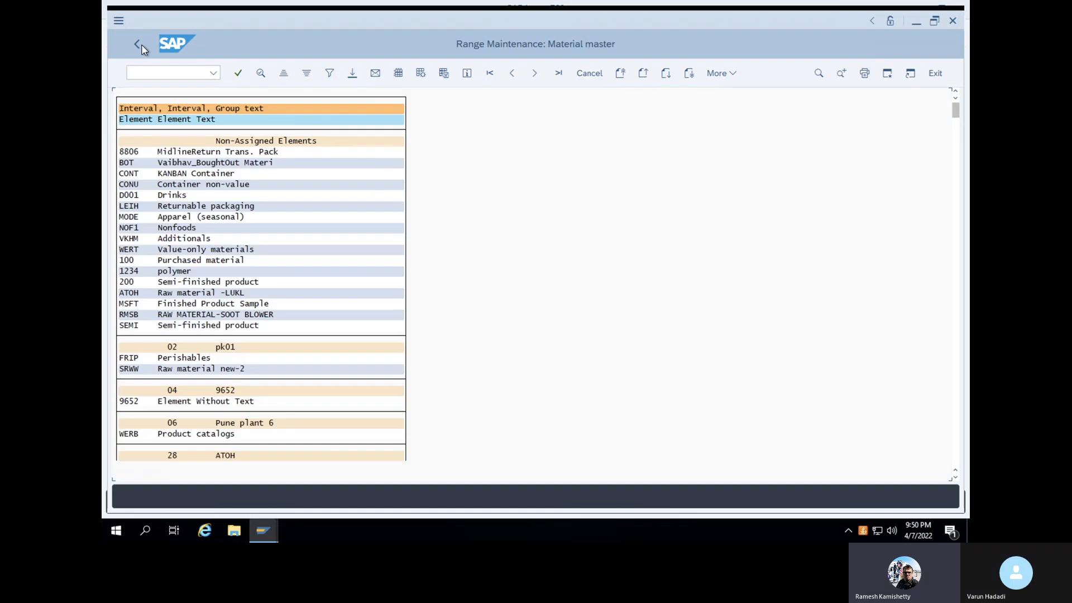
pyautogui.click(141, 44)
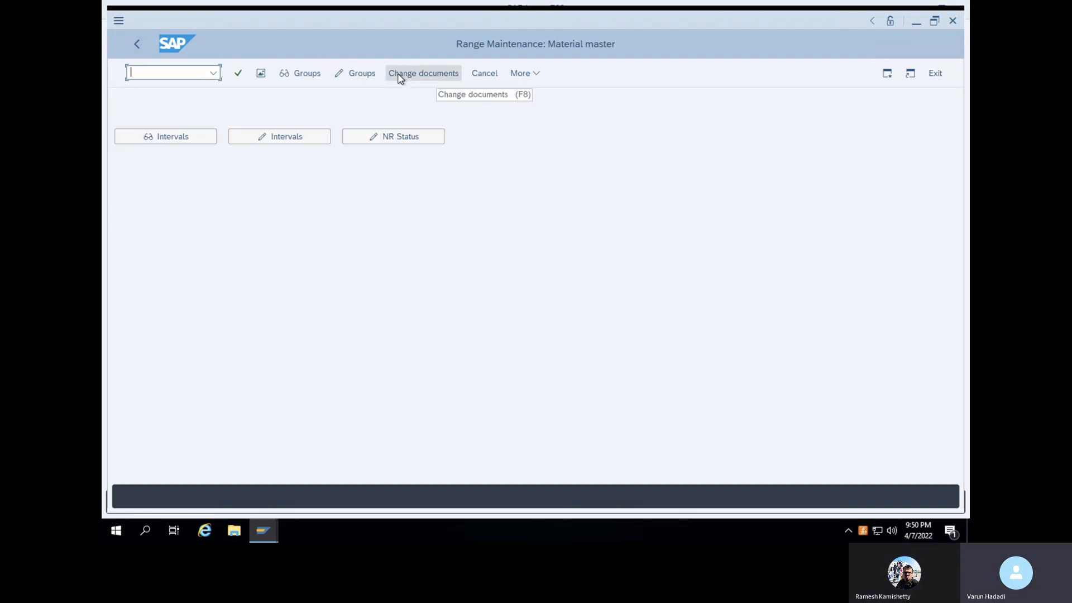
pyautogui.click(335, 77)
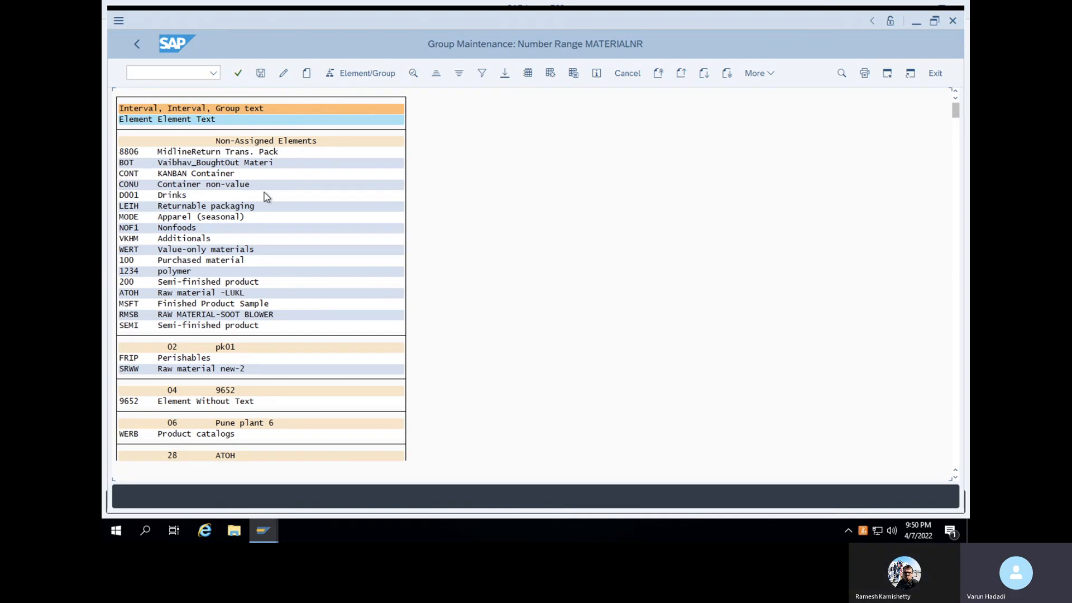
# Search the number range group list for material type KFER and jump to it
pyautogui.hotkey('ctrl', 'f')
pyautogui.moveTo(300, 216); pyautogui.dragTo(256, 218)
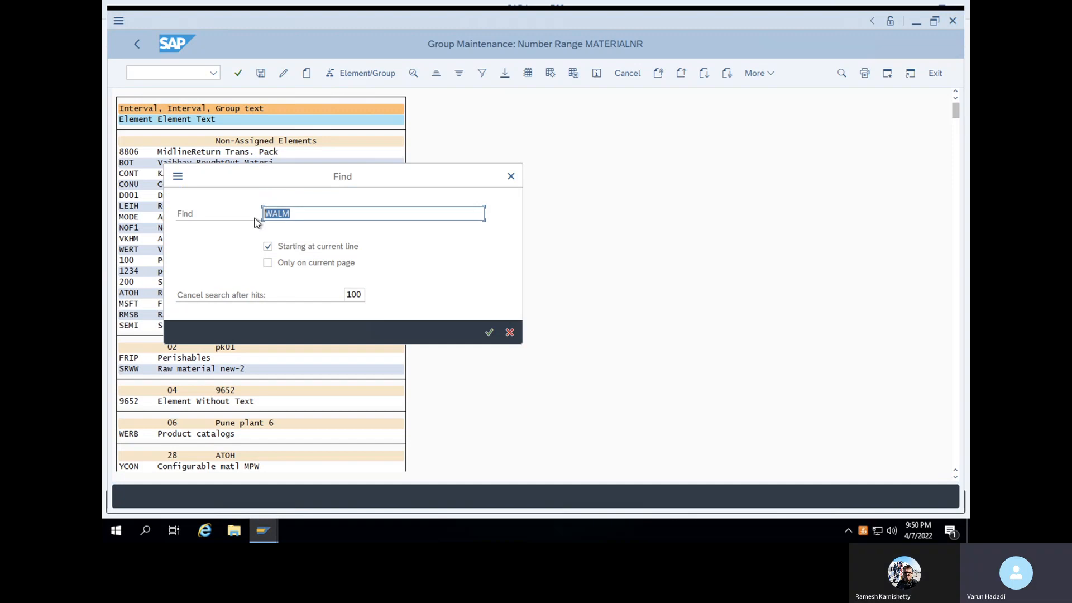
pyautogui.write('KFER')
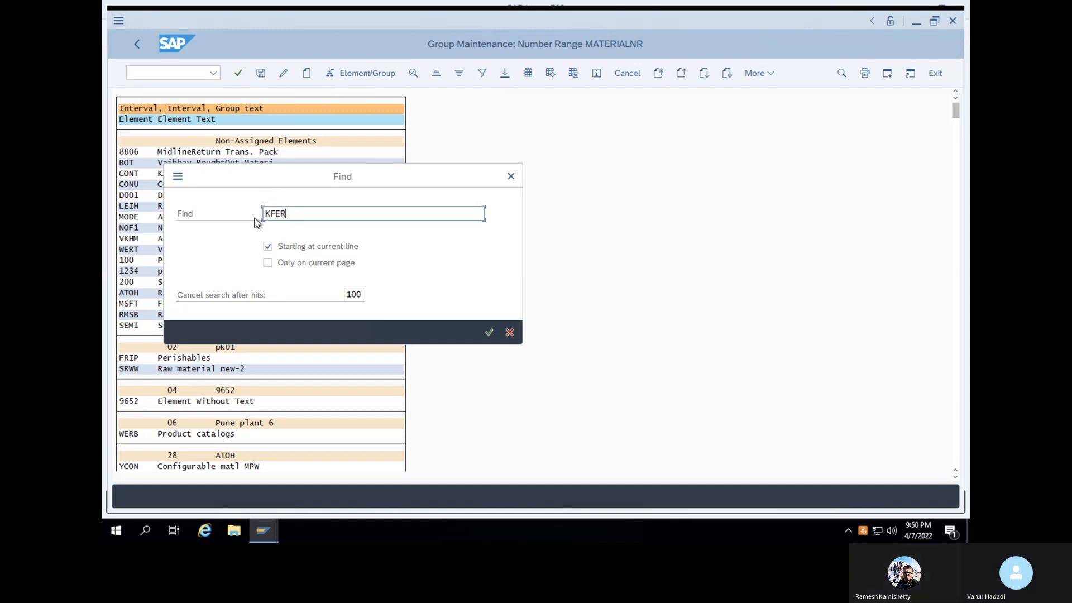
pyautogui.click(488, 332)
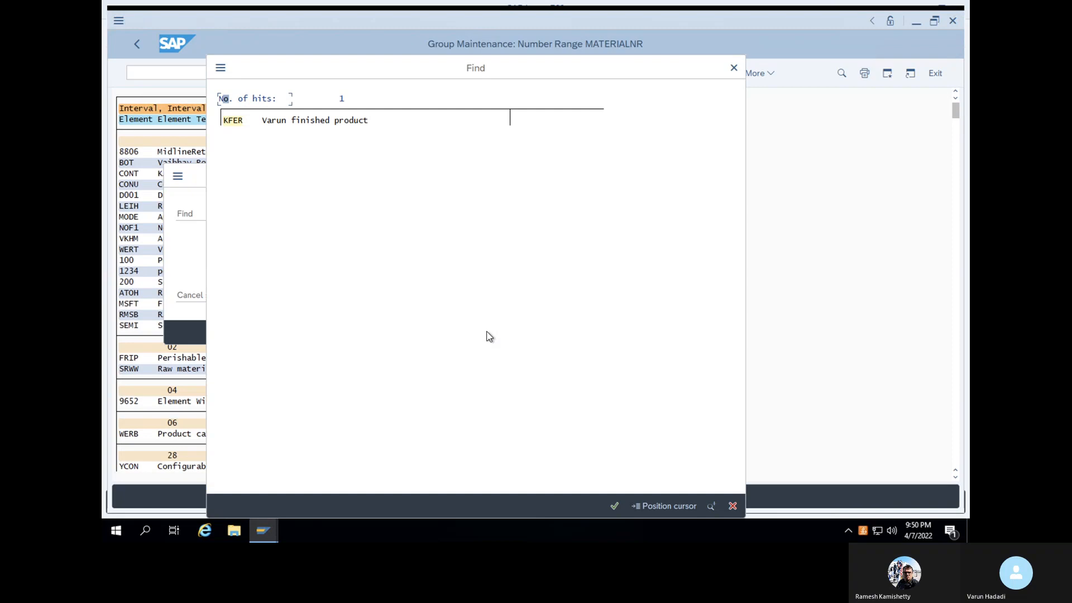
pyautogui.click(242, 123)
pyautogui.doubleClick(241, 122)
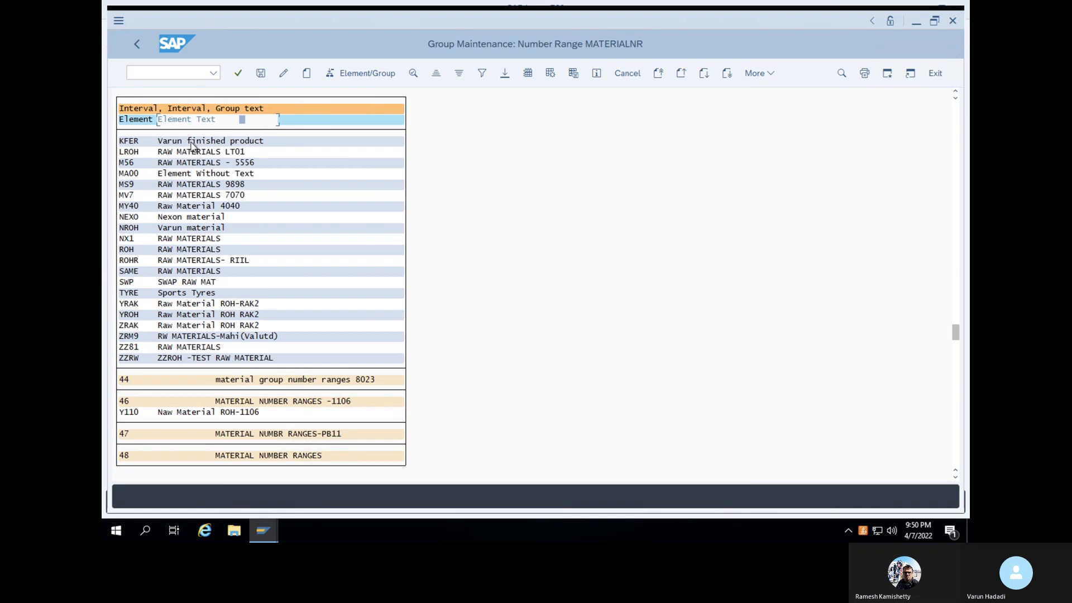
# Reassign material type KFER to number range group 08 (mk 01)
pyautogui.click(190, 142)
pyautogui.click(368, 73)
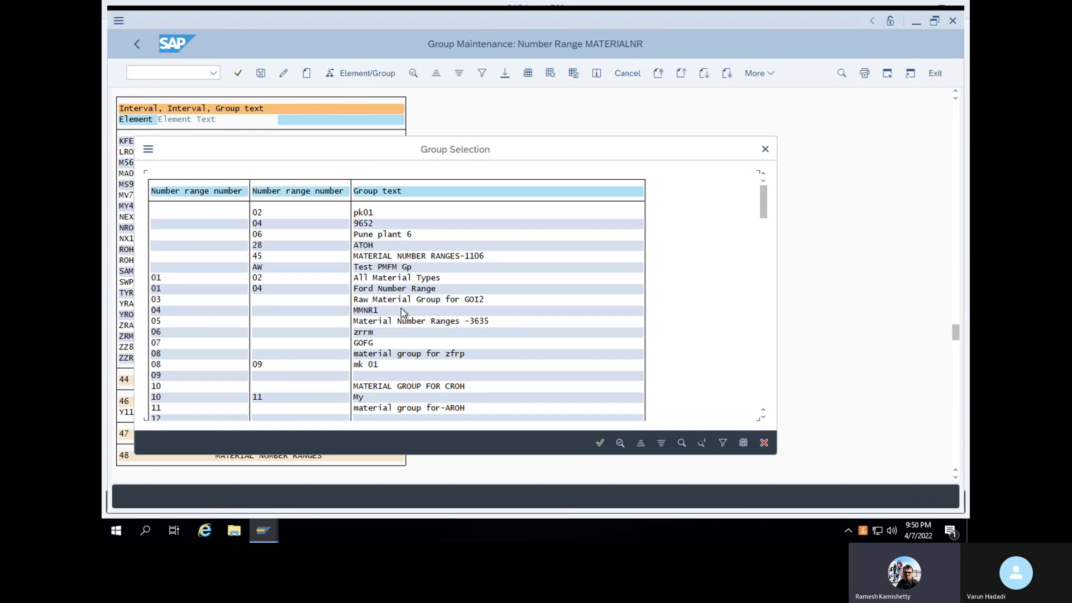
pyautogui.scroll(-2, 400, 308)
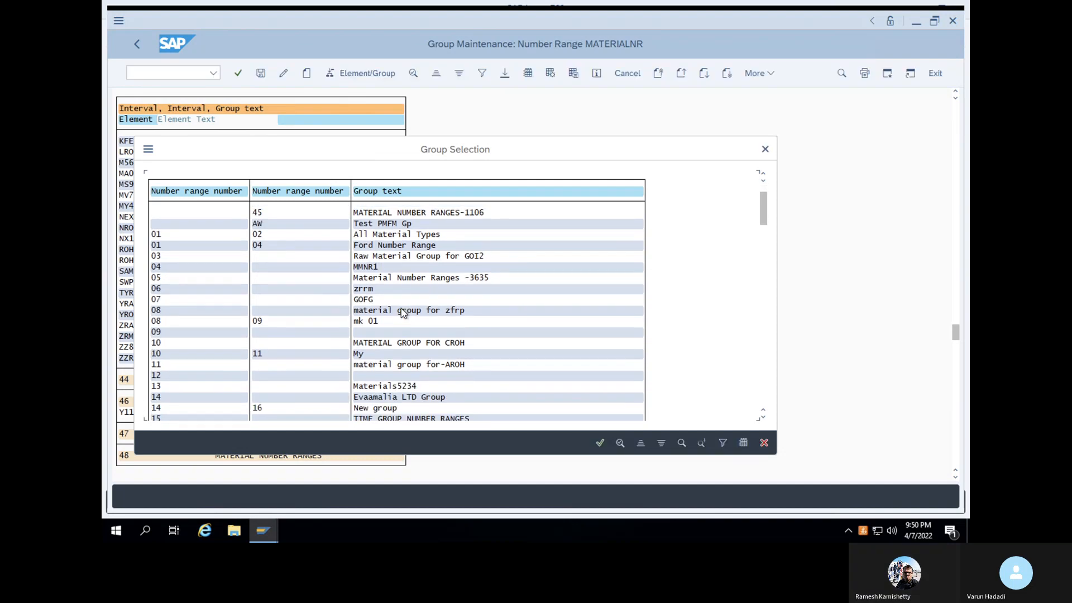
pyautogui.scroll(-2, 403, 312)
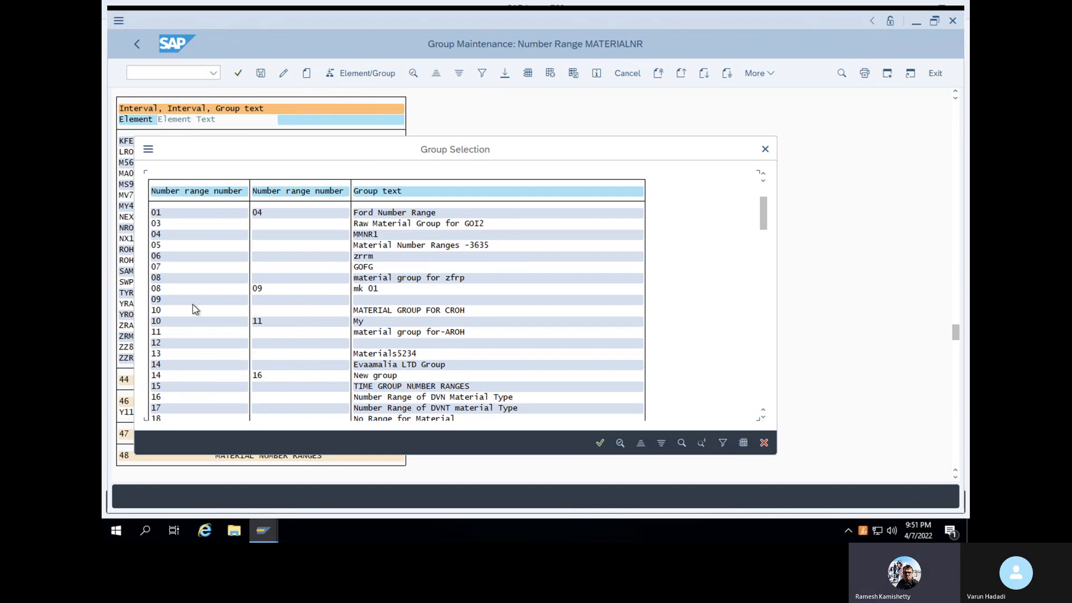
pyautogui.click(159, 290)
pyautogui.doubleClick(184, 290)
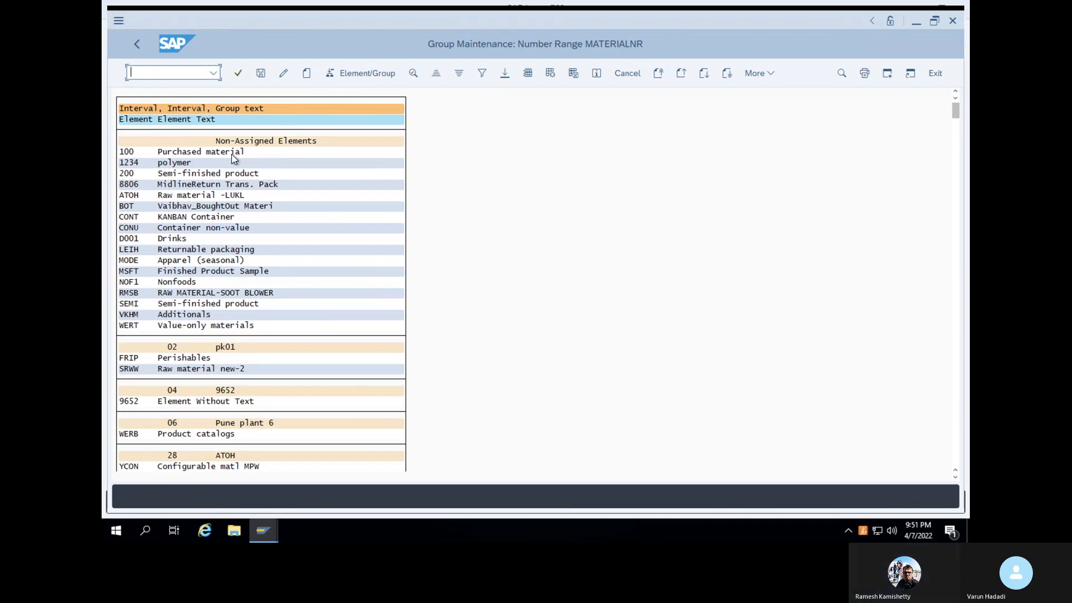
# Save the MATERIALNR group changes and return to the Easy Access menu with /n
pyautogui.click(260, 75)
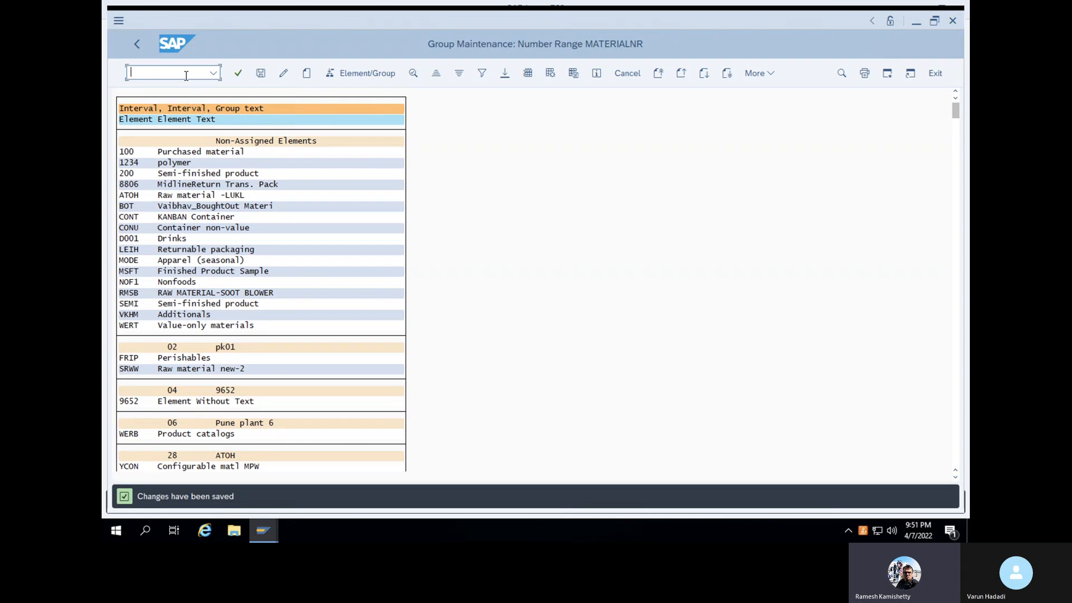
pyautogui.write('/n')
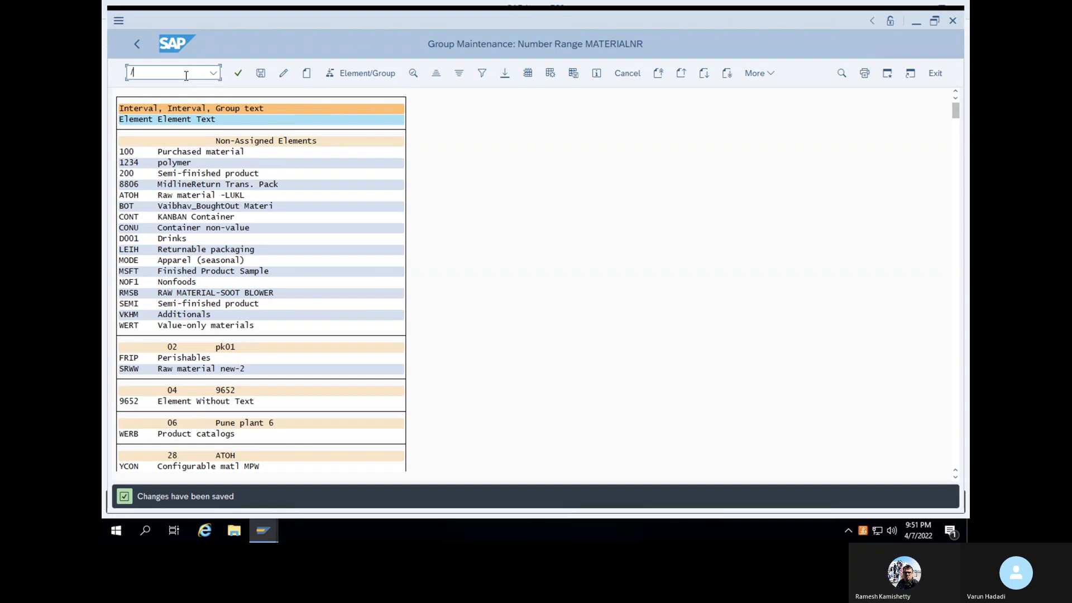
pyautogui.press('Return')
# Start MM01 with material type Varun finished product
pyautogui.write('MM01')
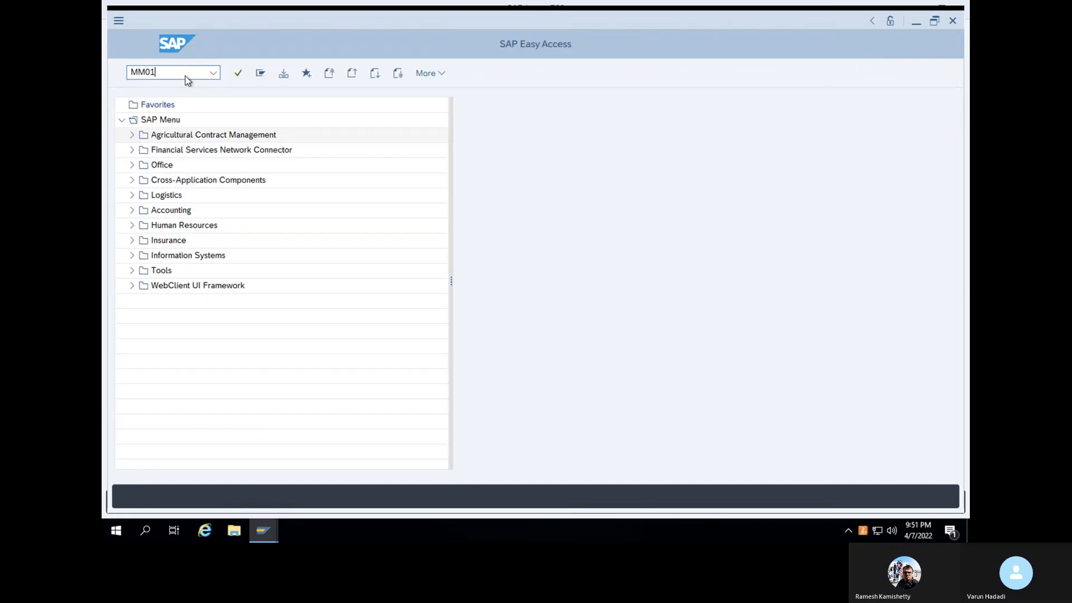
pyautogui.press('Return')
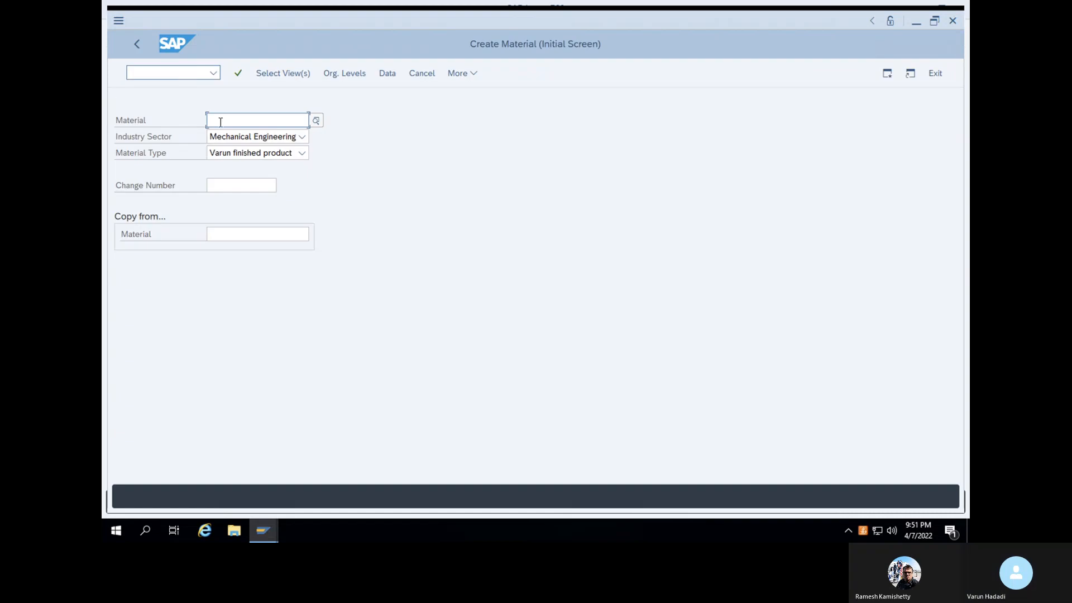
pyautogui.click(242, 152)
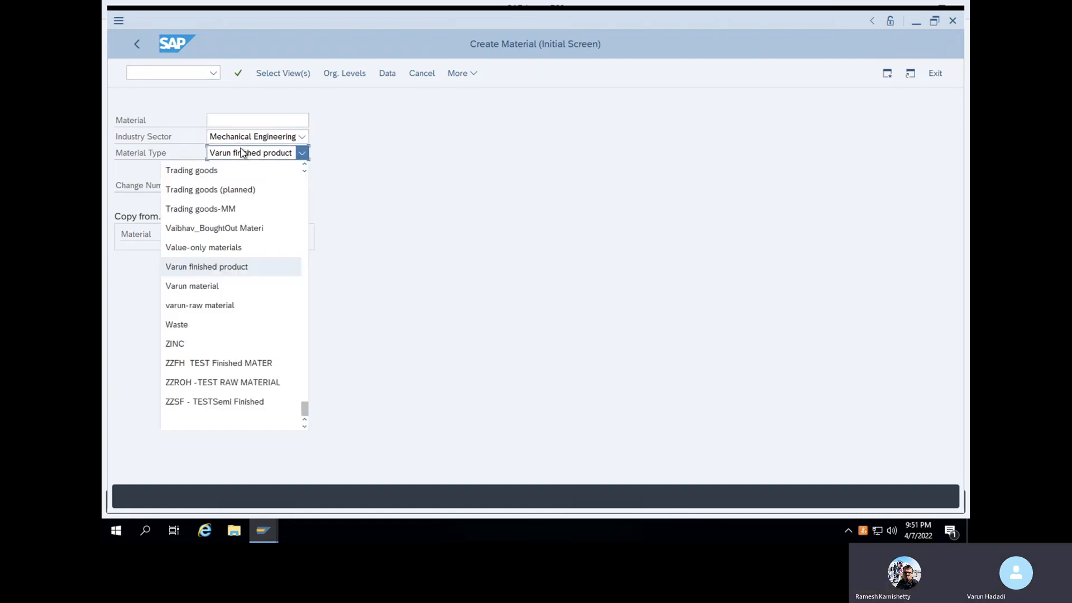
pyautogui.click(410, 267)
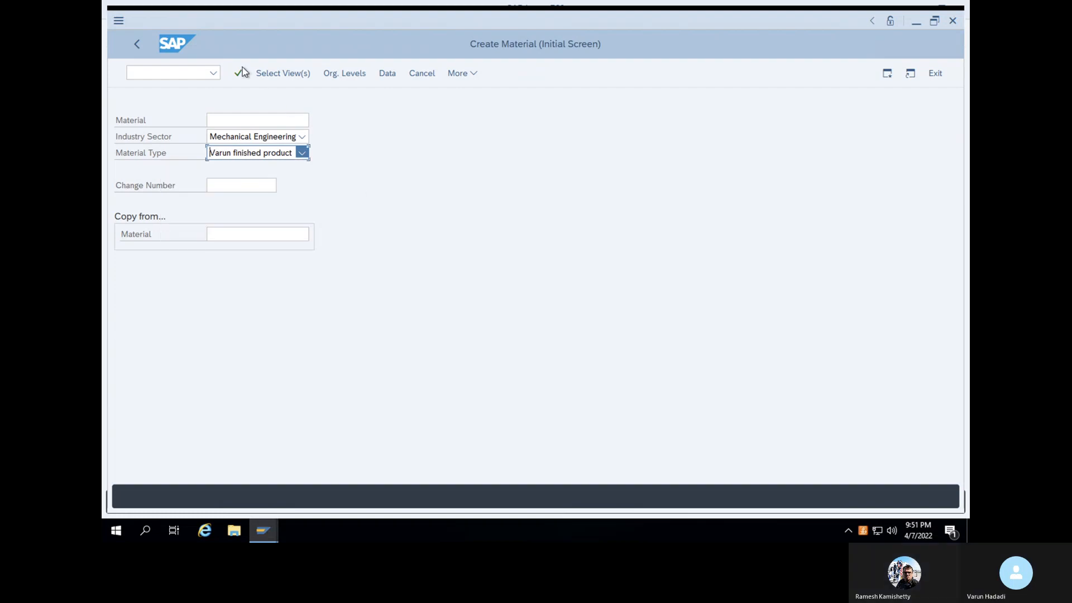
pyautogui.click(239, 74)
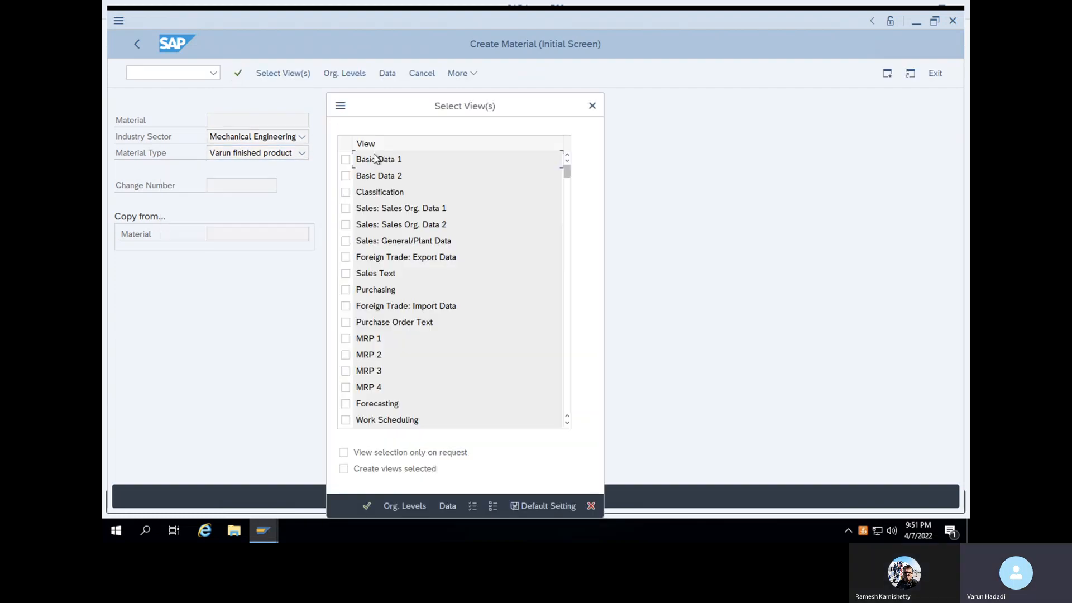
# Select the Basic Data 1, Purchasing and Accounting 1 views for plant 1000
pyautogui.click(344, 159)
pyautogui.click(345, 289)
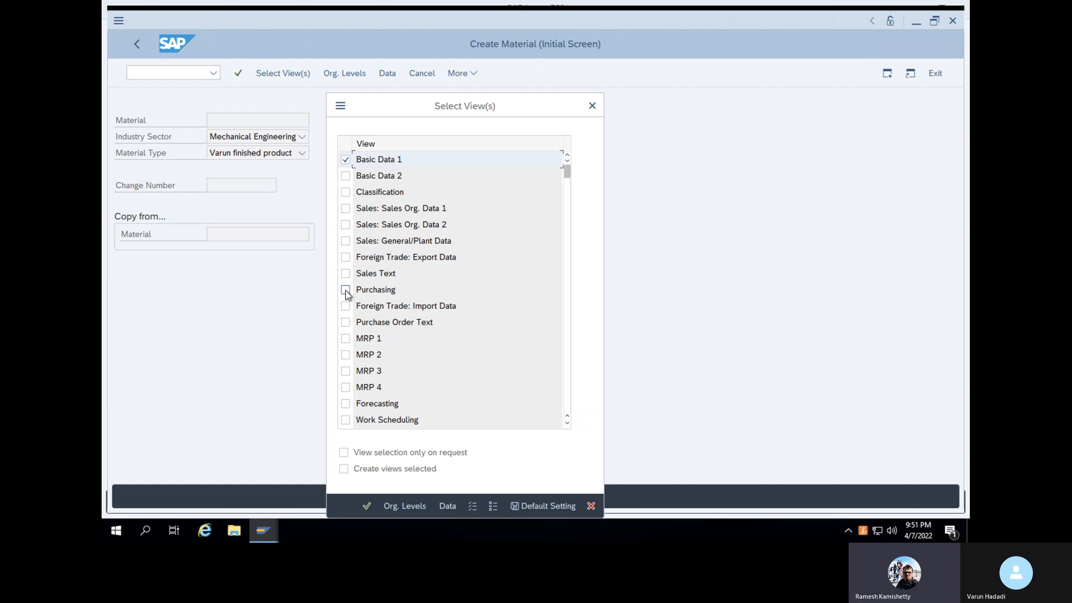
pyautogui.scroll(-10, 414, 353)
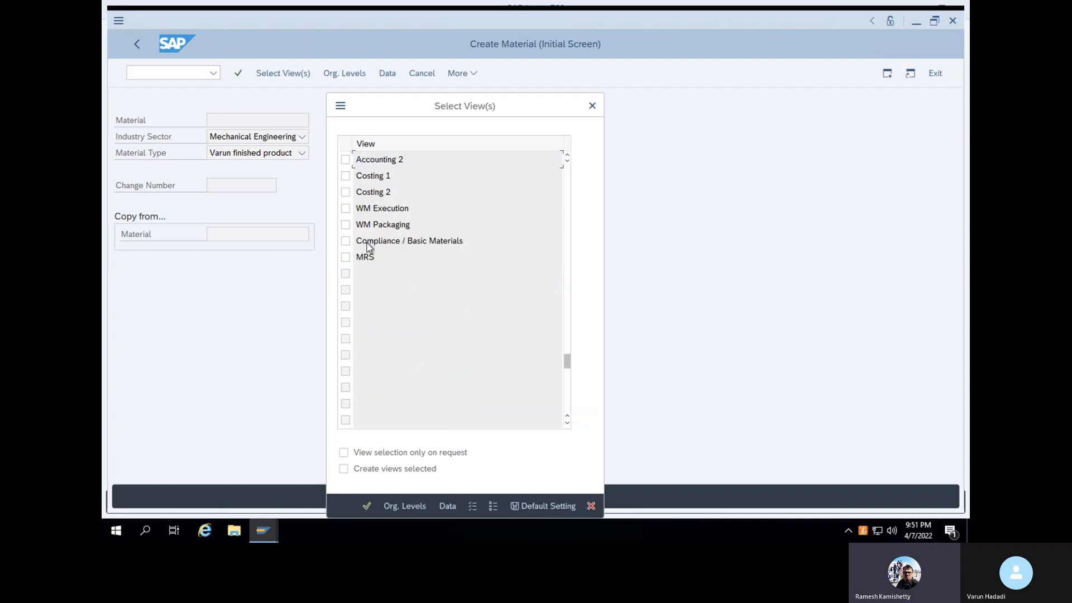
pyautogui.click(567, 158)
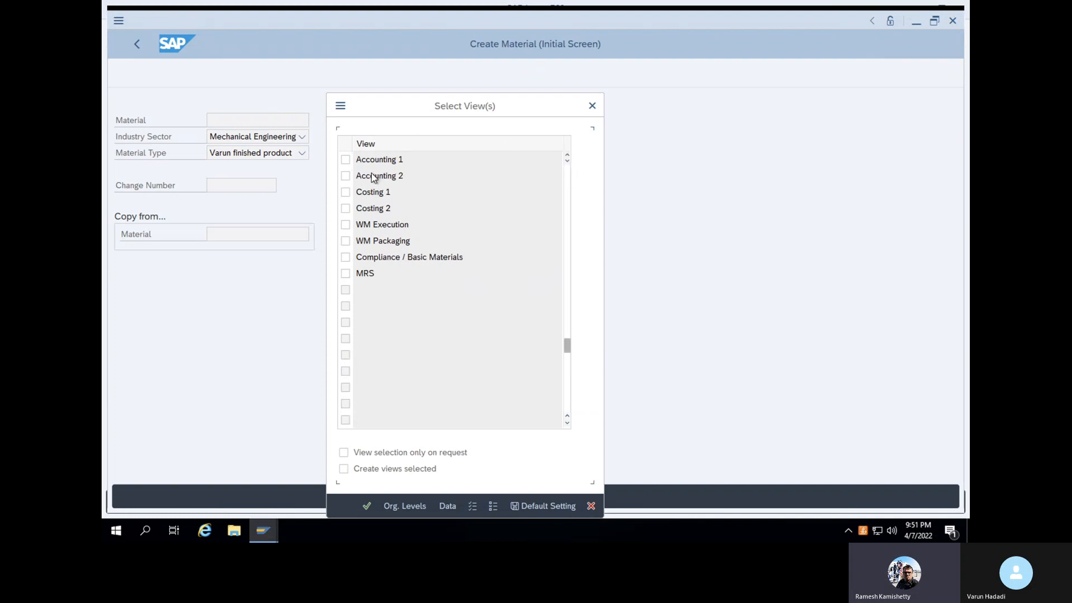
pyautogui.scroll(1, 369, 166)
pyautogui.click(346, 176)
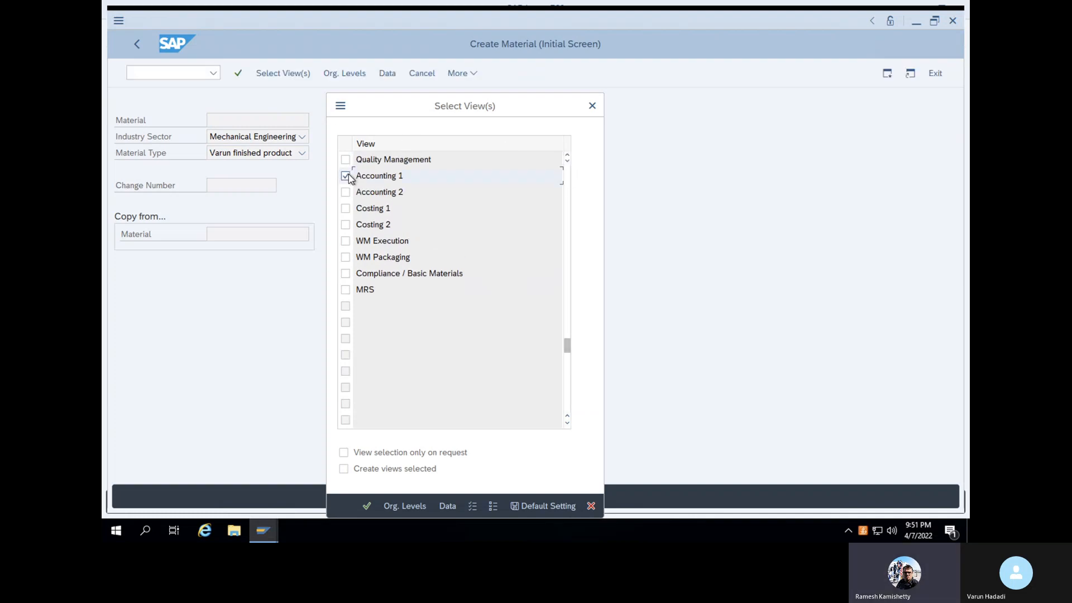
pyautogui.press('Return')
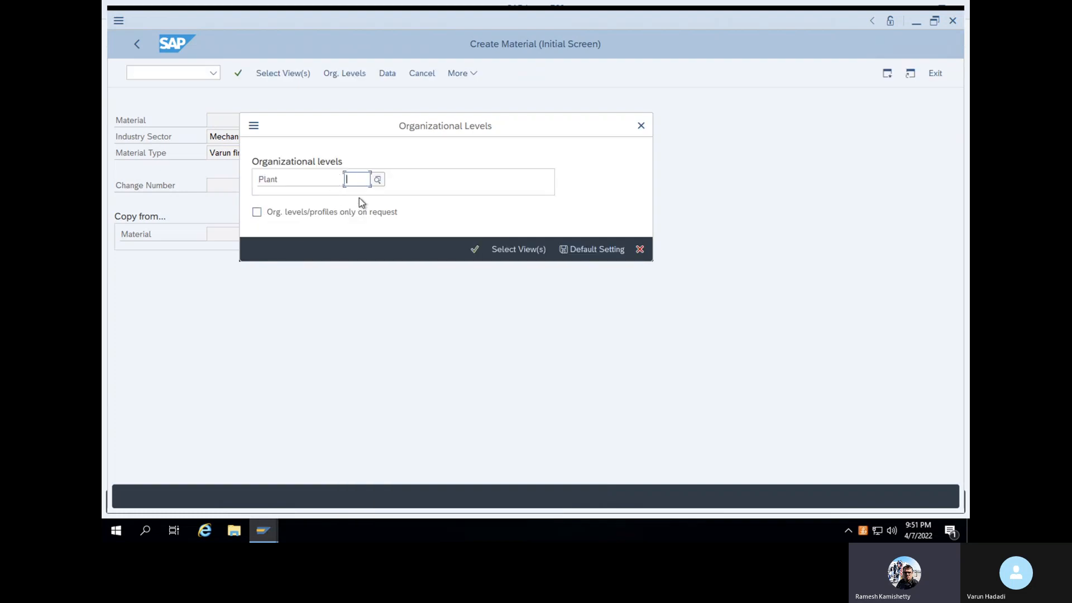
pyautogui.write('1000')
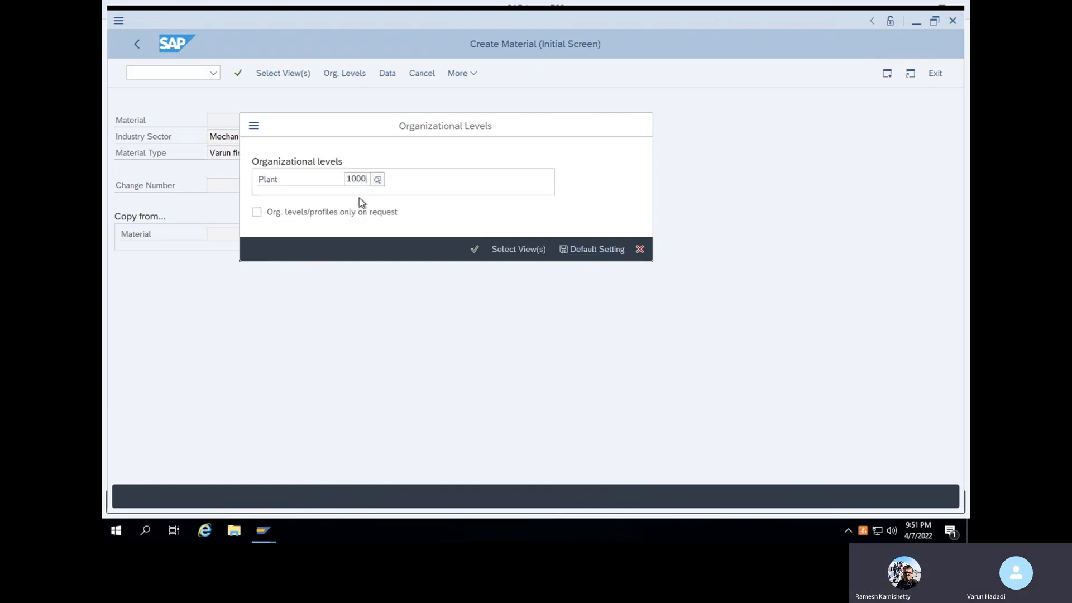
pyautogui.press('Return')
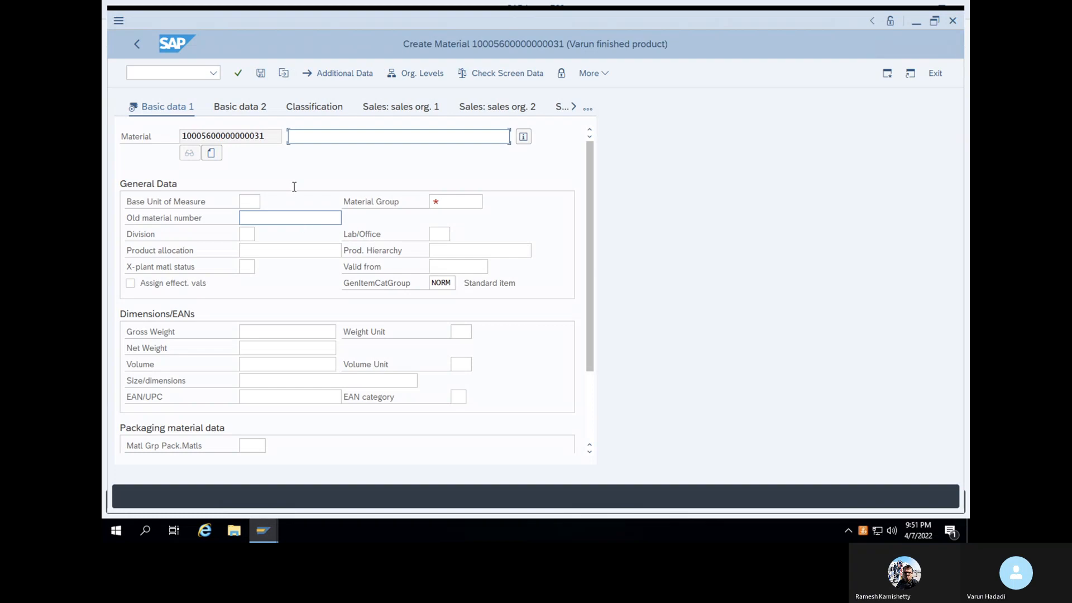
# Enter description 'Steel sheet' and material group ALUM (Aluminium)
pyautogui.click(265, 136)
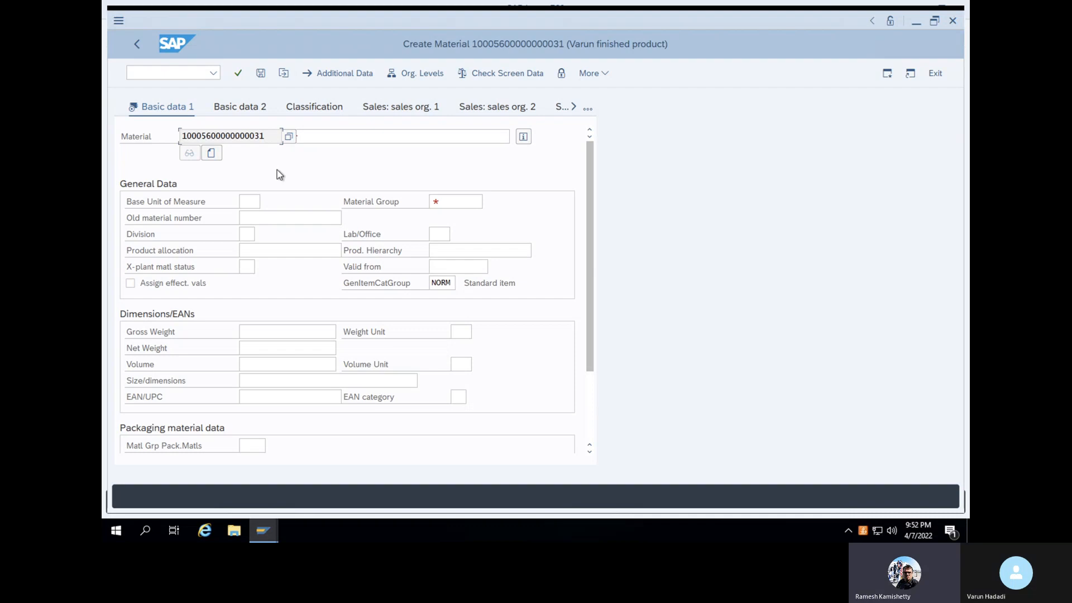
pyautogui.click(349, 138)
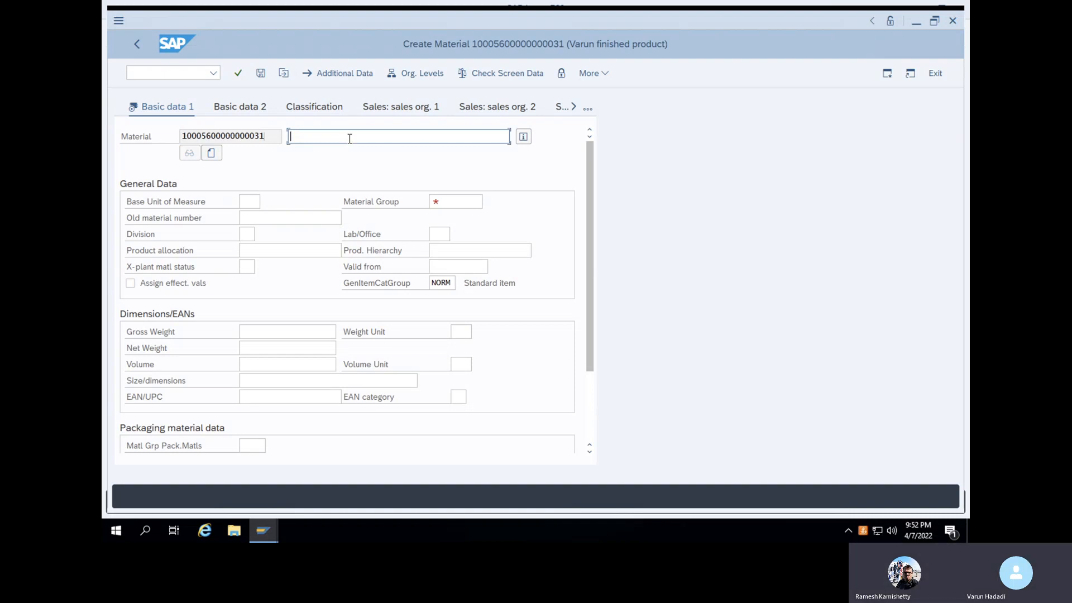
pyautogui.write('Stee')
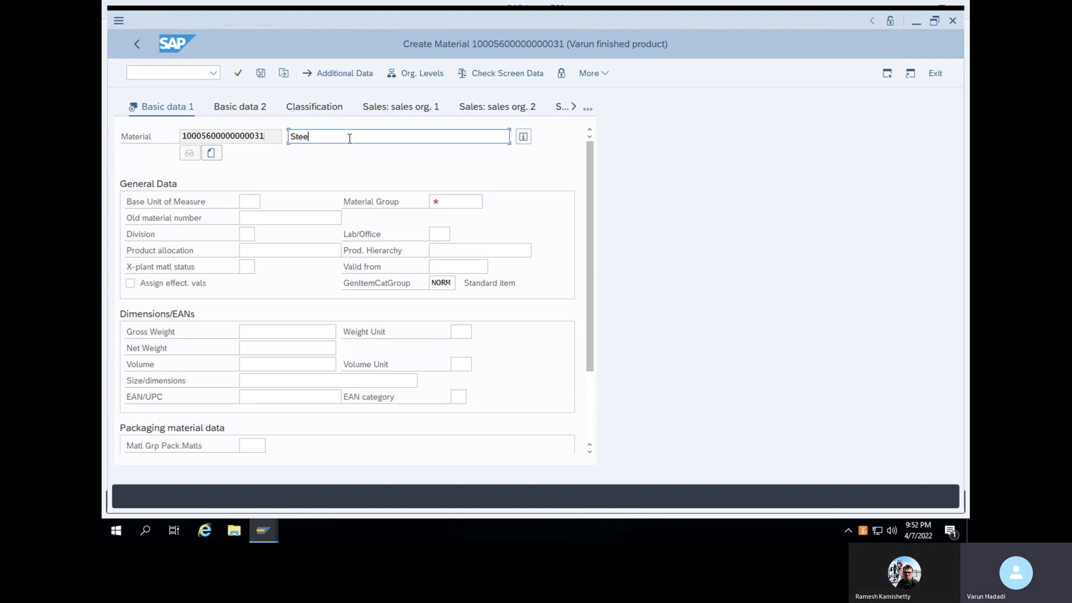
pyautogui.write('l sheet')
pyautogui.click(456, 202)
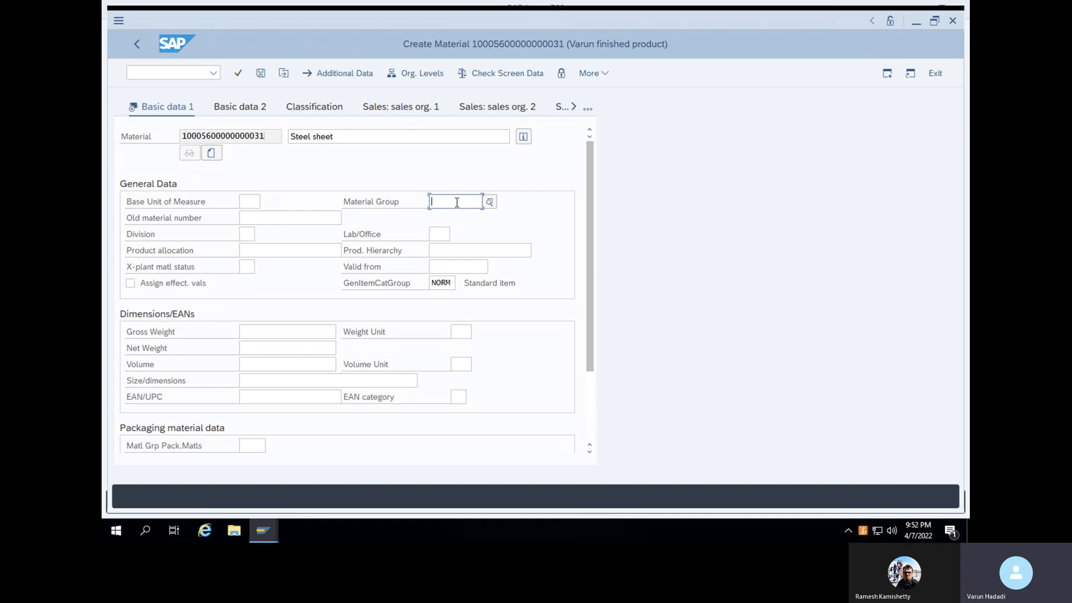
pyautogui.write('ALUM')
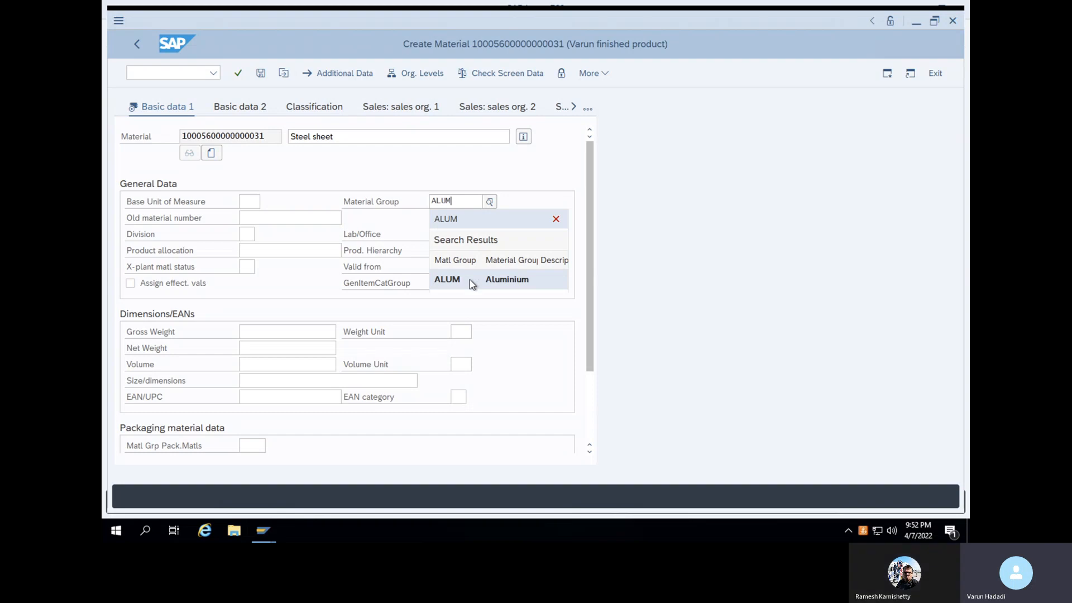
pyautogui.click(470, 279)
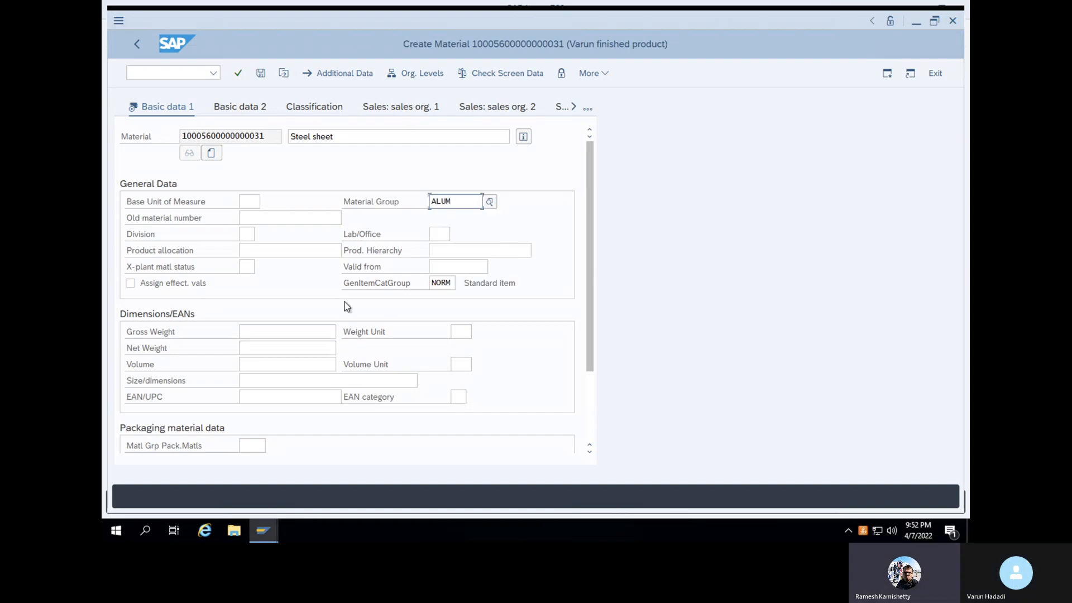
# Set base unit of measure KG and advance to the Purchasing view
pyautogui.press('Return')
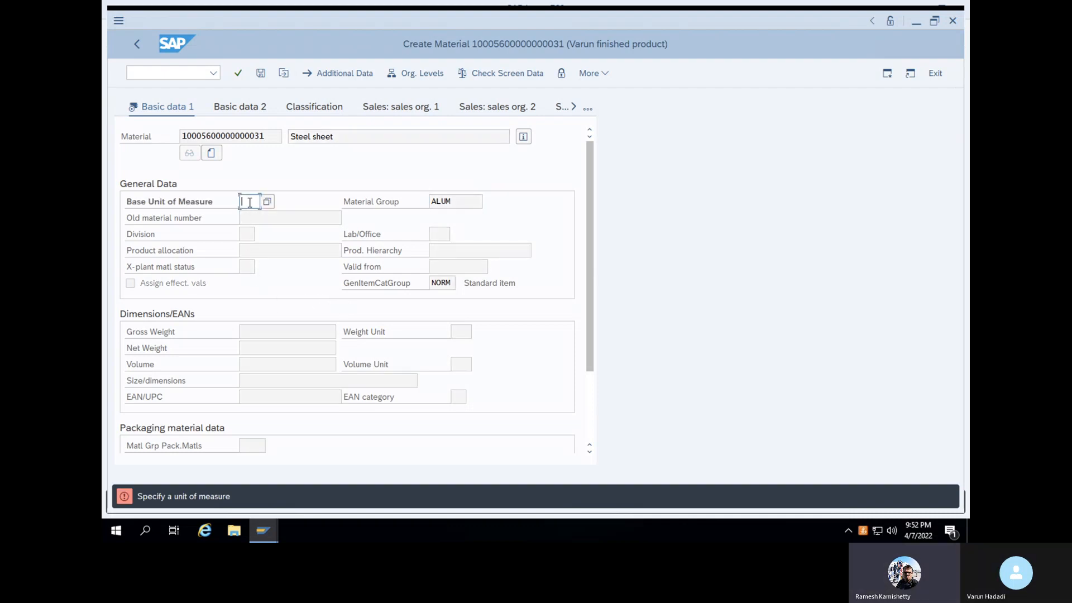
pyautogui.write('KG')
pyautogui.press('Return')
pyautogui.press('Return')
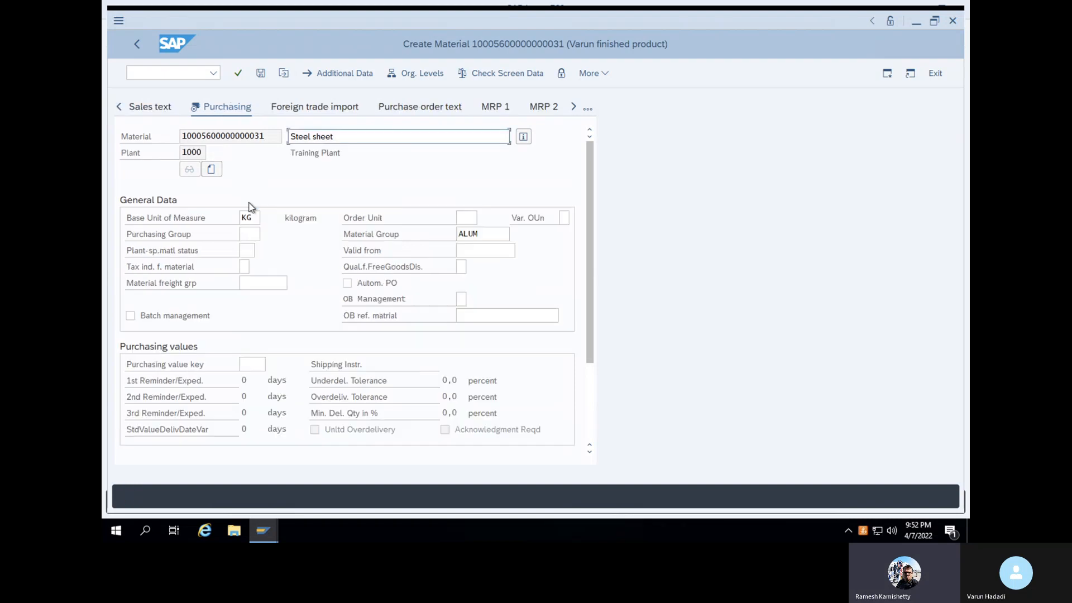
pyautogui.press('Return')
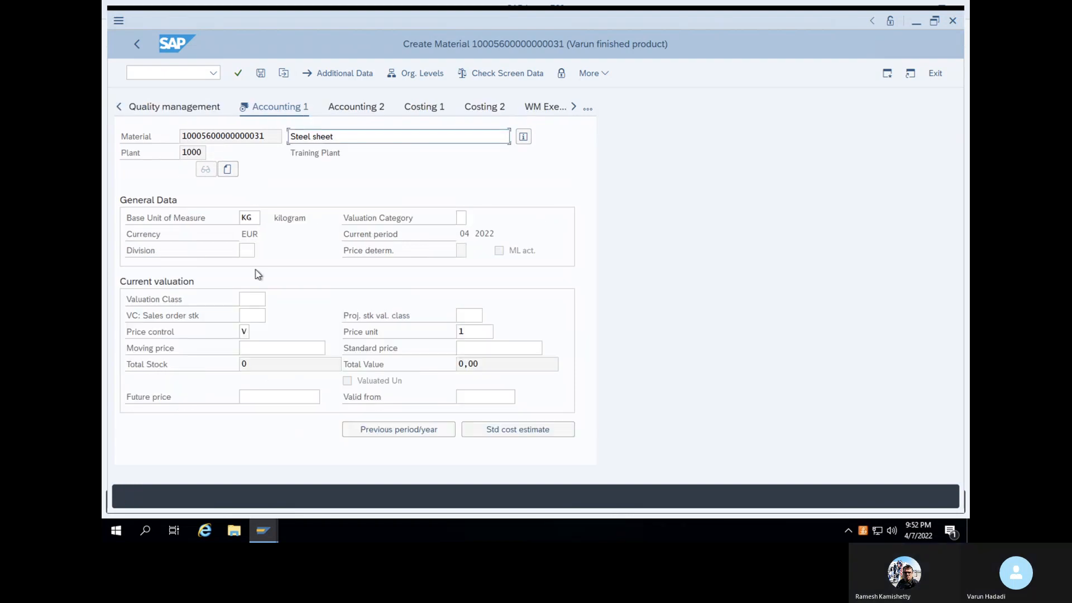
# Set price control to S (standard price) with a standard price of 200
pyautogui.click(249, 333)
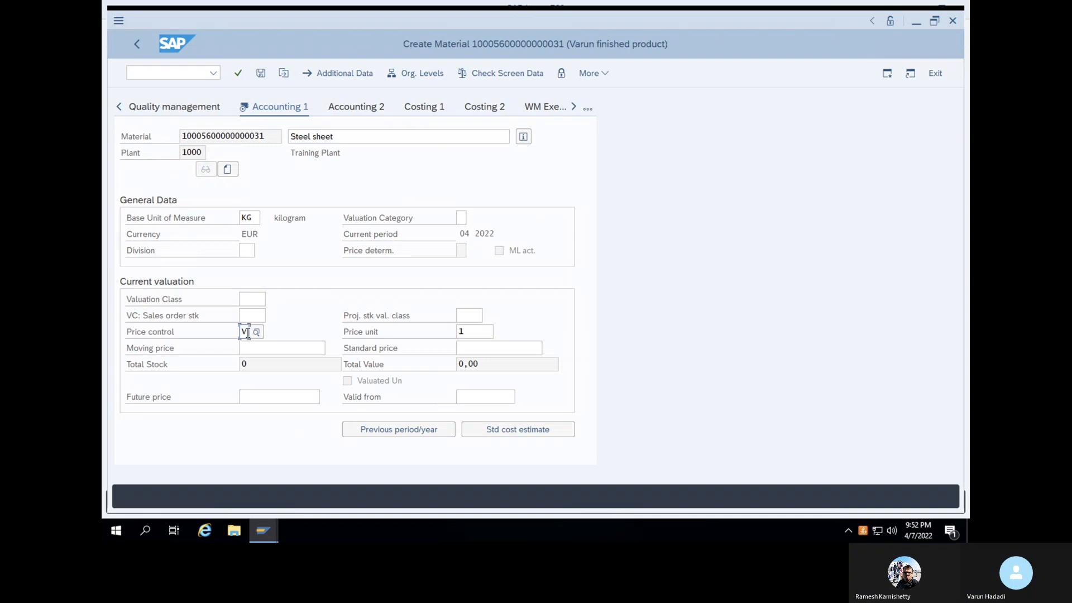
pyautogui.click(257, 332)
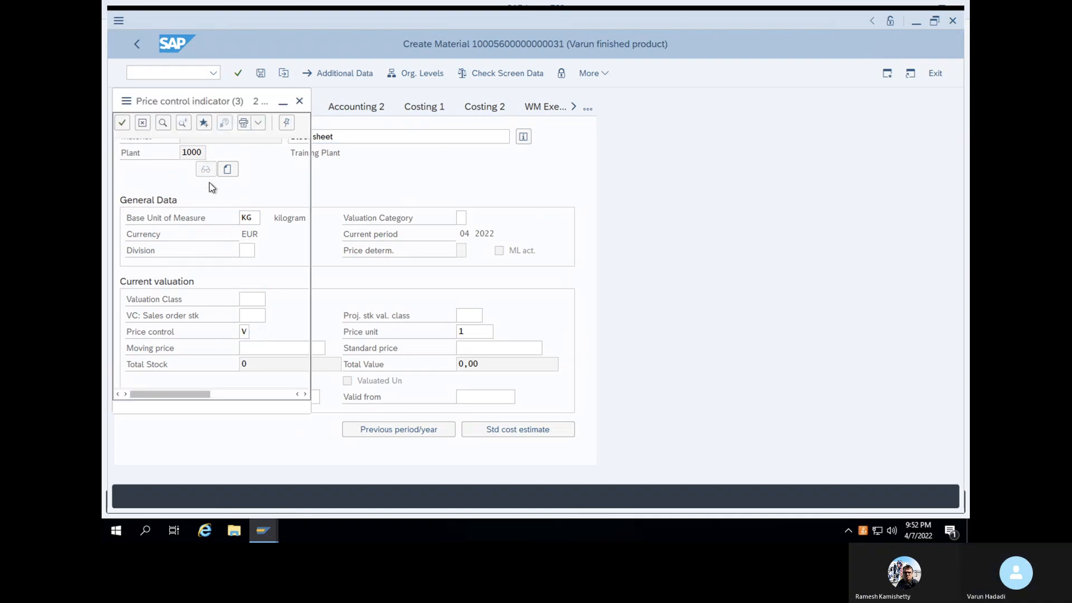
pyautogui.click(122, 122)
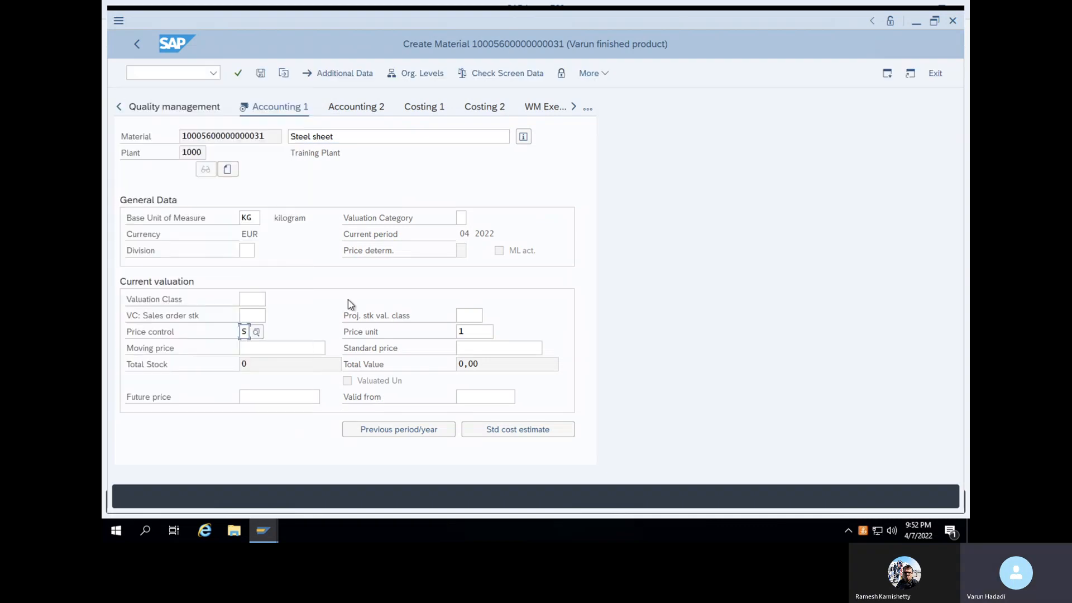
pyautogui.click(477, 346)
pyautogui.write('200')
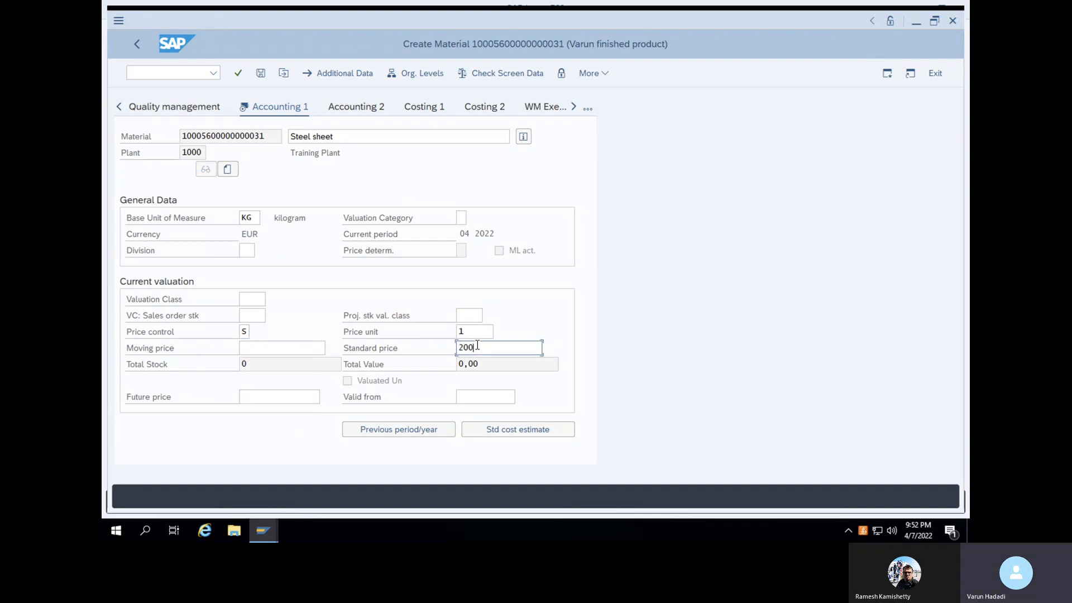
# Enter valuation class 1000 and save the Steel sheet material
pyautogui.click(258, 300)
pyautogui.click(273, 300)
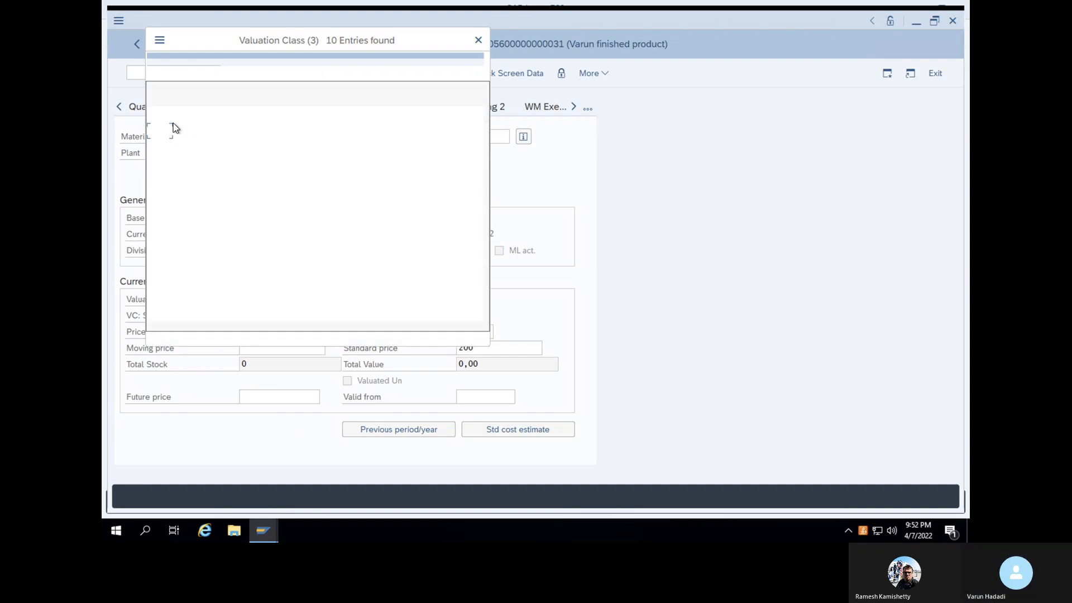
pyautogui.click(153, 96)
pyautogui.write('1000')
pyautogui.press('Return')
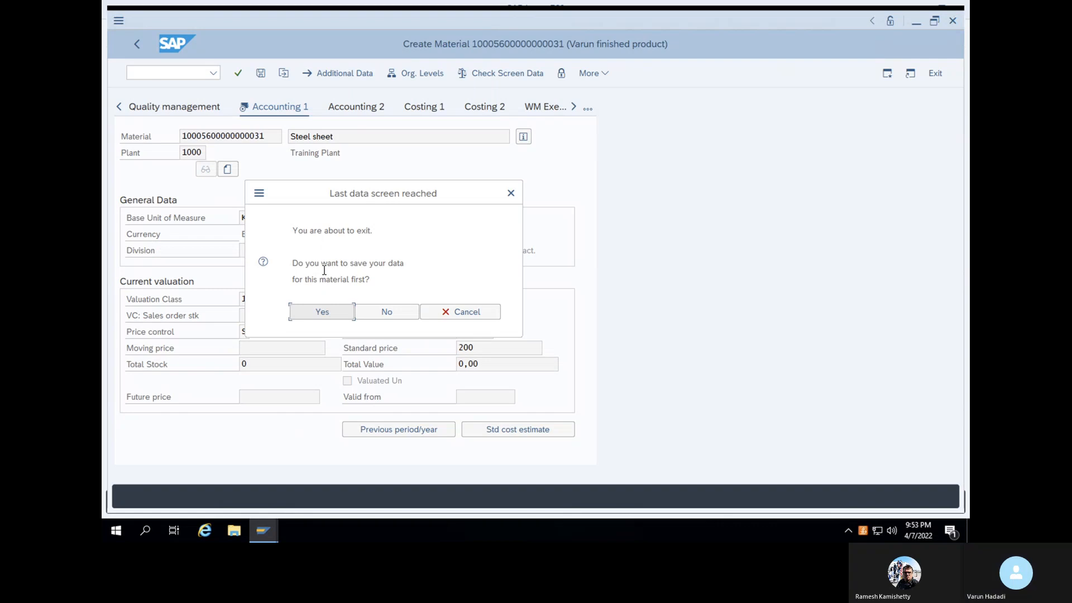
pyautogui.click(321, 312)
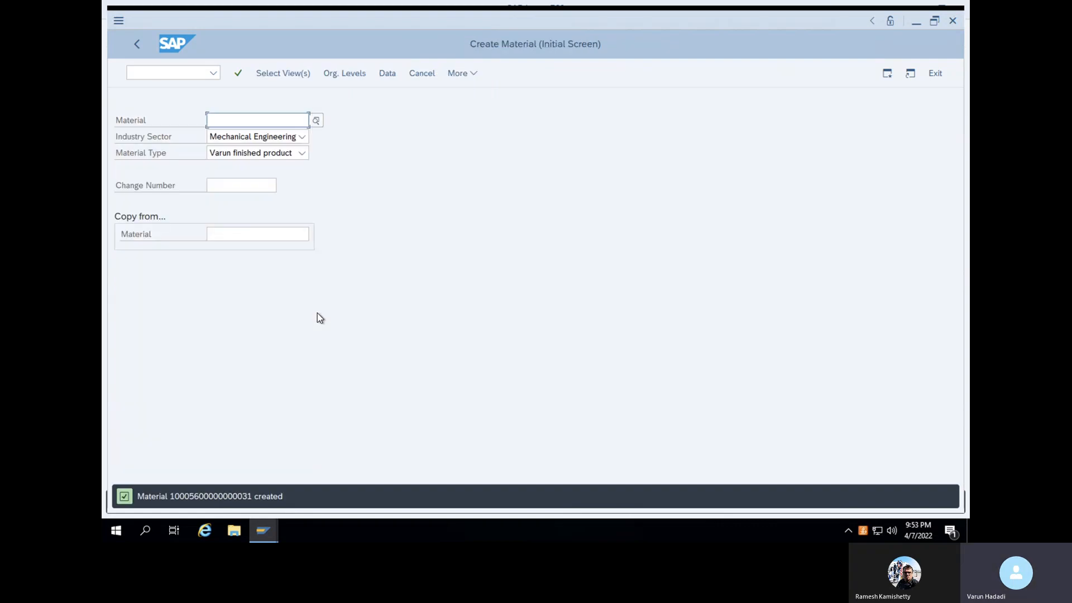
# Return to the main menu with /N and open the MM60 materials list
pyautogui.click(181, 74)
pyautogui.write('/N')
pyautogui.press('Return')
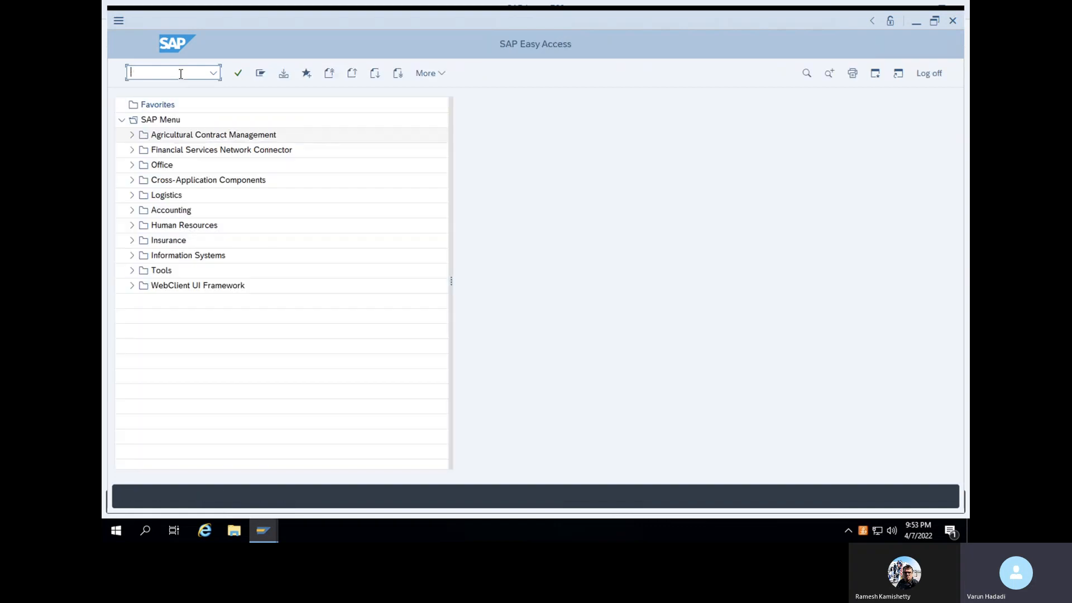
pyautogui.write('MM60')
pyautogui.press('Return')
# Clear the Material filter, set Created by to your user ID, and execute the report
pyautogui.moveTo(392, 120); pyautogui.dragTo(272, 112)
pyautogui.press('Delete')
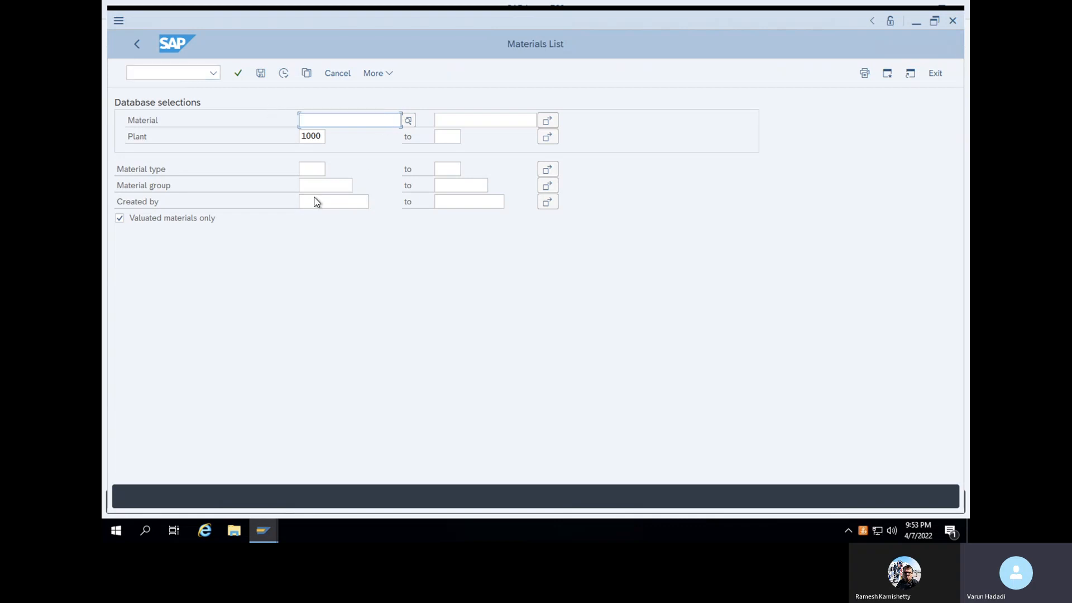
pyautogui.click(316, 202)
pyautogui.write('STECC72')
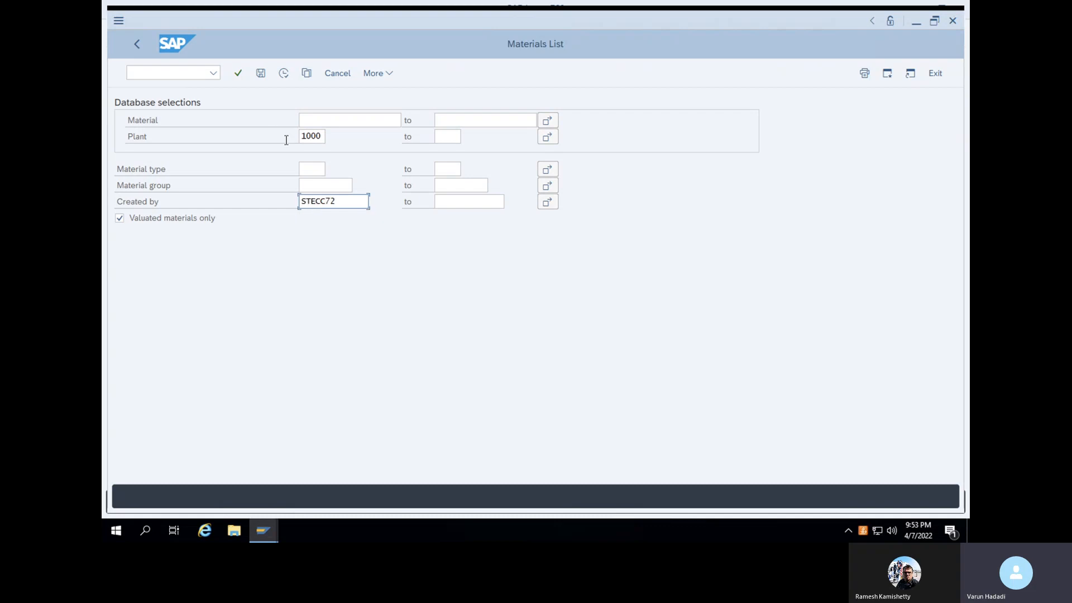
pyautogui.click(284, 74)
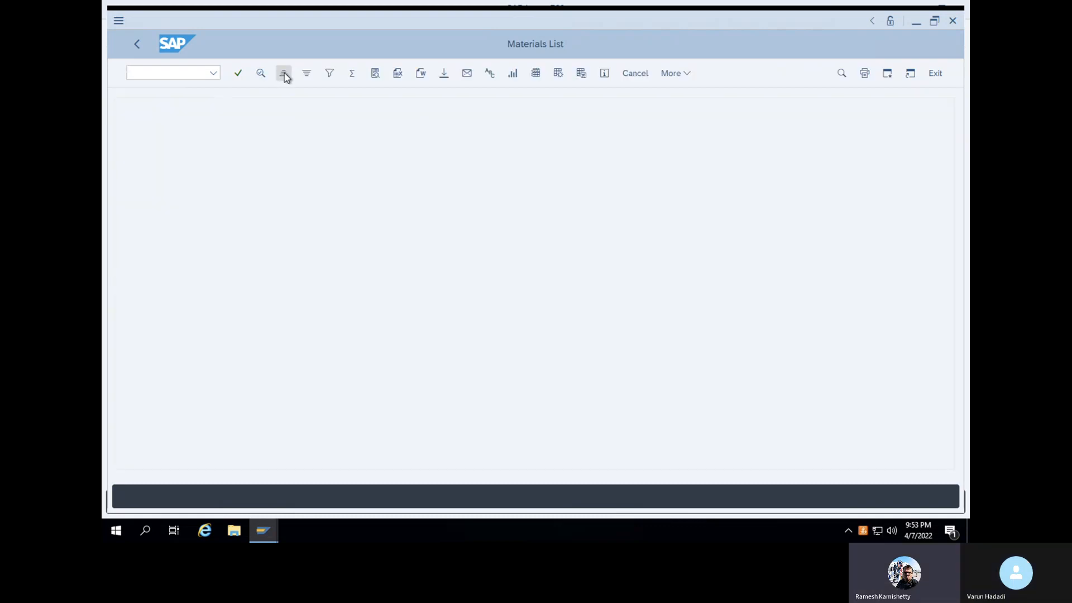
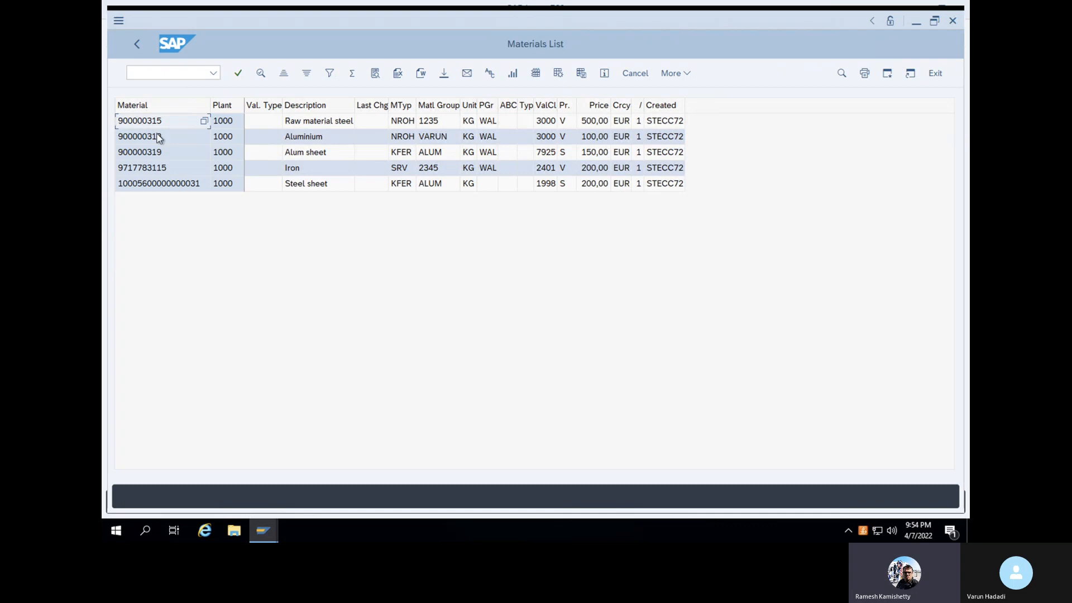
# Leave the materials list with /n and start XK01 to create a vendor
pyautogui.click(159, 74)
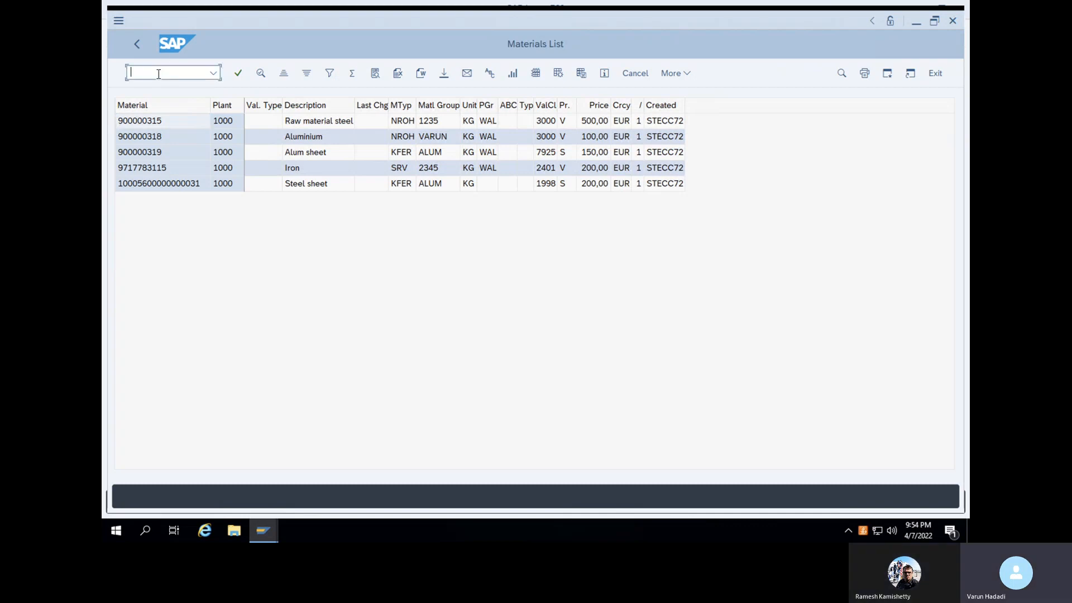
pyautogui.write('/n')
pyautogui.press('Return')
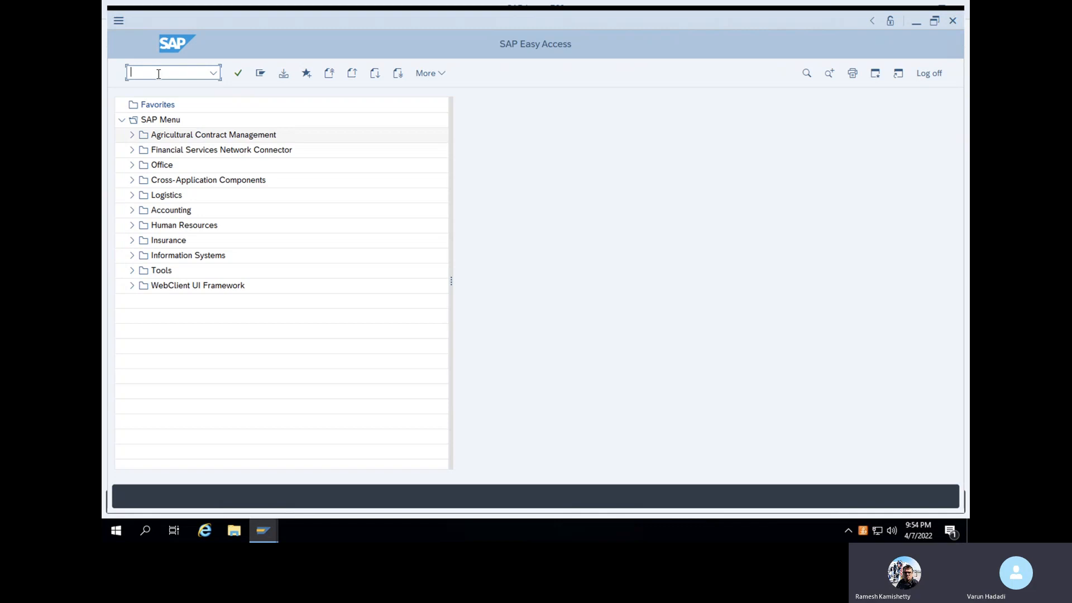
pyautogui.write('XK01')
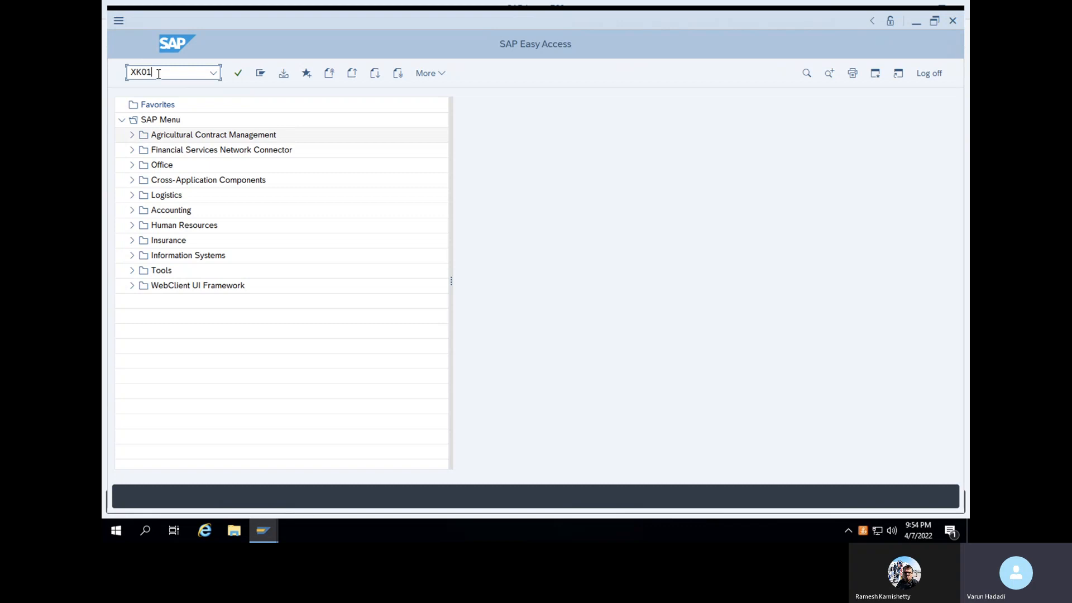
pyautogui.press('Return')
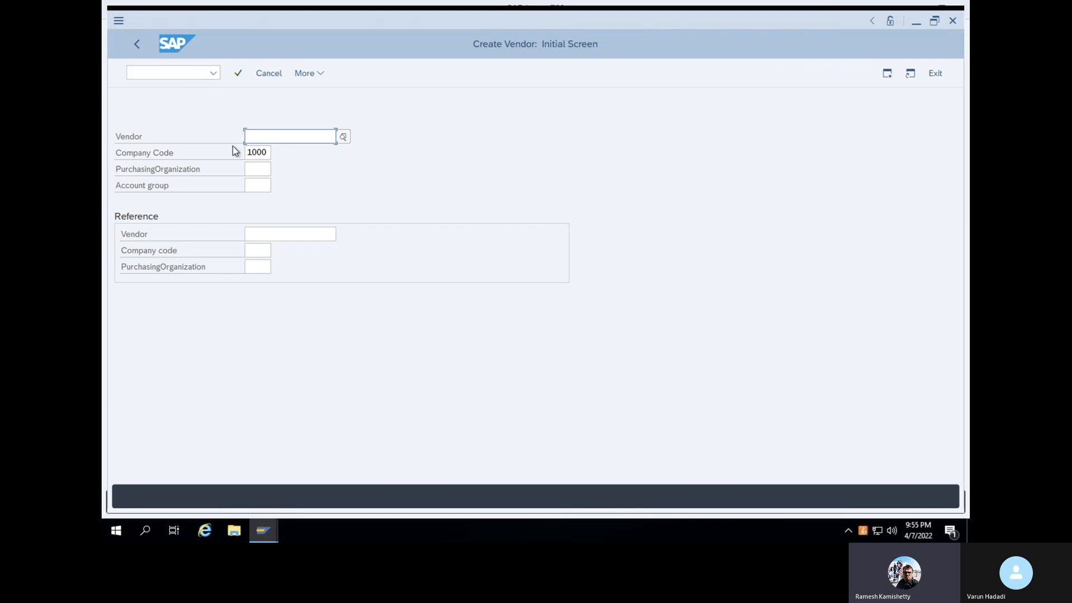
# Enter purchasing organization 1000 and list the available vendor account groups
pyautogui.click(256, 168)
pyautogui.write('1000')
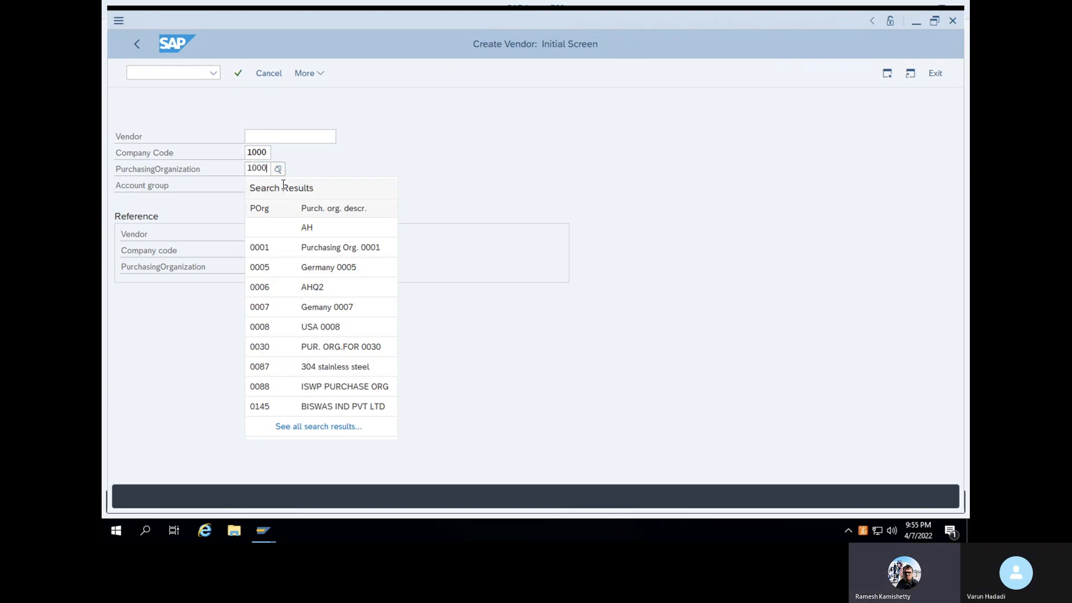
pyautogui.click(329, 154)
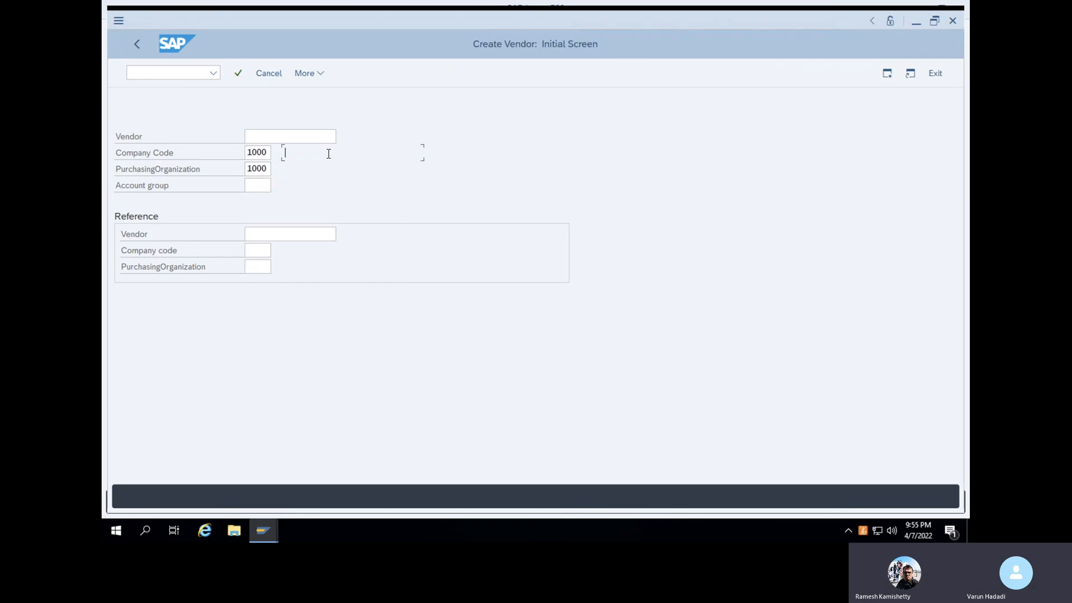
pyautogui.click(255, 188)
pyautogui.click(278, 188)
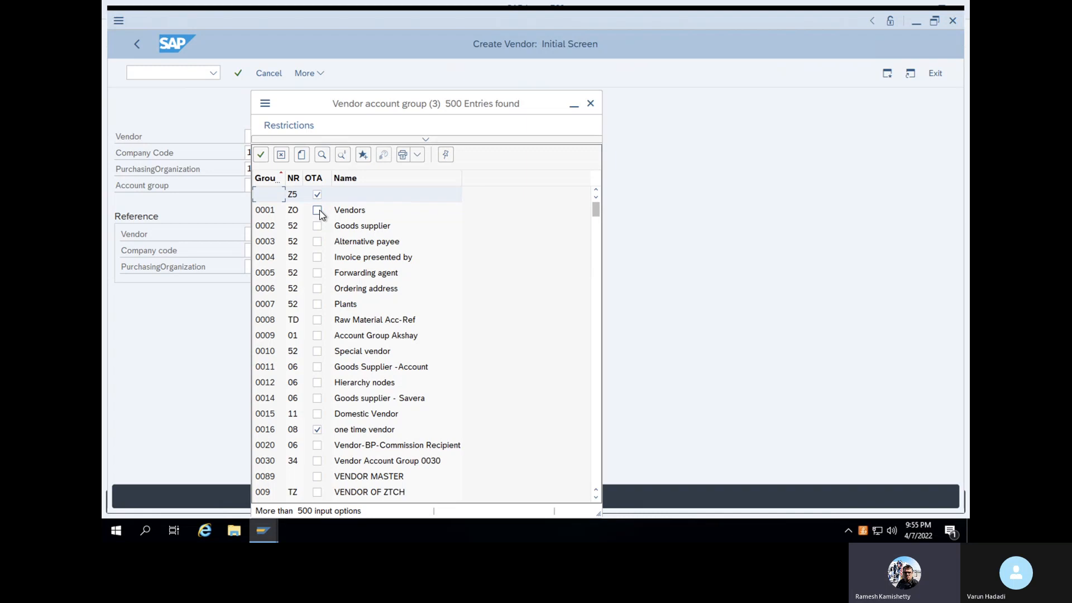
# Choose account group 0001 Vendors and confirm the initial vendor entries
pyautogui.click(266, 212)
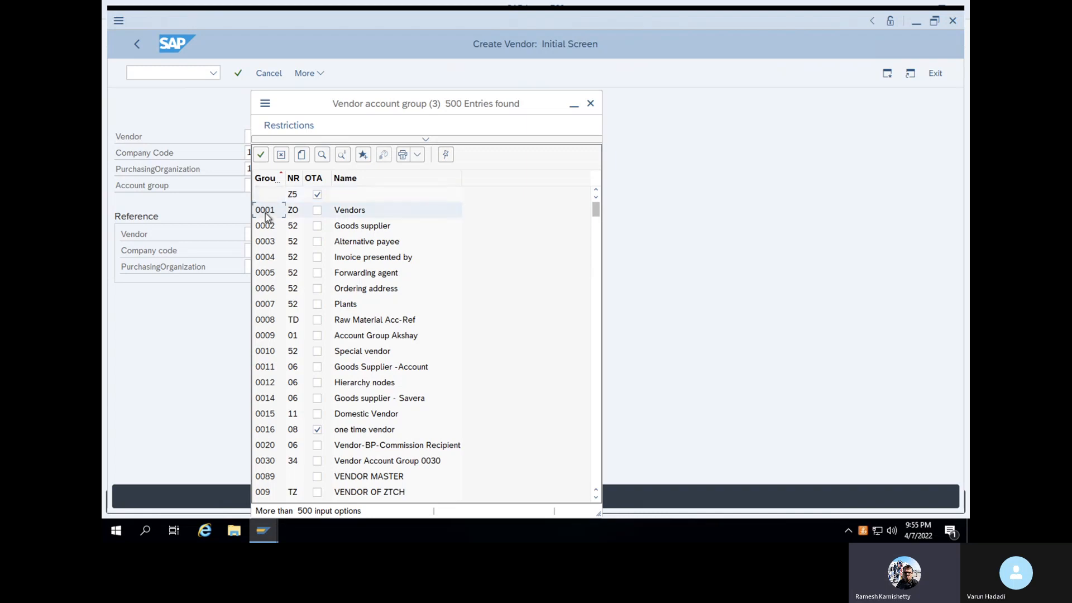
pyautogui.click(260, 156)
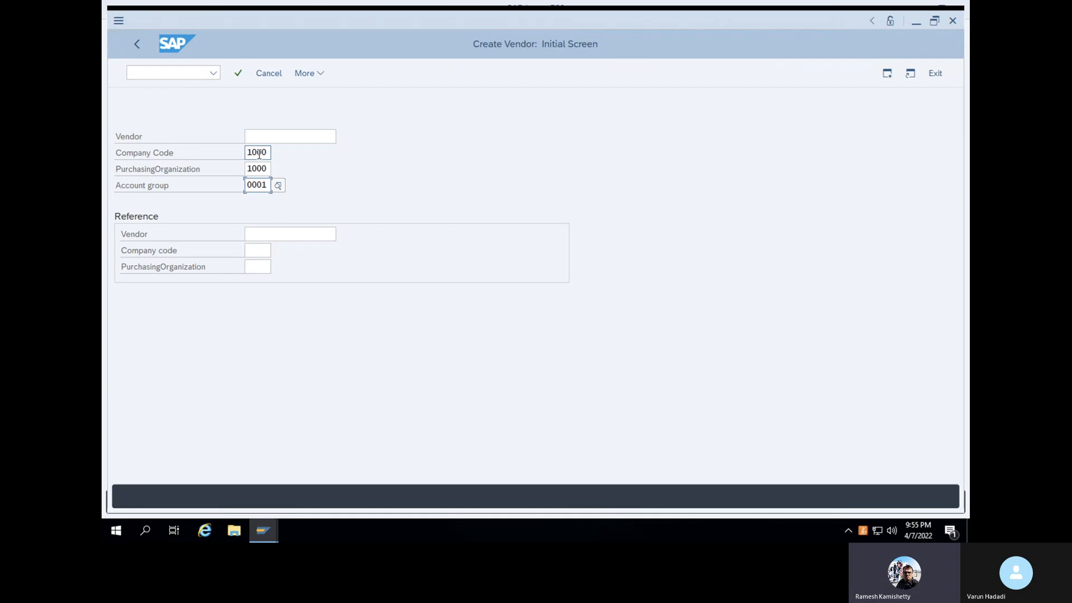
pyautogui.press('Return')
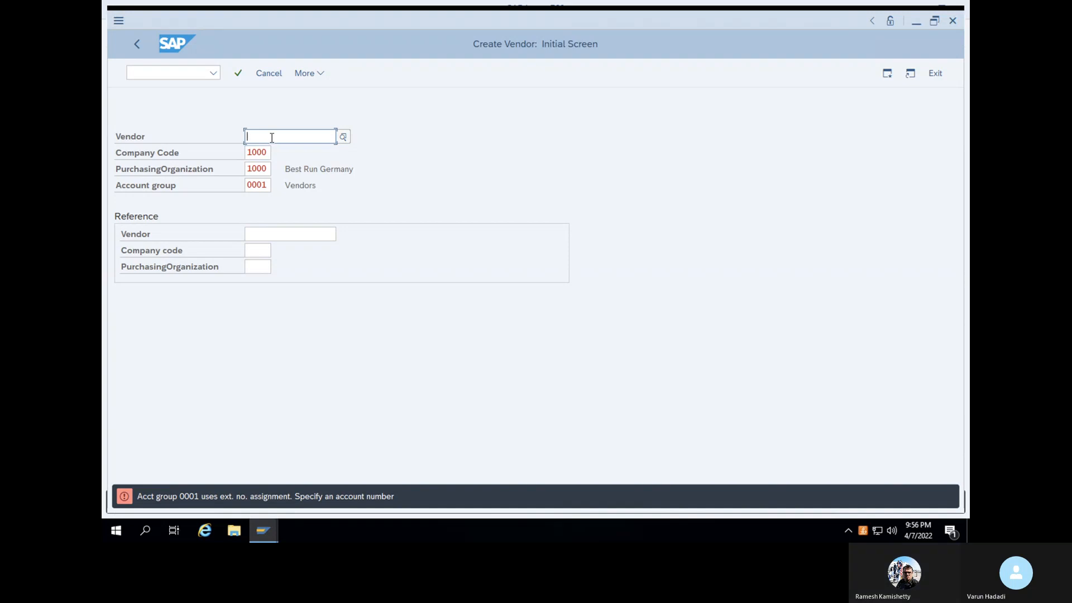
# Enter vendor number DHL123 and continue to its address screen
pyautogui.write('DHL')
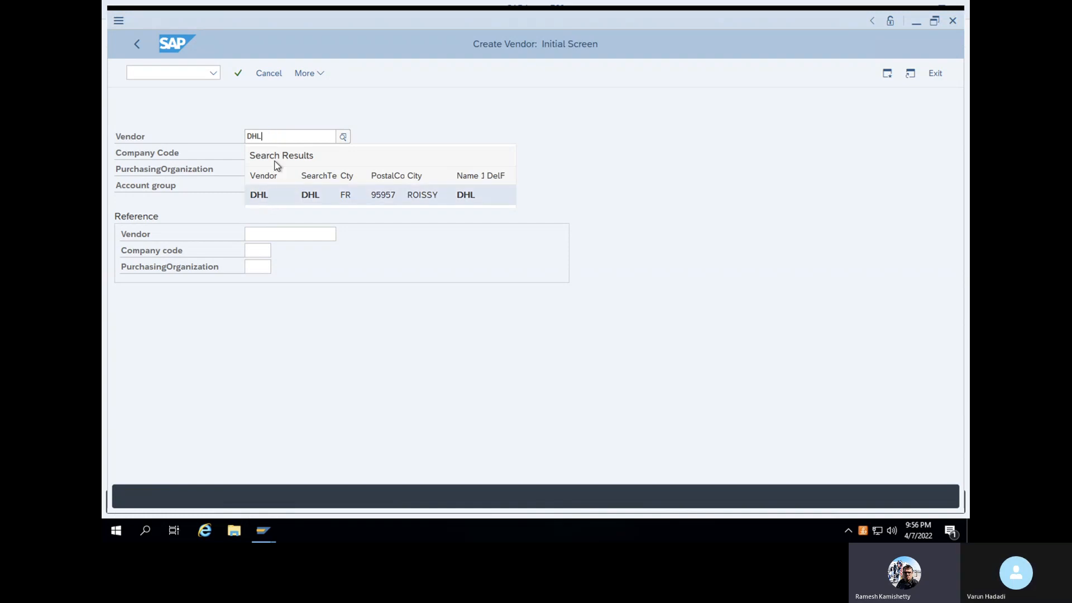
pyautogui.write('123')
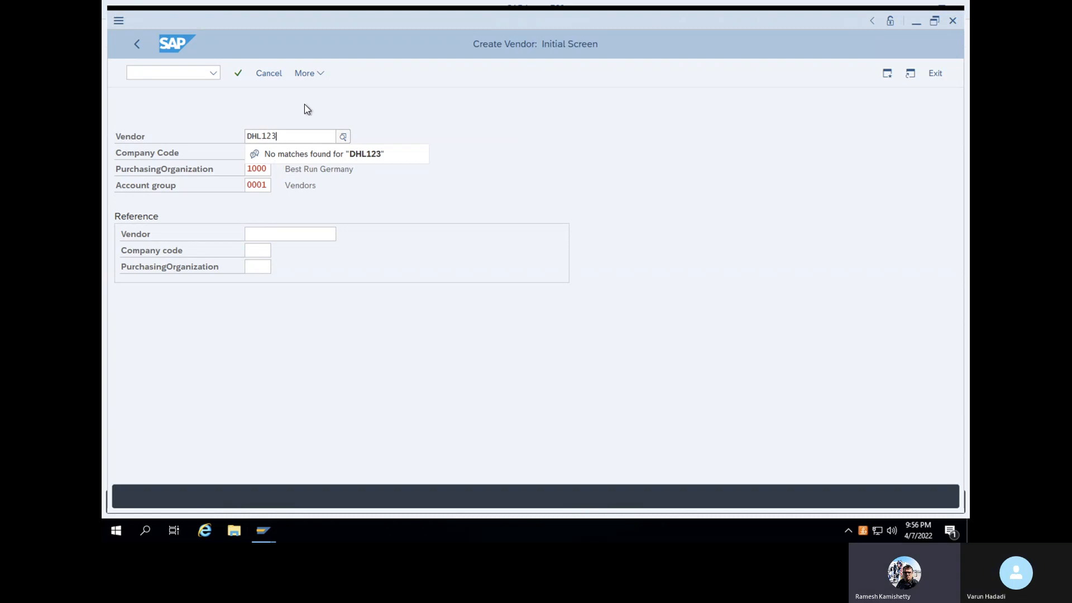
pyautogui.click(237, 73)
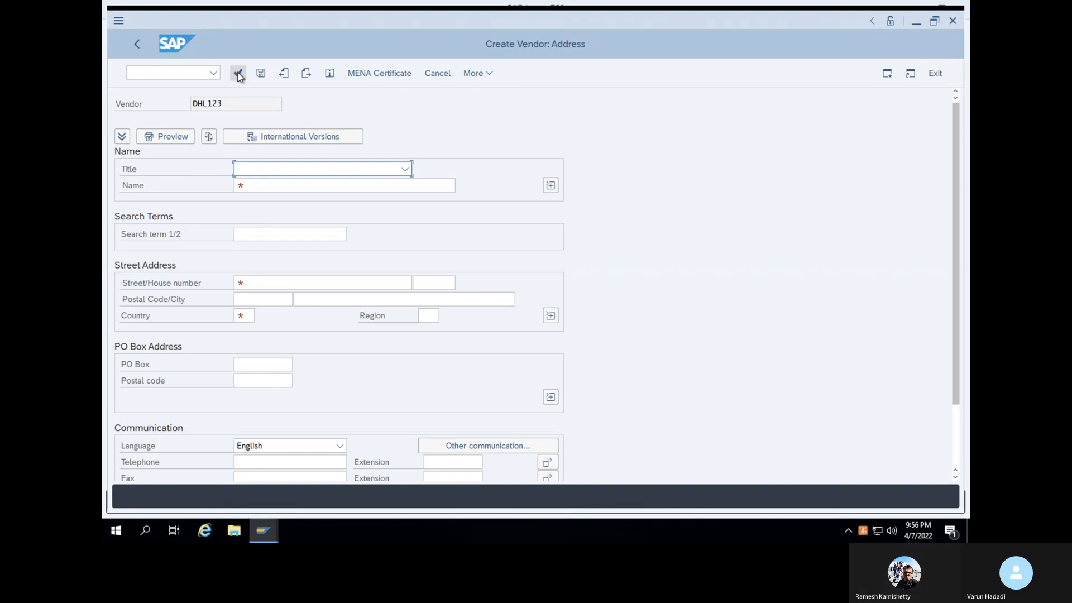
# Set title Company, name DHL express and street Oakville drive for the vendor
pyautogui.click(320, 169)
pyautogui.click(304, 185)
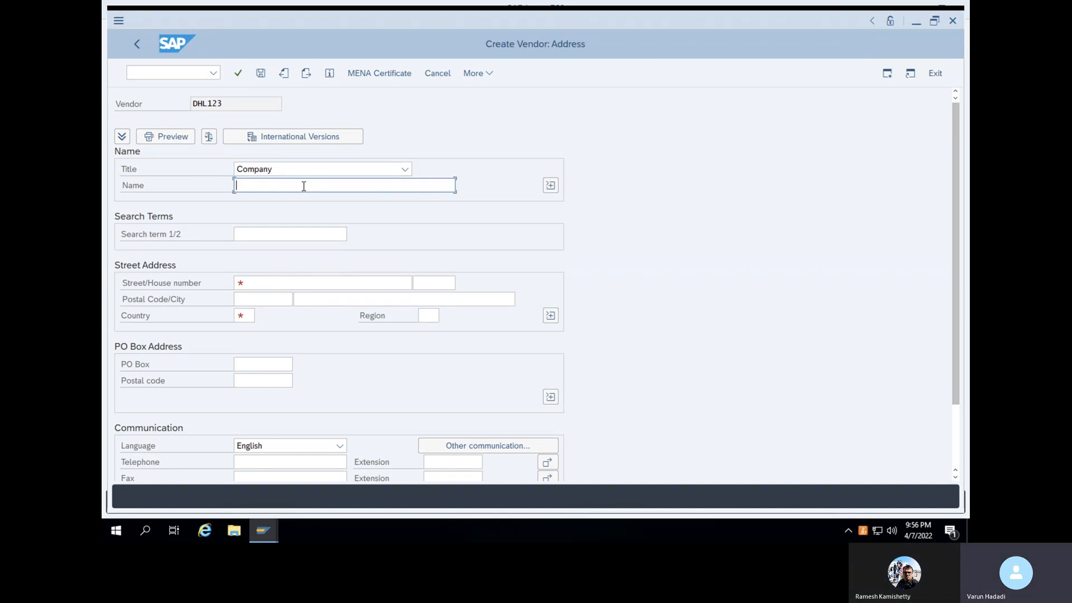
pyautogui.write('DHL ')
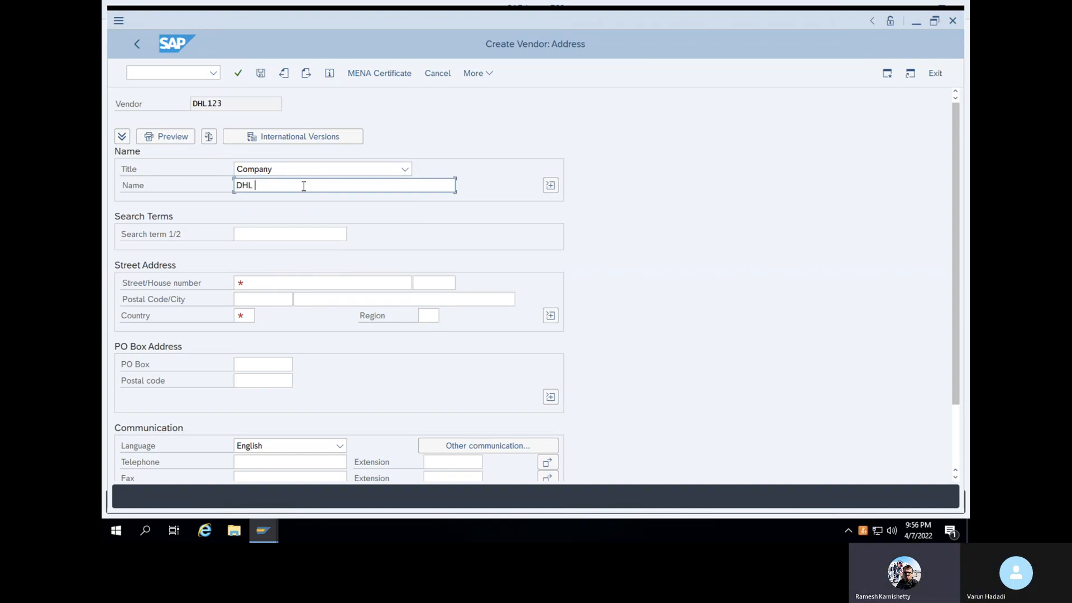
pyautogui.write('express')
pyautogui.click(271, 283)
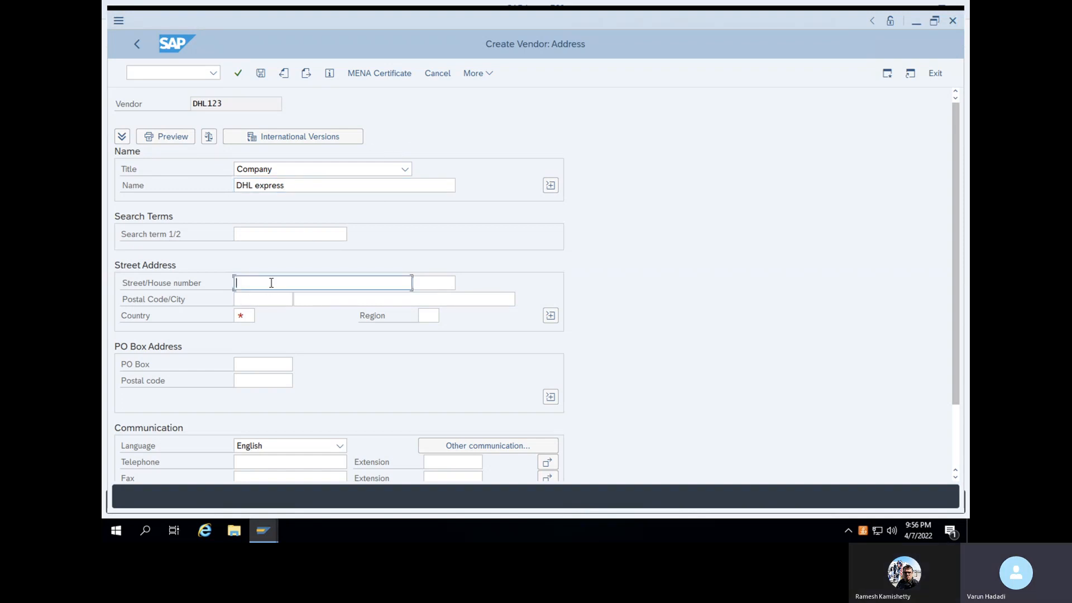
pyautogui.write('Oakville drive')
# Enter country US and continue to the vendor's control data
pyautogui.click(250, 316)
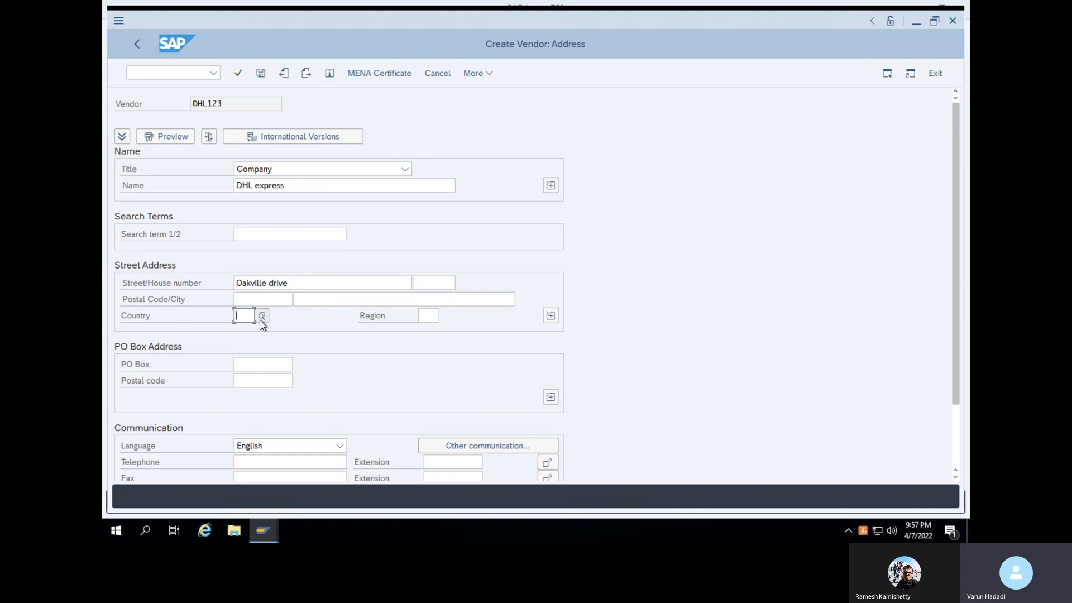
pyautogui.write('US')
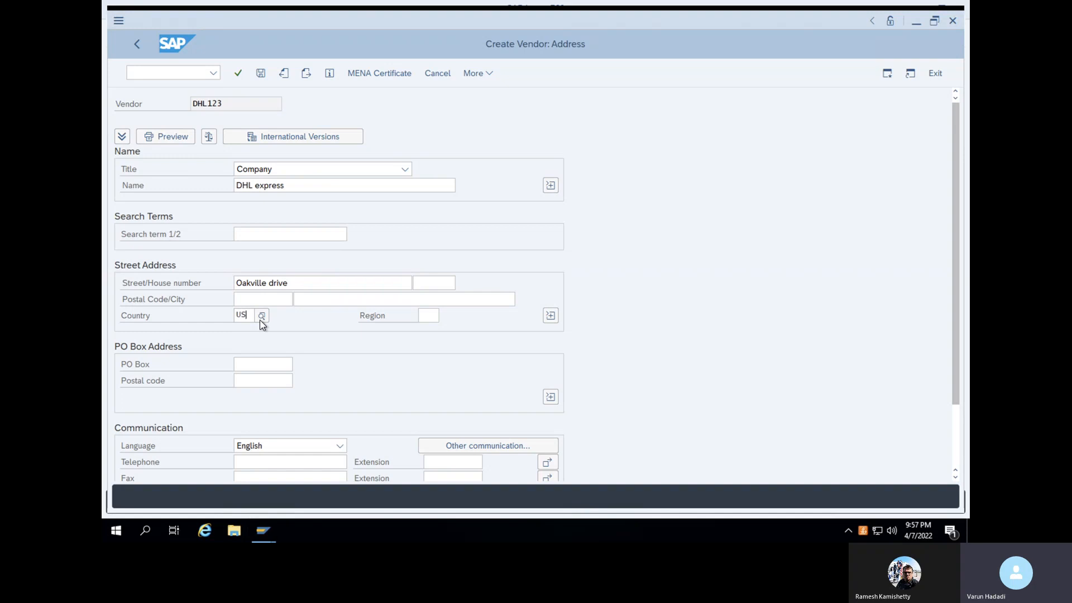
pyautogui.click(326, 323)
pyautogui.scroll(-3, 327, 322)
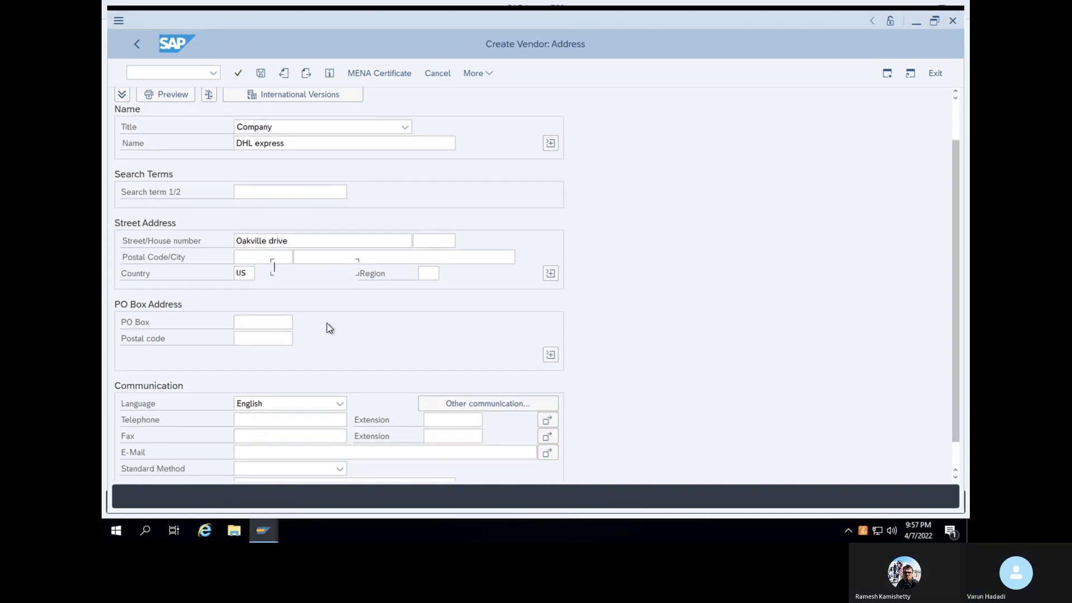
pyautogui.scroll(-1, 329, 328)
pyautogui.scroll(-2, 327, 323)
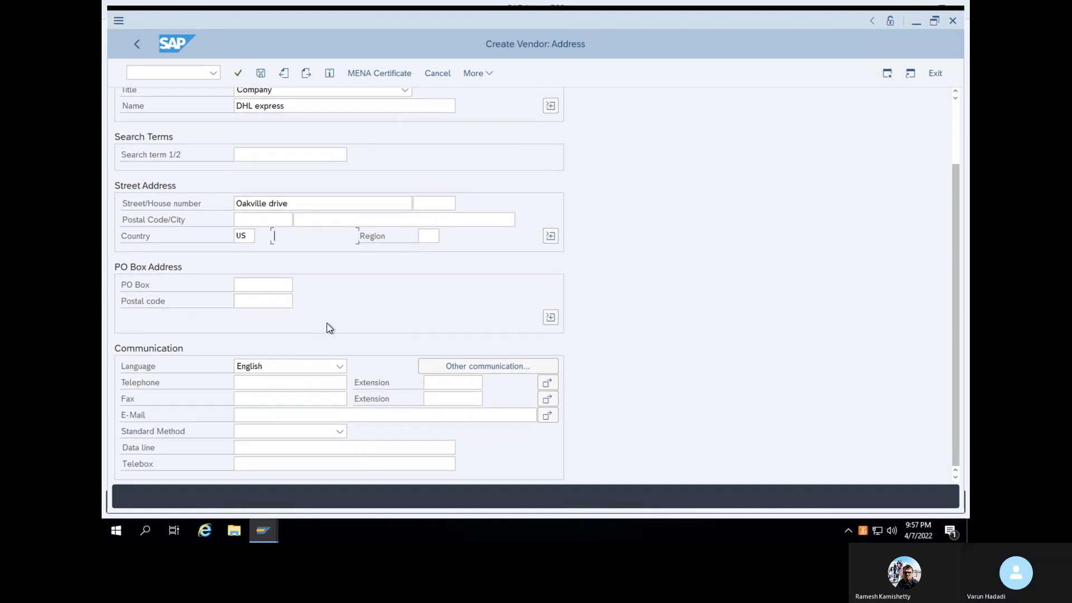
pyautogui.press('Return')
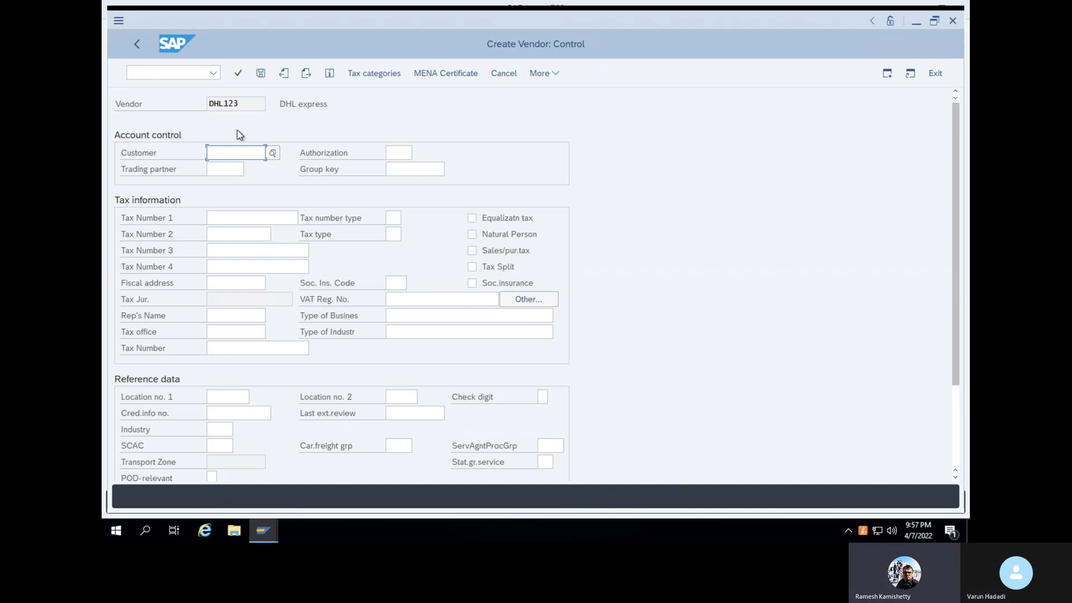
# Pass through the control, payment transactions and contact persons pages to the accounting information
pyautogui.press('Return')
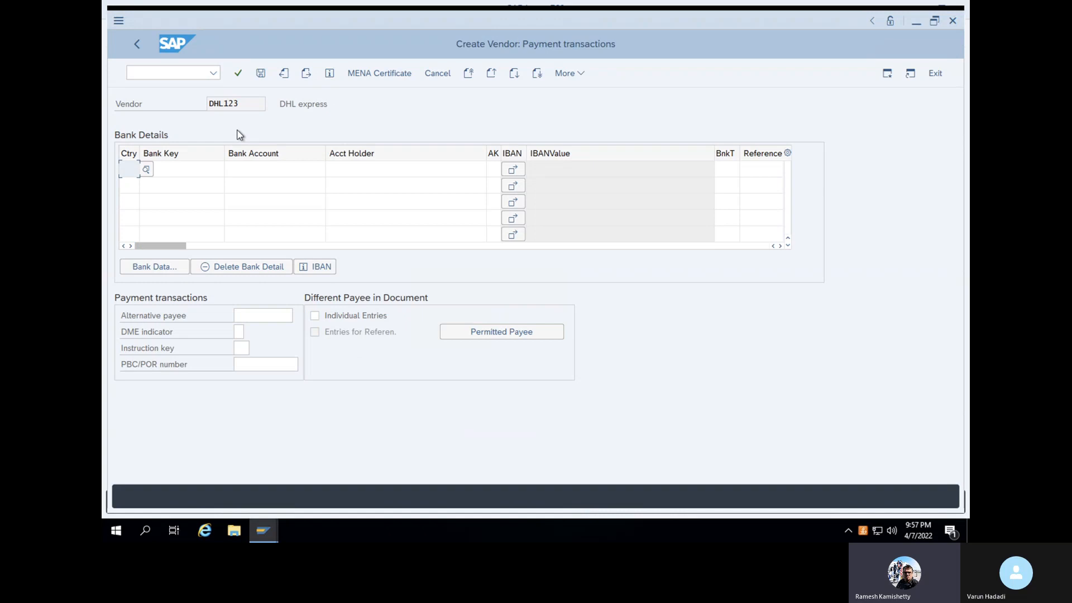
pyautogui.press('Return')
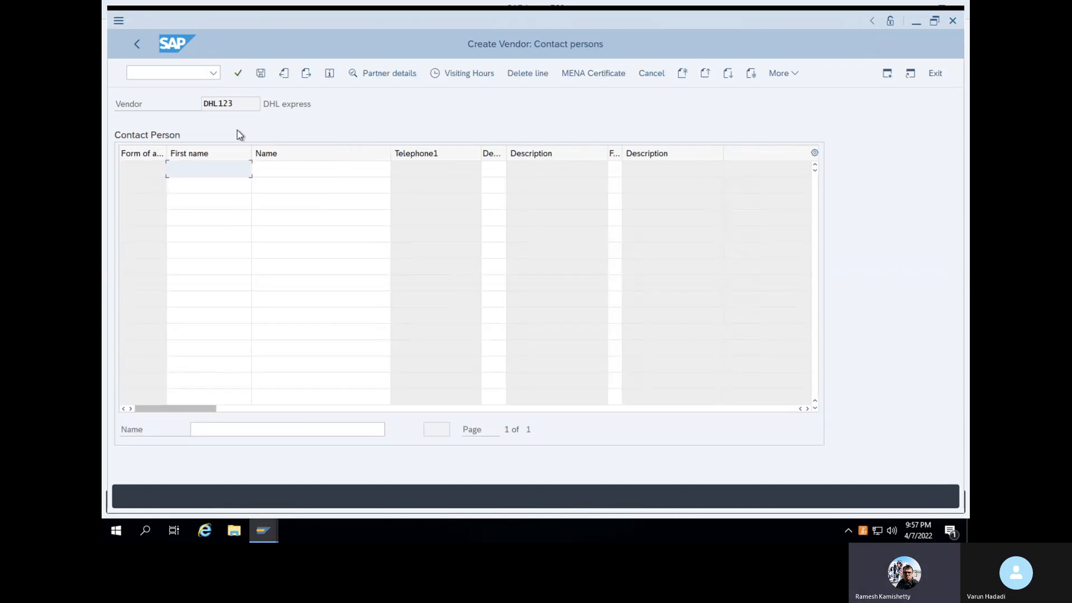
pyautogui.press('Return')
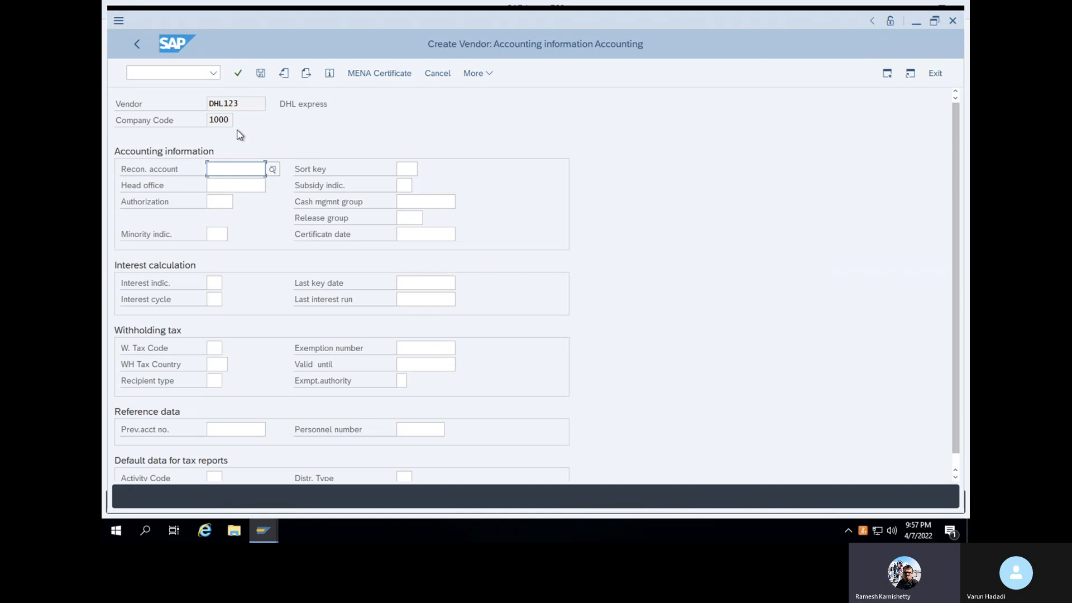
# Set reconciliation account 160000 and confirm the accounting data
pyautogui.click(272, 169)
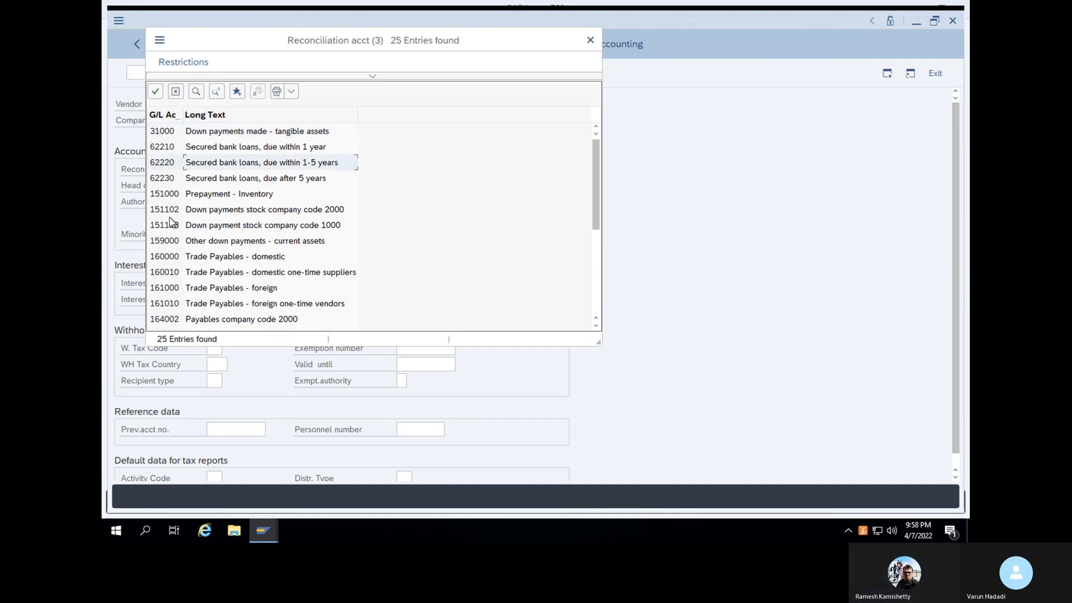
pyautogui.click(165, 259)
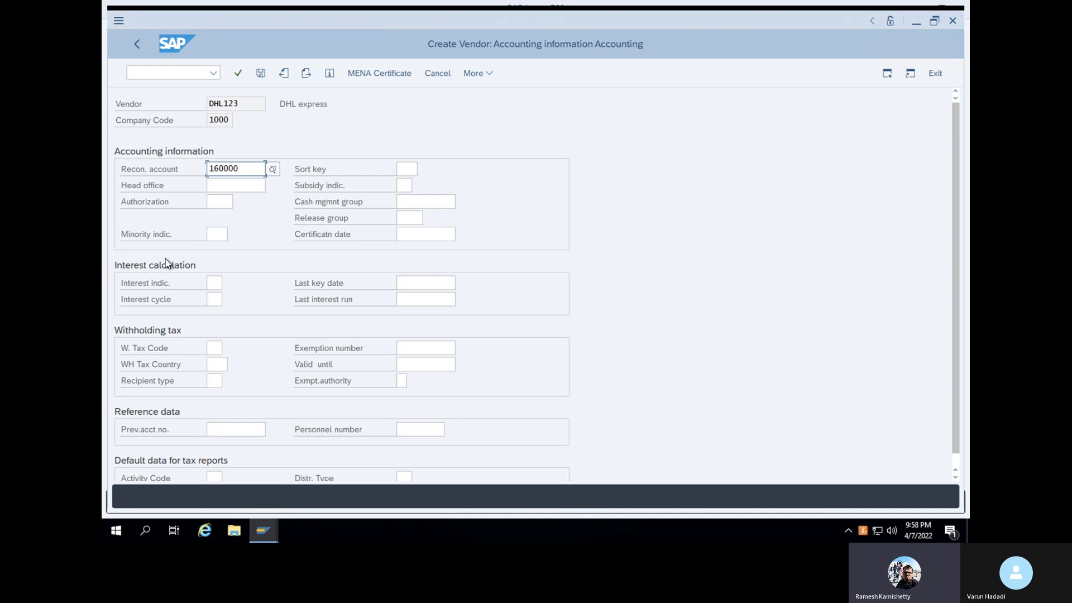
pyautogui.click(238, 76)
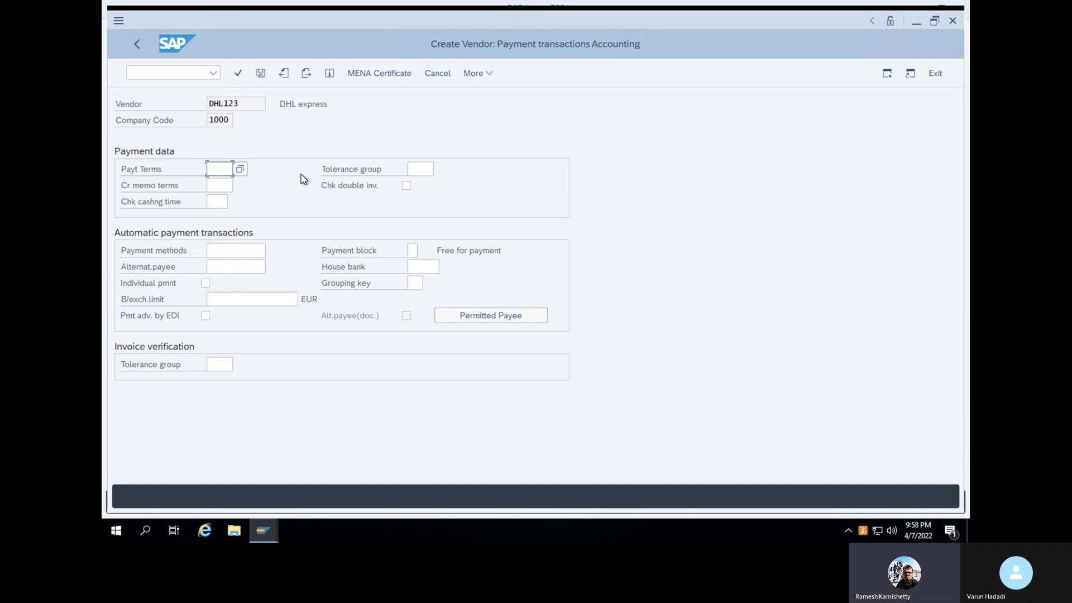
# Set payment terms 0001 and continue past correspondence to the purchasing data
pyautogui.click(240, 165)
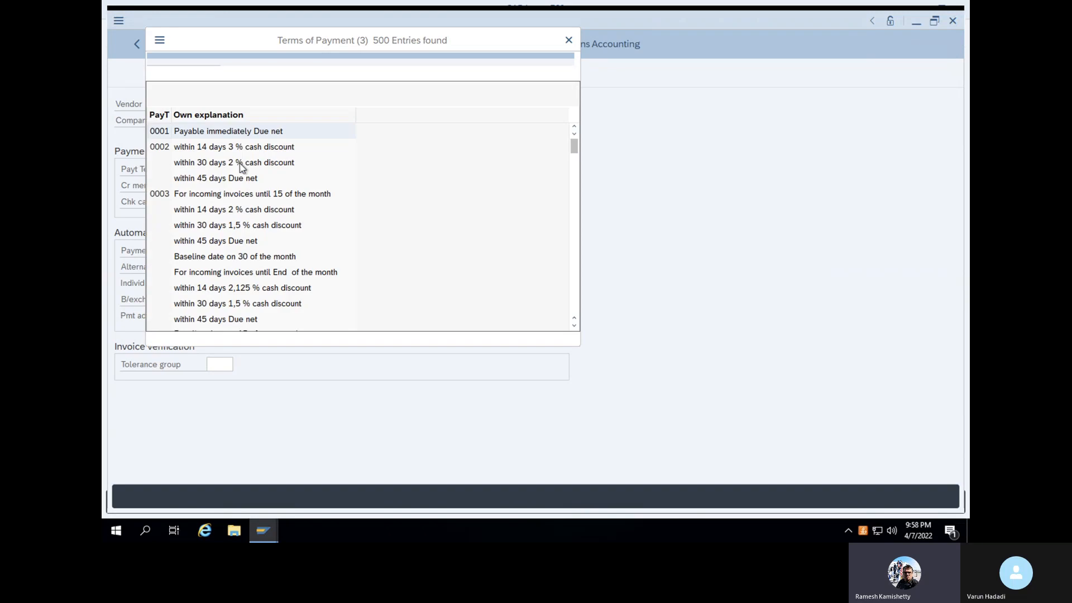
pyautogui.doubleClick(246, 131)
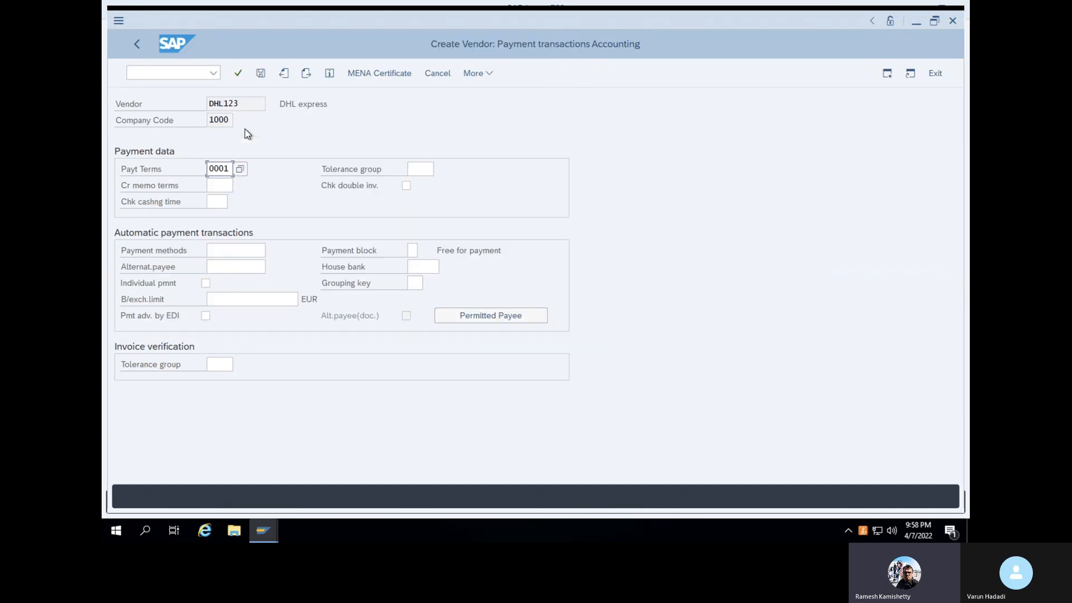
pyautogui.press('Return')
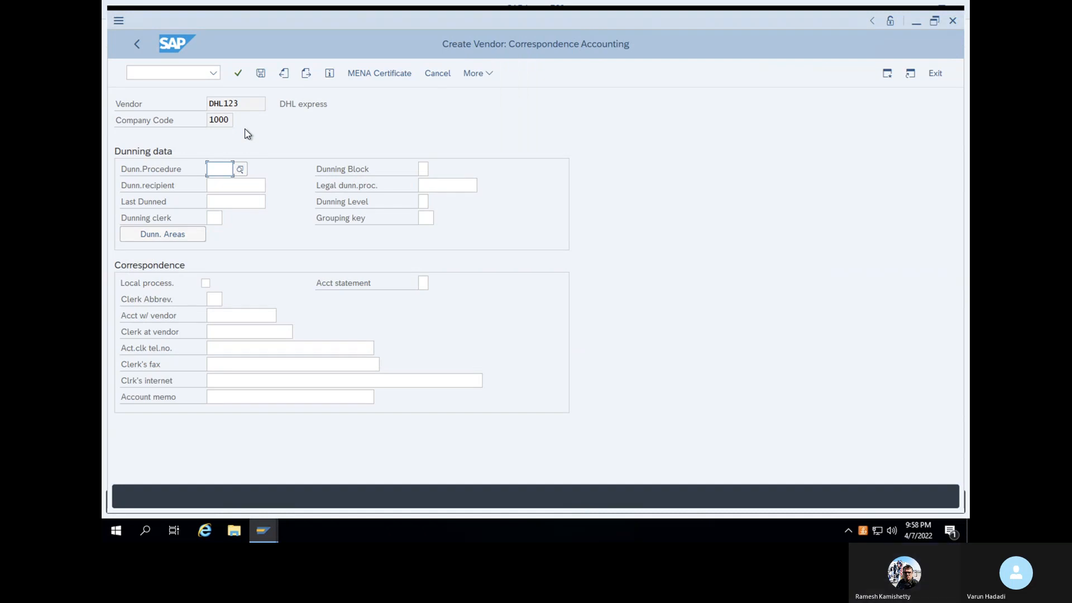
pyautogui.press('Return')
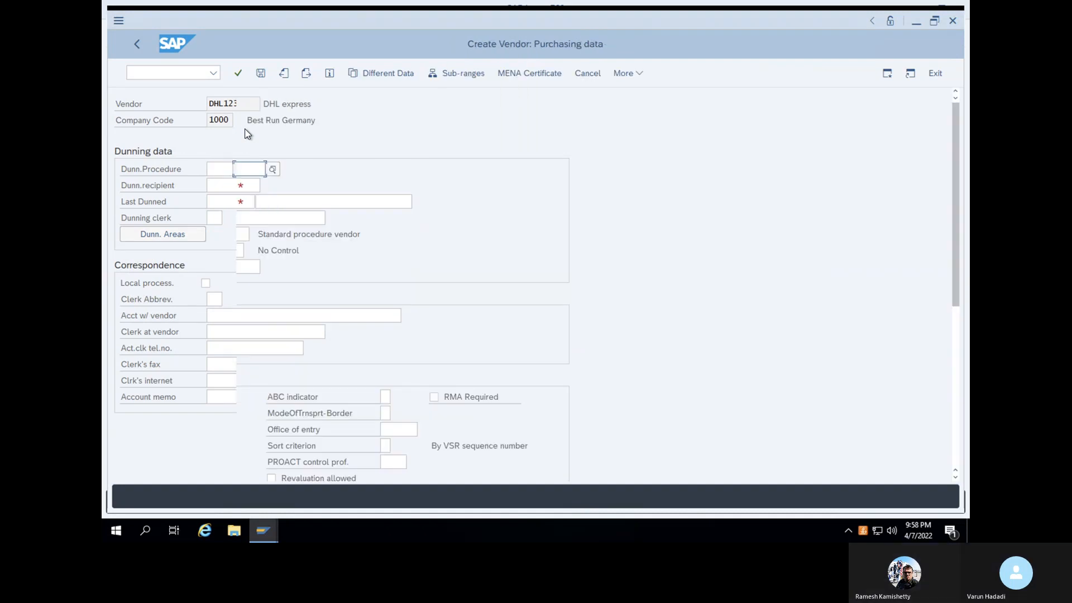
# Set order currency USD and payment terms 0001 in the purchasing data
pyautogui.click(255, 186)
pyautogui.click(257, 169)
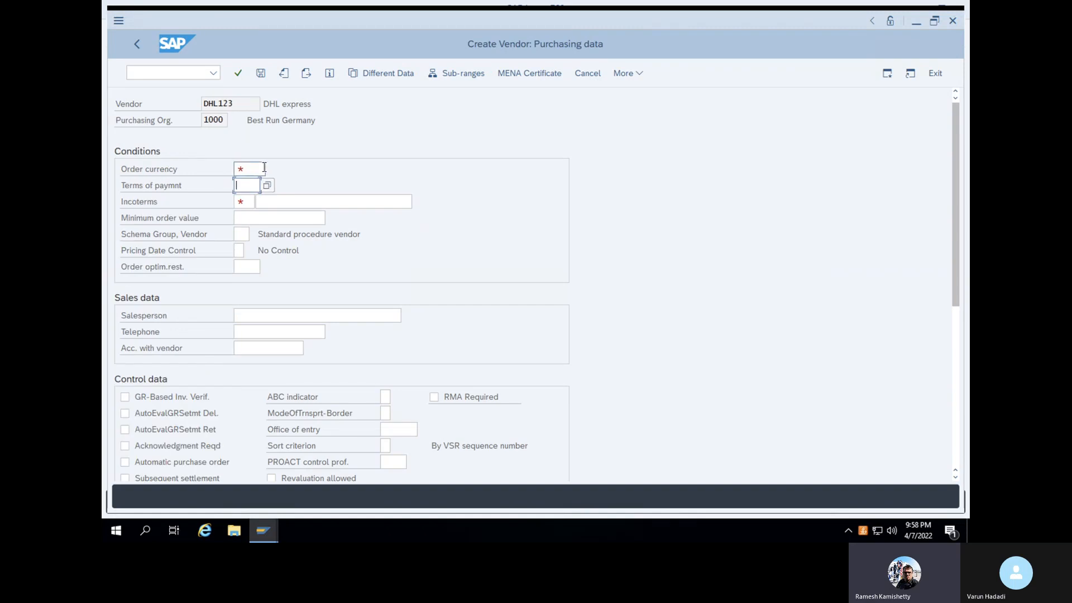
pyautogui.click(273, 169)
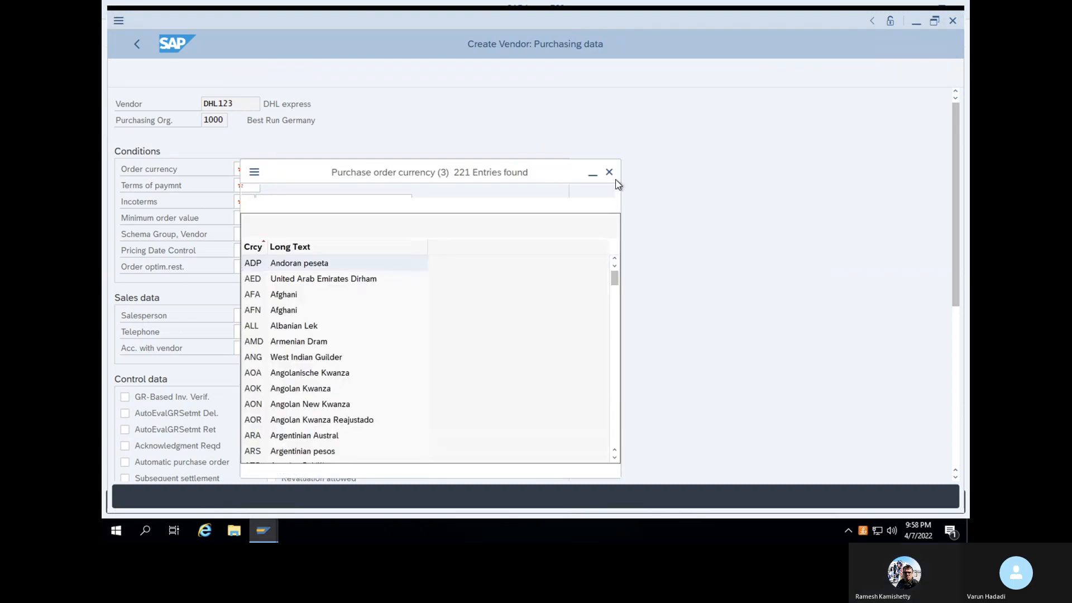
pyautogui.click(609, 172)
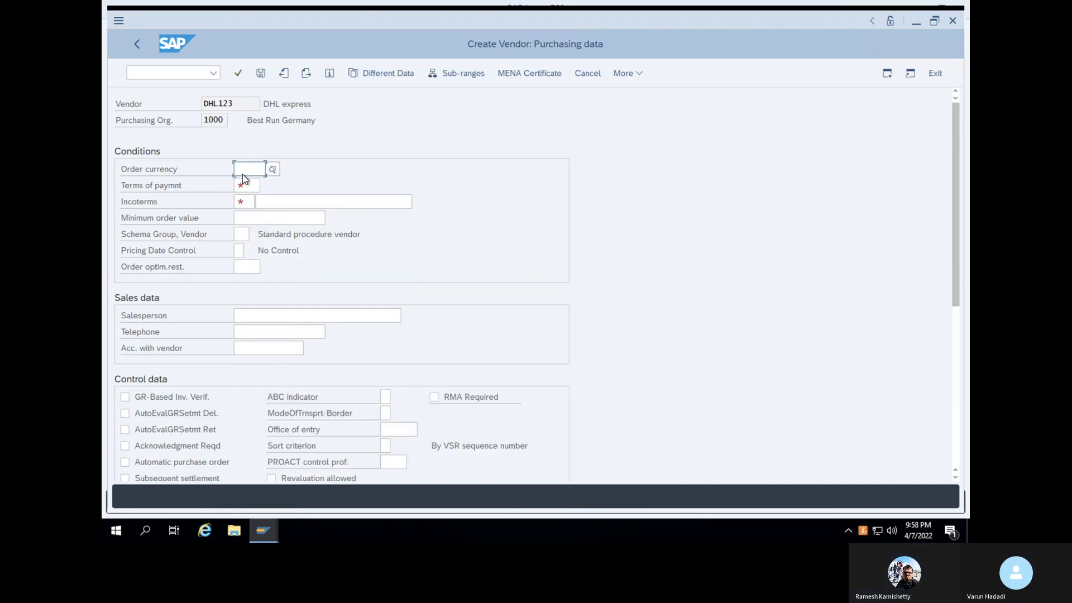
pyautogui.write('USD')
pyautogui.click(257, 188)
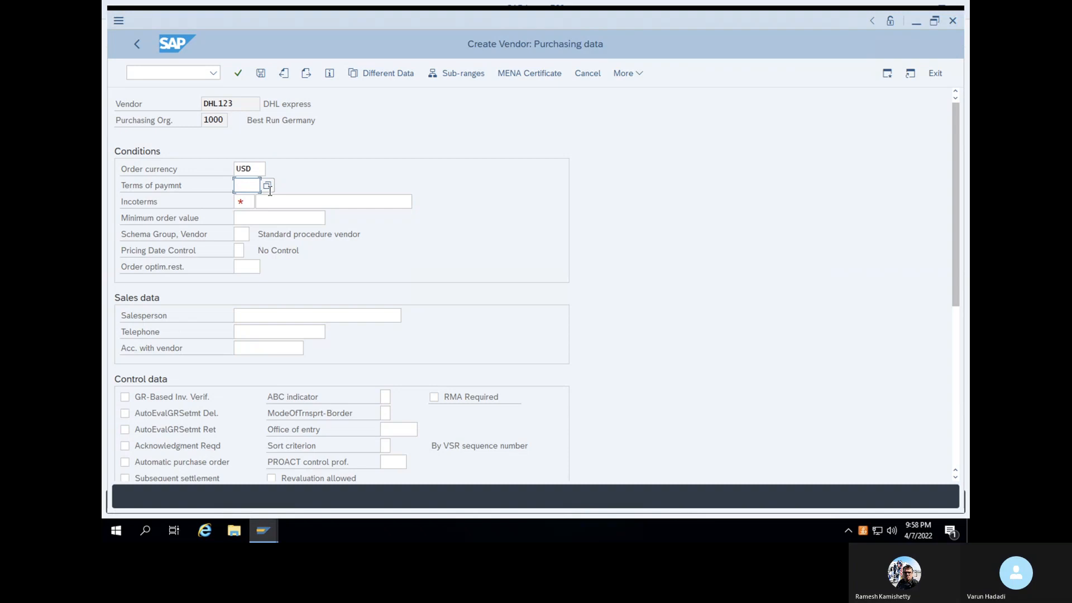
pyautogui.click(269, 187)
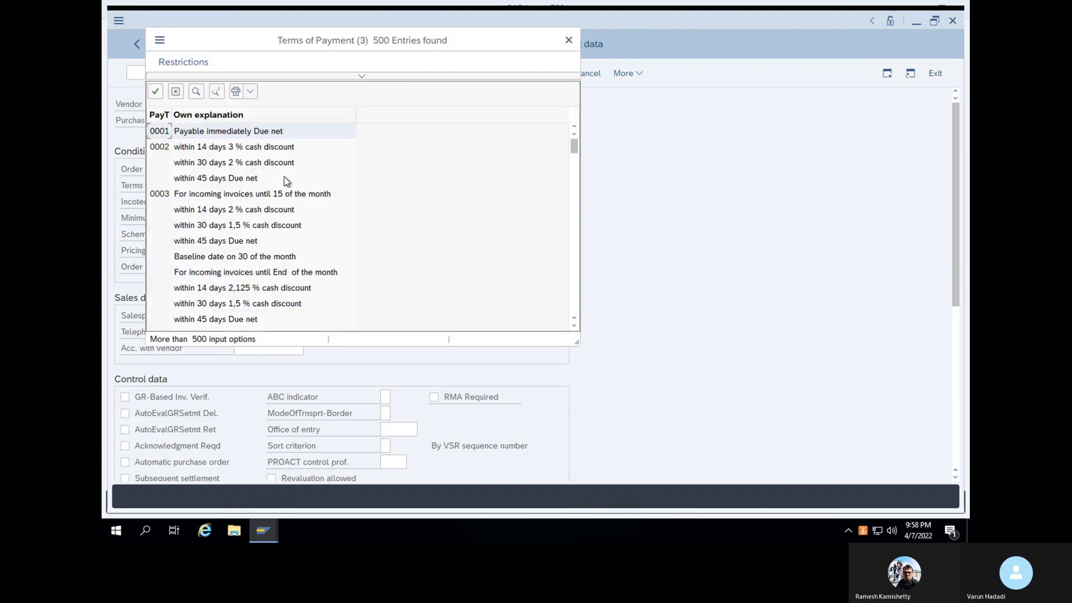
pyautogui.click(156, 96)
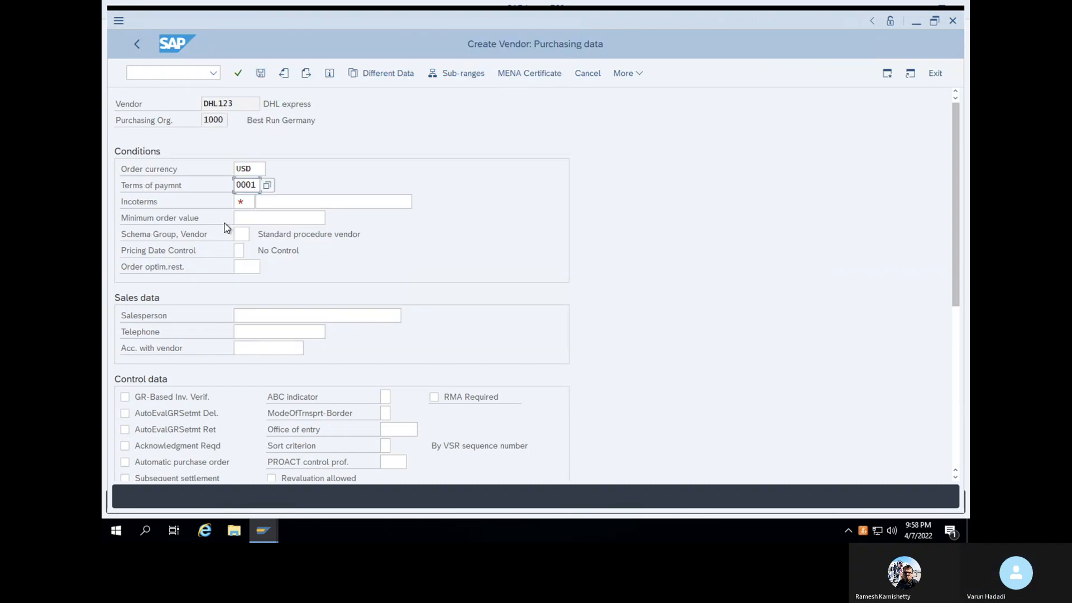
# Set Incoterms CFR with 'Freight DHL' as part 2 and confirm
pyautogui.click(252, 203)
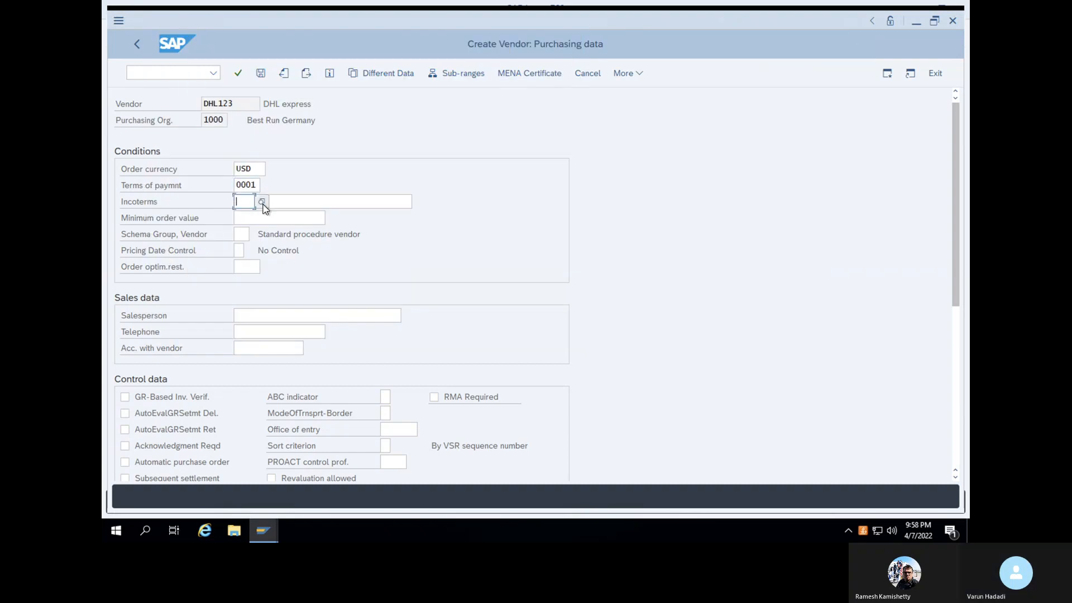
pyautogui.click(262, 203)
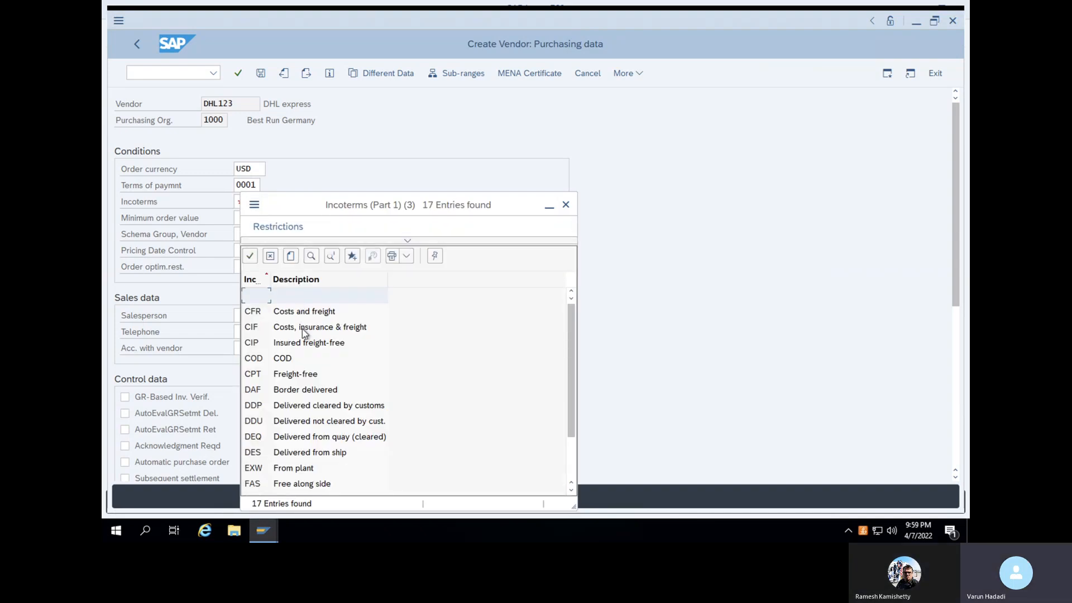
pyautogui.click(303, 313)
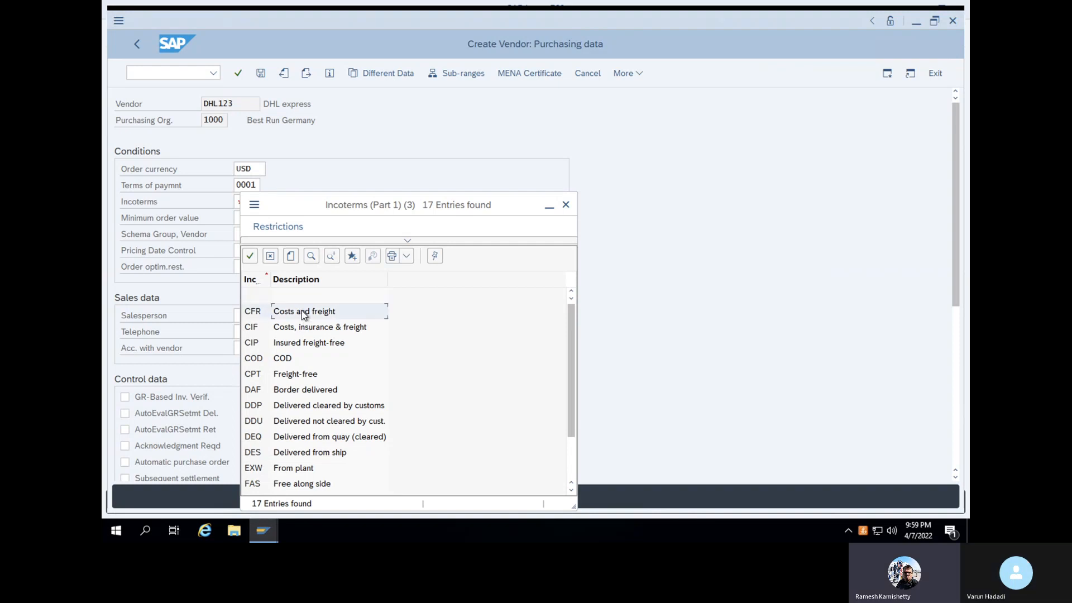
pyautogui.click(251, 257)
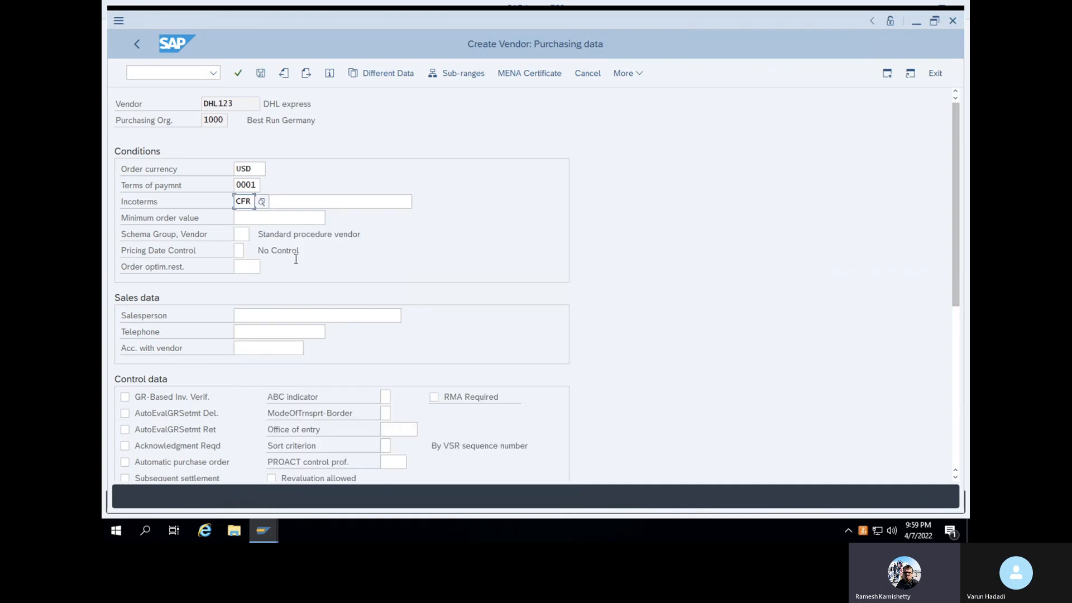
pyautogui.click(312, 200)
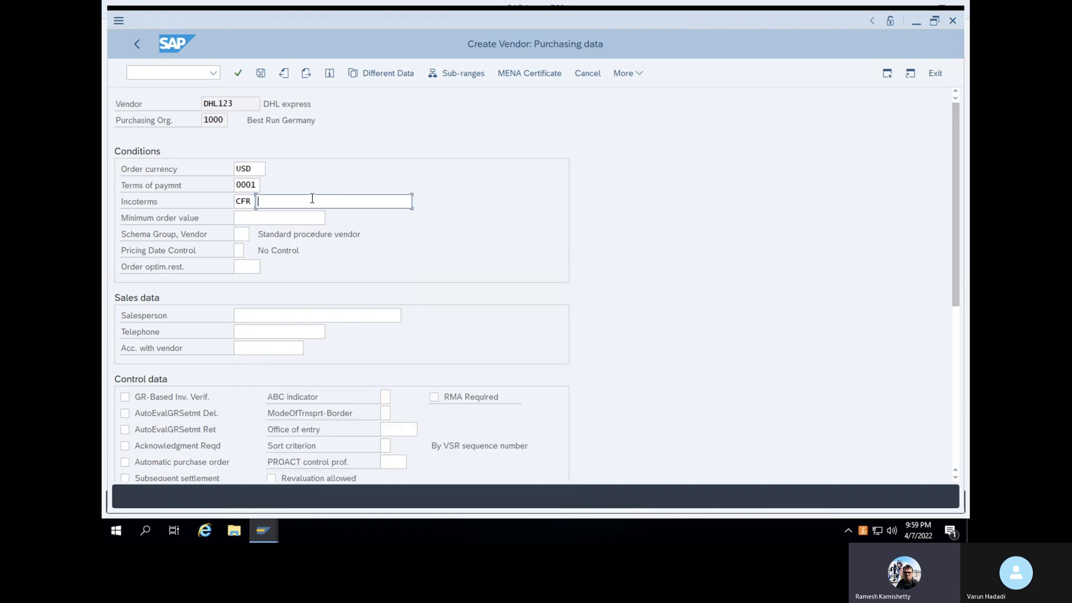
pyautogui.press('Return')
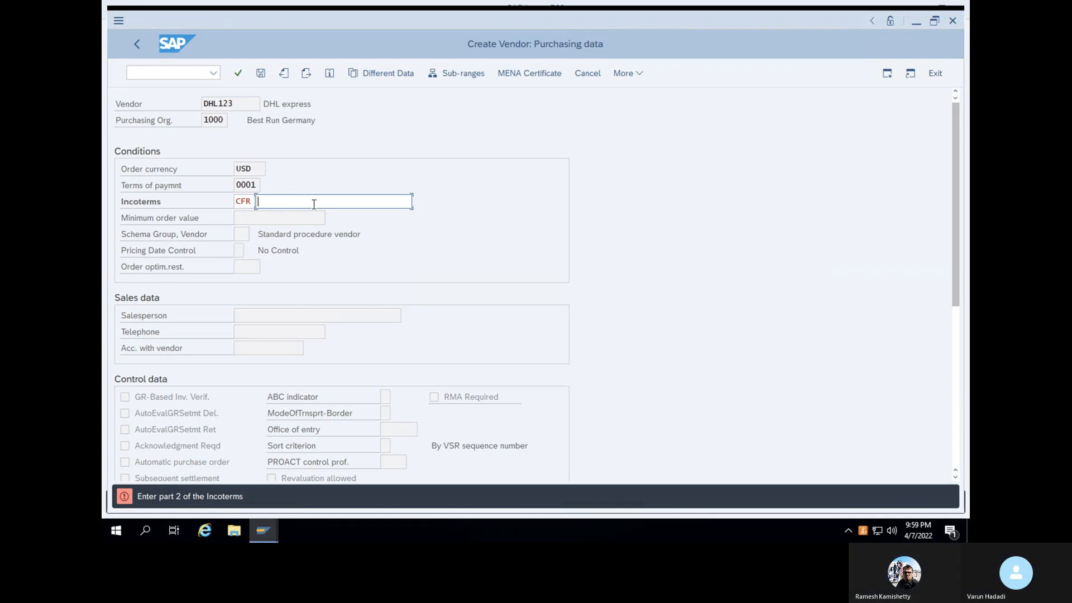
pyautogui.write('Freight DHL')
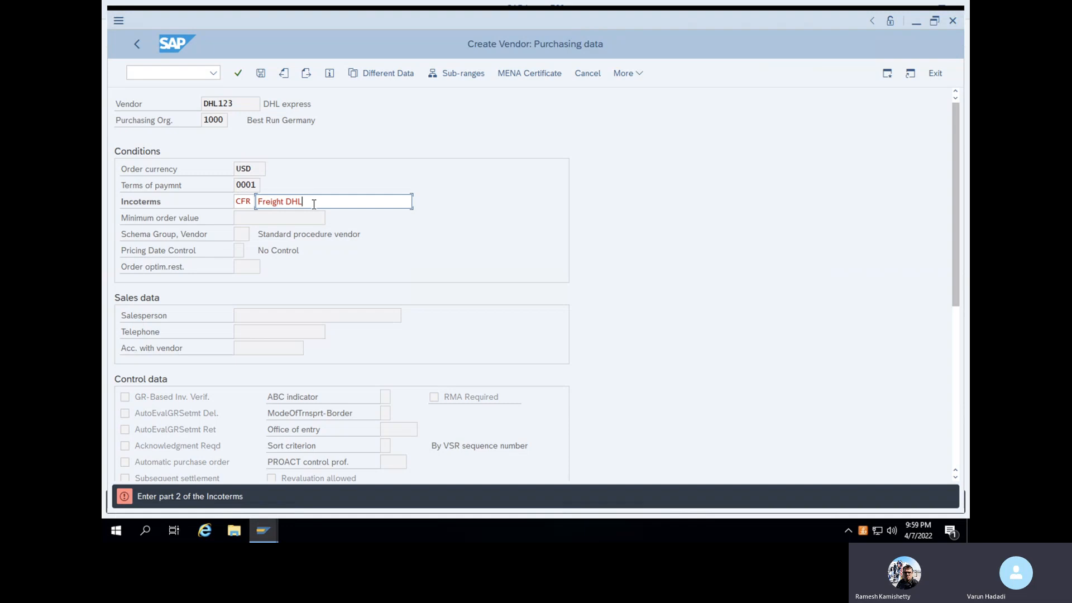
pyautogui.press('Return')
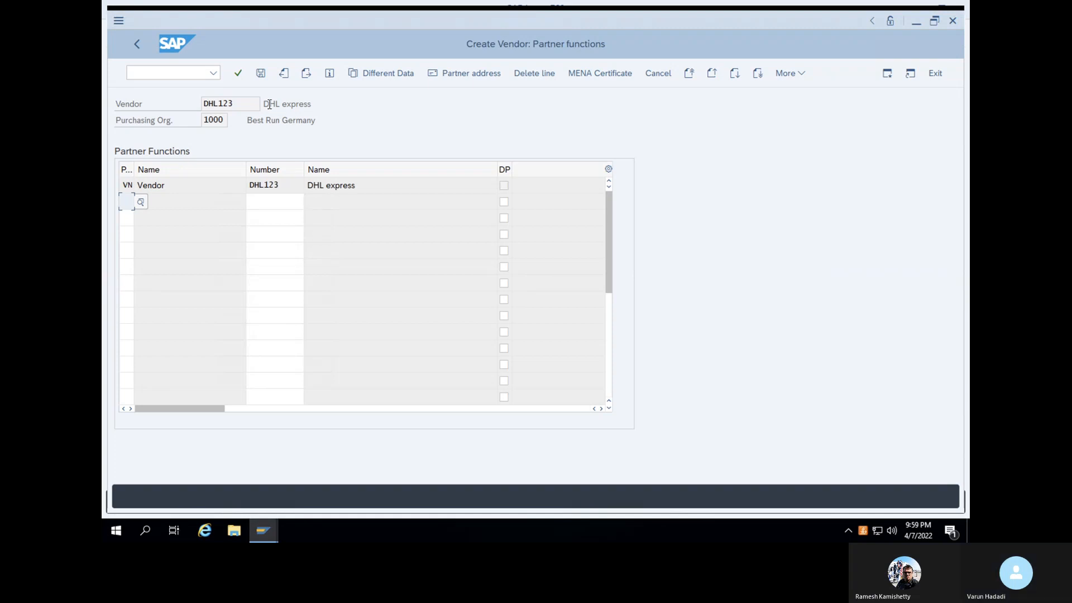
# Save vendor DHL123, acknowledging the message and confirming the Insurance company application area
pyautogui.click(238, 74)
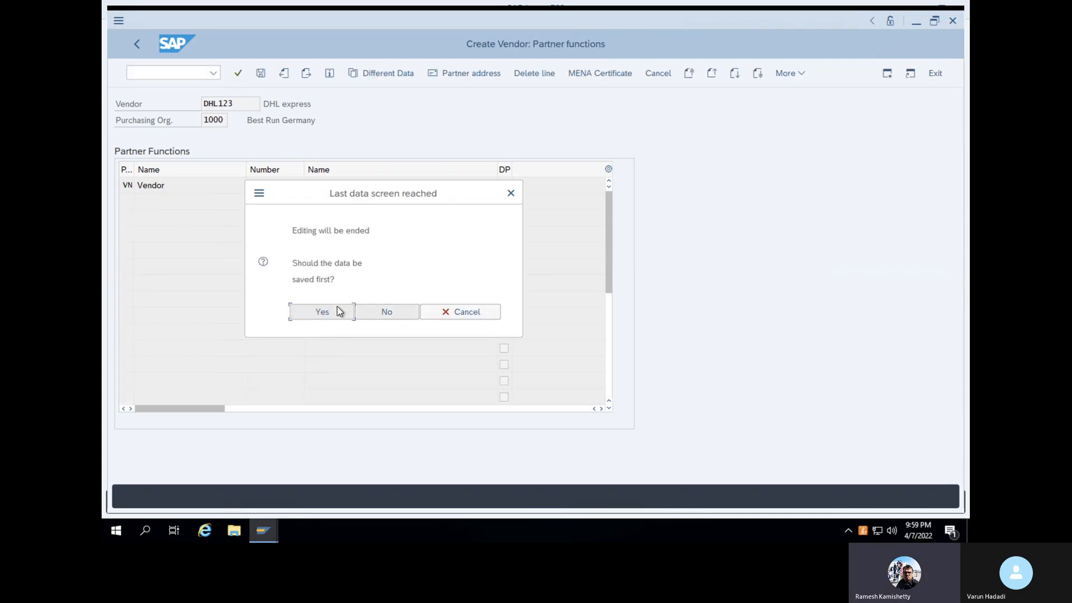
pyautogui.click(337, 311)
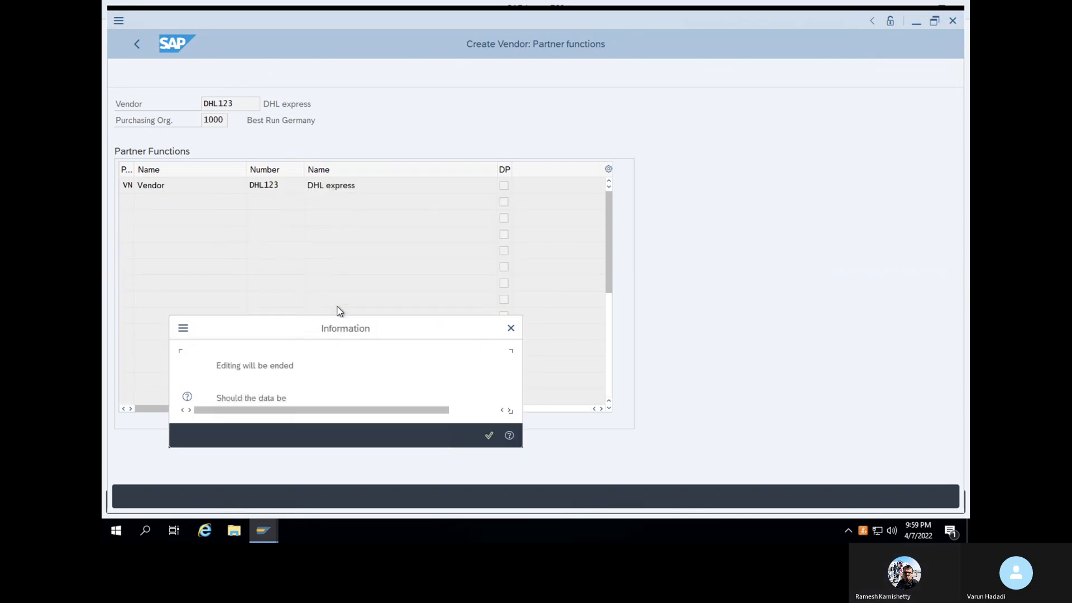
pyautogui.click(487, 434)
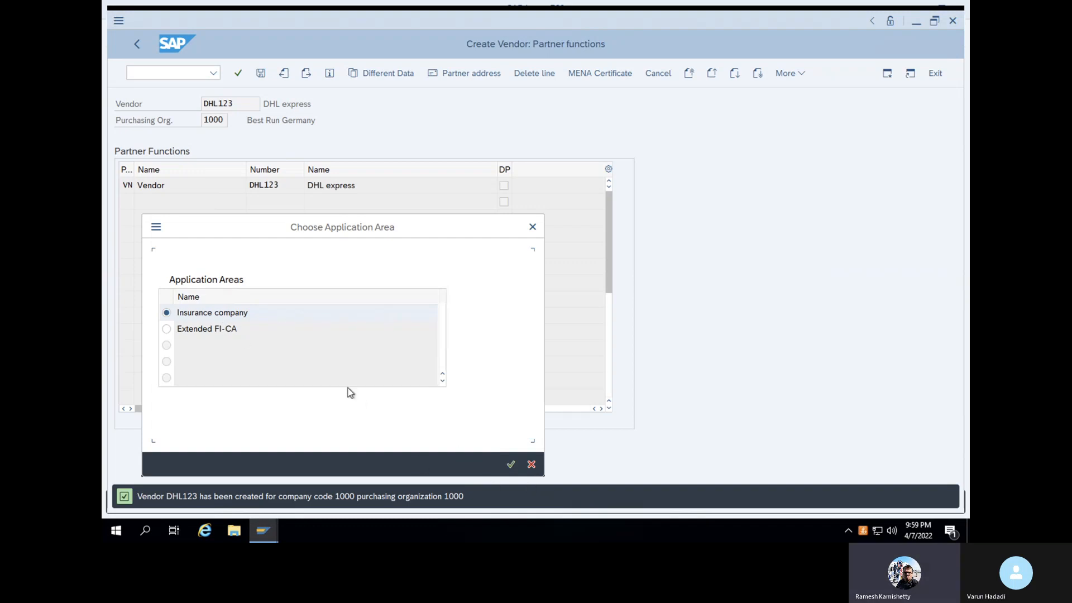
pyautogui.click(510, 464)
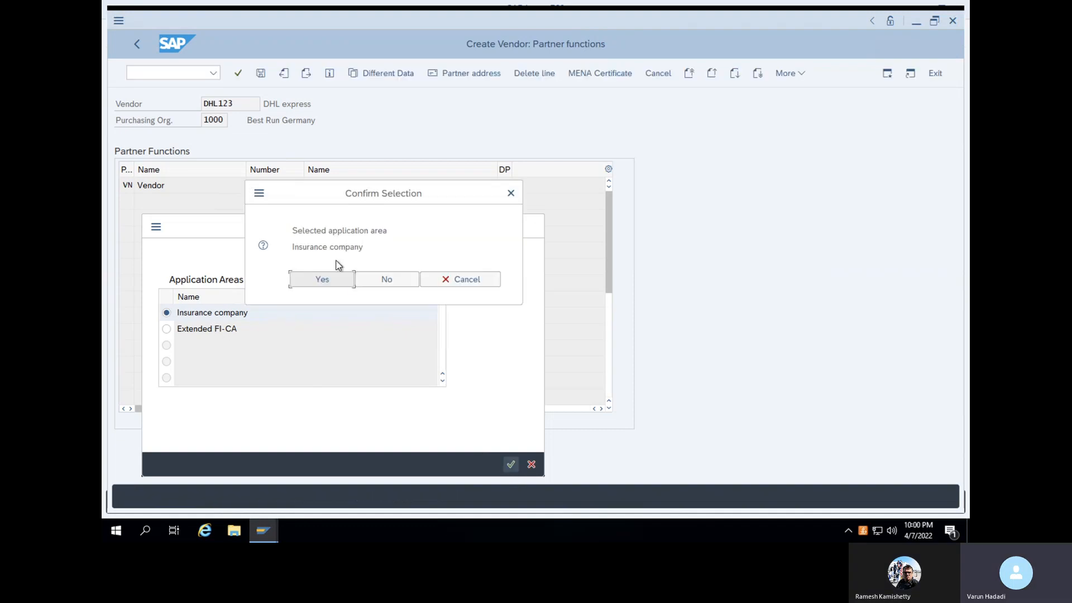
pyautogui.click(333, 281)
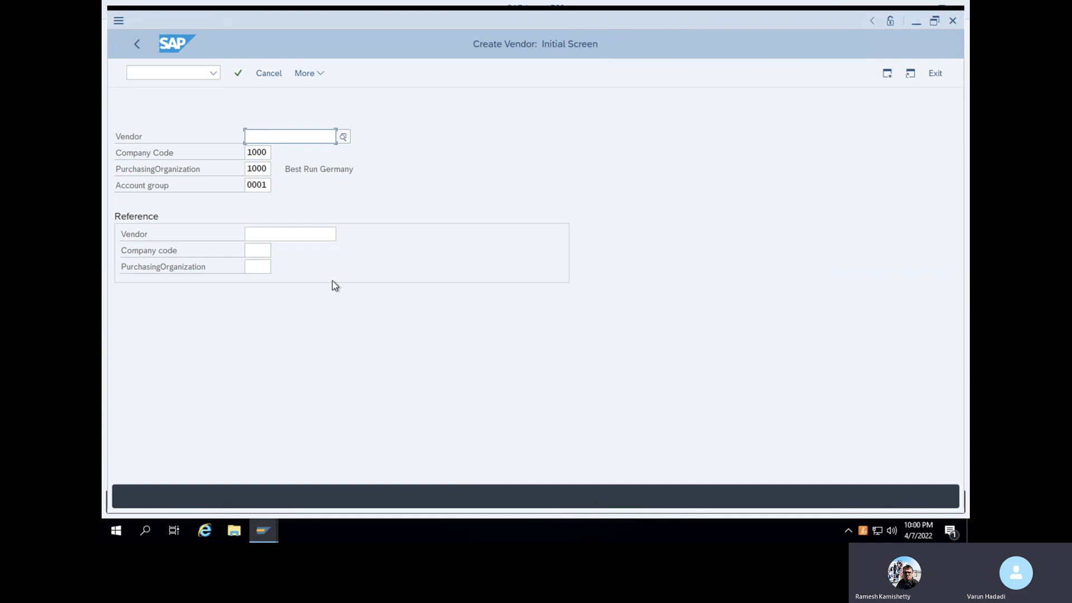
# Start ME21N and choose the NB Standard PO order type
pyautogui.click(176, 72)
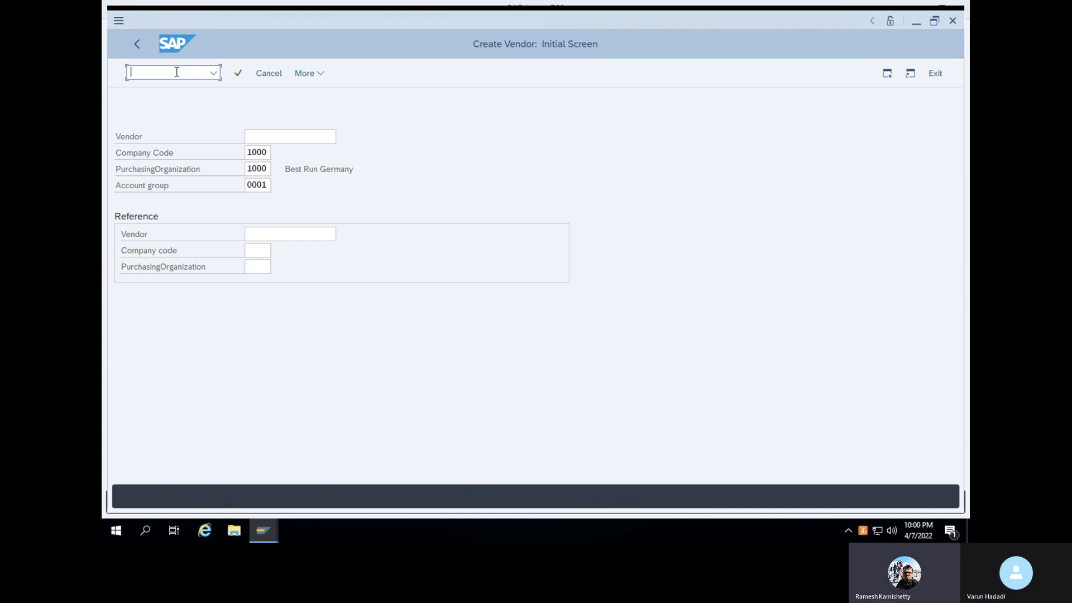
pyautogui.write('/n')
pyautogui.press('Return')
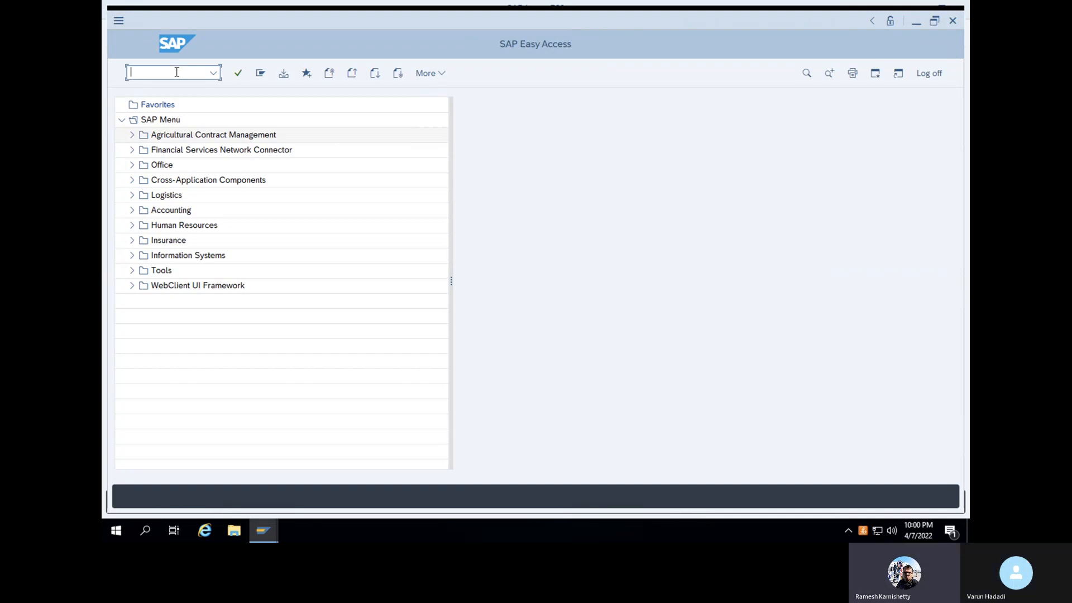
pyautogui.write('ME21')
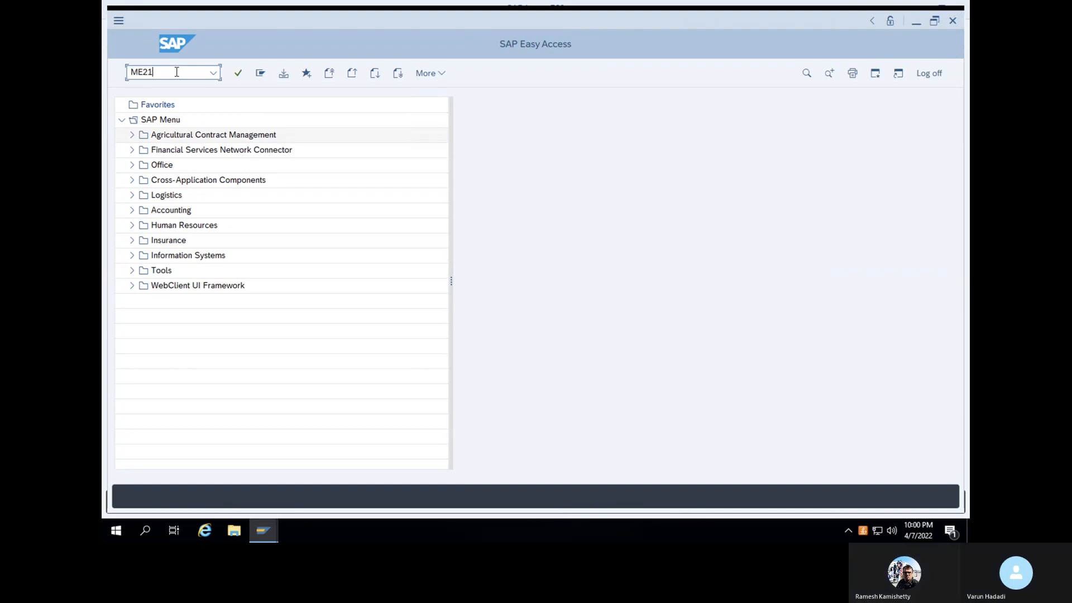
pyautogui.write('N')
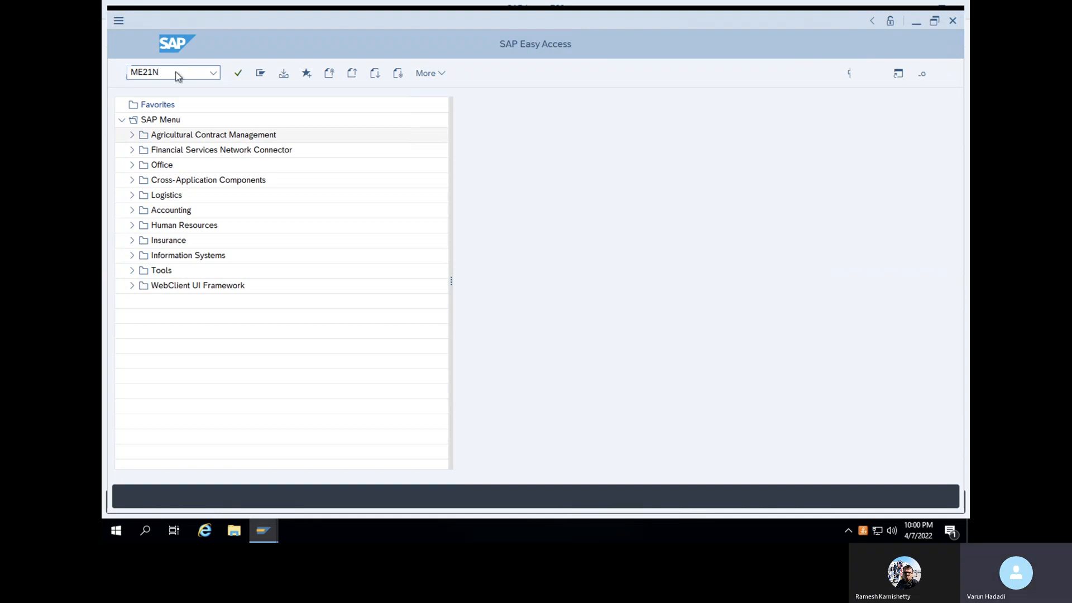
pyautogui.press('Return')
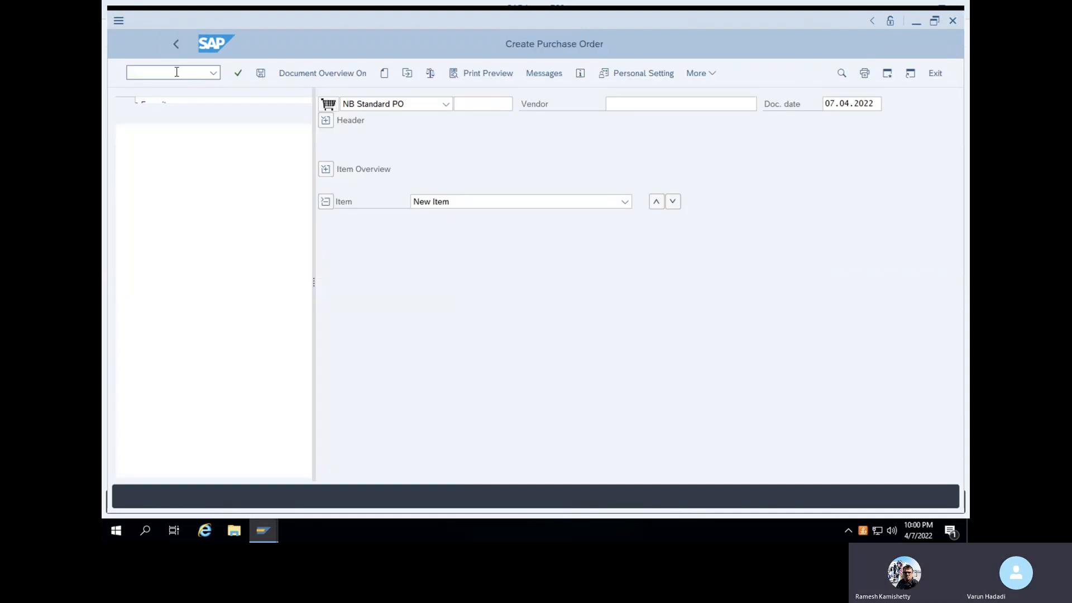
pyautogui.click(403, 103)
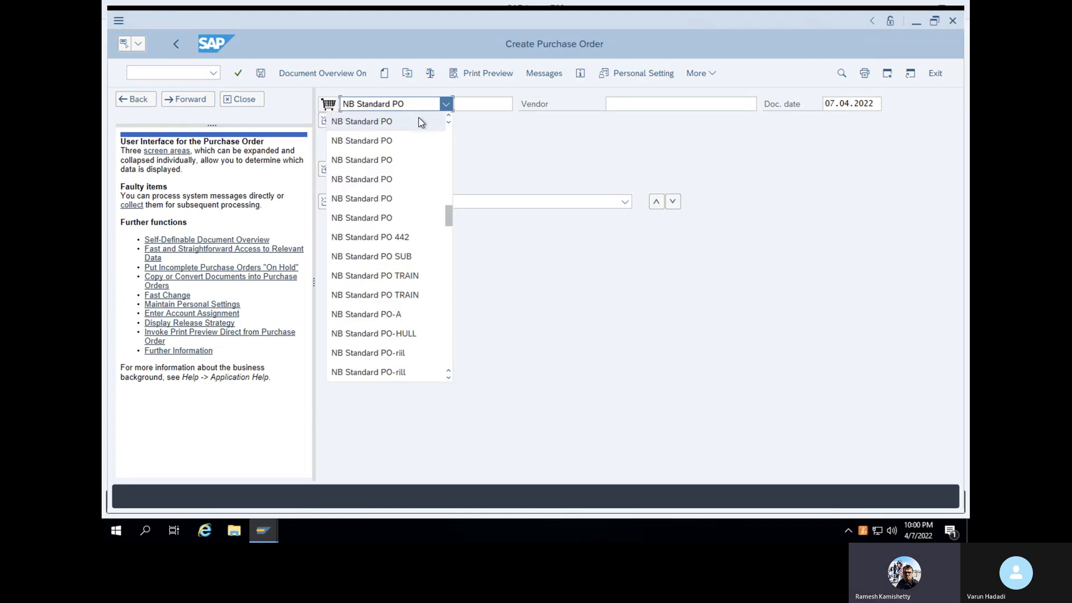
pyautogui.click(417, 121)
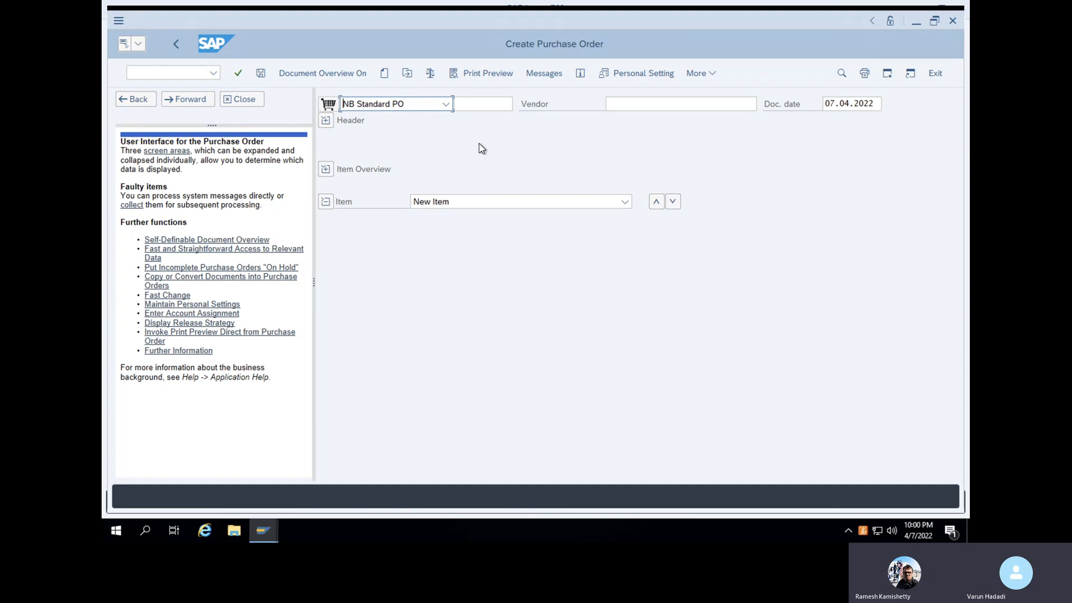
# Clear the mistaken DHL11 entry and set vendor DHL123
pyautogui.click(478, 105)
pyautogui.write('DHL11')
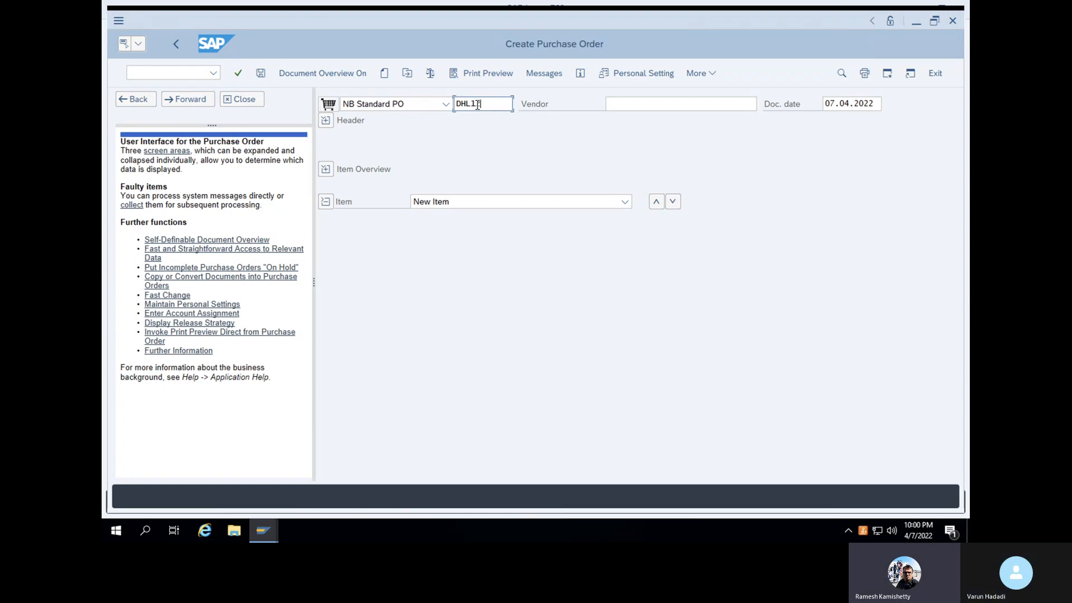
pyautogui.press('BackSpace')
pyautogui.press('BackSpace')
pyautogui.press('BackSpace')
pyautogui.press('BackSpace')
pyautogui.press('BackSpace')
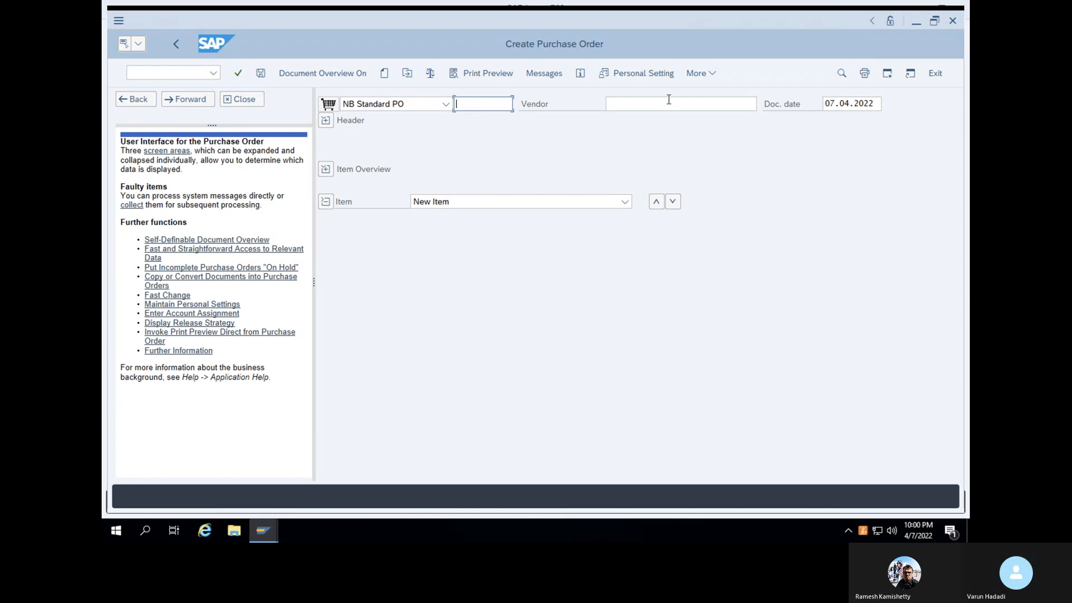
pyautogui.click(667, 106)
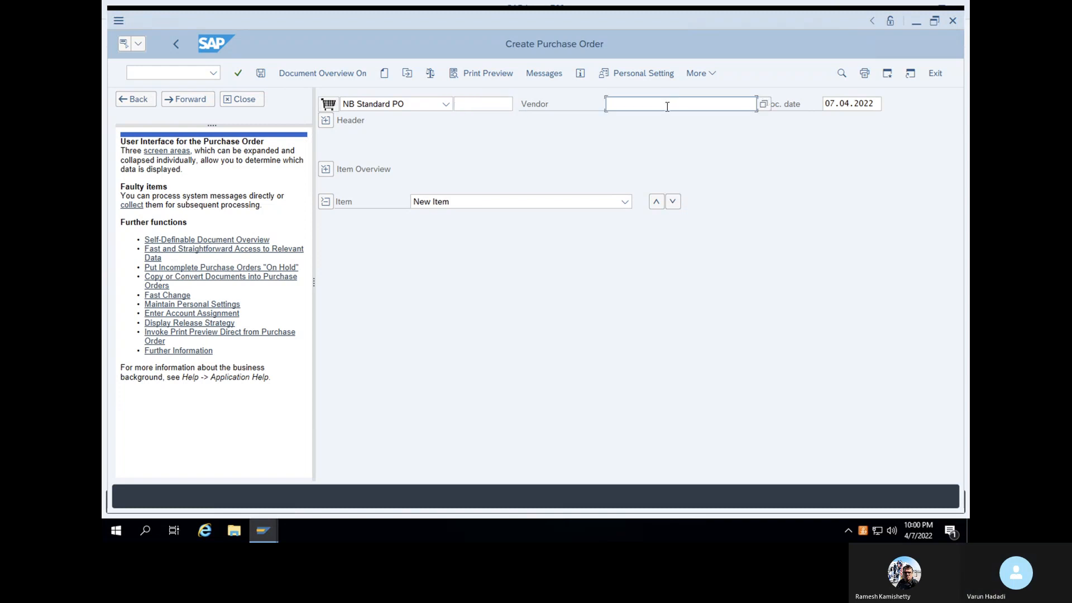
pyautogui.write('DHL123')
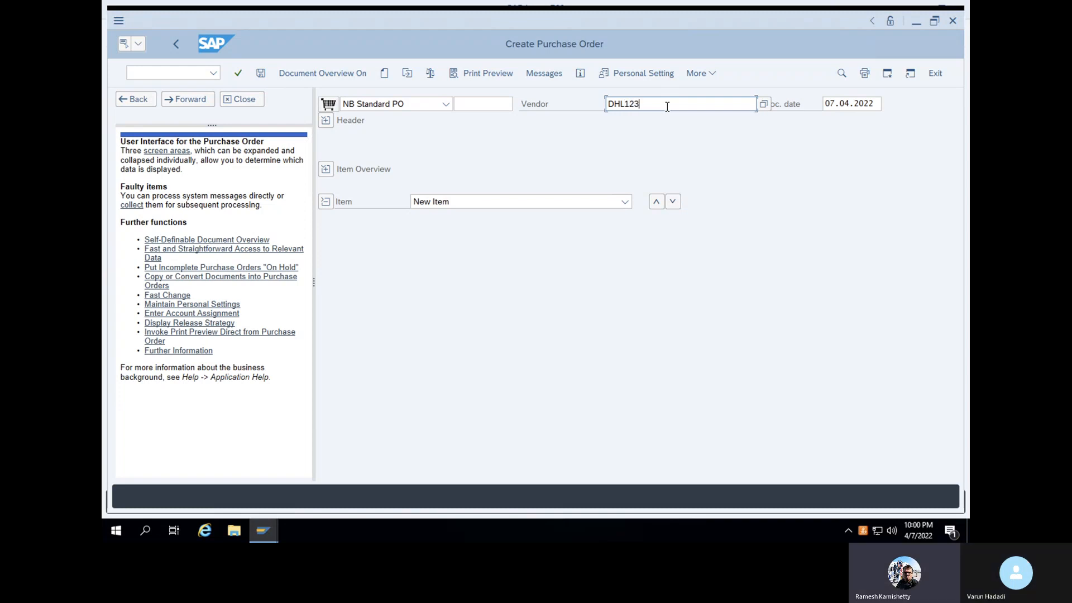
pyautogui.press('Return')
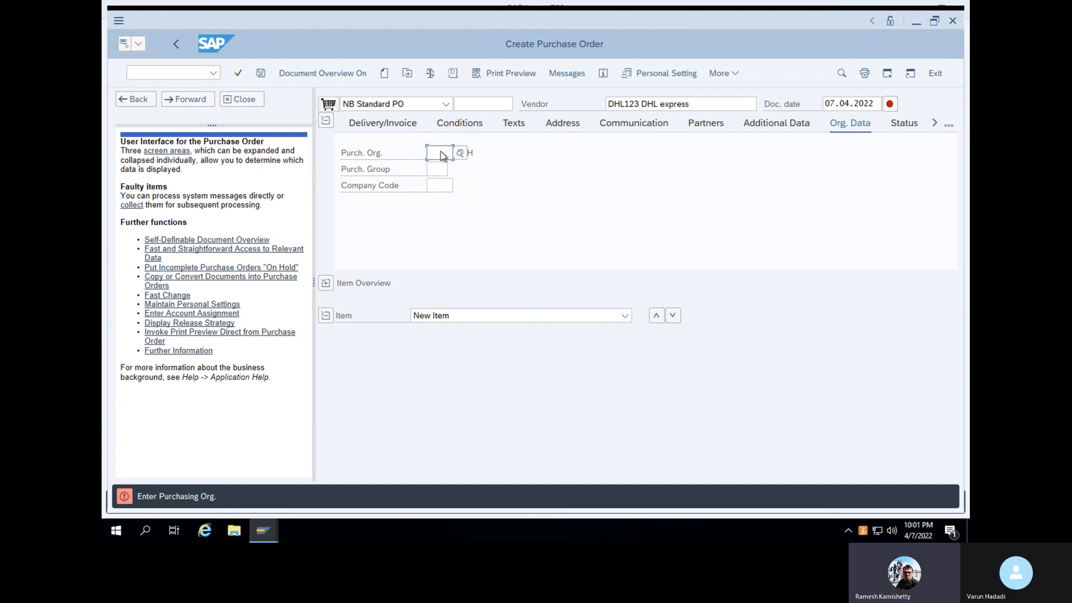
# Enter purchasing org 1000, purchasing group WAL and company code 1000, then check
pyautogui.write('1000')
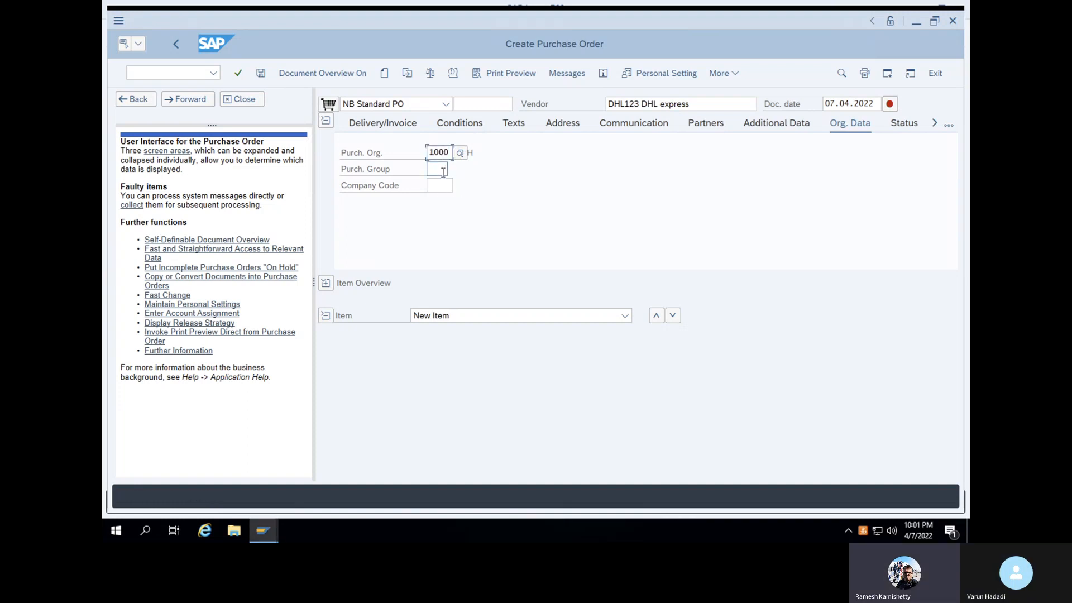
pyautogui.click(443, 173)
pyautogui.write('WAL')
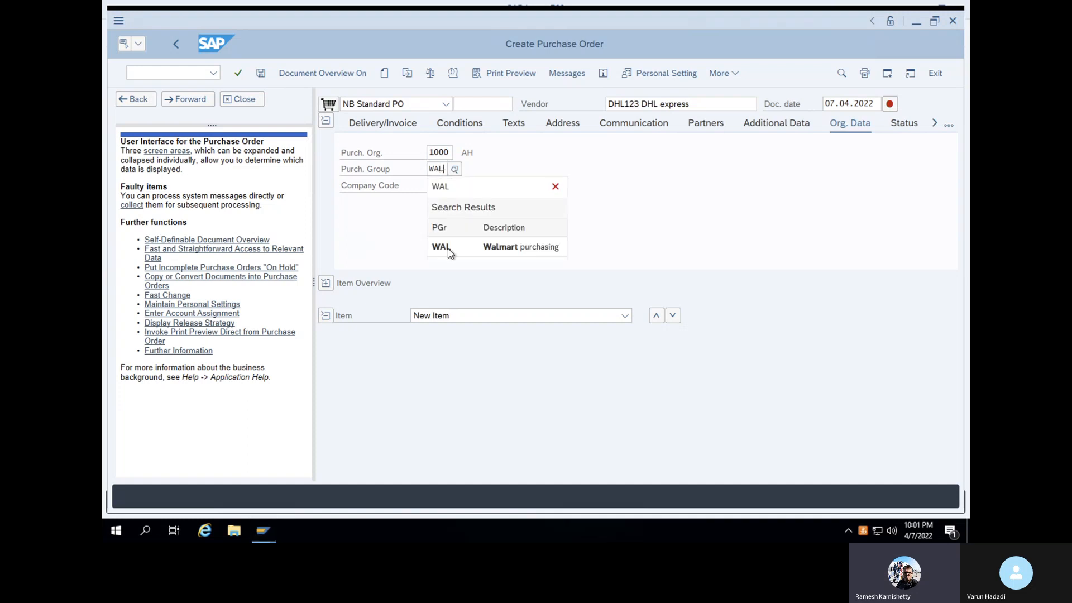
pyautogui.click(447, 249)
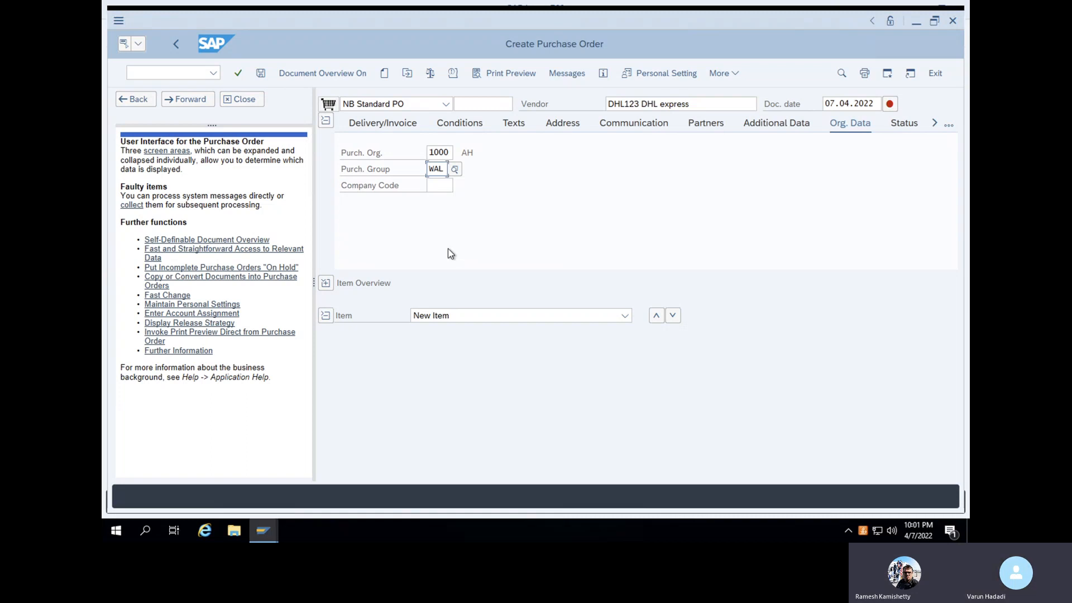
pyautogui.click(438, 189)
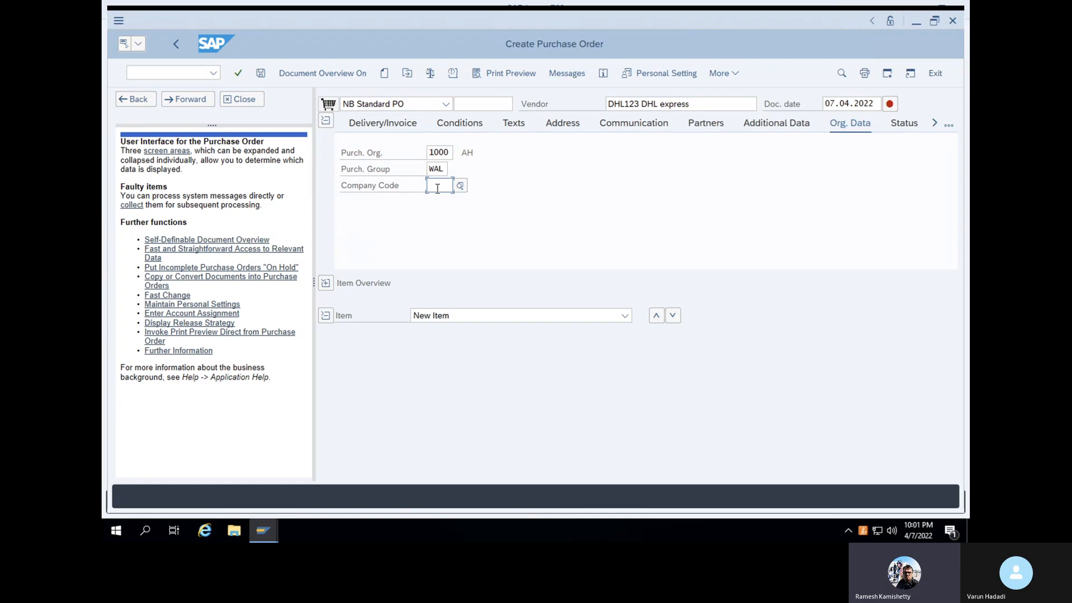
pyautogui.write('WALM')
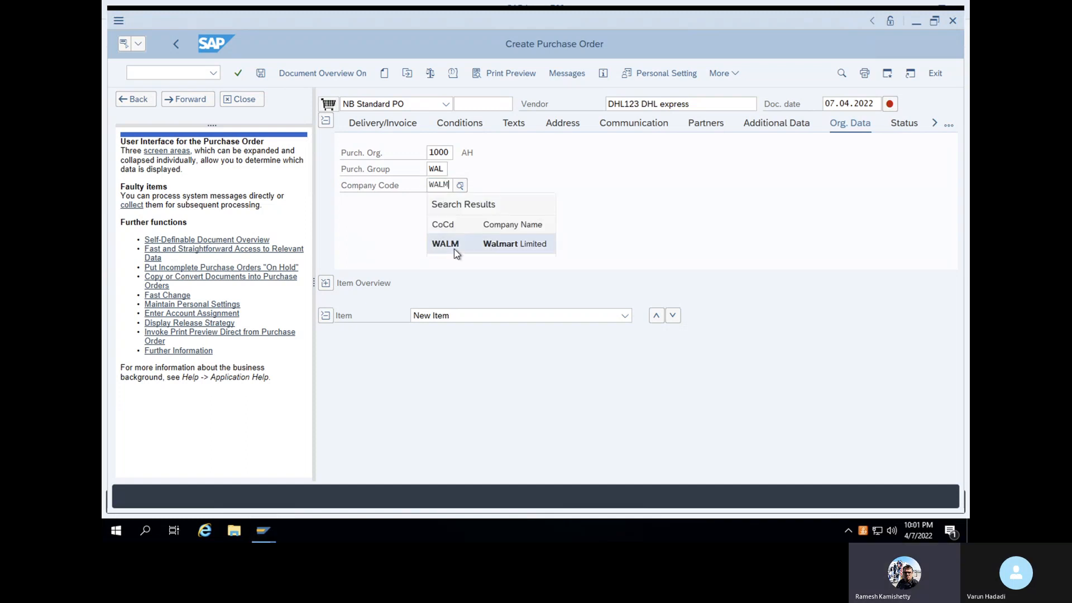
pyautogui.press('BackSpace')
pyautogui.press('BackSpace')
pyautogui.press('BackSpace')
pyautogui.press('BackSpace')
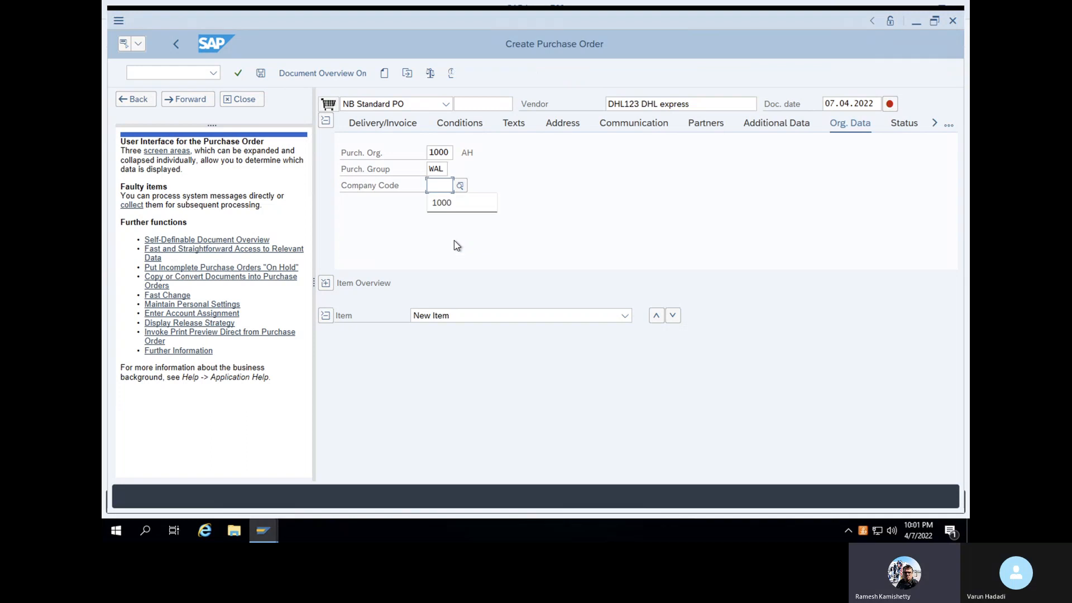
pyautogui.write('1000')
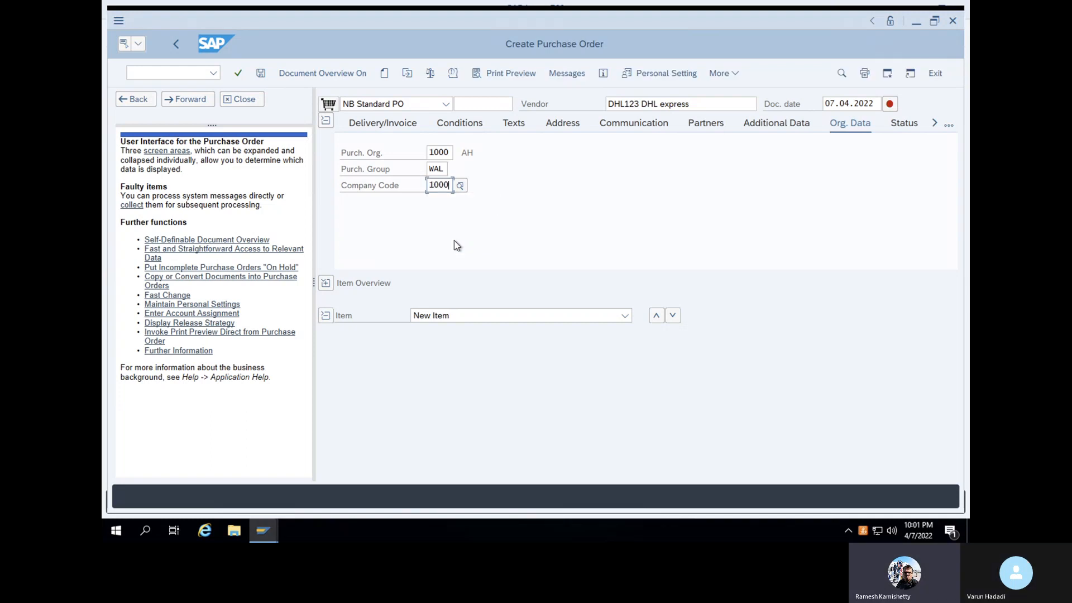
pyautogui.click(237, 73)
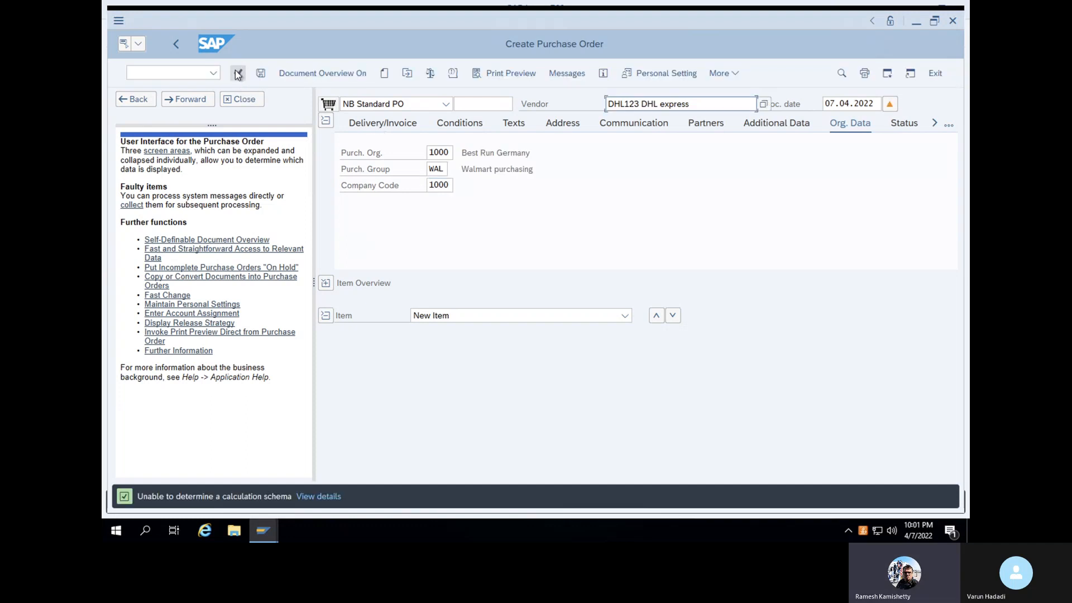
# Expand the item overview, then open a new session with /O
pyautogui.click(326, 284)
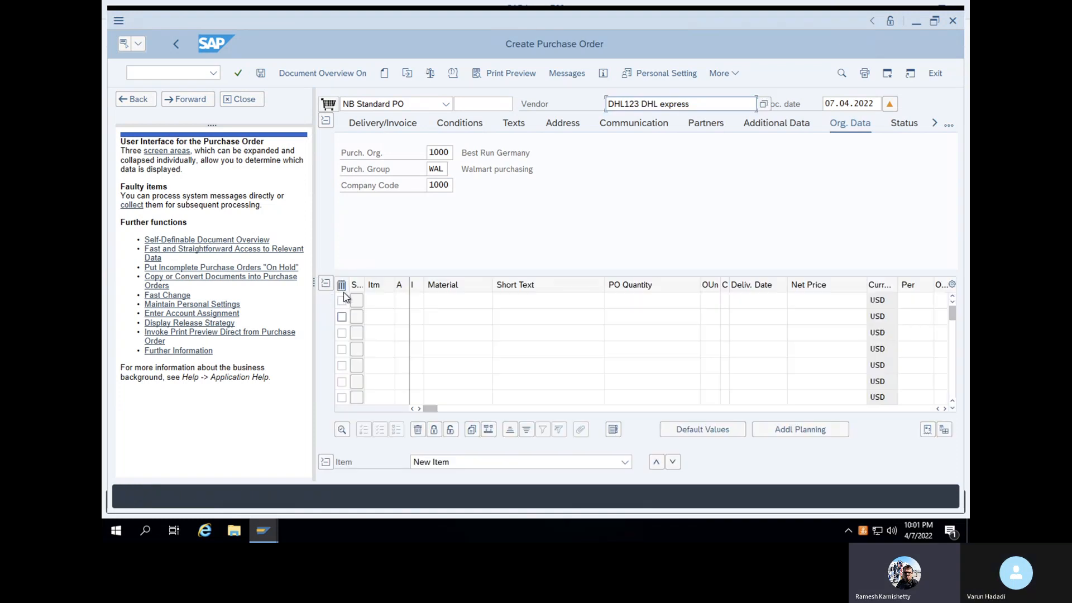
pyautogui.click(452, 301)
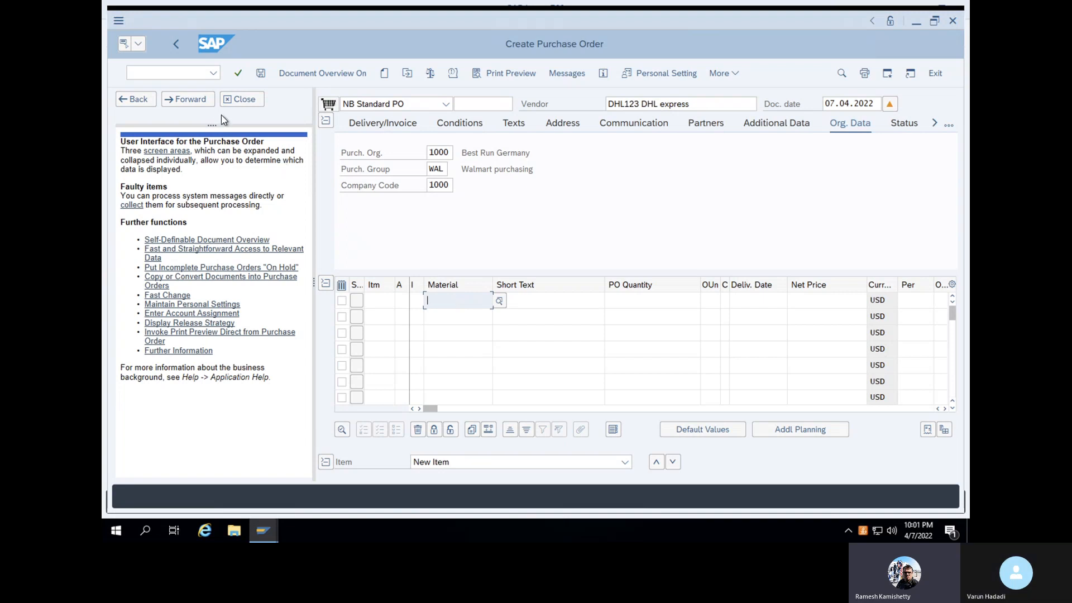
pyautogui.click(179, 74)
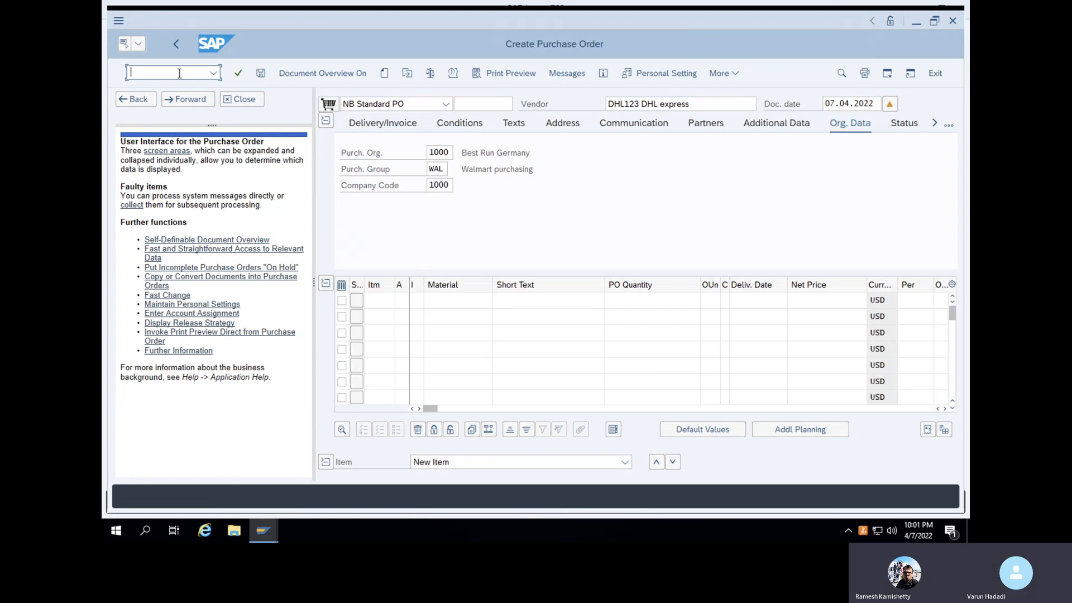
pyautogui.write('/O')
pyautogui.press('Return')
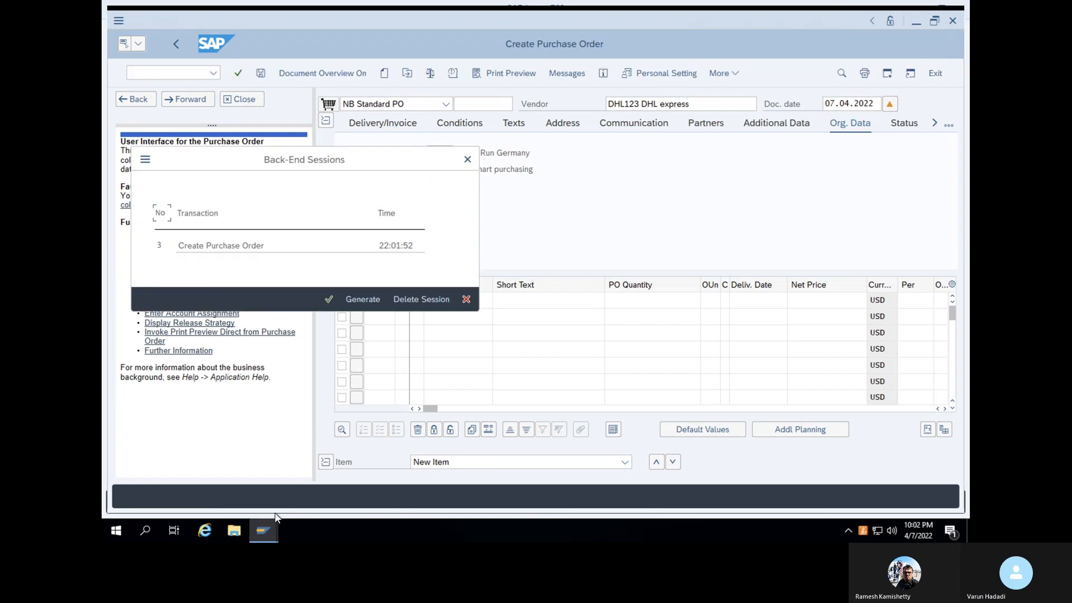
pyautogui.click(356, 302)
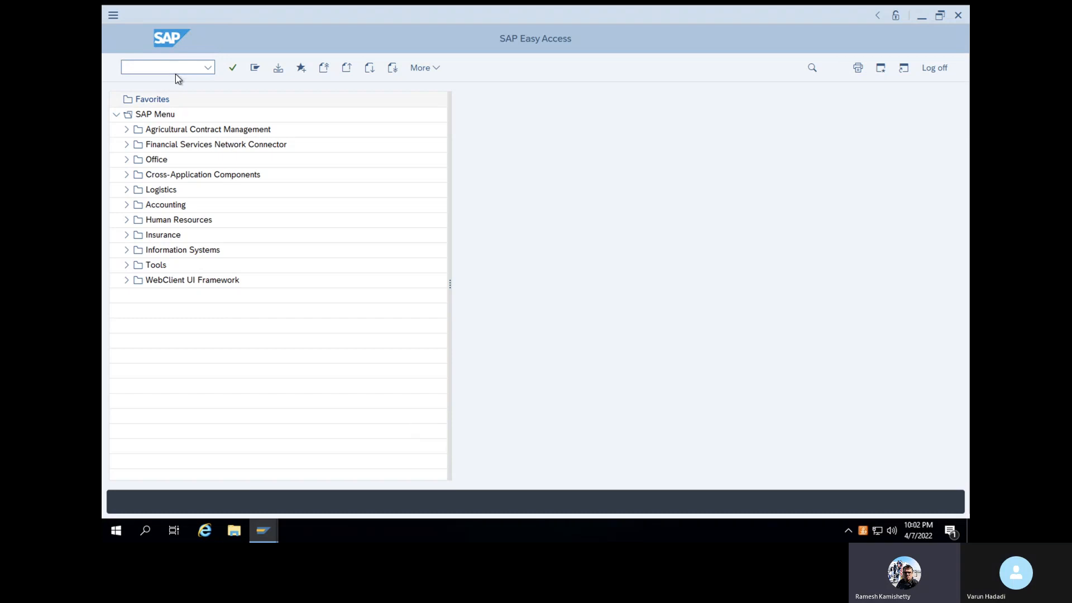
# Return to Easy Access and run MM60 for plant 1000, filtered by the creator's user ID
pyautogui.write('MM')
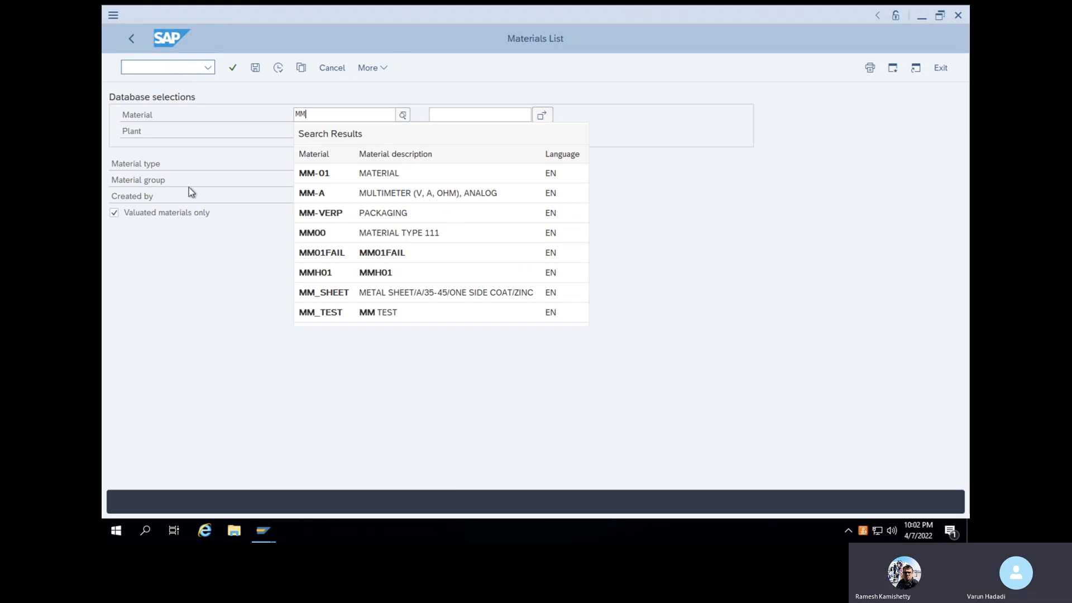
pyautogui.click(202, 69)
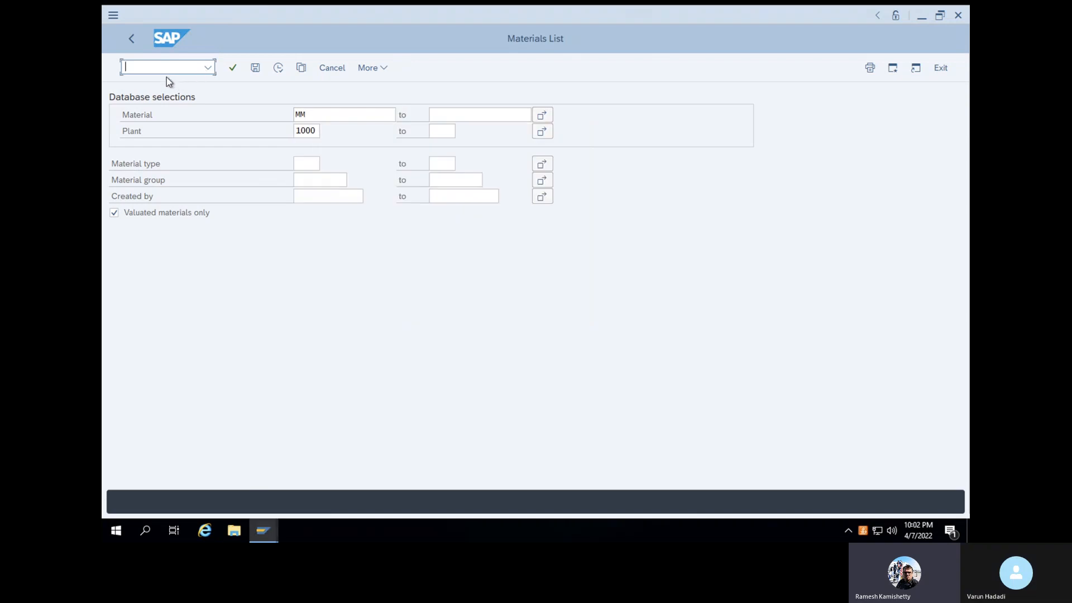
pyautogui.click(132, 40)
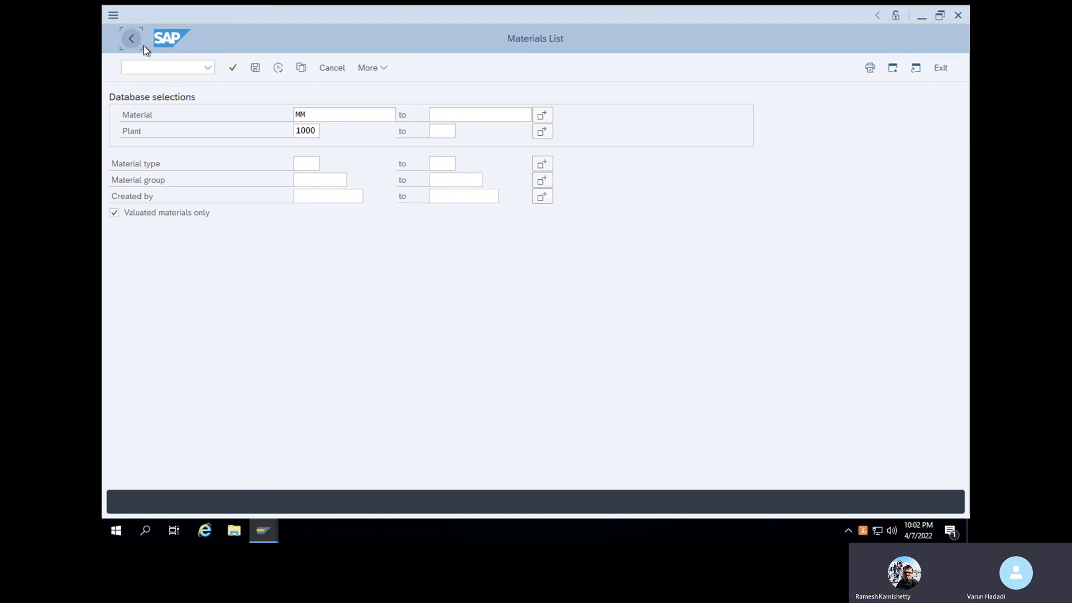
pyautogui.write('MM60')
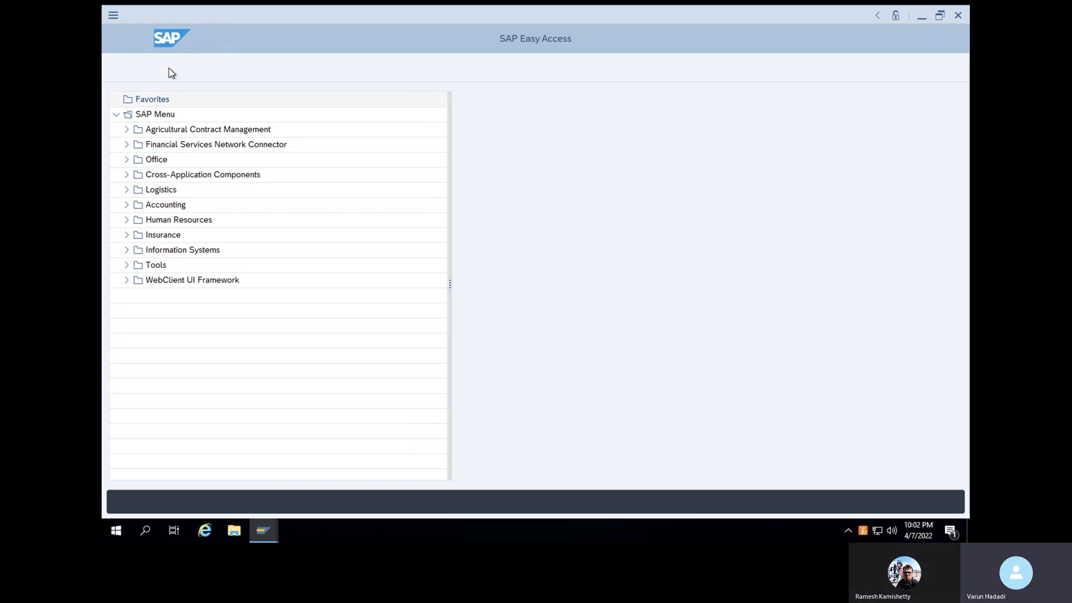
pyautogui.press('Return')
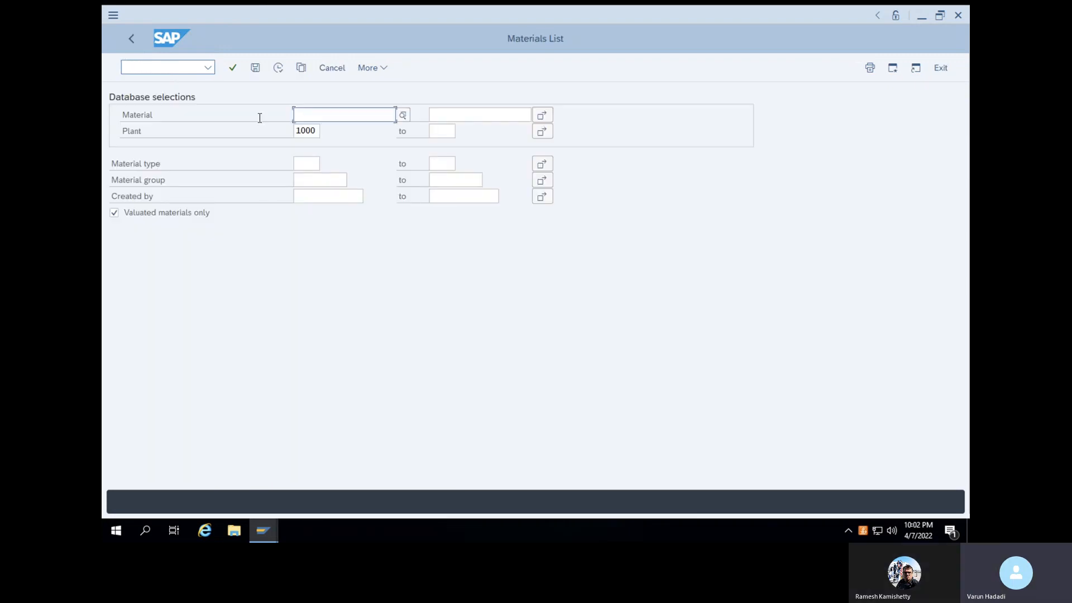
pyautogui.click(305, 197)
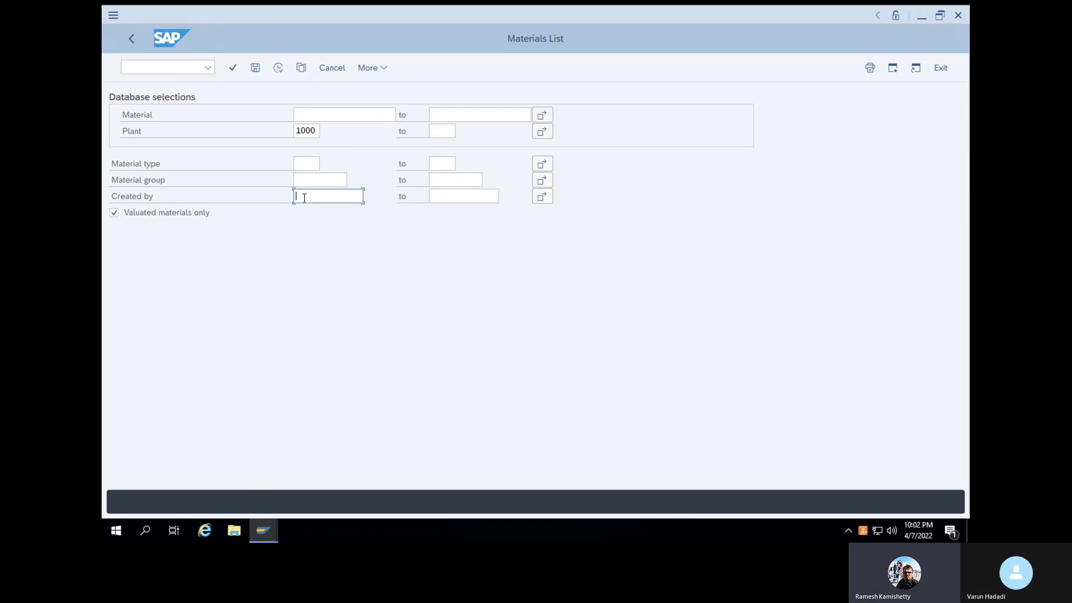
pyautogui.write('STECC72')
pyautogui.click(283, 72)
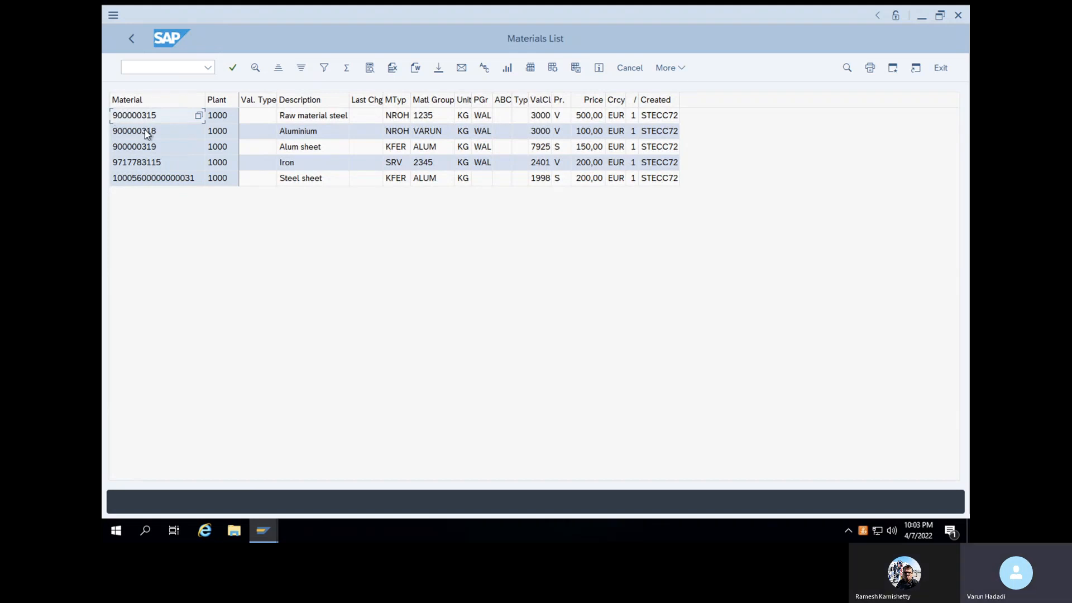
# Select the material numbers in the Materials List, then switch to the Create Purchase Order window
pyautogui.click(195, 179)
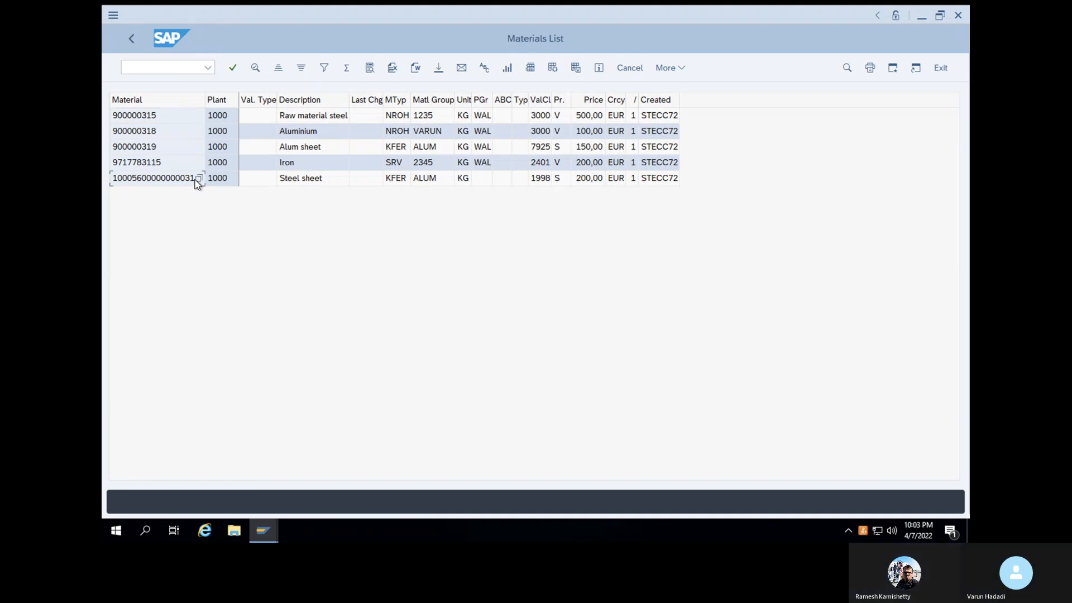
pyautogui.click(197, 180)
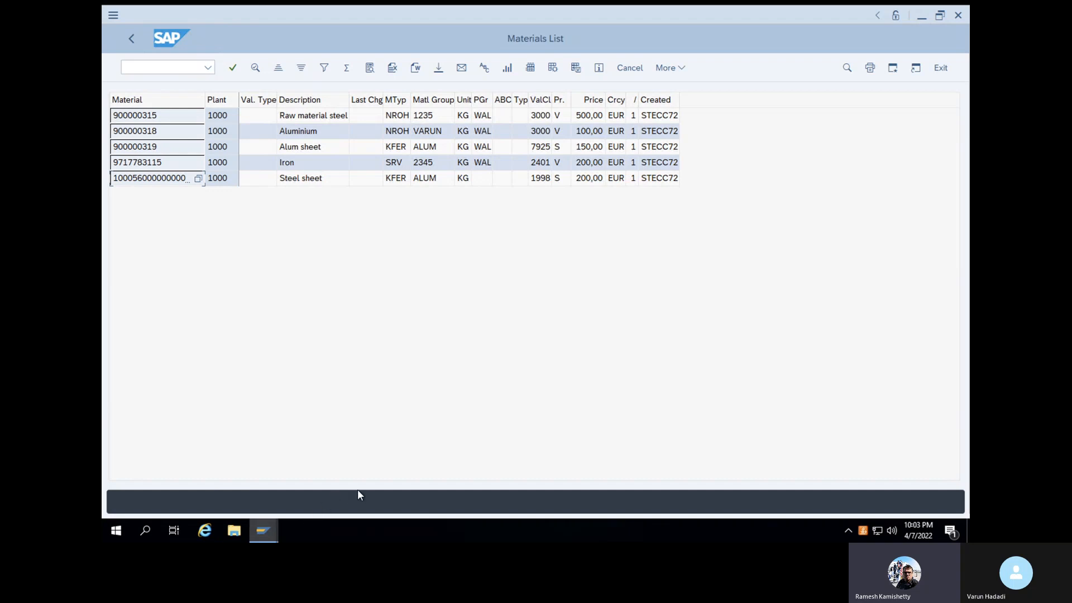
pyautogui.moveTo(267, 531)
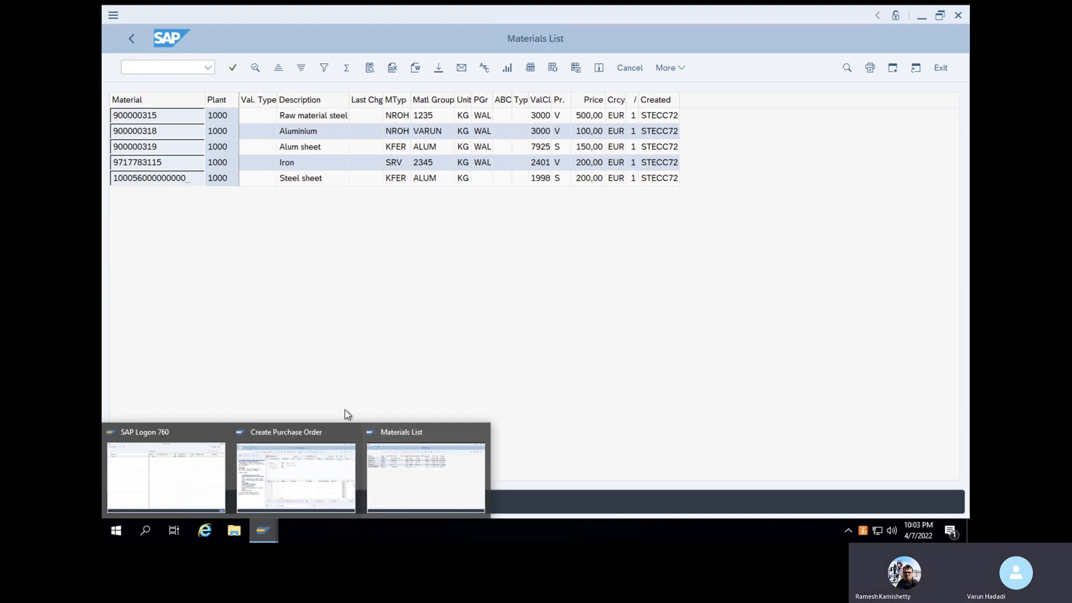
pyautogui.click(307, 496)
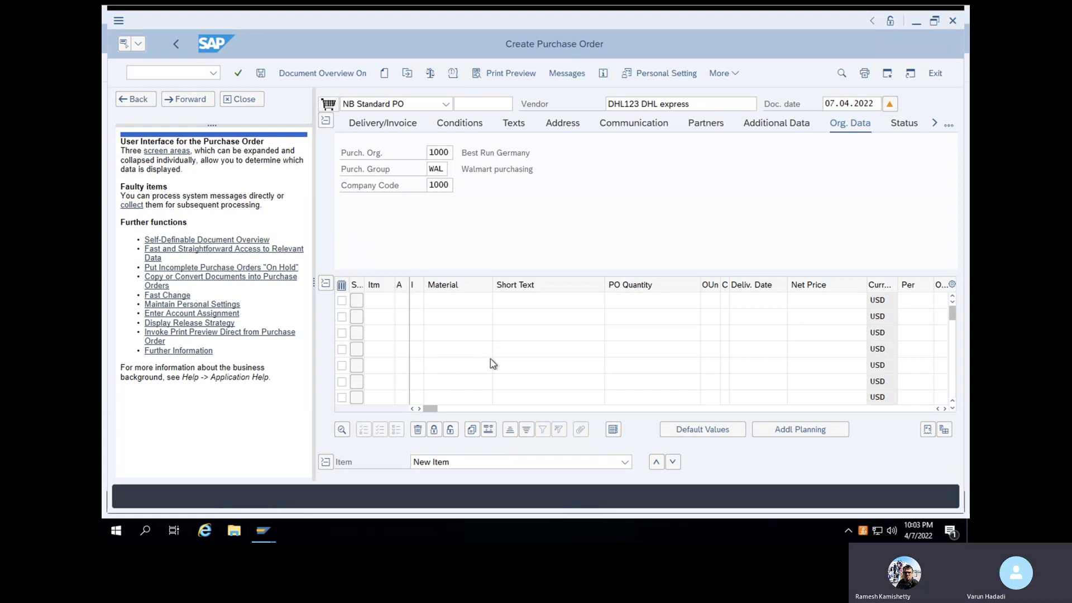
# Switch from the purchase order to the Materials List window
pyautogui.click(271, 532)
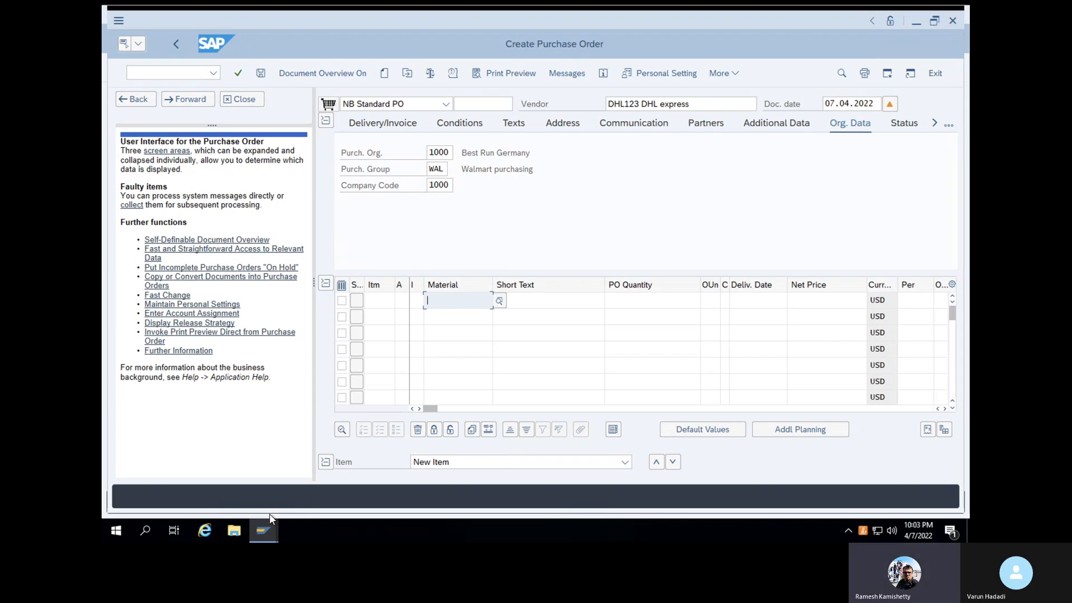
pyautogui.click(266, 534)
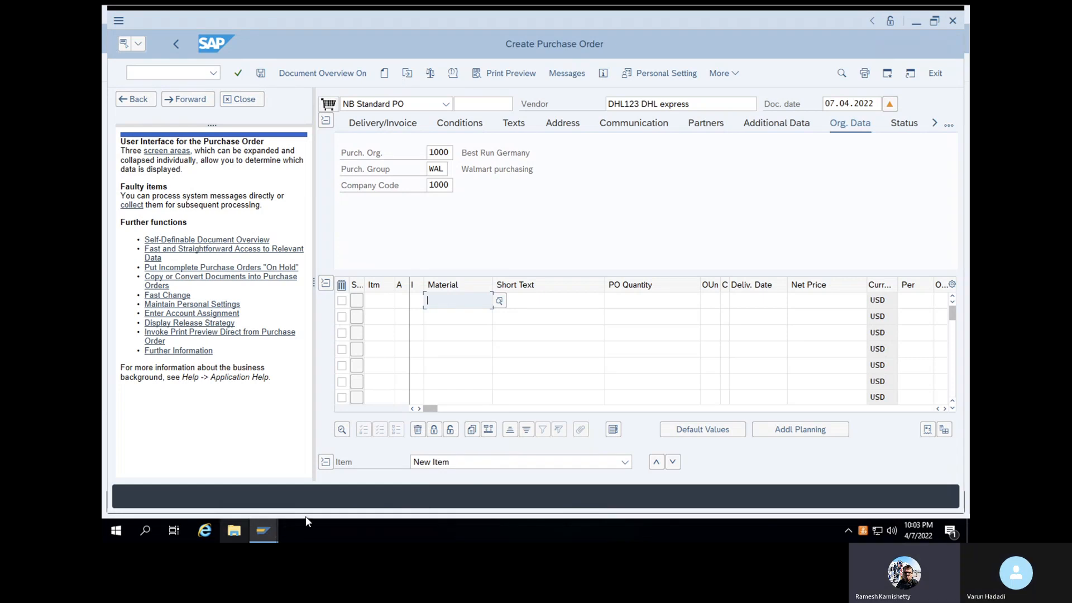
pyautogui.moveTo(264, 531)
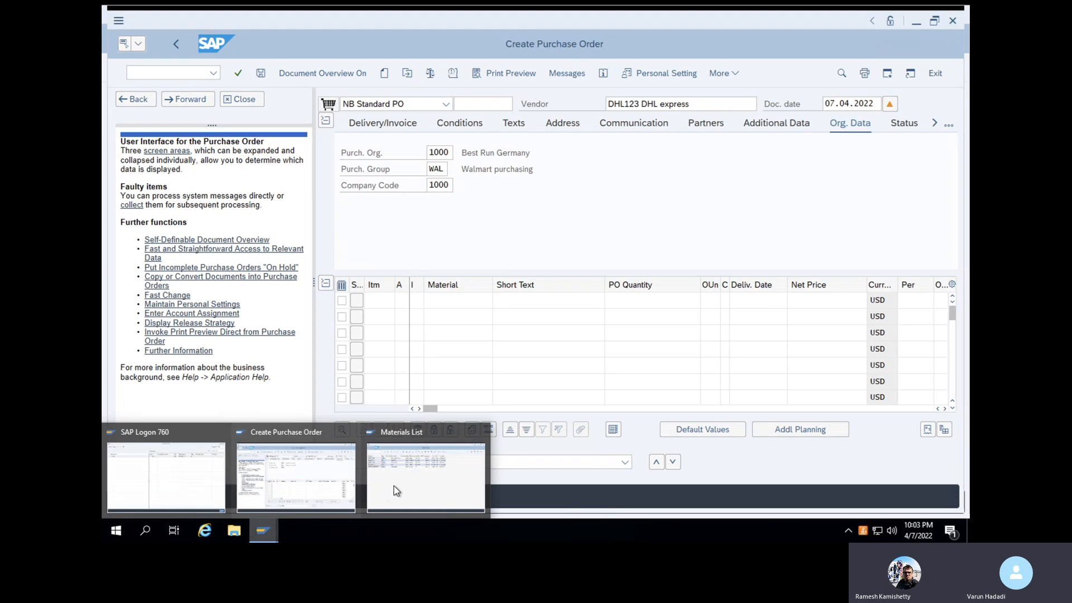
pyautogui.click(434, 464)
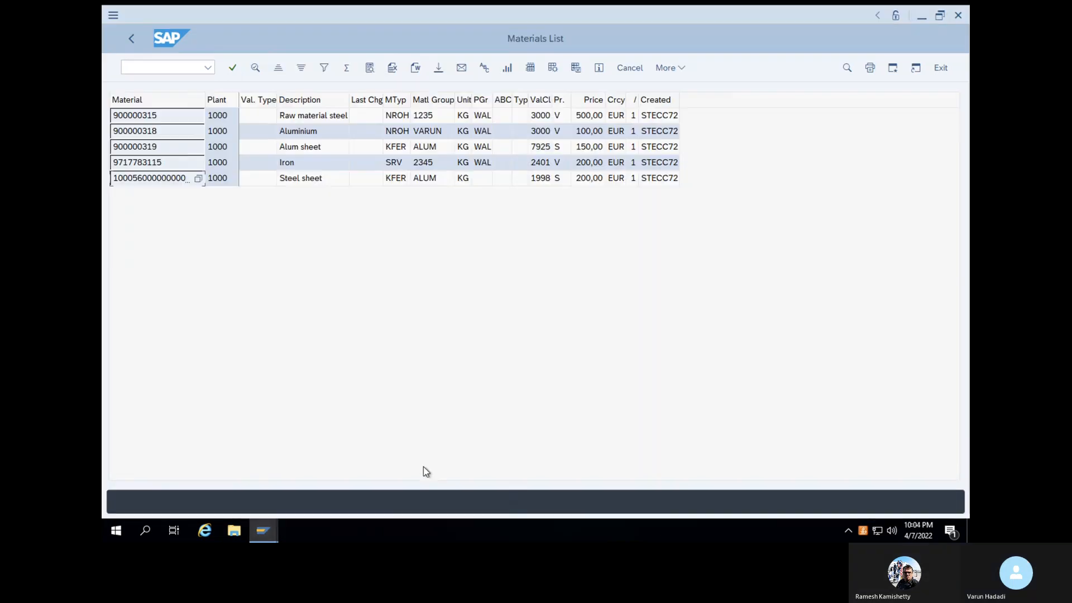
# Select and copy the Steel sheet row, then return to Create Purchase Order
pyautogui.click(115, 118)
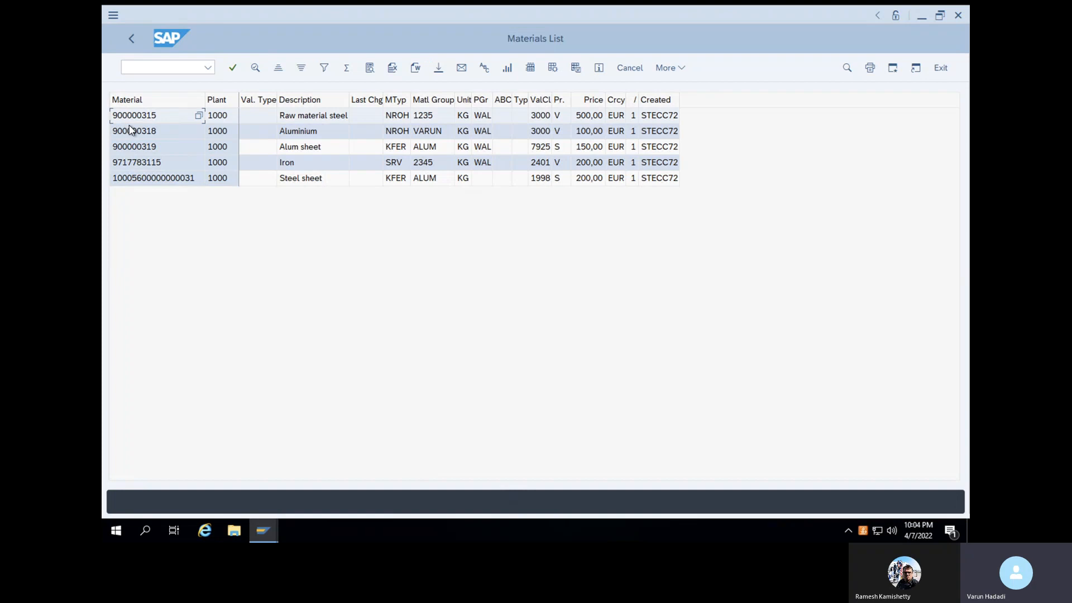
pyautogui.click(190, 180)
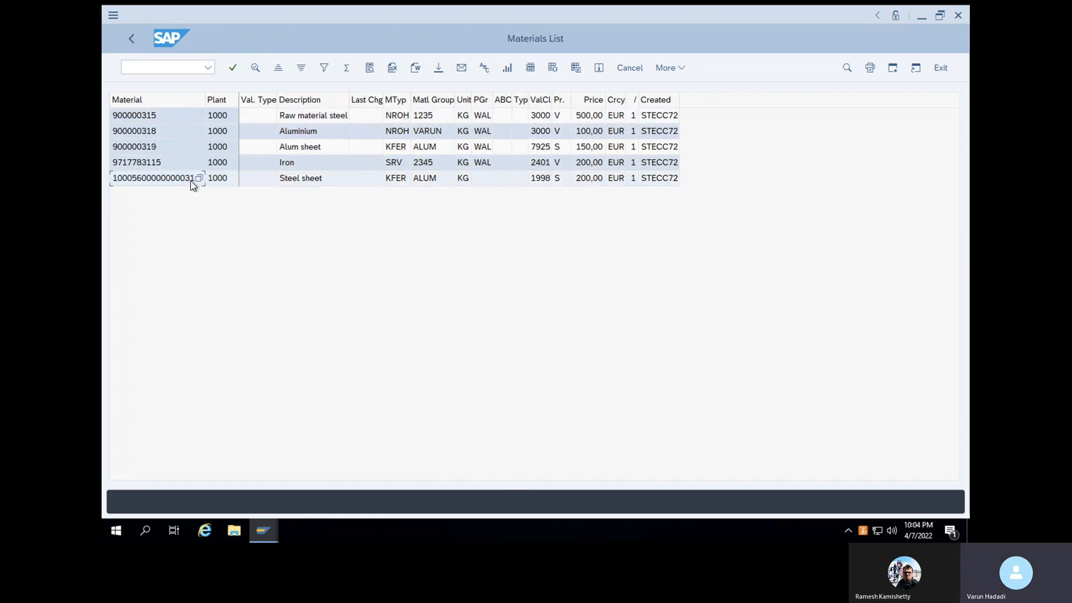
pyautogui.click(116, 119)
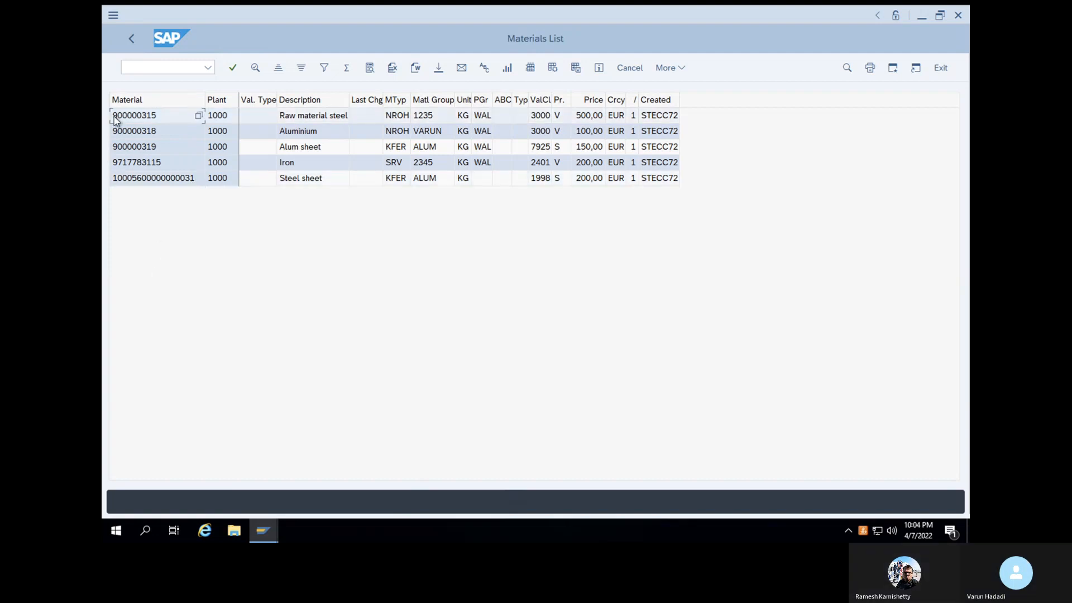
pyautogui.click(196, 180)
pyautogui.click(113, 115)
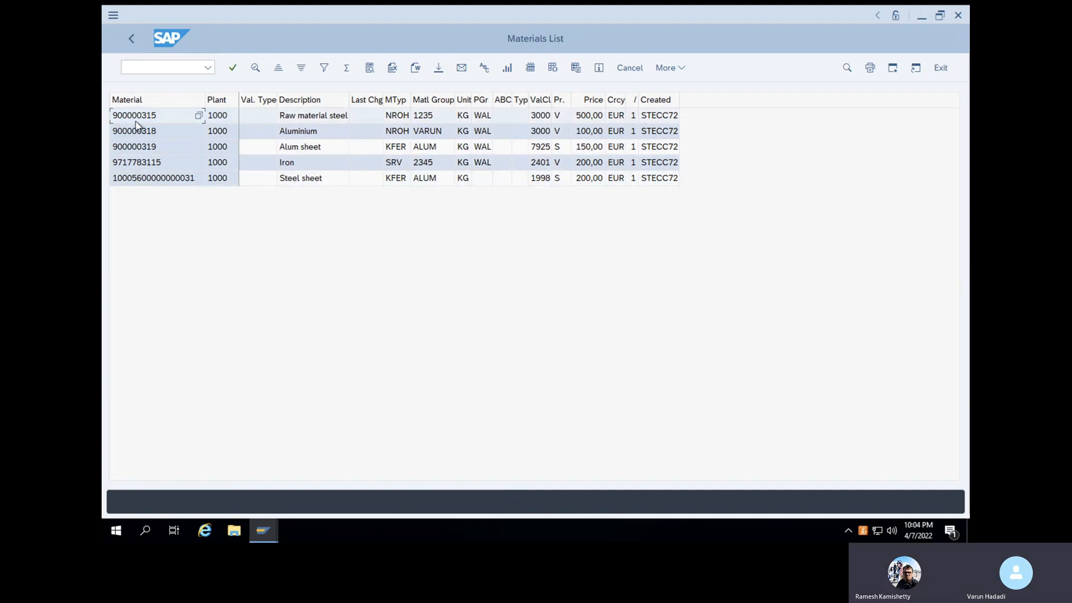
pyautogui.click(158, 180)
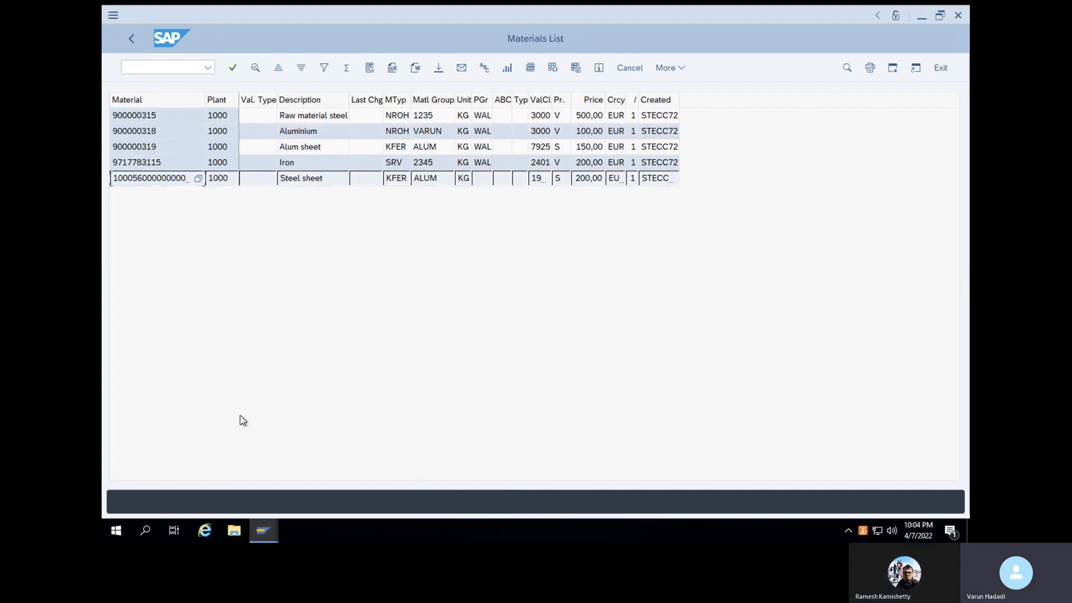
pyautogui.click(264, 530)
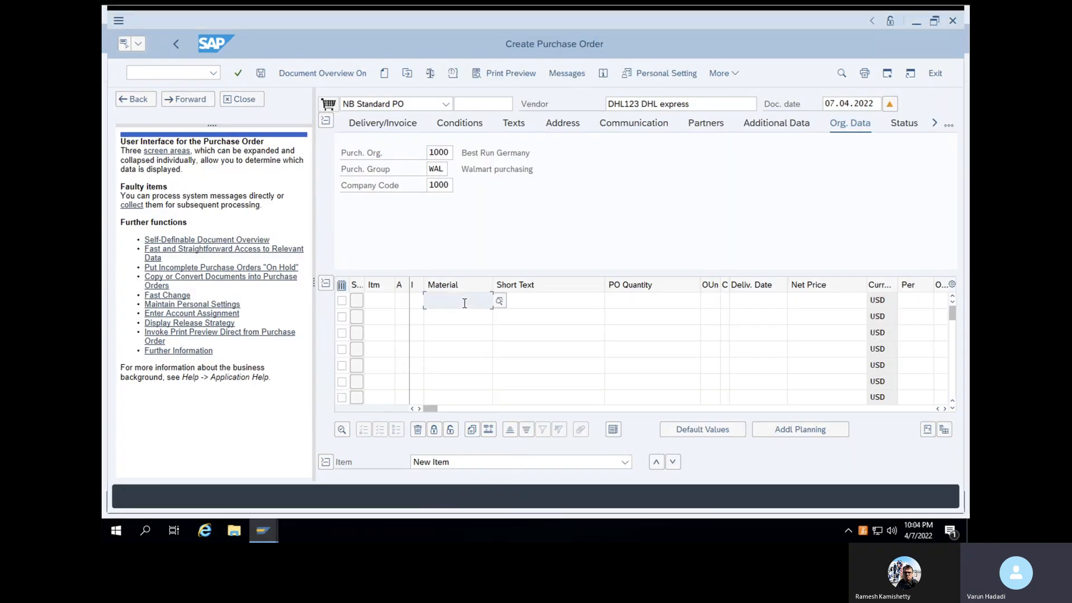
# Paste into item 1's Material cell, delete the pasted Steel sheet number, and return to the Materials List
pyautogui.hotkey('ctrl', 'v')
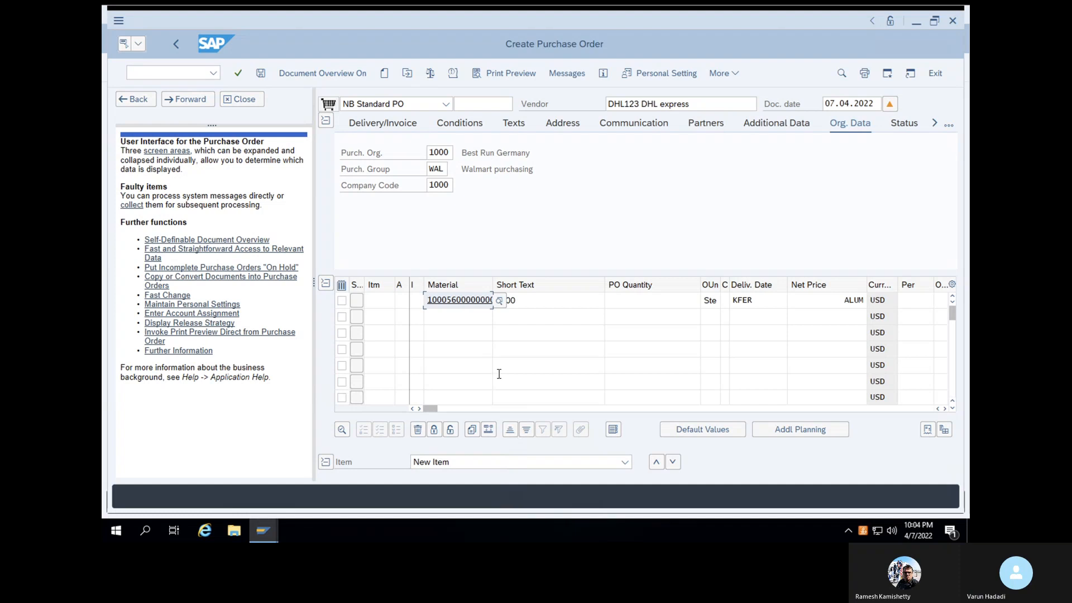
pyautogui.click(465, 316)
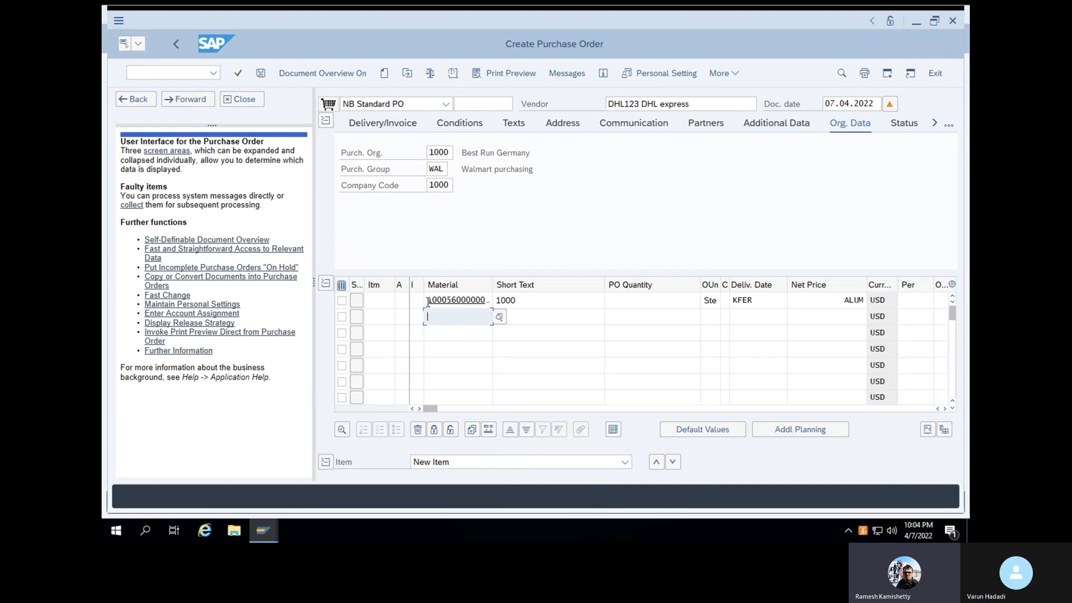
pyautogui.moveTo(428, 302); pyautogui.dragTo(500, 302)
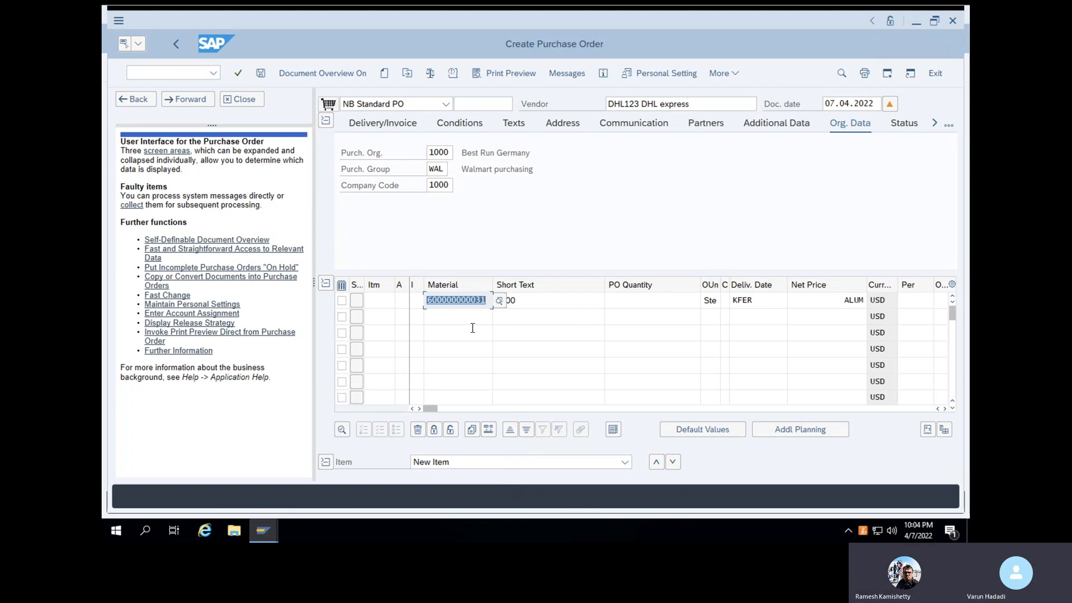
pyautogui.press('BackSpace')
pyautogui.click(263, 529)
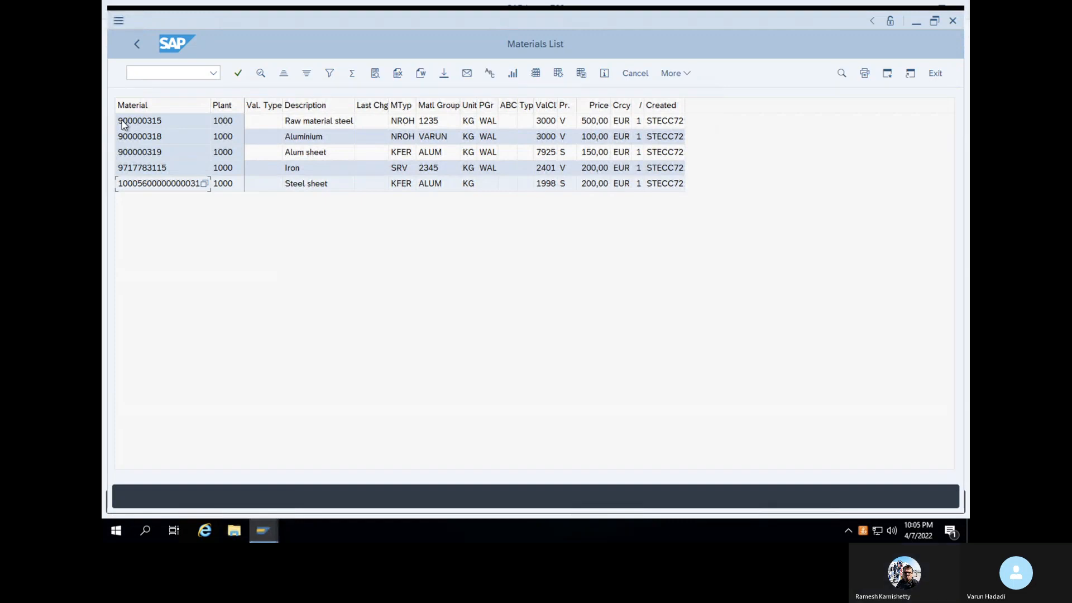
# Select material 900000315 in the Materials List, then switch back to Create Purchase Order
pyautogui.click(121, 120)
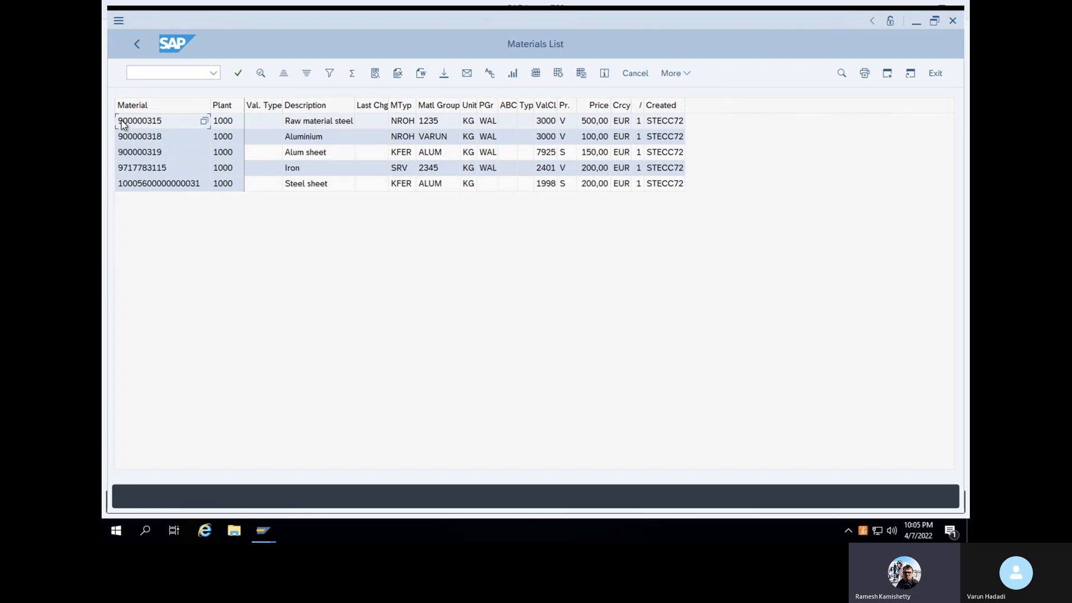
pyautogui.press('super')
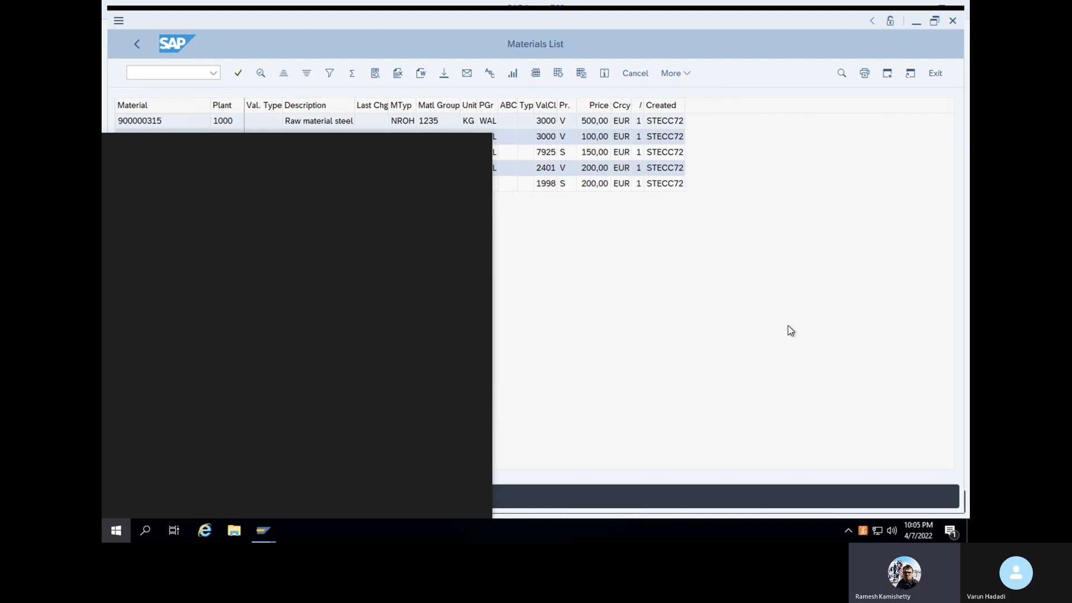
pyautogui.click(739, 319)
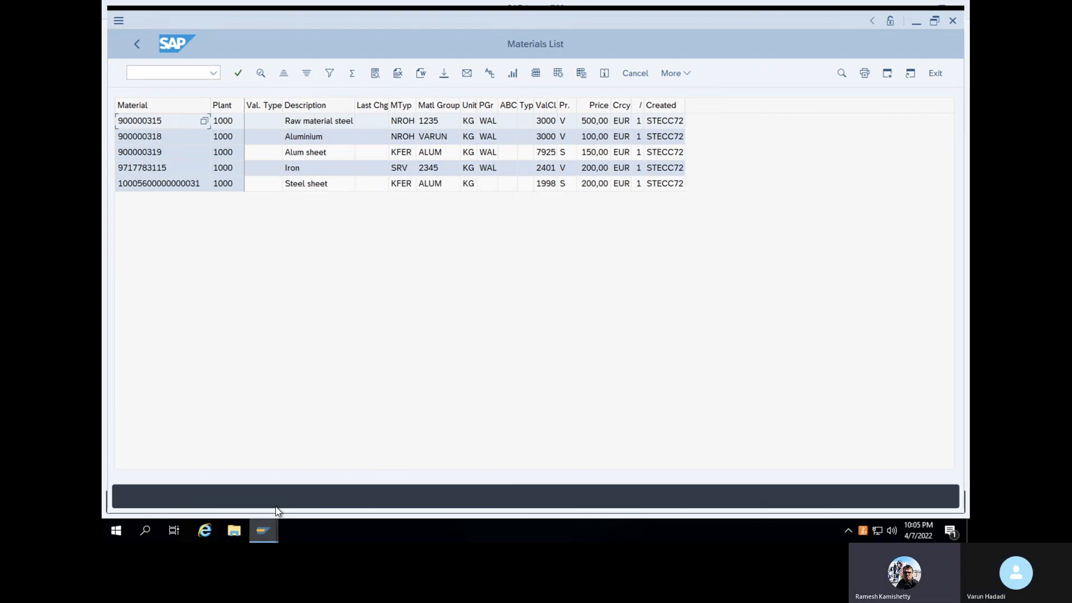
pyautogui.moveTo(253, 527)
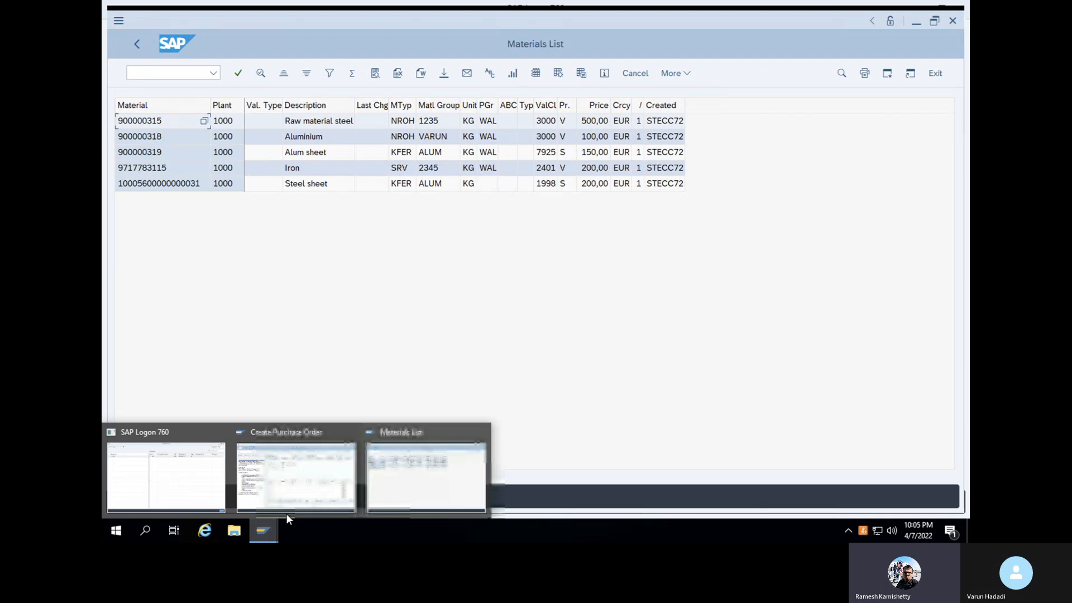
pyautogui.moveTo(355, 426)
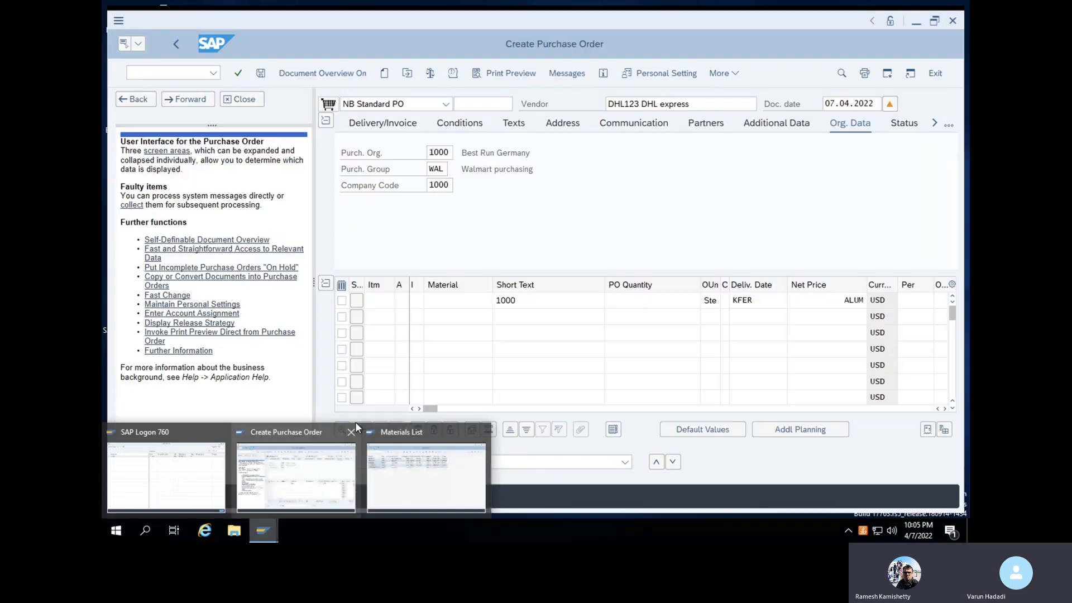
pyautogui.click(408, 467)
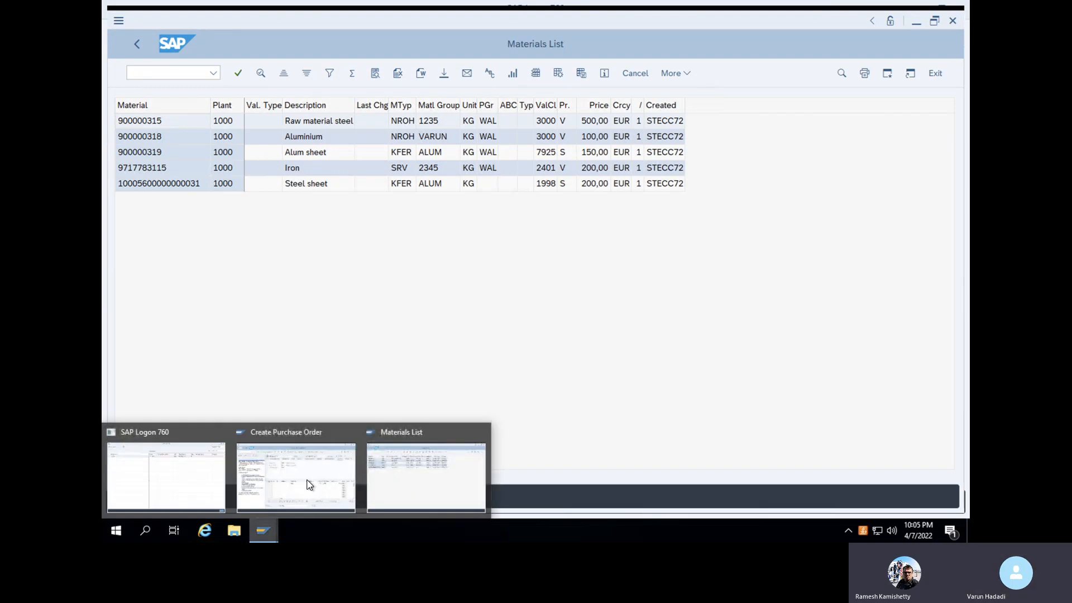
pyautogui.click(309, 484)
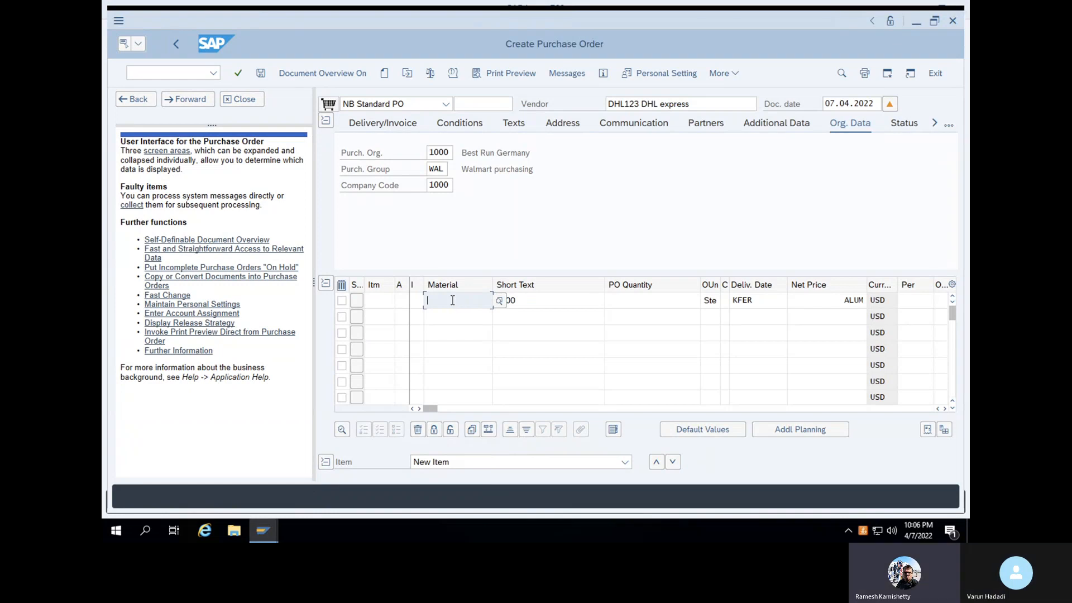
# Enter materials 900000315, 900000318 (Aluminium) and 900000319 as item lines 1–3 and confirm
pyautogui.write('900')
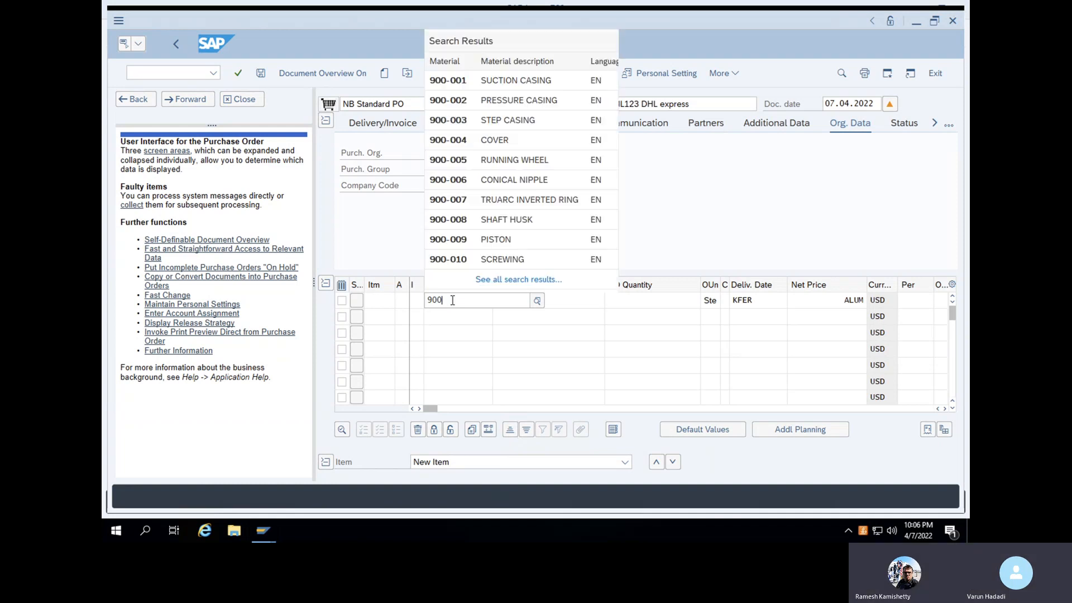
pyautogui.write('00')
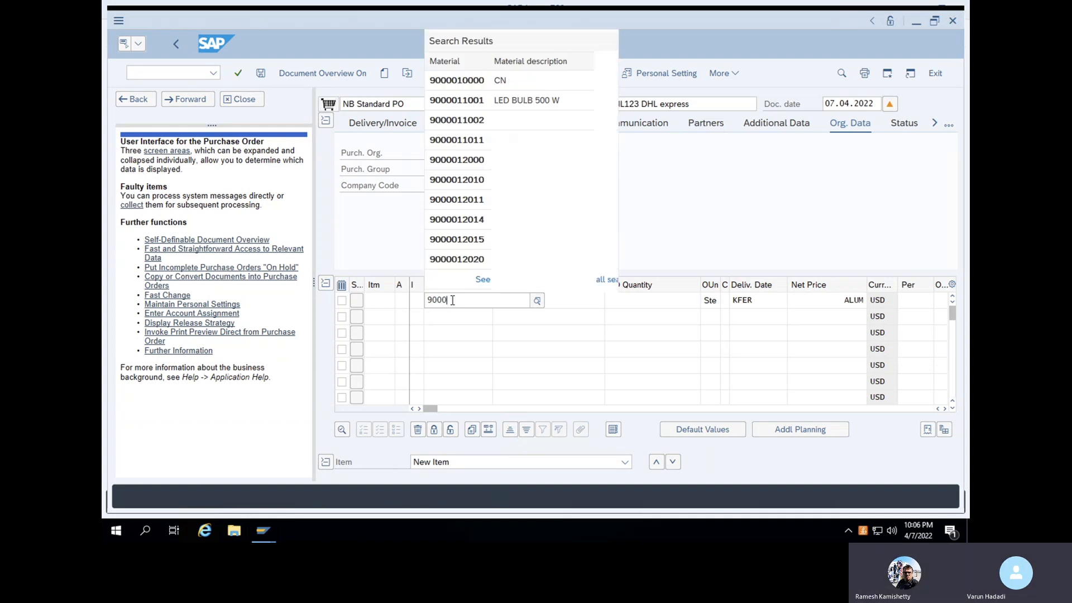
pyautogui.write('0031')
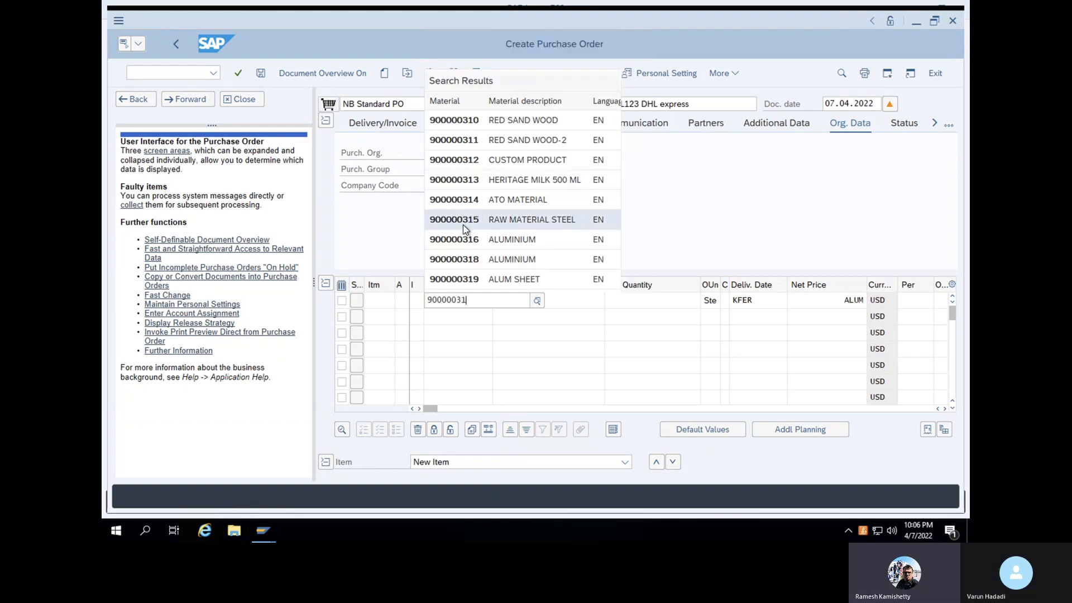
pyautogui.click(460, 222)
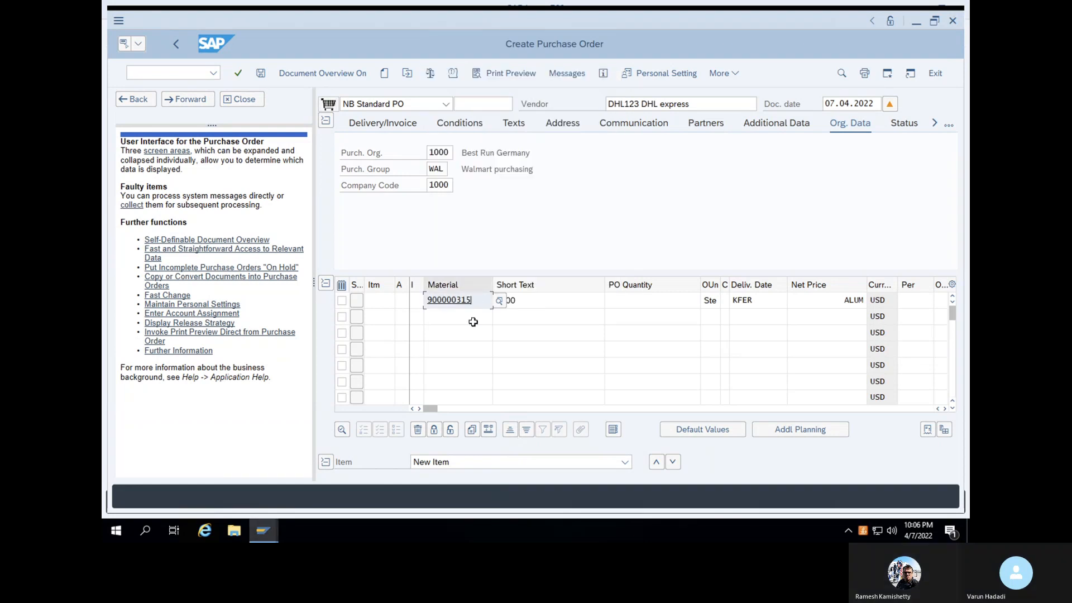
pyautogui.click(453, 316)
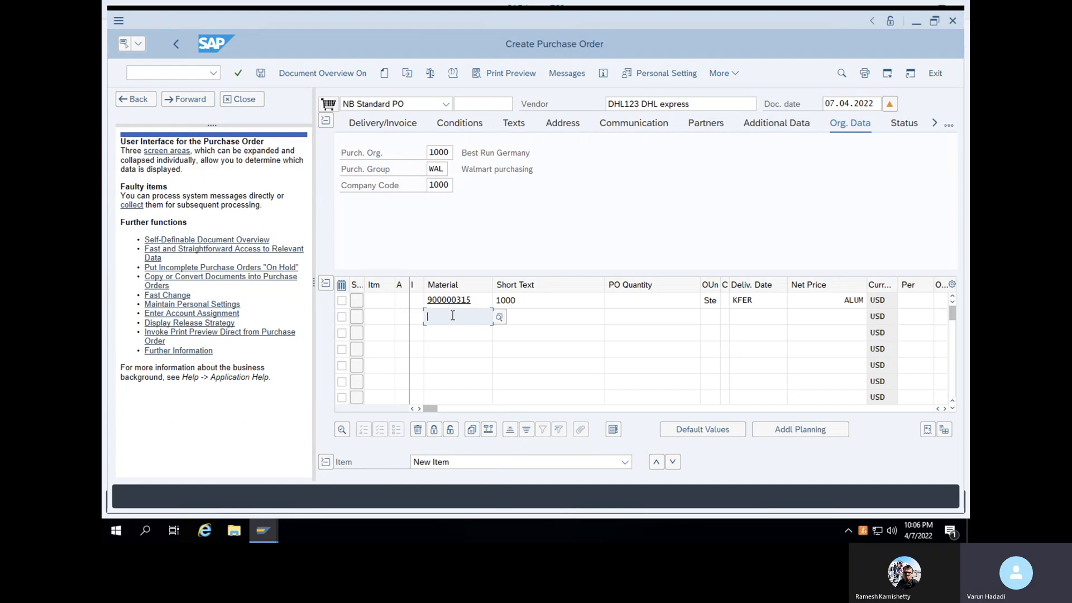
pyautogui.write('90000')
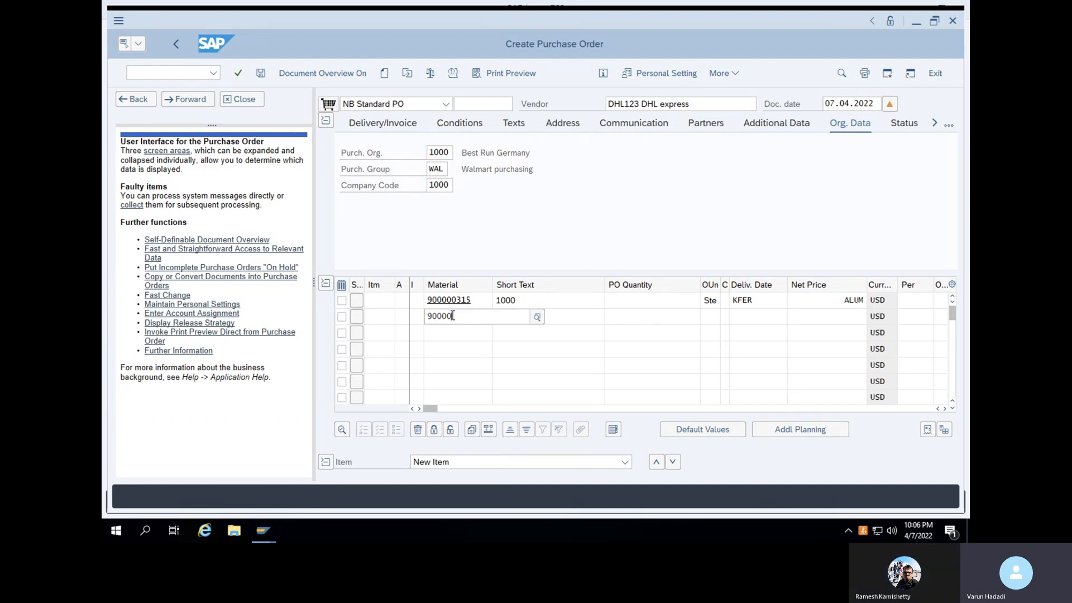
pyautogui.write('0')
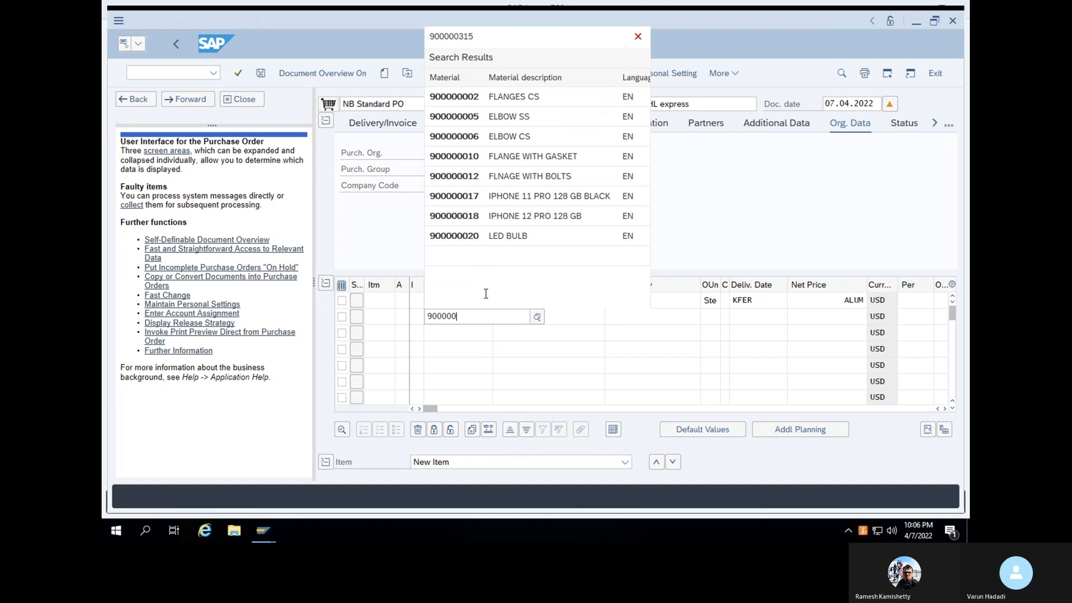
pyautogui.write('318')
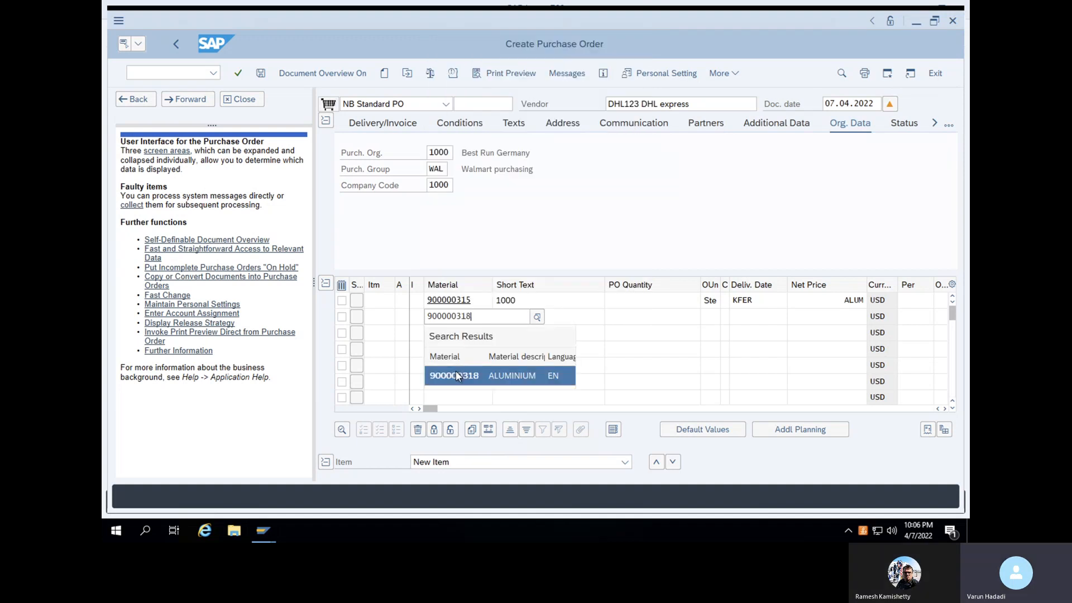
pyautogui.click(456, 373)
pyautogui.click(461, 335)
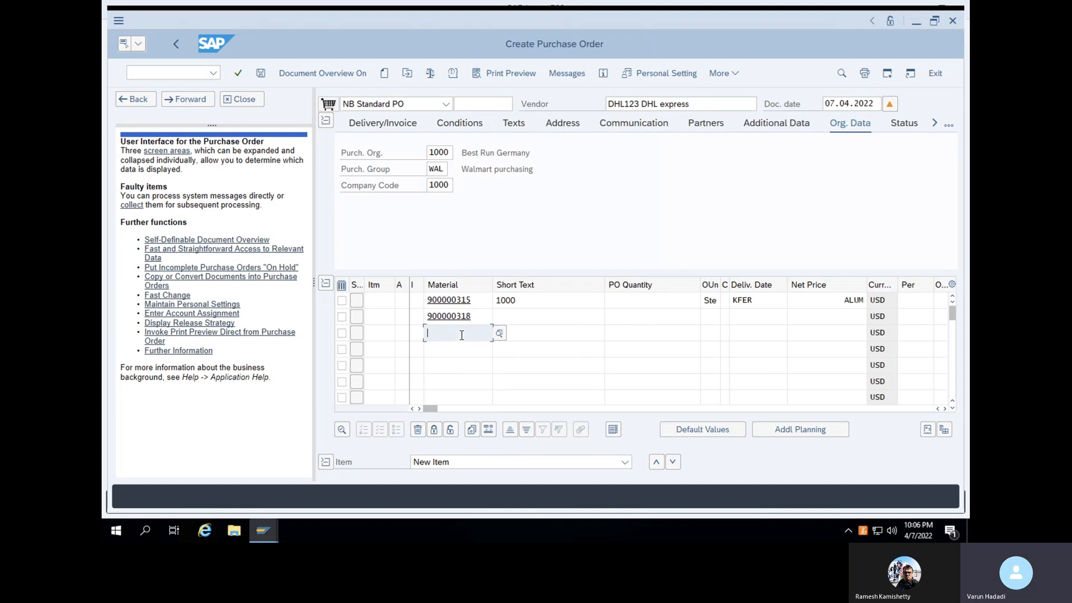
pyautogui.write('900000')
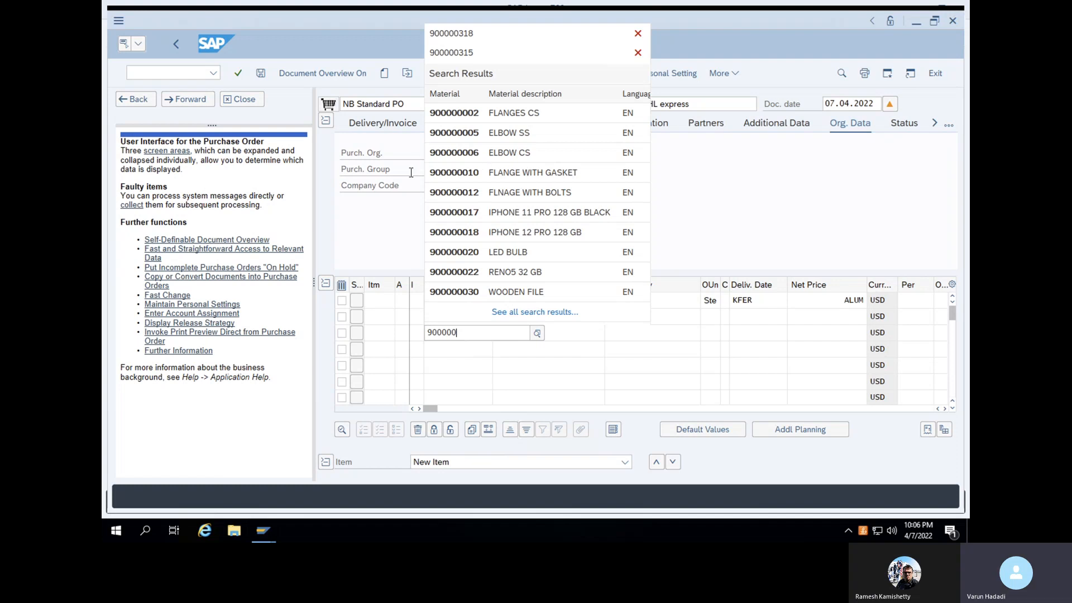
pyautogui.write('319')
pyautogui.click(453, 392)
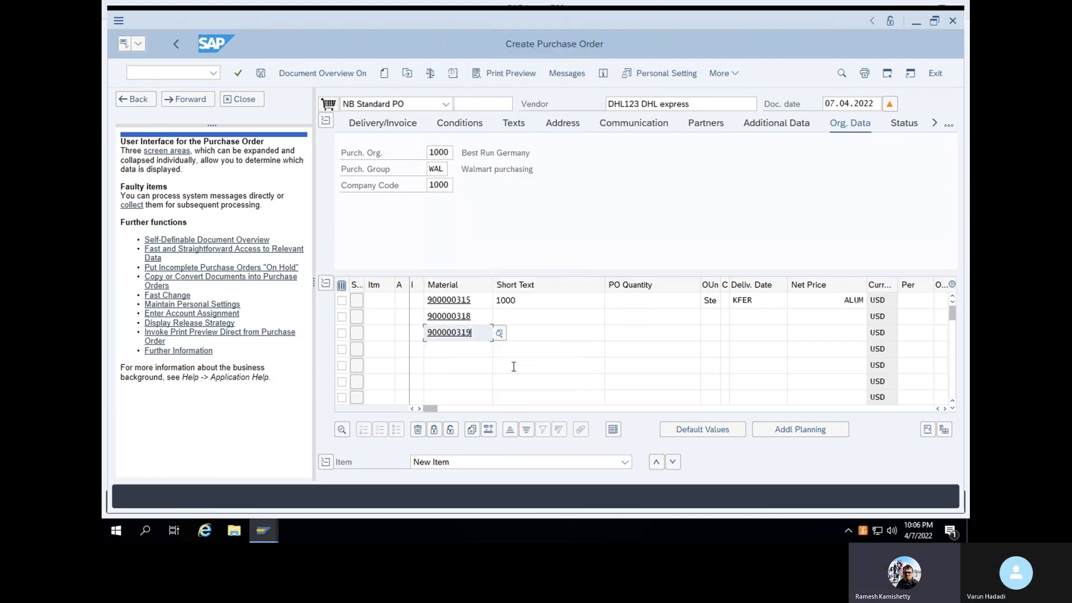
pyautogui.press('Return')
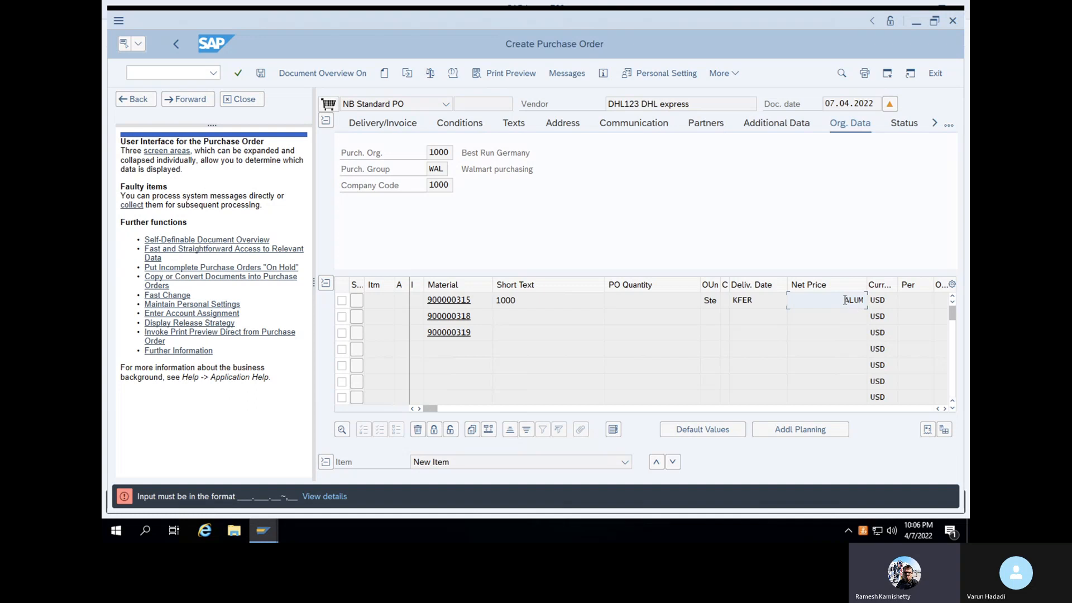
# Delete the ALUM value from item 1's net price and check each row's delivery date
pyautogui.doubleClick(862, 299)
pyautogui.press('BackSpace')
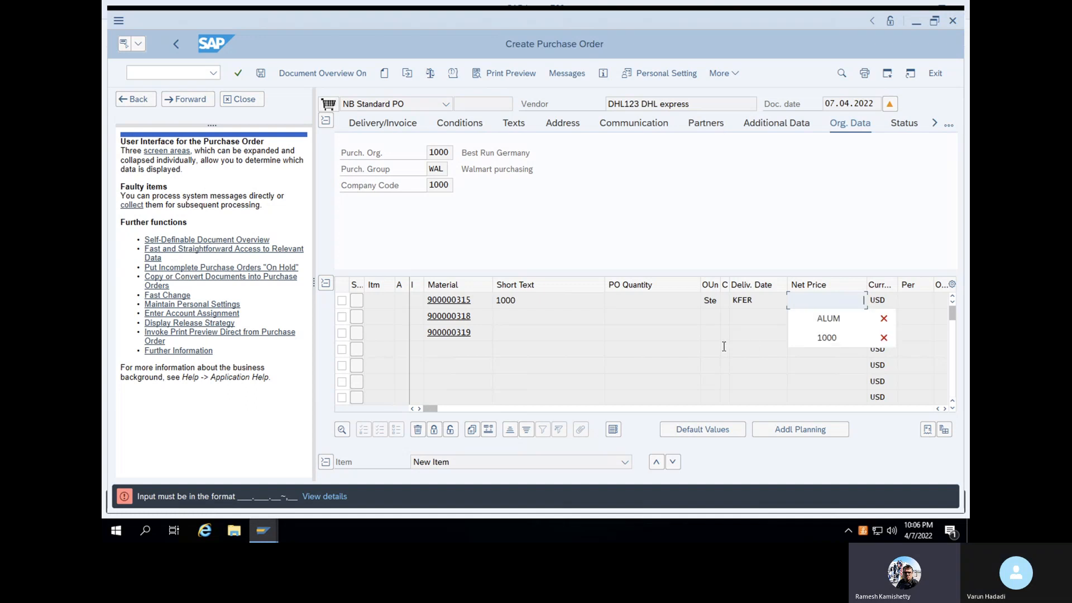
pyautogui.click(756, 300)
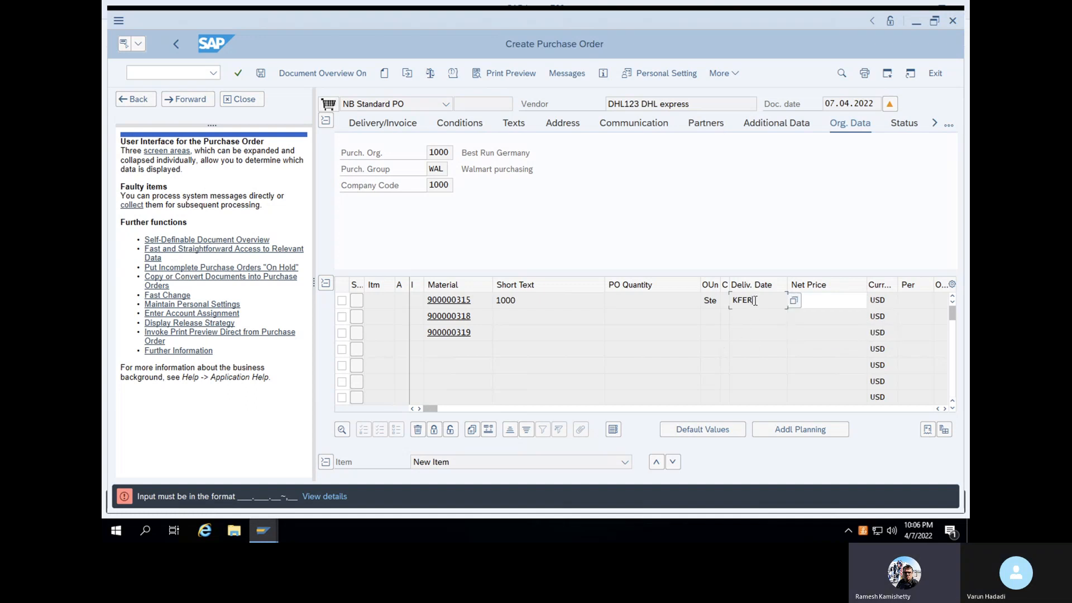
pyautogui.doubleClick(727, 302)
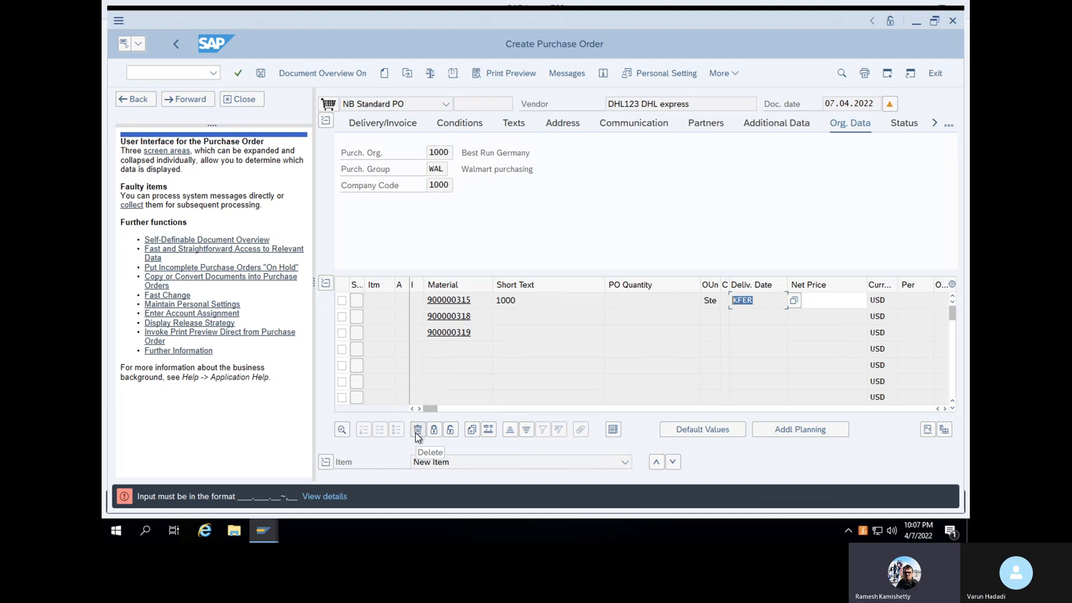
pyautogui.click(784, 320)
pyautogui.click(757, 335)
pyautogui.click(756, 303)
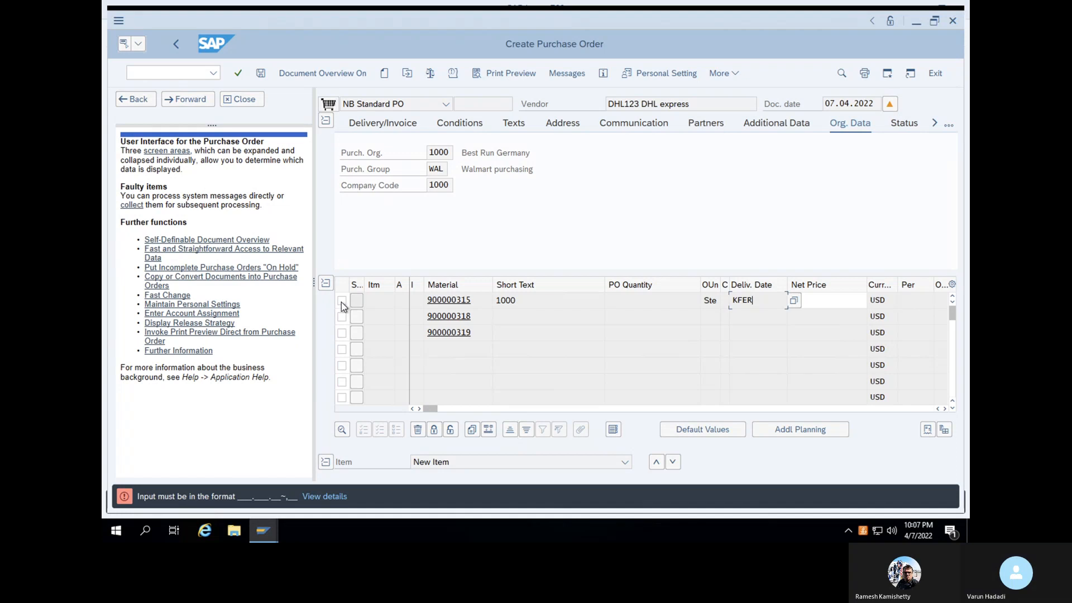
# Delete the first item line from the purchase order
pyautogui.click(356, 303)
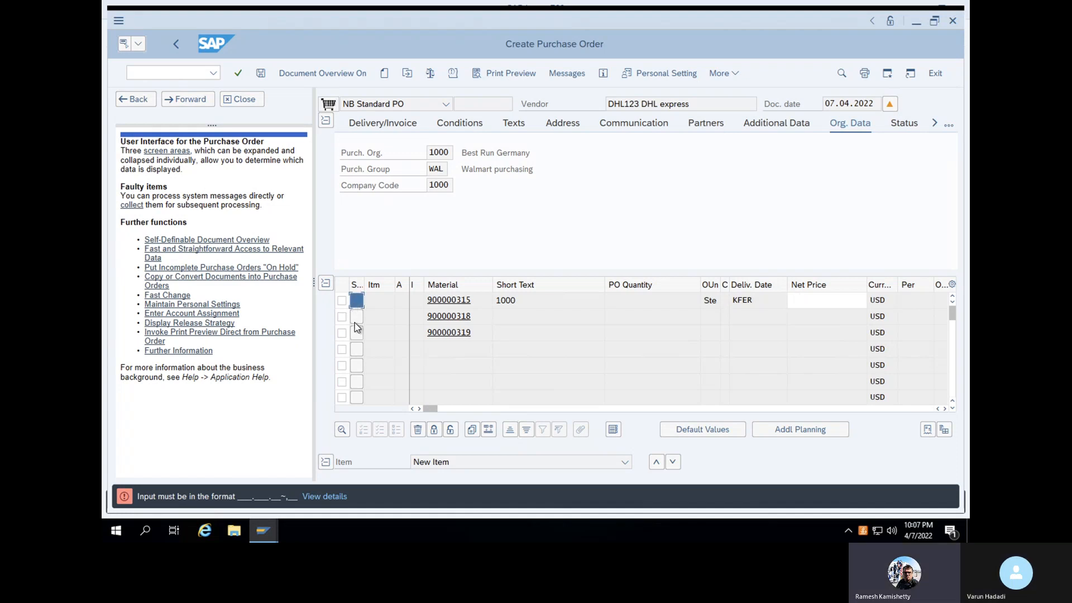
pyautogui.click(417, 429)
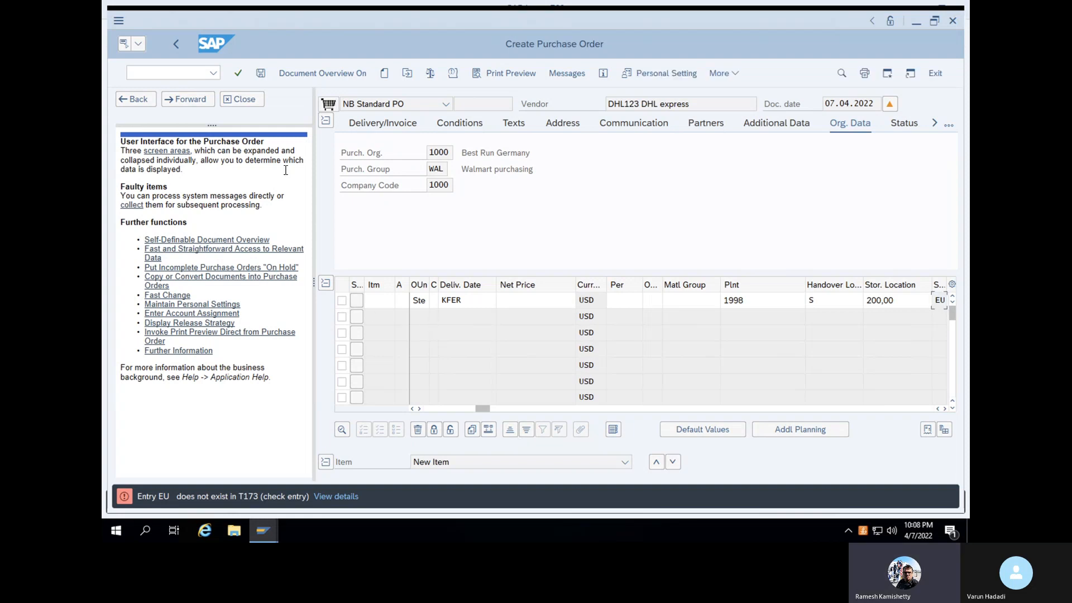
pyautogui.click(190, 74)
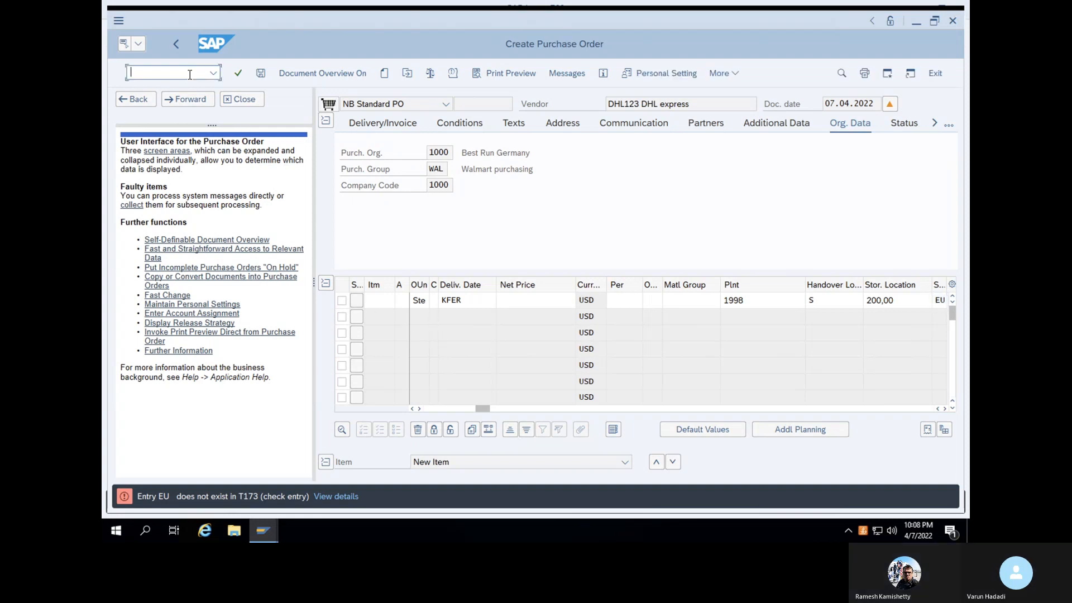
# Leave the faulty order with /n, start ME21N and choose vendor DHL123
pyautogui.write('/n')
pyautogui.press('Return')
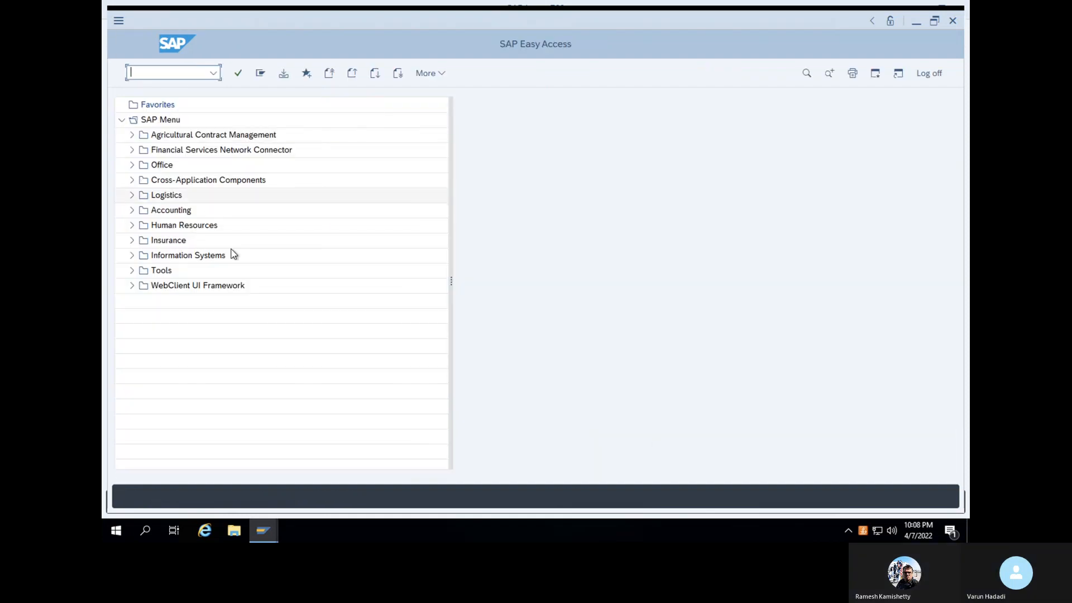
pyautogui.write('ME21N')
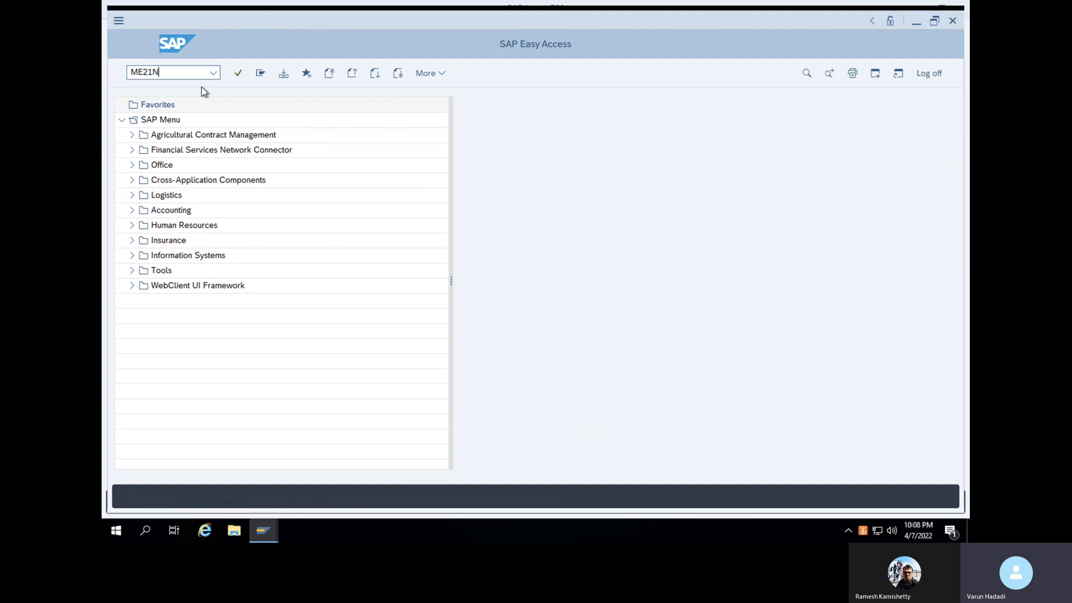
pyautogui.press('Return')
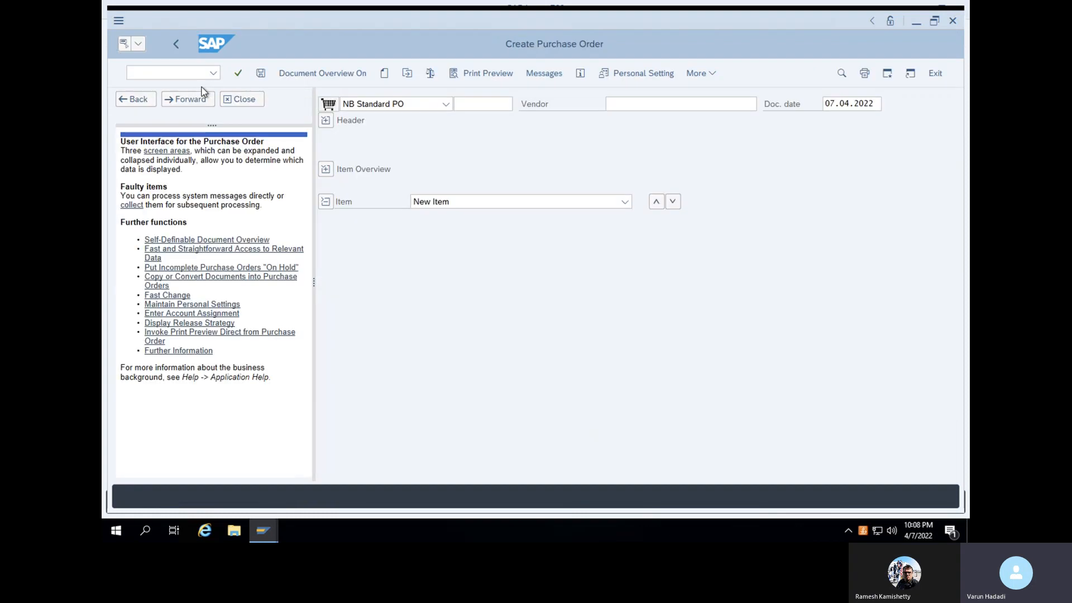
pyautogui.click(640, 107)
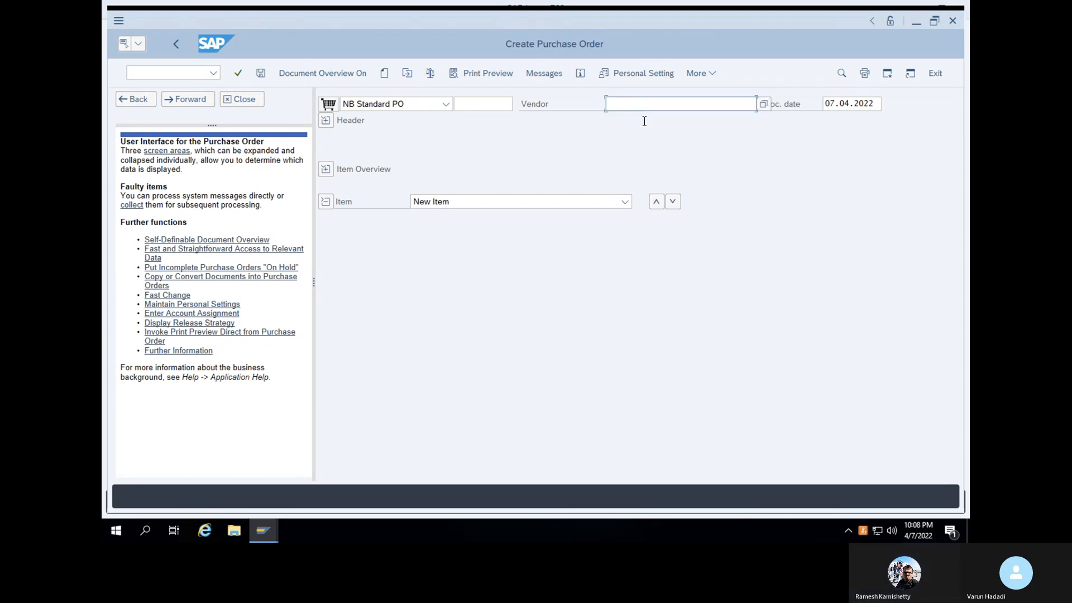
pyautogui.write('DHL12')
pyautogui.click(639, 121)
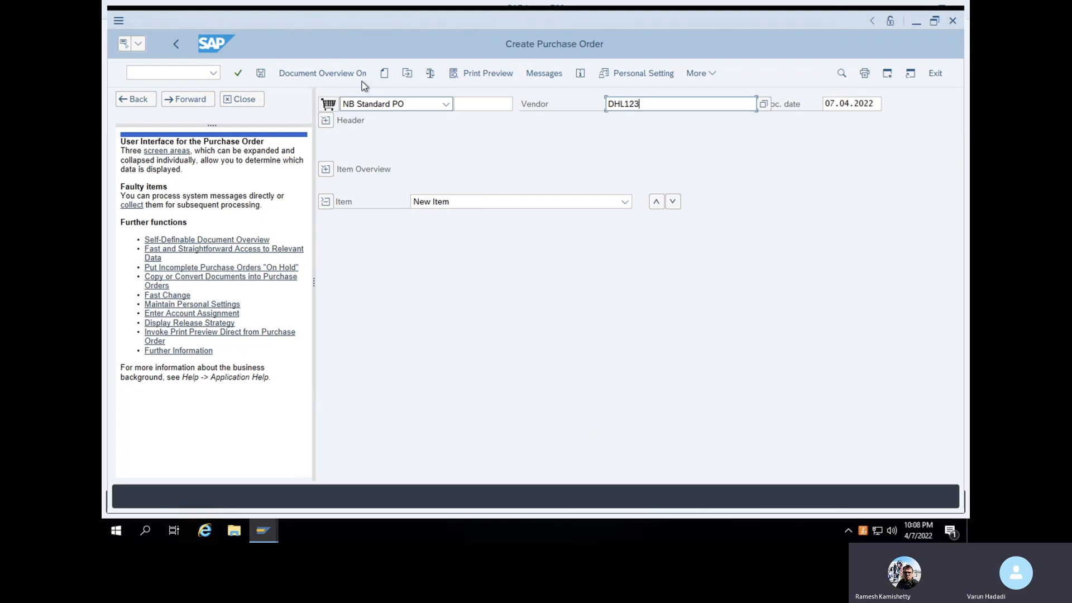
# Validate the vendor, then set purchasing org 1000 and purchasing group WAL
pyautogui.click(238, 75)
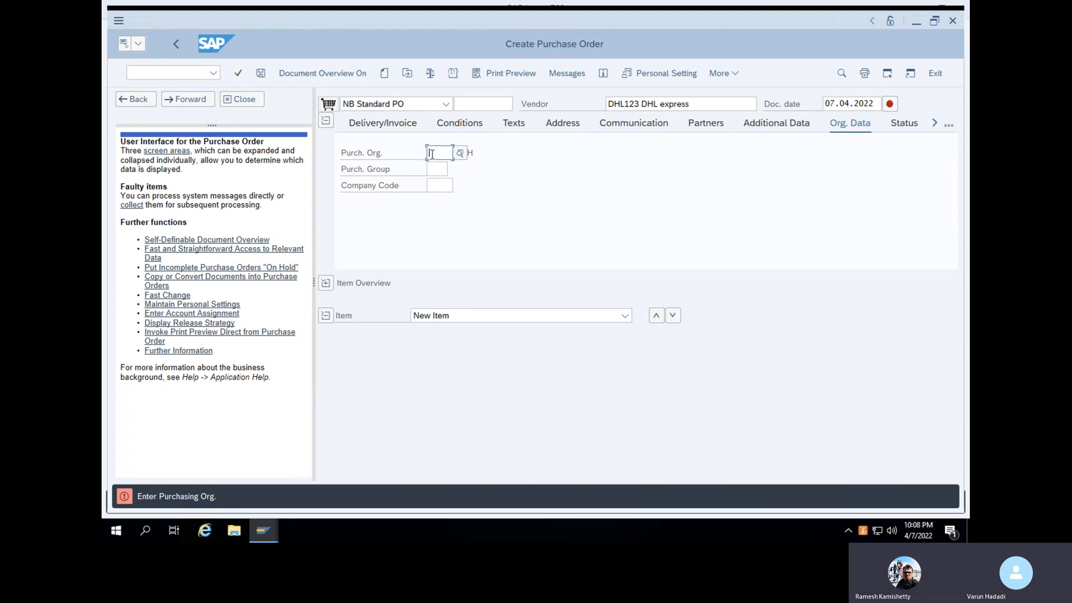
pyautogui.write('WA')
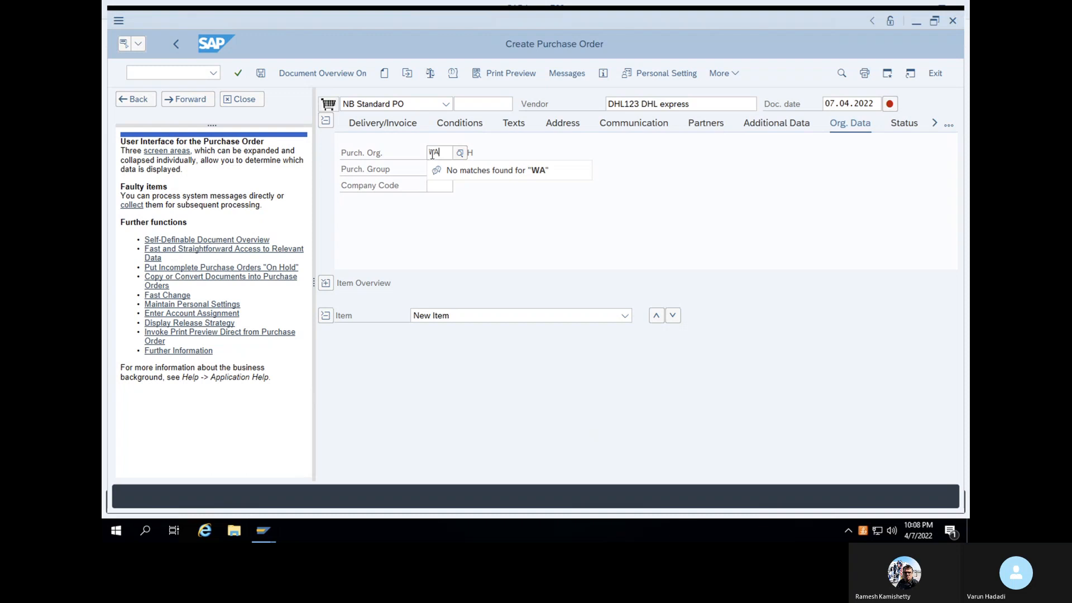
pyautogui.press('BackSpace')
pyautogui.press('BackSpace')
pyautogui.write('1000')
pyautogui.click(444, 169)
pyautogui.click(445, 168)
pyautogui.write('WA')
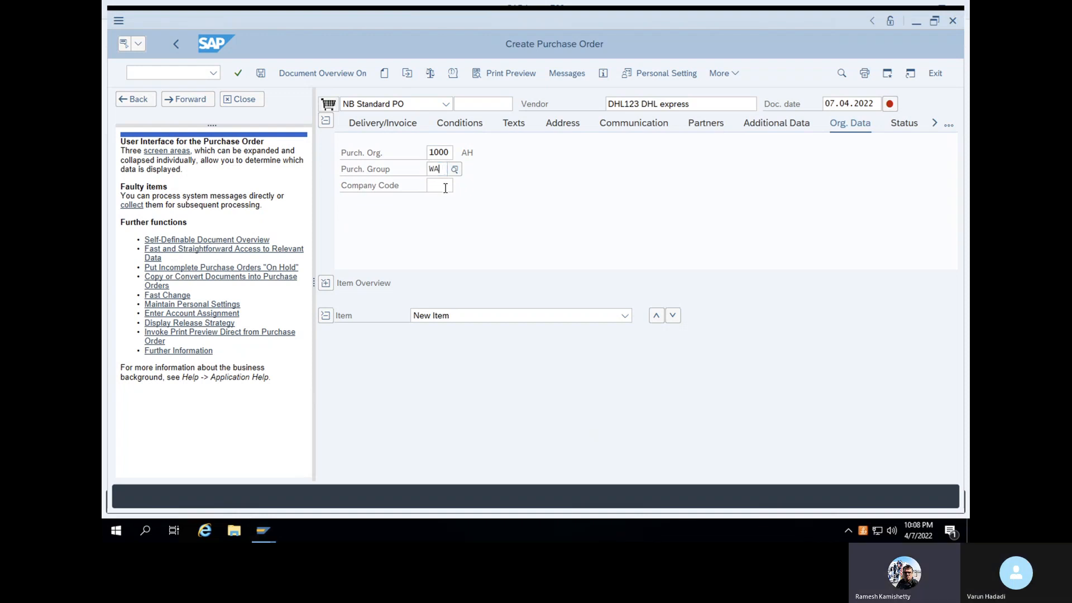
pyautogui.write('L')
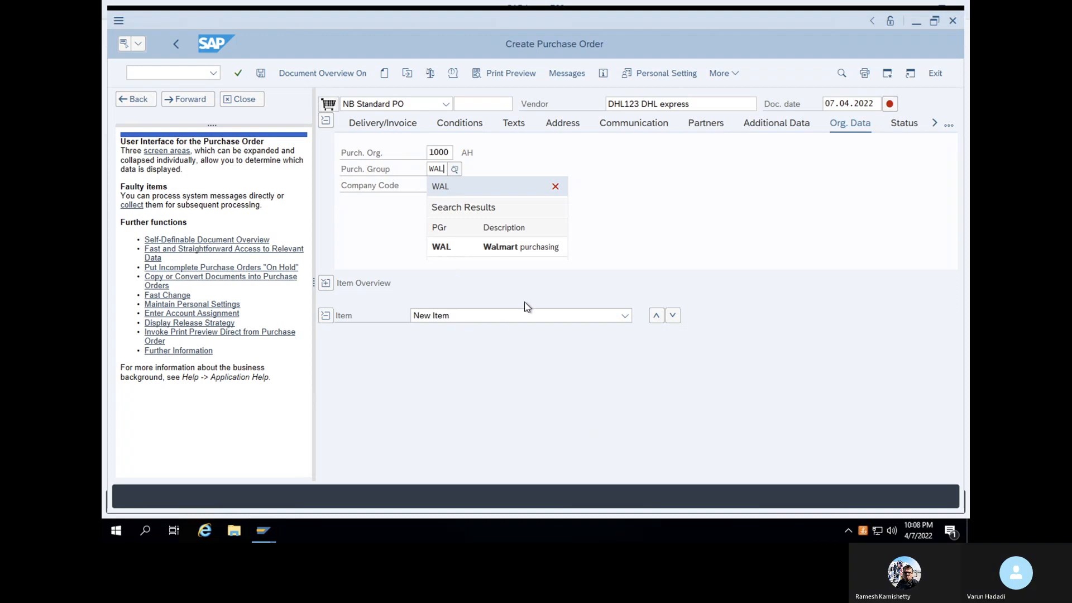
pyautogui.click(446, 246)
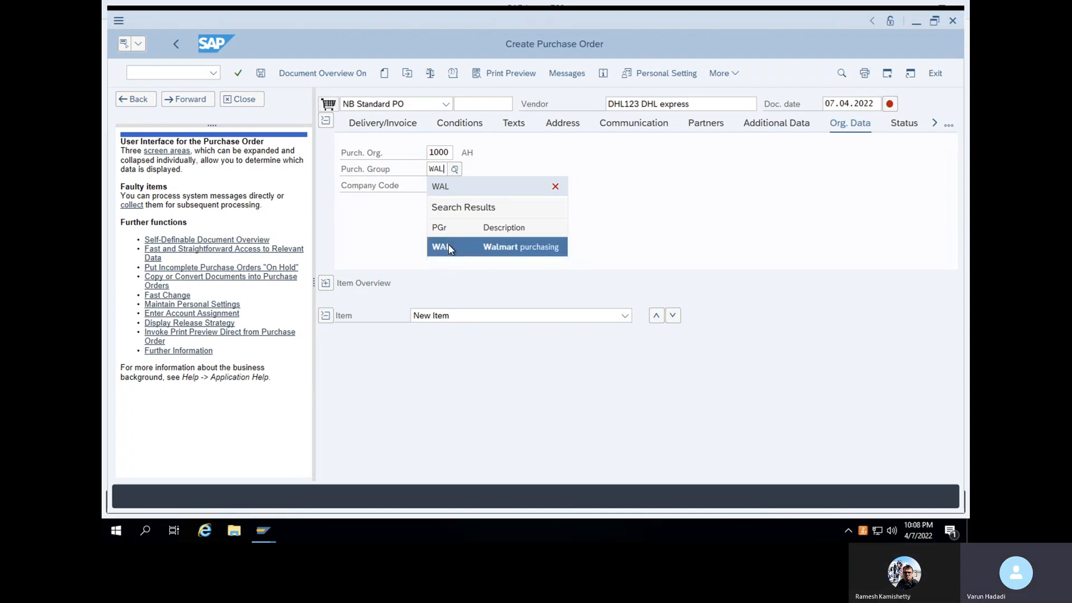
# Set company code 1000, confirm the header, and expand the item overview
pyautogui.click(437, 187)
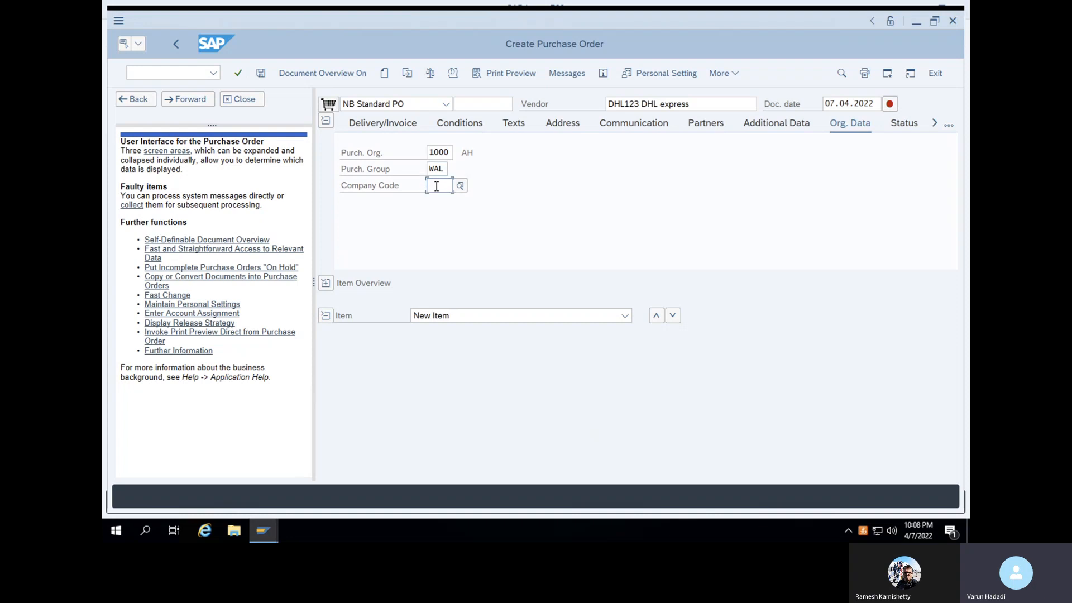
pyautogui.write('1000')
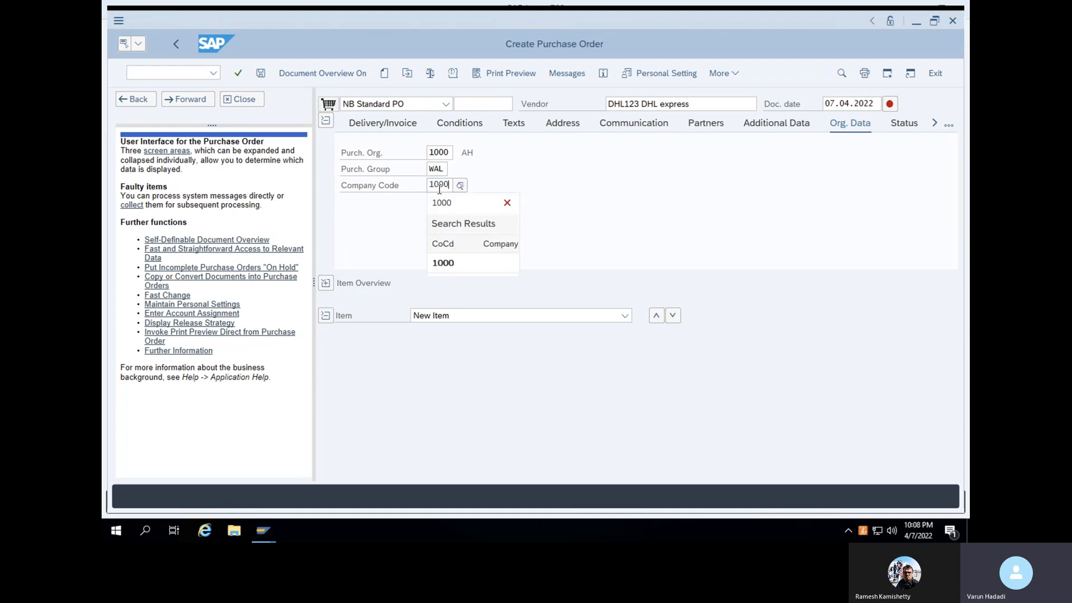
pyautogui.click(452, 263)
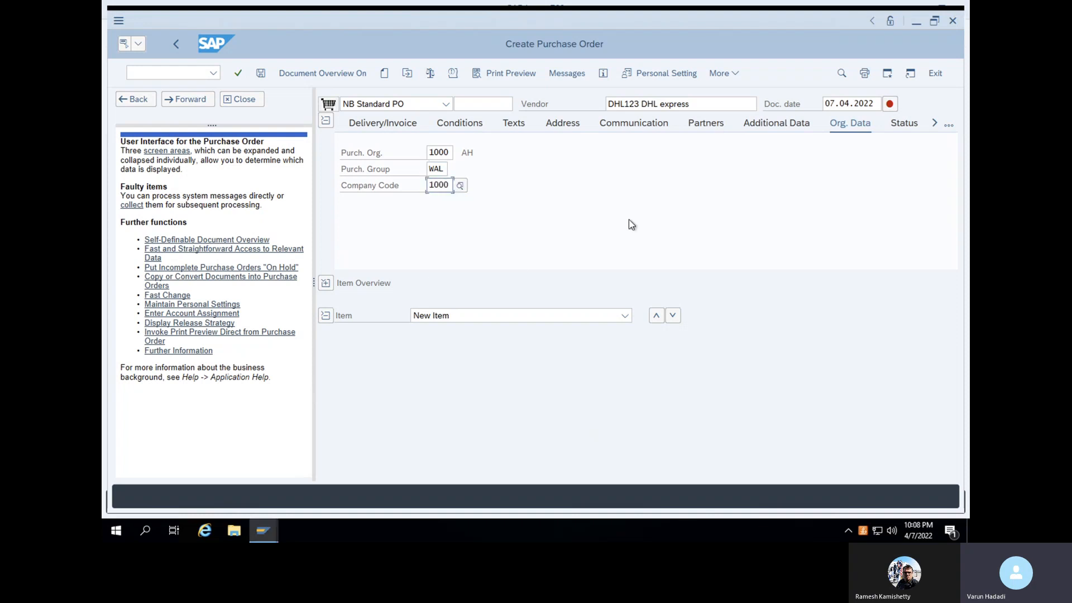
pyautogui.press('Return')
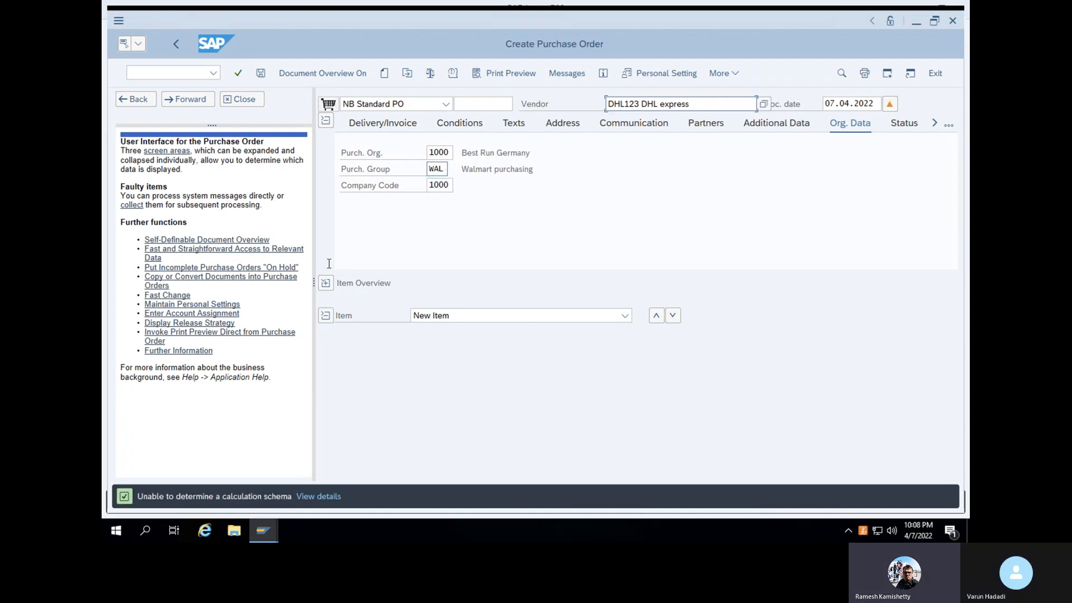
pyautogui.click(325, 283)
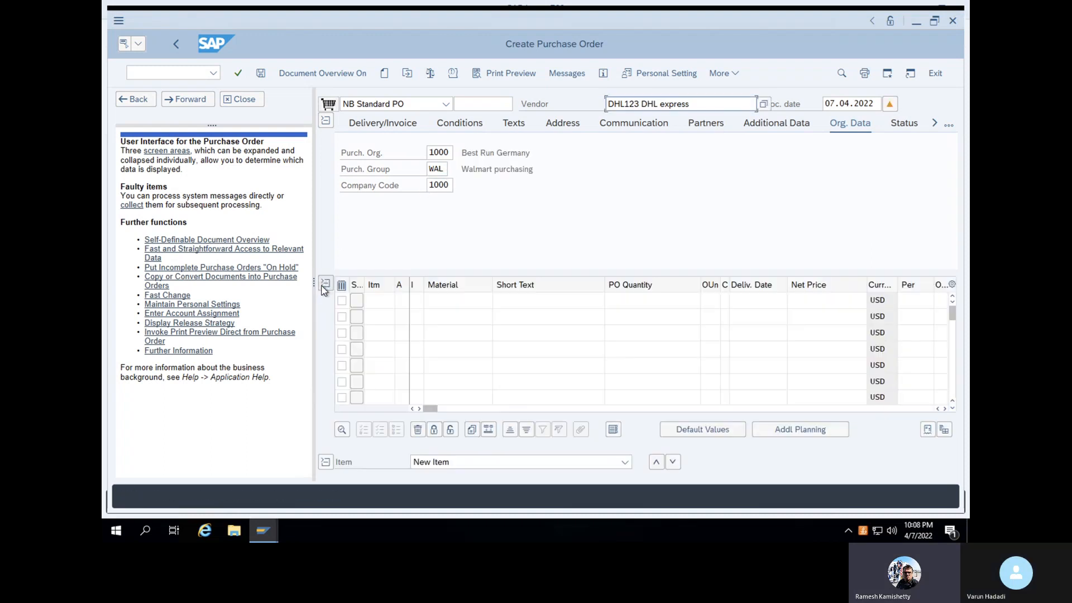
# Enter material 900000315 as item 10 and assign it plant 1000
pyautogui.click(433, 300)
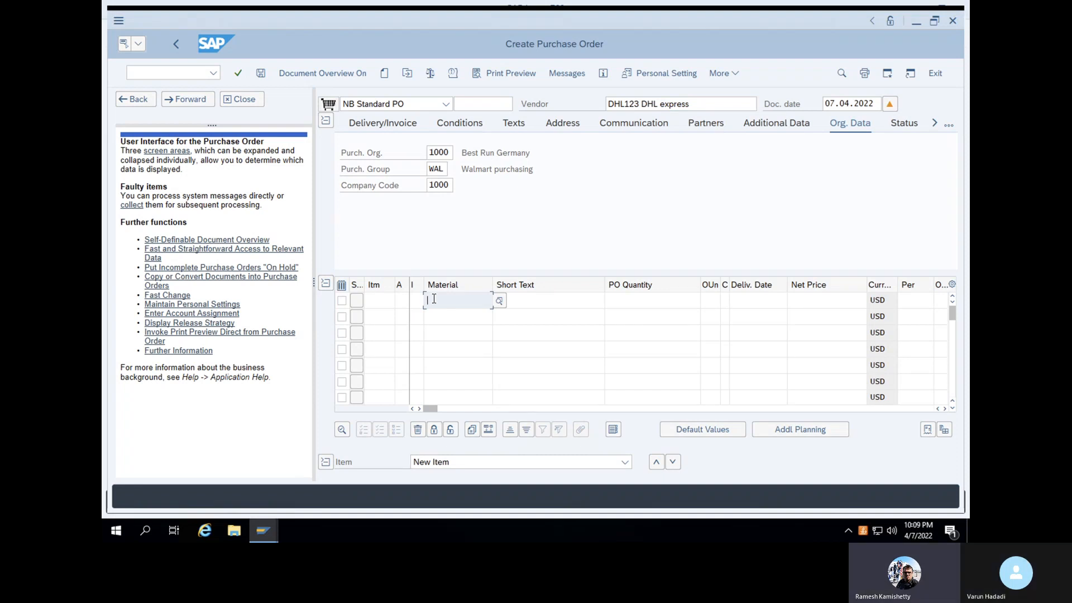
pyautogui.click(434, 299)
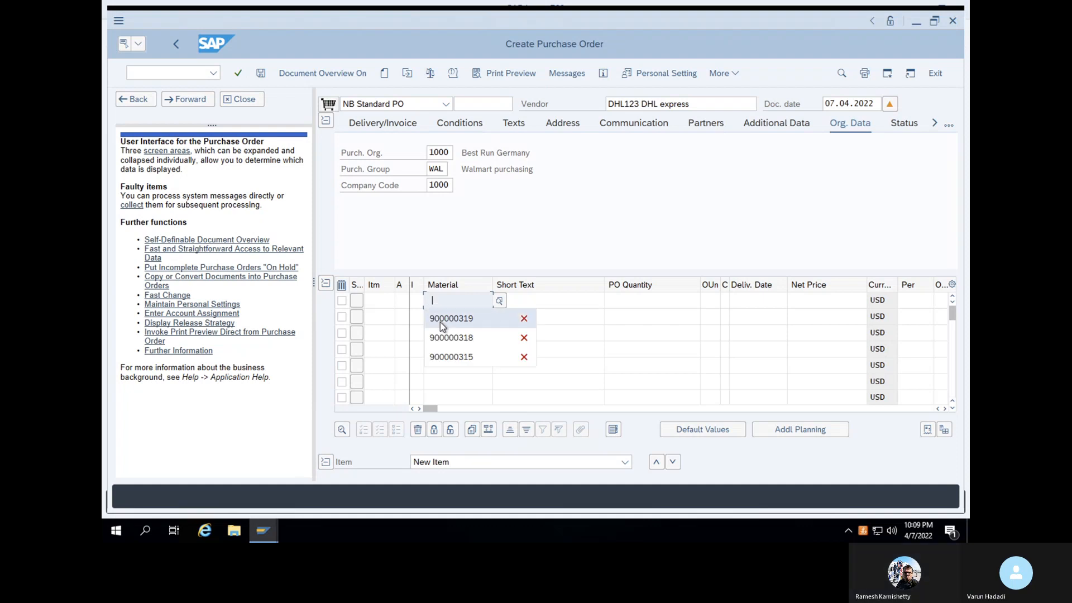
pyautogui.click(445, 358)
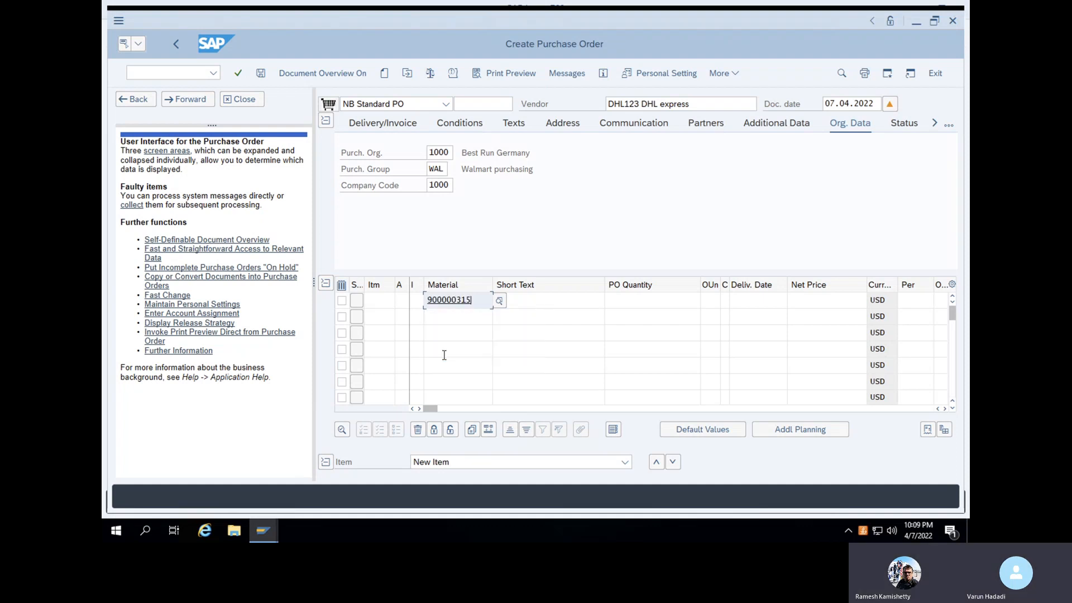
pyautogui.press('Return')
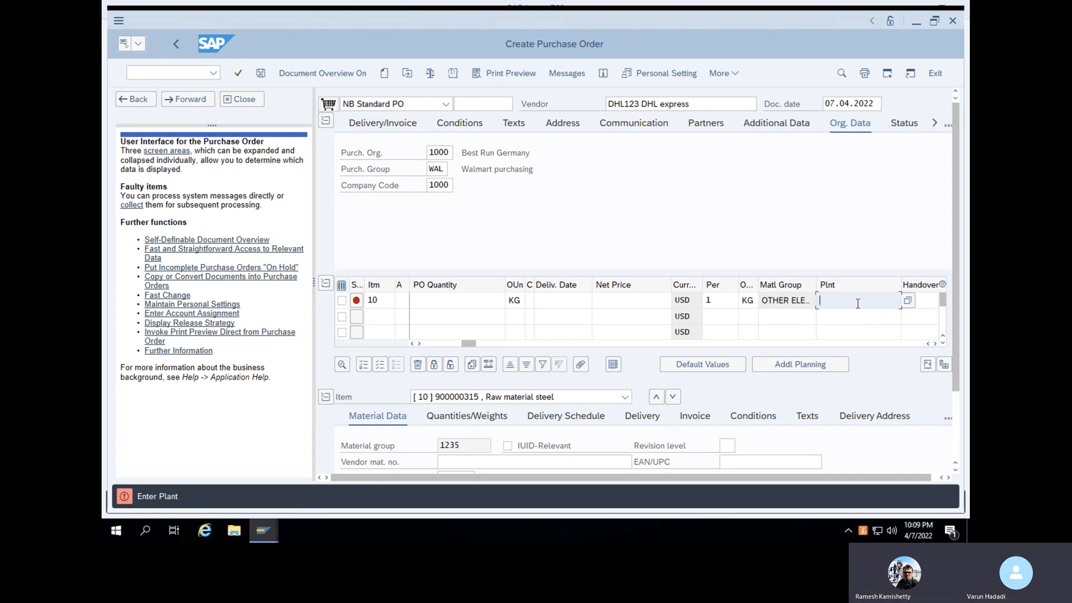
pyautogui.write('1000')
pyautogui.press('Return')
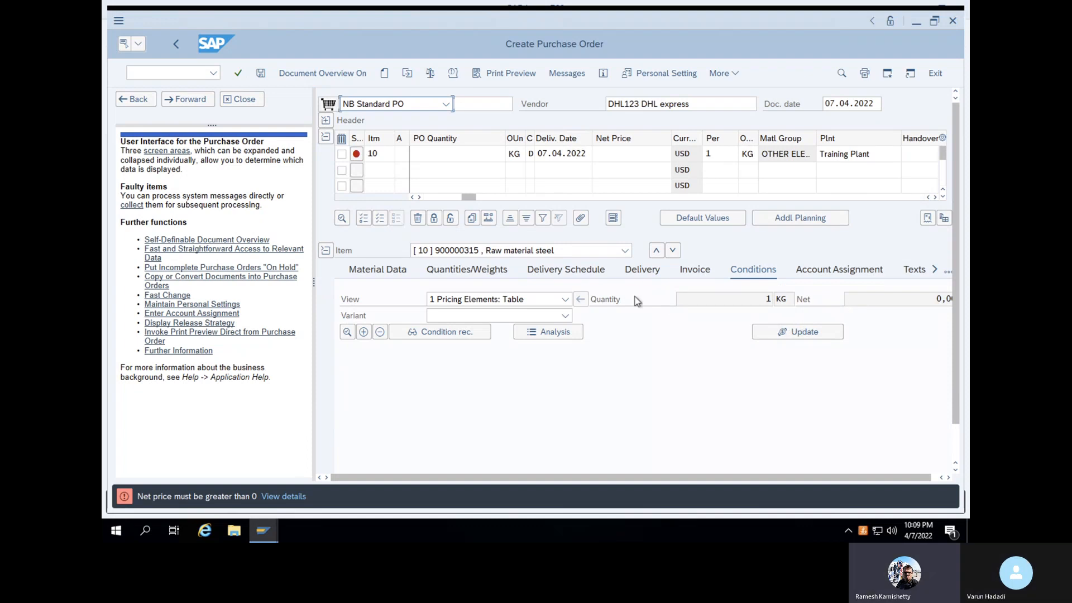
# Give item 10 a net price of 150 and a quantity of 10, then check the order
pyautogui.click(645, 154)
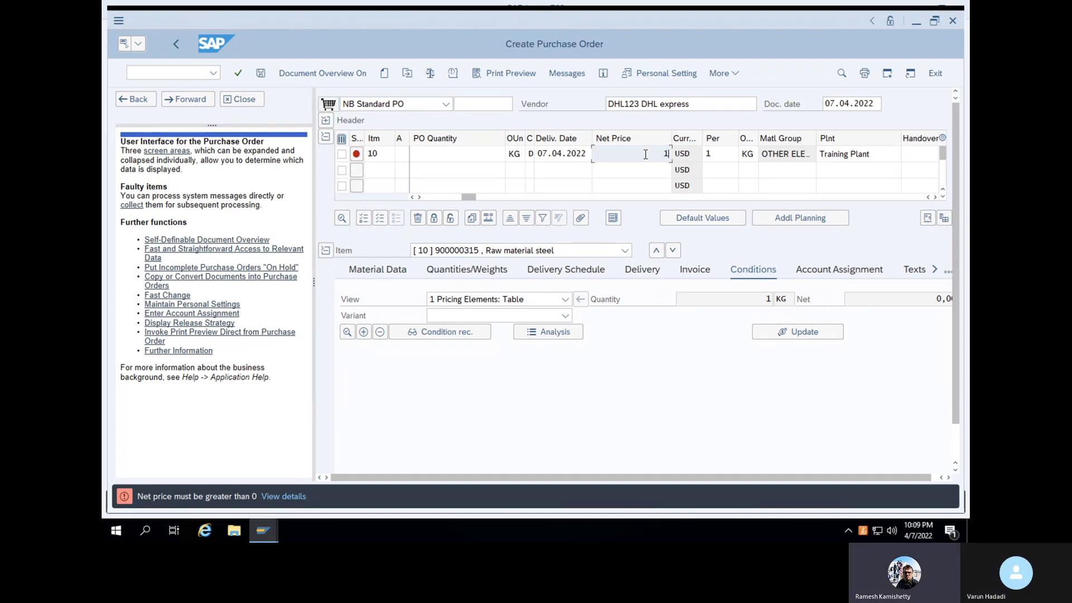
pyautogui.write('150')
pyautogui.press('Return')
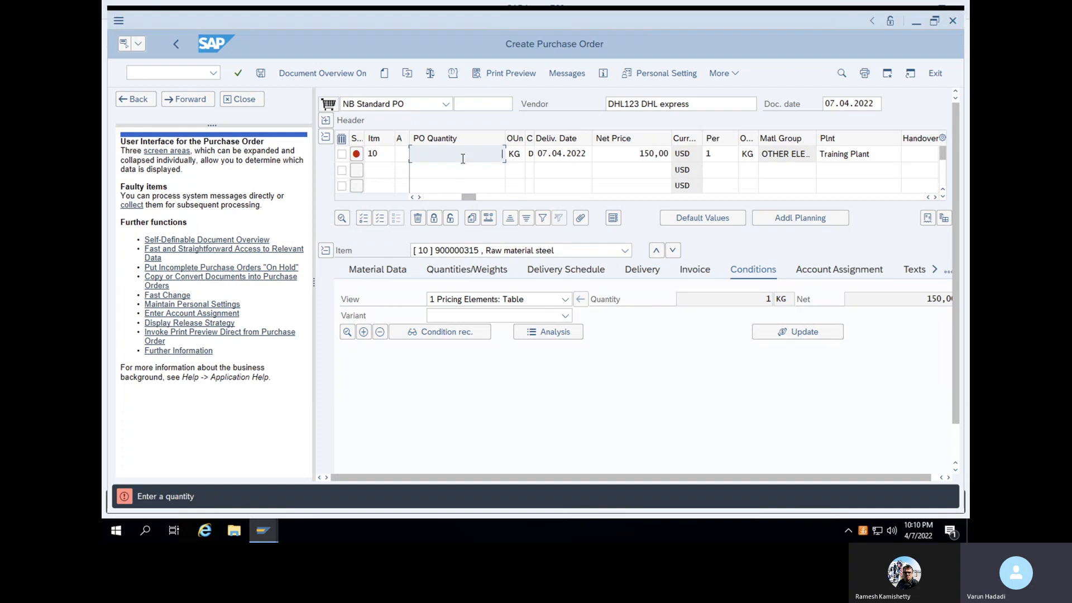
pyautogui.write('0')
pyautogui.press('Return')
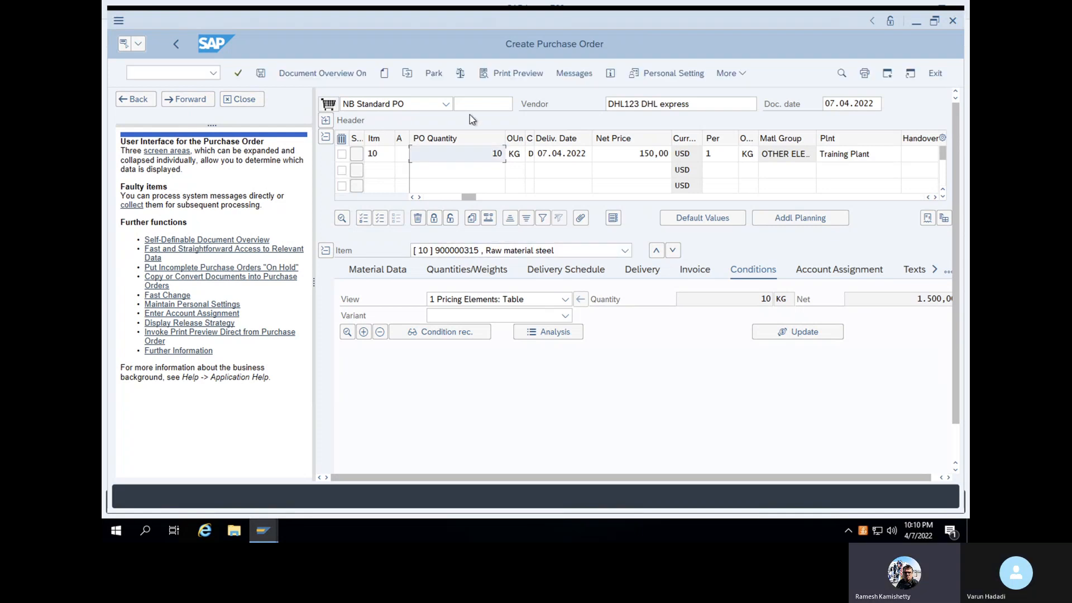
pyautogui.click(462, 73)
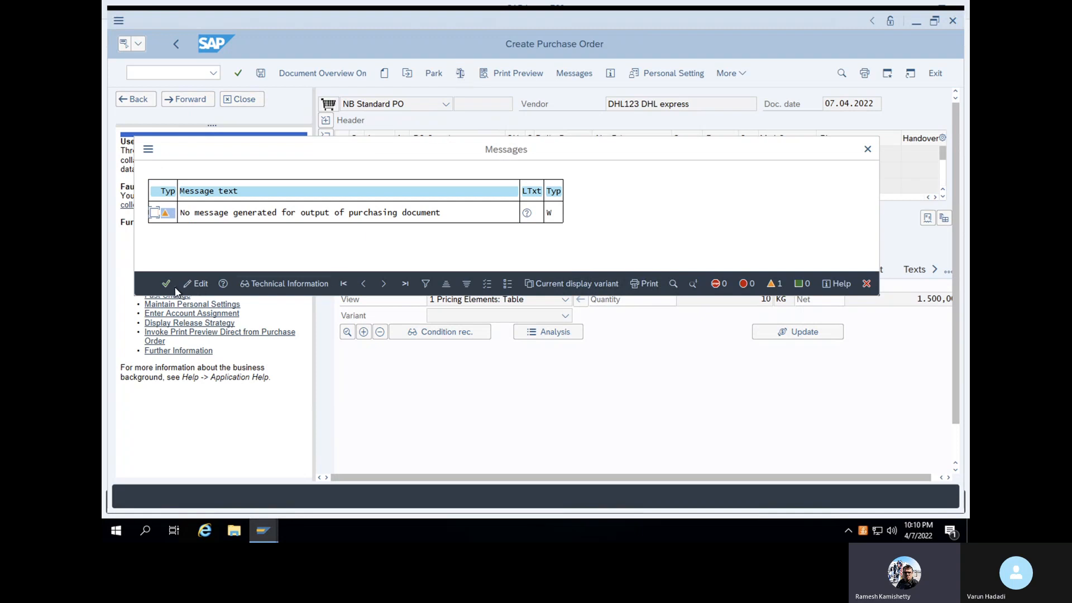
# Dismiss the check messages and save the purchase order, confirming the Save Document prompt
pyautogui.click(165, 284)
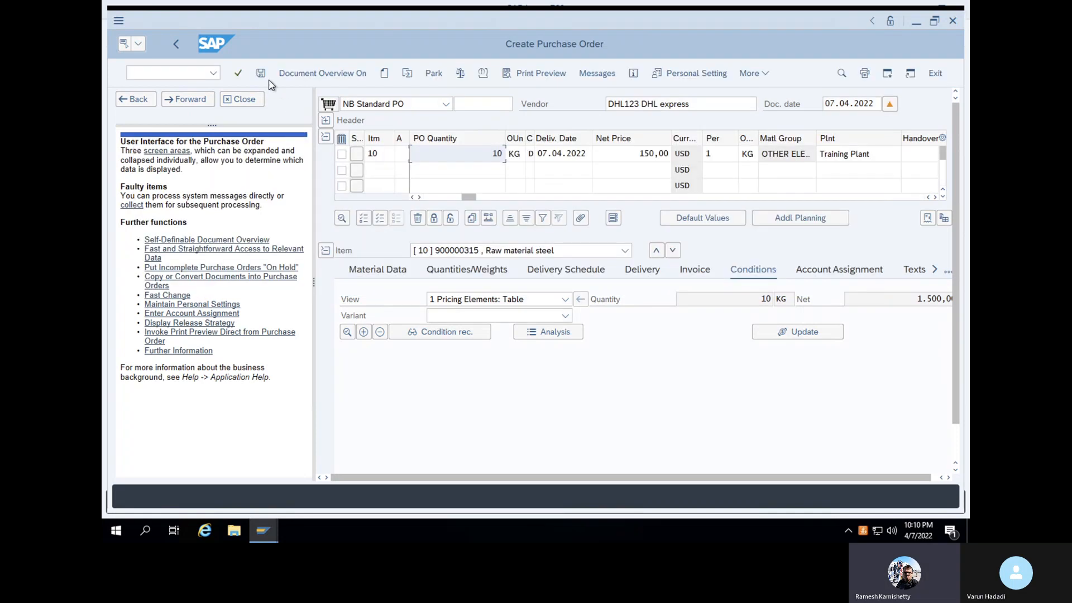
pyautogui.click(261, 74)
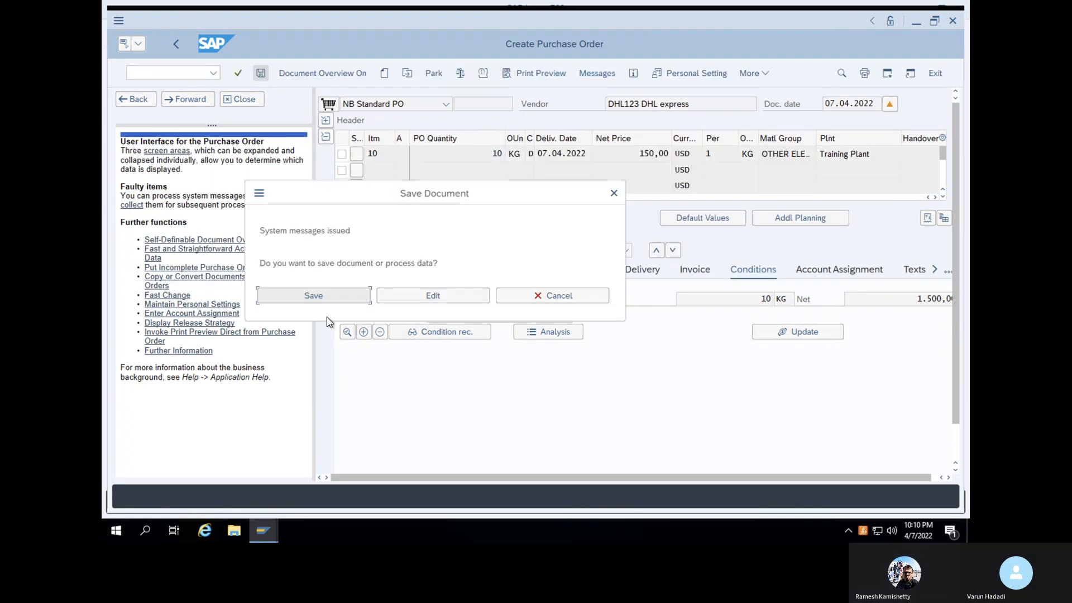
pyautogui.click(314, 296)
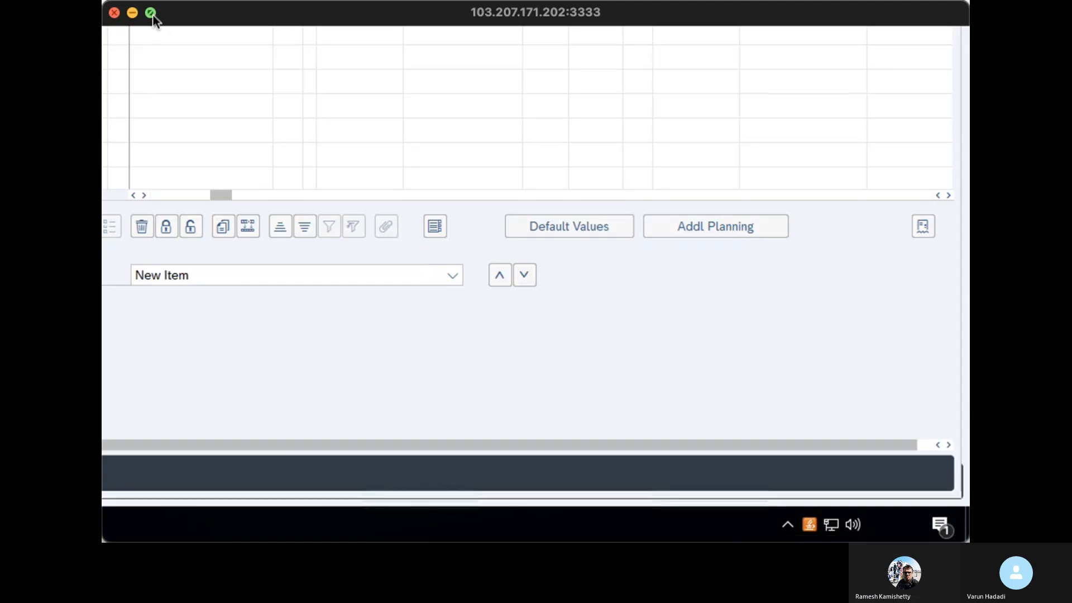
# Leave the purchase order with /n and start transaction ME01 to maintain a source list
pyautogui.click(151, 13)
pyautogui.click(189, 79)
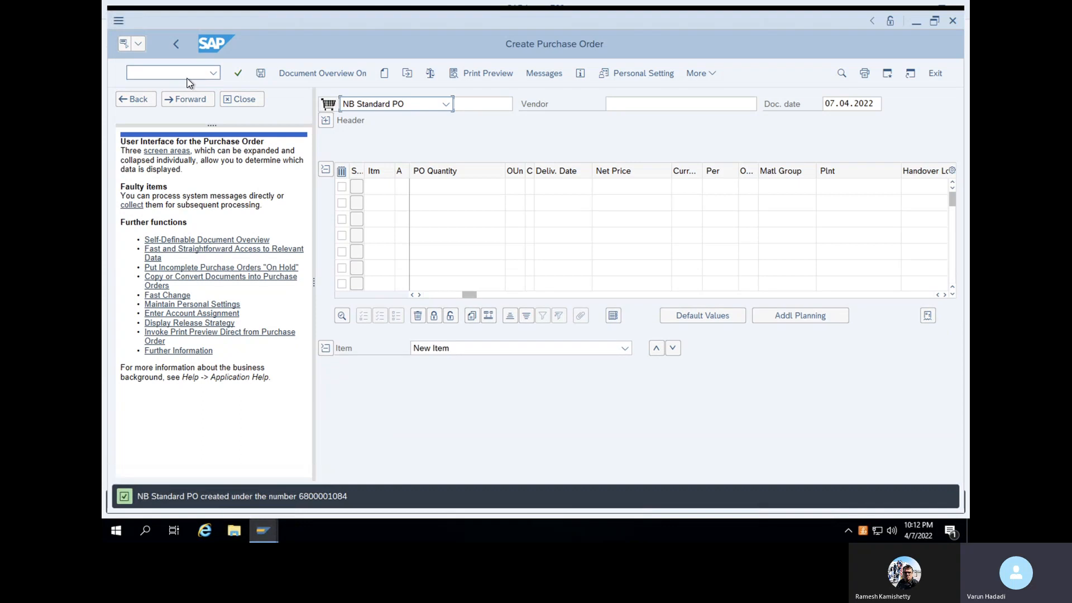
pyautogui.write('/n')
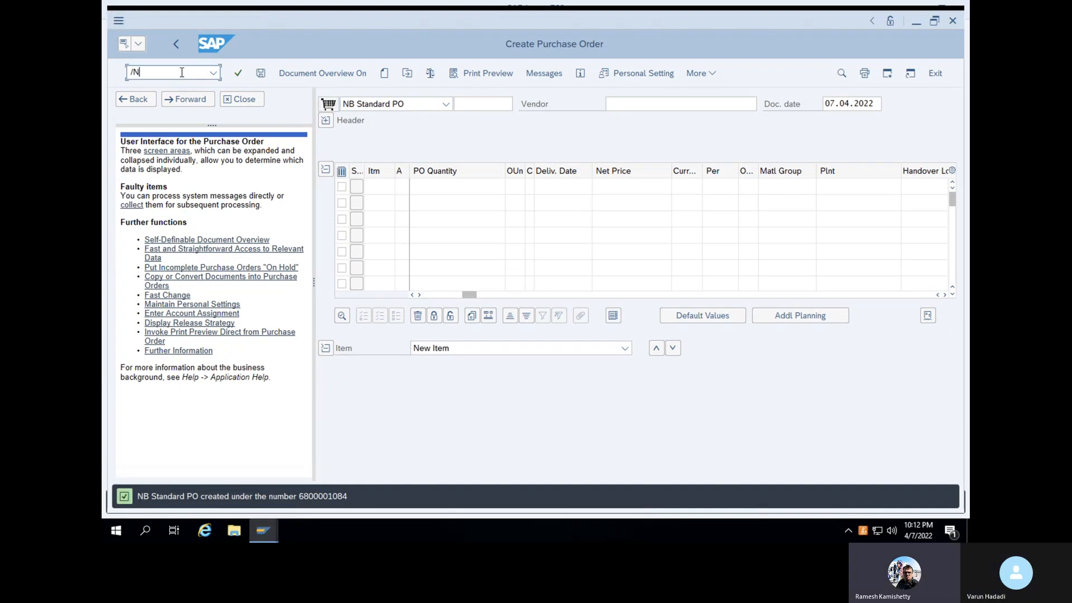
pyautogui.press('Return')
pyautogui.write('ME01')
pyautogui.press('Return')
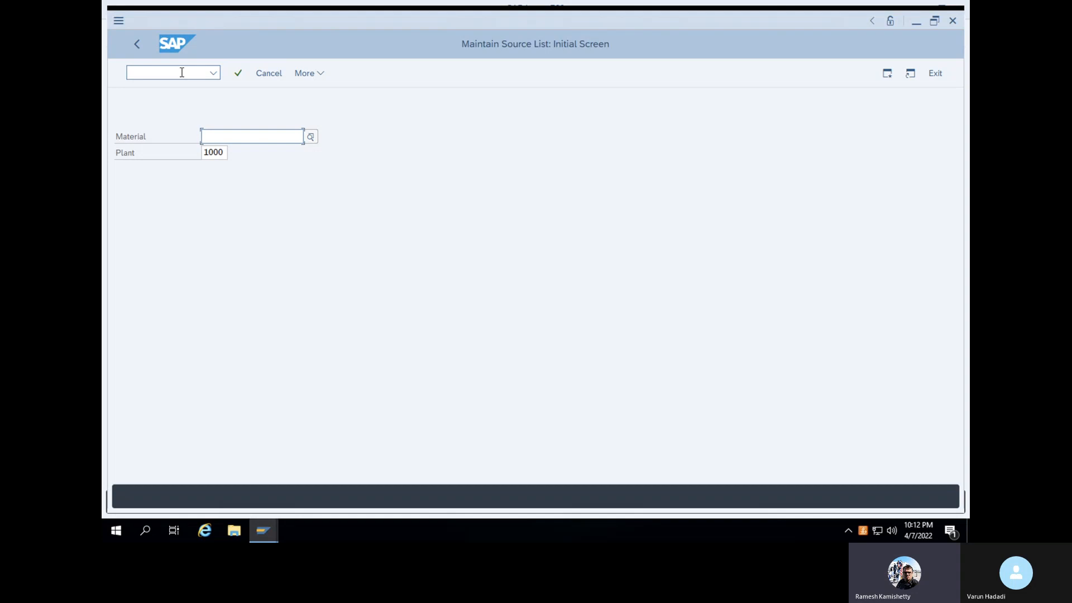
# Select material 900000315 (RAW MATERIAL STEEL) and proceed to its source list records
pyautogui.click(264, 139)
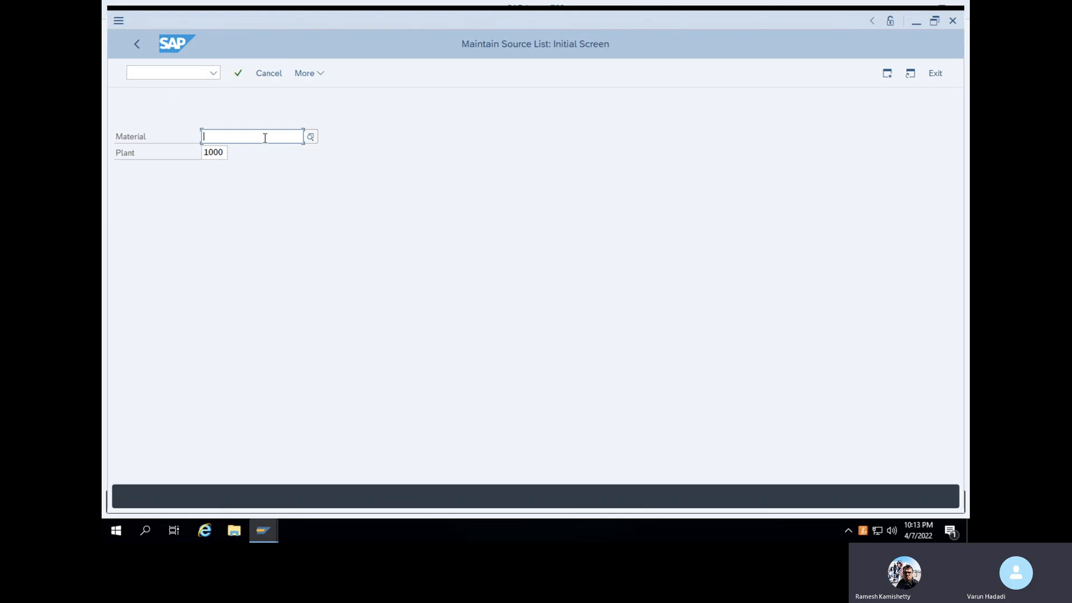
pyautogui.write('90000')
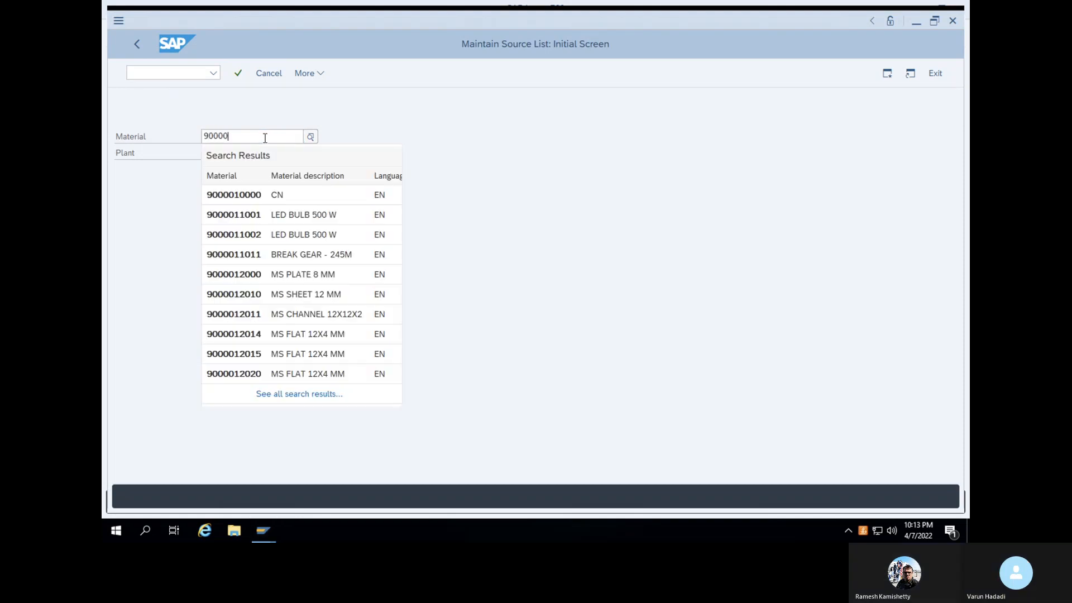
pyautogui.write('0')
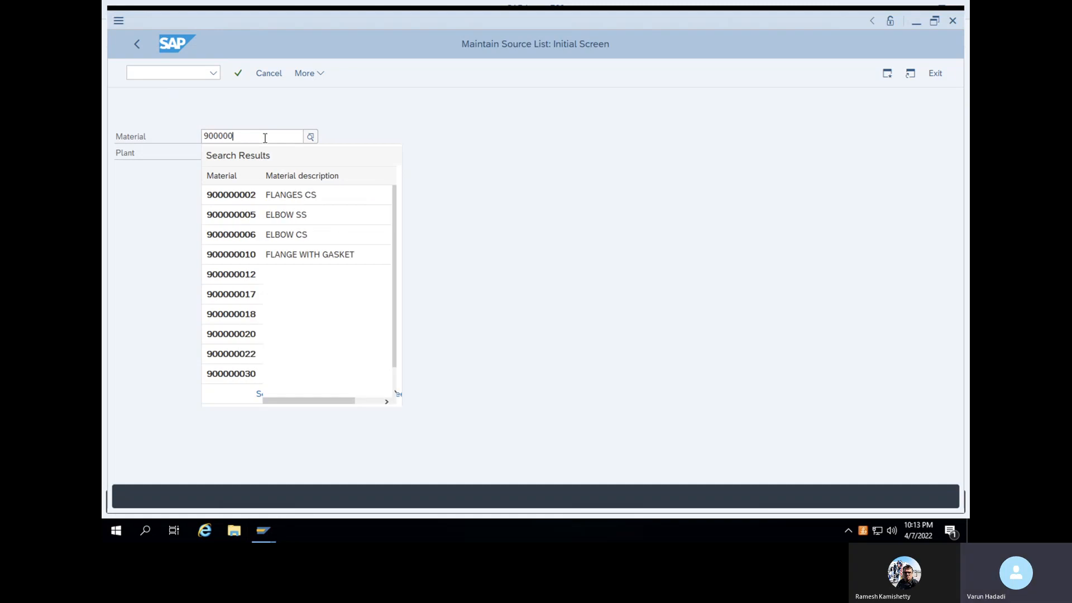
pyautogui.write('315')
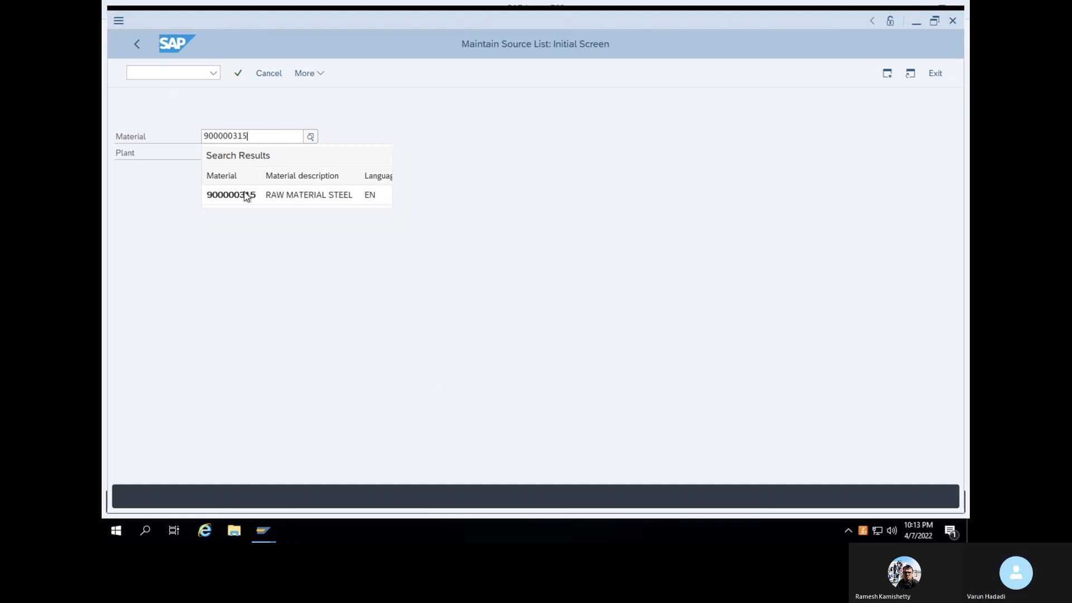
pyautogui.click(243, 193)
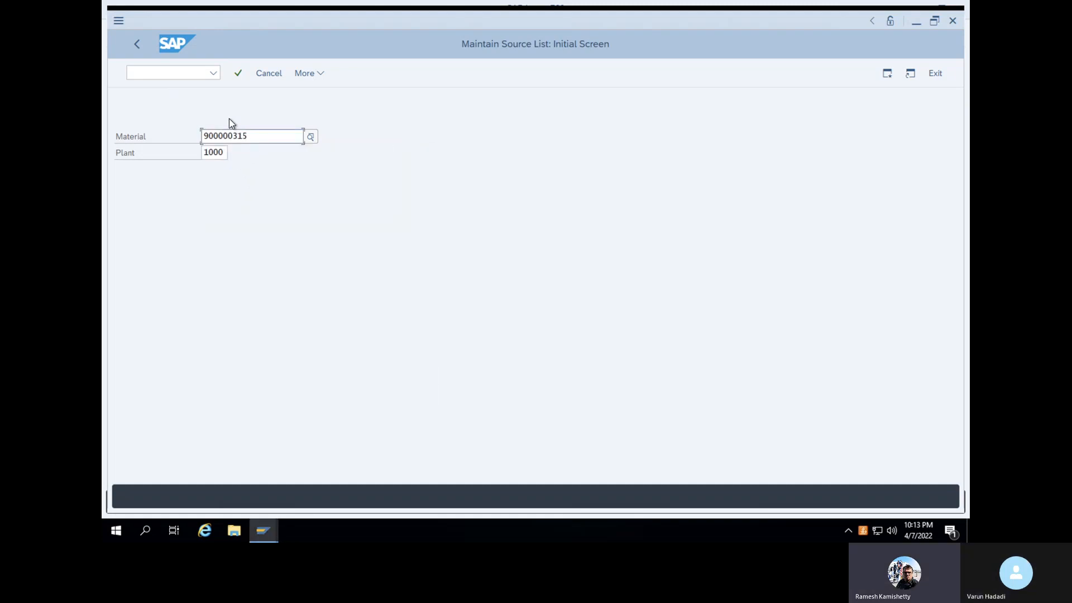
pyautogui.click(238, 73)
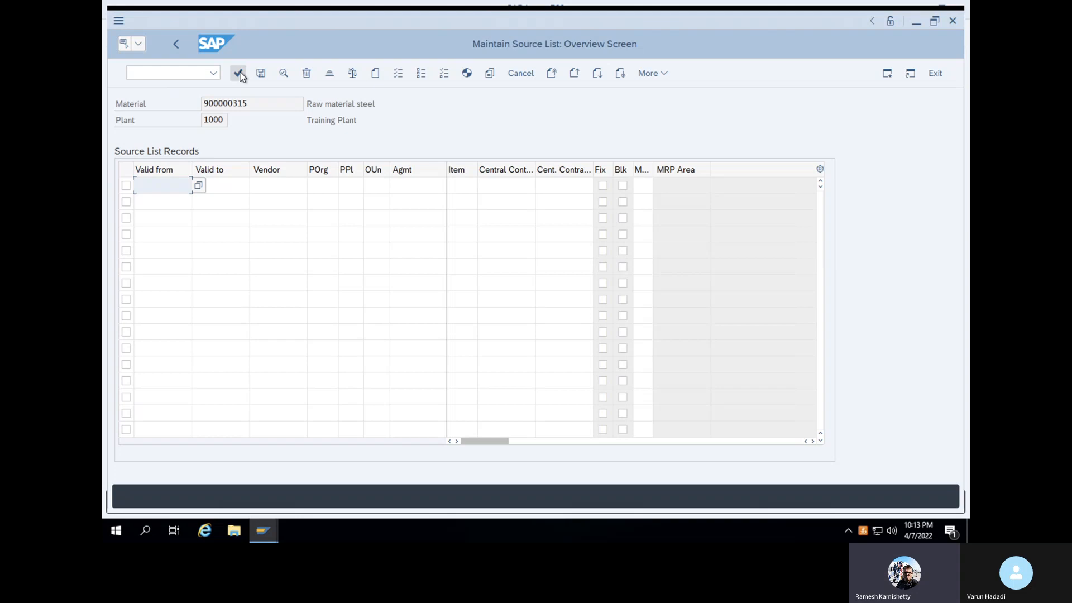
# Set the first record's validity from 07.04.2022 to 28.04.2022
pyautogui.click(199, 186)
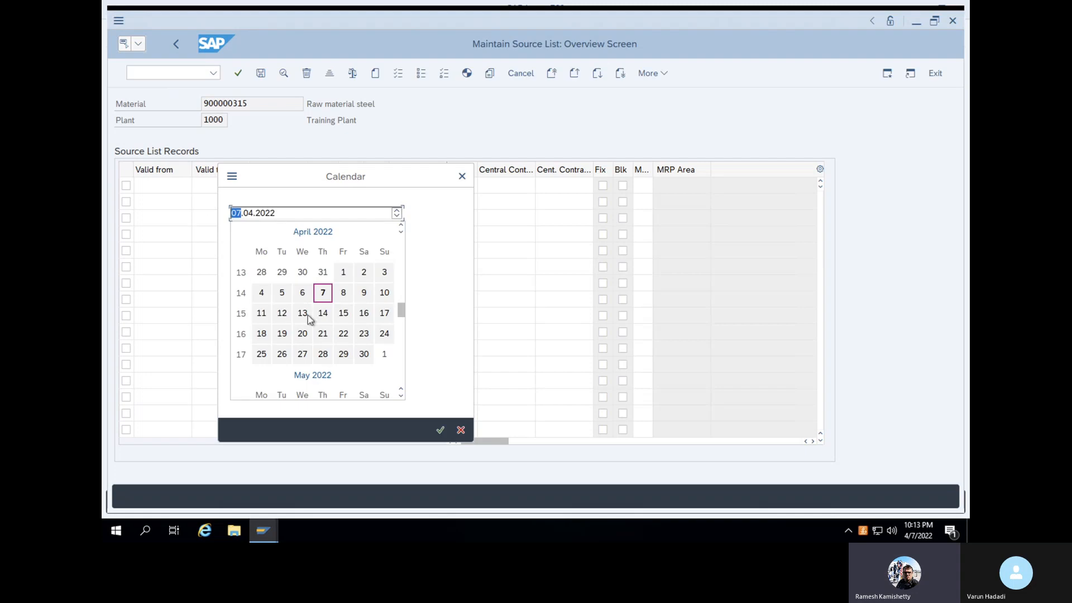
pyautogui.click(323, 293)
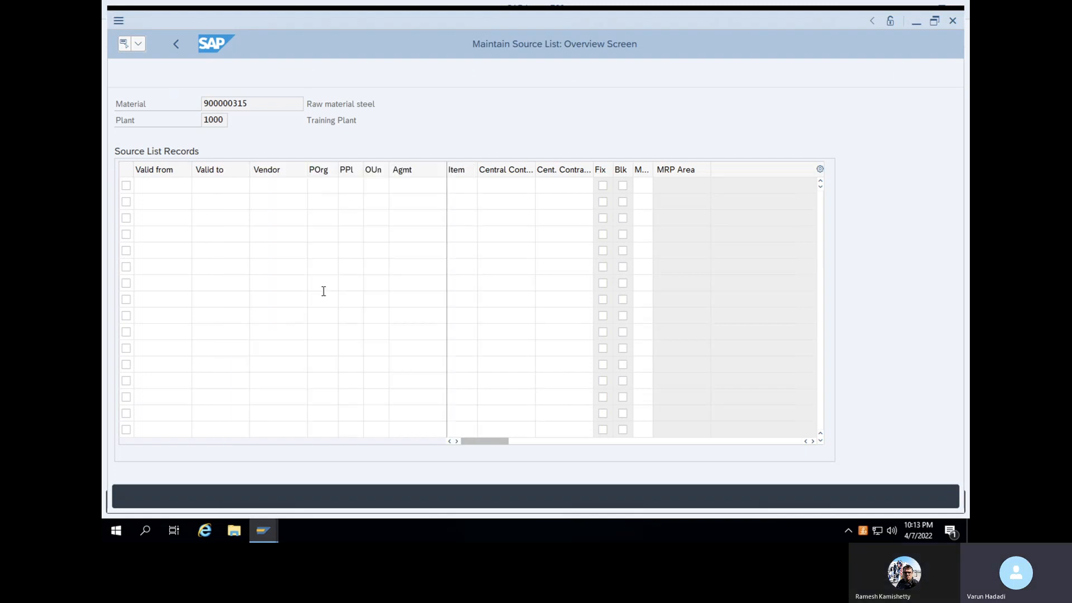
pyautogui.click(235, 185)
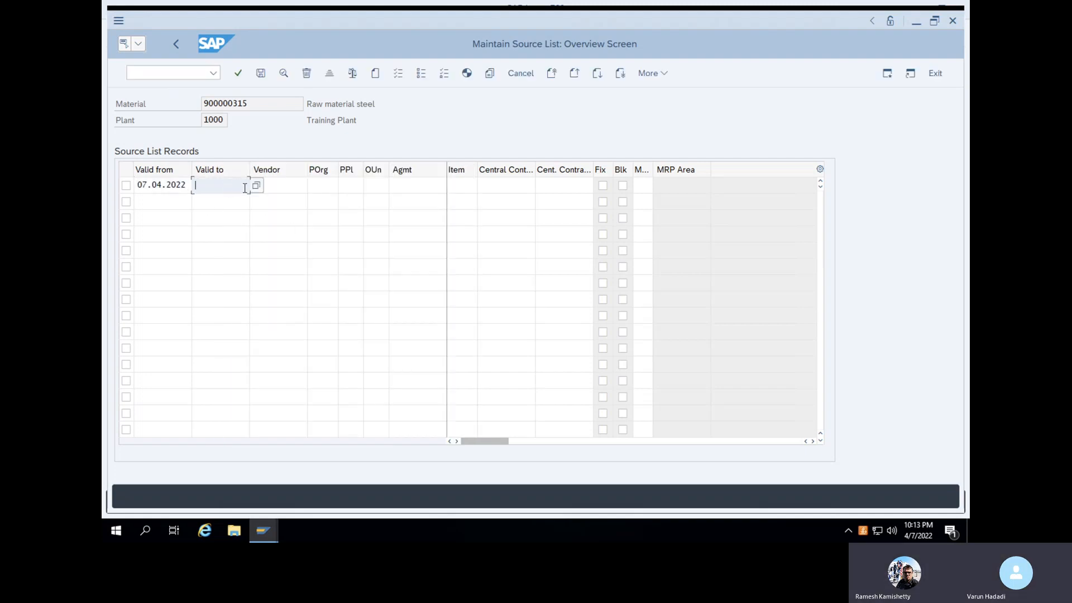
pyautogui.click(256, 187)
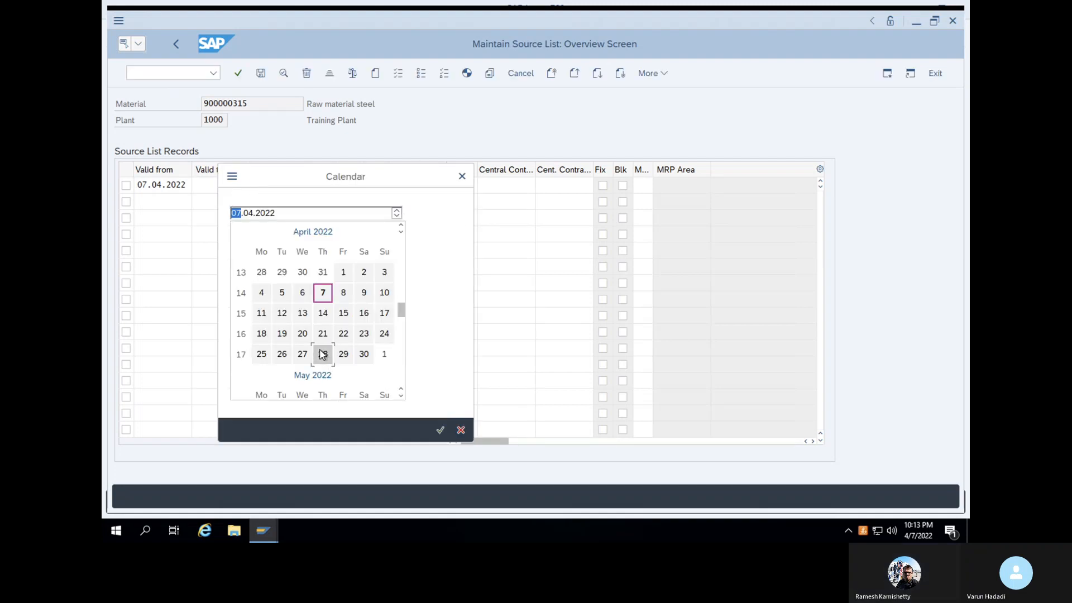
pyautogui.click(323, 354)
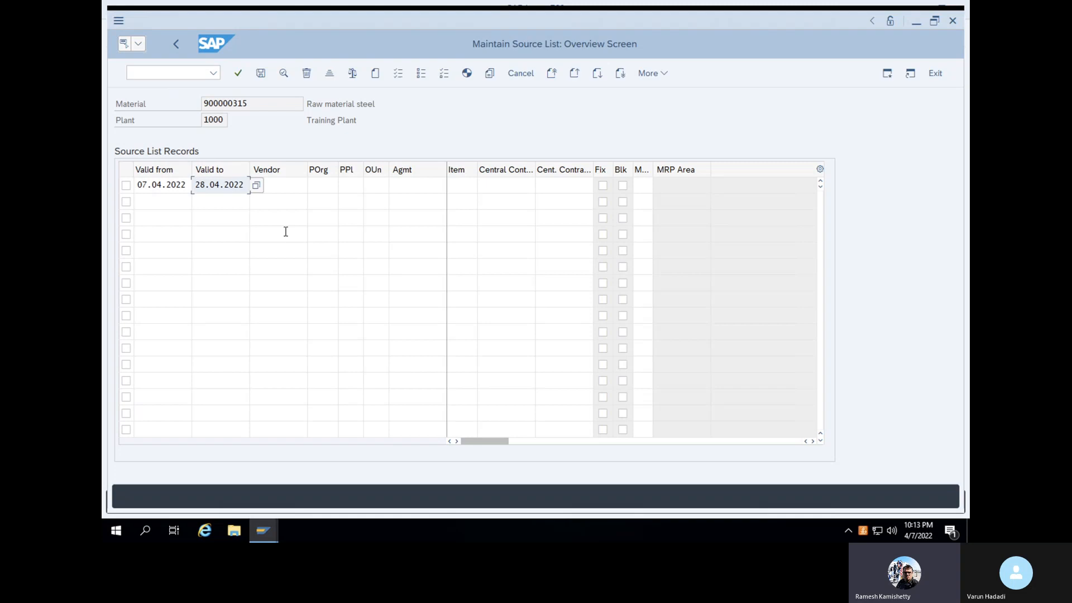
# Assign vendor DHL123 DHL EXPRESS to the first source list record
pyautogui.click(281, 188)
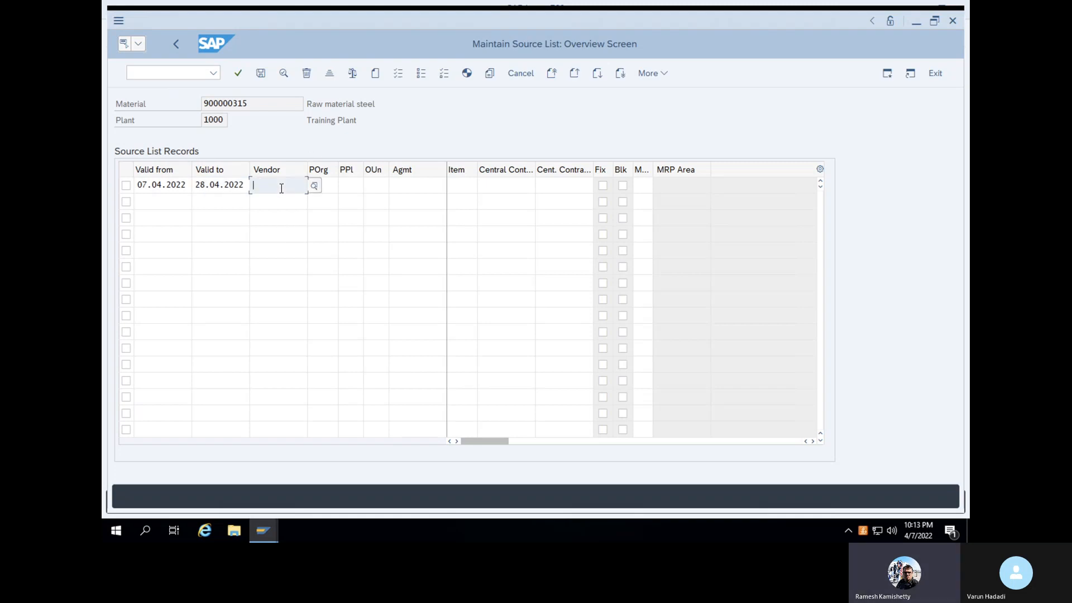
pyautogui.write('DHG')
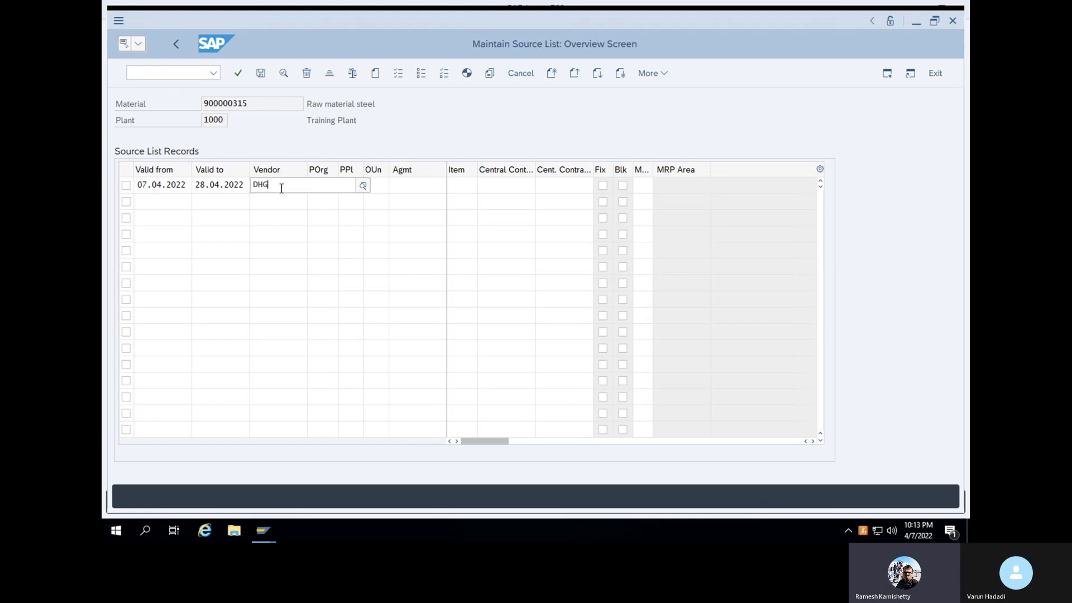
pyautogui.press('BackSpace')
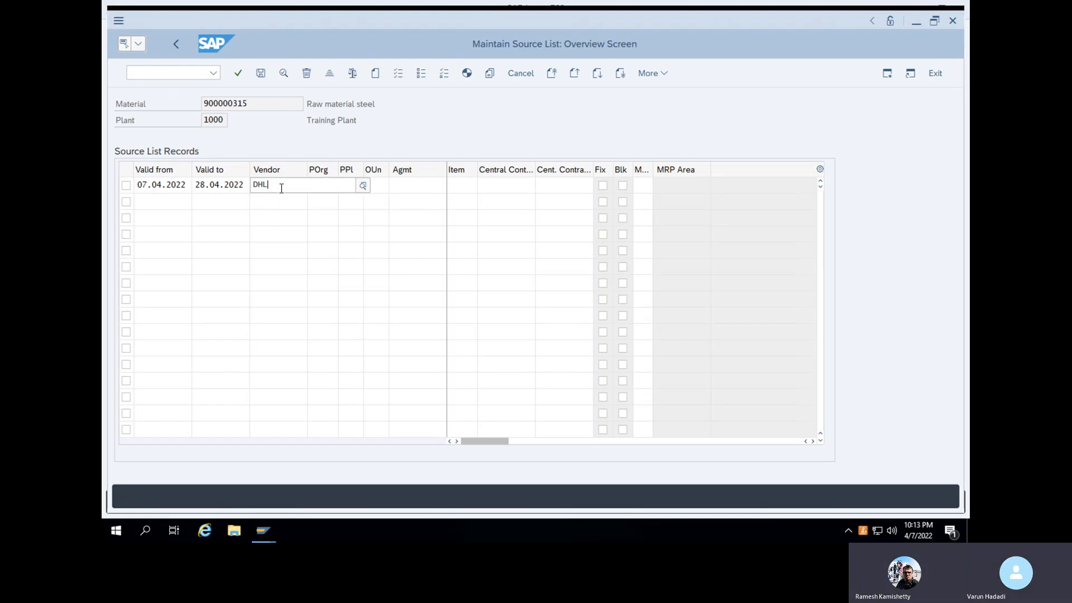
pyautogui.write('L12')
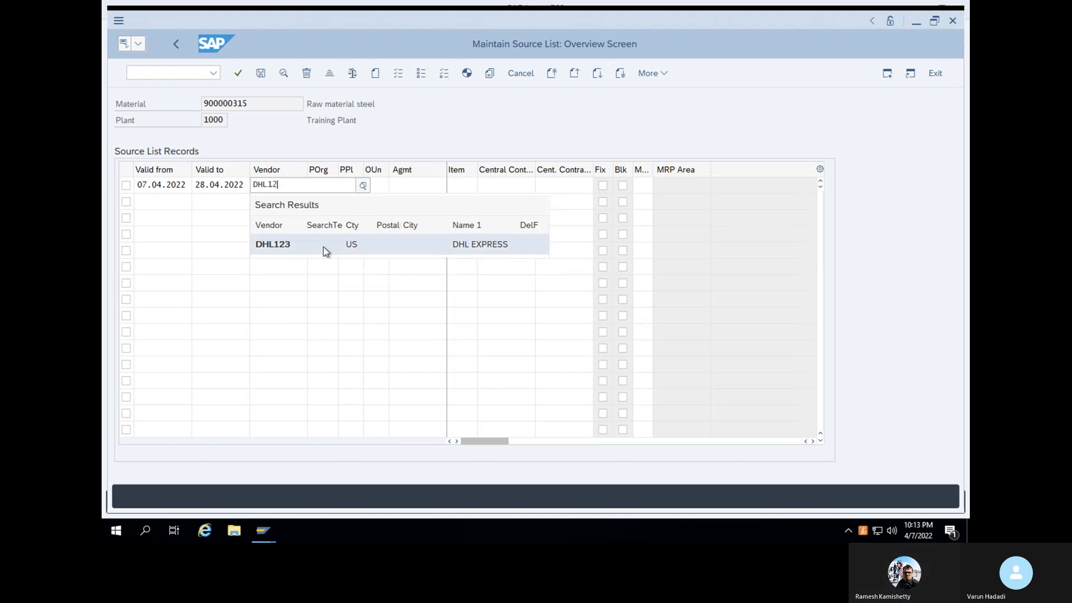
pyautogui.click(323, 247)
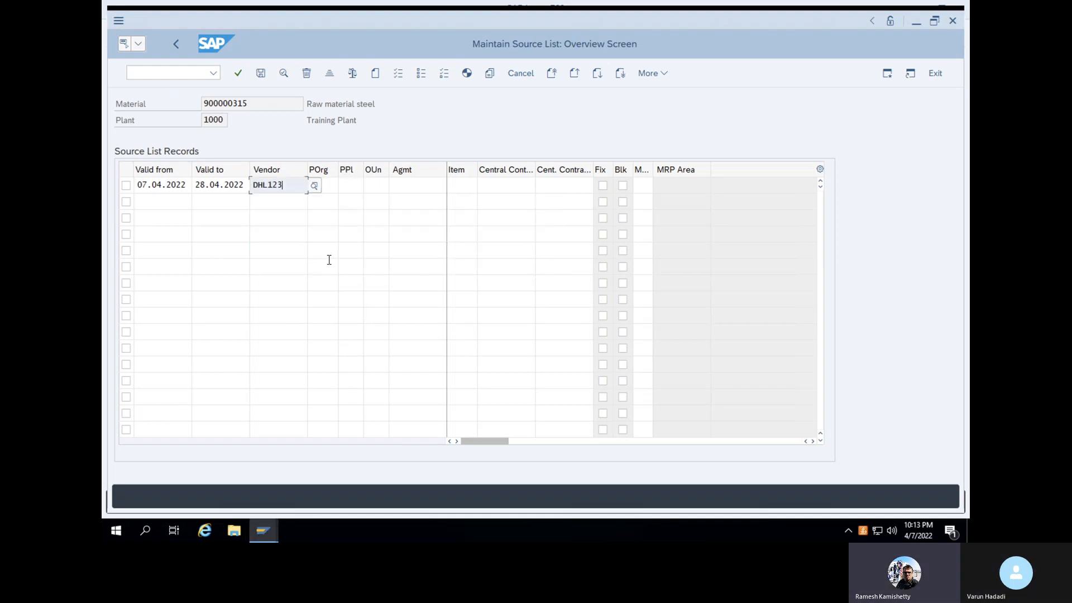
pyautogui.click(390, 120)
# Set purchasing organization 1000 for the DHL123 record and tick its Blk flag
pyautogui.click(326, 186)
pyautogui.write('1')
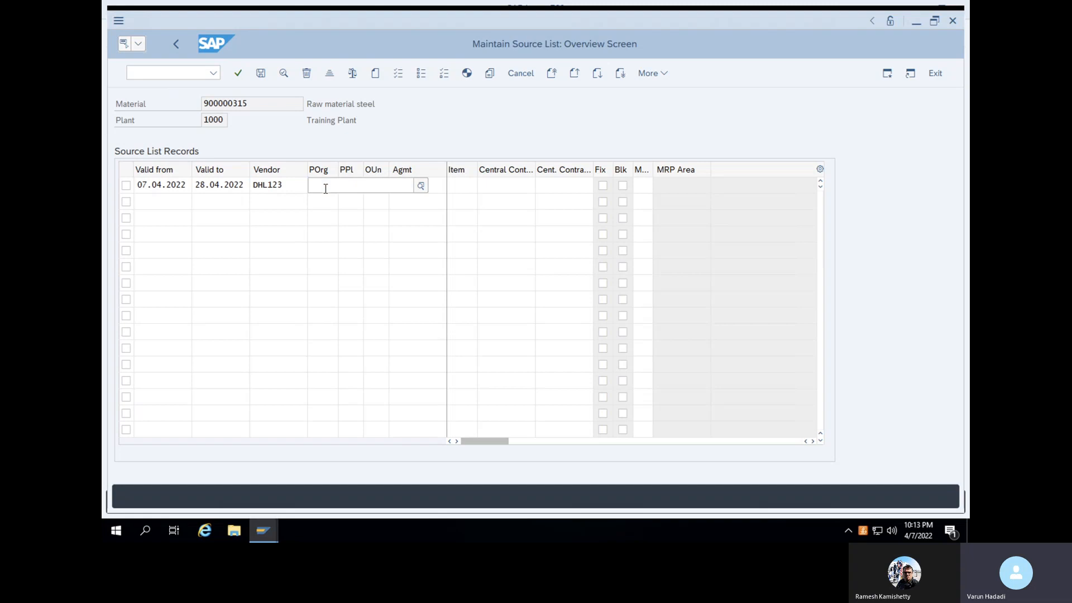
pyautogui.write('000')
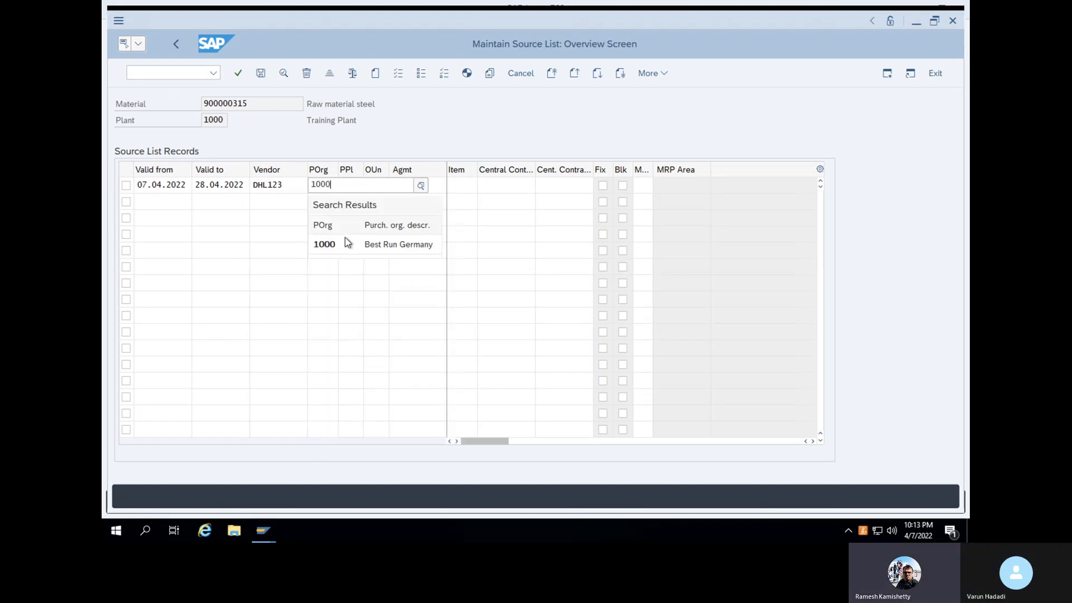
pyautogui.click(345, 243)
pyautogui.click(404, 122)
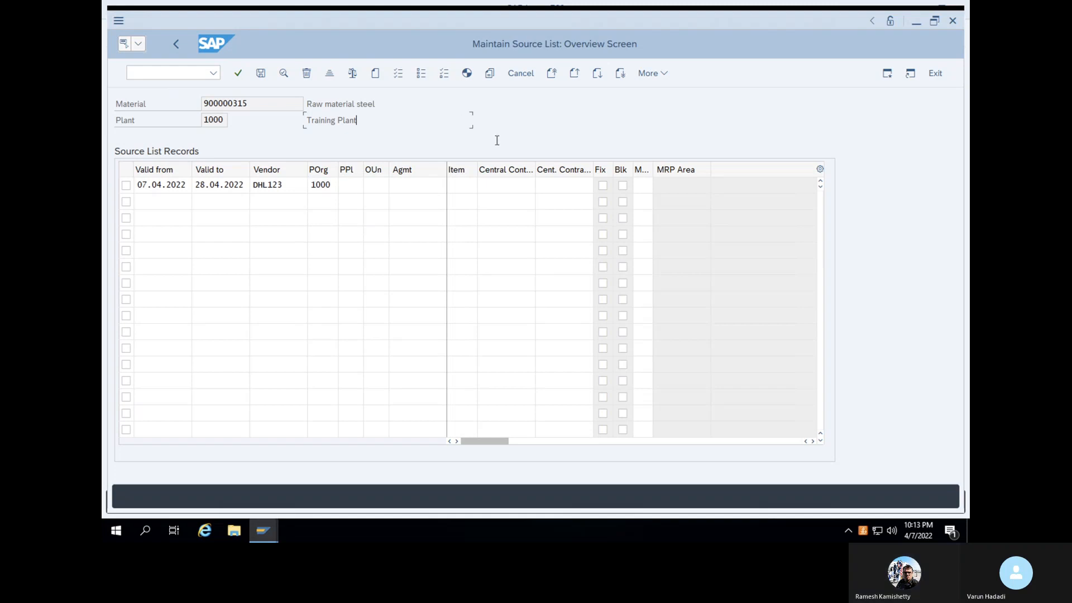
pyautogui.click(622, 186)
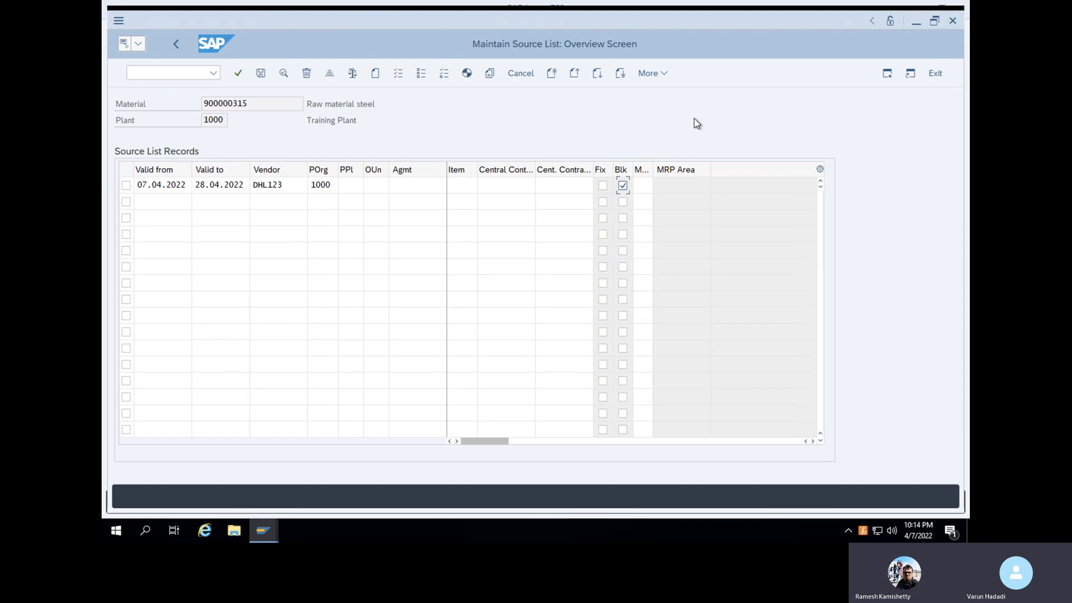
# Save the source list and switch to transaction MM02 for material 900000315
pyautogui.click(261, 74)
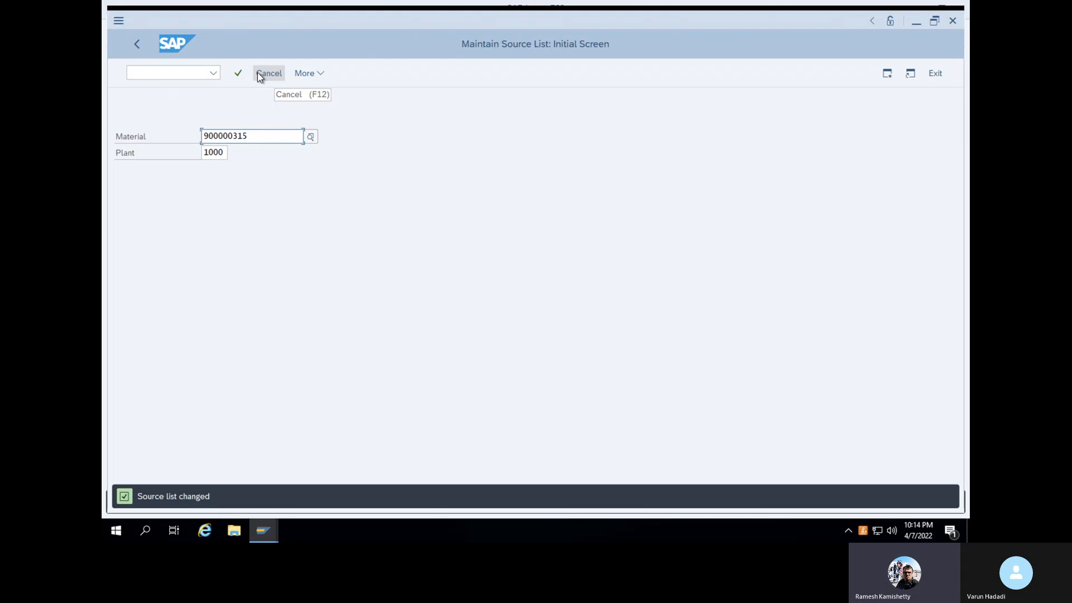
pyautogui.doubleClick(203, 136)
pyautogui.click(177, 71)
pyautogui.write('/n')
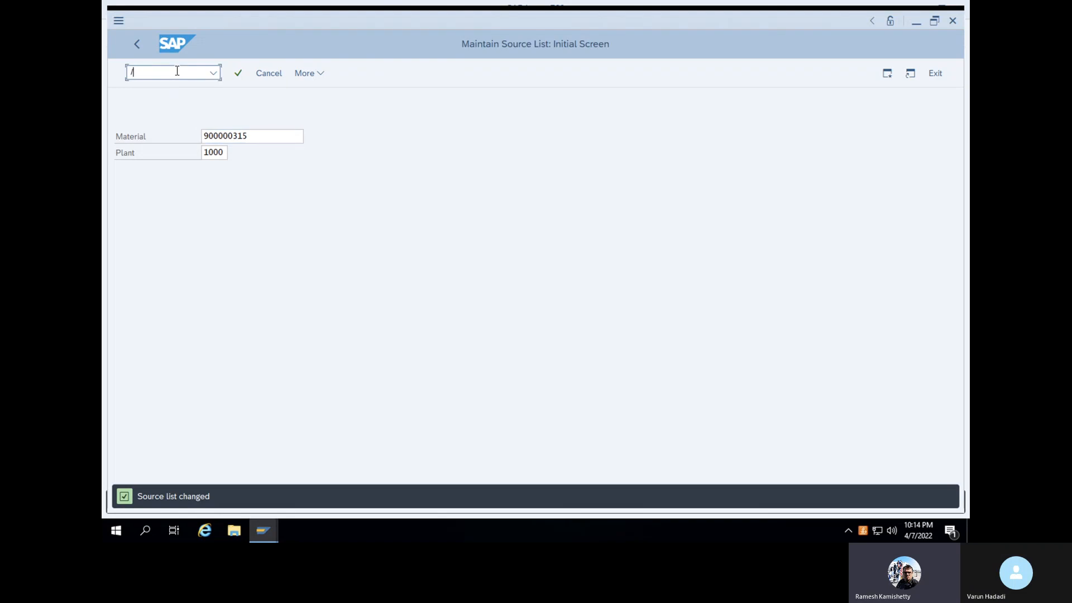
pyautogui.press('Return')
pyautogui.write('MM02')
pyautogui.press('Return')
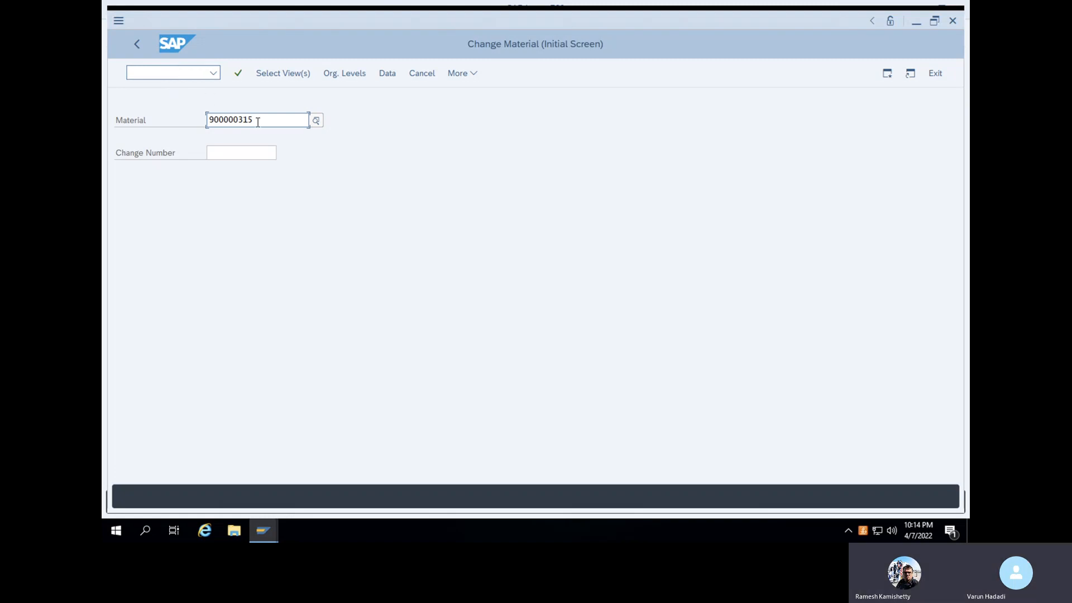
# In the Purchasing view for plant 1000, set the Source list indicator and save the material
pyautogui.click(258, 155)
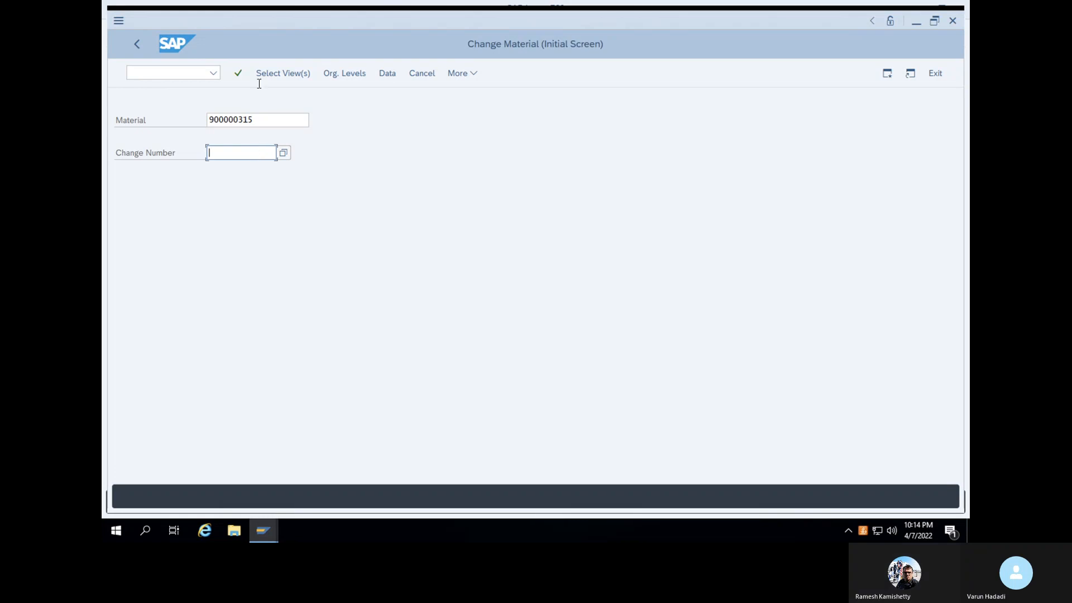
pyautogui.click(238, 74)
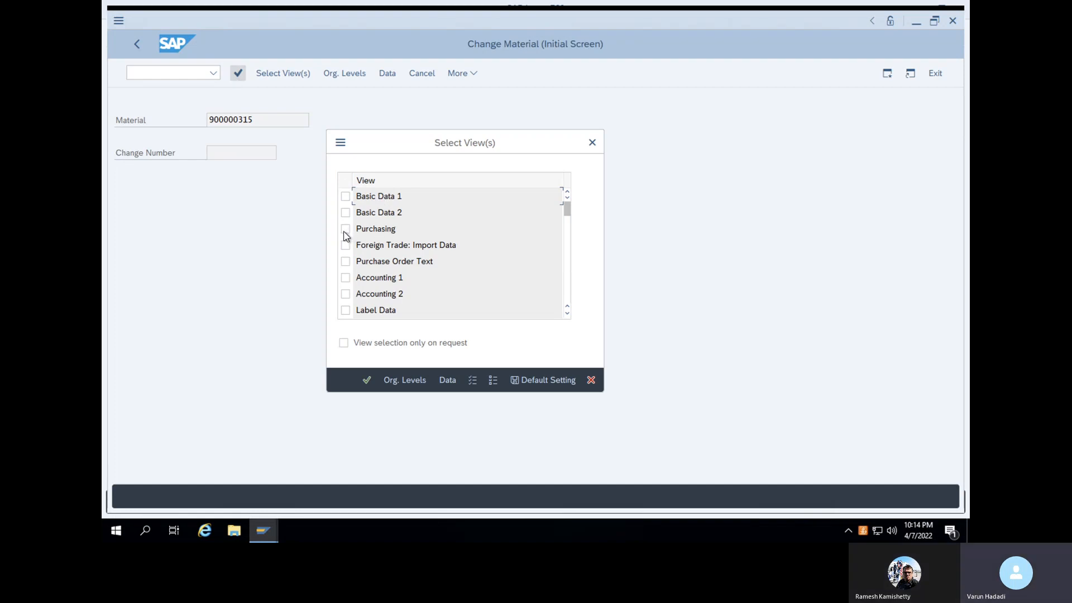
pyautogui.click(367, 380)
pyautogui.click(345, 231)
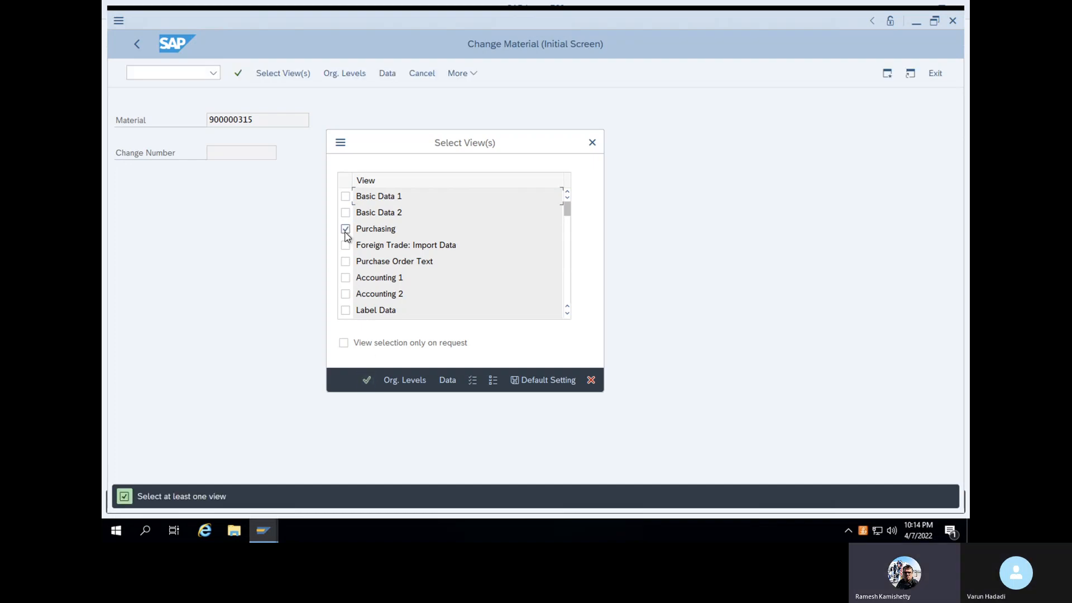
pyautogui.click(367, 380)
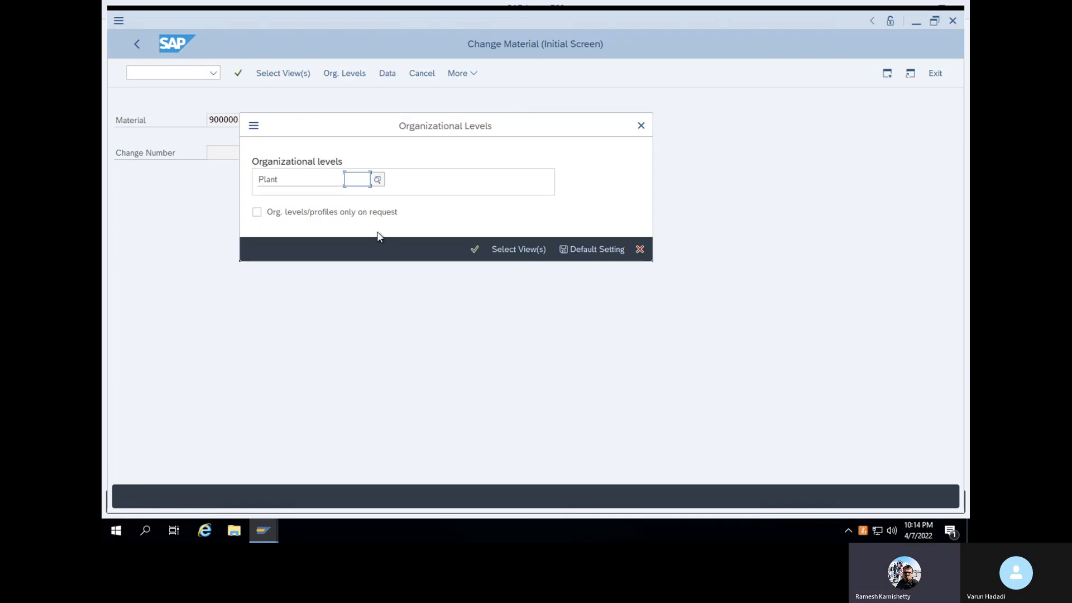
pyautogui.write('1000')
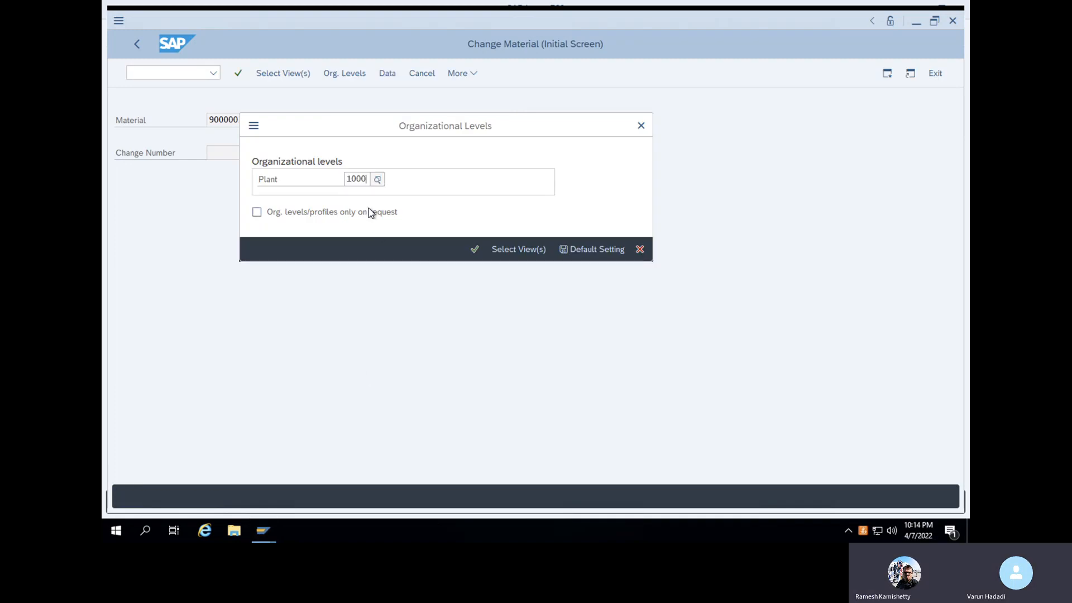
pyautogui.press('Return')
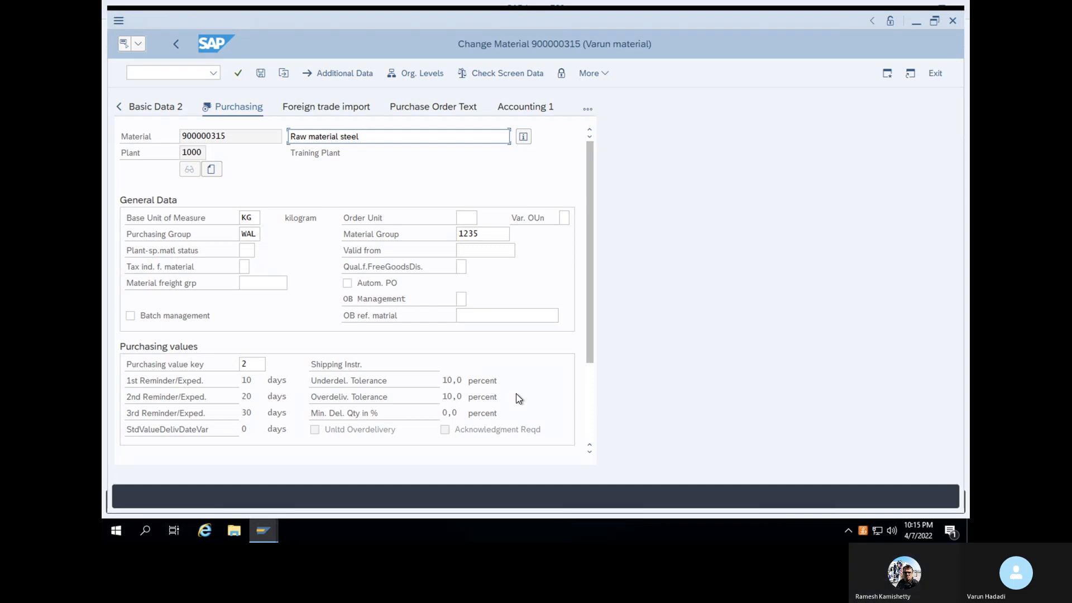
pyautogui.scroll(-3, 518, 398)
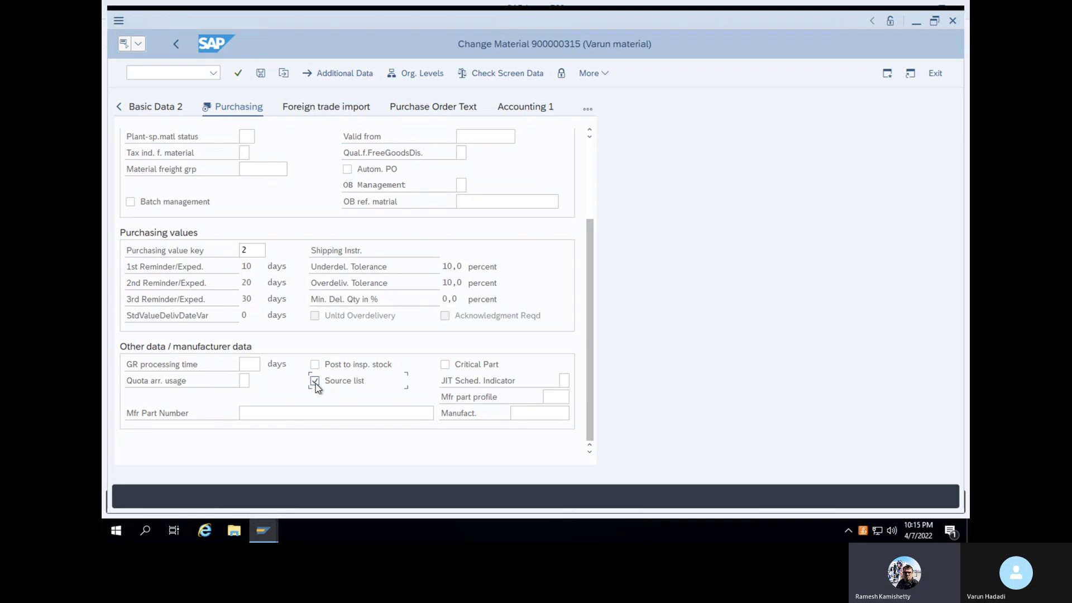
pyautogui.click(264, 74)
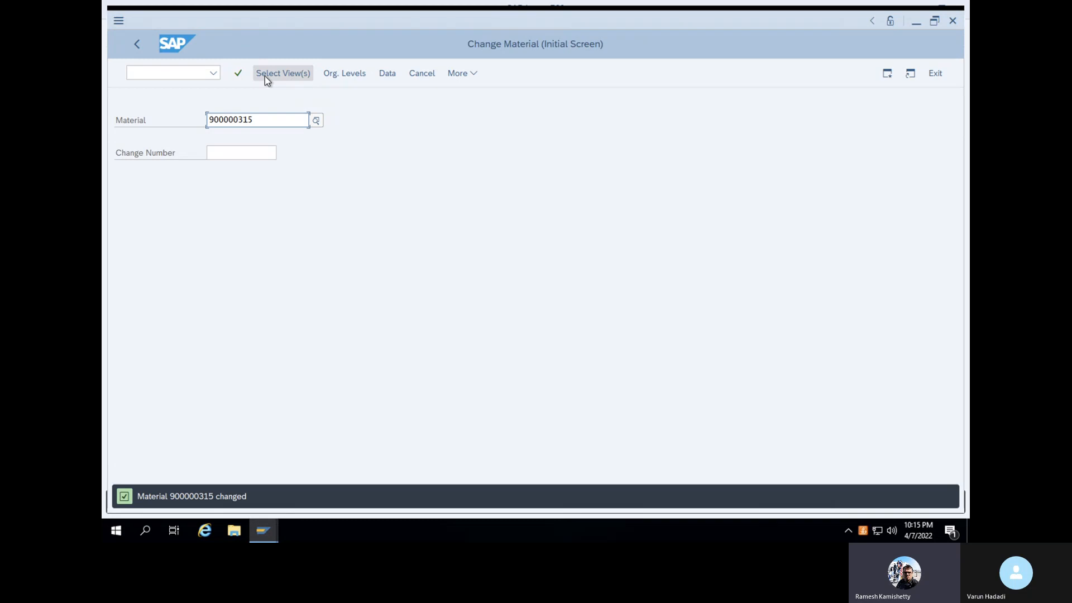
# Return to the main menu with /n and start transaction ME21N
pyautogui.click(165, 74)
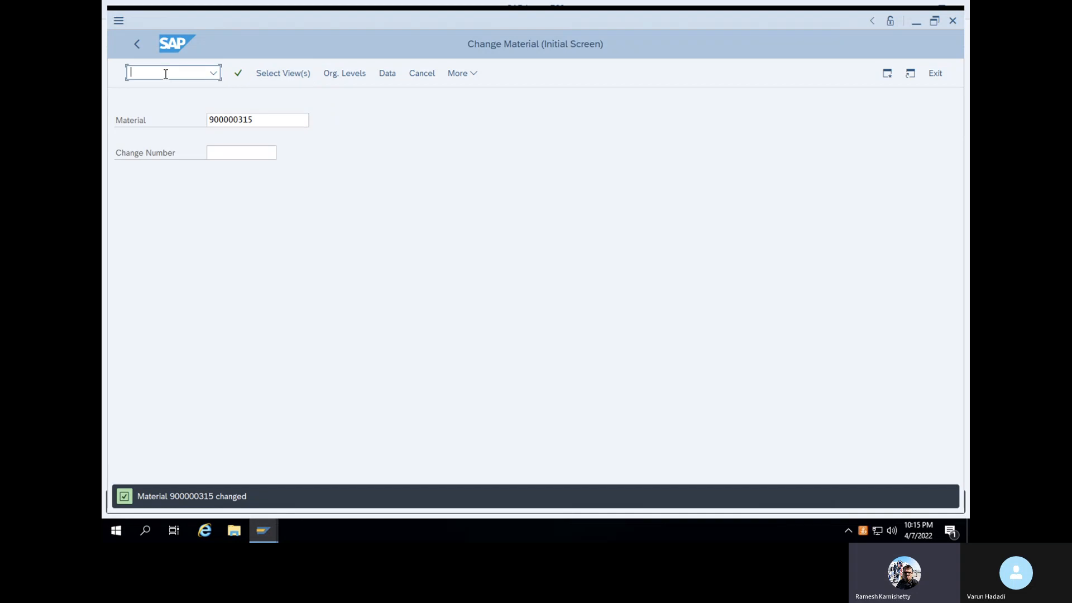
pyautogui.write('/n')
pyautogui.press('Return')
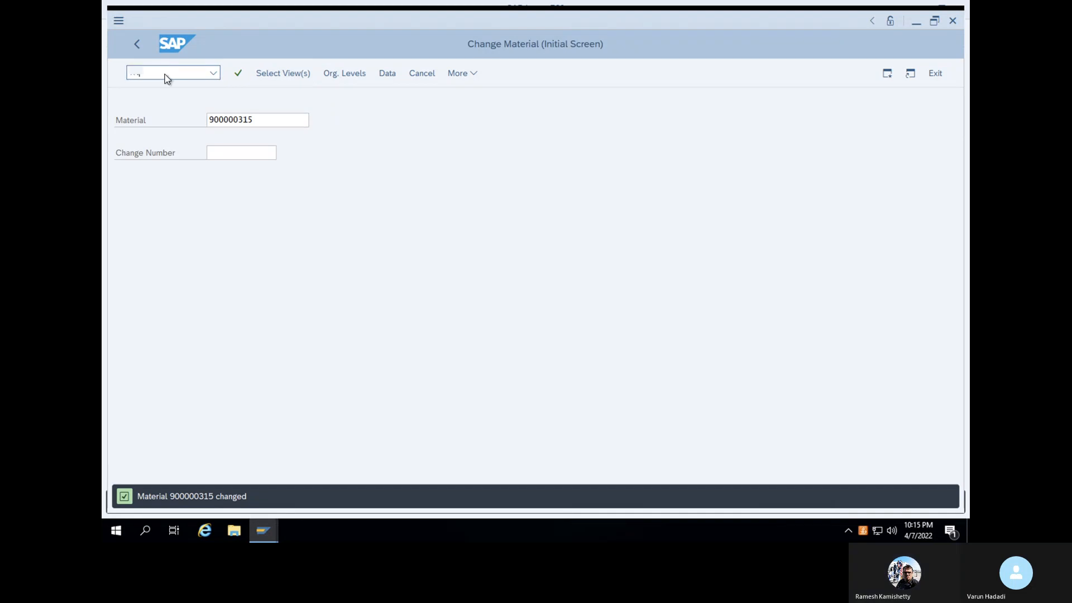
pyautogui.write('ME21N')
pyautogui.press('Return')
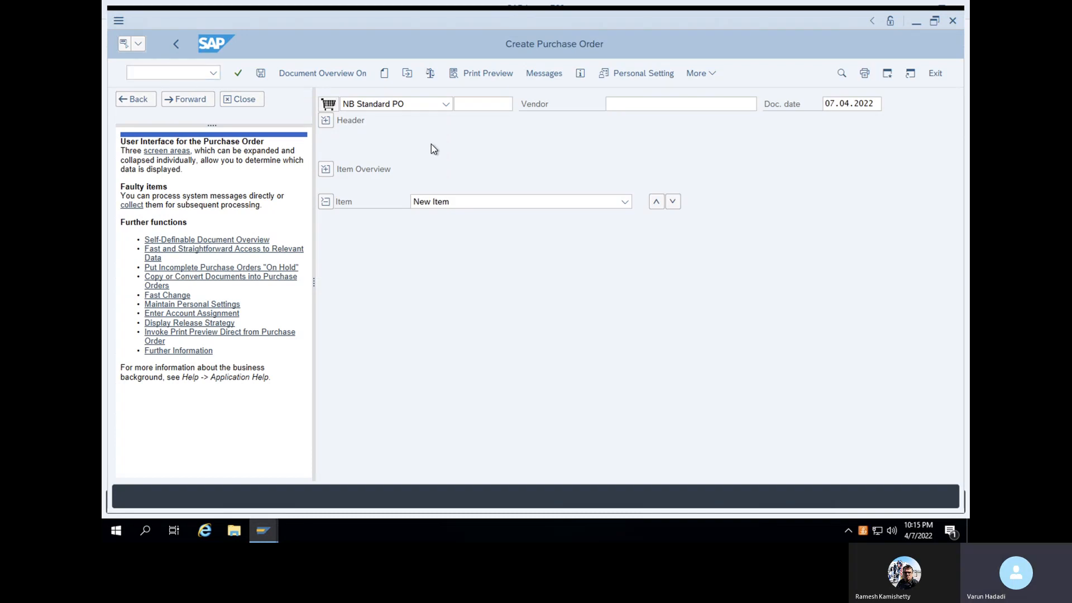
# Enter vendor DHL123 on the new order and purchasing organization 1000
pyautogui.click(490, 106)
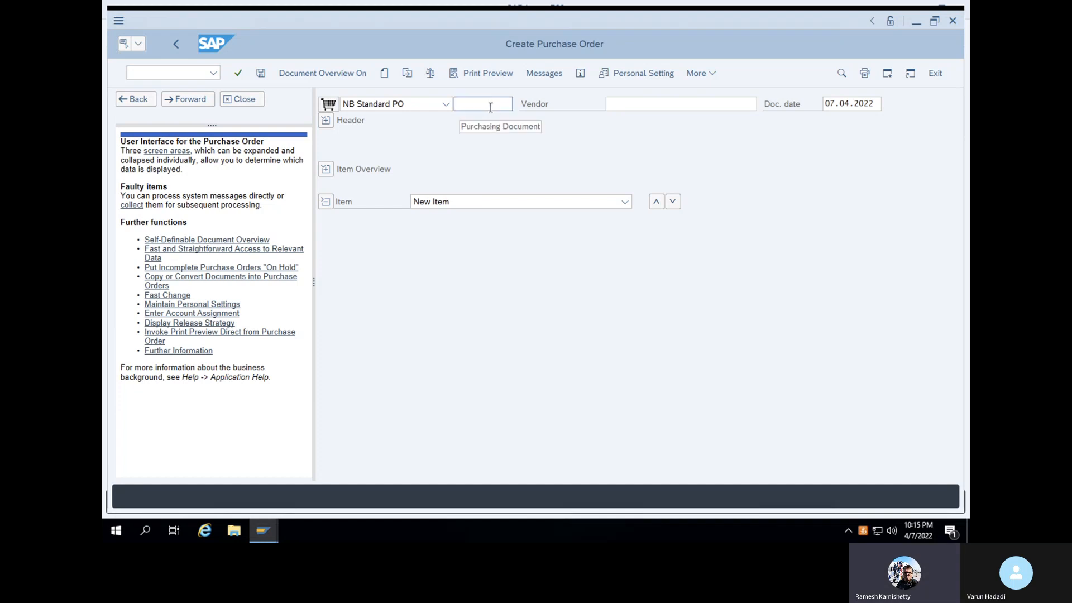
pyautogui.click(630, 101)
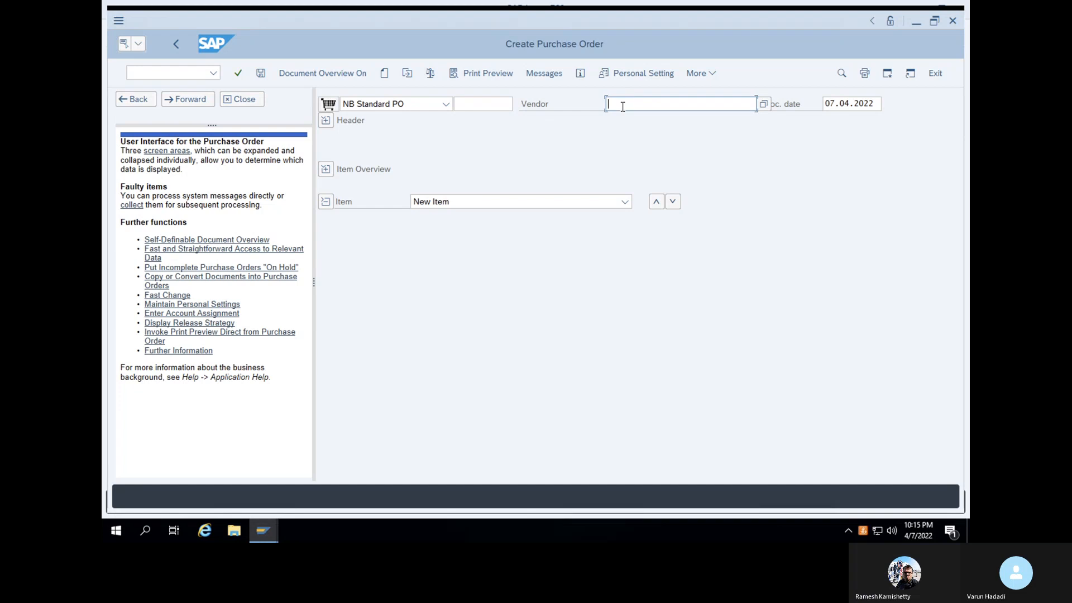
pyautogui.write('DHL')
pyautogui.press('BackSpace')
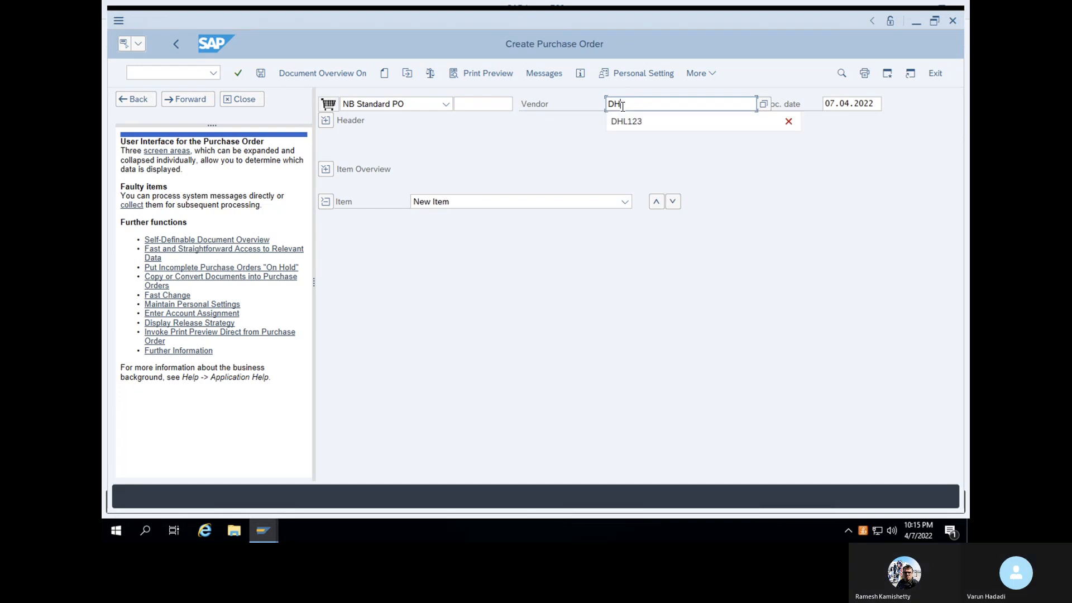
pyautogui.write('L123')
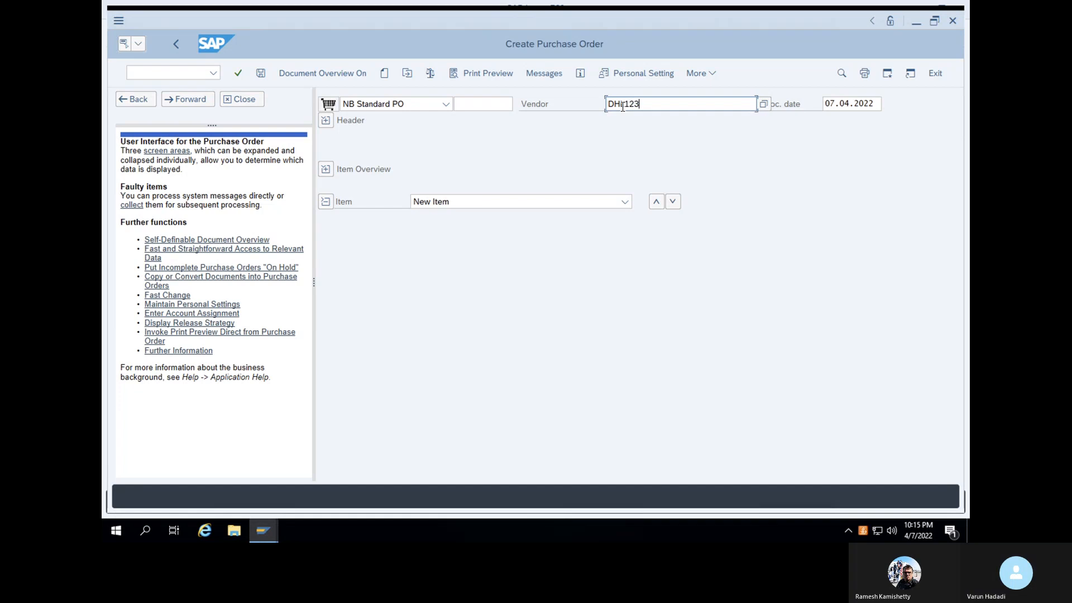
pyautogui.press('Return')
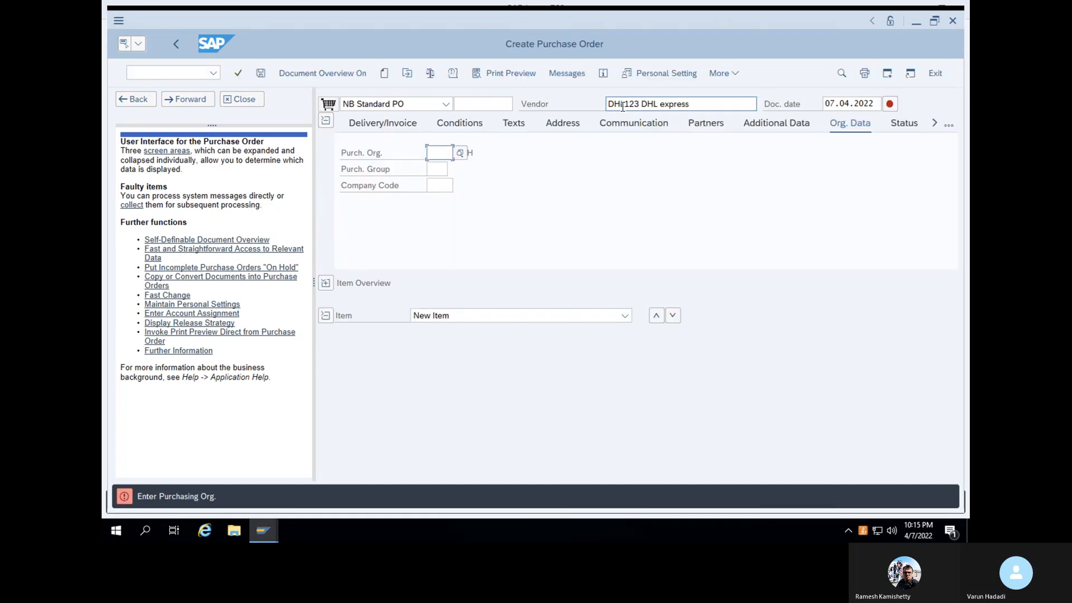
pyautogui.write('1000')
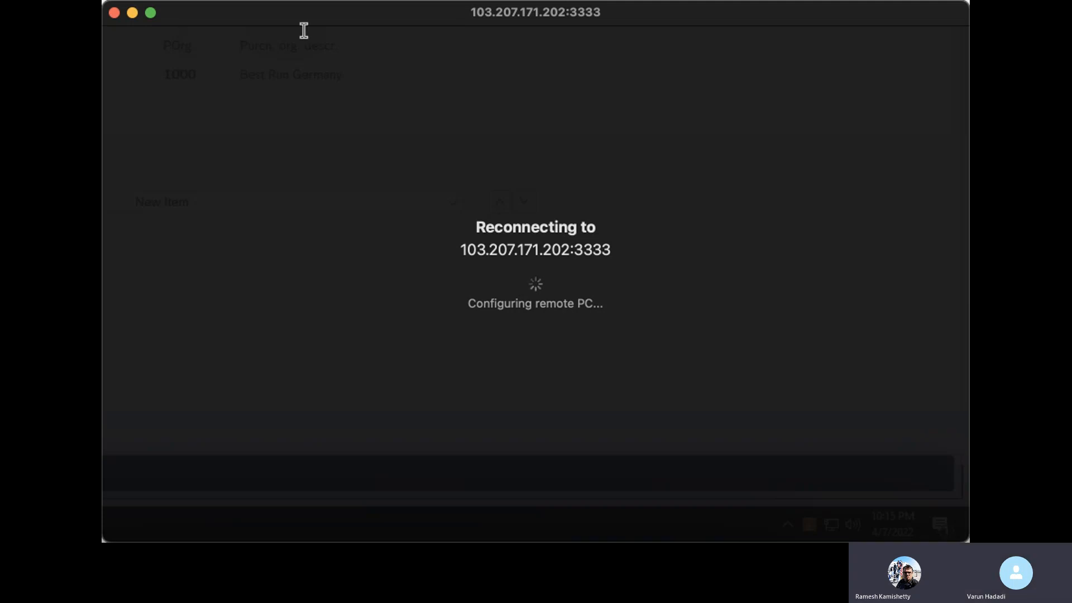
pyautogui.click(151, 13)
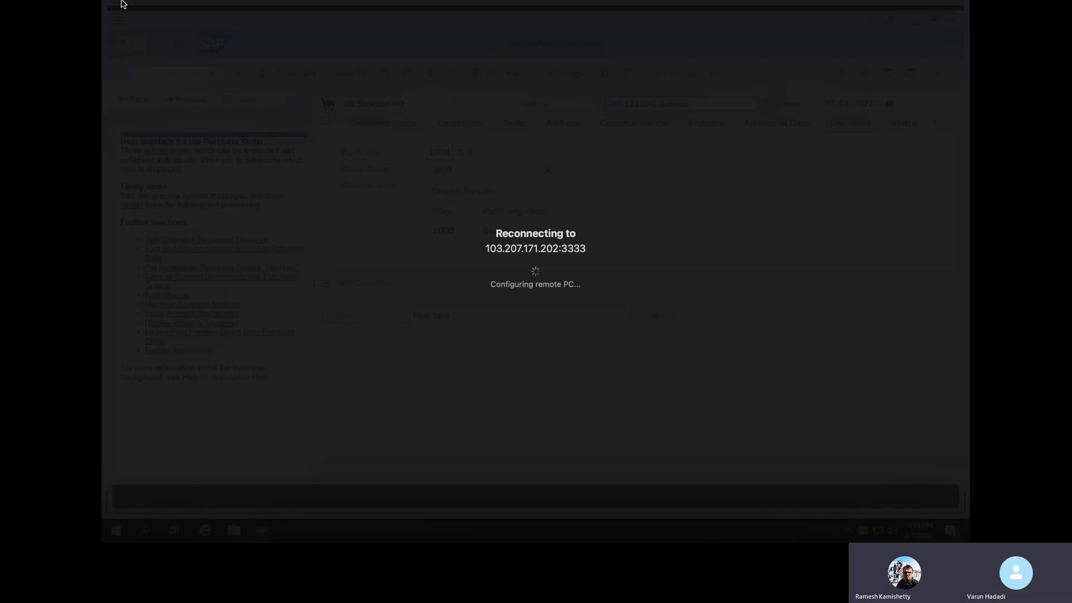
pyautogui.click(133, 25)
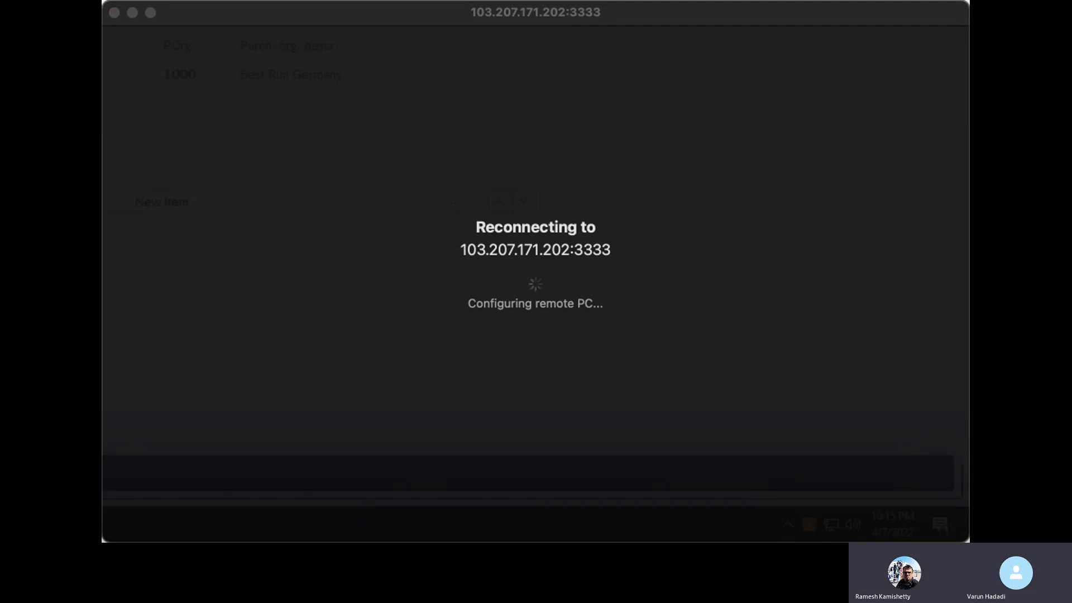
pyautogui.click(396, 230)
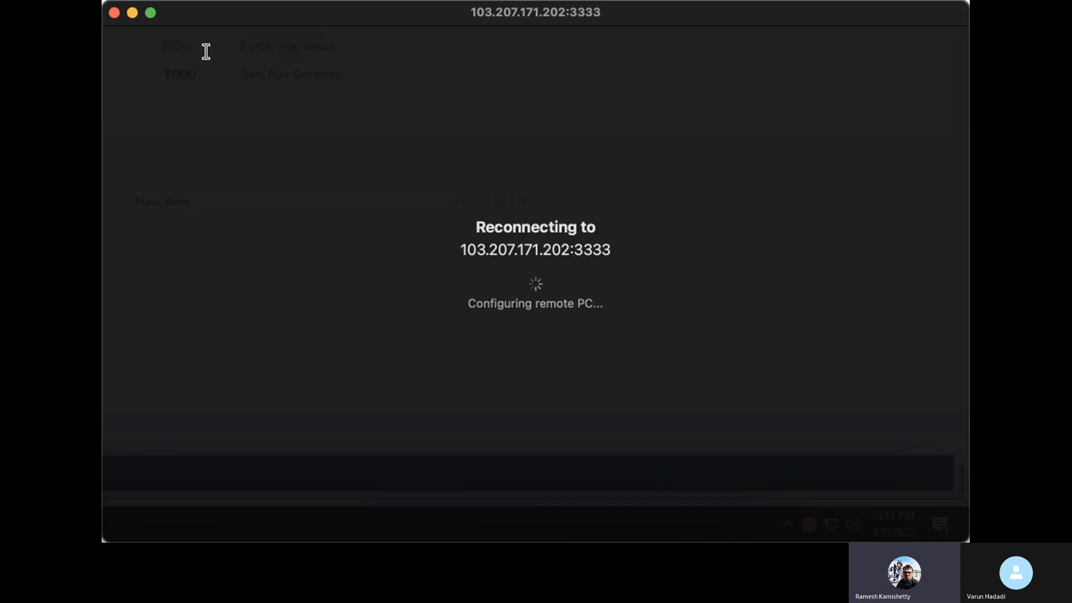
pyautogui.click(150, 13)
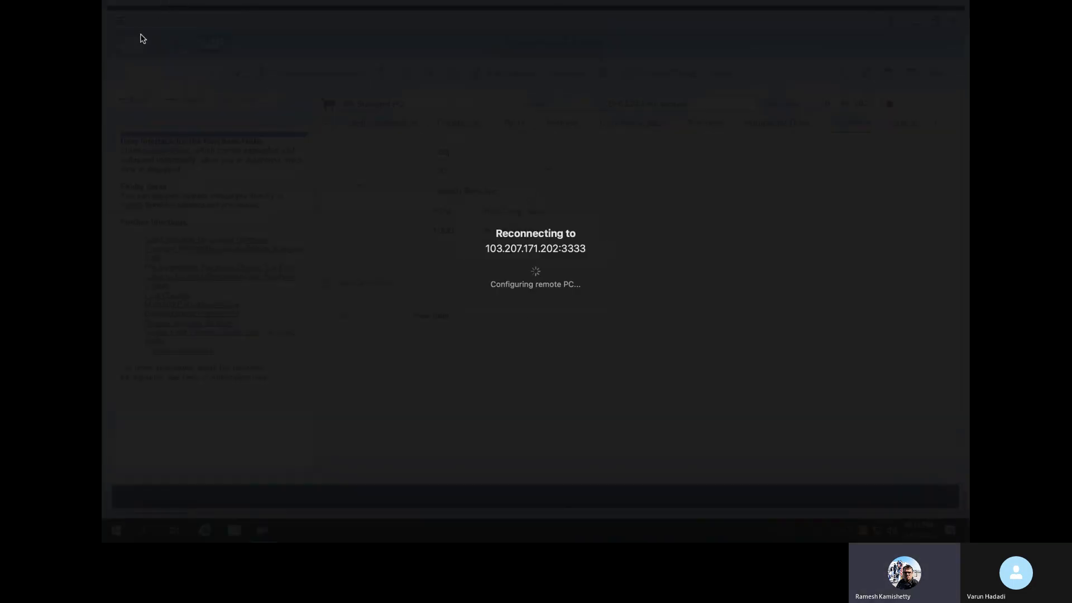
pyautogui.click(134, 26)
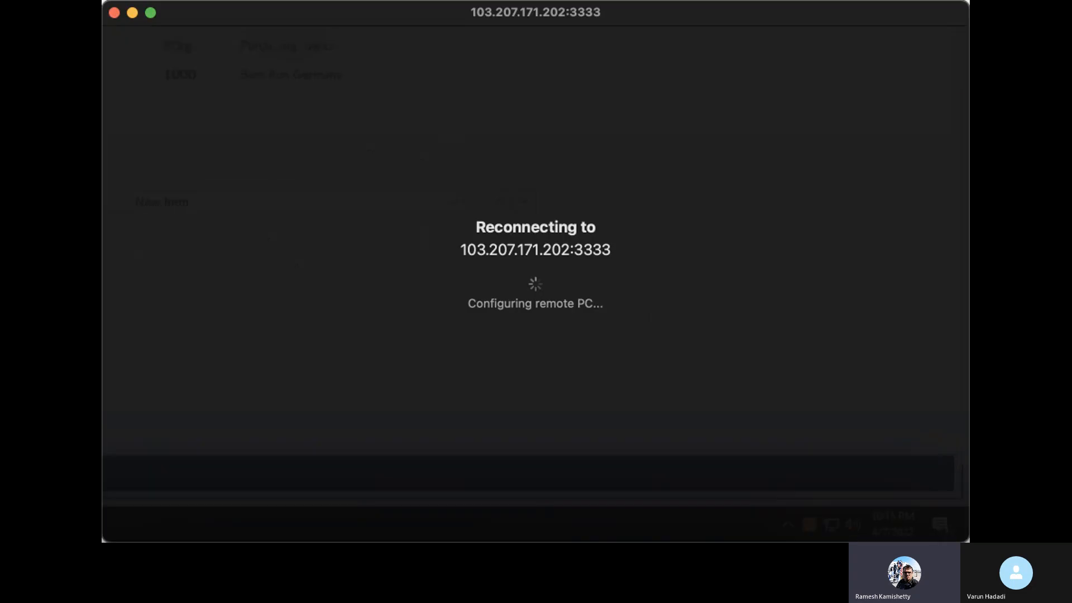